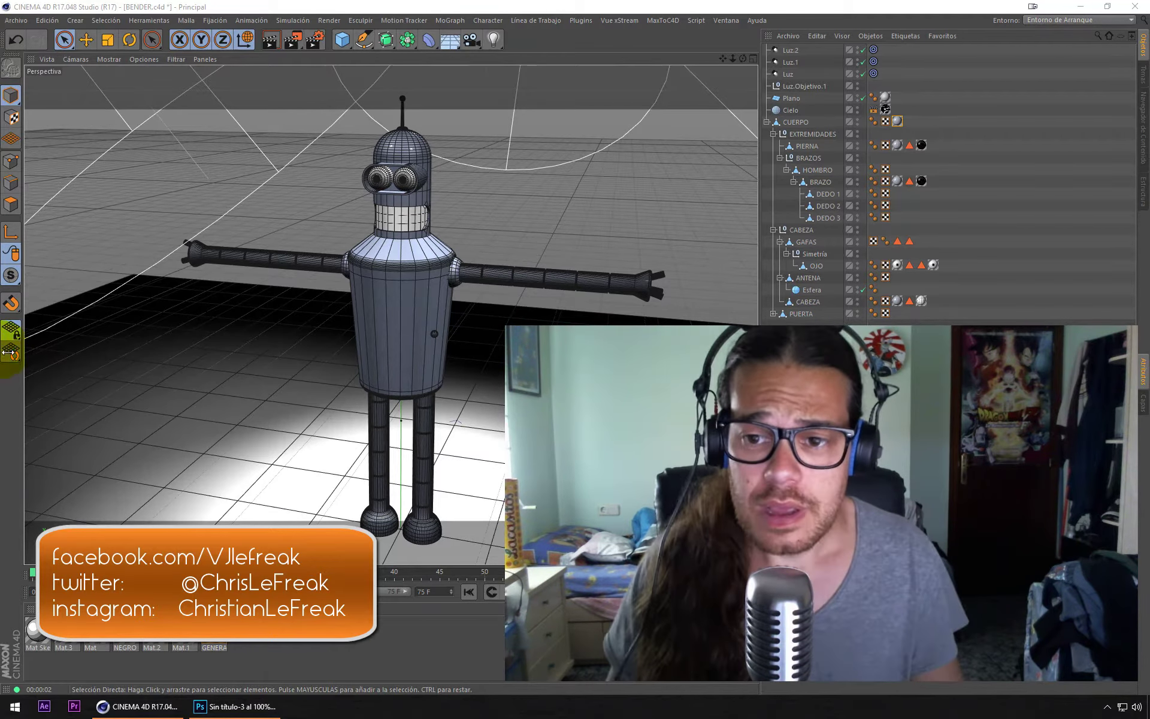
Step: Zoom into Bender's head and set the viewport display to Gouraud Shading
{"action": "scroll", "coordinate": [396, 222], "scroll_direction": "up", "scroll_amount": 1}
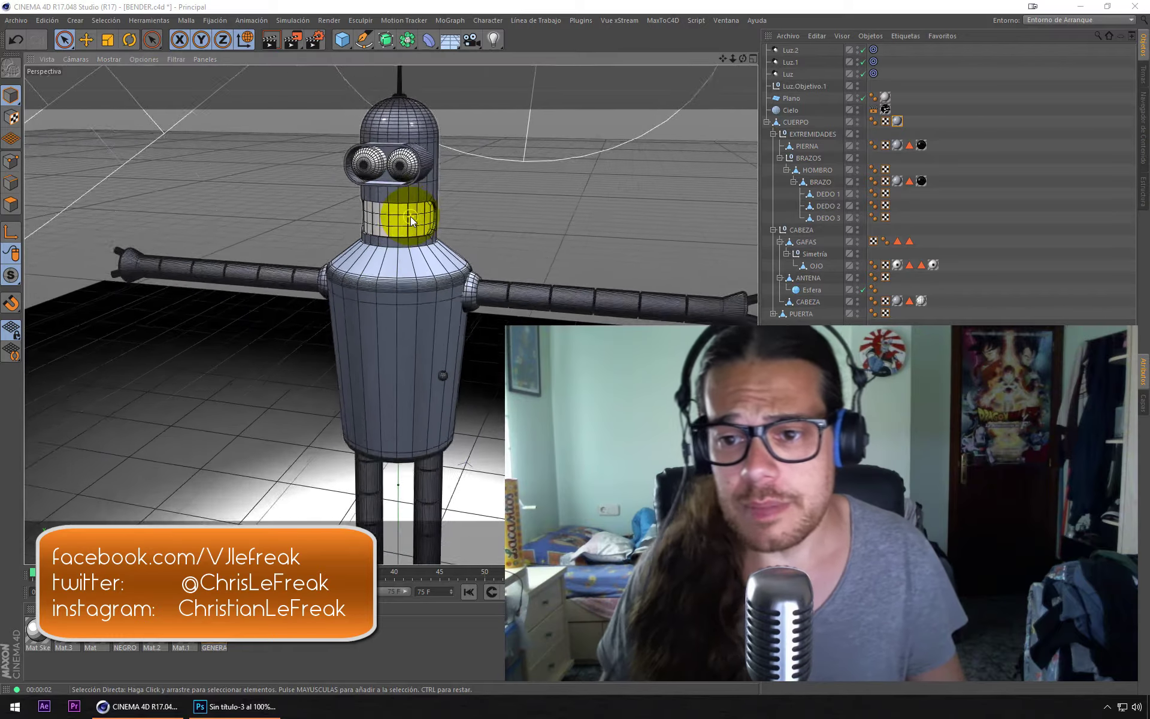
{"action": "scroll", "coordinate": [411, 217], "scroll_direction": "up", "scroll_amount": 3}
{"action": "scroll", "coordinate": [411, 217], "scroll_direction": "up", "scroll_amount": 2}
{"action": "scroll", "coordinate": [451, 221], "scroll_direction": "up", "scroll_amount": 1}
{"action": "scroll", "coordinate": [419, 221], "scroll_direction": "down", "scroll_amount": 2}
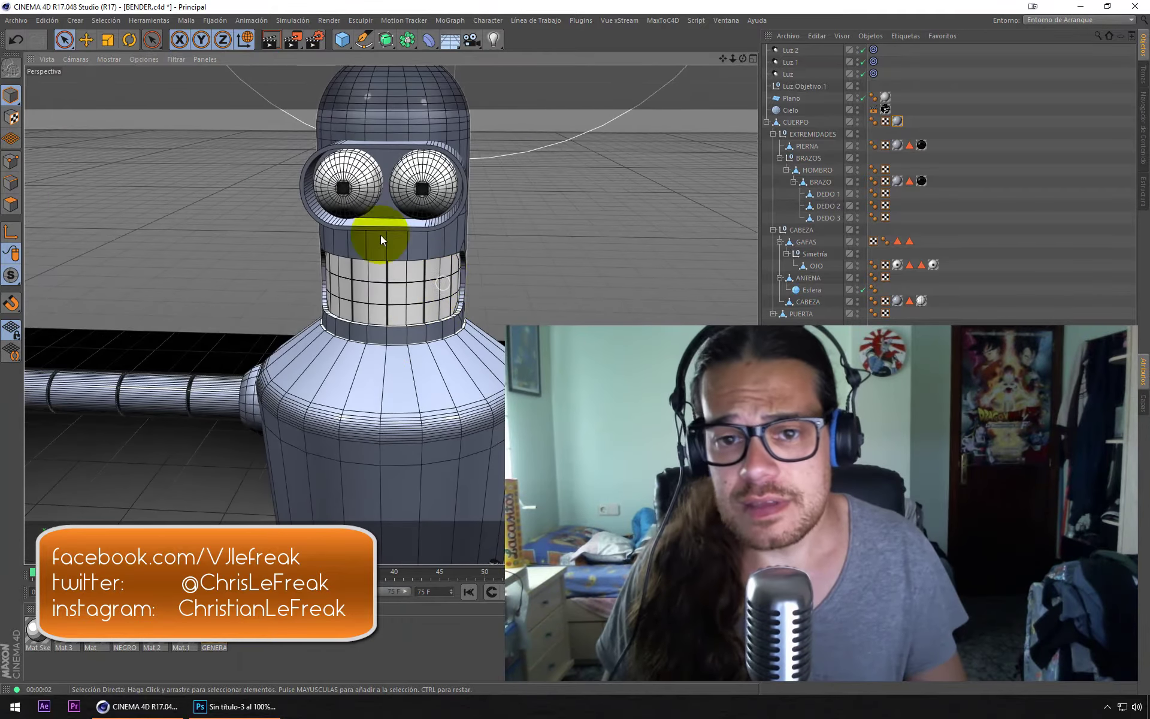
{"action": "left_click", "coordinate": [108, 57]}
{"action": "left_click", "coordinate": [128, 78]}
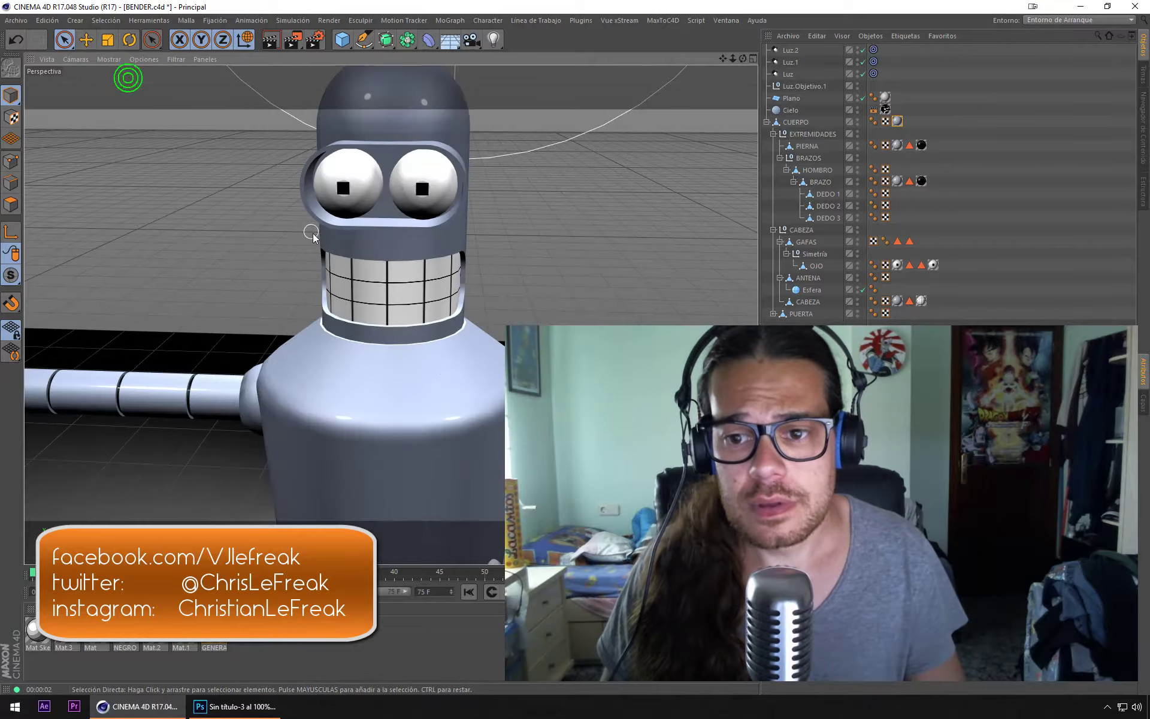
Step: Orbit around the head, check Render Settings, and render the viewport
{"action": "left_click_drag", "start_coordinate": [313, 231], "coordinate": [375, 221], "text": "alt"}
{"action": "left_click", "coordinate": [314, 39]}
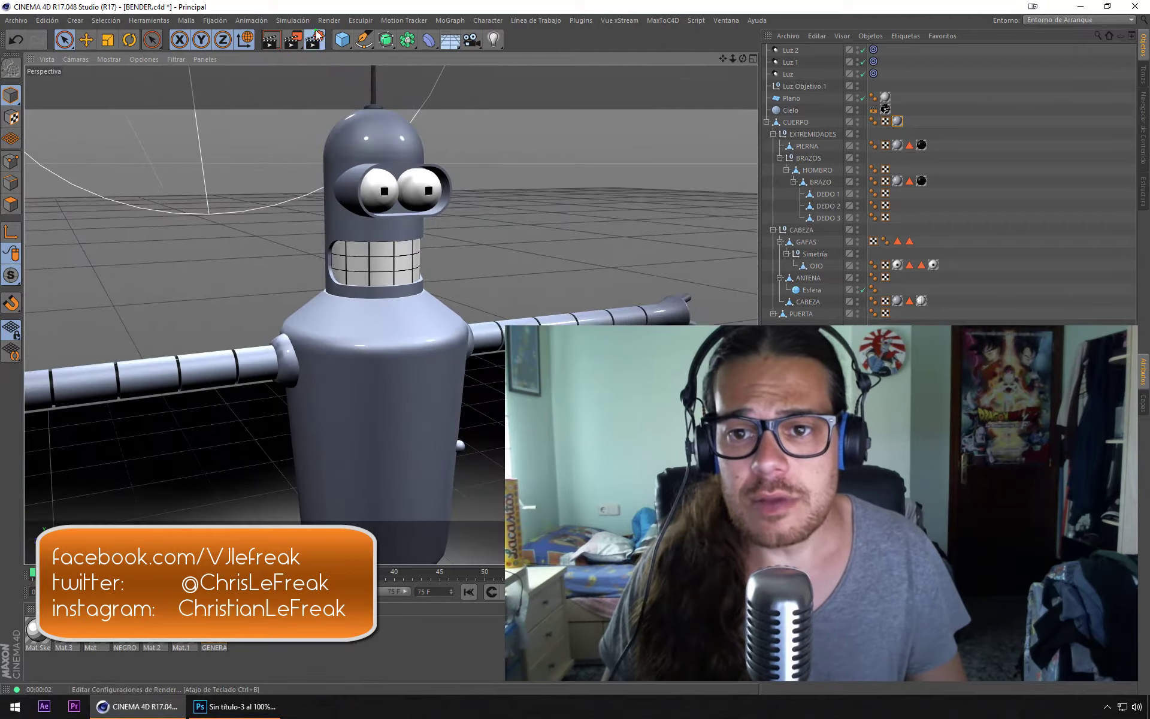
{"action": "left_click", "coordinate": [760, 126]}
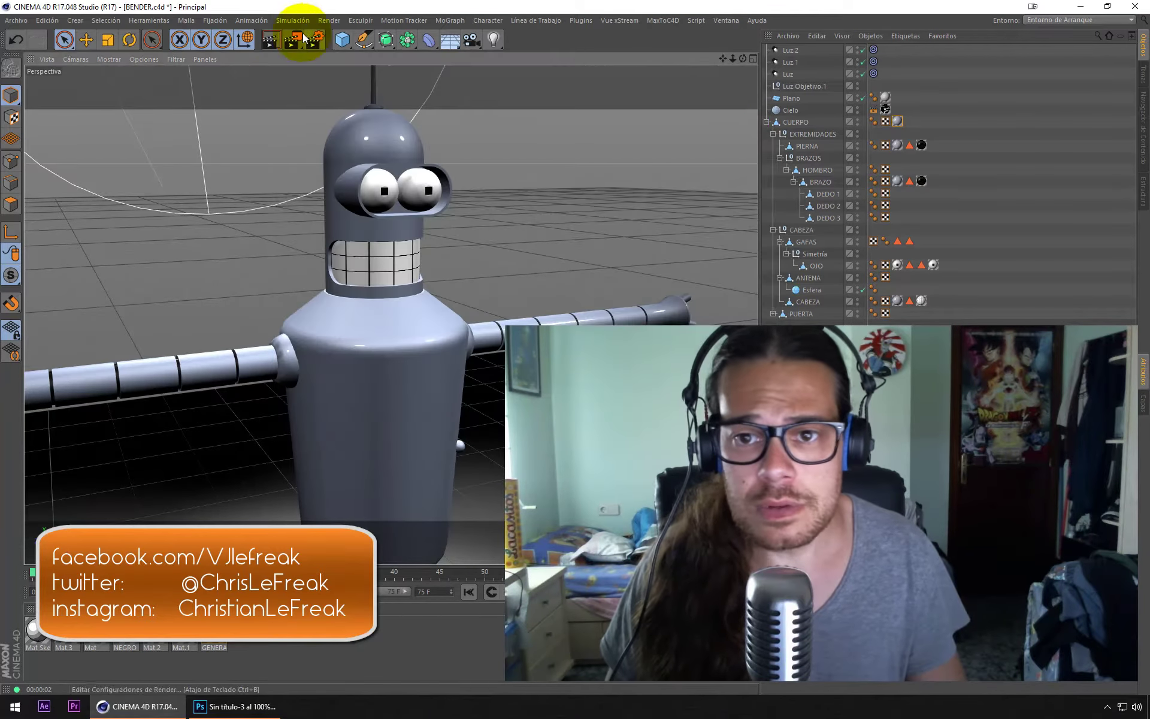
{"action": "left_click", "coordinate": [270, 40]}
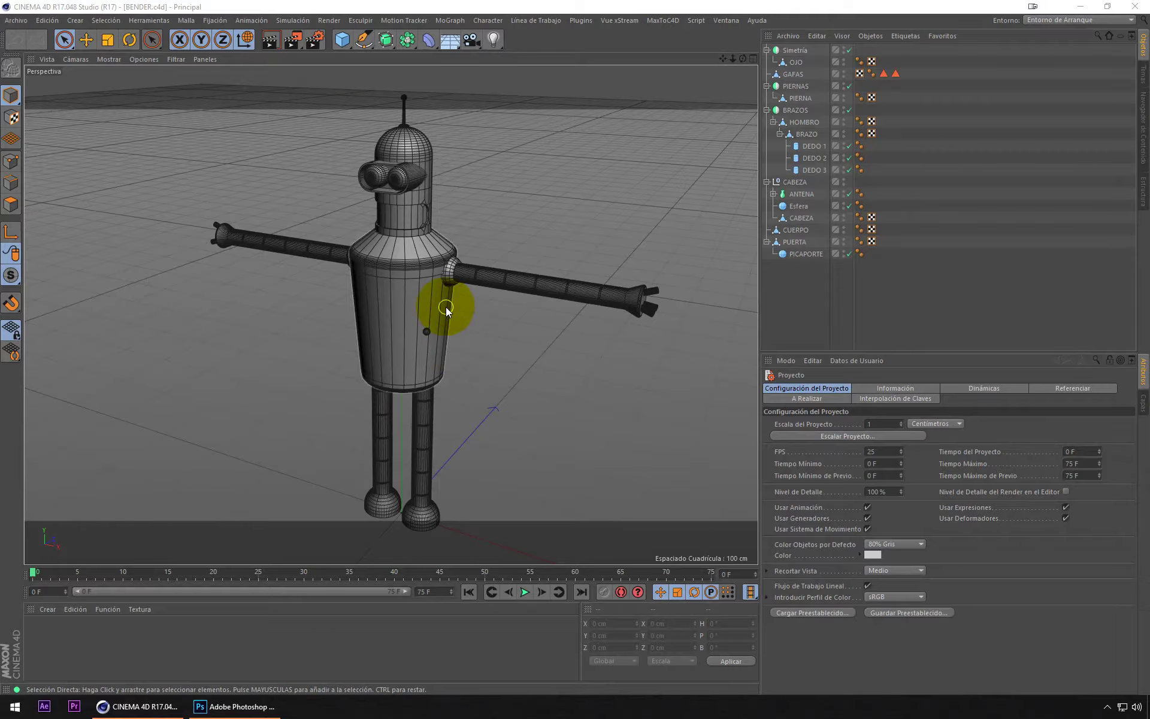
Step: Collapse the BRAZOS, PIERNAS and PUERTA groups and parent PUERTA under CUERPO
{"action": "mouse_move", "coordinate": [392, 330]}
{"action": "left_mouse_down", "text": "alt"}
{"action": "mouse_move", "coordinate": [481, 314]}
{"action": "mouse_move", "coordinate": [354, 307]}
{"action": "mouse_move", "coordinate": [432, 341]}
{"action": "mouse_move", "coordinate": [516, 318]}
{"action": "mouse_move", "coordinate": [252, 338]}
{"action": "mouse_move", "coordinate": [359, 341]}
{"action": "mouse_move", "coordinate": [203, 310]}
{"action": "mouse_move", "coordinate": [329, 308]}
{"action": "mouse_move", "coordinate": [424, 278]}
{"action": "mouse_move", "coordinate": [499, 299]}
{"action": "mouse_move", "coordinate": [616, 267]}
{"action": "left_mouse_up", "text": "alt"}
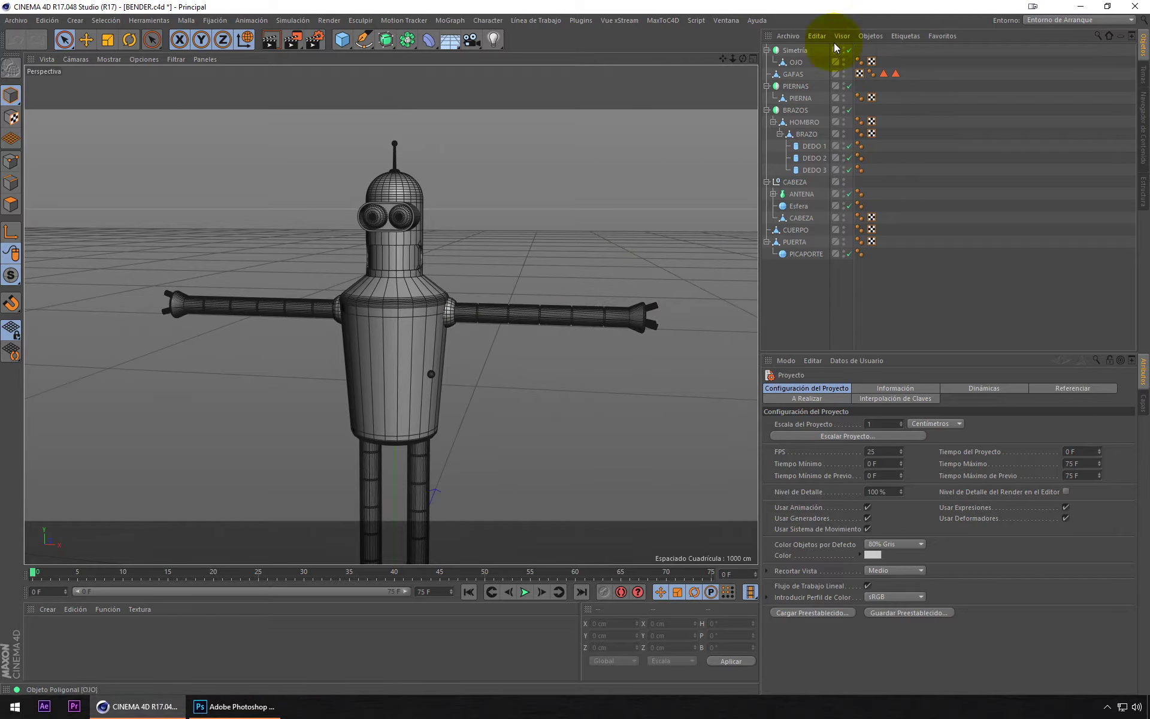
{"action": "left_click", "coordinate": [767, 110]}
{"action": "left_click", "coordinate": [767, 86]}
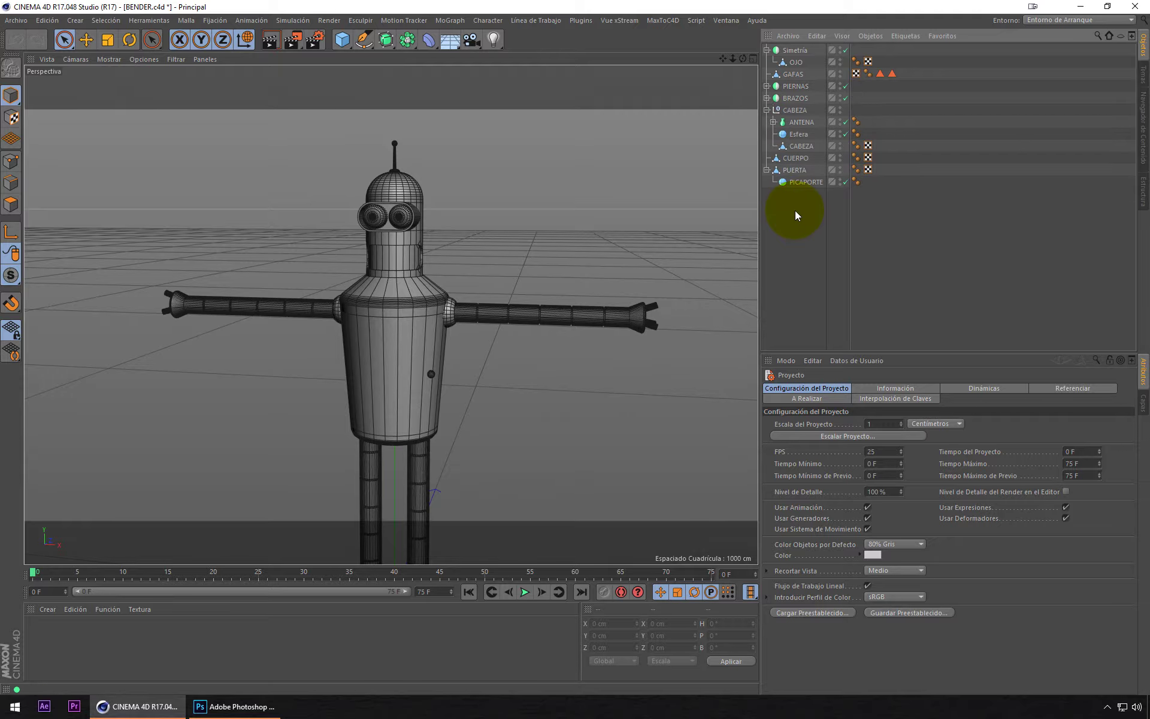
{"action": "left_click", "coordinate": [767, 169]}
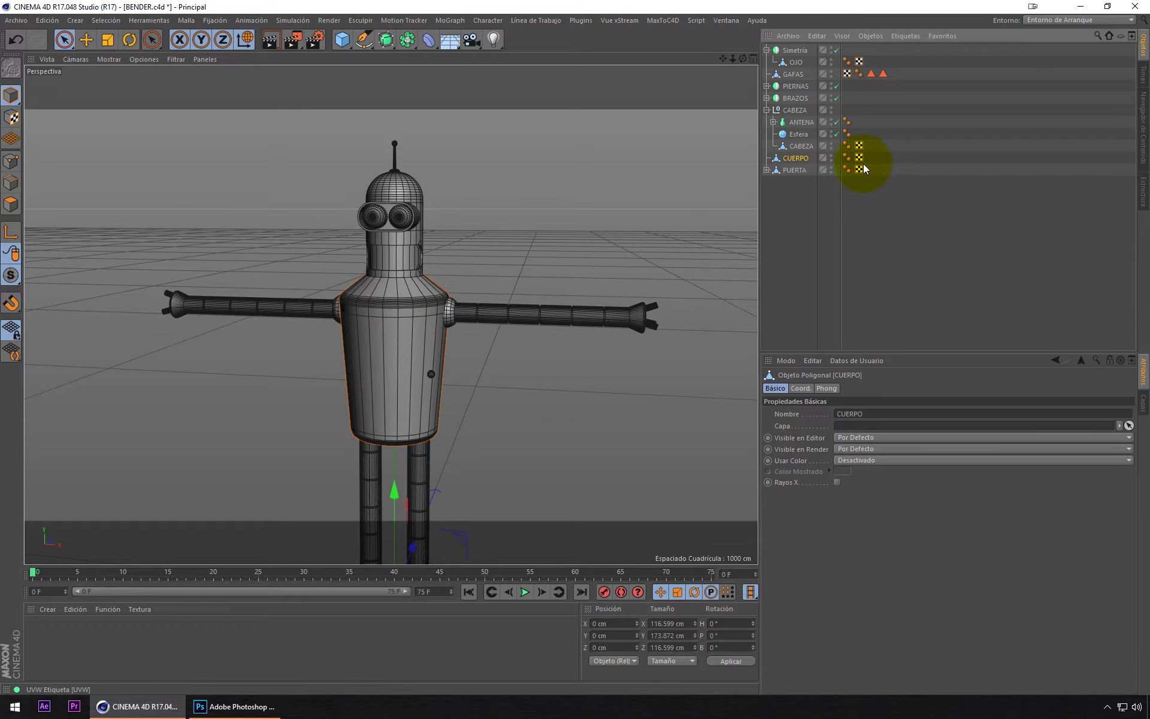
{"action": "left_click_drag", "start_coordinate": [797, 172], "coordinate": [806, 159]}
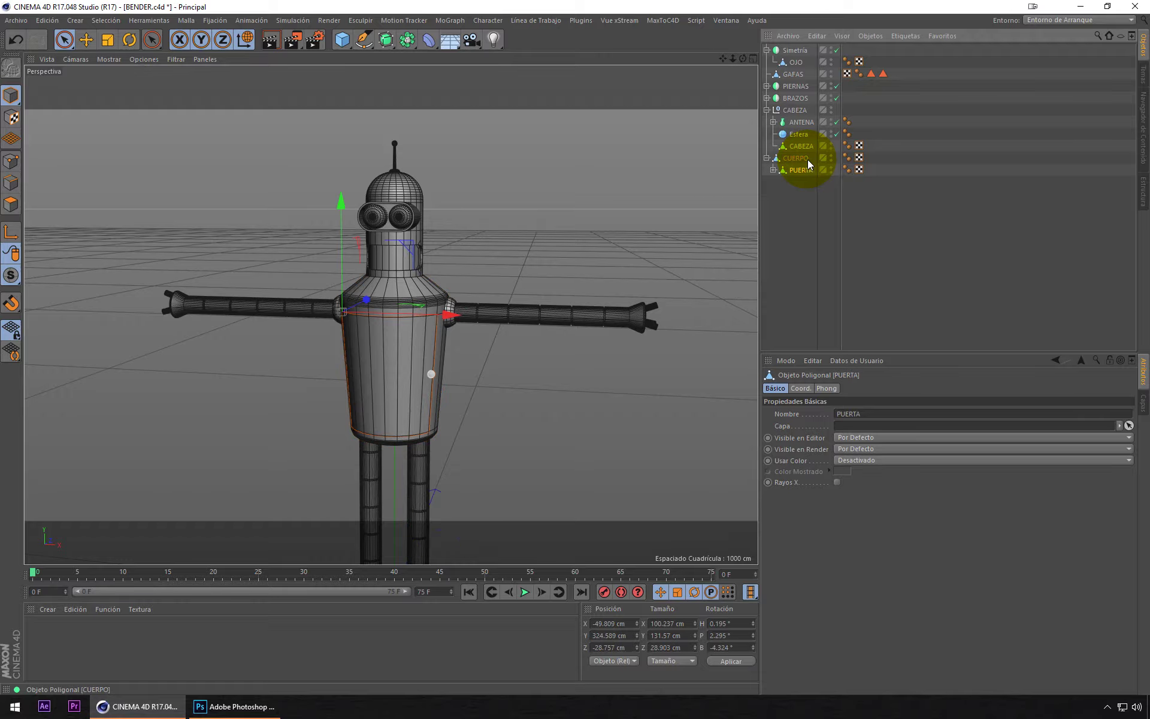
Step: Tidy the CABEZA, CUERPO and BRAZOS entries and expand the eye symmetry group to show OJO
{"action": "left_click", "coordinate": [773, 111]}
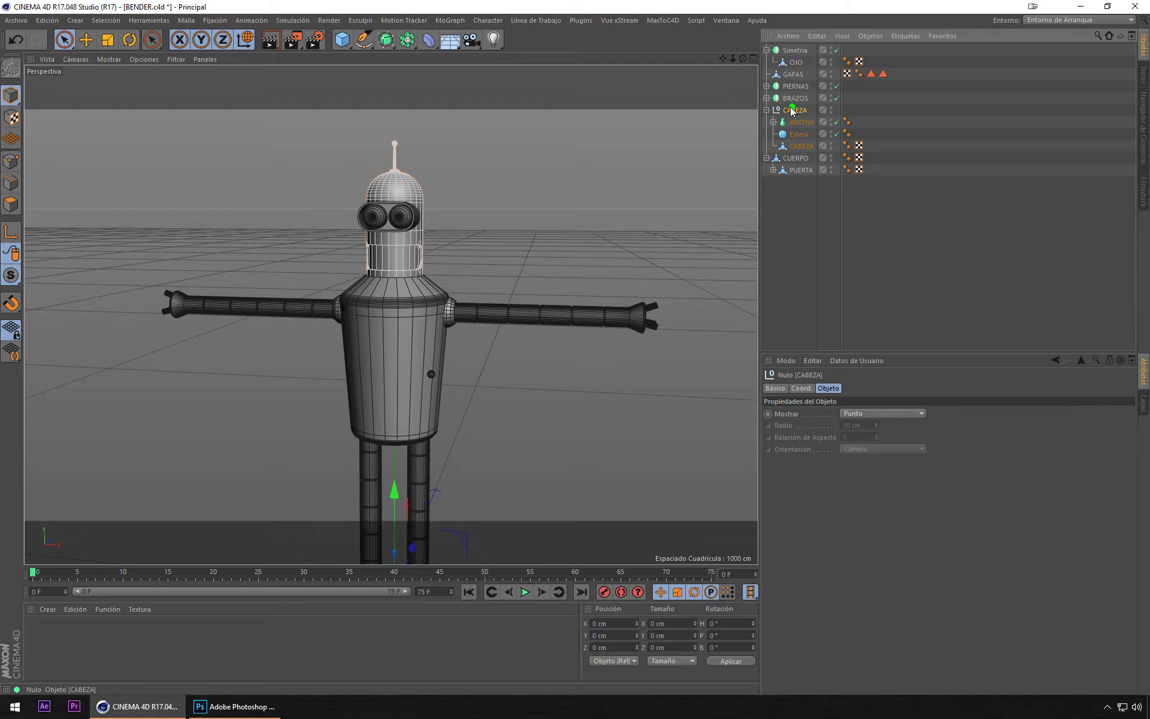
{"action": "left_click", "coordinate": [767, 110]}
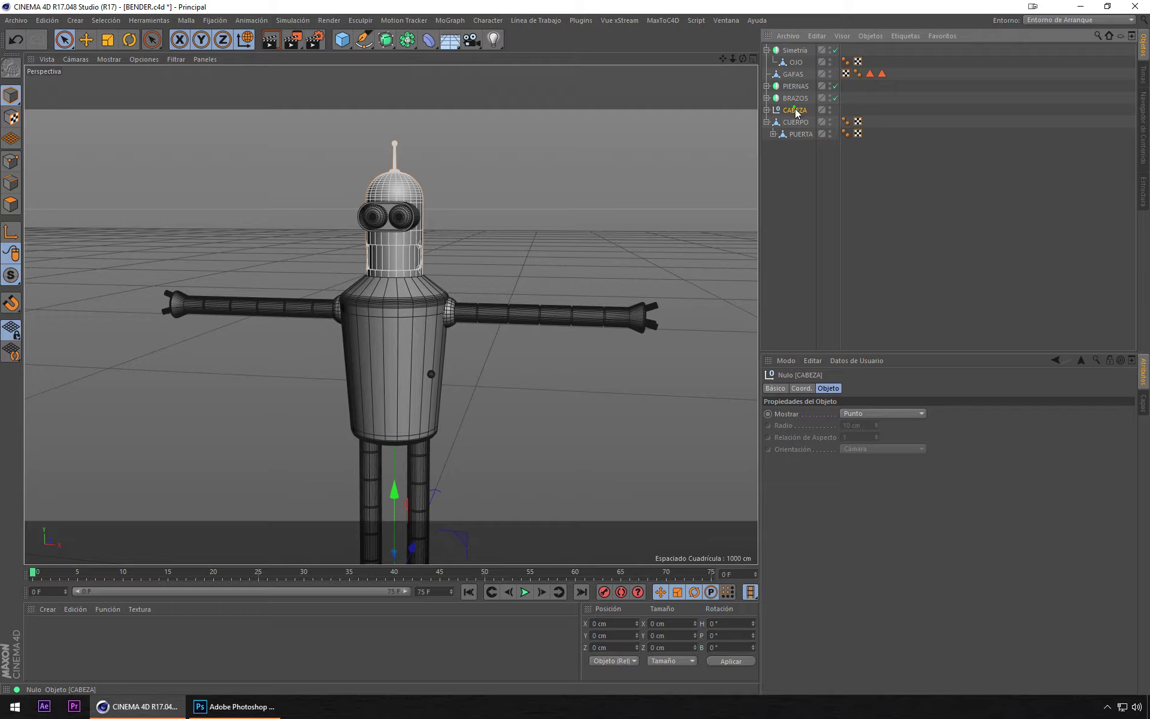
{"action": "left_click", "coordinate": [798, 112]}
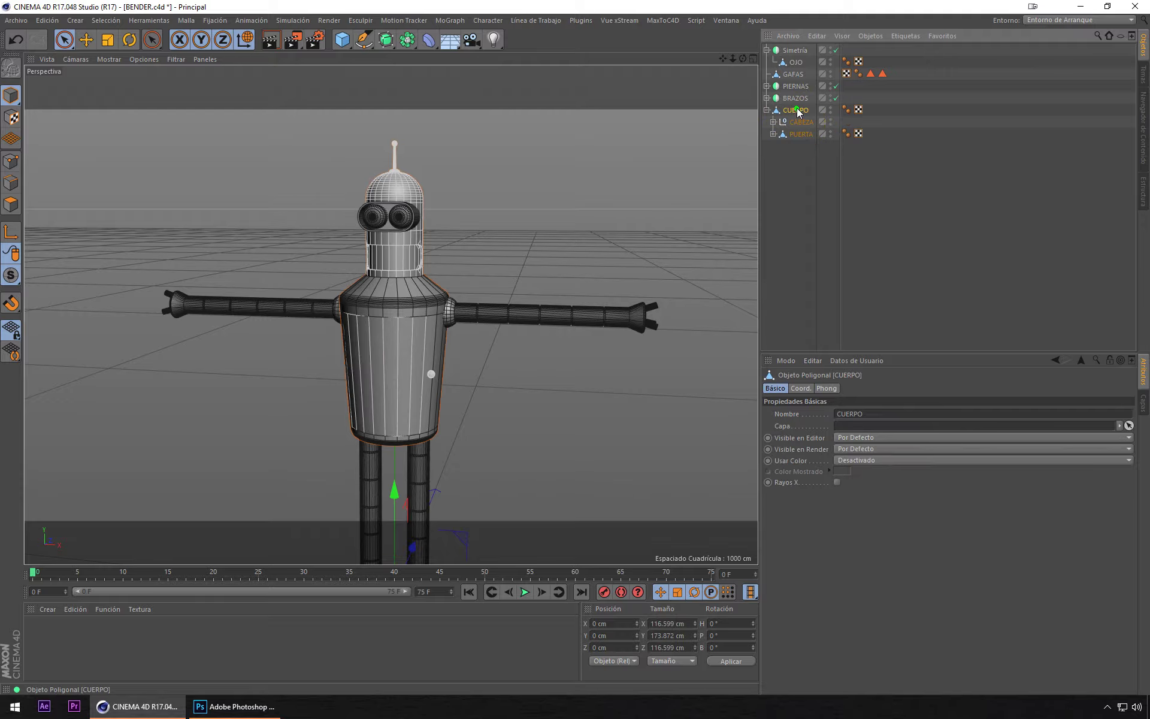
{"action": "left_click", "coordinate": [794, 100]}
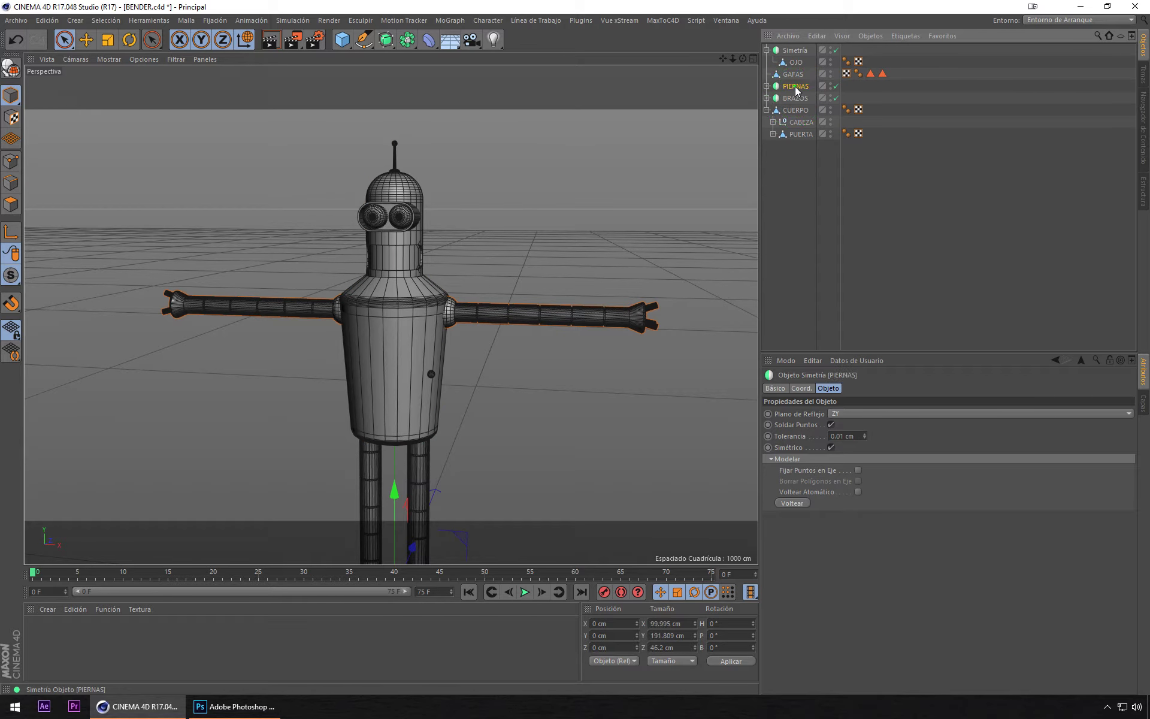
{"action": "left_click", "coordinate": [799, 172]}
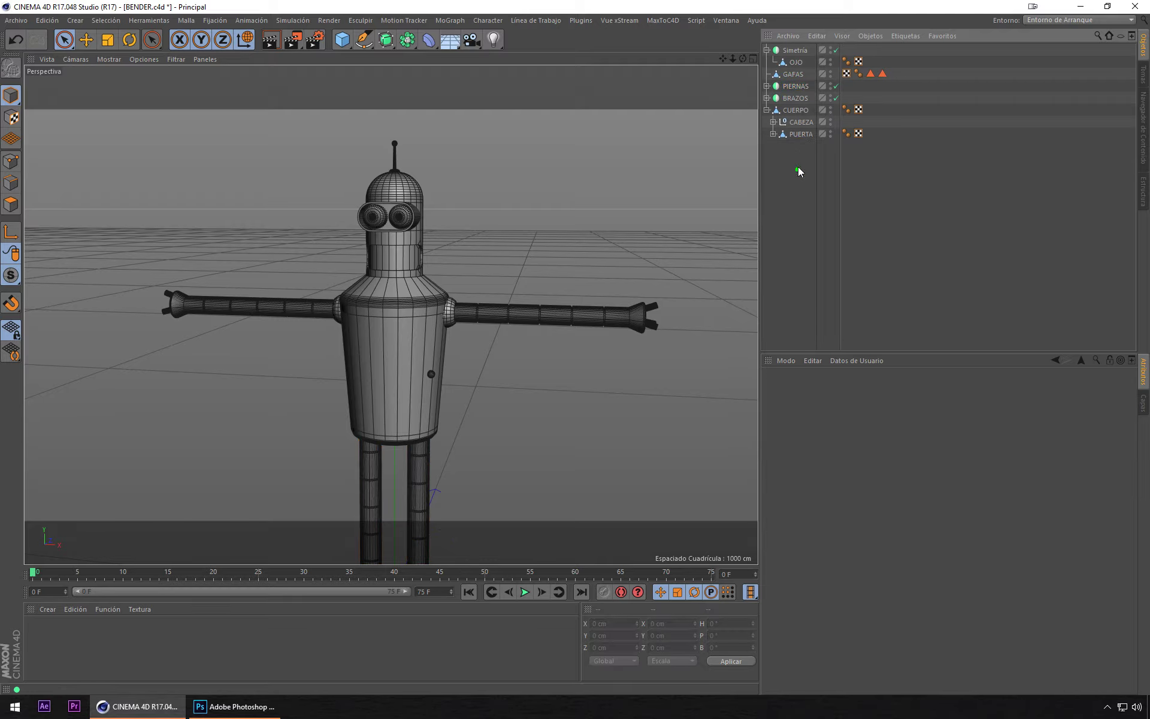
{"action": "left_click", "coordinate": [767, 50]}
{"action": "left_click", "coordinate": [767, 50]}
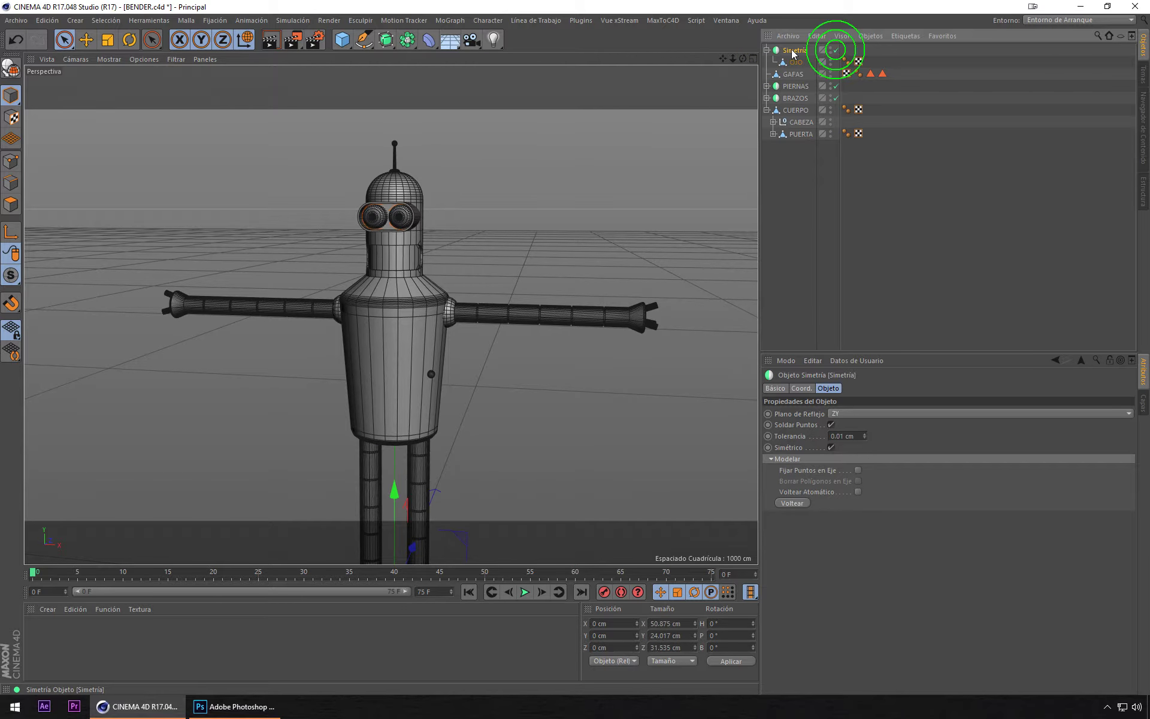
Step: Nest GAFAS inside CABEZA and the eye symmetry group under GAFAS
{"action": "left_click_drag", "start_coordinate": [807, 73], "coordinate": [804, 125]}
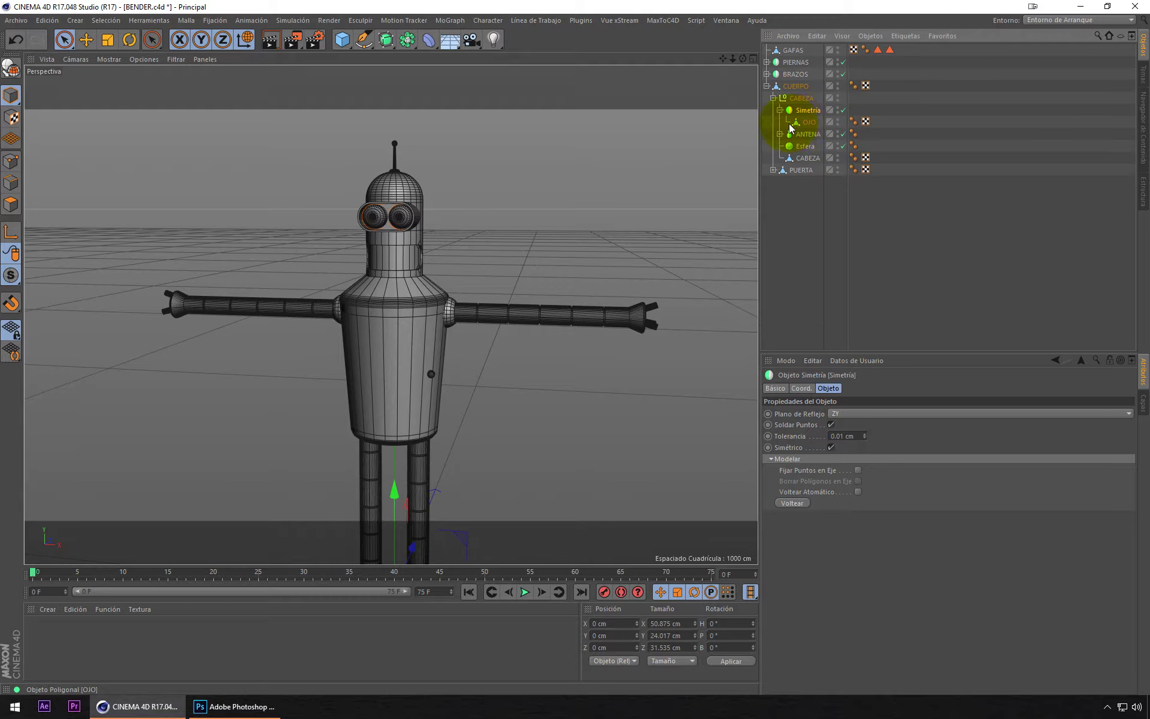
{"action": "left_click", "coordinate": [773, 99]}
{"action": "left_click", "coordinate": [791, 53]}
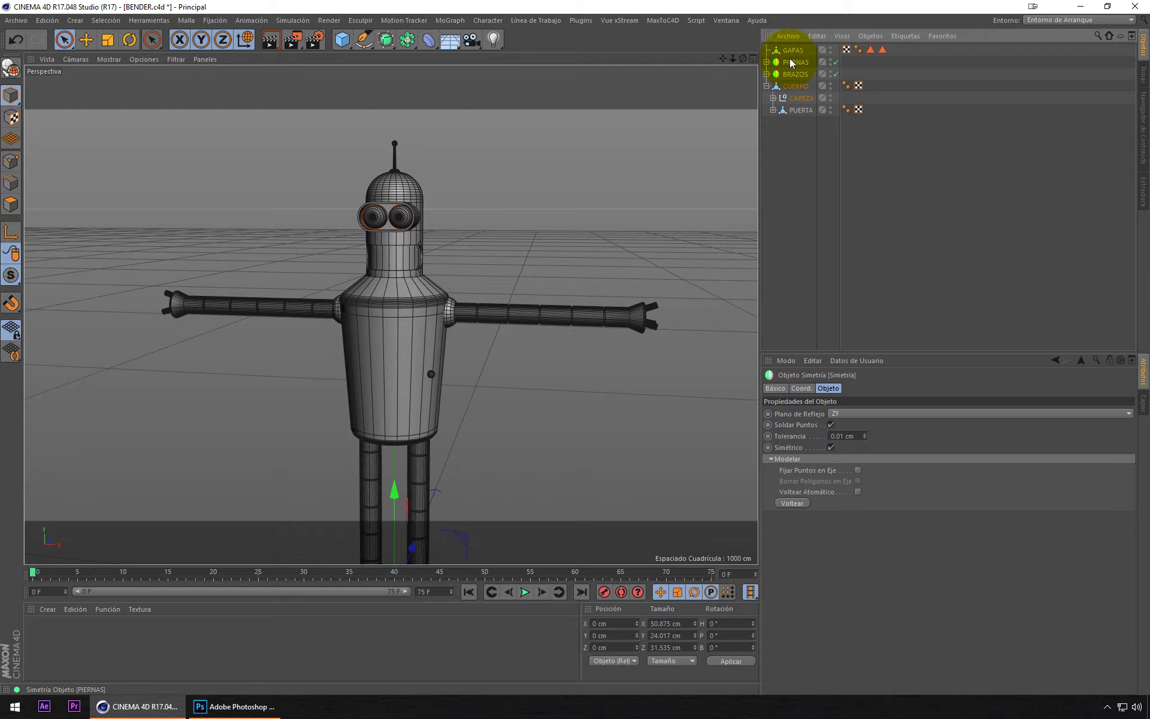
{"action": "left_click_drag", "start_coordinate": [809, 97], "coordinate": [796, 90]}
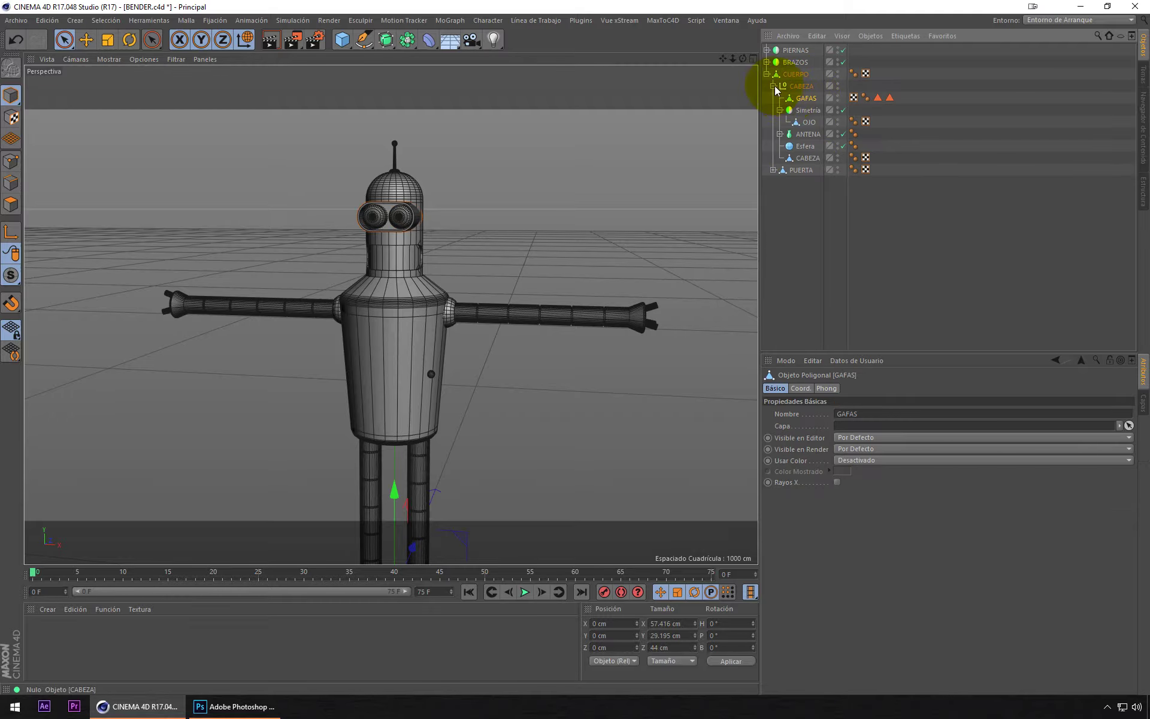
{"action": "left_click", "coordinate": [808, 111]}
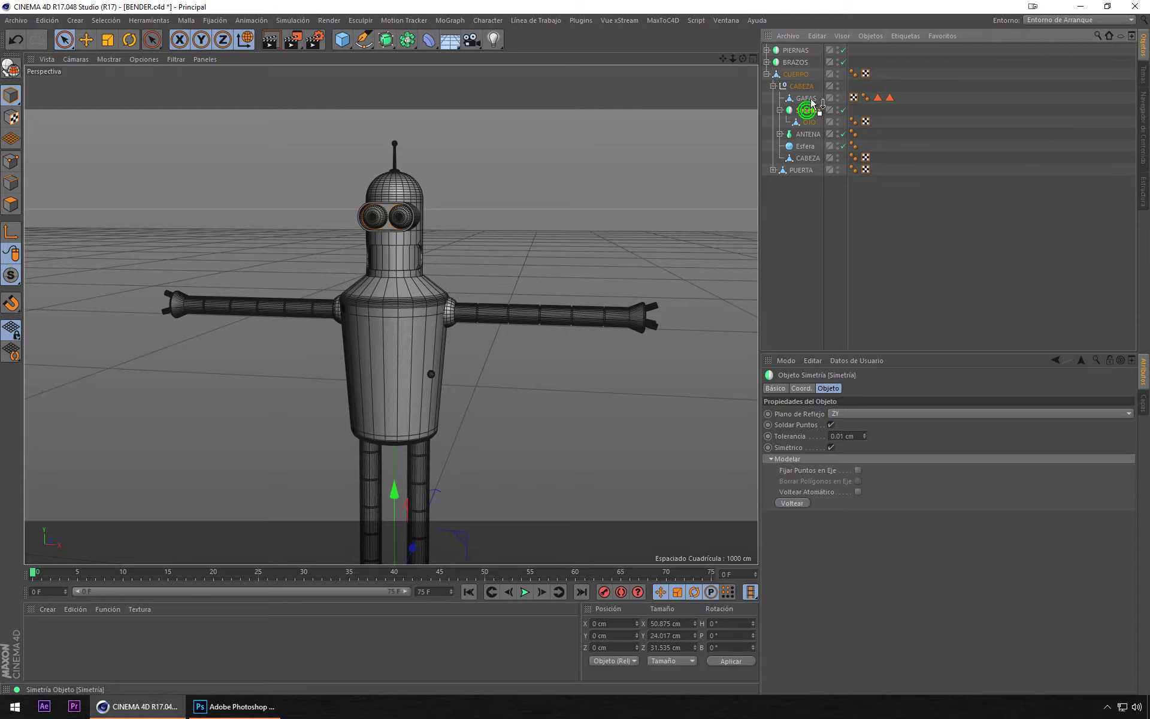
{"action": "left_click_drag", "start_coordinate": [812, 104], "coordinate": [806, 99]}
{"action": "left_click", "coordinate": [803, 98]}
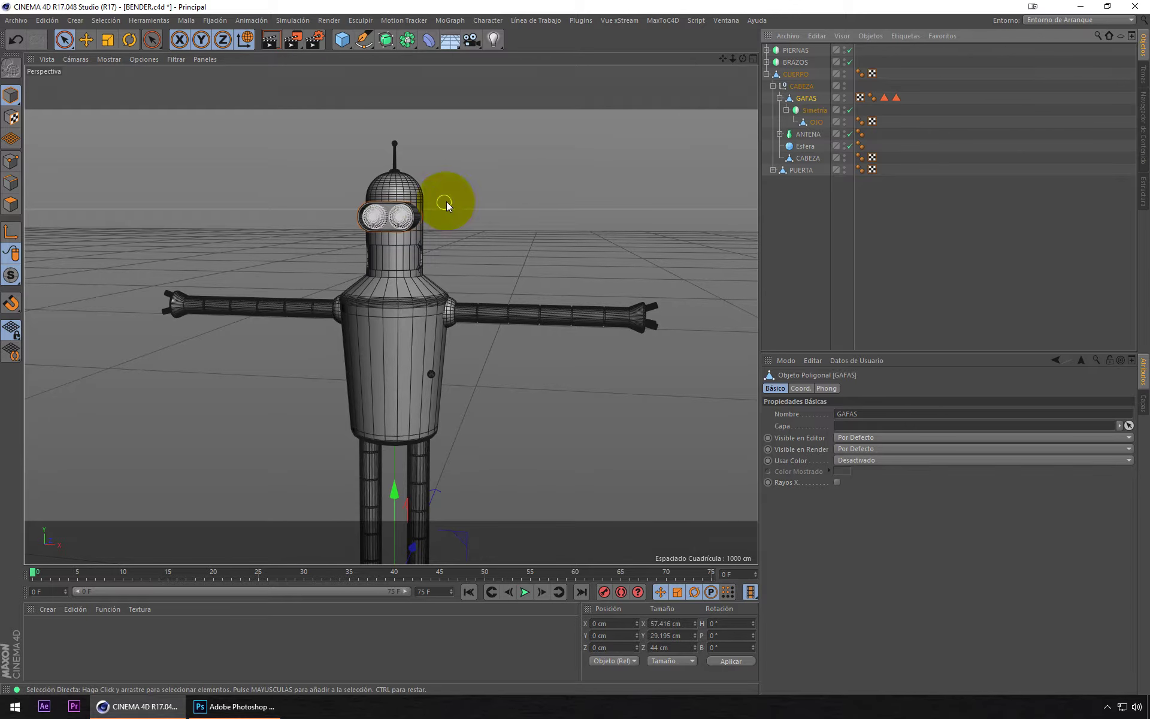
Step: Centre GAFAS' axis with Plugins > MagicCenter, then undo a test move of the glasses
{"action": "key", "text": "e"}
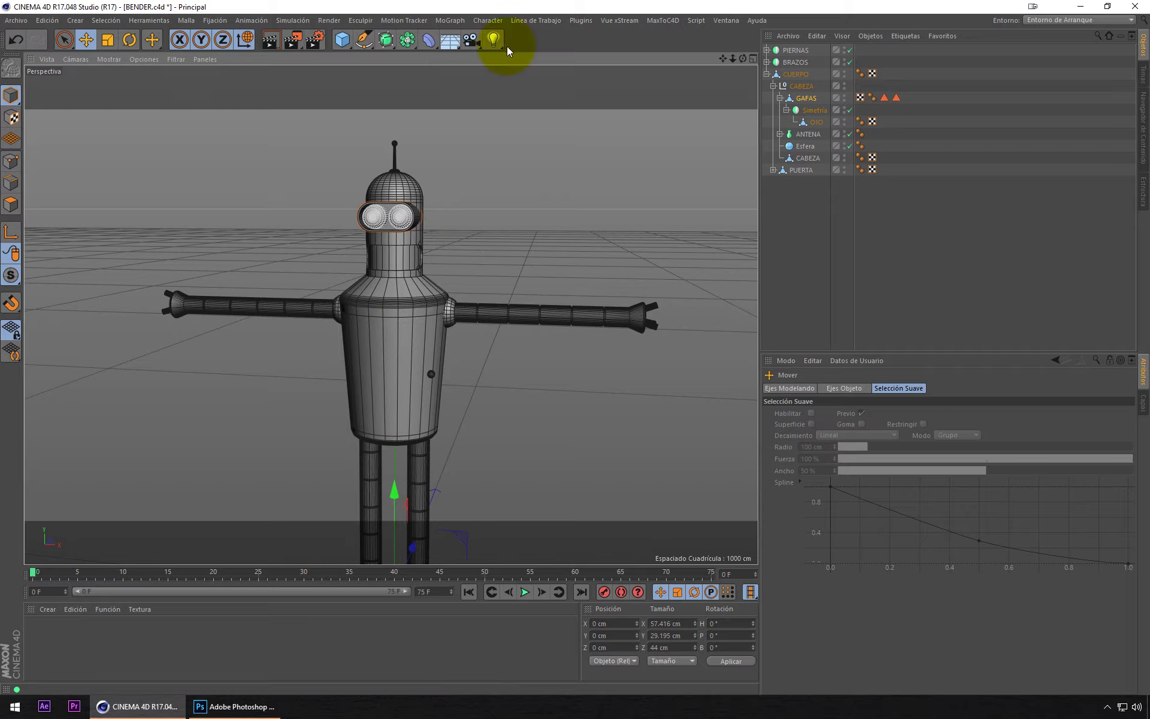
{"action": "left_click", "coordinate": [581, 20]}
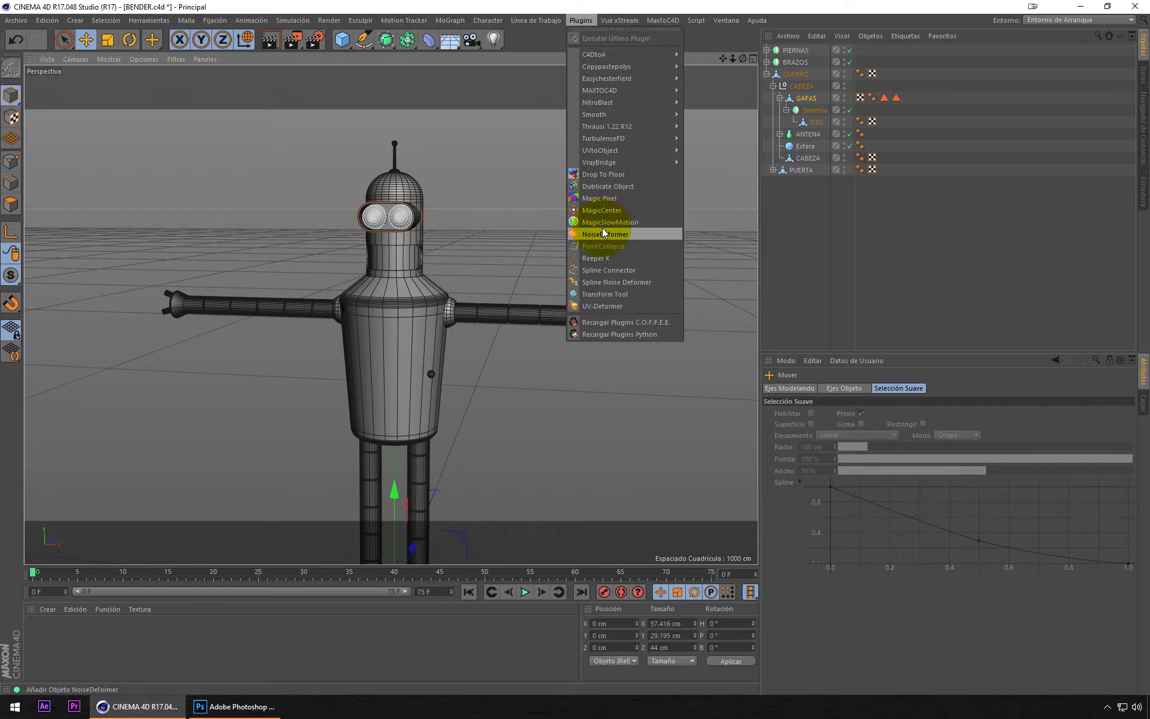
{"action": "left_click", "coordinate": [603, 209]}
{"action": "left_click_drag", "start_coordinate": [497, 220], "coordinate": [585, 223]}
{"action": "key", "text": "ctrl+z"}
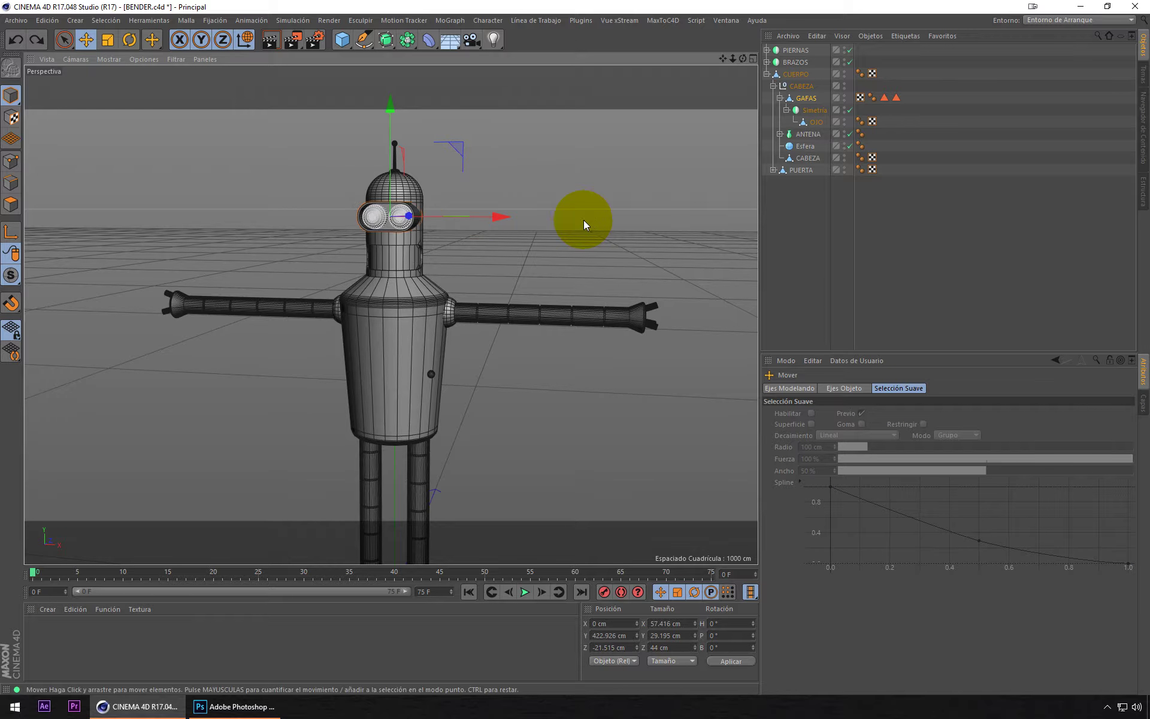
Step: Run MagicCenter on the CABEZA null to centre its axis on the head
{"action": "left_click", "coordinate": [613, 160]}
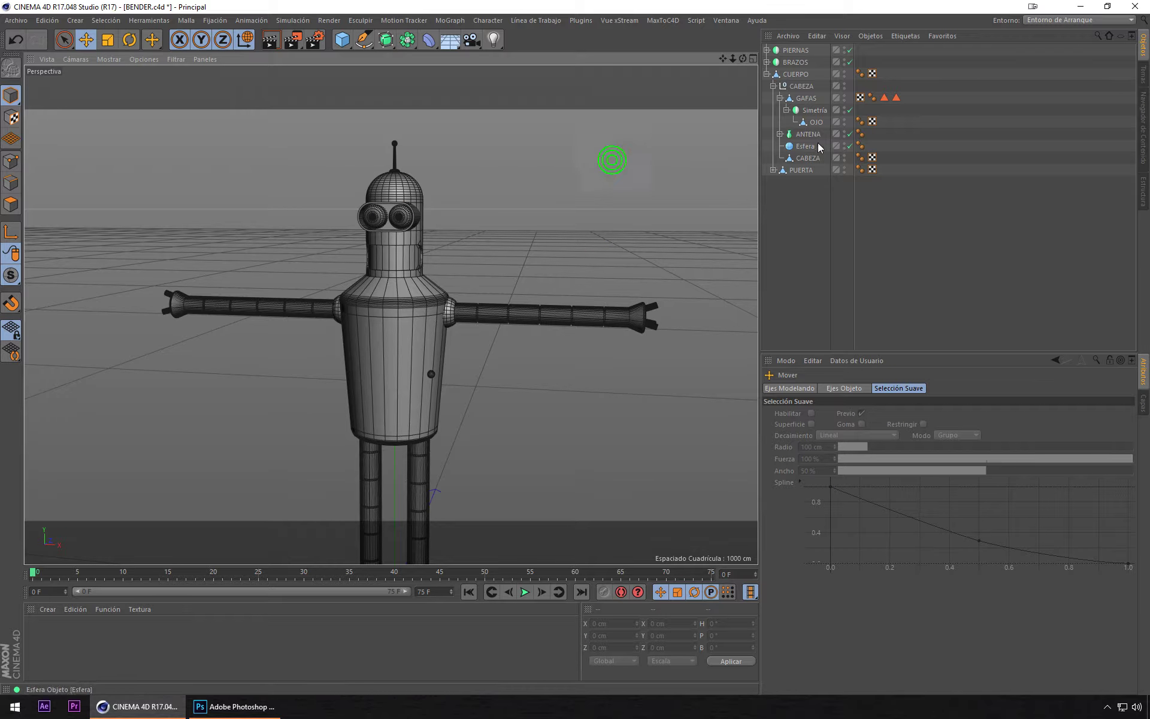
{"action": "left_click", "coordinate": [797, 87]}
{"action": "left_click", "coordinate": [581, 20]}
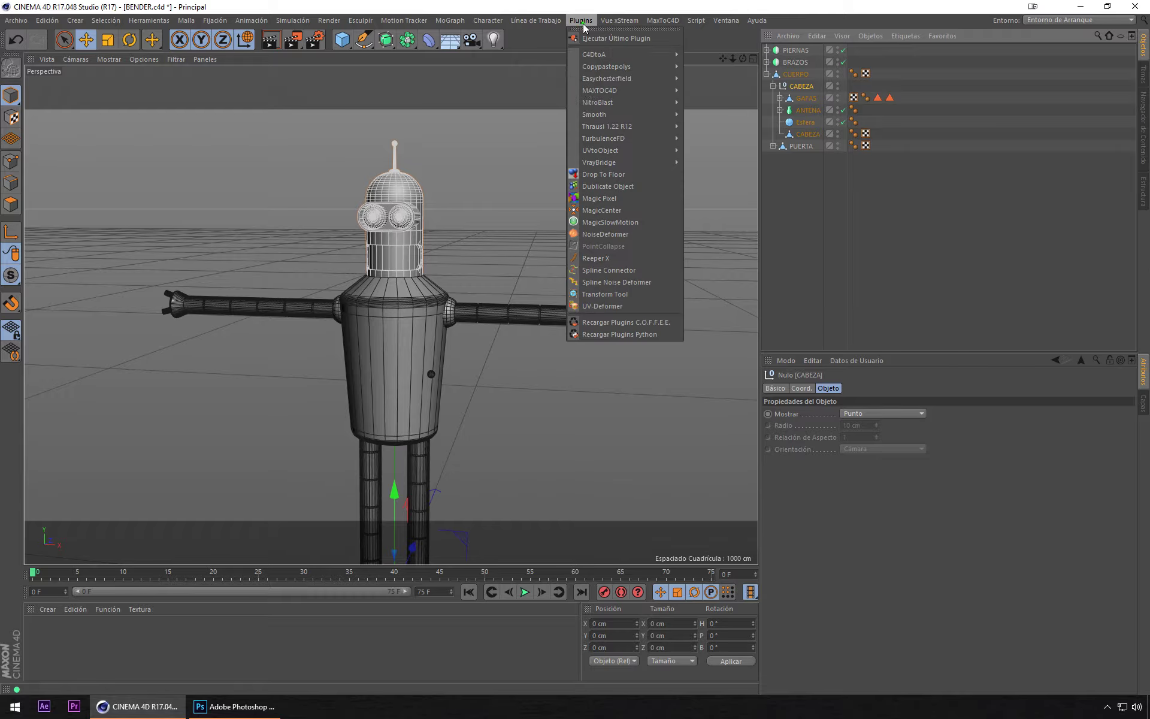
{"action": "left_click", "coordinate": [595, 210]}
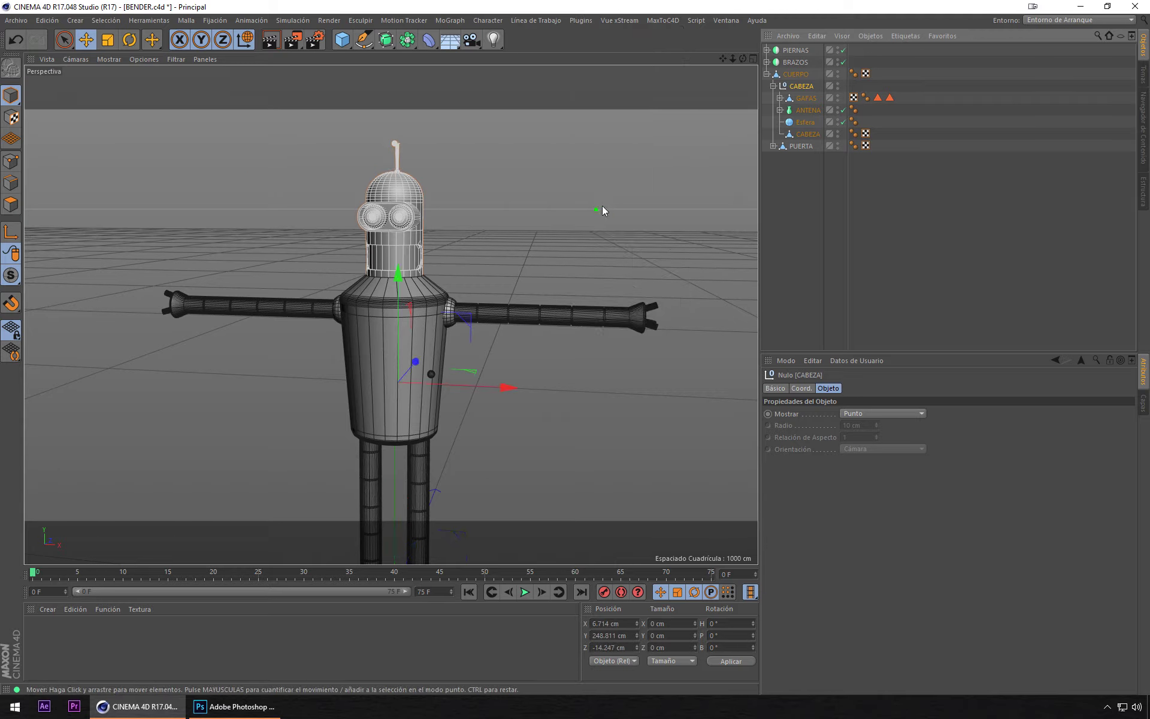
Step: Raise the CABEZA null's pivot above the head to Y 366.336 cm in Axis mode
{"action": "left_click_drag", "start_coordinate": [417, 296], "coordinate": [375, 340], "text": "alt"}
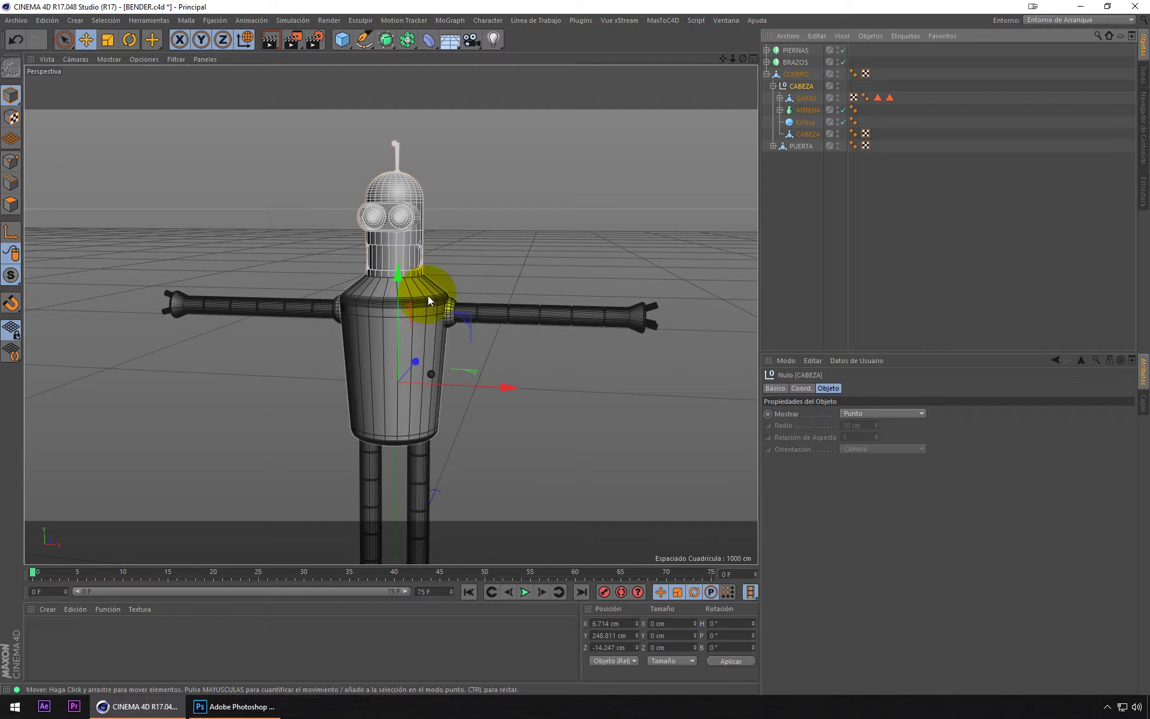
{"action": "left_click", "coordinate": [412, 271]}
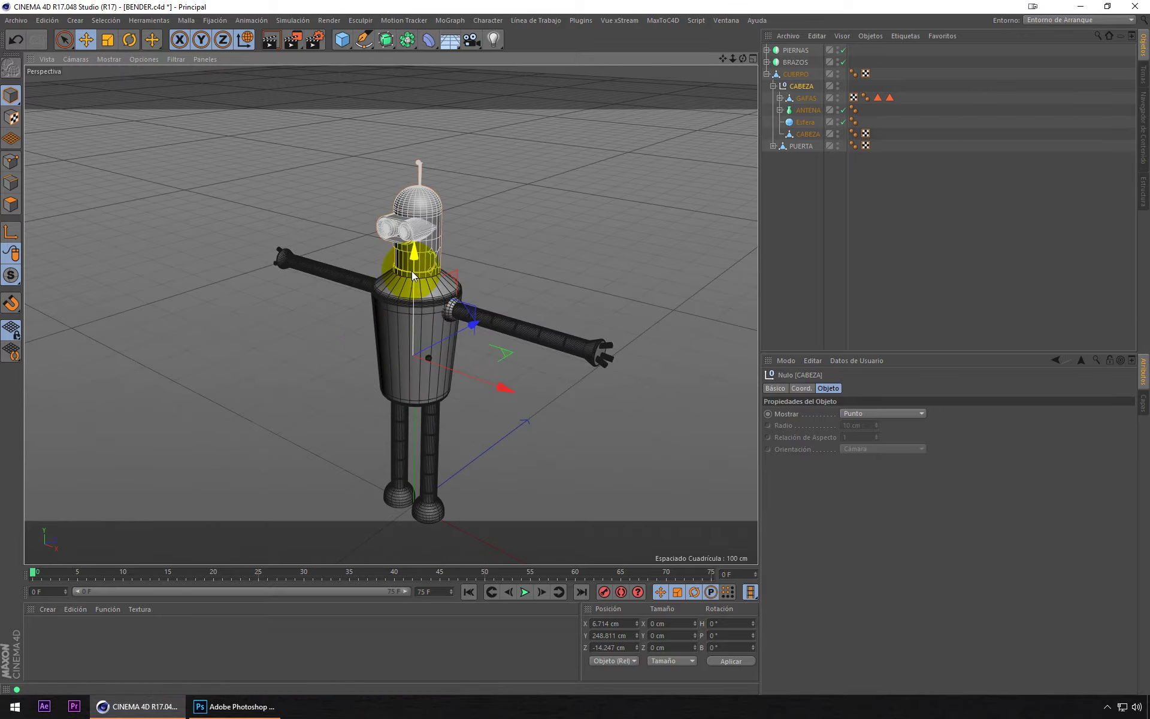
{"action": "left_click_drag", "start_coordinate": [412, 271], "coordinate": [420, 251]}
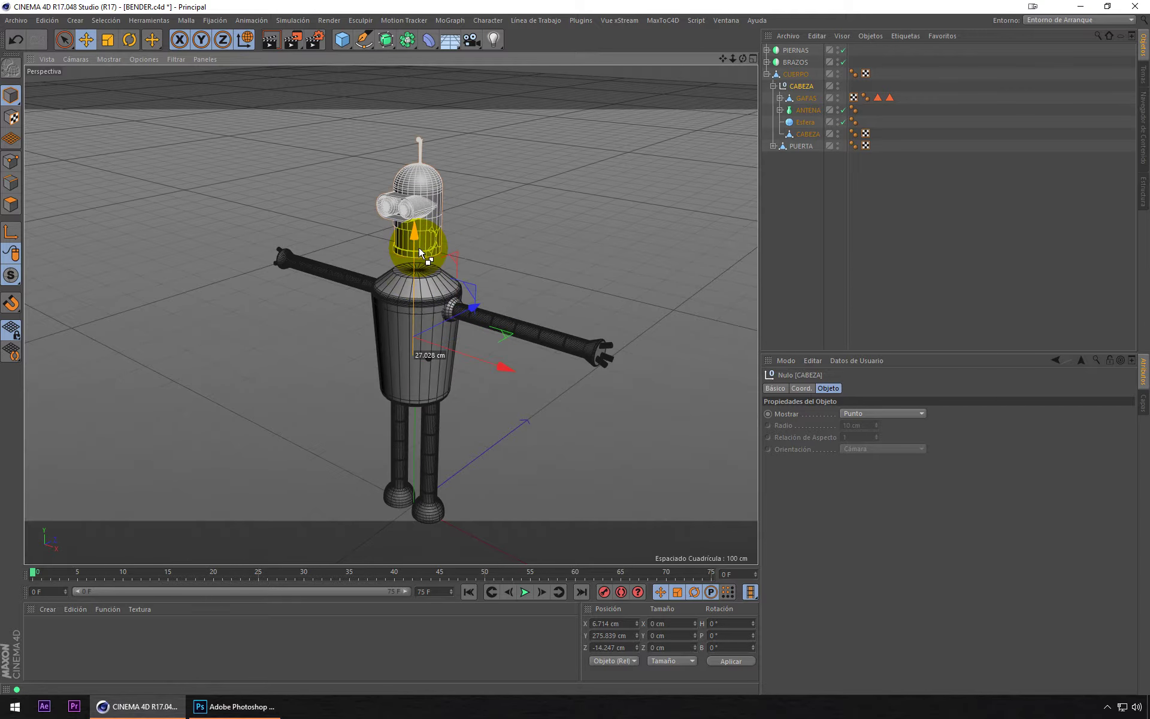
{"action": "key", "text": "ctrl+z"}
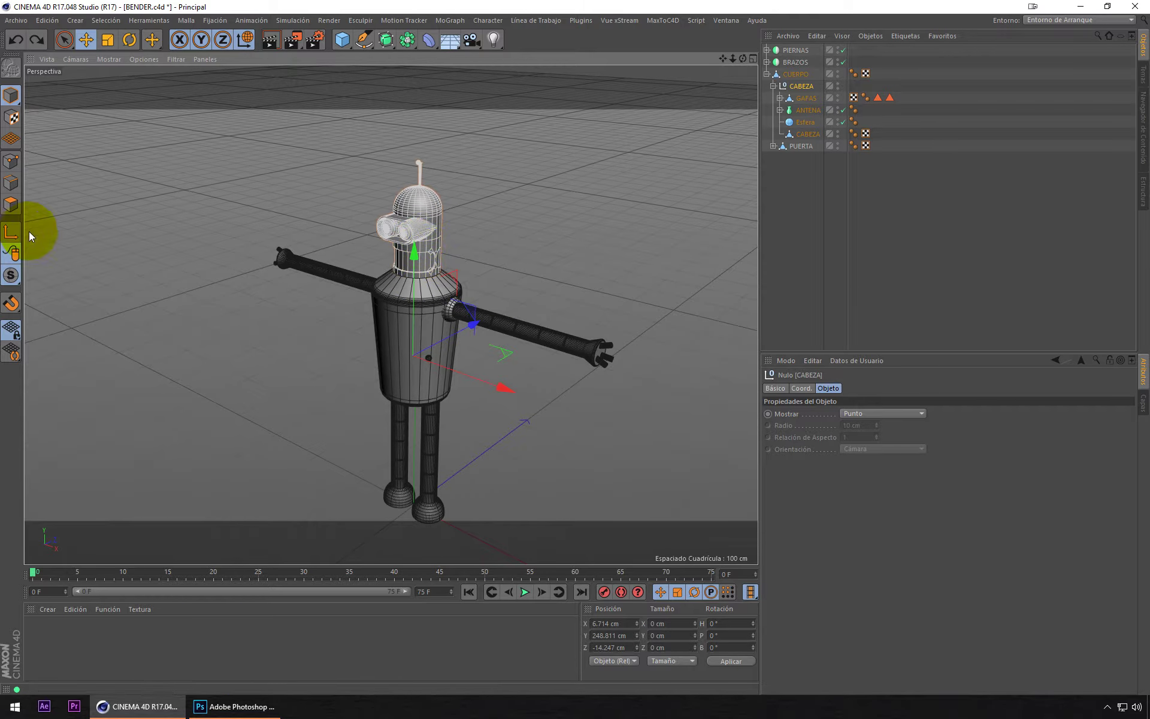
{"action": "left_click", "coordinate": [794, 84]}
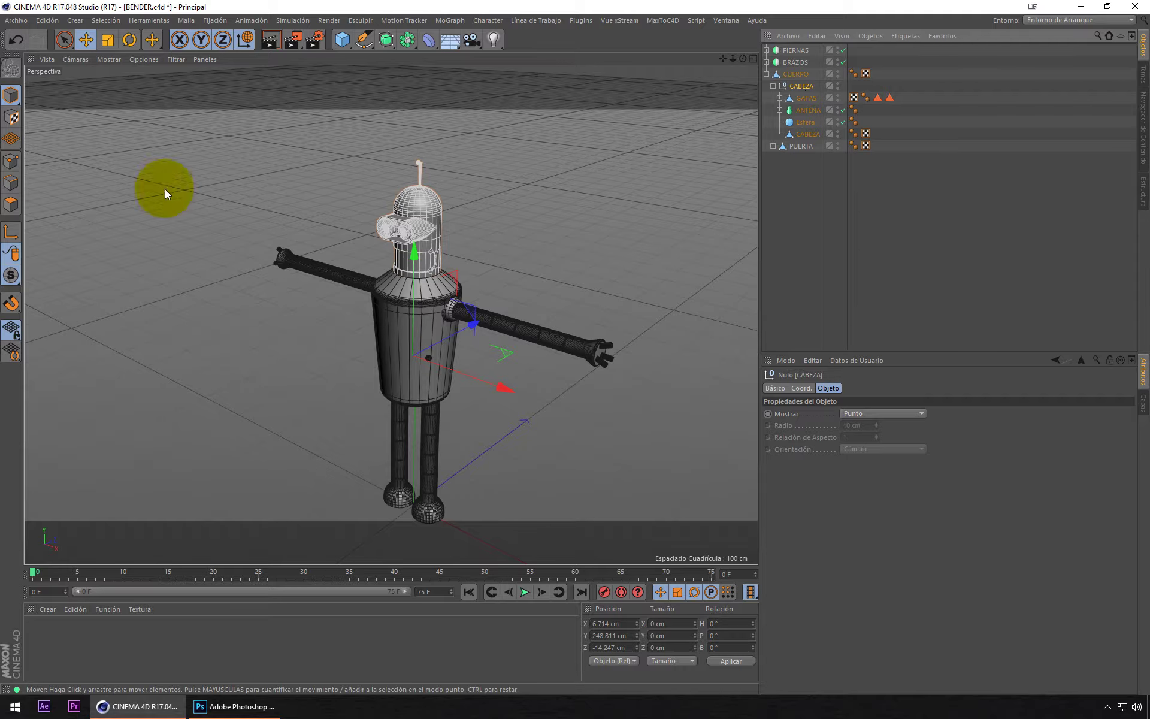
{"action": "left_click", "coordinate": [13, 238]}
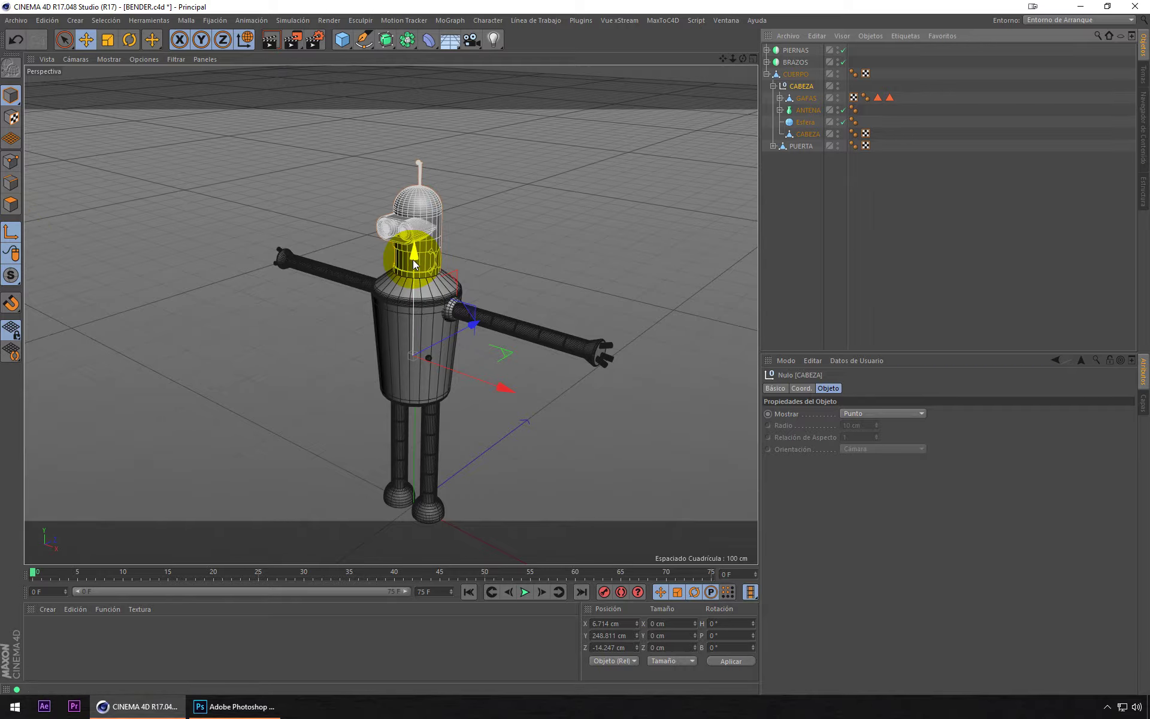
{"action": "left_click_drag", "start_coordinate": [412, 260], "coordinate": [419, 171]}
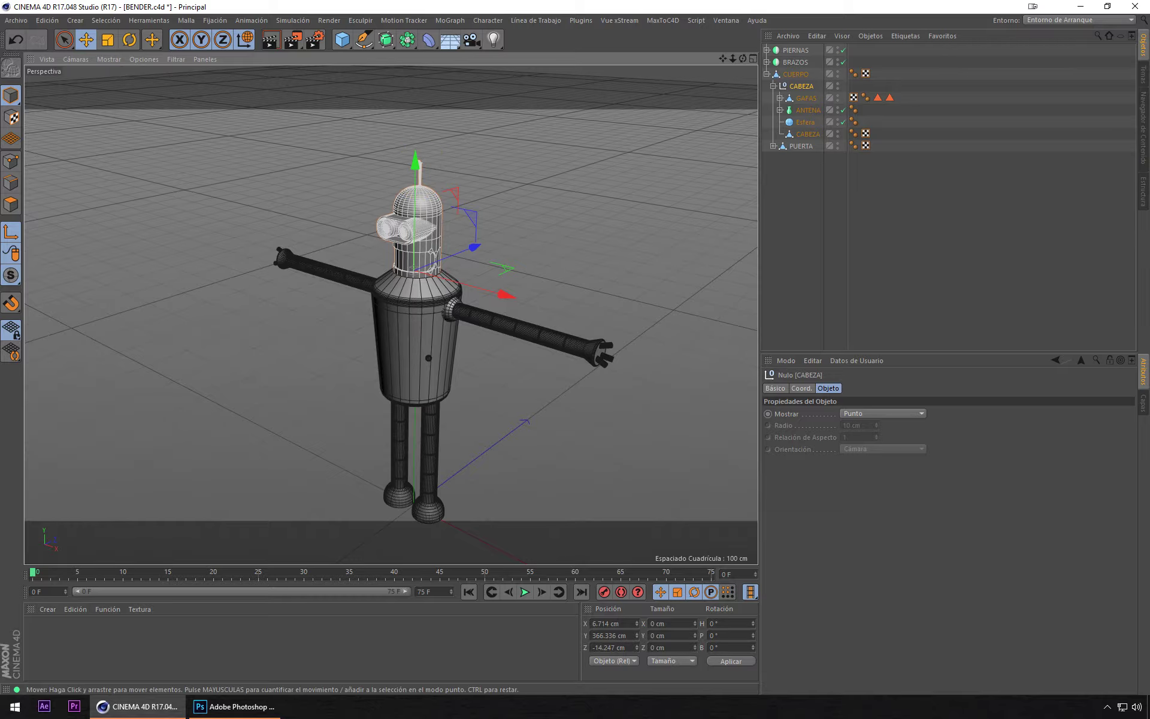
{"action": "left_click", "coordinate": [20, 234]}
{"action": "key", "text": "l"}
Step: Test-rotate the head on the new pivot, undo it, and hide the head group
{"action": "key", "text": "r"}
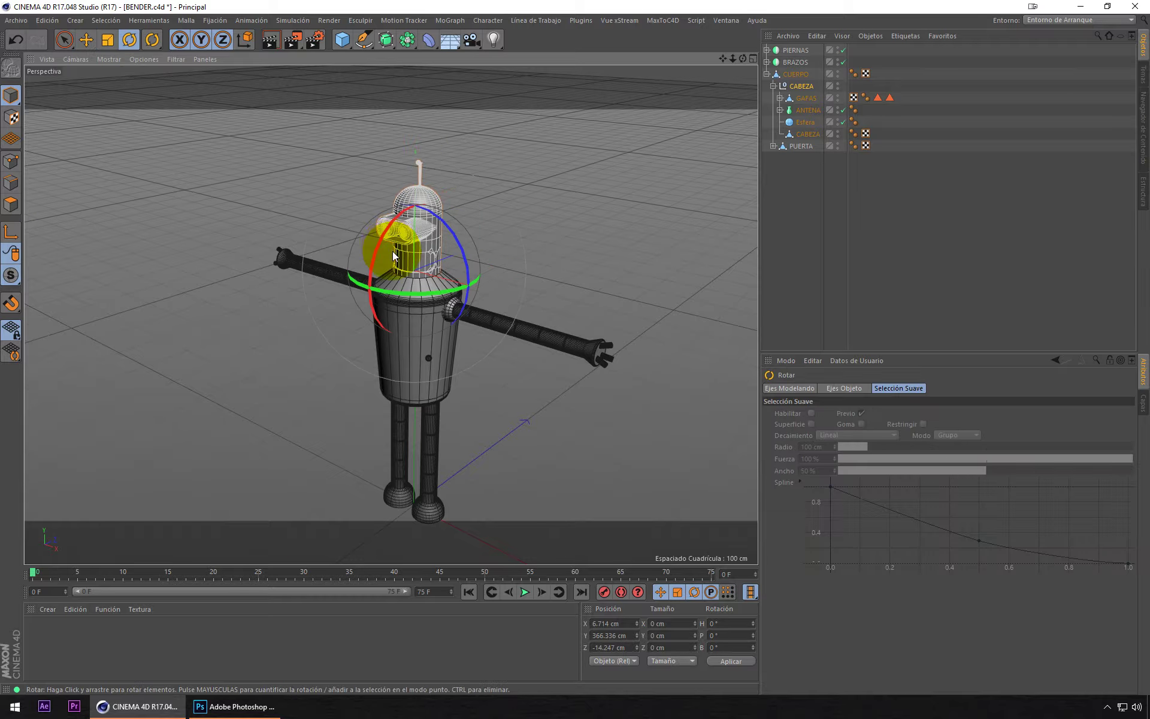
{"action": "left_click_drag", "start_coordinate": [401, 295], "coordinate": [371, 291]}
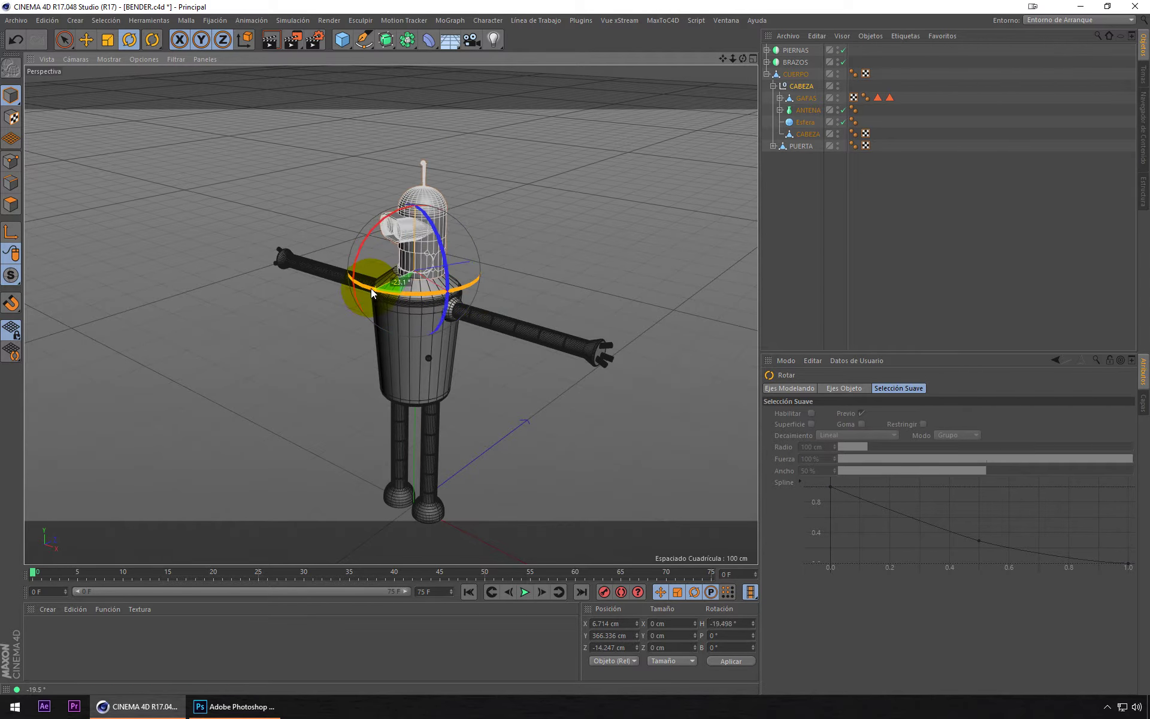
{"action": "key", "text": "ctrl+z"}
{"action": "scroll", "coordinate": [383, 281], "scroll_direction": "up", "scroll_amount": 2}
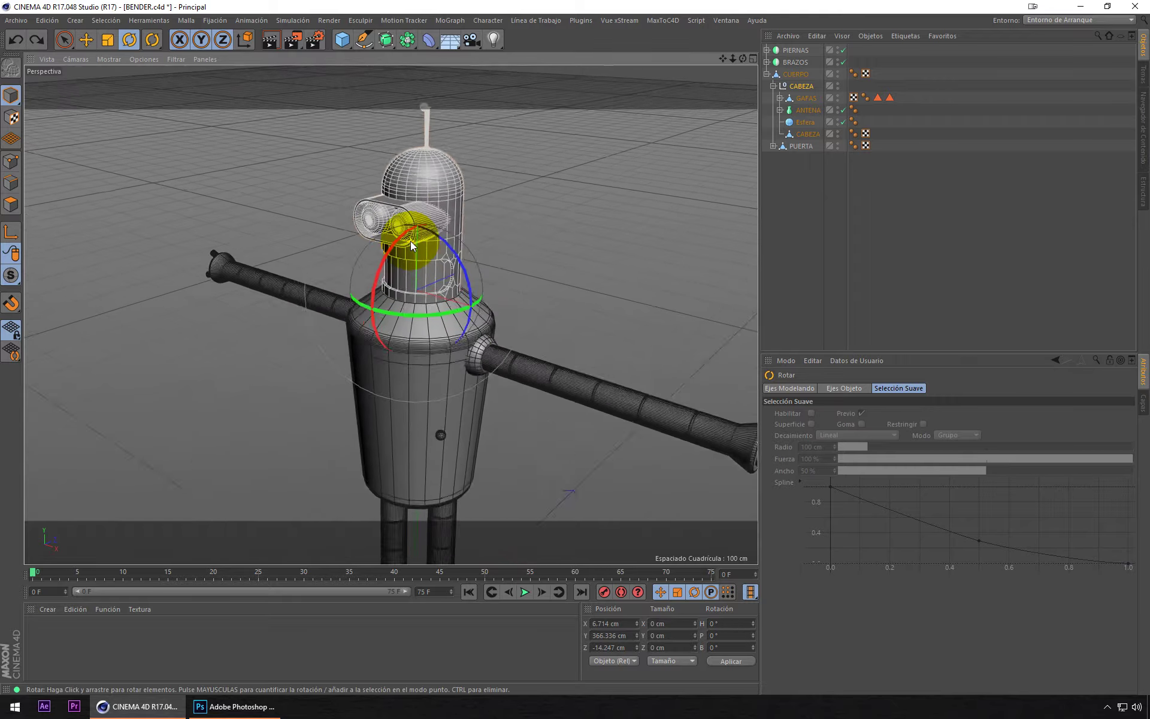
{"action": "scroll", "coordinate": [390, 275], "scroll_direction": "up", "scroll_amount": 2}
{"action": "scroll", "coordinate": [397, 269], "scroll_direction": "up", "scroll_amount": 2}
{"action": "scroll", "coordinate": [397, 269], "scroll_direction": "up", "scroll_amount": 1}
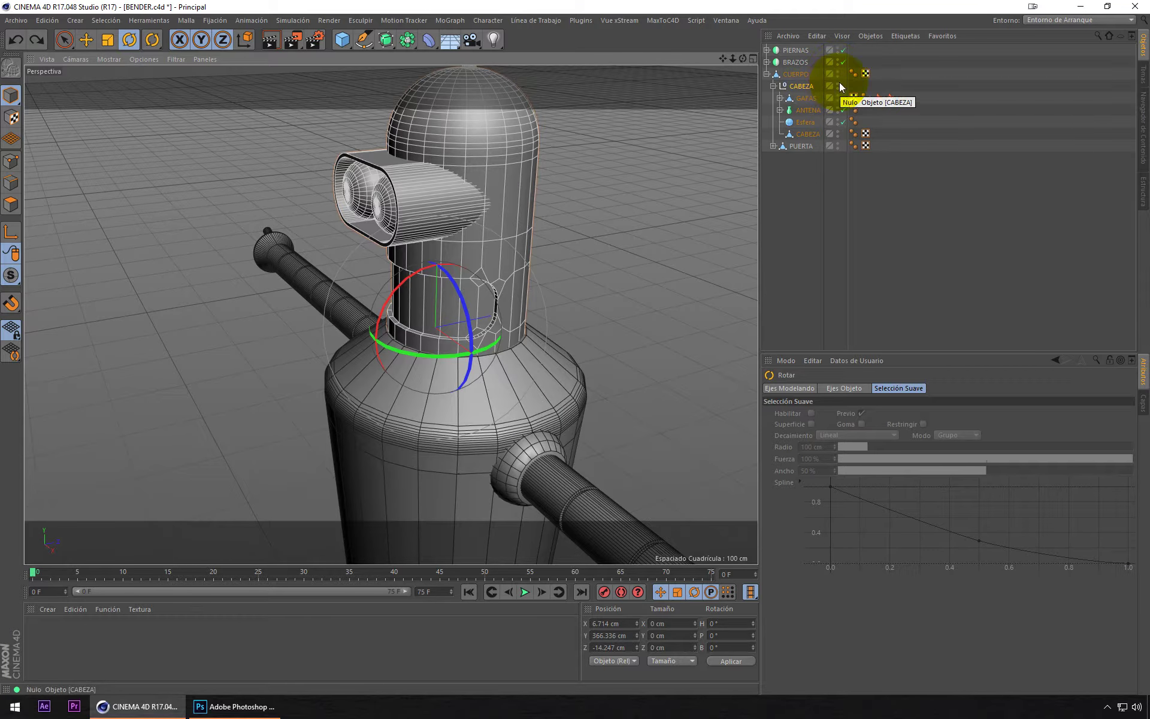
{"action": "left_click", "coordinate": [839, 82]}
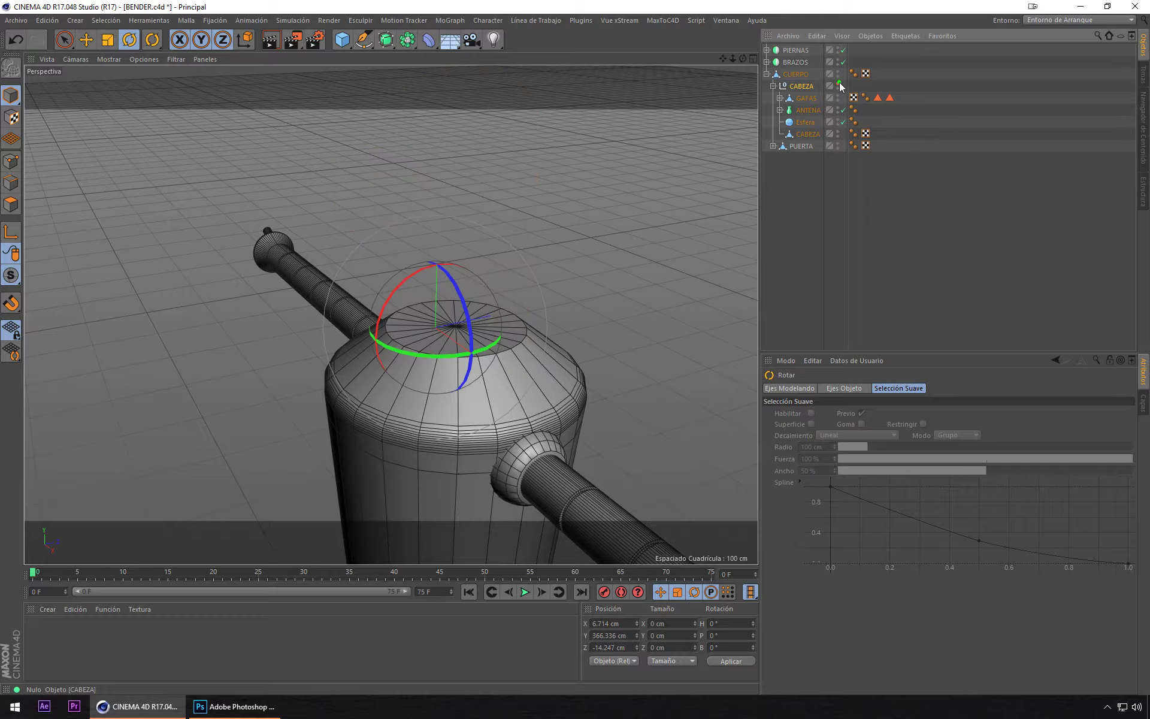
Step: With snapping and world coordinates on, snap the CABEZA pivot to the neck-top centre (Y 361.465)
{"action": "left_click", "coordinate": [13, 251]}
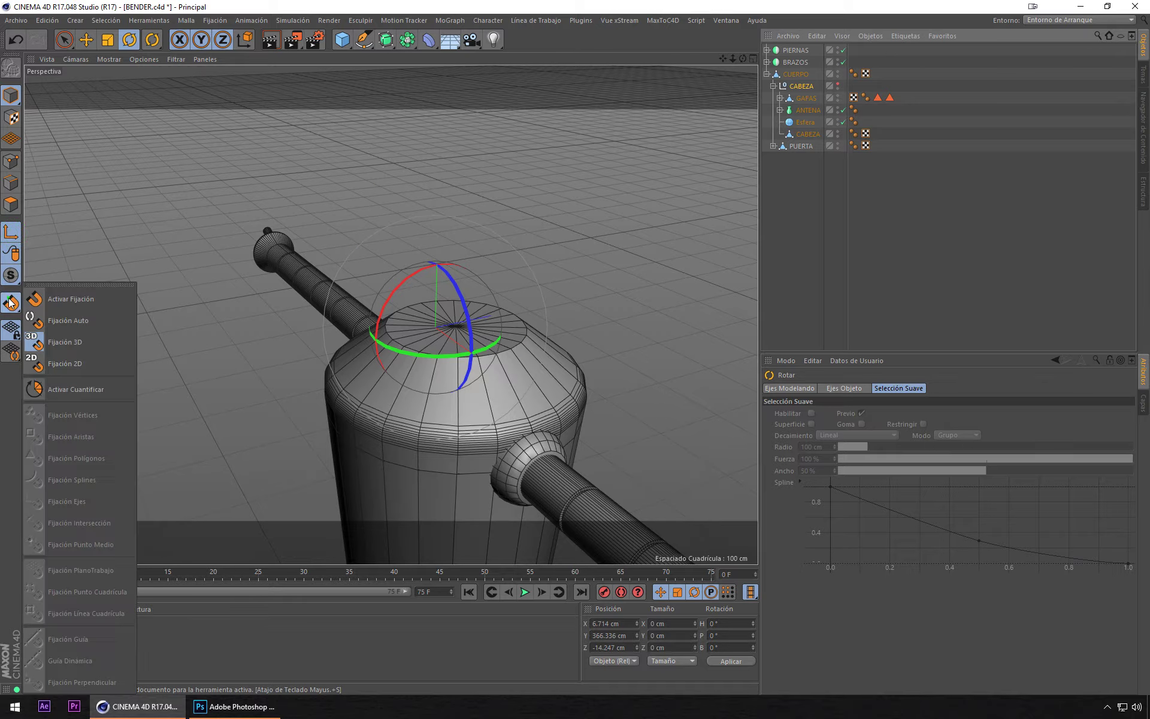
{"action": "left_click", "coordinate": [54, 298]}
{"action": "key", "text": "e"}
{"action": "key", "text": "w"}
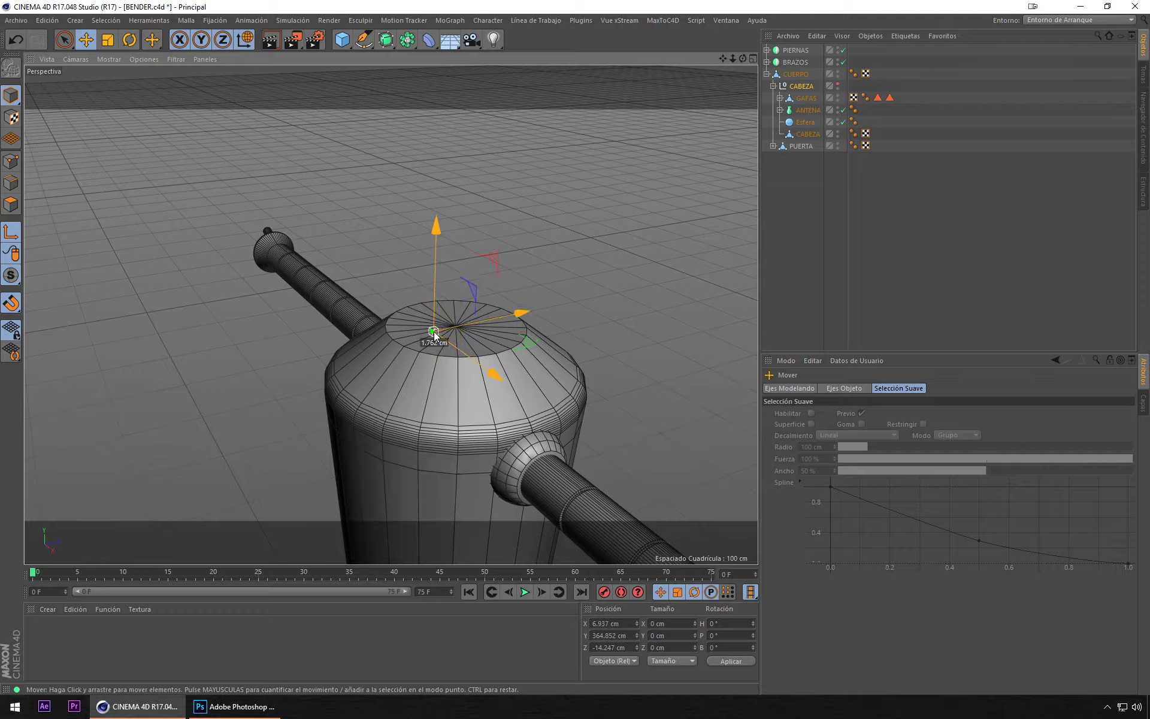
{"action": "left_click_drag", "start_coordinate": [435, 334], "coordinate": [455, 326]}
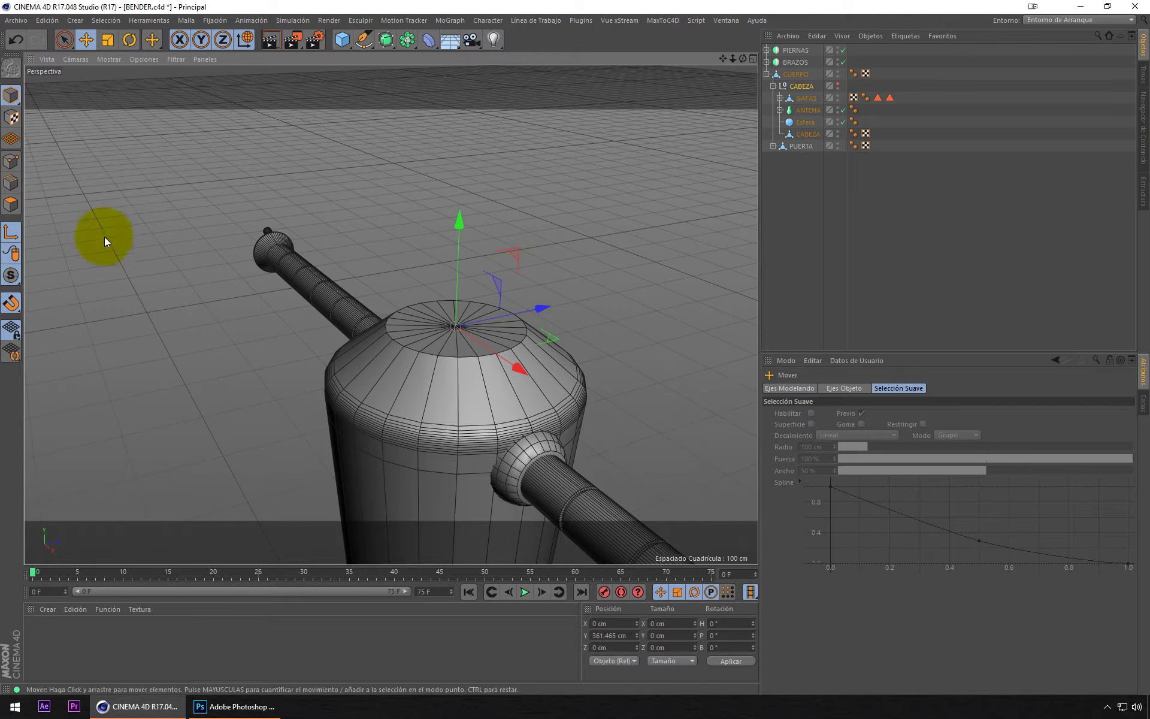
{"action": "left_click", "coordinate": [9, 306]}
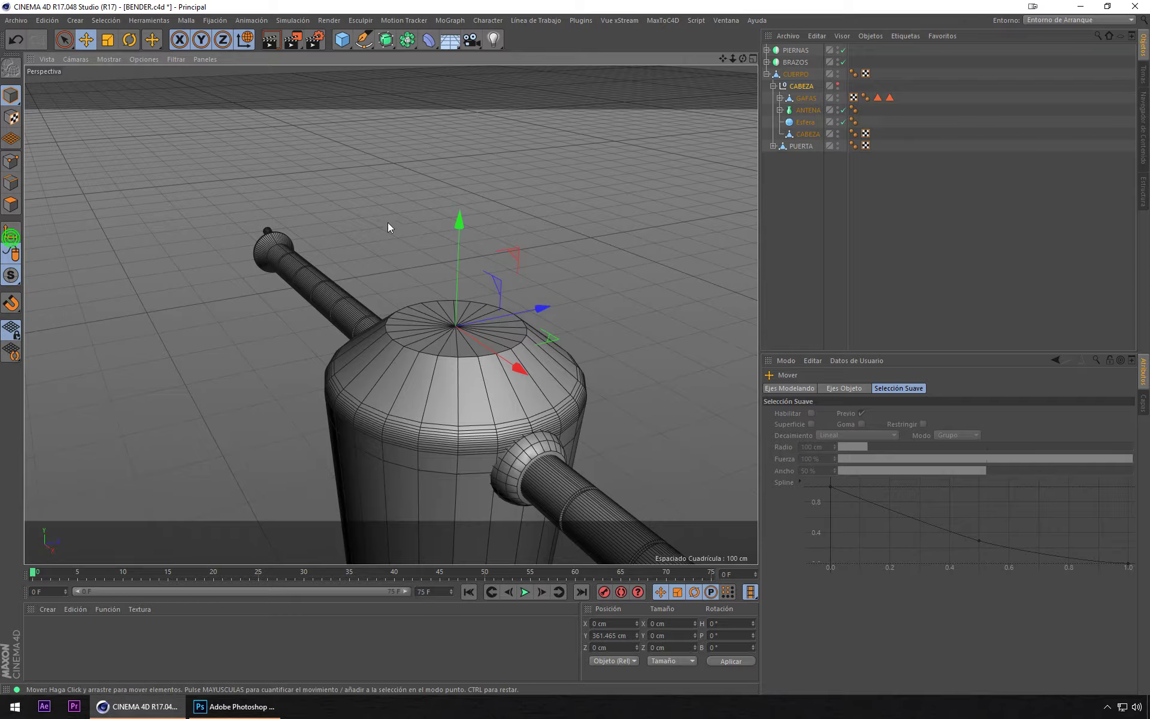
Step: Show the head again and test a 90° rotation on the new pivot, then undo it
{"action": "left_click", "coordinate": [837, 86]}
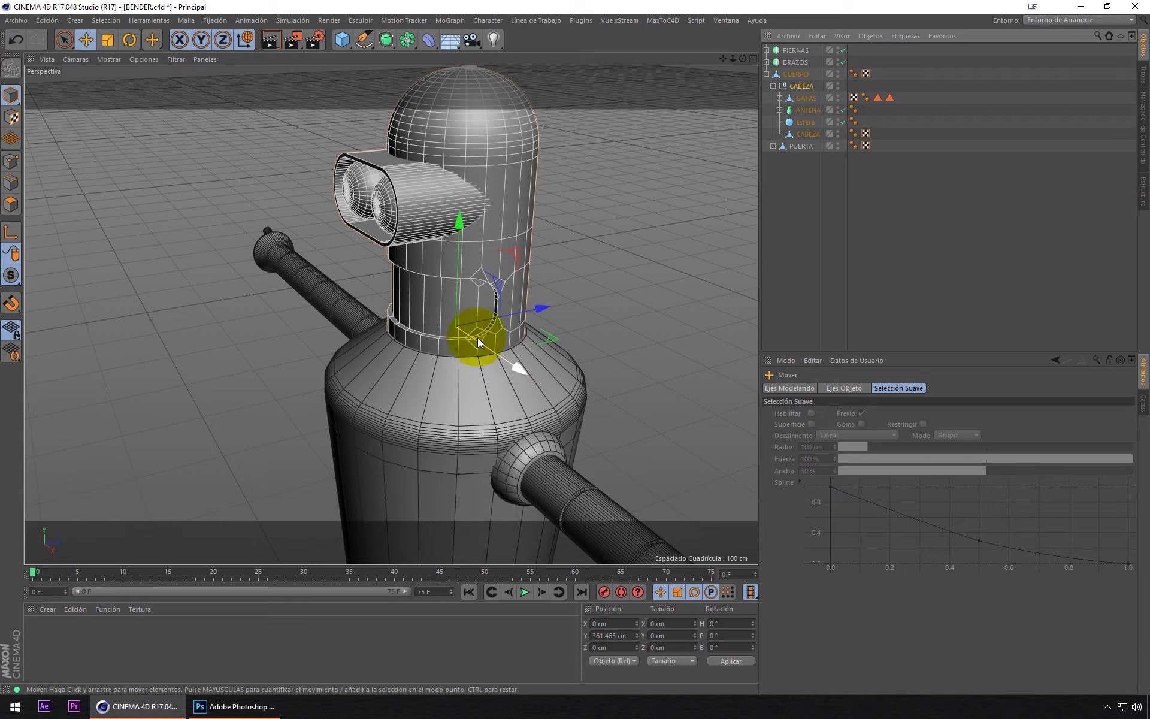
{"action": "key", "text": "r"}
{"action": "mouse_move", "coordinate": [454, 353]}
{"action": "left_mouse_down"}
{"action": "mouse_move", "coordinate": [592, 332]}
{"action": "mouse_move", "coordinate": [448, 356]}
{"action": "mouse_move", "coordinate": [462, 284]}
{"action": "left_mouse_up"}
{"action": "key", "text": "ctrl+z"}
{"action": "left_click", "coordinate": [788, 65]}
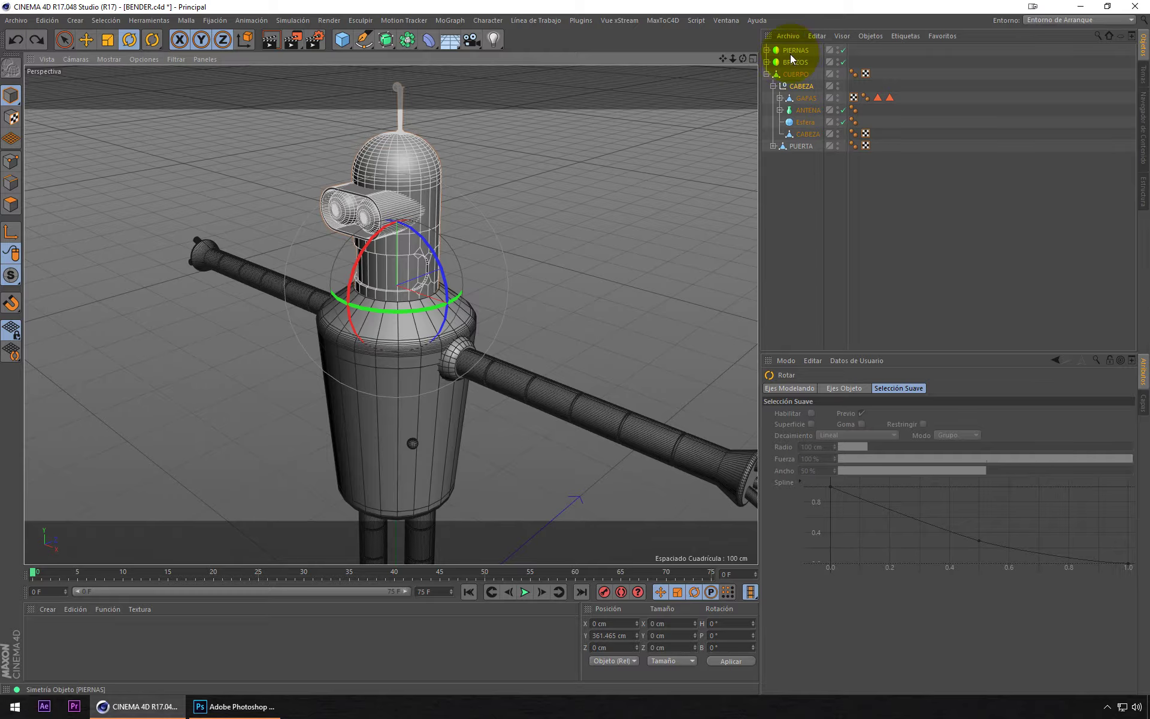
Step: Put PIERNAS and BRAZOS in a new null renamed EXTREMIDADES and nest it in CUERPO
{"action": "left_click", "coordinate": [342, 40]}
{"action": "left_click", "coordinate": [383, 52]}
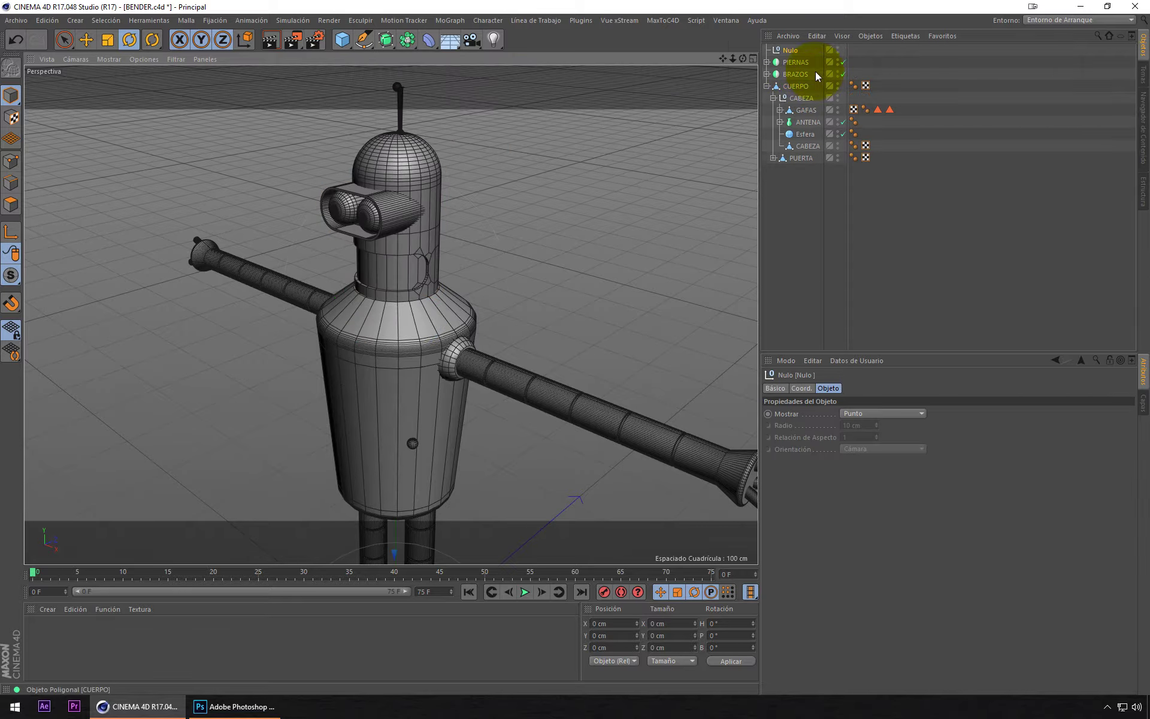
{"action": "left_click_drag", "start_coordinate": [796, 66], "coordinate": [797, 53]}
{"action": "double_click", "coordinate": [794, 50]}
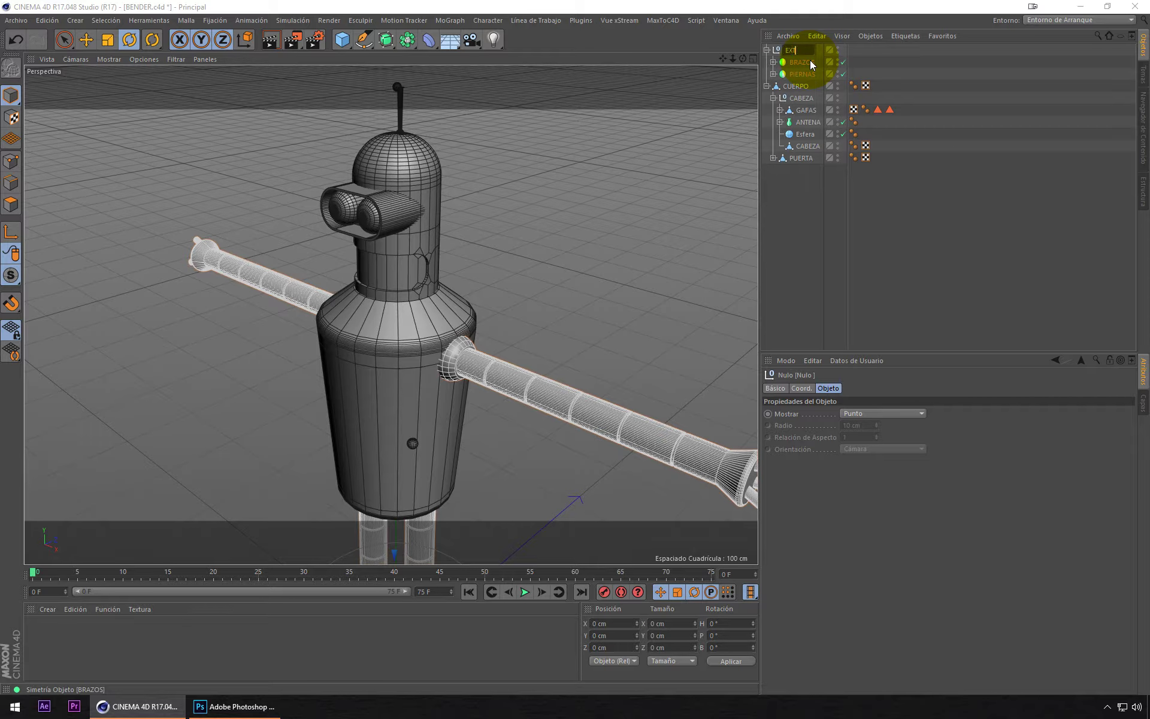
{"action": "type", "text": "S"}
{"action": "left_click", "coordinate": [792, 219]}
{"action": "left_click", "coordinate": [767, 50]}
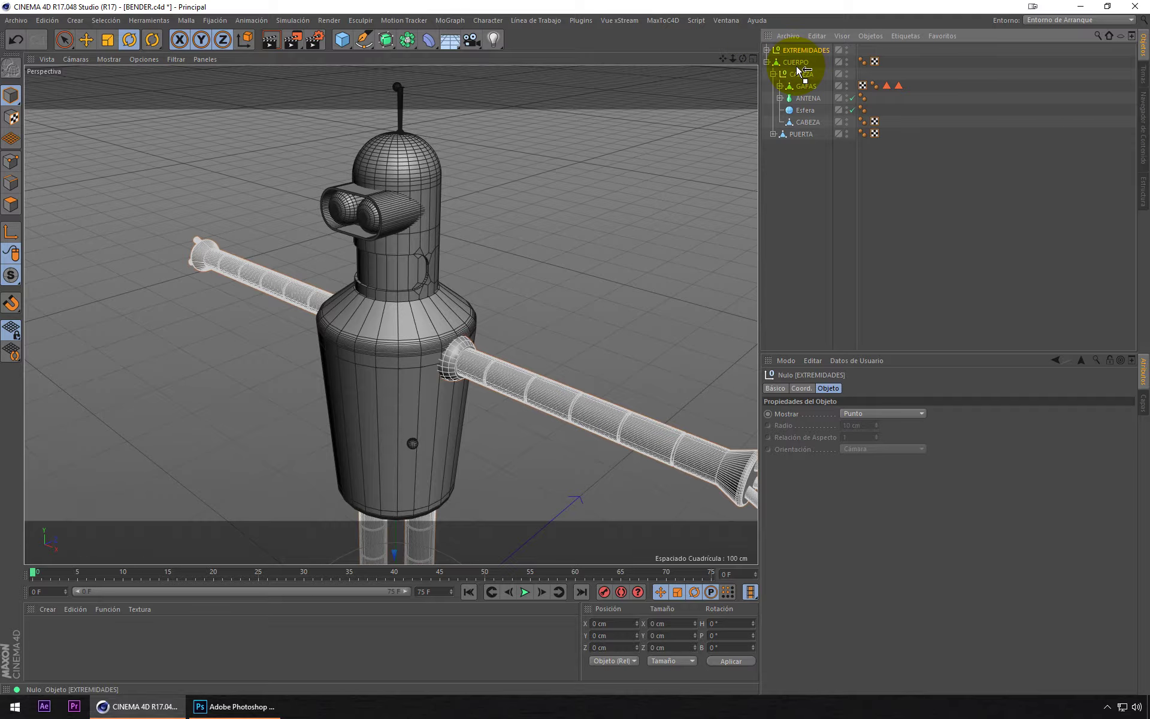
{"action": "left_click_drag", "start_coordinate": [797, 66], "coordinate": [796, 66]}
Step: Select the PUERTA door and swing it open with Rotate as a test
{"action": "left_click", "coordinate": [773, 73]}
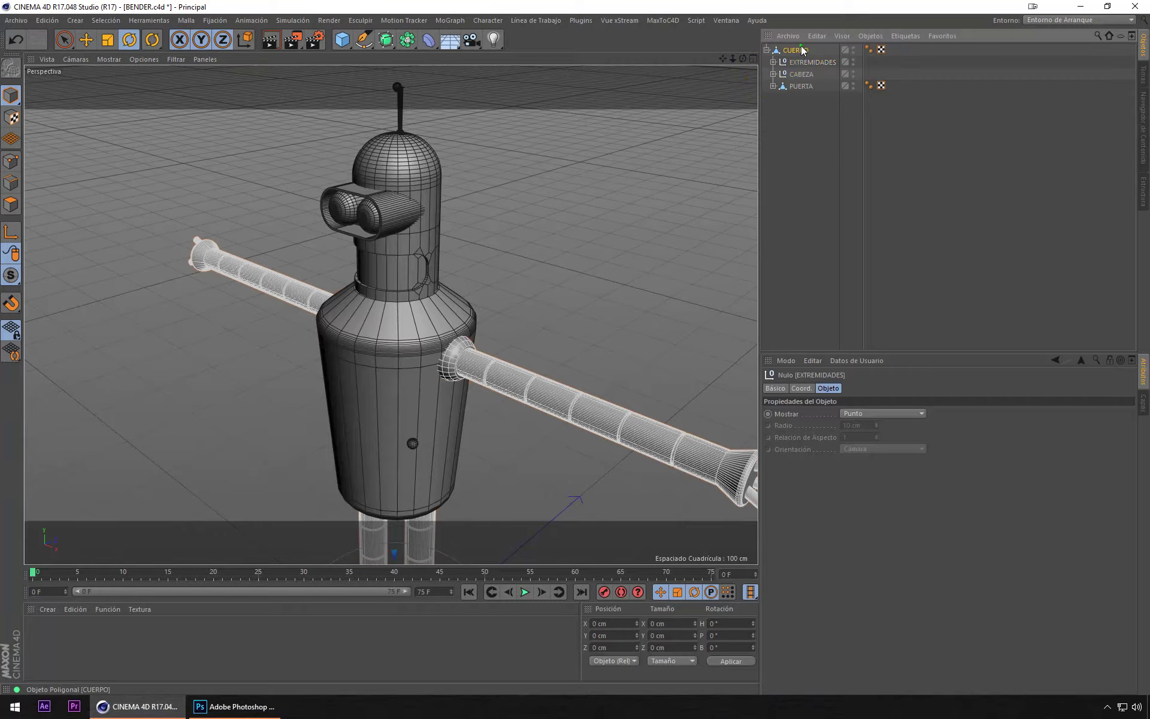
{"action": "left_click", "coordinate": [801, 48]}
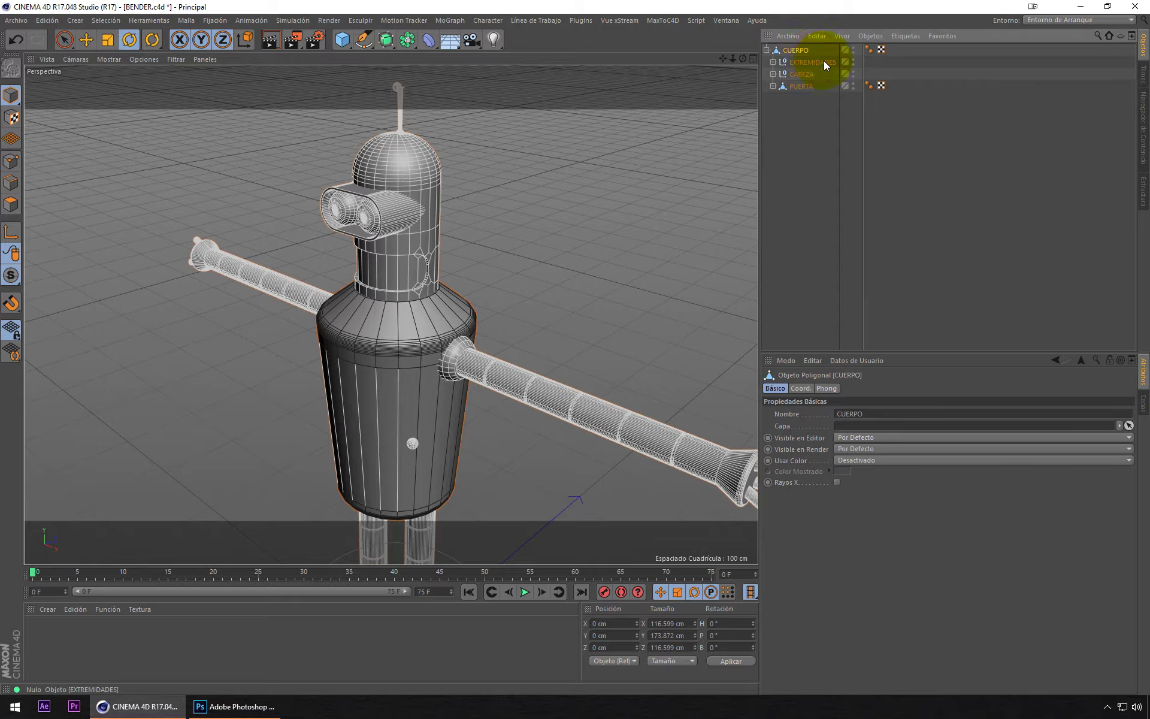
{"action": "left_click", "coordinate": [824, 63]}
{"action": "left_click", "coordinate": [808, 73]}
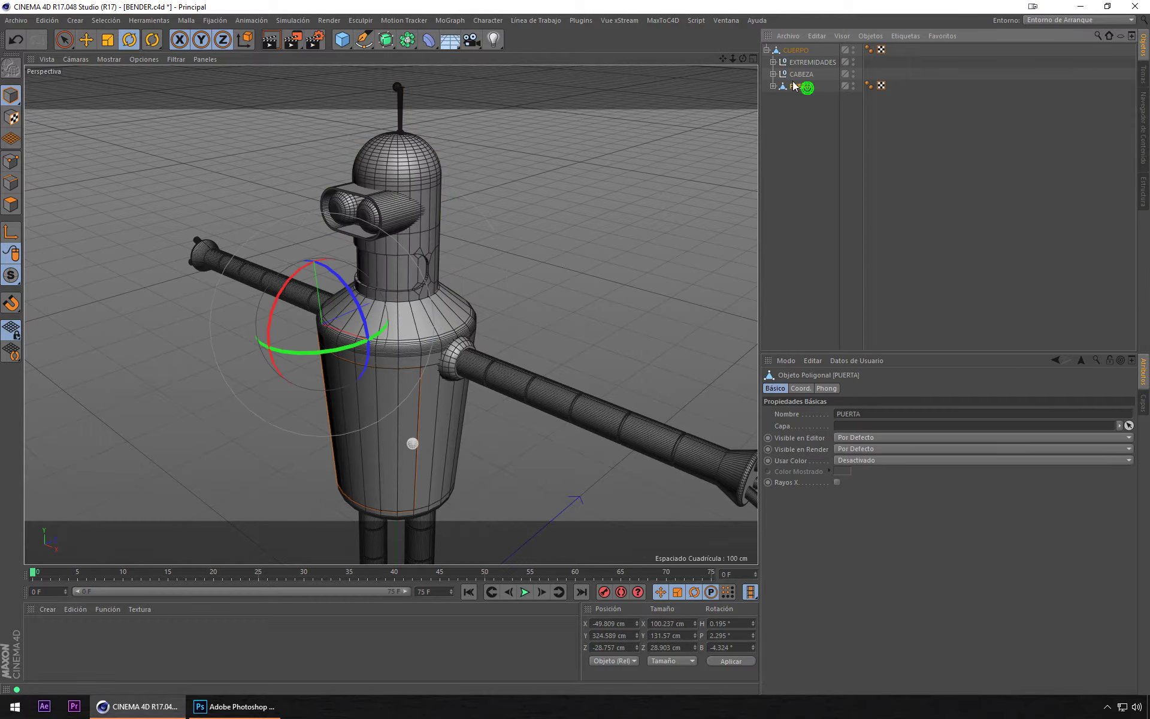
{"action": "mouse_move", "coordinate": [349, 346]}
{"action": "left_mouse_down"}
{"action": "mouse_move", "coordinate": [229, 358]}
{"action": "mouse_move", "coordinate": [350, 351]}
{"action": "mouse_move", "coordinate": [275, 377]}
{"action": "left_mouse_up"}
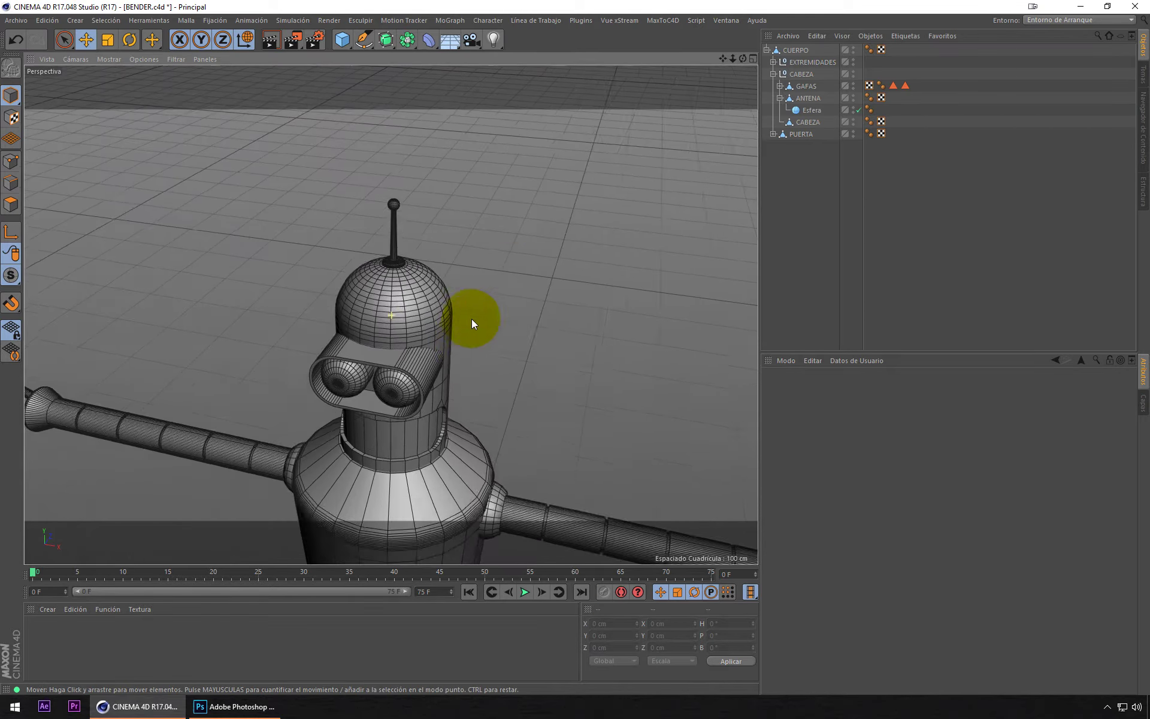
{"action": "scroll", "coordinate": [472, 319], "scroll_direction": "down", "scroll_amount": 3}
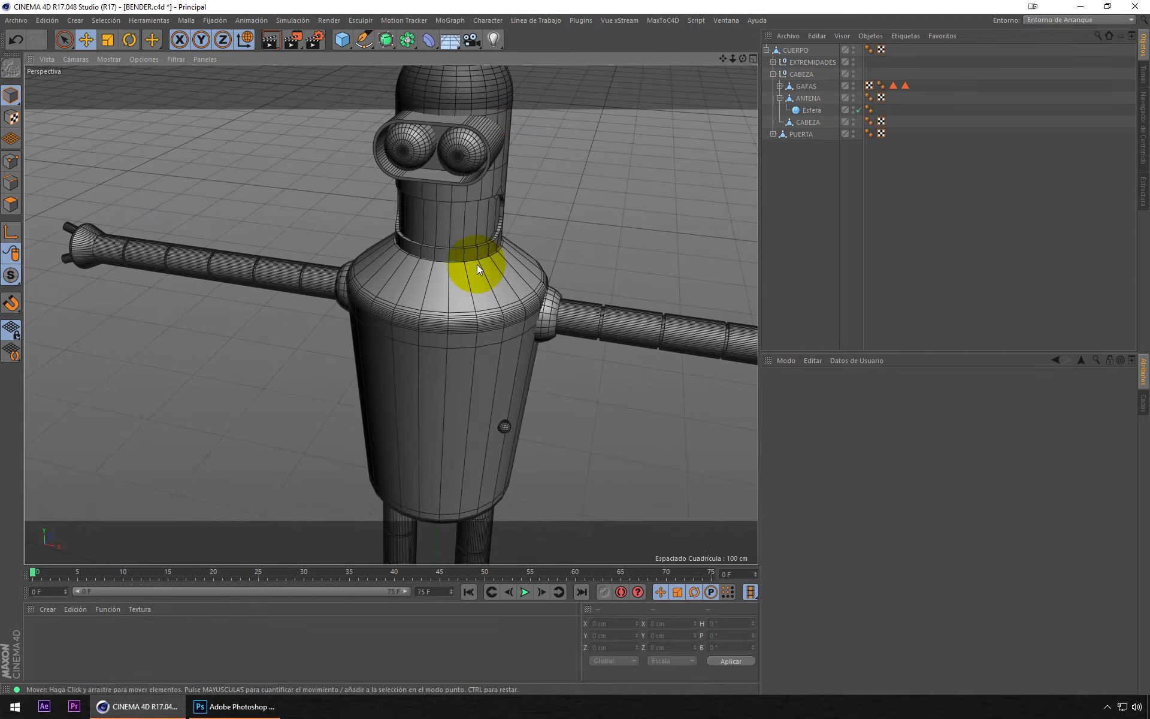
{"action": "scroll", "coordinate": [477, 264], "scroll_direction": "down", "scroll_amount": 3}
{"action": "scroll", "coordinate": [497, 218], "scroll_direction": "down", "scroll_amount": 3}
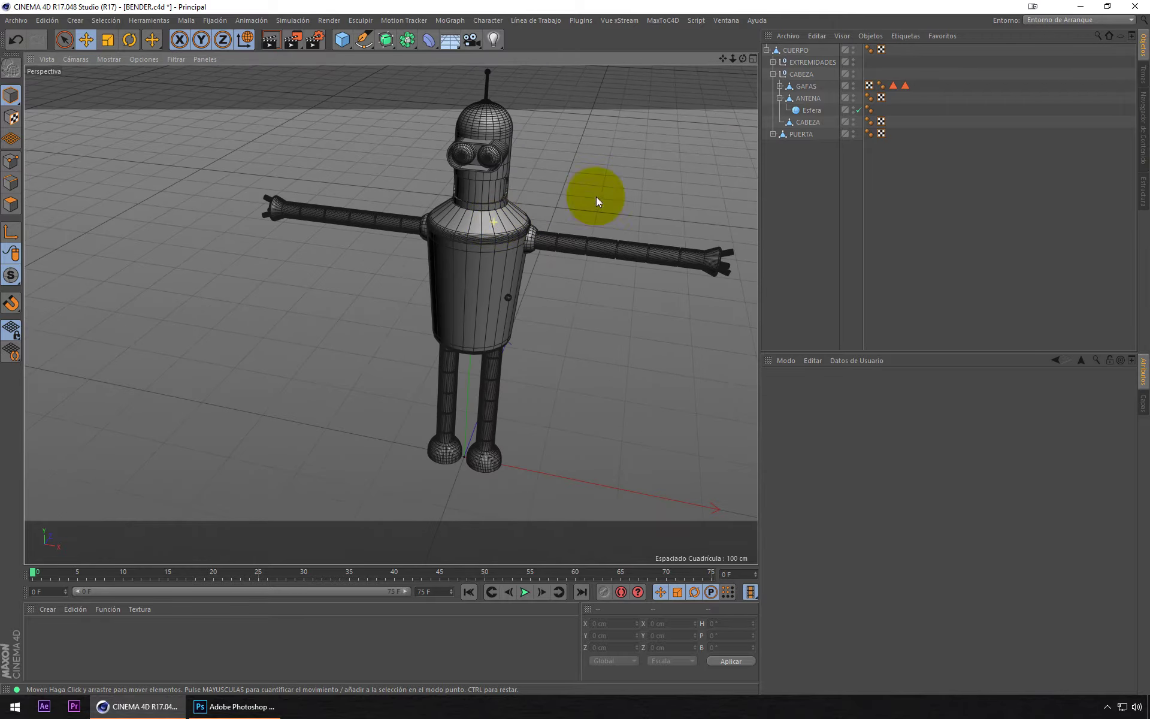
{"action": "left_click", "coordinate": [773, 74]}
{"action": "middle_click_drag", "start_coordinate": [469, 226], "coordinate": [430, 286], "text": "alt"}
{"action": "left_click", "coordinate": [800, 51]}
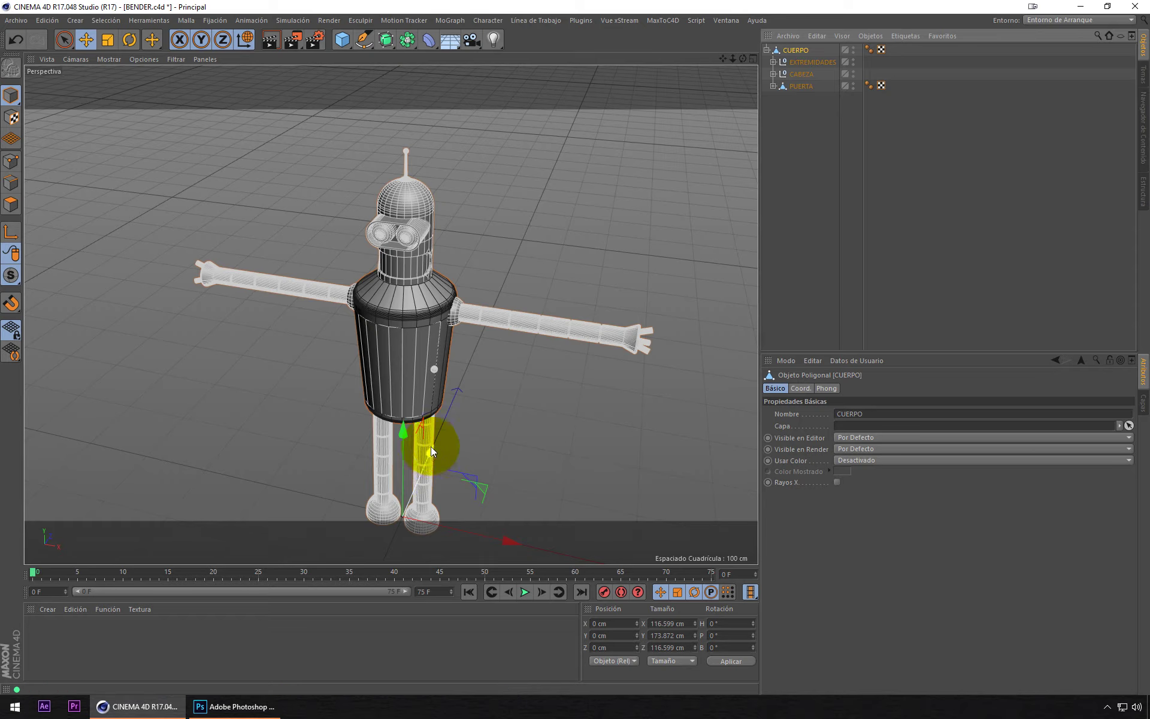
{"action": "left_click_drag", "start_coordinate": [430, 447], "coordinate": [440, 449]}
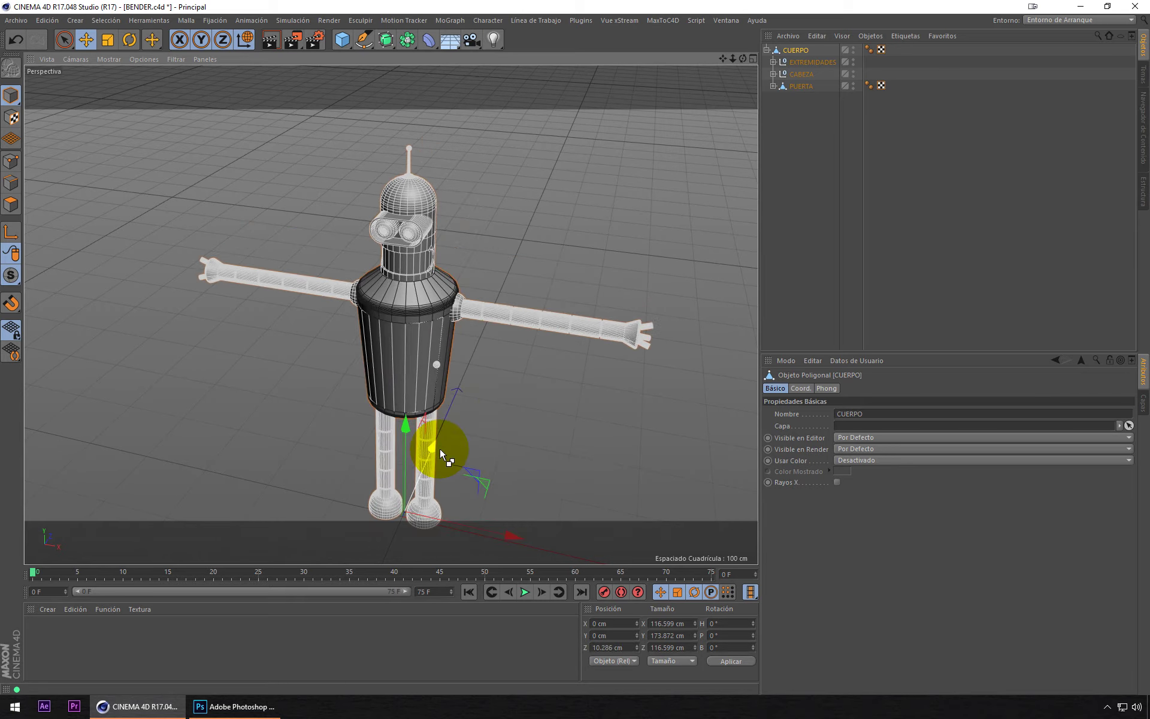
{"action": "key", "text": "ctrl+z"}
{"action": "mouse_move", "coordinate": [498, 303]}
{"action": "left_mouse_down", "text": "alt"}
{"action": "mouse_move", "coordinate": [414, 303]}
{"action": "mouse_move", "coordinate": [454, 300]}
{"action": "mouse_move", "coordinate": [513, 262]}
{"action": "mouse_move", "coordinate": [448, 279]}
{"action": "left_mouse_up", "text": "alt"}
{"action": "left_click", "coordinate": [513, 263]}
{"action": "mouse_move", "coordinate": [448, 279]}
{"action": "right_mouse_down", "text": "alt"}
{"action": "mouse_move", "coordinate": [627, 246]}
{"action": "mouse_move", "coordinate": [473, 253]}
{"action": "right_mouse_up", "text": "alt"}
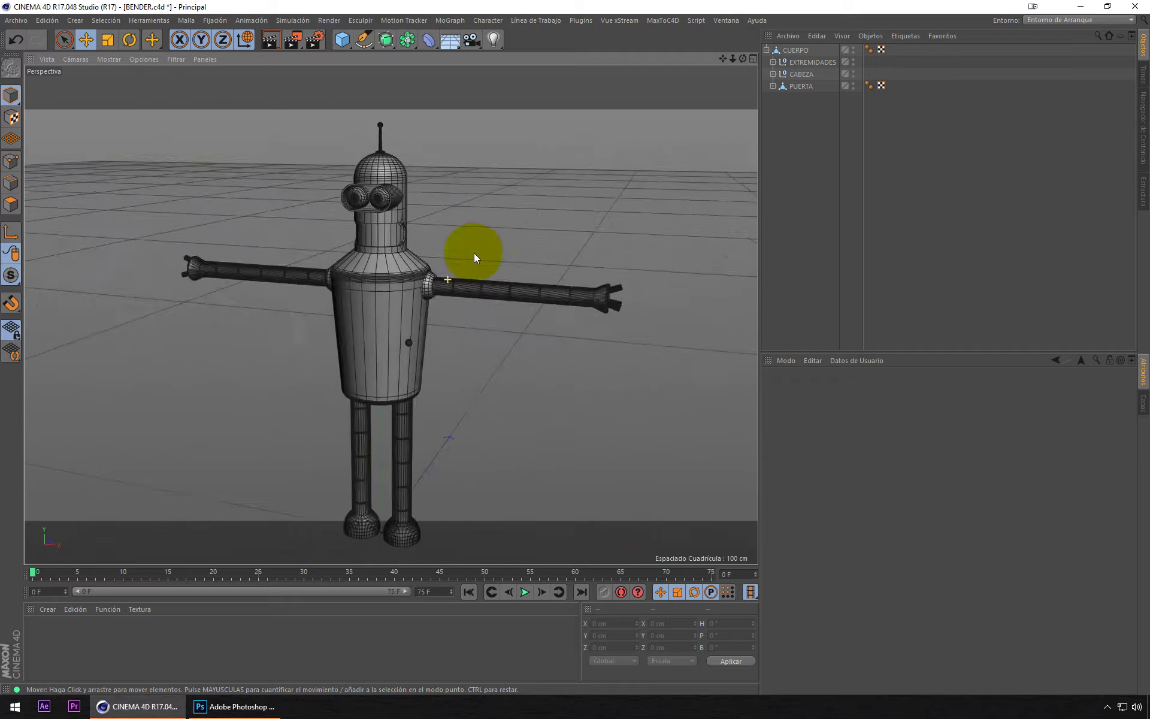
{"action": "left_click_drag", "start_coordinate": [473, 253], "coordinate": [437, 257], "text": "alt"}
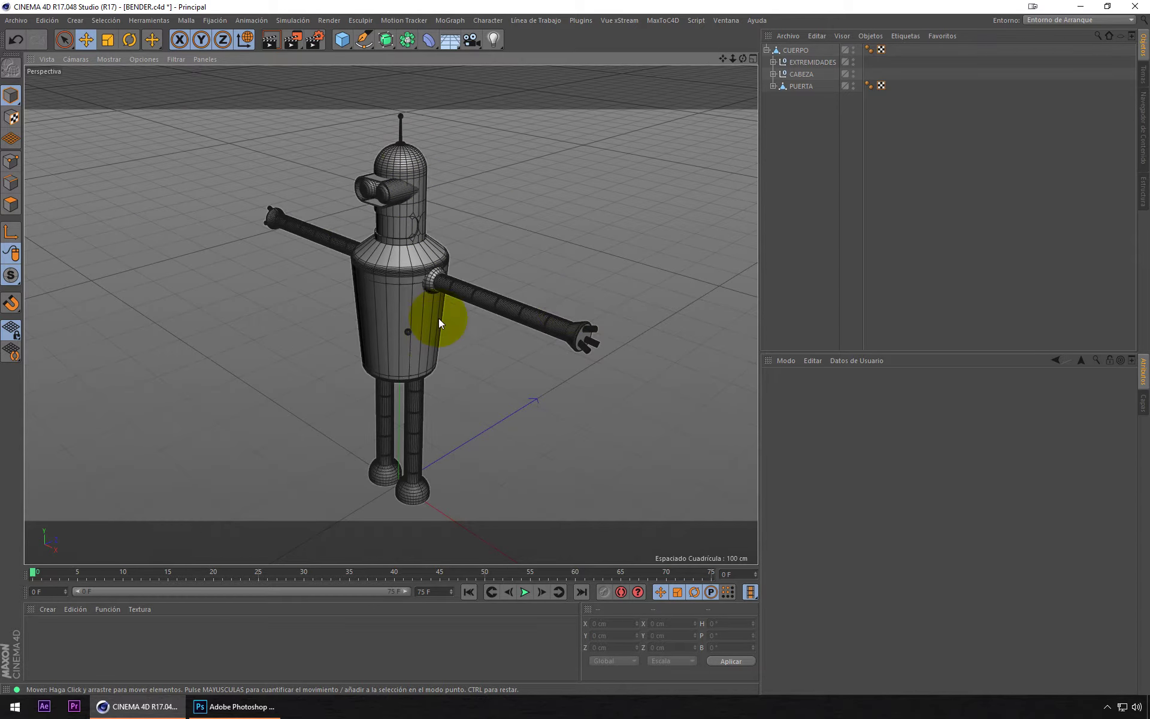
{"action": "mouse_move", "coordinate": [436, 316]}
{"action": "left_mouse_down", "text": "alt"}
{"action": "mouse_move", "coordinate": [559, 286]}
{"action": "mouse_move", "coordinate": [466, 290]}
{"action": "left_mouse_up", "text": "alt"}
{"action": "left_click", "coordinate": [801, 87]}
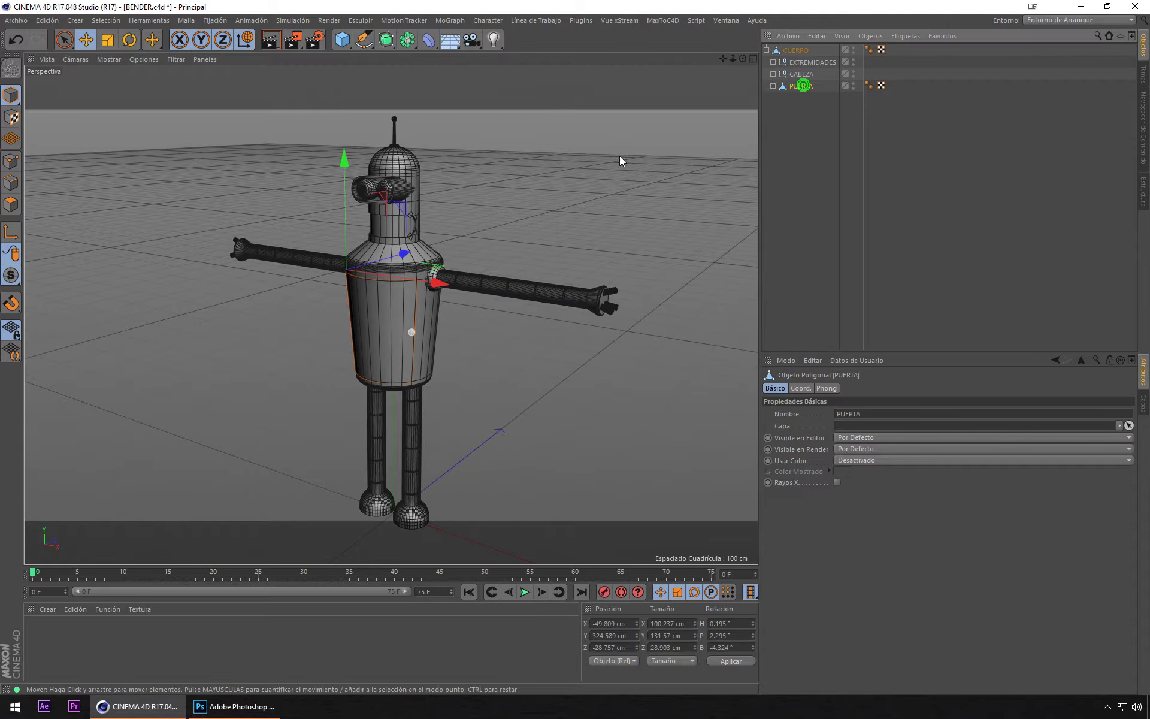
{"action": "mouse_move", "coordinate": [621, 159]}
{"action": "left_mouse_down", "text": "alt"}
{"action": "mouse_move", "coordinate": [439, 249]}
{"action": "mouse_move", "coordinate": [451, 246]}
{"action": "left_mouse_up", "text": "alt"}
{"action": "key", "text": "r"}
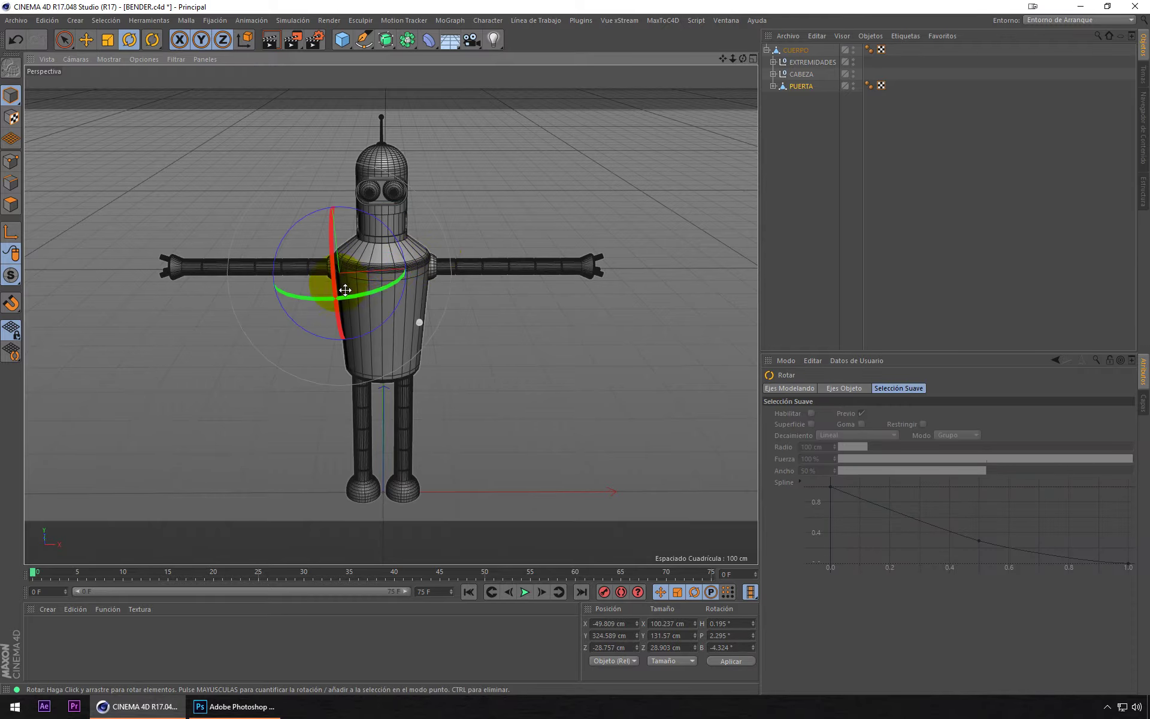
{"action": "left_click_drag", "start_coordinate": [362, 294], "coordinate": [321, 306]}
{"action": "key", "text": "ctrl+z"}
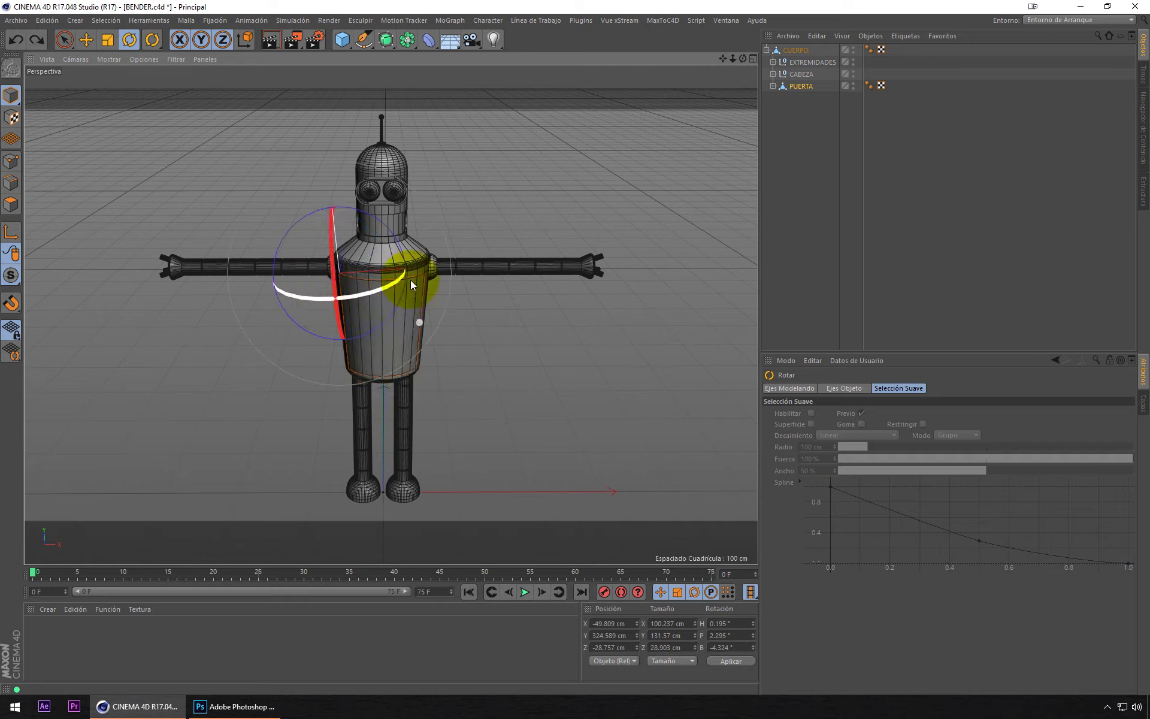
{"action": "left_click", "coordinate": [66, 42]}
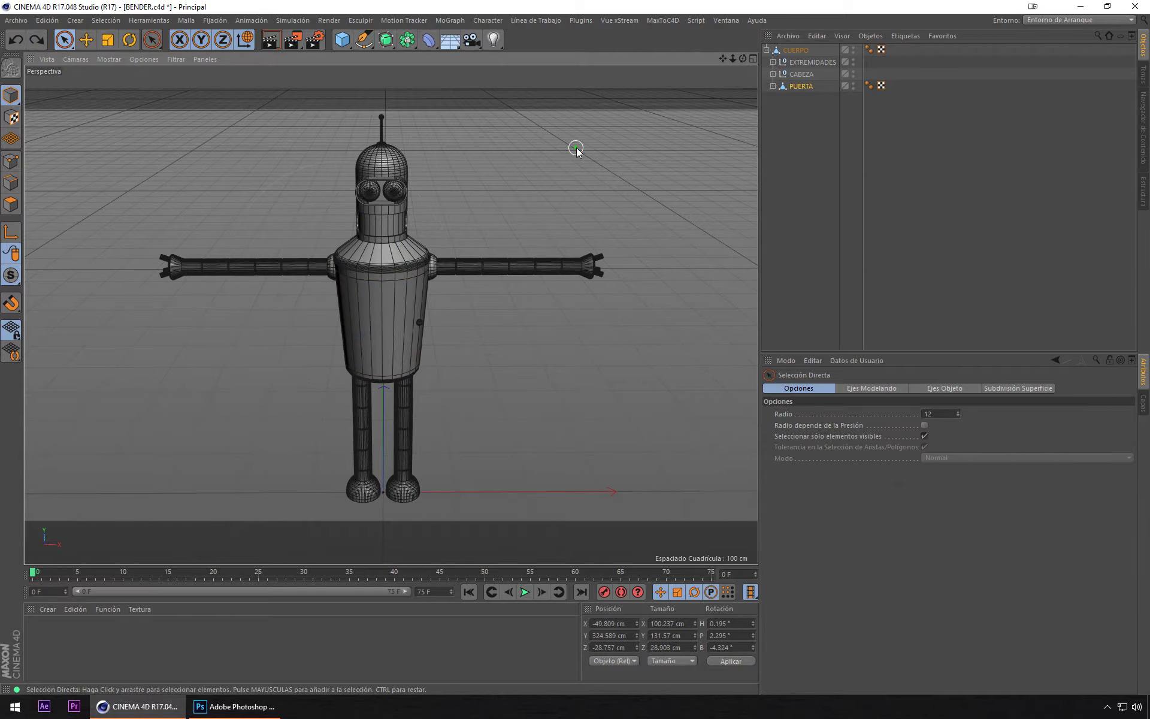
{"action": "left_click", "coordinate": [795, 49]}
{"action": "left_click", "coordinate": [198, 637]}
Step: Create a new material Mat and rough out a grey on its Color channel wheel
{"action": "double_click", "coordinate": [198, 635]}
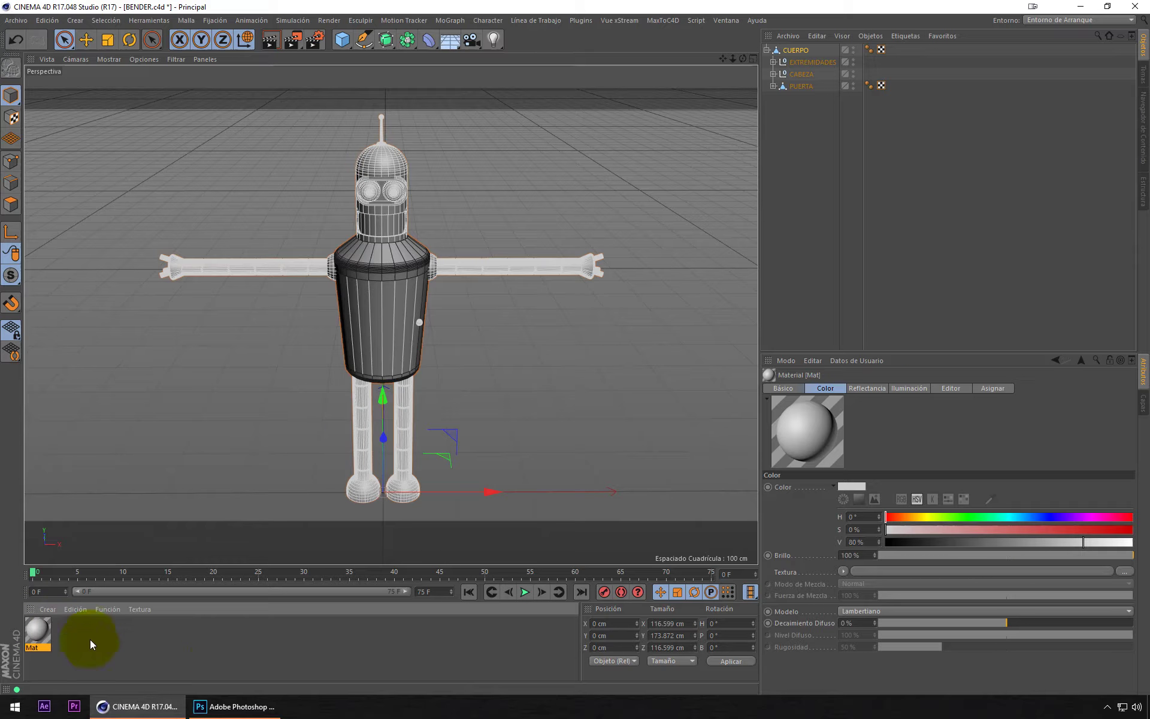
{"action": "left_click_drag", "start_coordinate": [38, 629], "coordinate": [246, 405]}
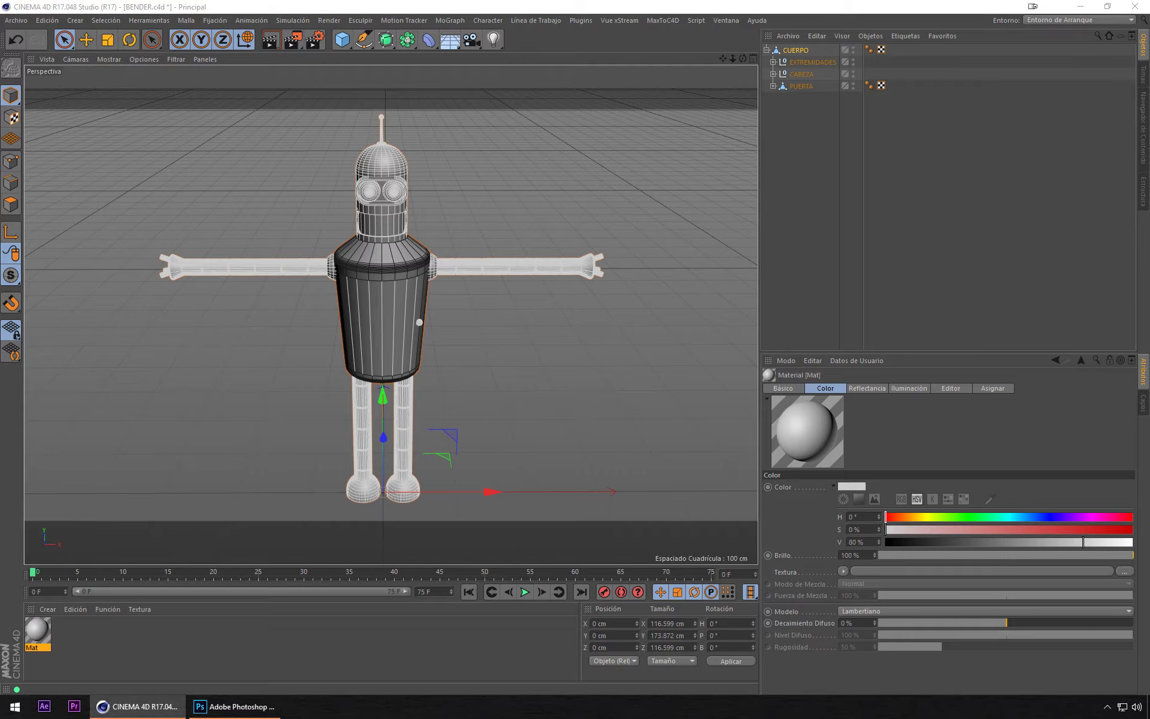
{"action": "double_click", "coordinate": [37, 629]}
{"action": "left_click_drag", "start_coordinate": [444, 120], "coordinate": [574, 132]}
{"action": "left_click", "coordinate": [432, 257]}
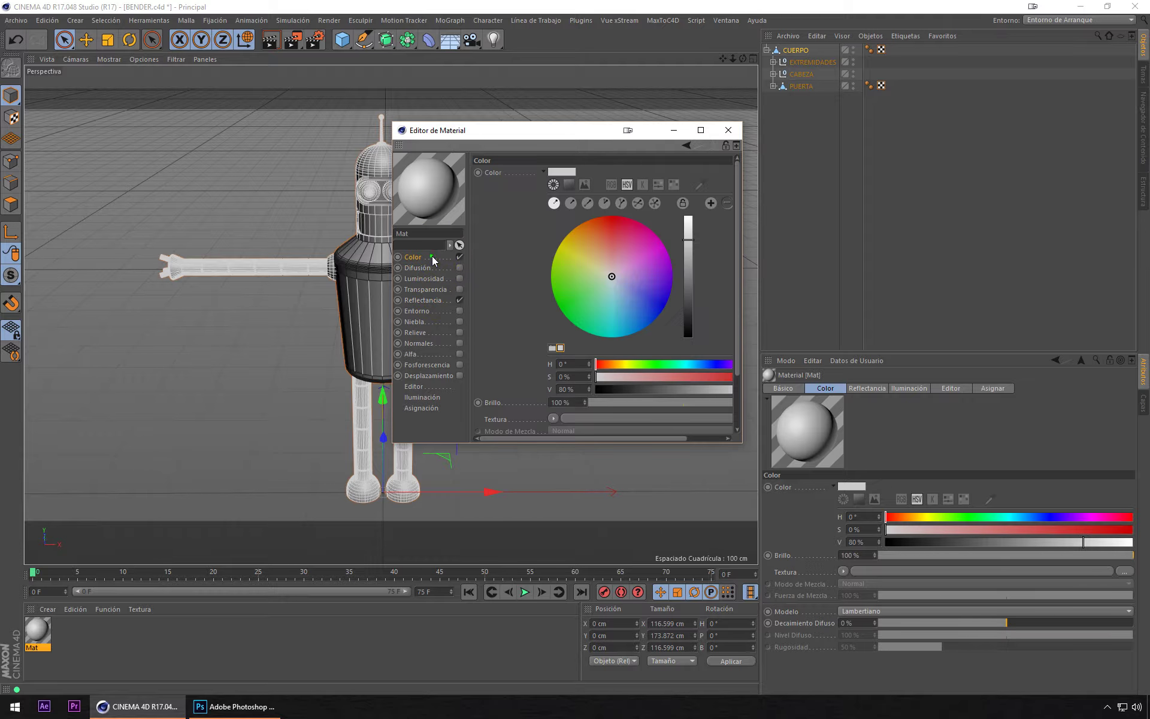
{"action": "mouse_move", "coordinate": [688, 239]}
{"action": "left_mouse_down"}
{"action": "mouse_move", "coordinate": [688, 267]}
{"action": "mouse_move", "coordinate": [611, 278]}
{"action": "left_mouse_up"}
{"action": "left_click", "coordinate": [633, 287]}
{"action": "left_click", "coordinate": [689, 265]}
{"action": "left_click_drag", "start_coordinate": [689, 266], "coordinate": [689, 243]}
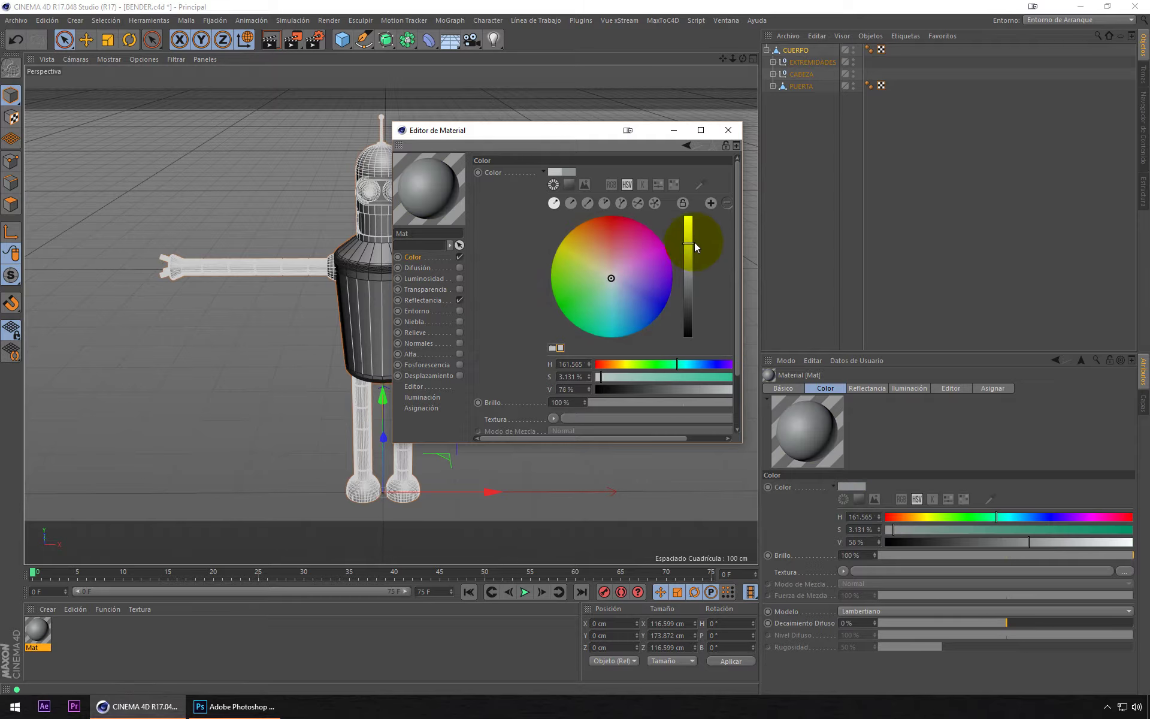
{"action": "left_click", "coordinate": [554, 184]}
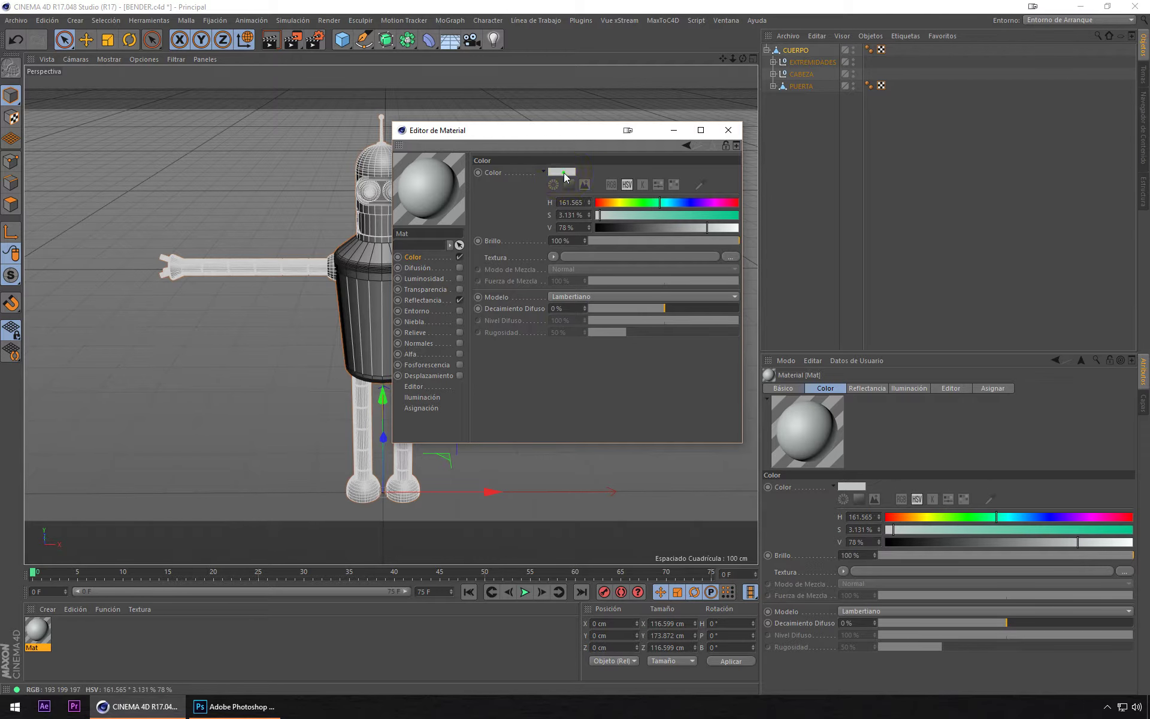
Step: In the Selector de Color, set saturation 0% and value 60%, then accept
{"action": "left_click", "coordinate": [563, 173]}
{"action": "left_click", "coordinate": [509, 160]}
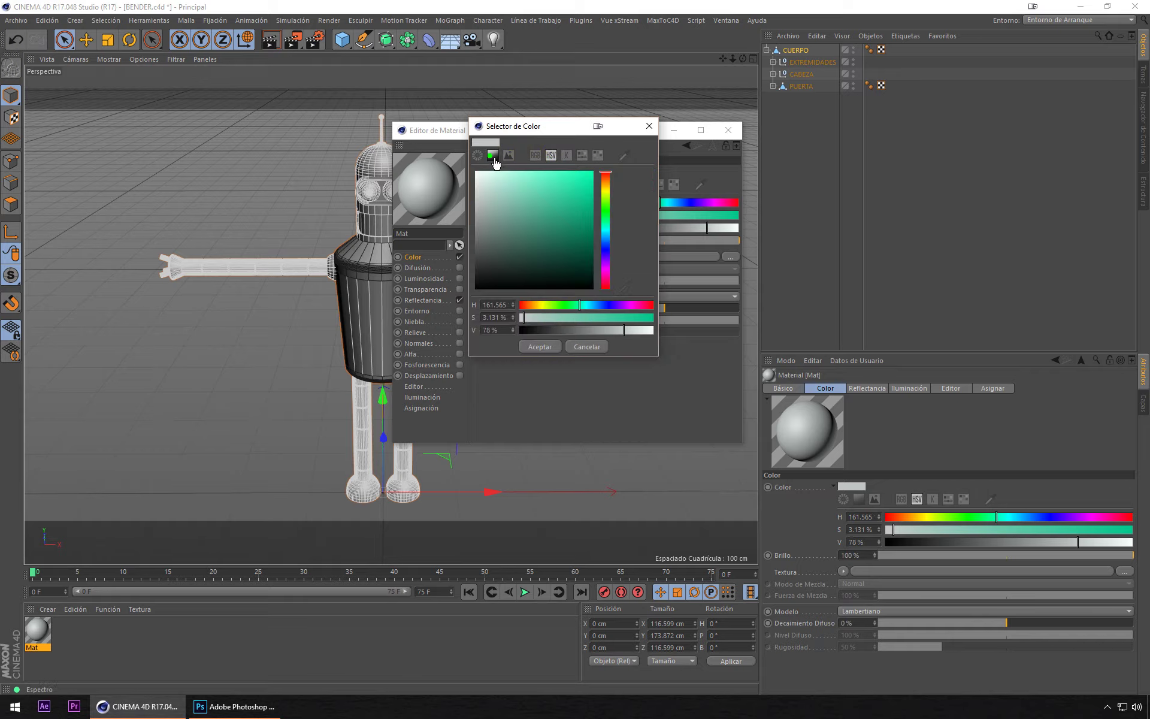
{"action": "left_click", "coordinate": [549, 226]}
{"action": "left_click", "coordinate": [605, 244]}
{"action": "left_click", "coordinate": [575, 213]}
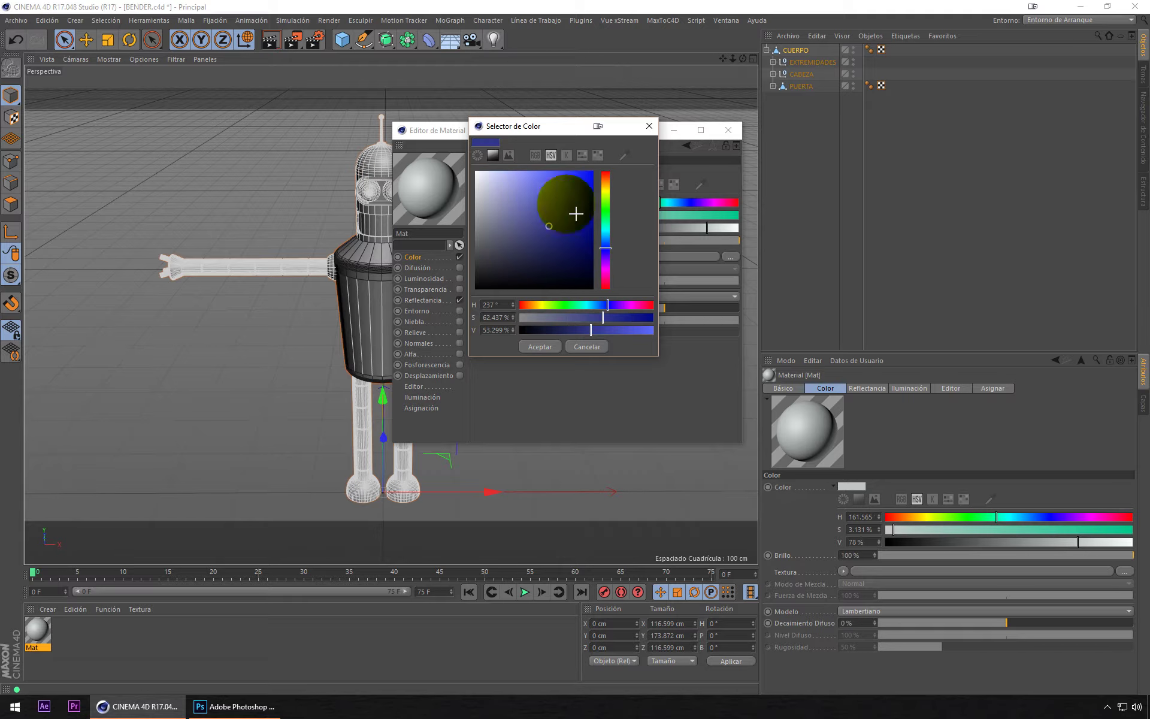
{"action": "left_click", "coordinate": [546, 195]}
{"action": "left_click_drag", "start_coordinate": [547, 227], "coordinate": [475, 224]}
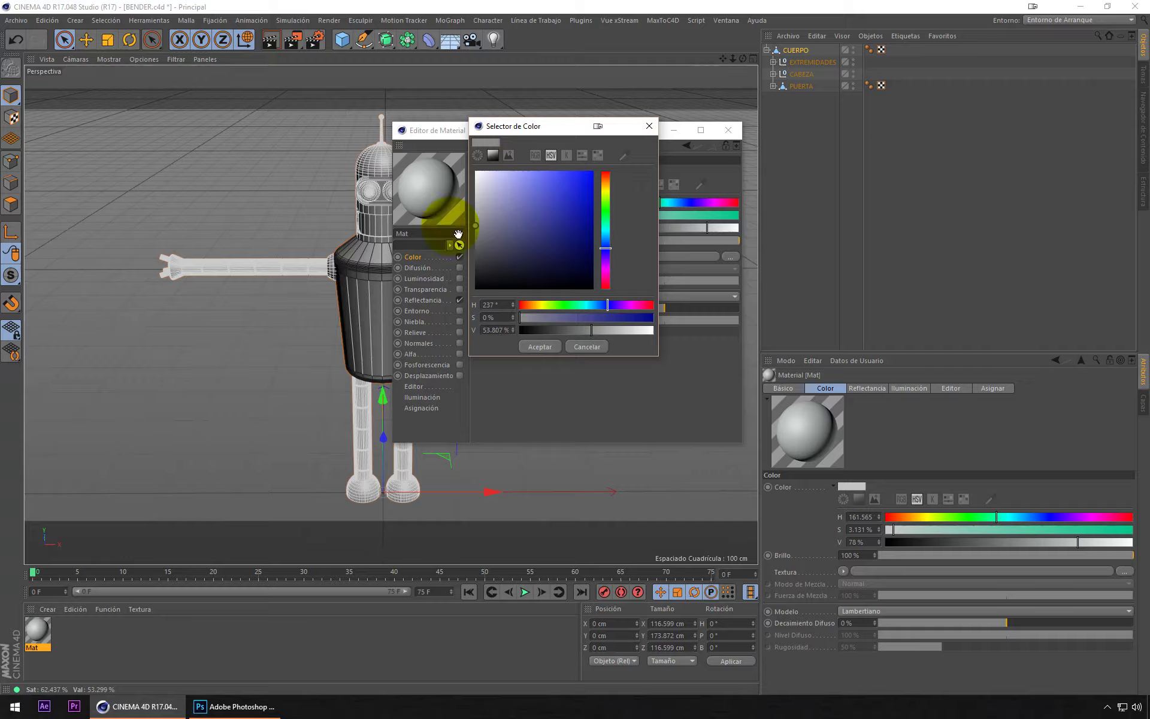
{"action": "left_click_drag", "start_coordinate": [476, 224], "coordinate": [478, 215]}
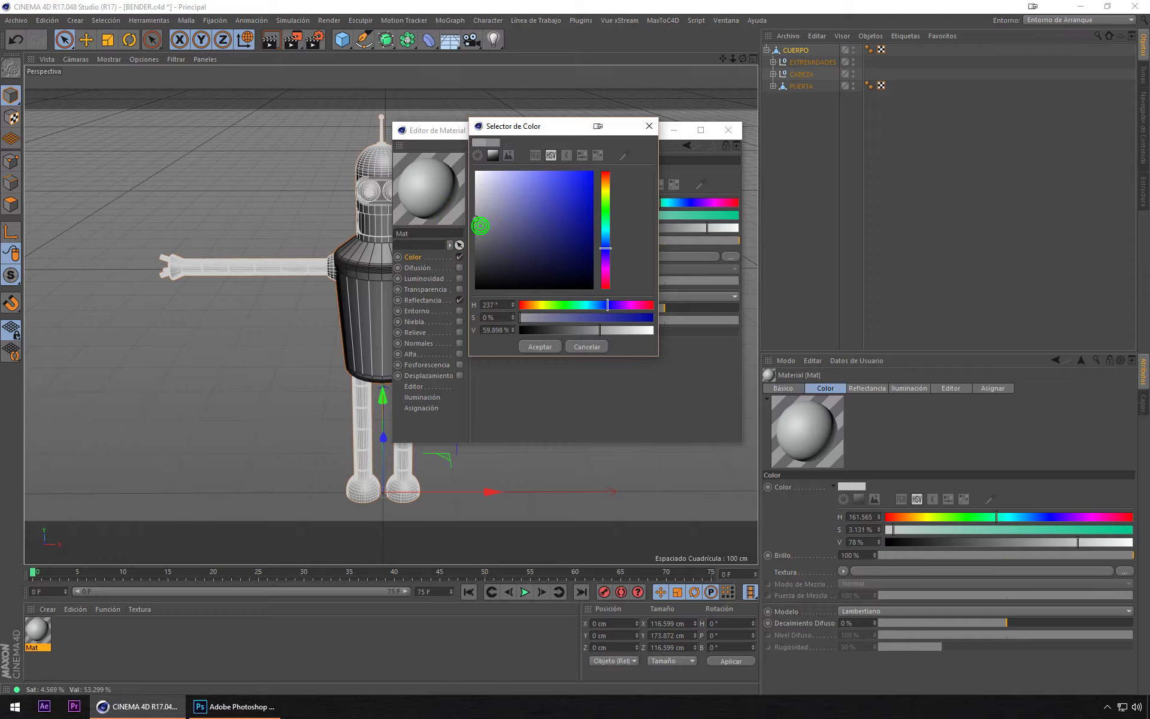
{"action": "left_click", "coordinate": [588, 341]}
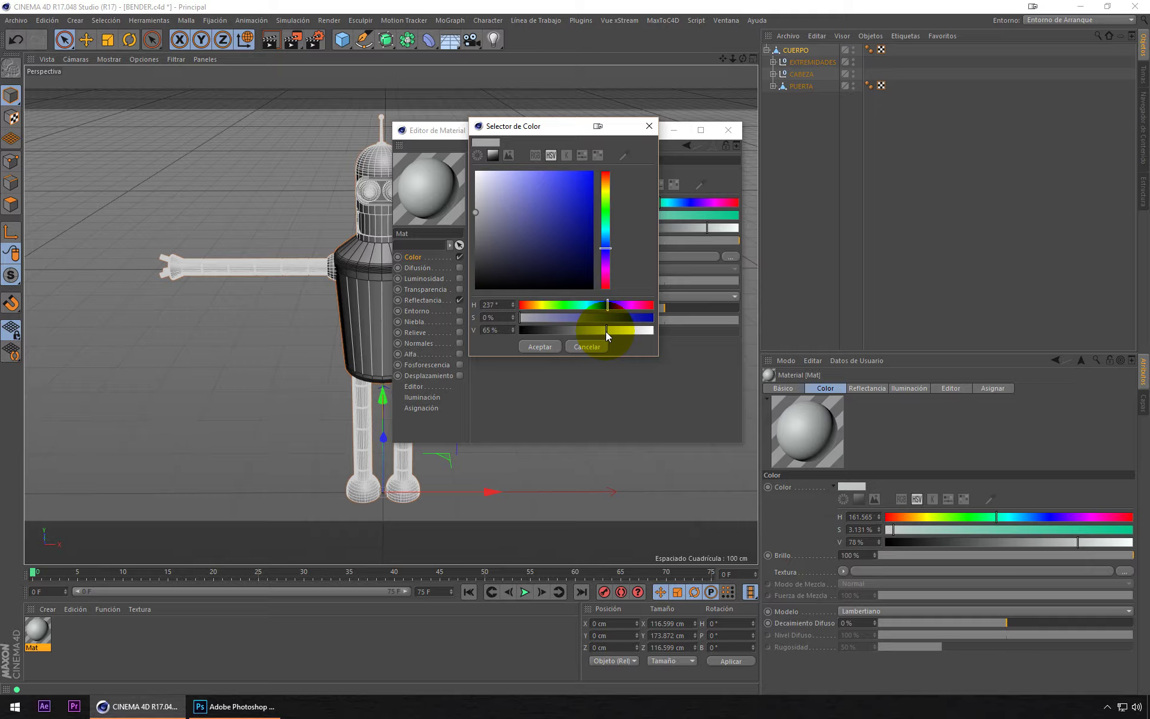
{"action": "left_click_drag", "start_coordinate": [606, 332], "coordinate": [600, 332]}
{"action": "left_click", "coordinate": [541, 346]}
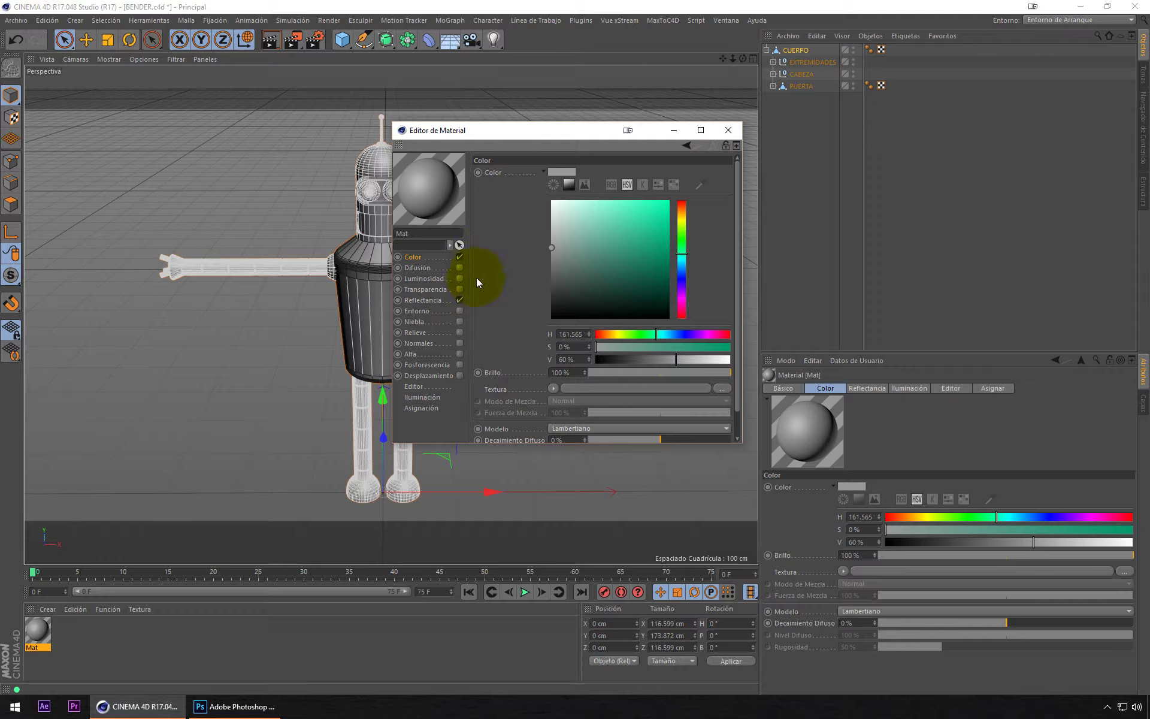
Step: Add a Reflexión (heredado) layer in Reflectancia and lower its colour brightness to about 17%
{"action": "left_click", "coordinate": [429, 302]}
{"action": "left_click", "coordinate": [493, 198]}
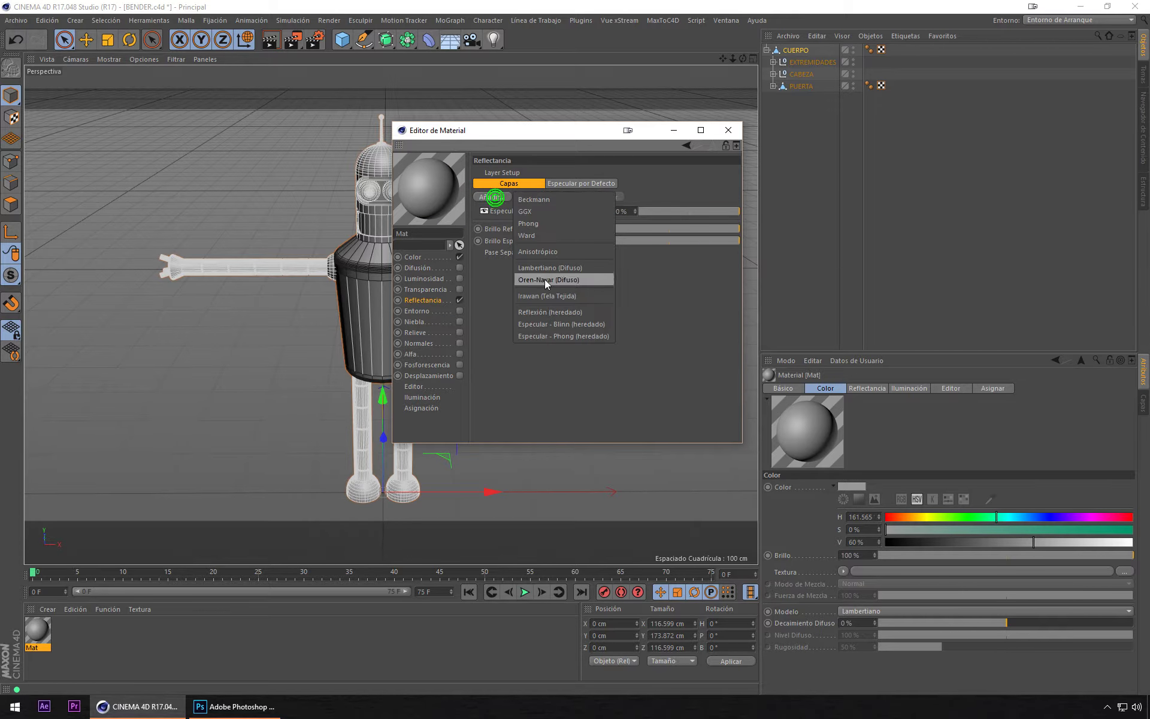
{"action": "left_click", "coordinate": [481, 308]}
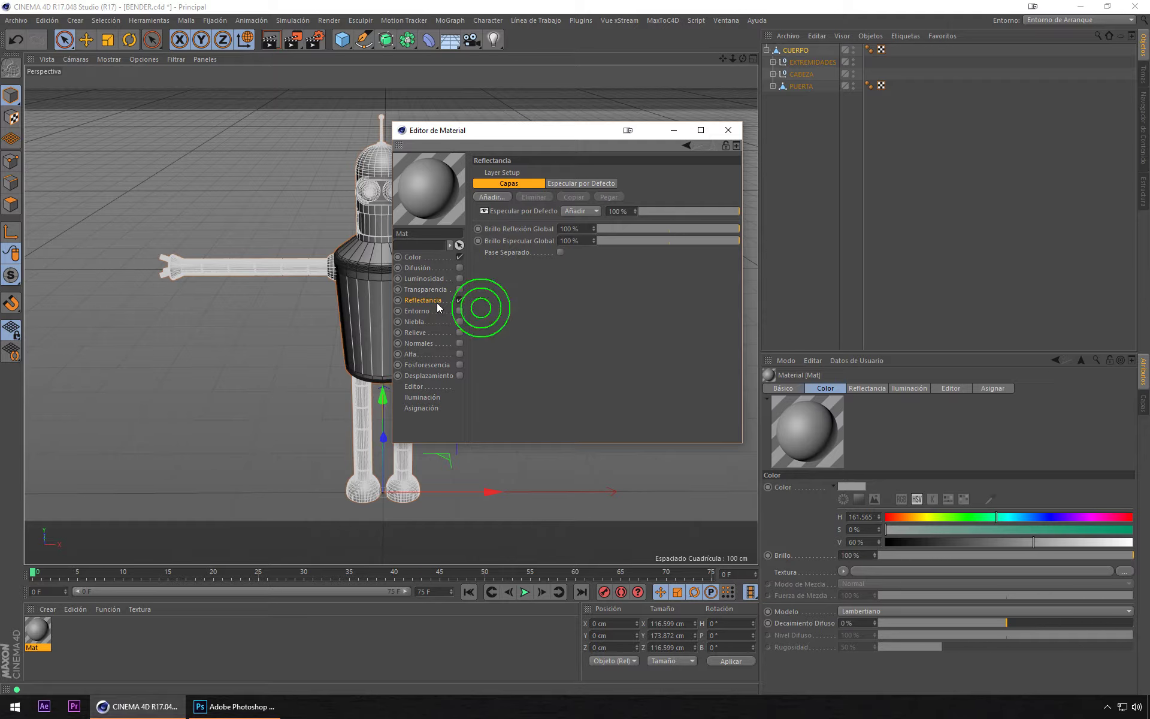
{"action": "left_click", "coordinate": [492, 197]}
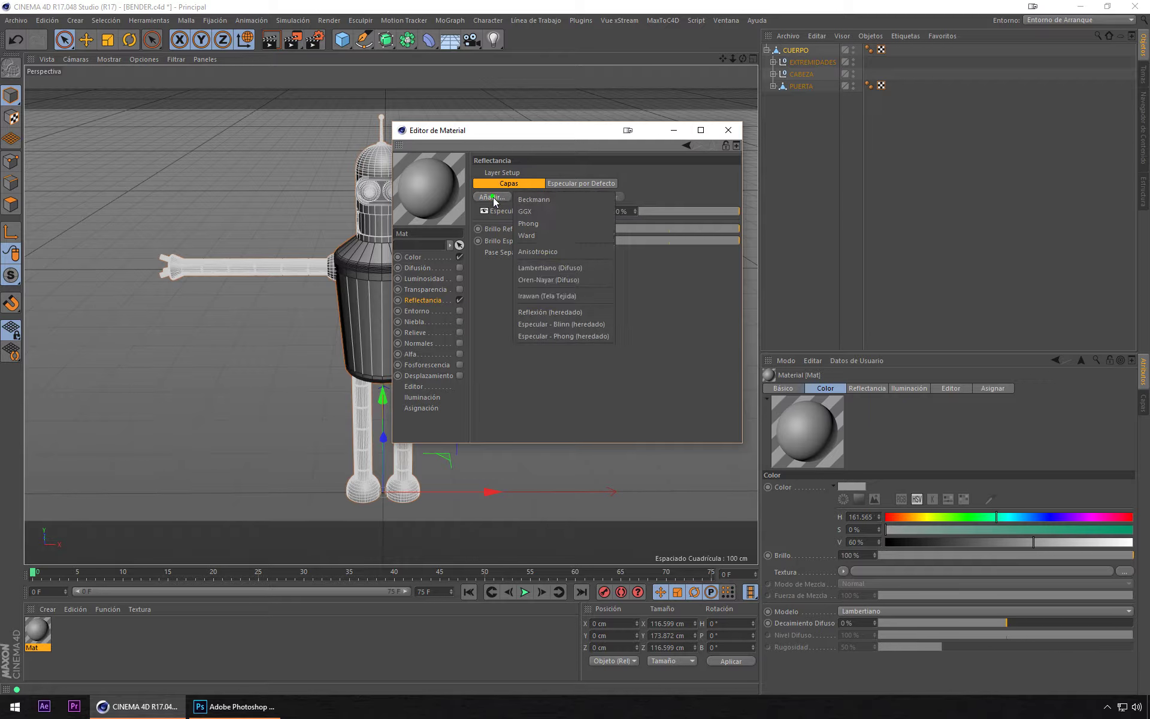
{"action": "left_click", "coordinate": [550, 312]}
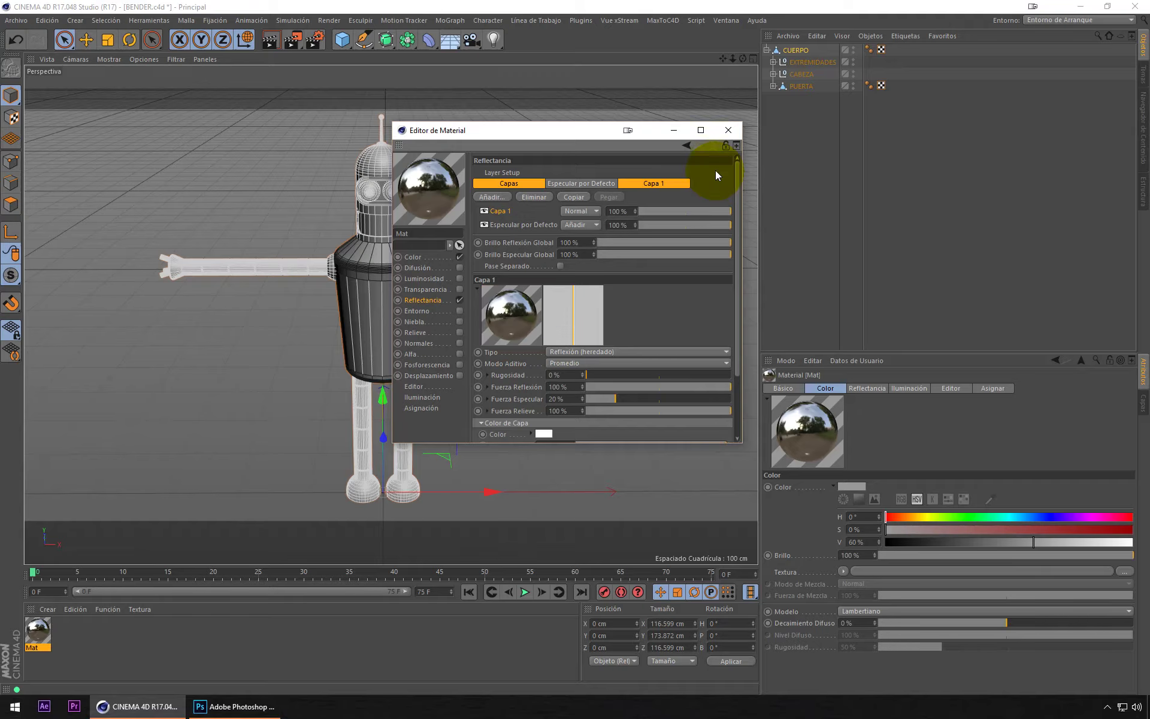
{"action": "scroll", "coordinate": [736, 441], "scroll_direction": "down", "scroll_amount": 2}
{"action": "mouse_move", "coordinate": [742, 443]}
{"action": "left_mouse_down"}
{"action": "mouse_move", "coordinate": [791, 520]}
{"action": "mouse_move", "coordinate": [981, 619]}
{"action": "left_mouse_up"}
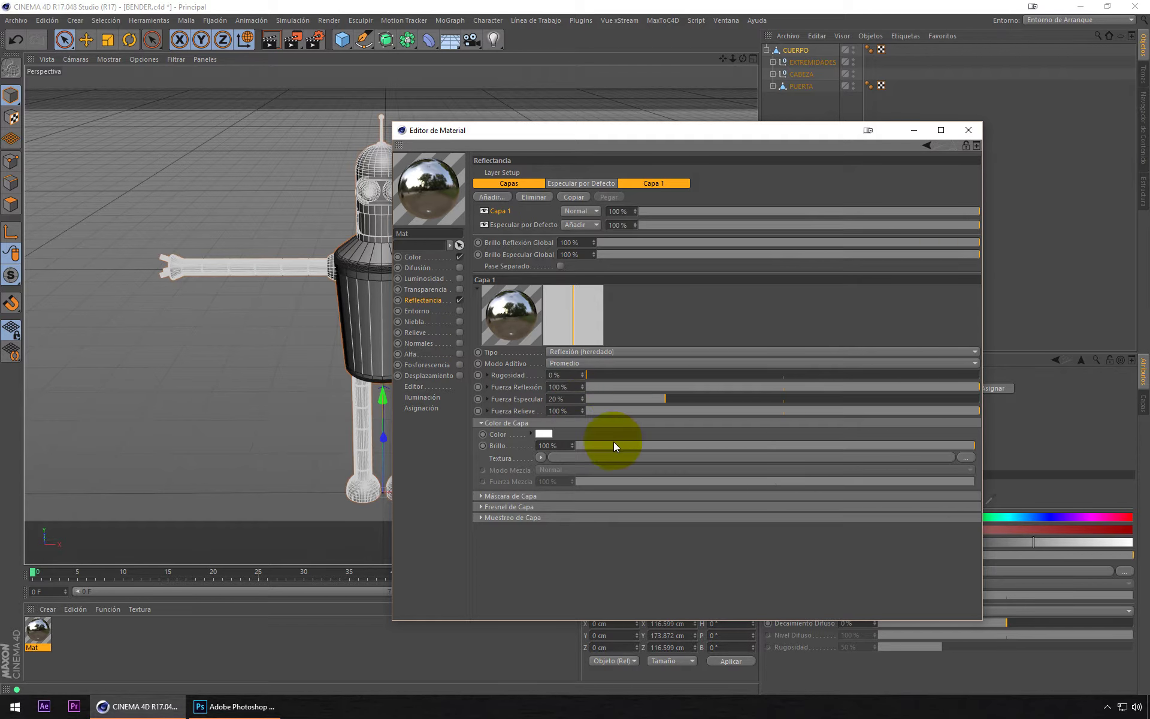
{"action": "left_click_drag", "start_coordinate": [613, 446], "coordinate": [619, 447]}
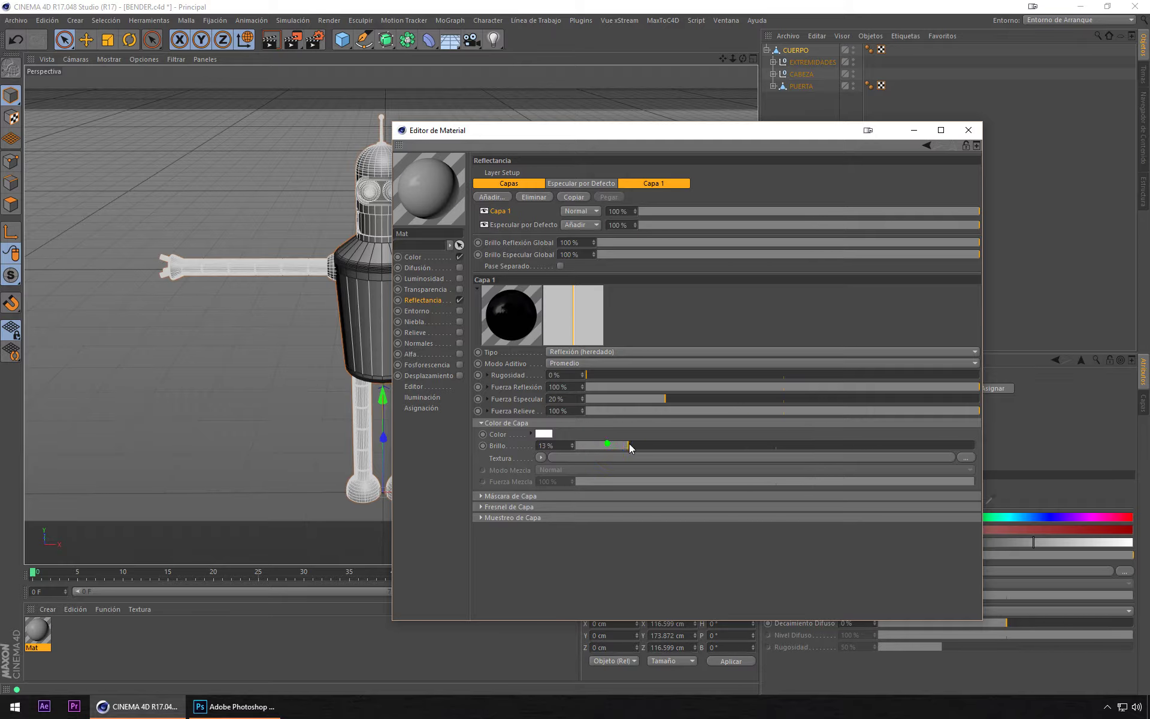
{"action": "mouse_move", "coordinate": [644, 446]}
{"action": "left_mouse_down"}
{"action": "mouse_move", "coordinate": [637, 418]}
{"action": "mouse_move", "coordinate": [667, 444]}
{"action": "mouse_move", "coordinate": [705, 445]}
{"action": "mouse_move", "coordinate": [668, 444]}
{"action": "left_mouse_up"}
Step: Close the material editor, drop Mat onto PUERTA, and expand EXTREMIDADES
{"action": "left_click", "coordinate": [965, 131]}
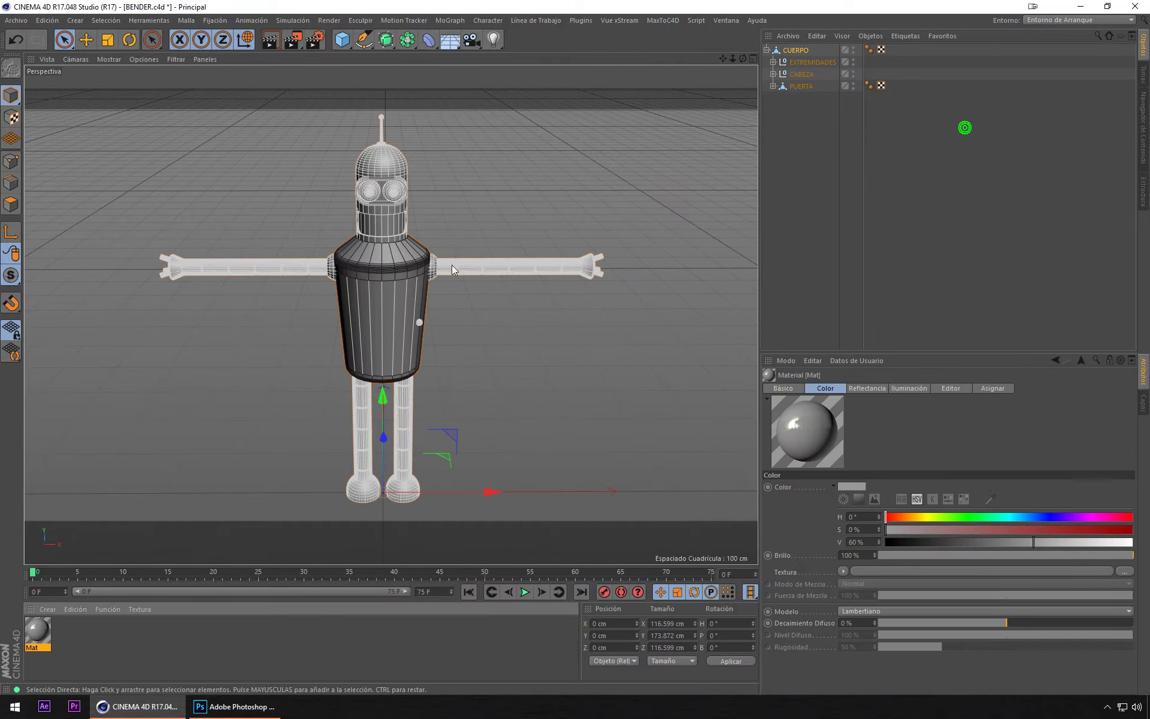
{"action": "left_click", "coordinate": [457, 361]}
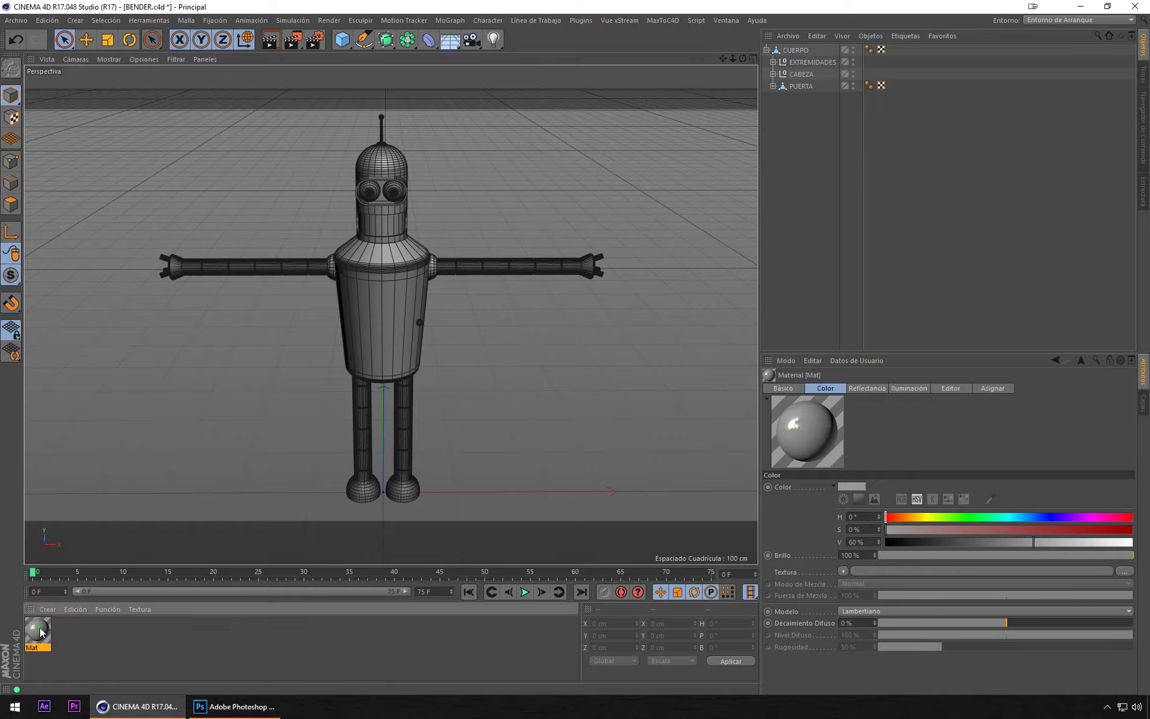
{"action": "left_click_drag", "start_coordinate": [754, 257], "coordinate": [815, 93]}
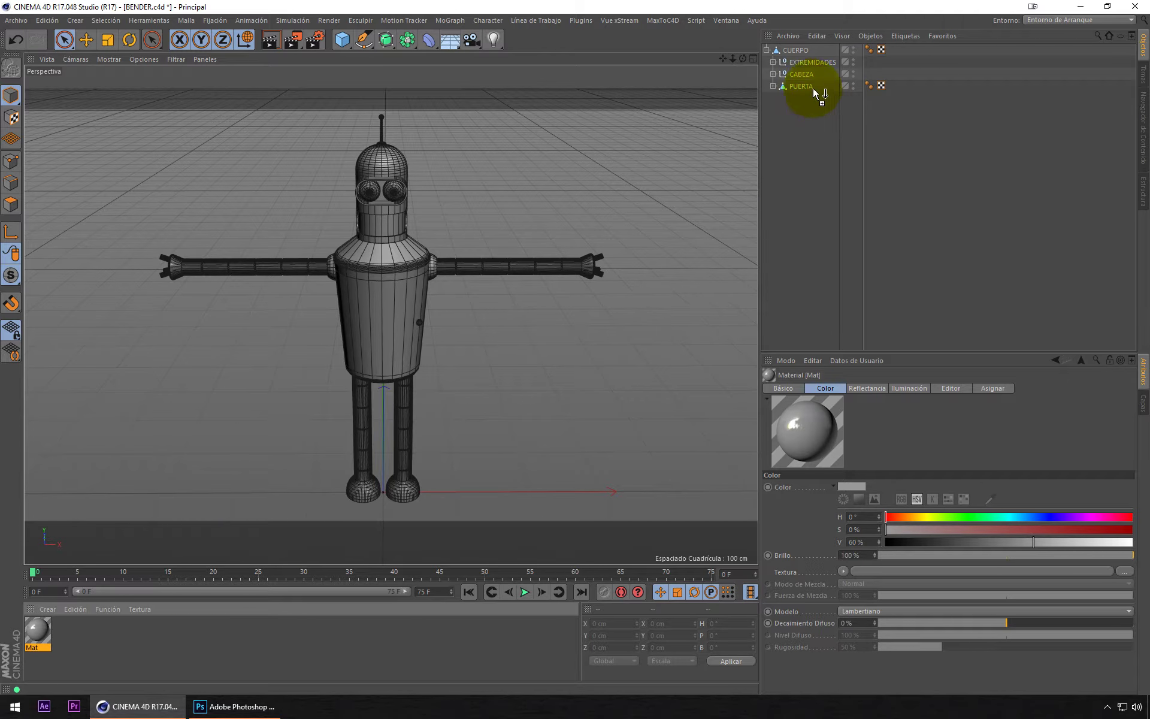
{"action": "left_click_drag", "start_coordinate": [809, 89], "coordinate": [808, 90]}
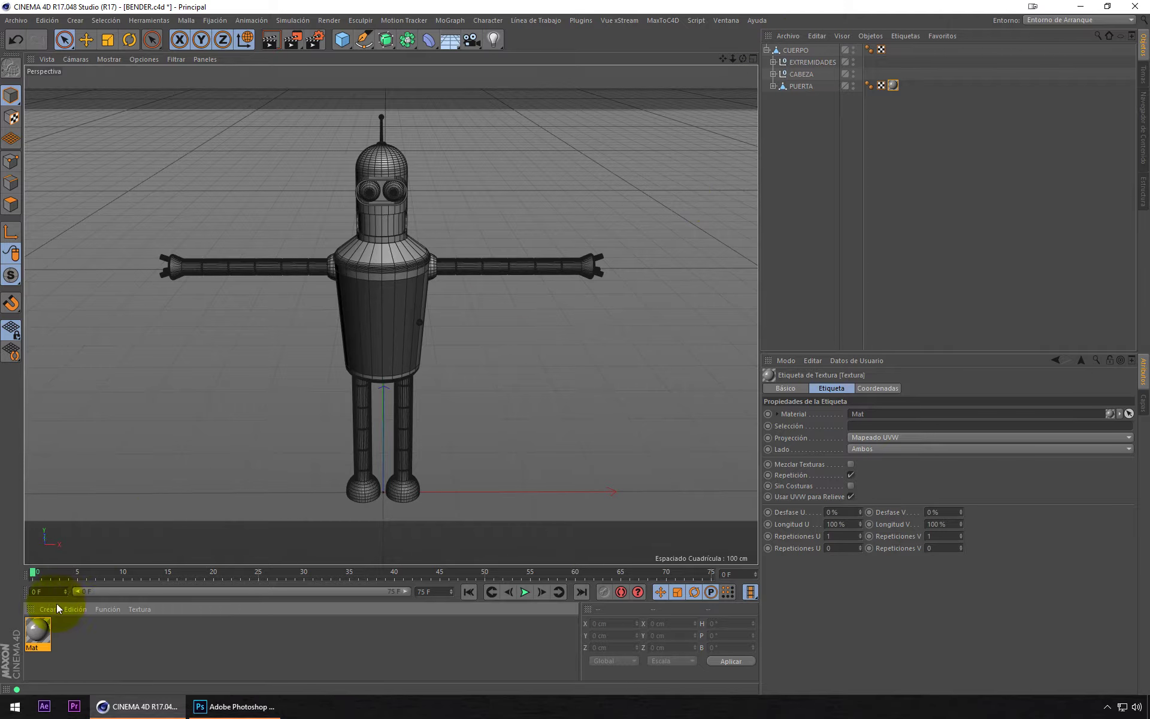
{"action": "mouse_move", "coordinate": [38, 632]}
{"action": "left_mouse_down"}
{"action": "mouse_move", "coordinate": [815, 100]}
{"action": "mouse_move", "coordinate": [827, 62]}
{"action": "mouse_move", "coordinate": [133, 668]}
{"action": "left_mouse_up"}
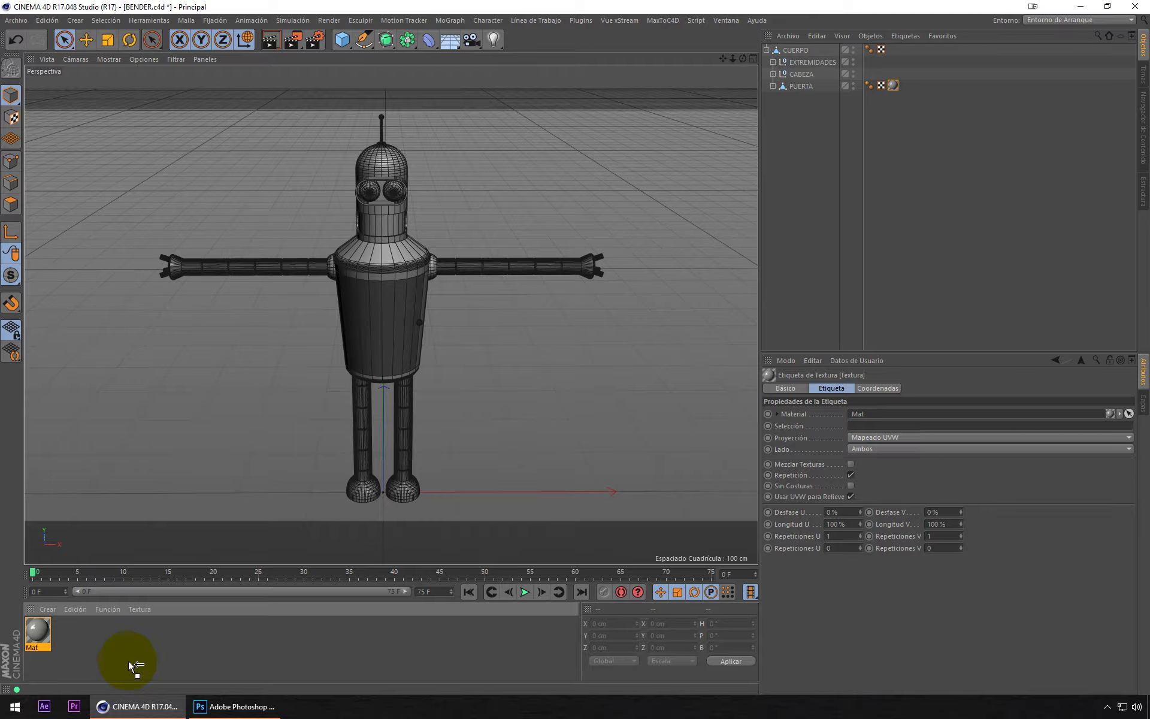
{"action": "left_click", "coordinate": [773, 62]}
Step: Apply Mat to CUERPO and make the PIERNAS symmetry editable
{"action": "left_click", "coordinate": [794, 51]}
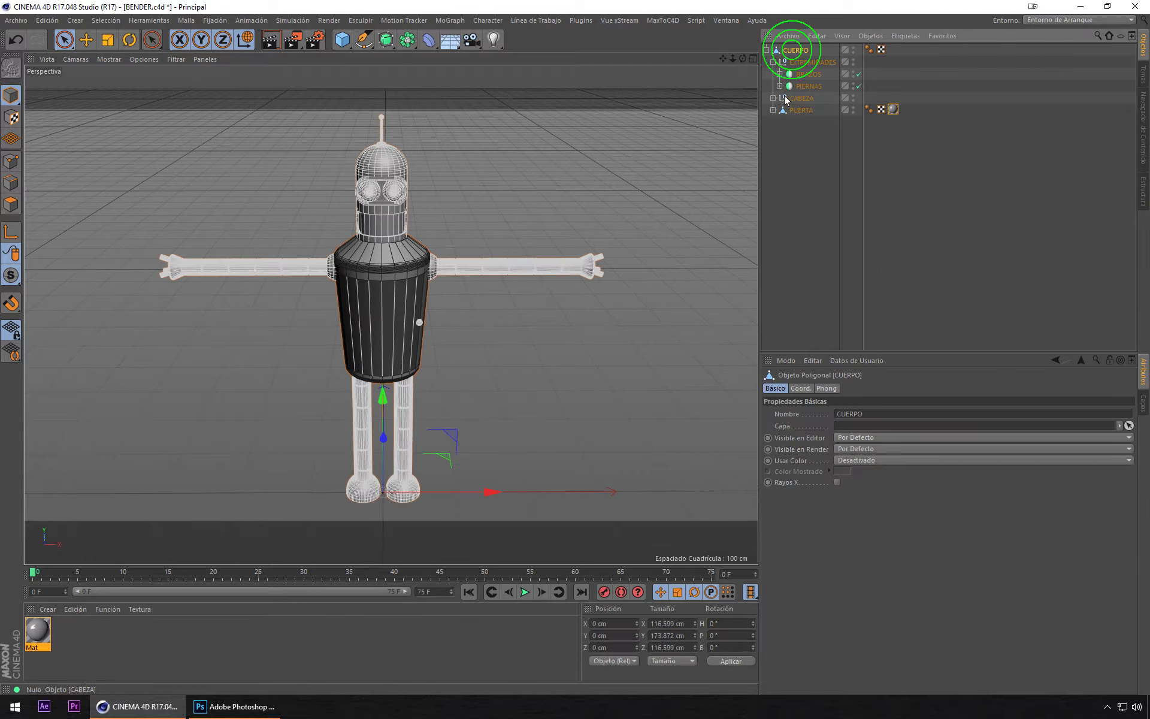
{"action": "mouse_move", "coordinate": [38, 626]}
{"action": "left_mouse_down"}
{"action": "mouse_move", "coordinate": [770, 113]}
{"action": "mouse_move", "coordinate": [794, 50]}
{"action": "left_mouse_up"}
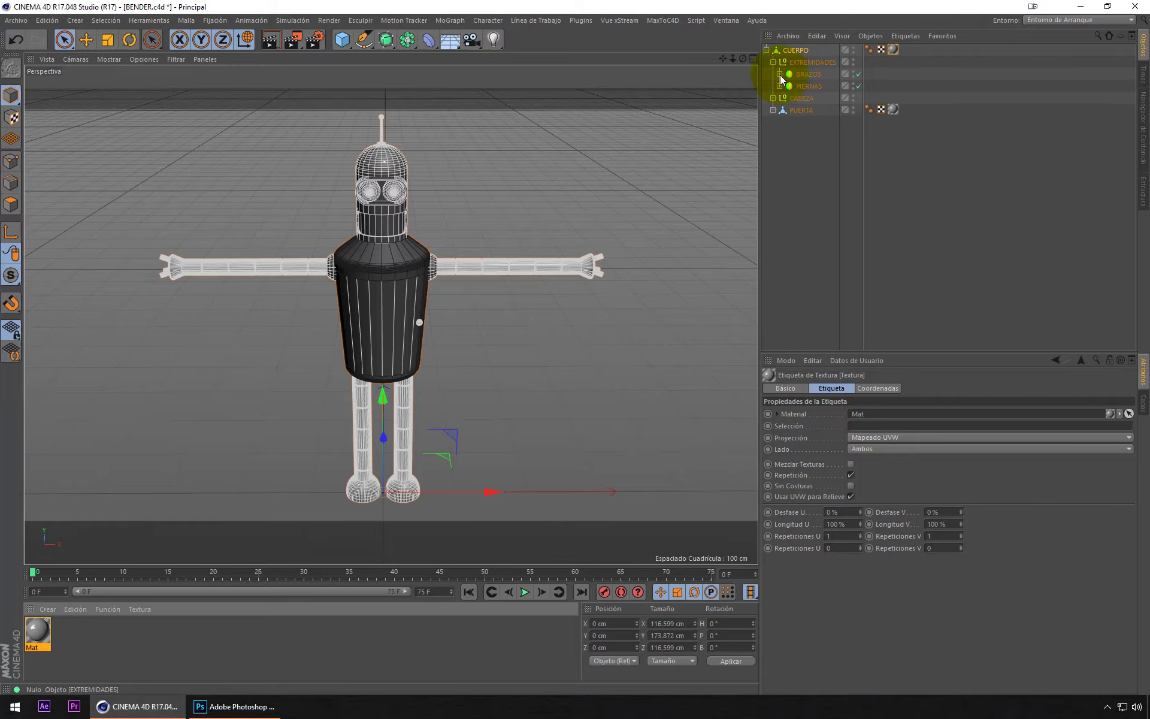
{"action": "left_click", "coordinate": [780, 74]}
{"action": "left_click", "coordinate": [780, 146]}
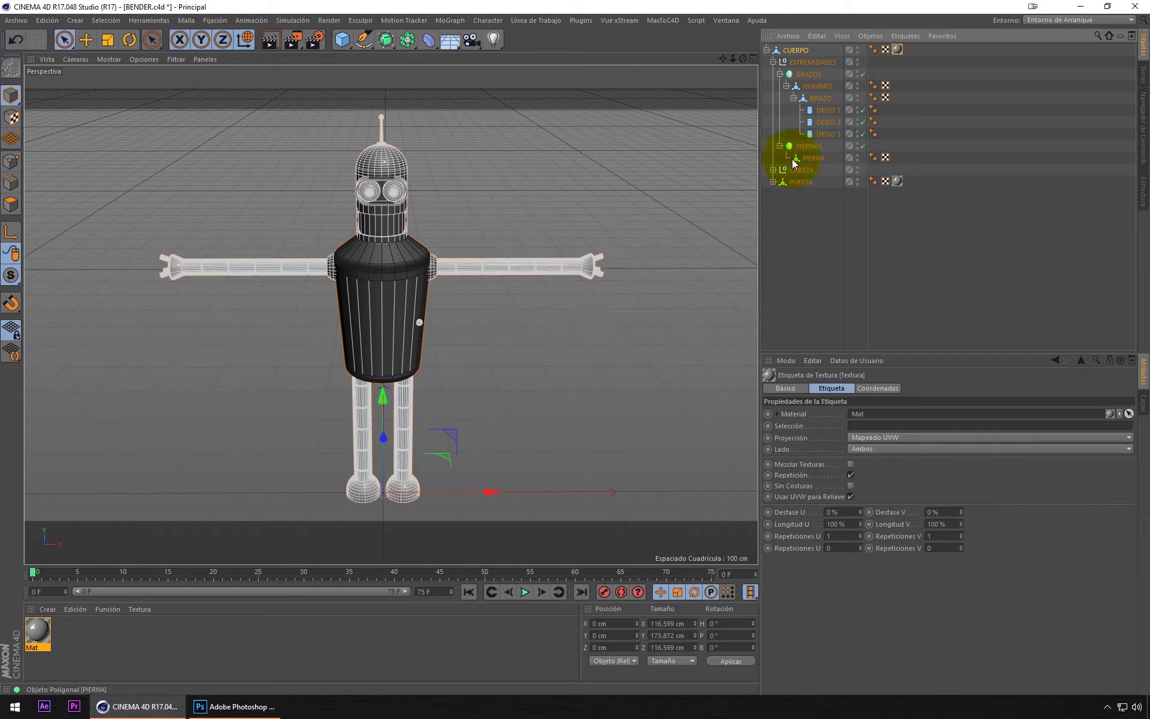
{"action": "left_click", "coordinate": [809, 146]}
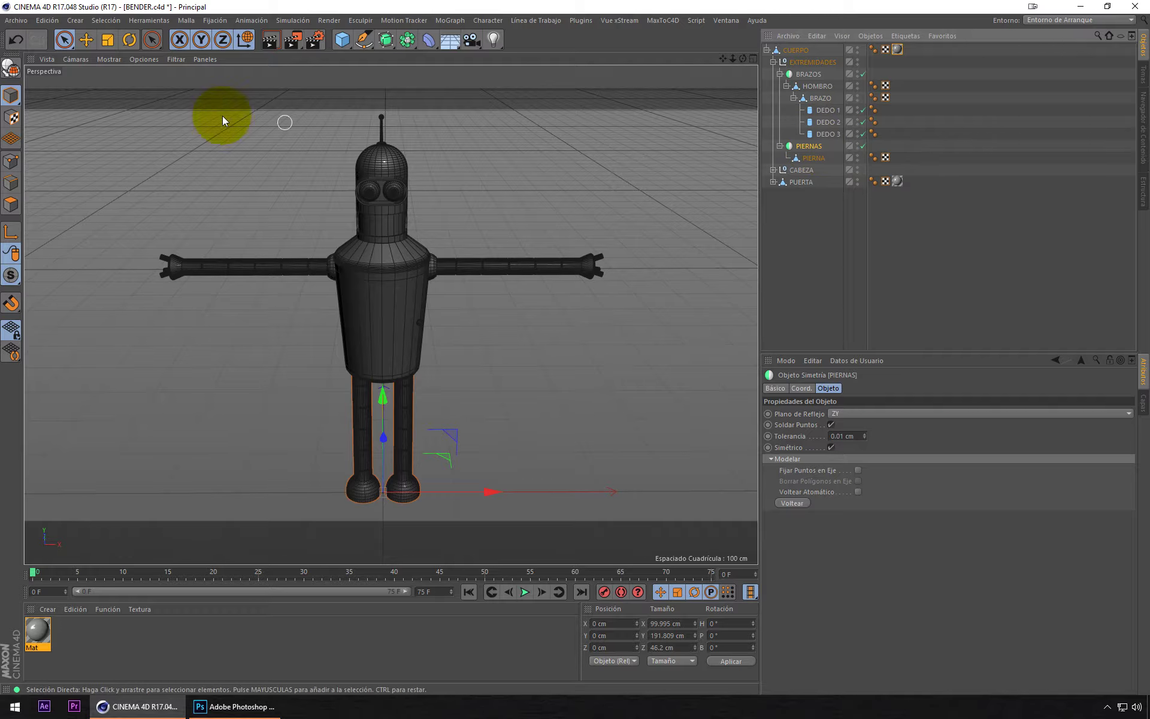
{"action": "left_click", "coordinate": [11, 68]}
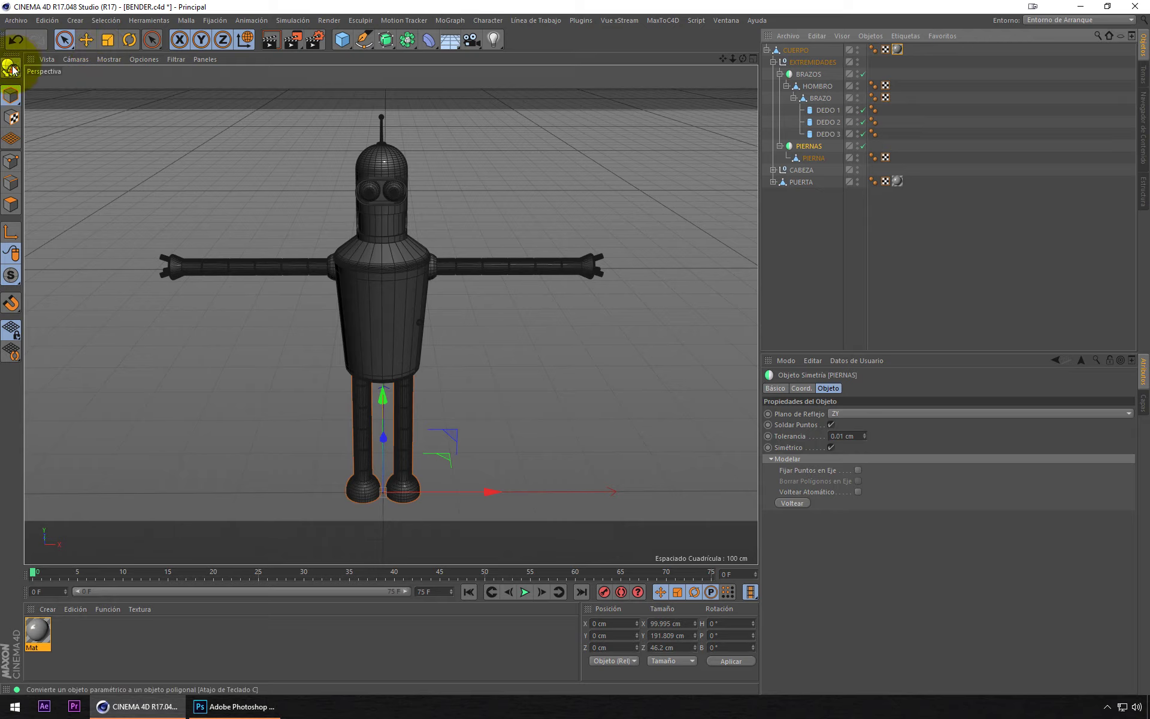
{"action": "left_click", "coordinate": [788, 149]}
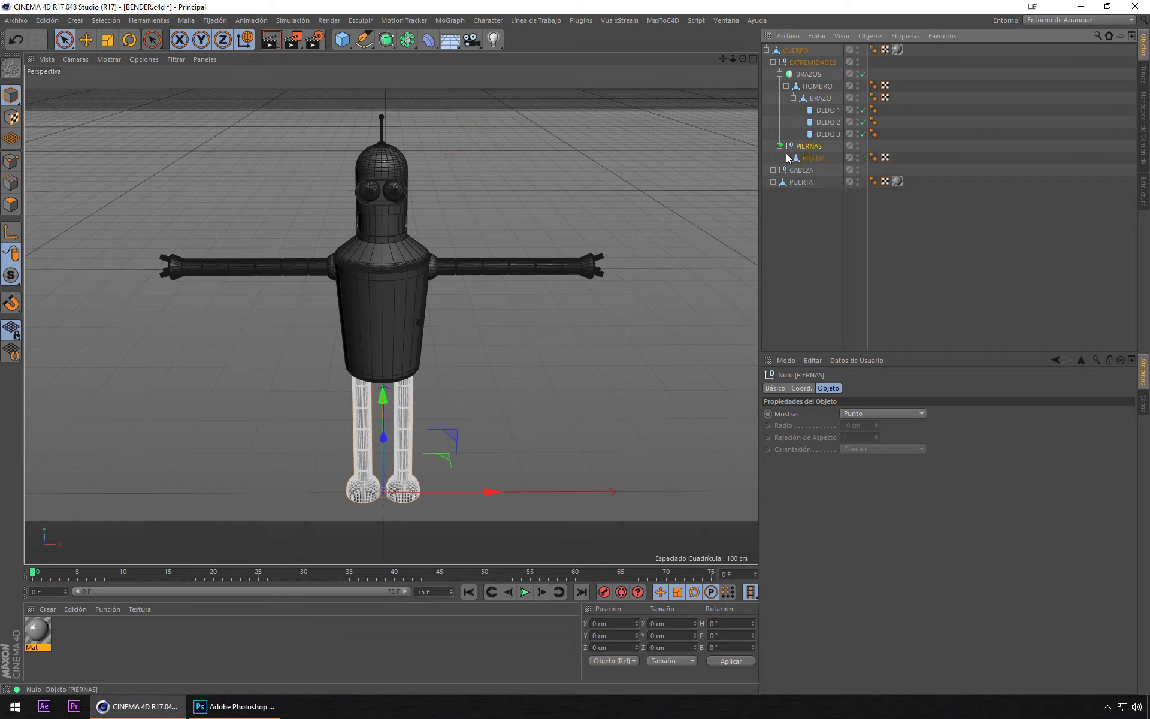
Step: Move PIERNA directly under EXTREMIDADES, hide it in the viewport, and delete the leftover PIERNAS
{"action": "left_click", "coordinate": [814, 158]}
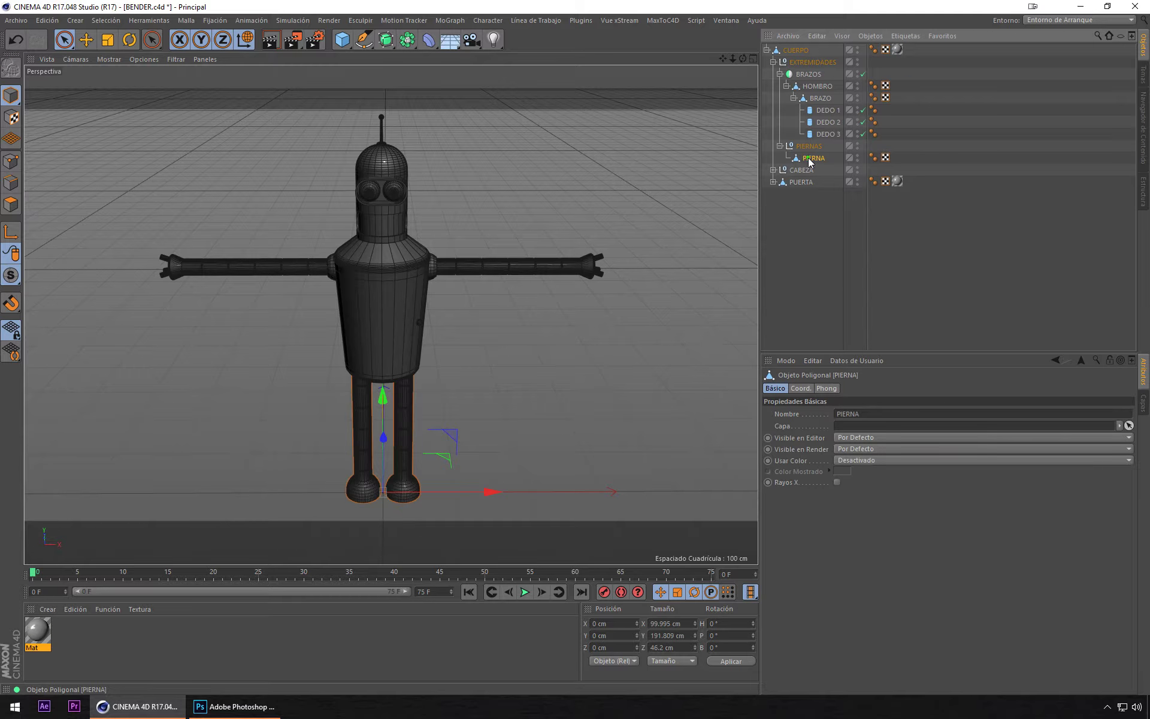
{"action": "double_click", "coordinate": [858, 155]}
{"action": "left_click", "coordinate": [857, 157]}
{"action": "double_click", "coordinate": [858, 157]}
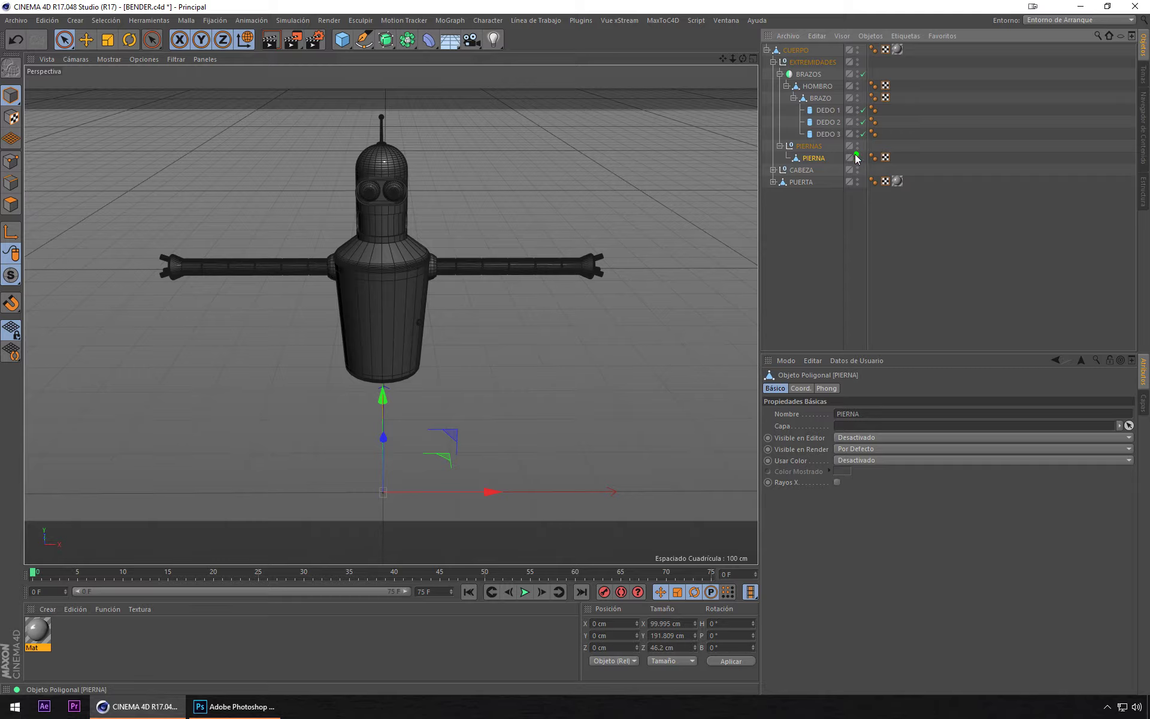
{"action": "left_click_drag", "start_coordinate": [809, 158], "coordinate": [806, 68]}
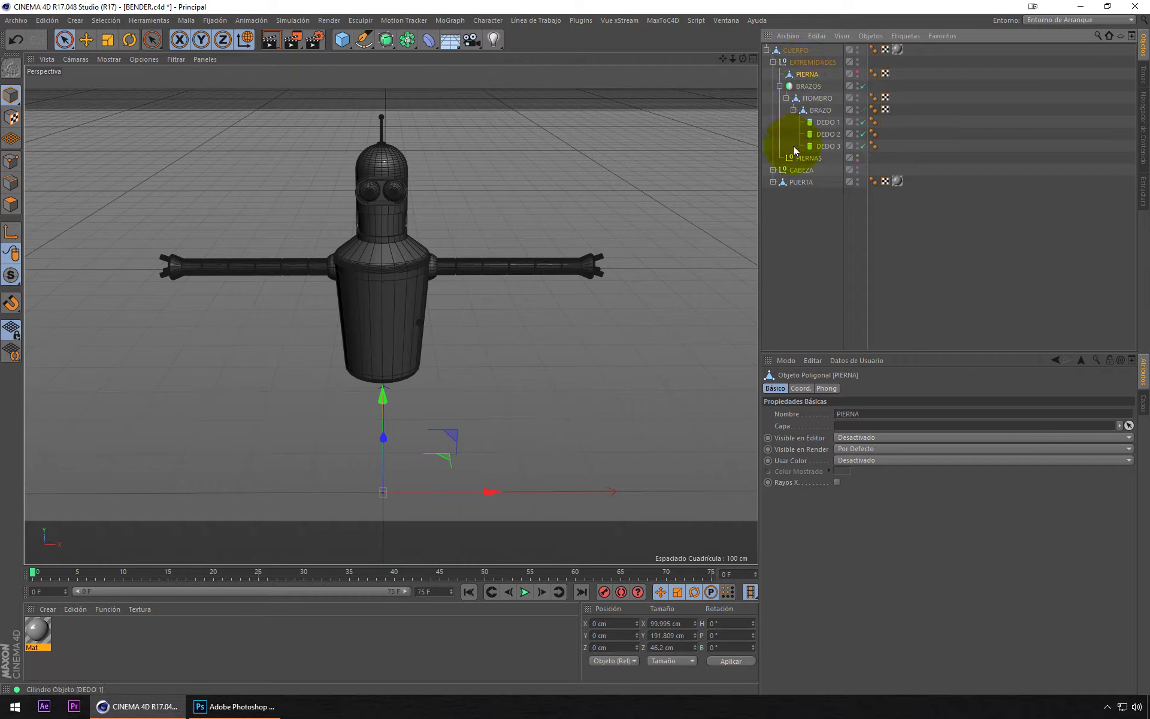
{"action": "left_click", "coordinate": [807, 159]}
{"action": "key", "text": "Delete"}
{"action": "left_click", "coordinate": [809, 86]}
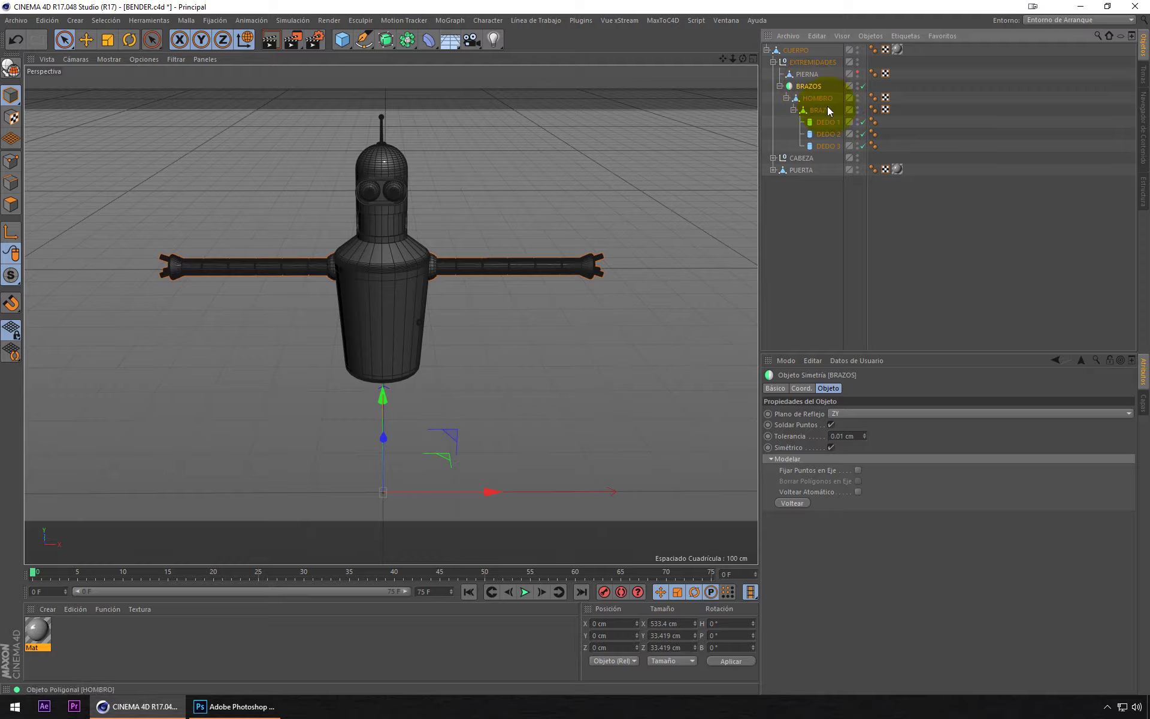
Step: Make the BRAZOS symmetry editable and select its HOMBRO shoulder piece
{"action": "key", "text": "c"}
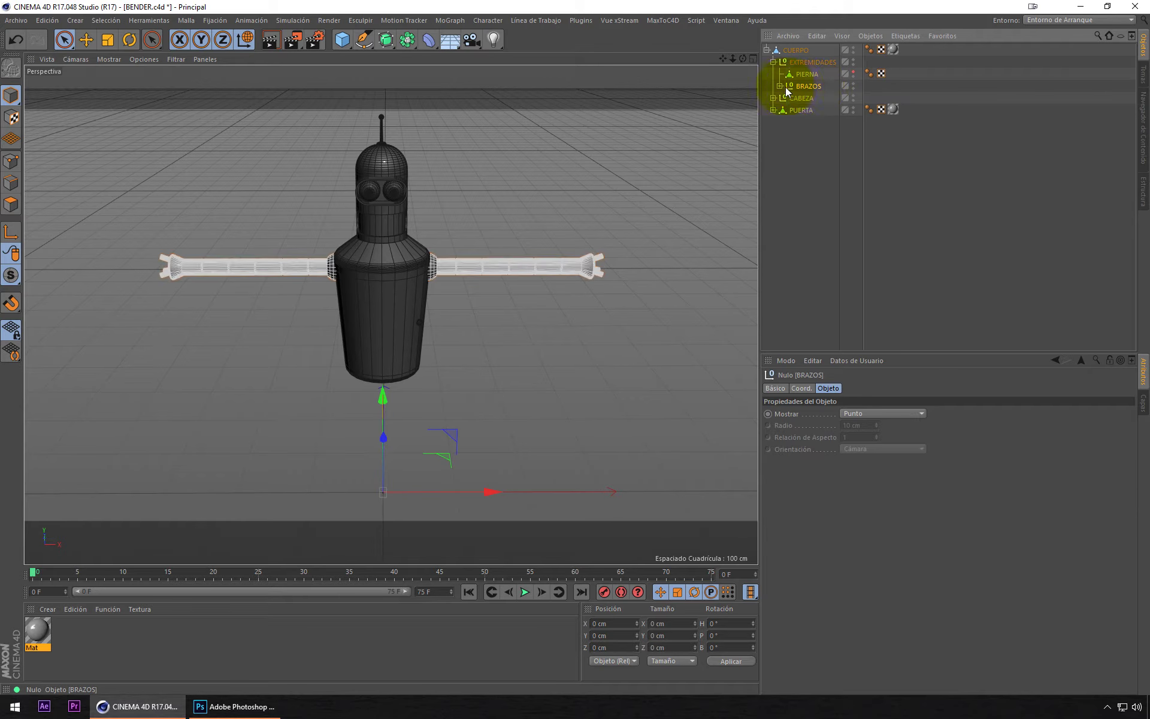
{"action": "left_click", "coordinate": [780, 86]}
{"action": "left_click", "coordinate": [819, 98]}
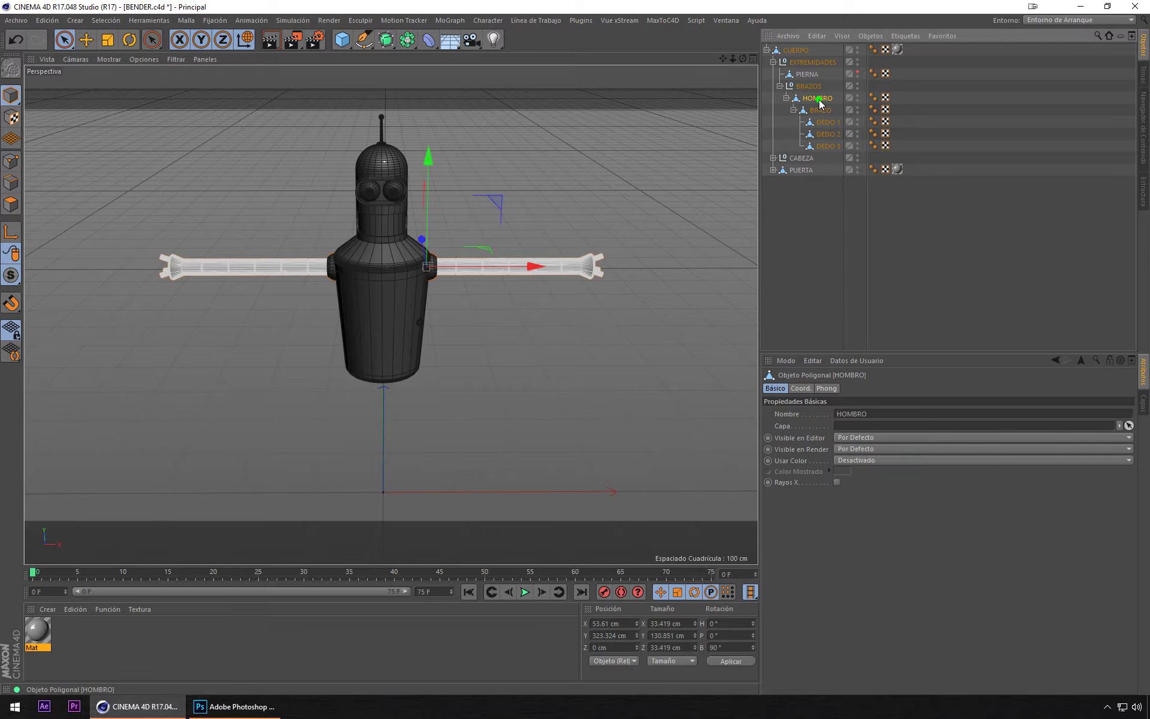
{"action": "left_click", "coordinate": [818, 99]}
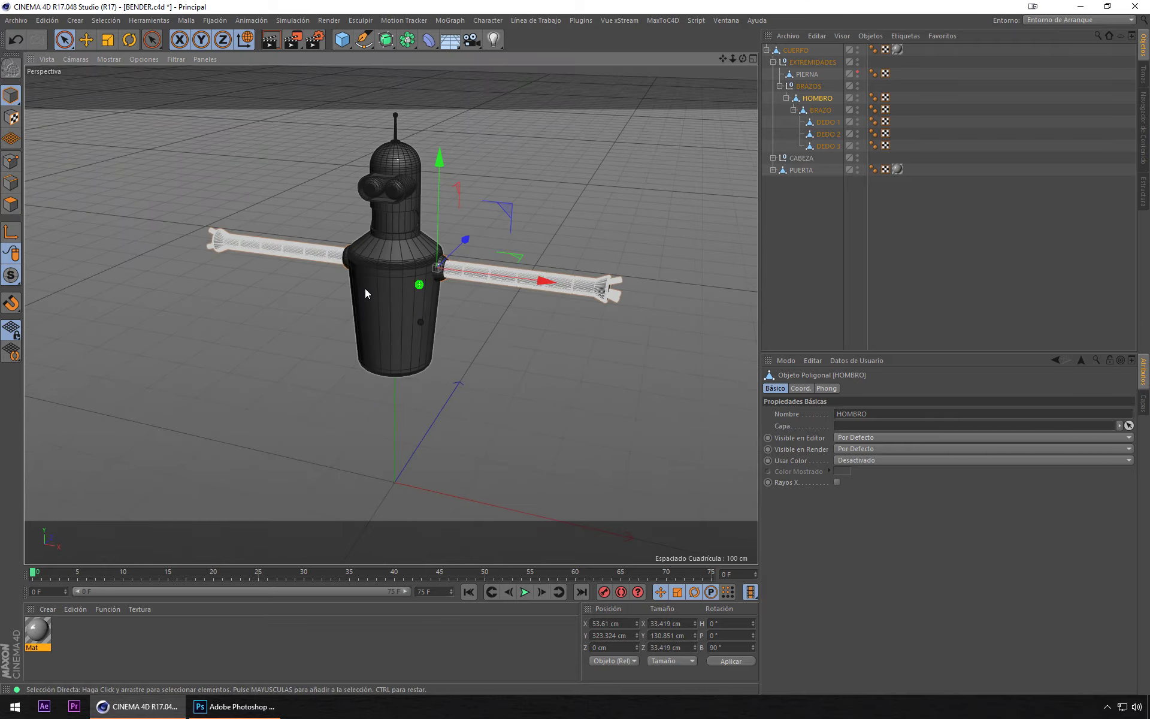
Step: Make the PIERNA legs visible again in the editor
{"action": "left_click_drag", "start_coordinate": [424, 279], "coordinate": [523, 290], "text": "alt"}
{"action": "left_click", "coordinate": [835, 99]}
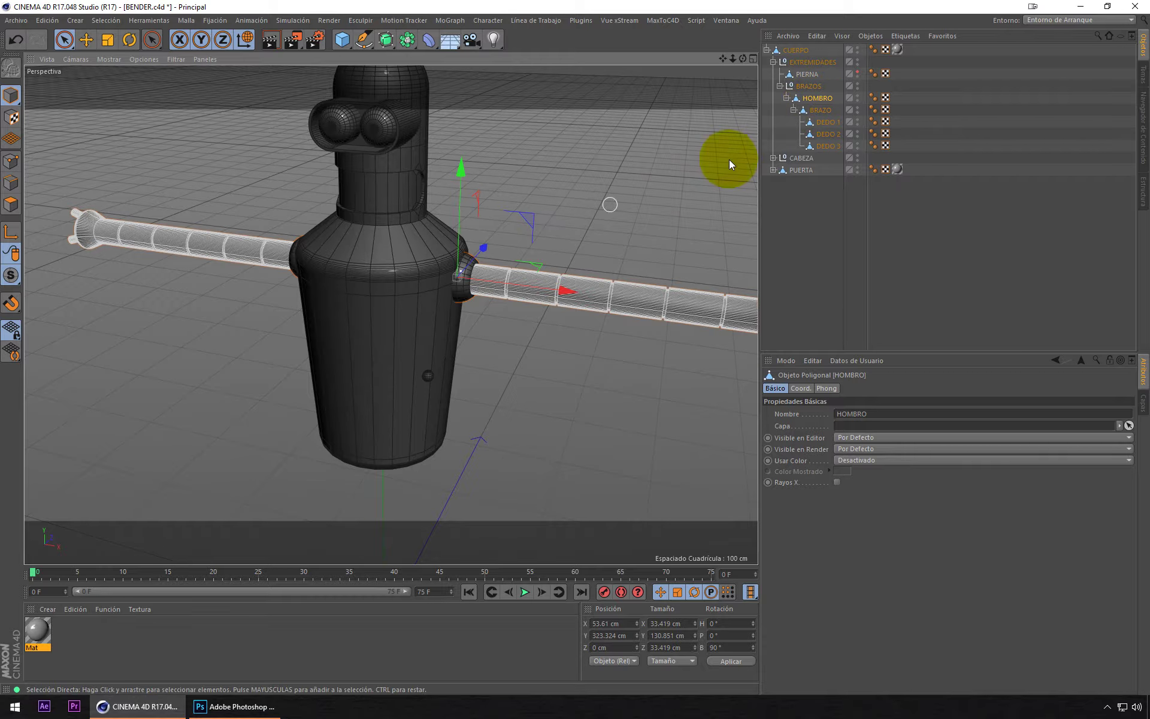
{"action": "left_click", "coordinate": [858, 73]}
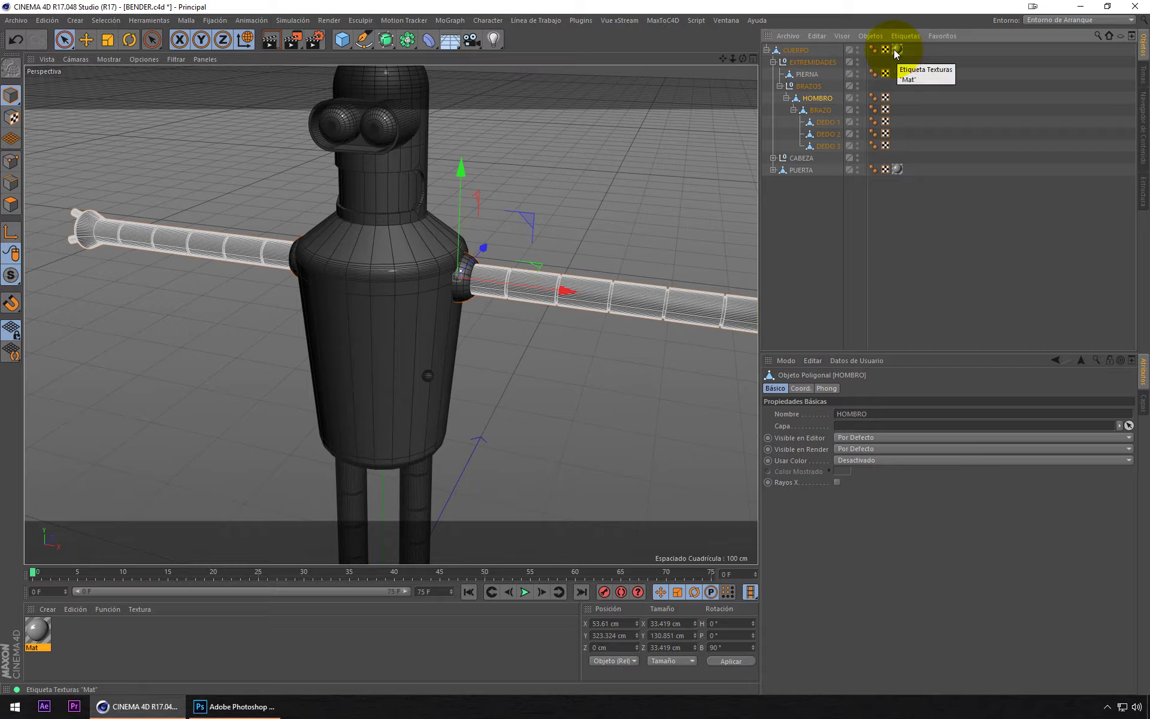
{"action": "left_click", "coordinate": [774, 63]}
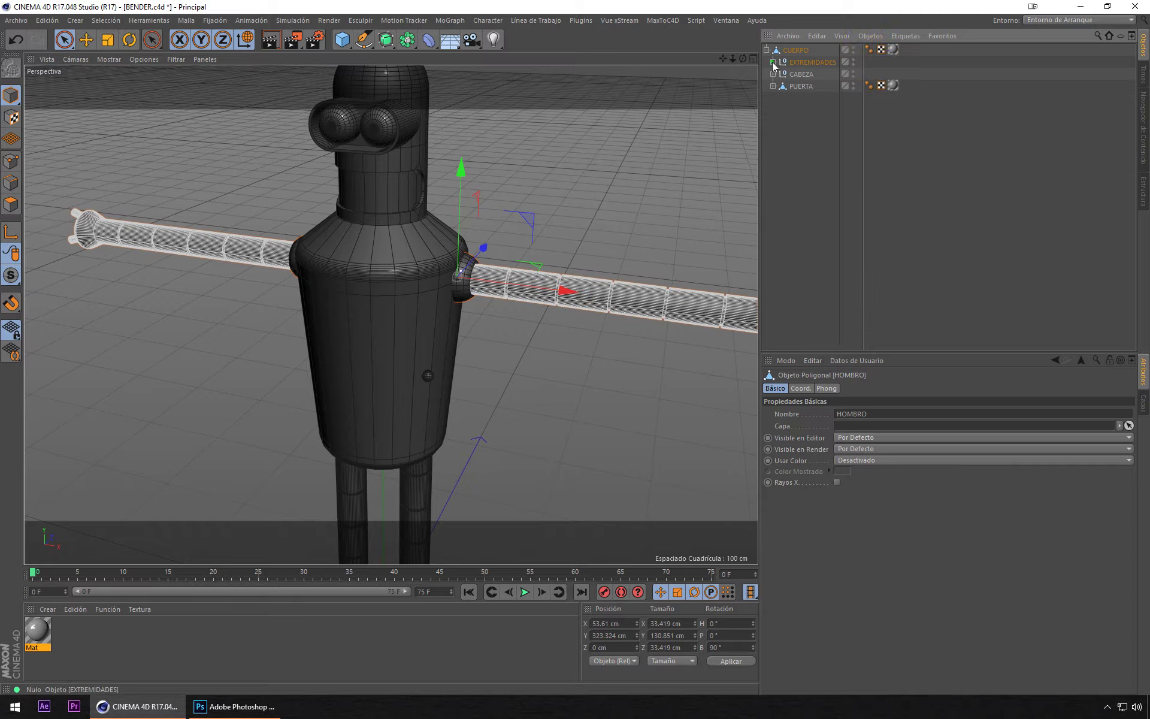
Step: Move the Mat texture tag from PUERTA onto CUERPO
{"action": "left_click", "coordinate": [892, 50]}
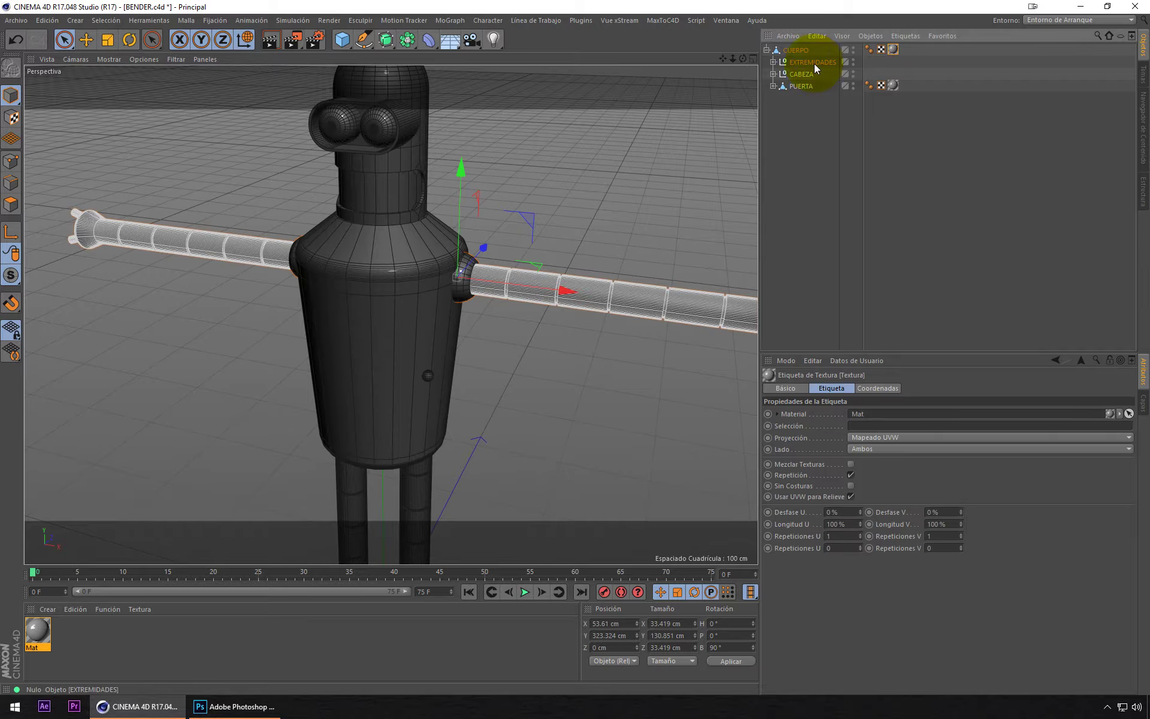
{"action": "left_click", "coordinate": [773, 62]}
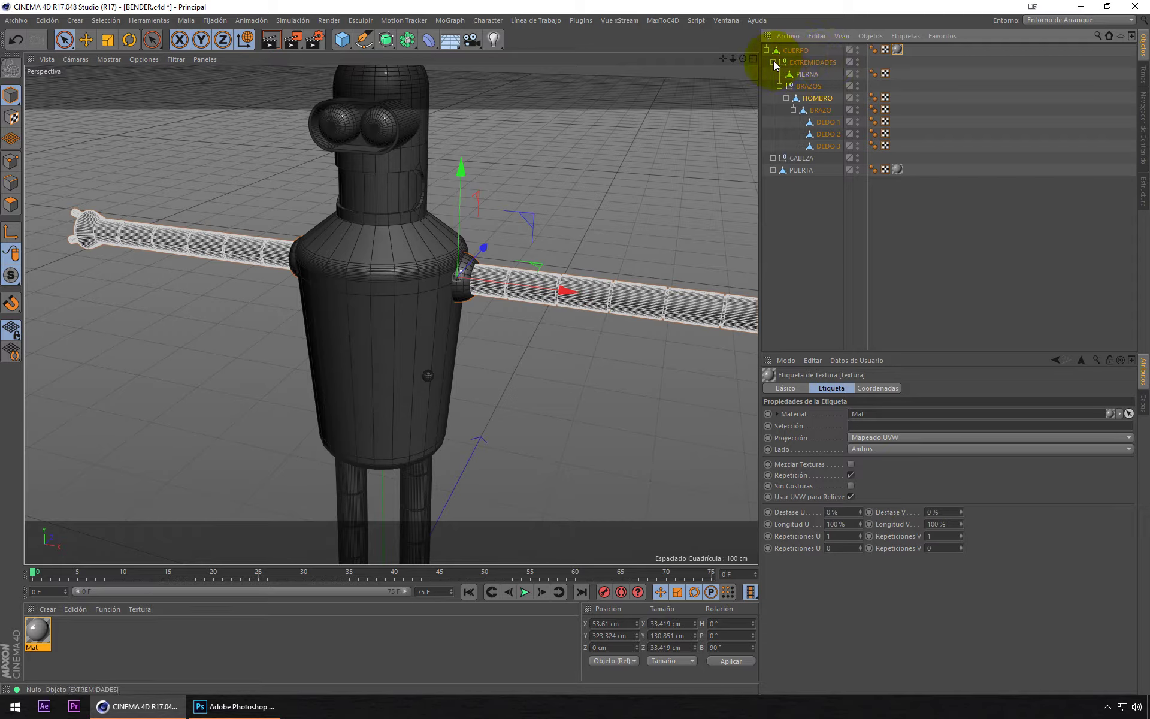
{"action": "left_click", "coordinate": [773, 63]}
{"action": "left_click", "coordinate": [894, 86]}
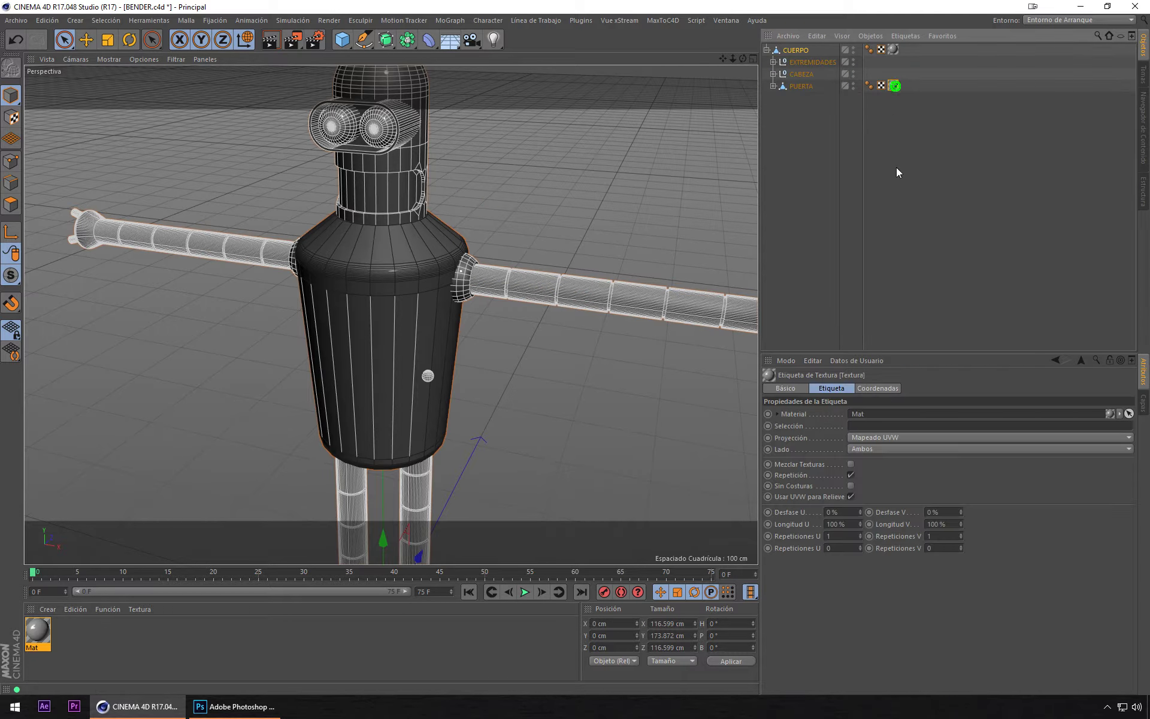
{"action": "left_click_drag", "start_coordinate": [893, 197], "coordinate": [893, 51]}
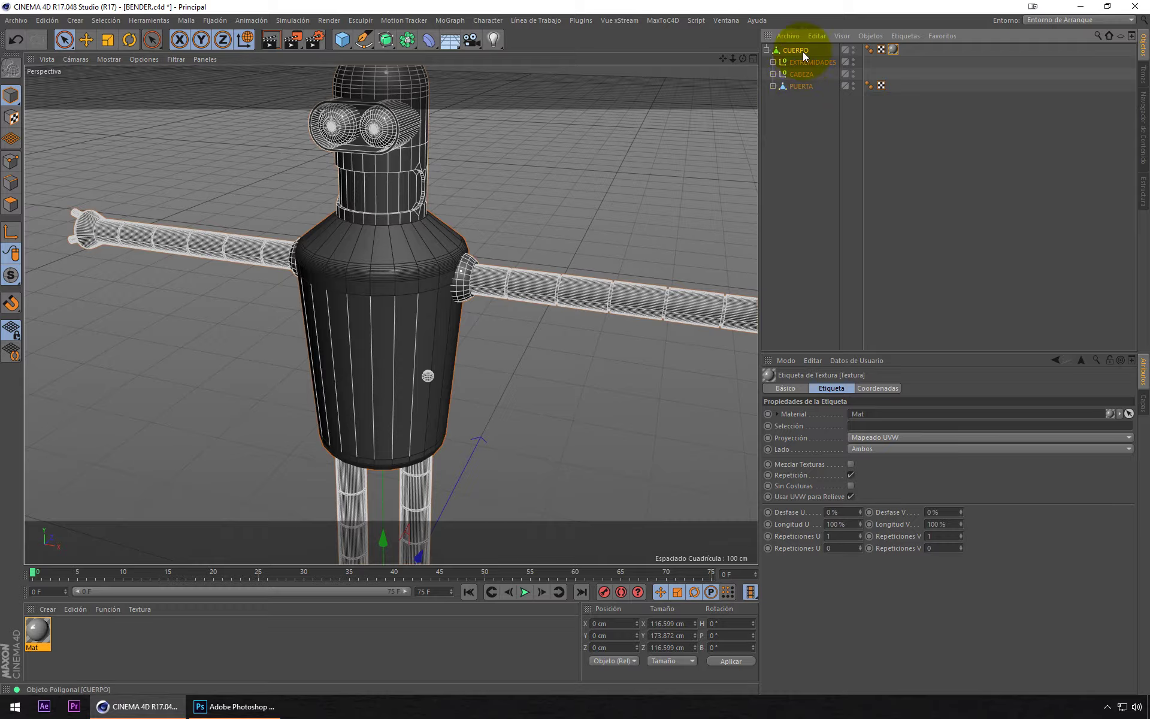
Step: Render a preview of the whole robot to check the uniform grey shading
{"action": "mouse_move", "coordinate": [440, 173]}
{"action": "left_mouse_down", "text": "alt"}
{"action": "mouse_move", "coordinate": [534, 219]}
{"action": "mouse_move", "coordinate": [565, 204]}
{"action": "left_mouse_up", "text": "alt"}
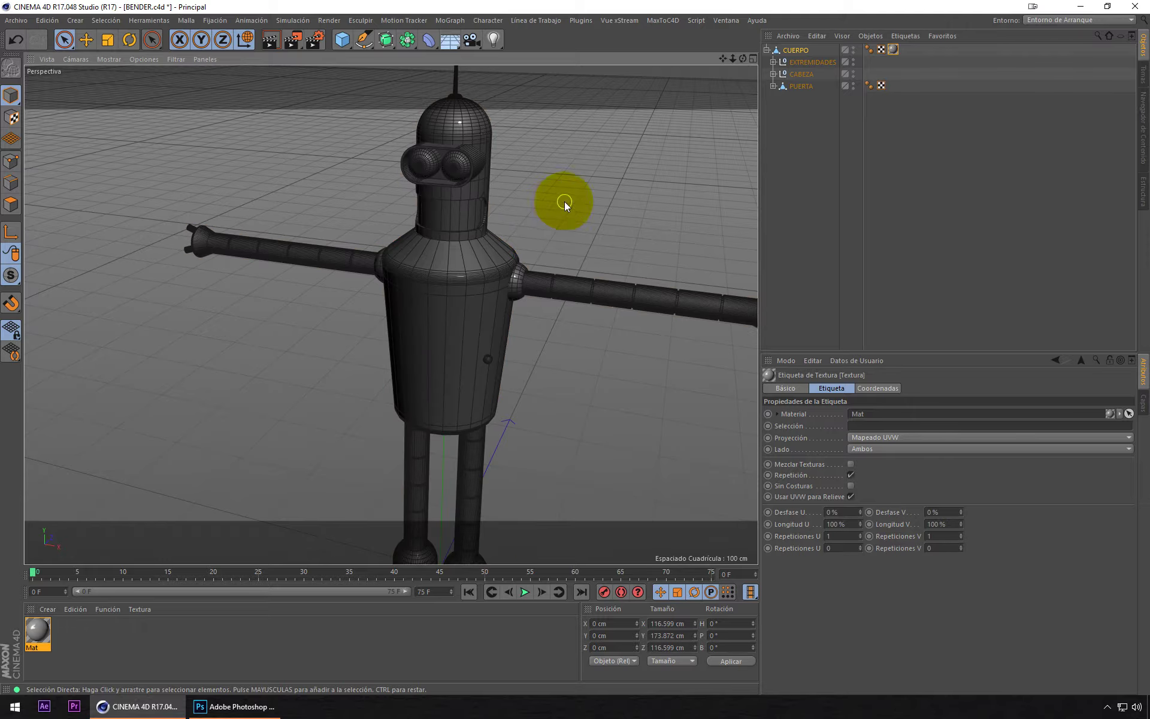
{"action": "left_click", "coordinate": [273, 42]}
{"action": "mouse_move", "coordinate": [564, 190]}
{"action": "left_mouse_down", "text": "alt"}
{"action": "mouse_move", "coordinate": [559, 221]}
{"action": "mouse_move", "coordinate": [591, 205]}
{"action": "left_mouse_up", "text": "alt"}
{"action": "middle_click_drag", "start_coordinate": [591, 205], "coordinate": [483, 234], "text": "alt"}
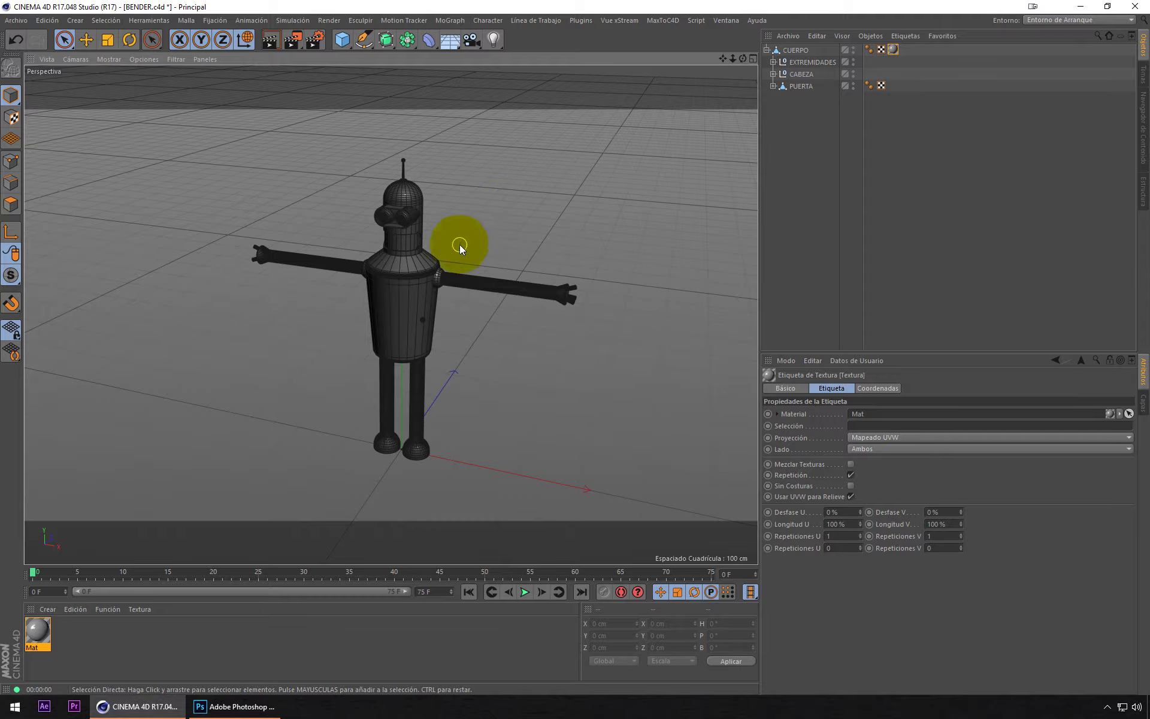
Step: Add a Cielo sky object to the scene
{"action": "left_click", "coordinate": [806, 129]}
{"action": "left_click", "coordinate": [766, 51]}
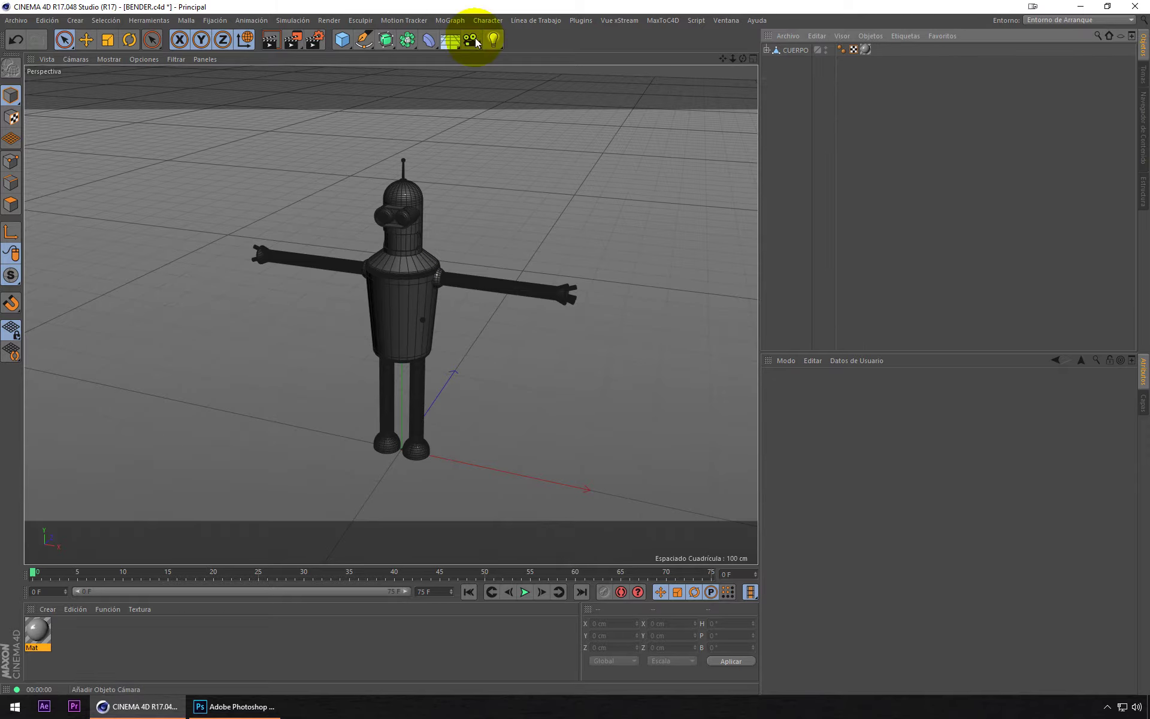
{"action": "left_click_drag", "start_coordinate": [450, 39], "coordinate": [505, 86]}
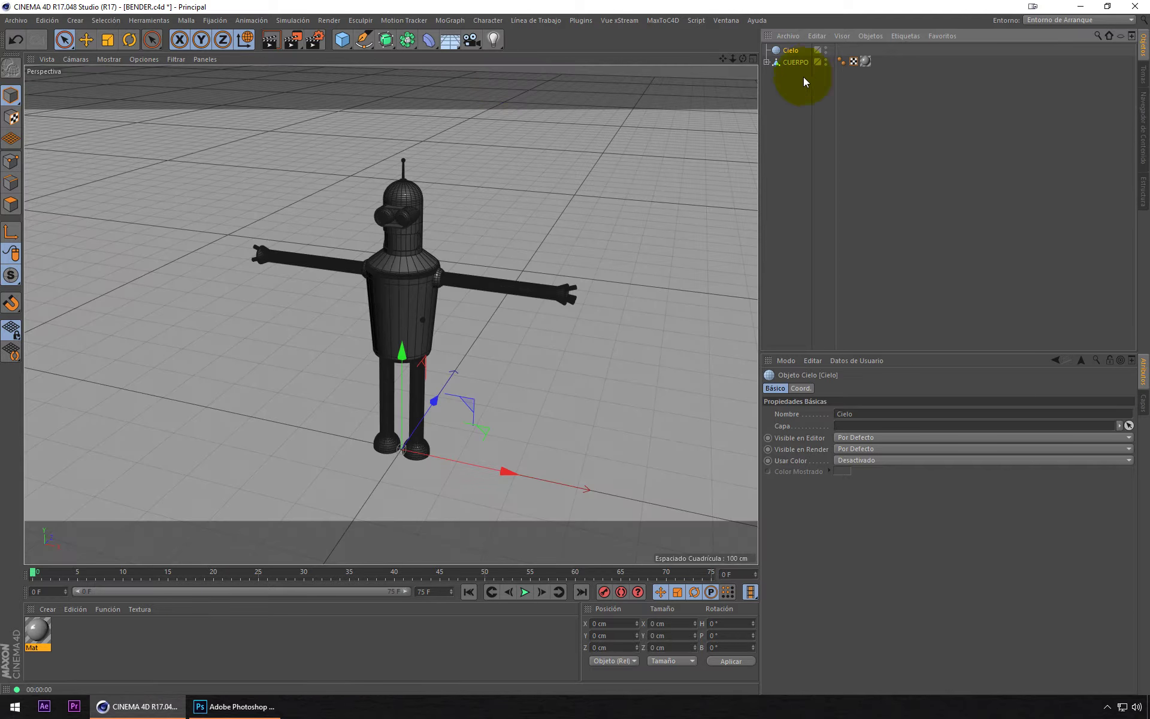
Step: Create a new material Mat.1 and turn off its reflectance
{"action": "double_click", "coordinate": [152, 630]}
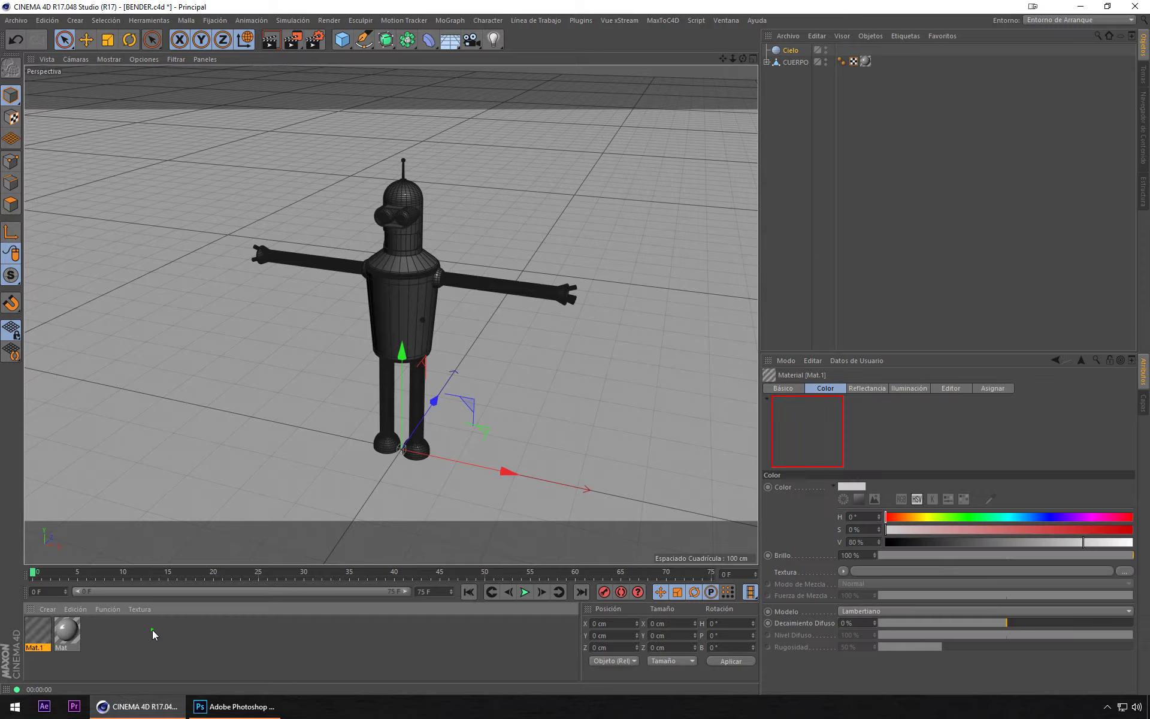
{"action": "double_click", "coordinate": [35, 630]}
{"action": "left_click_drag", "start_coordinate": [176, 100], "coordinate": [479, 125]}
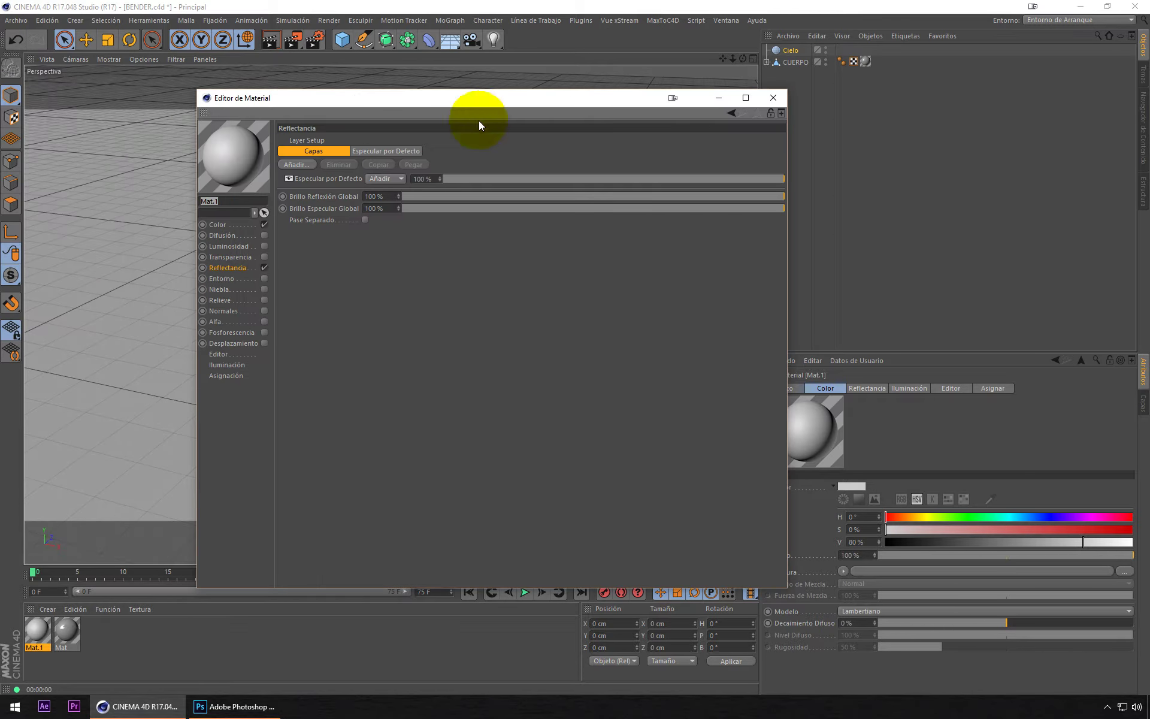
{"action": "left_click", "coordinate": [264, 268]}
{"action": "left_click", "coordinate": [238, 227]}
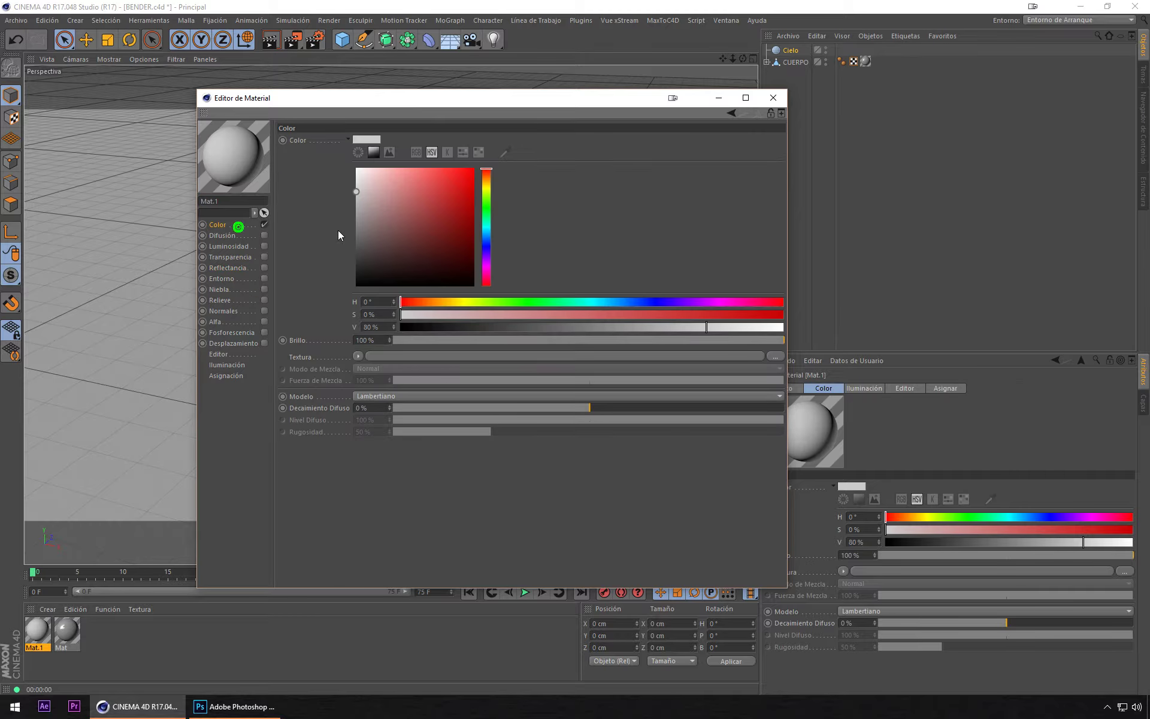
Step: Load the DH-342LL HDR image as Mat.1's colour texture
{"action": "left_click", "coordinate": [358, 356]}
{"action": "scroll", "coordinate": [695, 329], "scroll_direction": "down", "scroll_amount": 3}
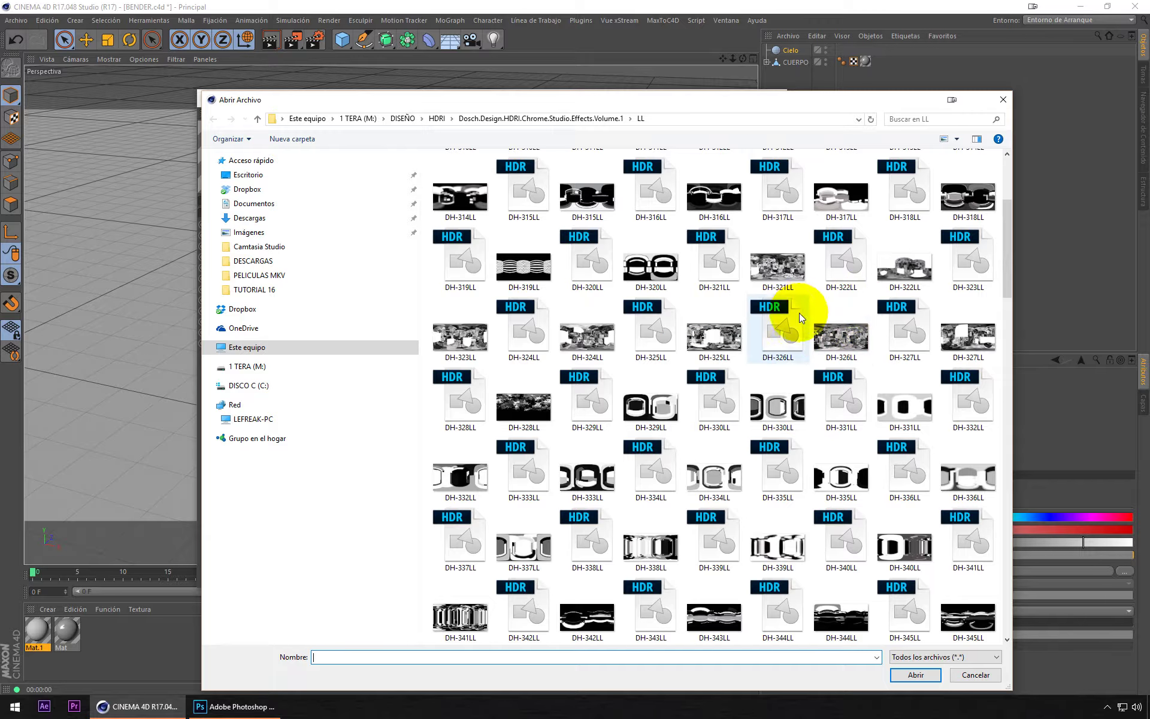
{"action": "scroll", "coordinate": [800, 317], "scroll_direction": "up", "scroll_amount": 3}
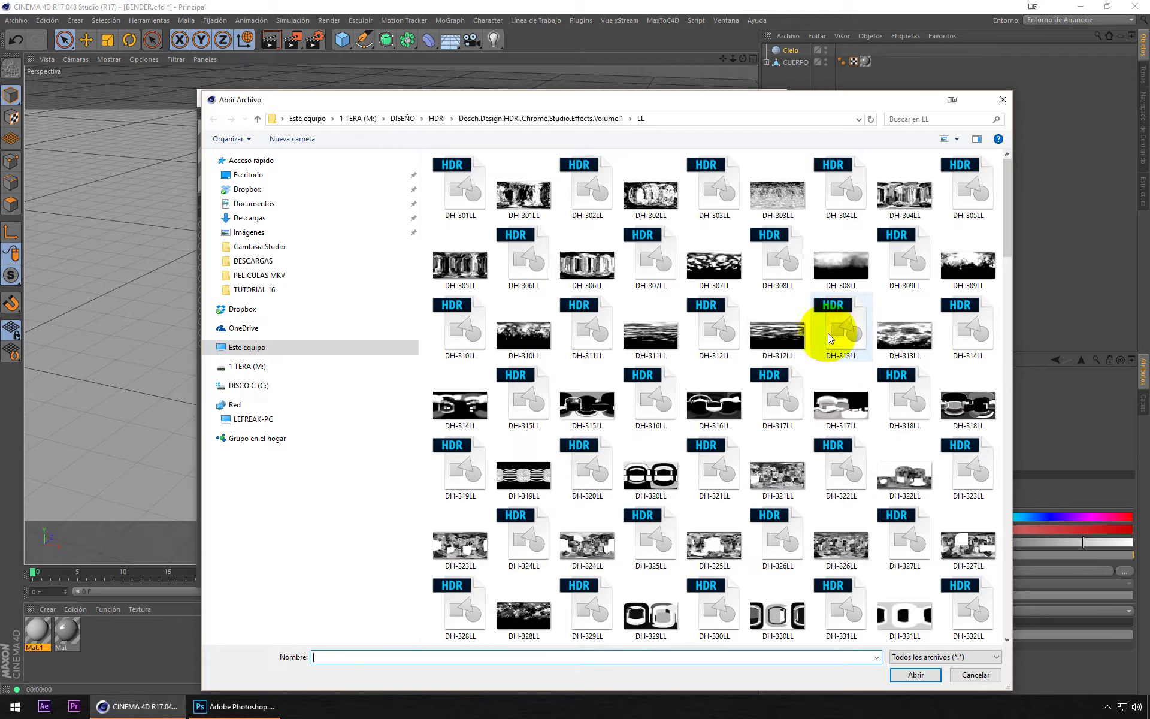
{"action": "scroll", "coordinate": [784, 372], "scroll_direction": "down", "scroll_amount": 6}
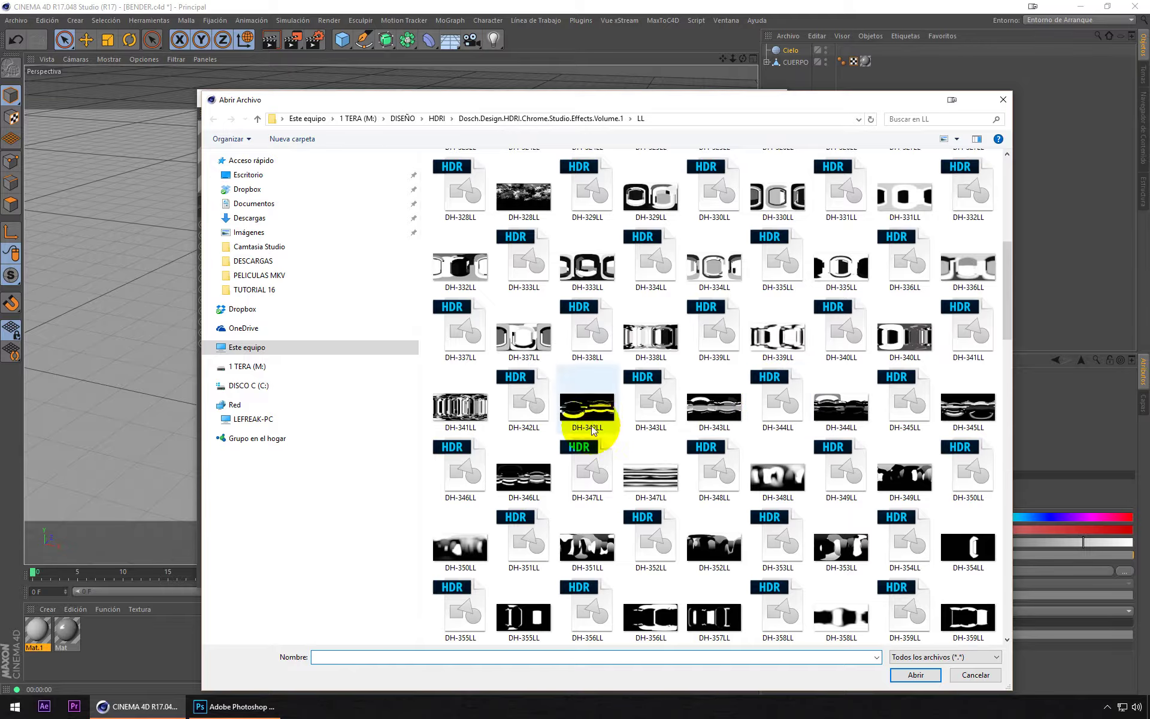
{"action": "left_click", "coordinate": [527, 411]}
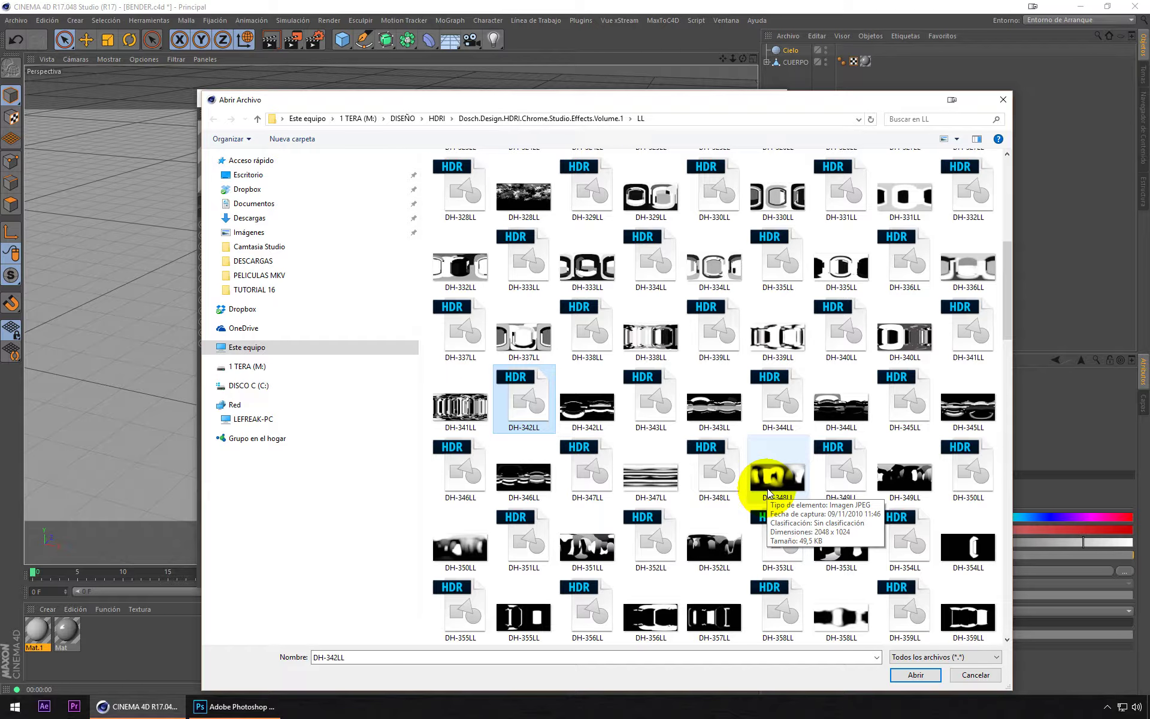
{"action": "left_click", "coordinate": [919, 675]}
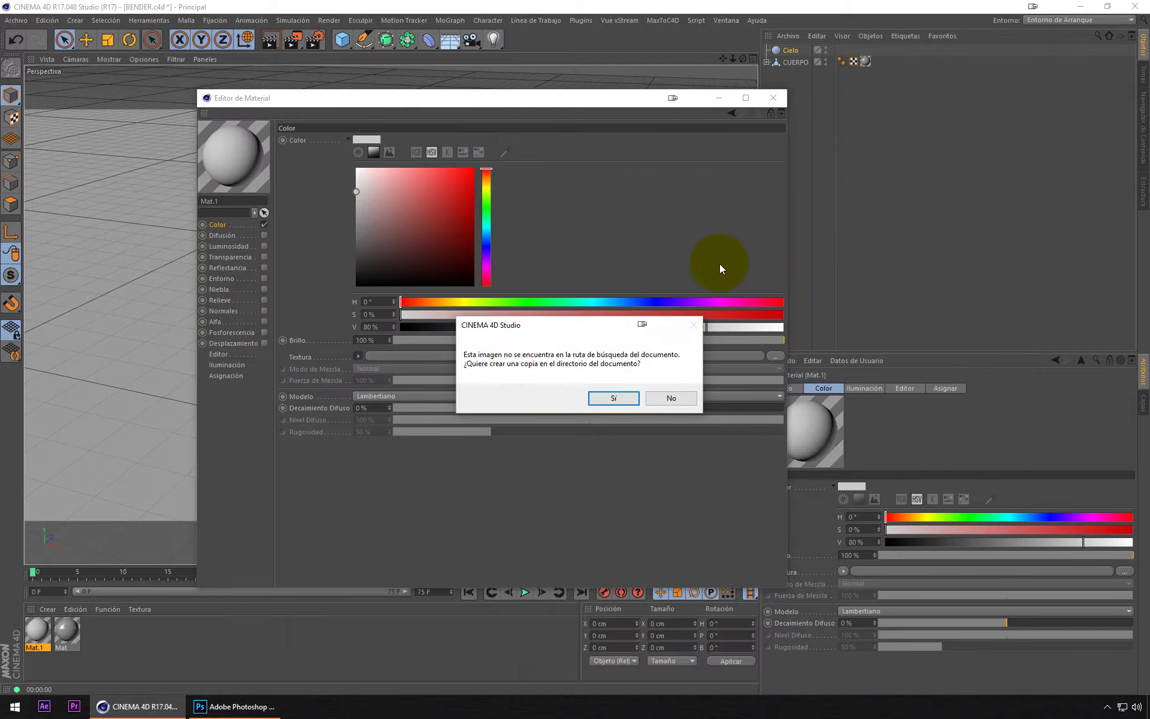
Step: Decline copying the image and apply Mat.1 to the Cielo sky
{"action": "left_click", "coordinate": [663, 399]}
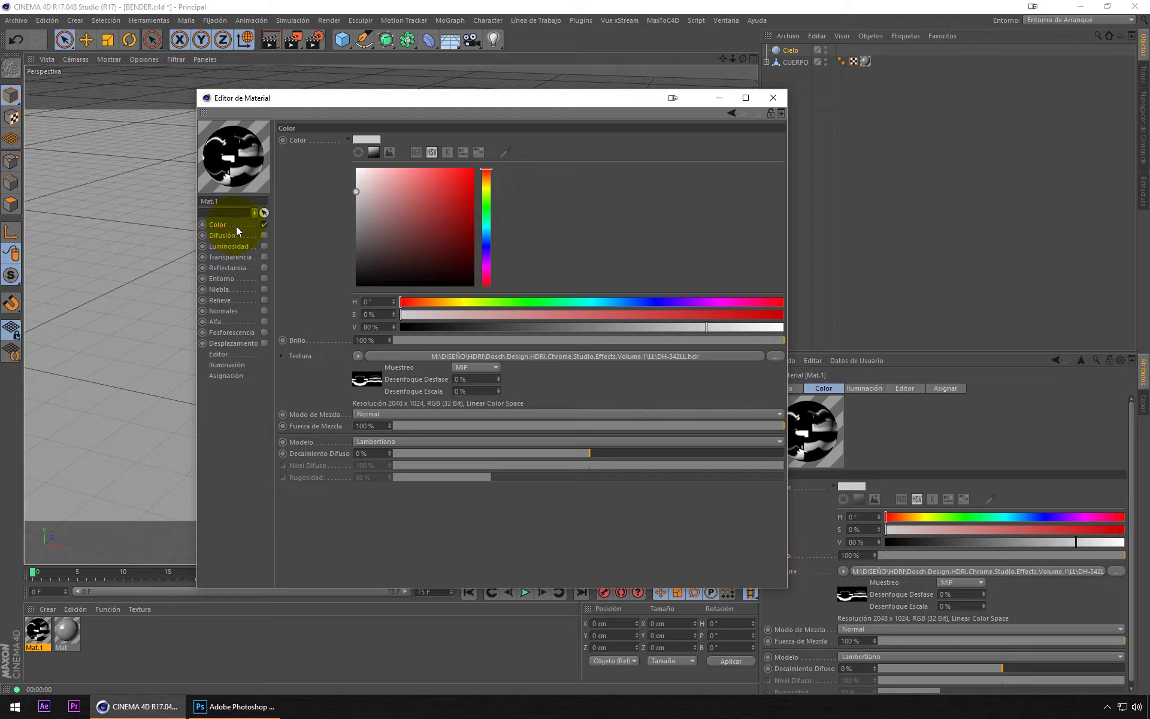
{"action": "left_click", "coordinate": [773, 98]}
{"action": "mouse_move", "coordinate": [37, 630]}
{"action": "left_mouse_down"}
{"action": "mouse_move", "coordinate": [743, 221]}
{"action": "mouse_move", "coordinate": [791, 50]}
{"action": "left_mouse_up"}
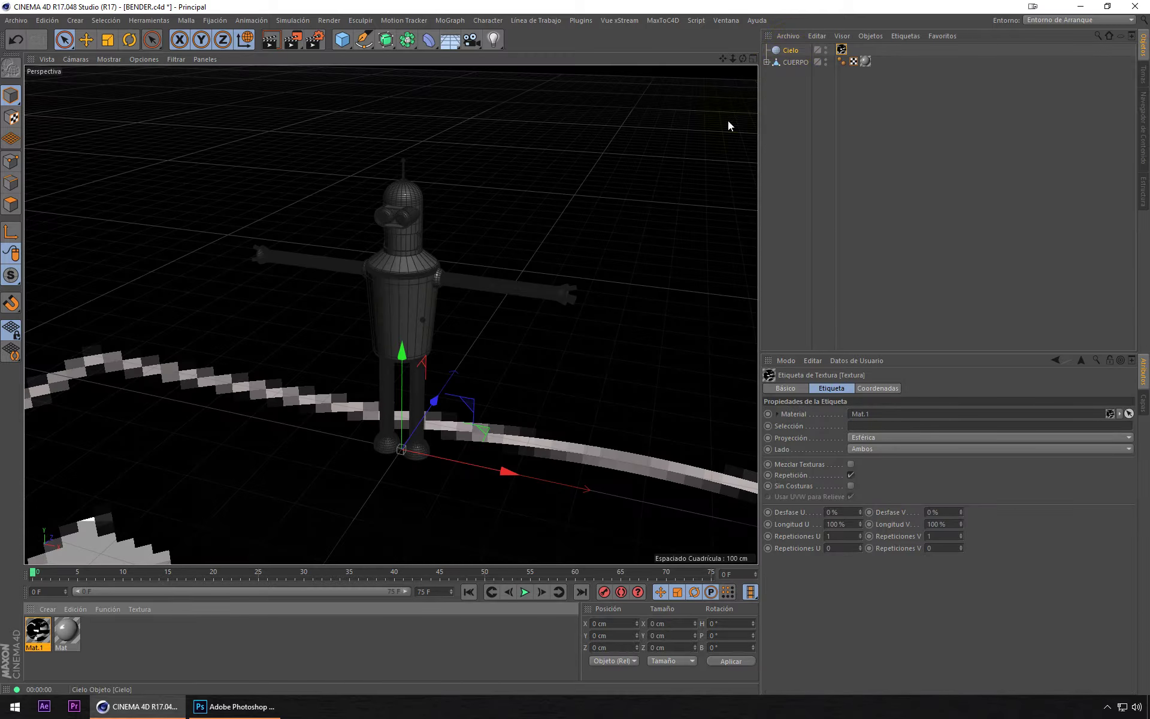
{"action": "left_click_drag", "start_coordinate": [338, 293], "coordinate": [277, 116], "text": "alt"}
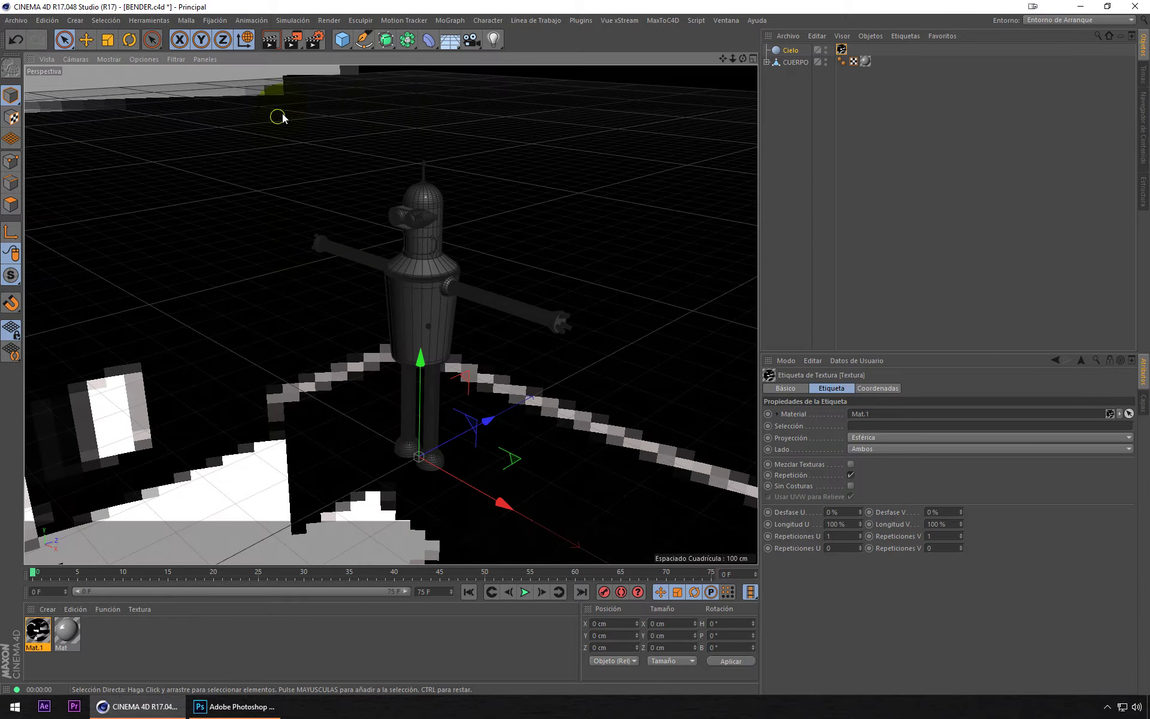
Step: Give the sky a Compositing tag with Seen by Camera off, then test-render
{"action": "right_click", "coordinate": [797, 52]}
{"action": "mouse_move", "coordinate": [842, 59]}
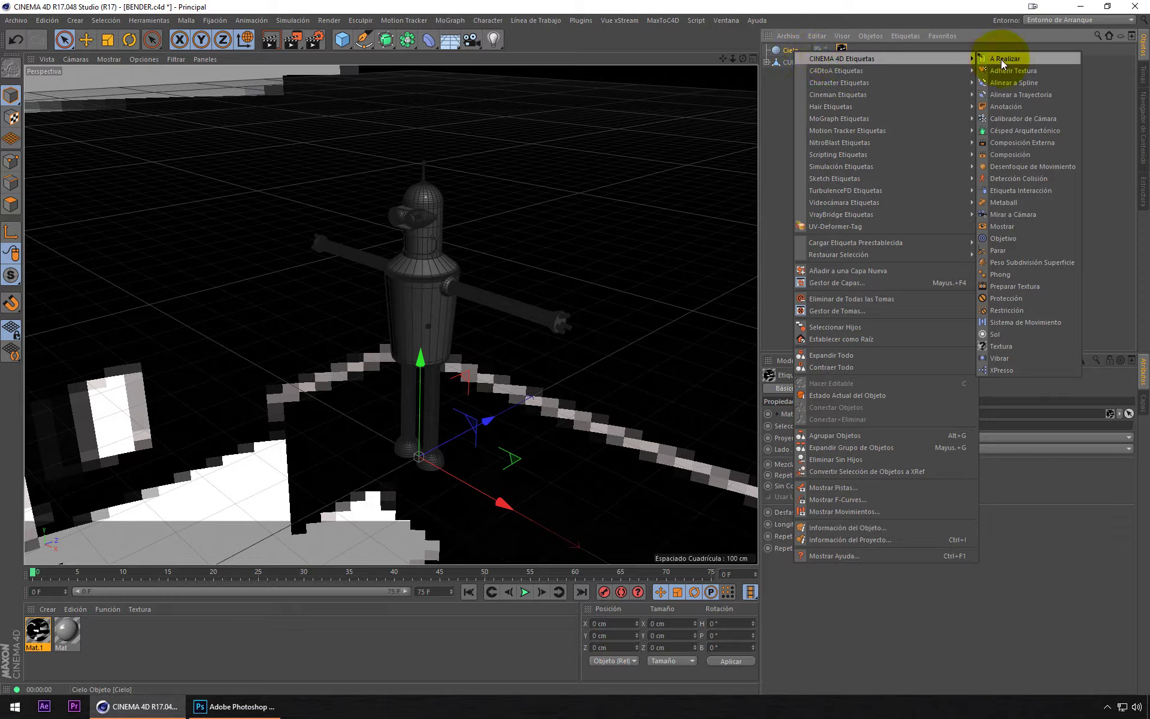
{"action": "left_click", "coordinate": [1010, 154]}
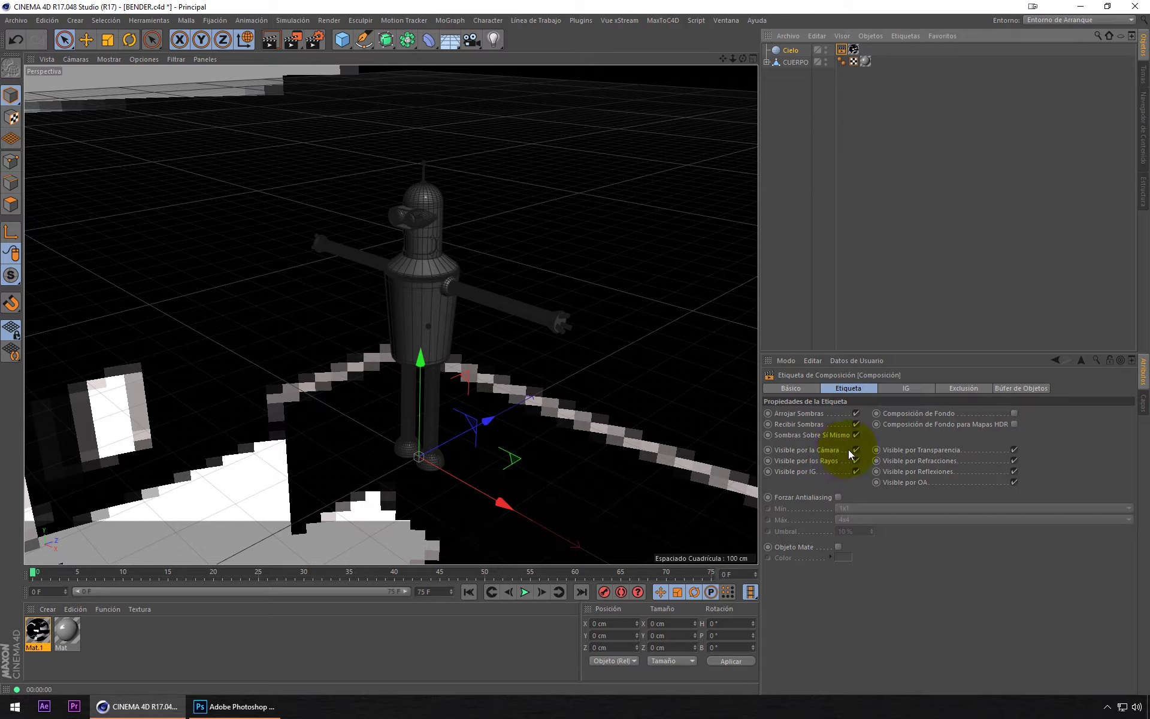
{"action": "left_click", "coordinate": [856, 449]}
{"action": "scroll", "coordinate": [451, 297], "scroll_direction": "up", "scroll_amount": 4}
{"action": "mouse_move", "coordinate": [431, 290]}
{"action": "left_mouse_down", "text": "alt"}
{"action": "mouse_move", "coordinate": [534, 270]}
{"action": "mouse_move", "coordinate": [477, 278]}
{"action": "left_mouse_up", "text": "alt"}
{"action": "scroll", "coordinate": [479, 277], "scroll_direction": "down", "scroll_amount": 3}
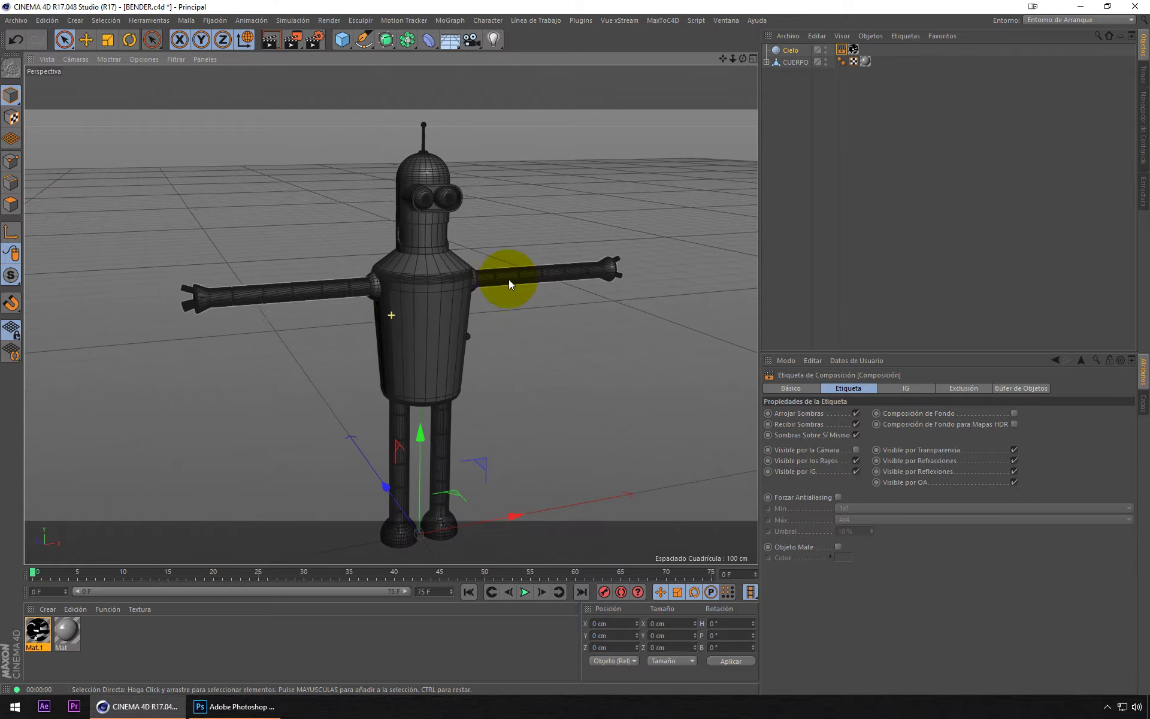
{"action": "left_click", "coordinate": [271, 41]}
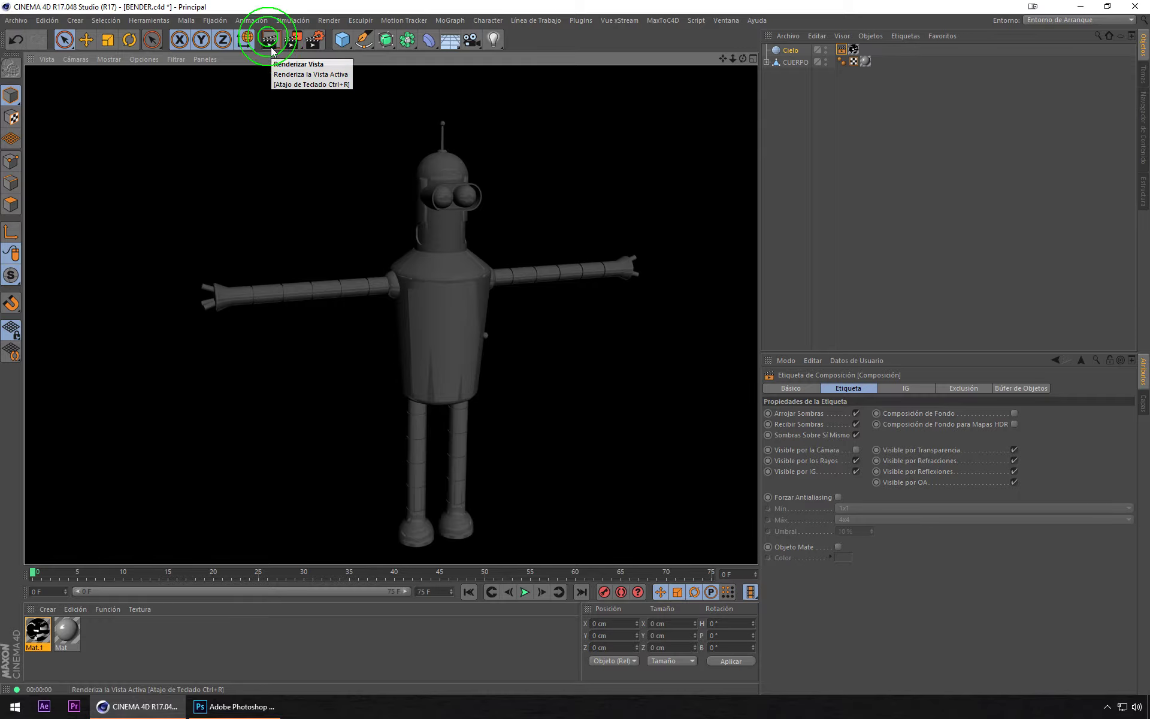
{"action": "left_click_drag", "start_coordinate": [493, 254], "coordinate": [450, 254], "text": "alt"}
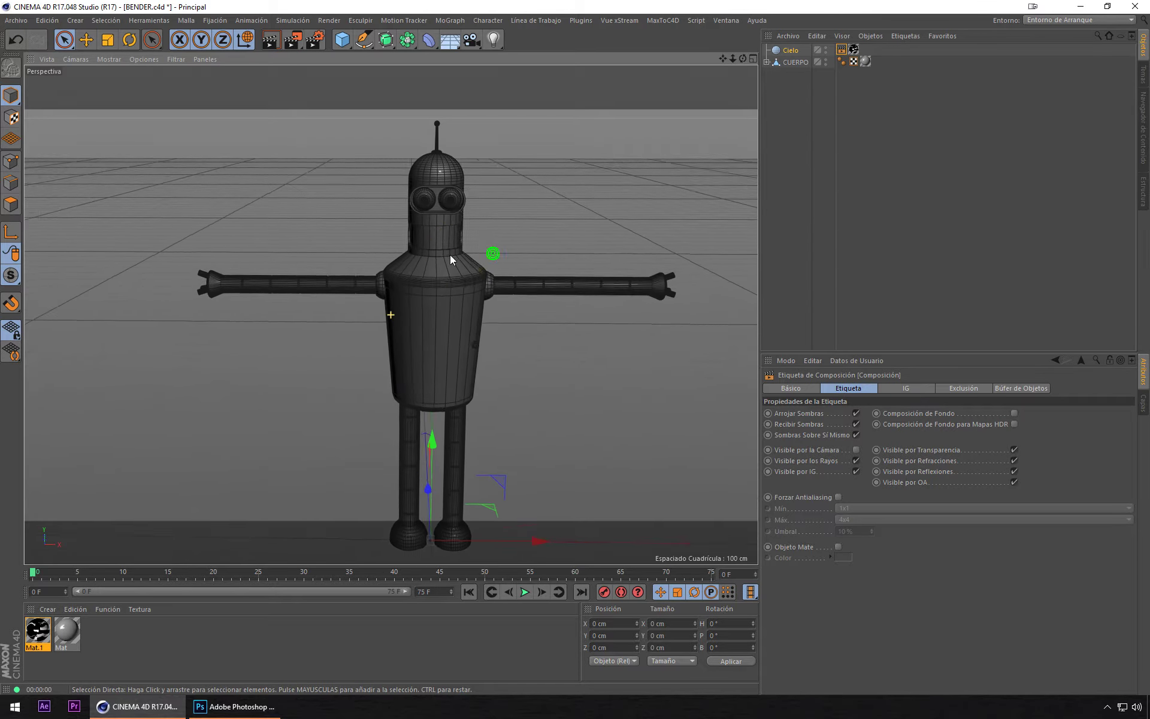
Step: Add a floor plane about 2195 × 2000 cm under Bender
{"action": "left_click", "coordinate": [271, 40]}
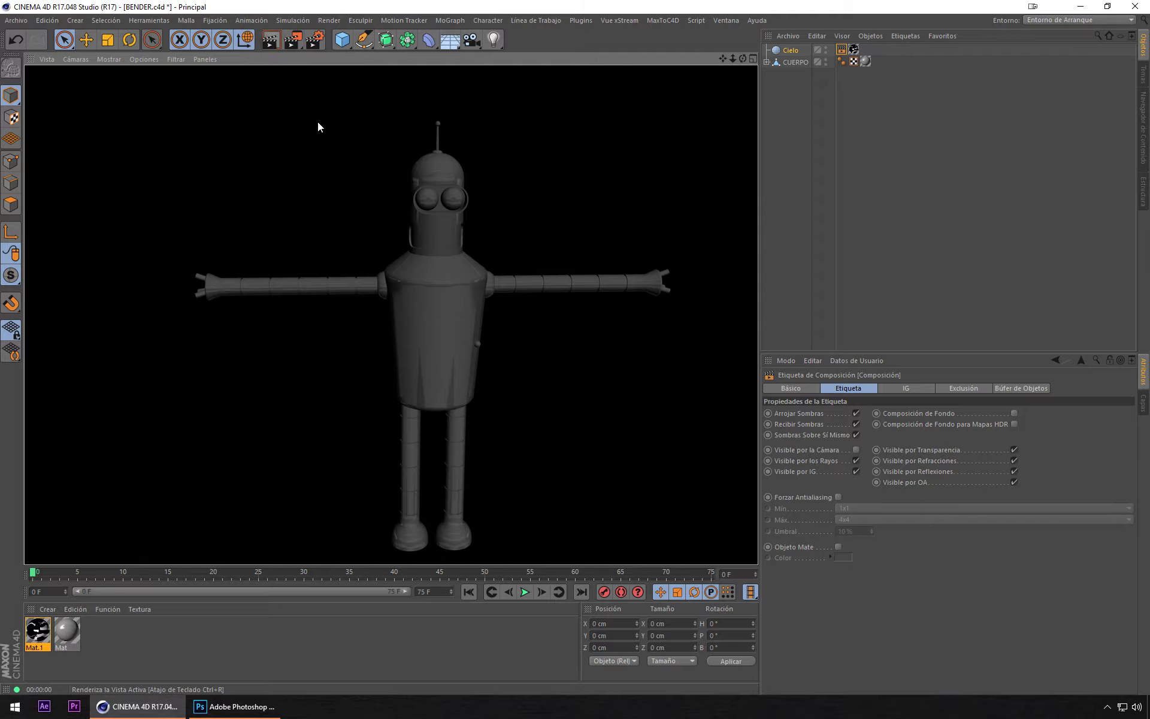
{"action": "mouse_move", "coordinate": [365, 202]}
{"action": "left_mouse_down", "text": "alt"}
{"action": "mouse_move", "coordinate": [376, 157]}
{"action": "mouse_move", "coordinate": [418, 167]}
{"action": "left_mouse_up", "text": "alt"}
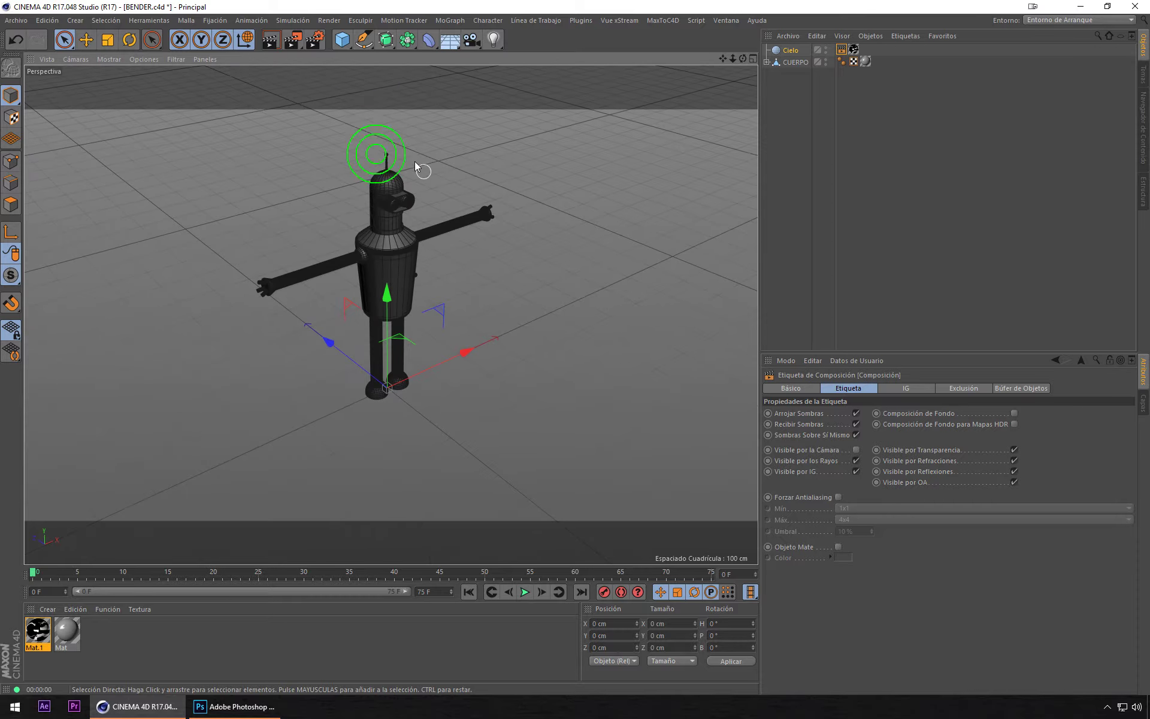
{"action": "left_click_drag", "start_coordinate": [342, 39], "coordinate": [491, 85]}
{"action": "left_click", "coordinate": [492, 85]}
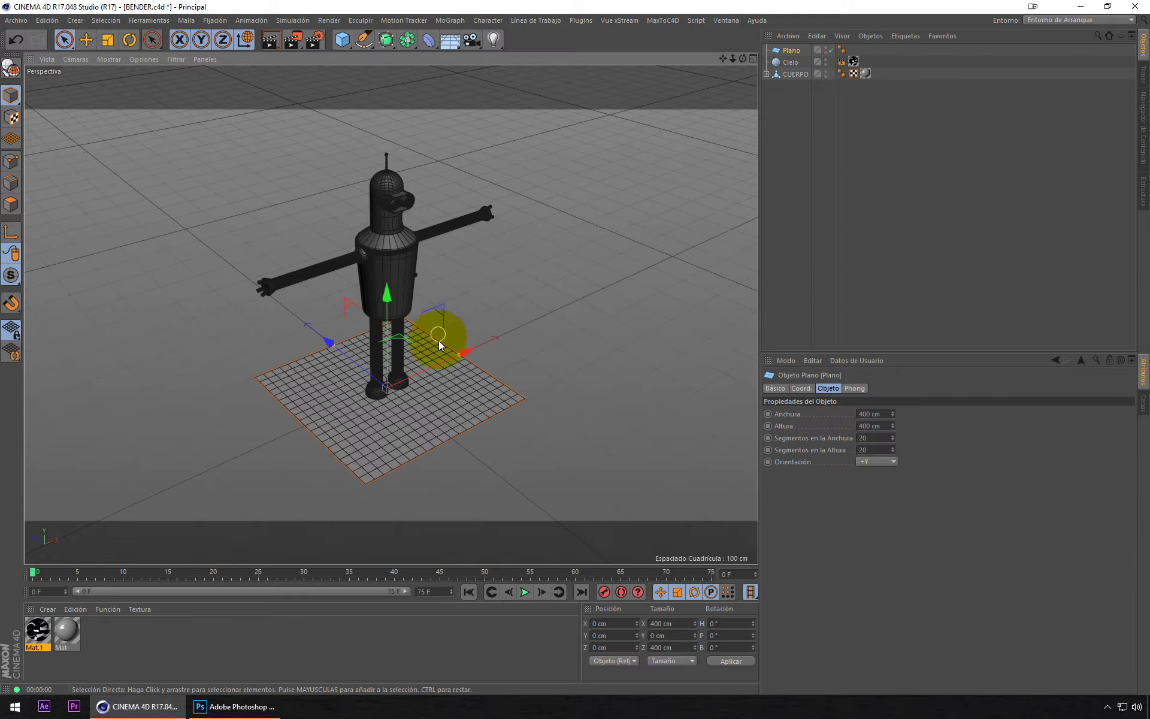
{"action": "left_click_drag", "start_coordinate": [458, 354], "coordinate": [685, 253]}
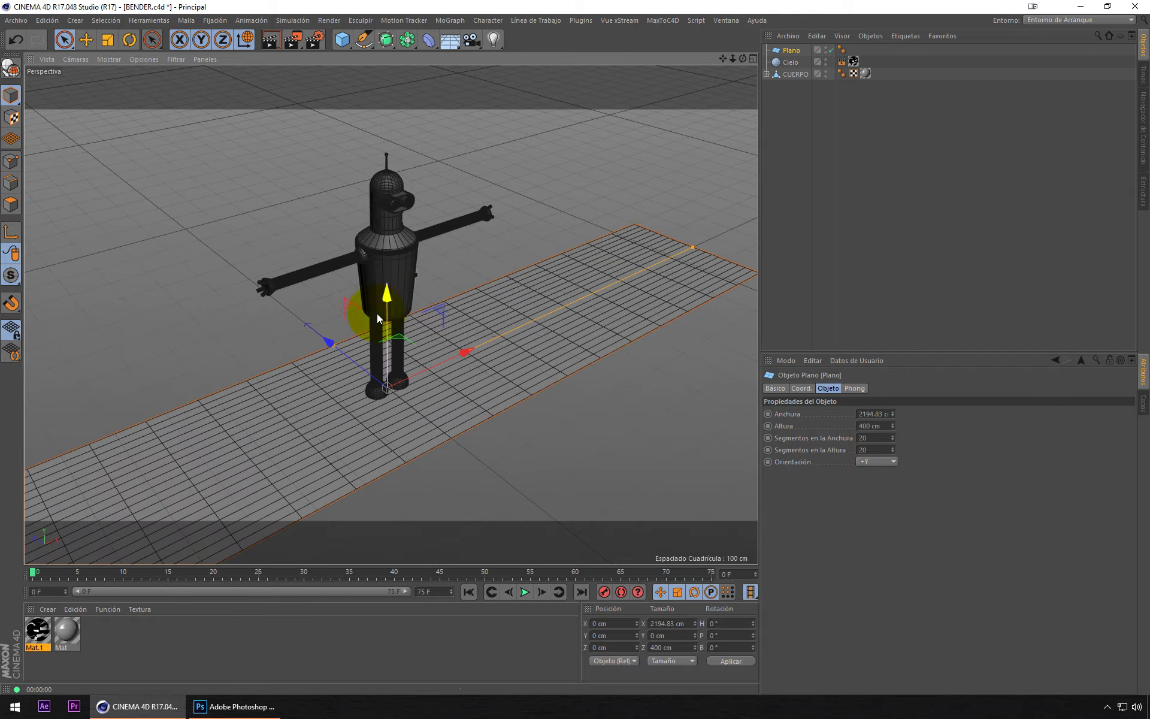
{"action": "left_click_drag", "start_coordinate": [330, 343], "coordinate": [197, 262]}
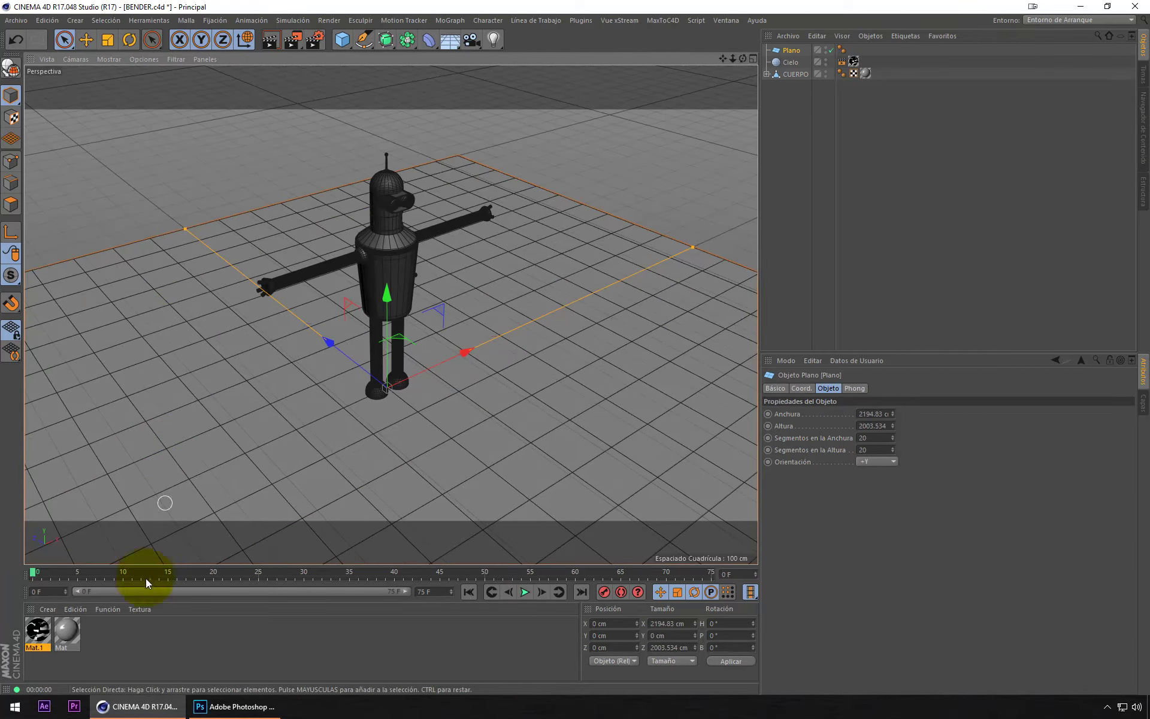
Step: Create a new material Mat.2 and apply it to the floor plane
{"action": "left_click", "coordinate": [142, 656]}
{"action": "double_click", "coordinate": [142, 656]}
{"action": "left_click_drag", "start_coordinate": [243, 450], "coordinate": [296, 412]}
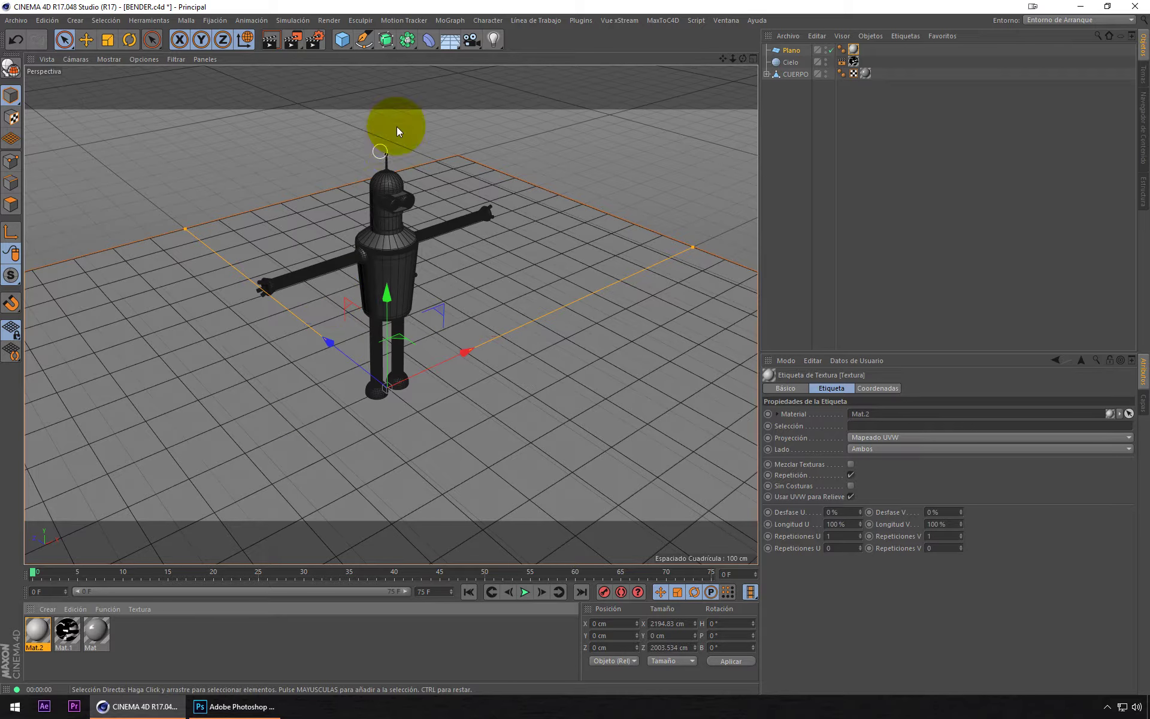
{"action": "left_click_drag", "start_coordinate": [438, 205], "coordinate": [468, 317], "text": "alt"}
{"action": "left_click_drag", "start_coordinate": [493, 40], "coordinate": [547, 51]}
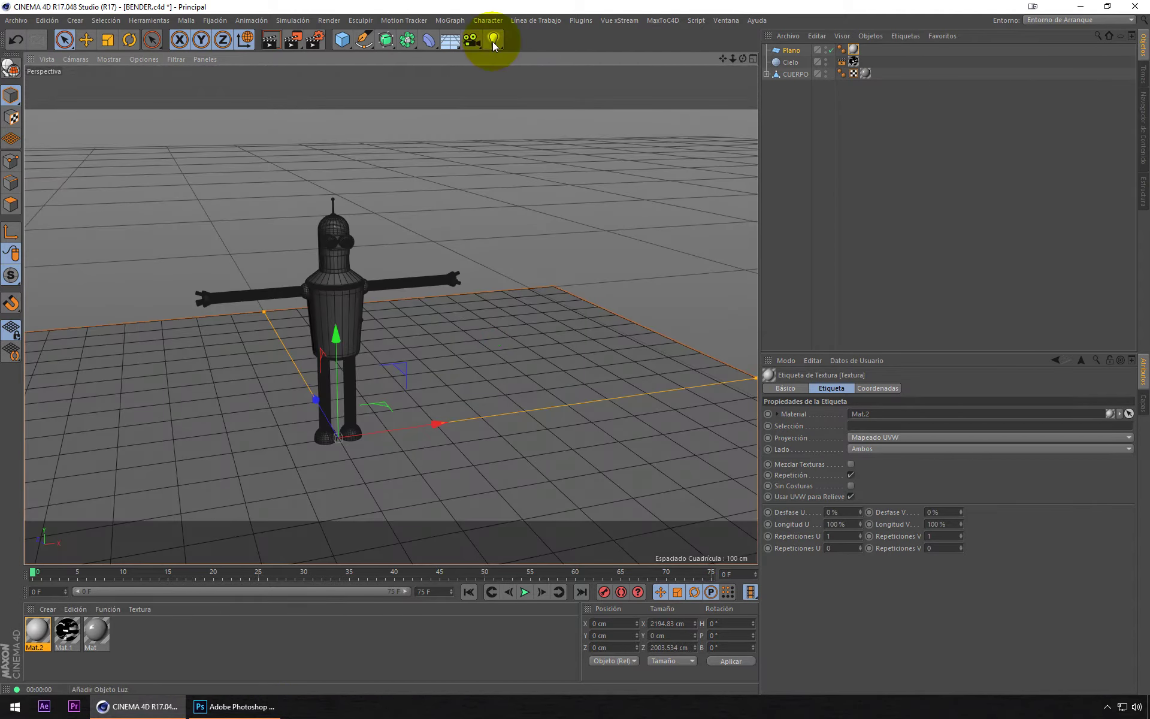
Step: Add a target spotlight Luz at Y 787 cm, aiming Luz.Objetivo.1 at Y 143.7 cm
{"action": "left_click", "coordinate": [554, 77]}
{"action": "mouse_move", "coordinate": [226, 264]}
{"action": "left_mouse_down", "text": "alt"}
{"action": "mouse_move", "coordinate": [351, 292]}
{"action": "mouse_move", "coordinate": [304, 282]}
{"action": "left_mouse_up", "text": "alt"}
{"action": "left_click_drag", "start_coordinate": [170, 211], "coordinate": [189, 70]}
{"action": "left_click", "coordinate": [311, 347]}
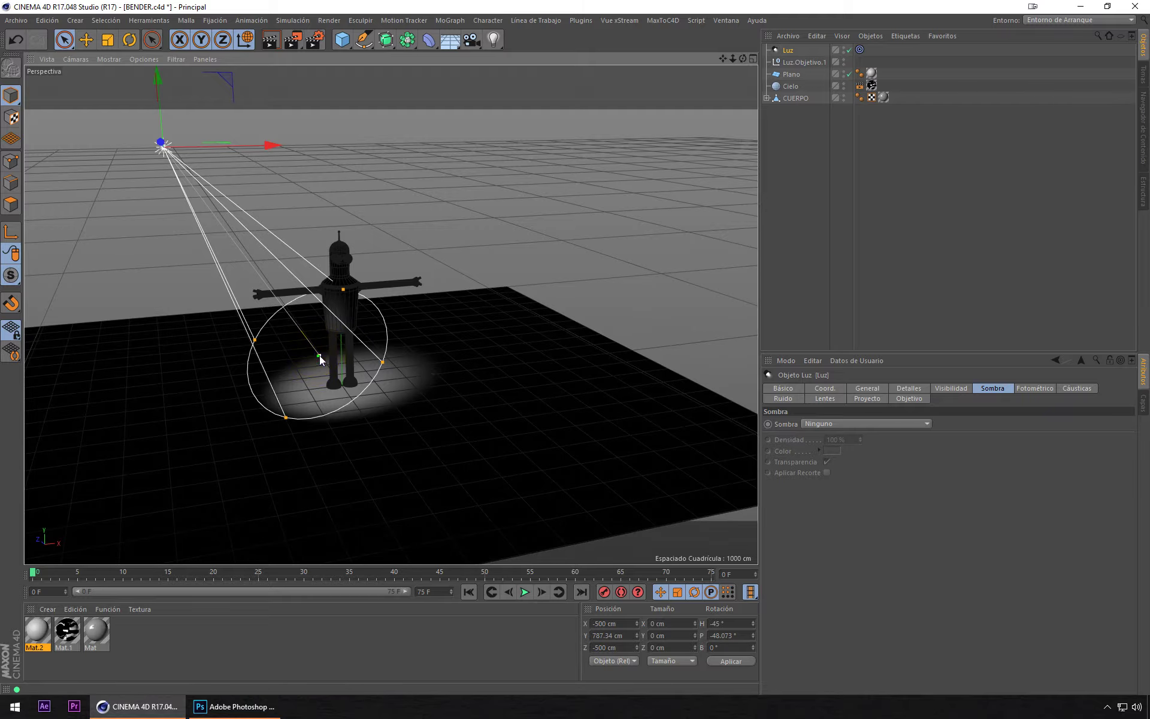
{"action": "mouse_move", "coordinate": [336, 349]}
{"action": "left_mouse_down", "text": "alt"}
{"action": "mouse_move", "coordinate": [361, 323]}
{"action": "mouse_move", "coordinate": [390, 362]}
{"action": "mouse_move", "coordinate": [727, 97]}
{"action": "left_mouse_up", "text": "alt"}
{"action": "left_click", "coordinate": [265, 369]}
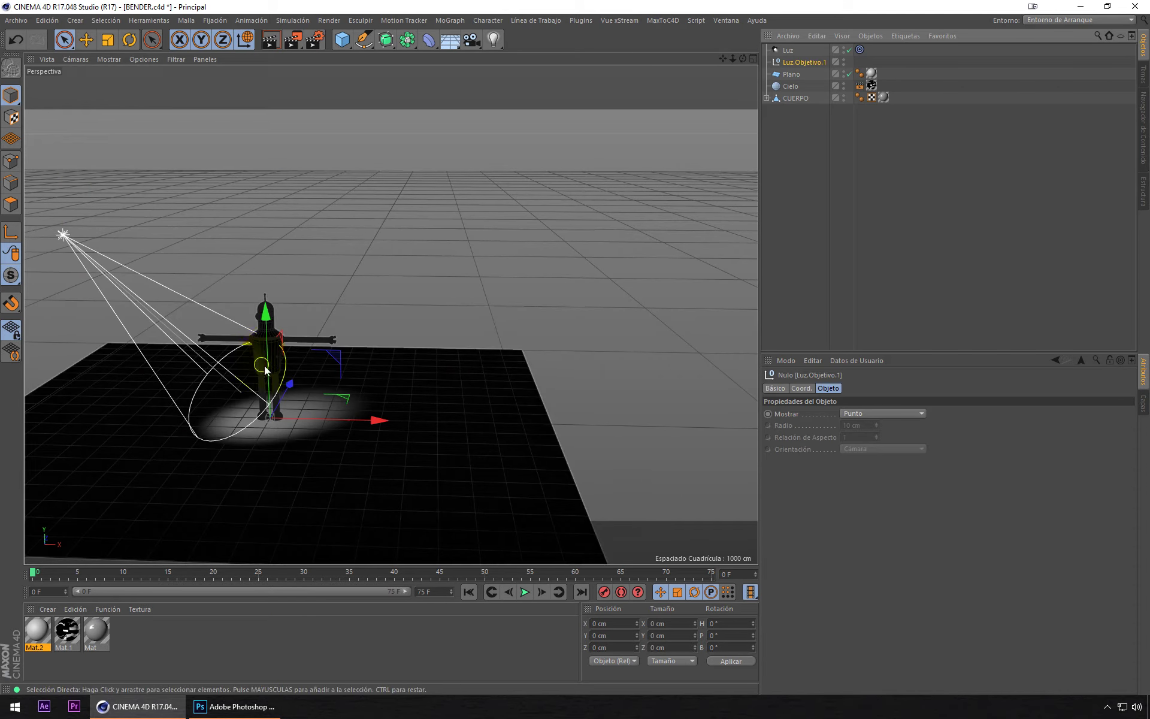
{"action": "mouse_move", "coordinate": [265, 370]}
{"action": "left_mouse_down"}
{"action": "mouse_move", "coordinate": [268, 289]}
{"action": "mouse_move", "coordinate": [274, 332]}
{"action": "left_mouse_up"}
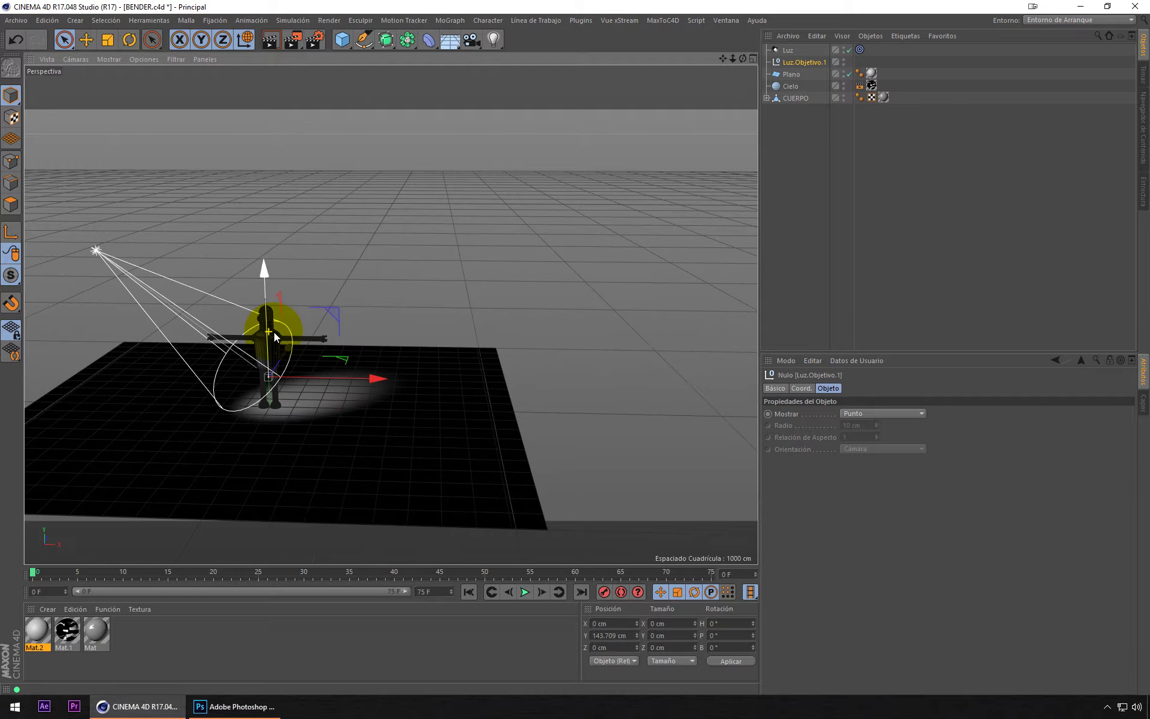
{"action": "middle_click", "coordinate": [360, 299]}
{"action": "scroll", "coordinate": [492, 227], "scroll_direction": "down", "scroll_amount": 3}
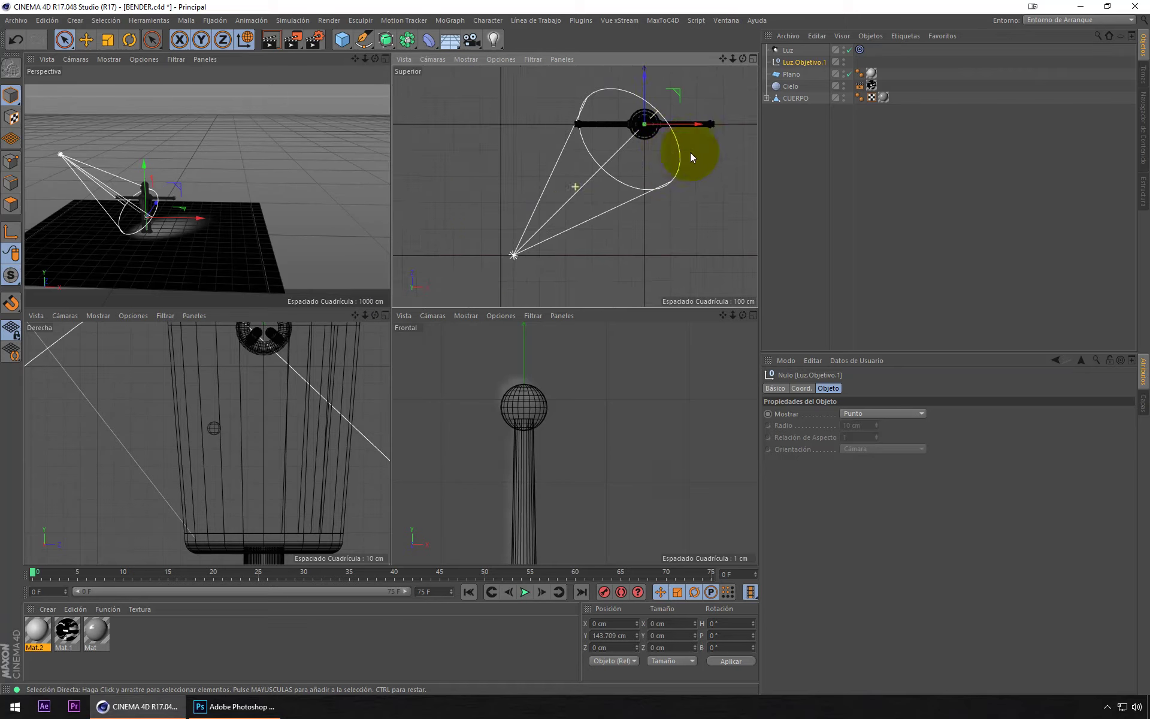
Step: Widen Luz's cone and raise it higher above Bender
{"action": "mouse_move", "coordinate": [691, 152]}
{"action": "left_mouse_down"}
{"action": "mouse_move", "coordinate": [531, 257]}
{"action": "mouse_move", "coordinate": [570, 226]}
{"action": "left_mouse_up"}
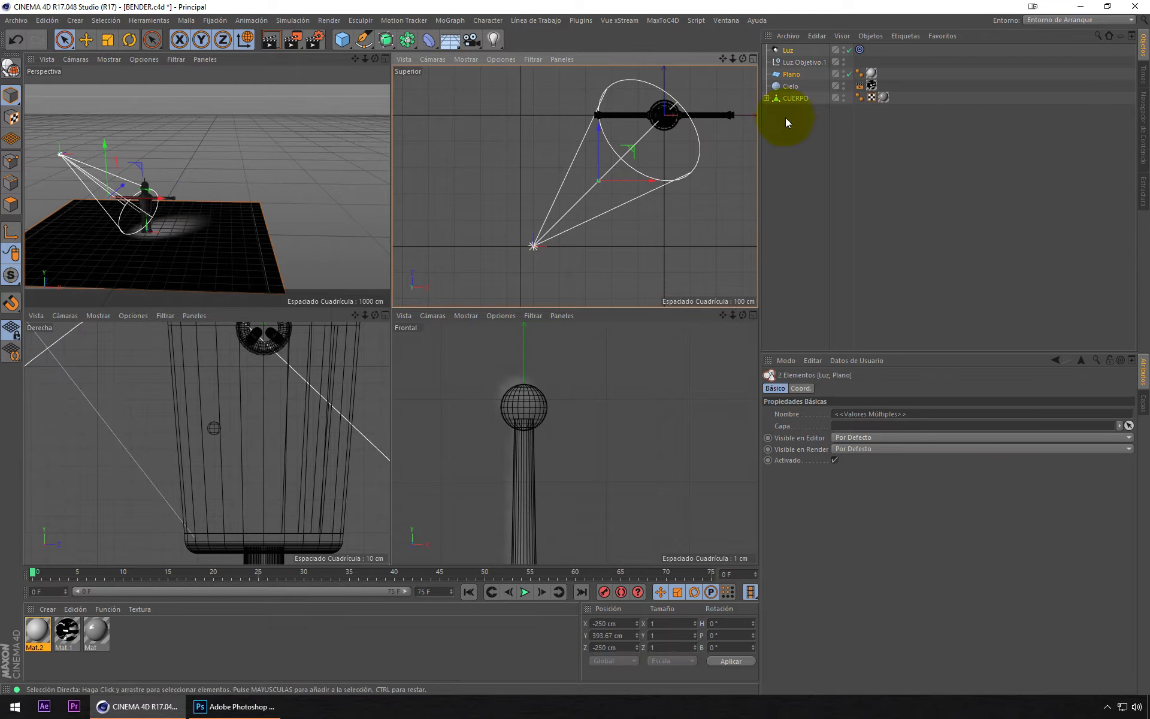
{"action": "left_click", "coordinate": [788, 50]}
{"action": "scroll", "coordinate": [539, 413], "scroll_direction": "down", "scroll_amount": 3}
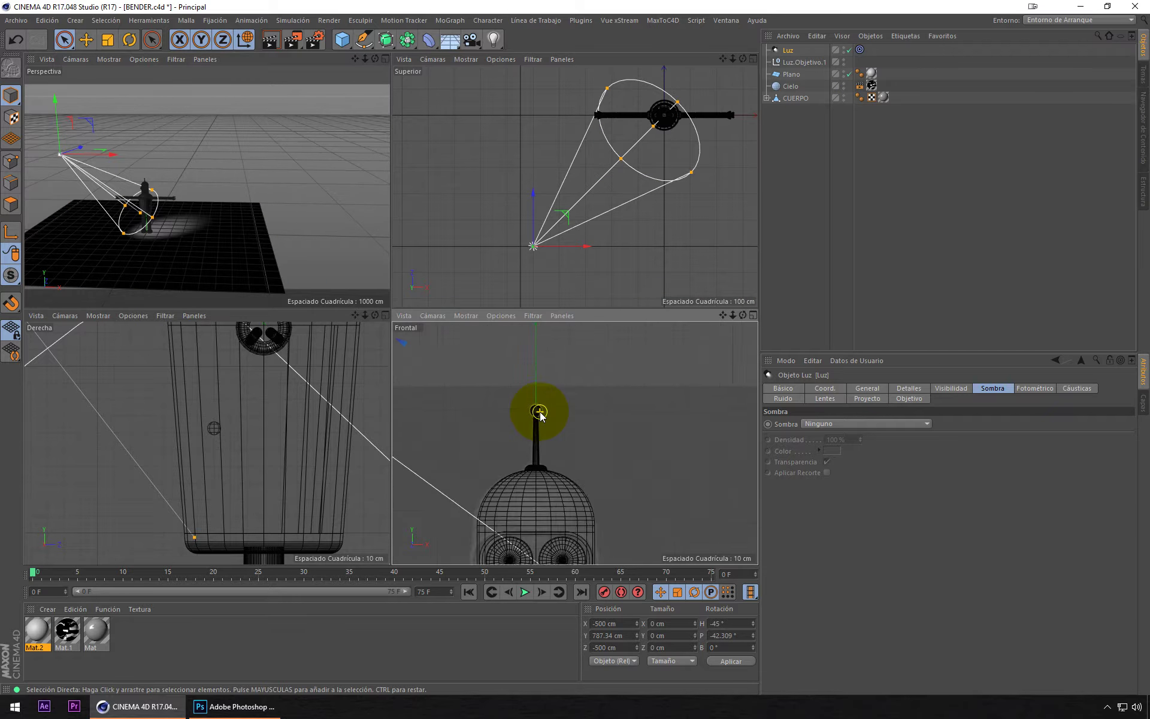
{"action": "scroll", "coordinate": [539, 412], "scroll_direction": "down", "scroll_amount": 5}
{"action": "middle_click_drag", "start_coordinate": [539, 412], "coordinate": [590, 442], "text": "alt"}
{"action": "left_click_drag", "start_coordinate": [617, 475], "coordinate": [628, 475]}
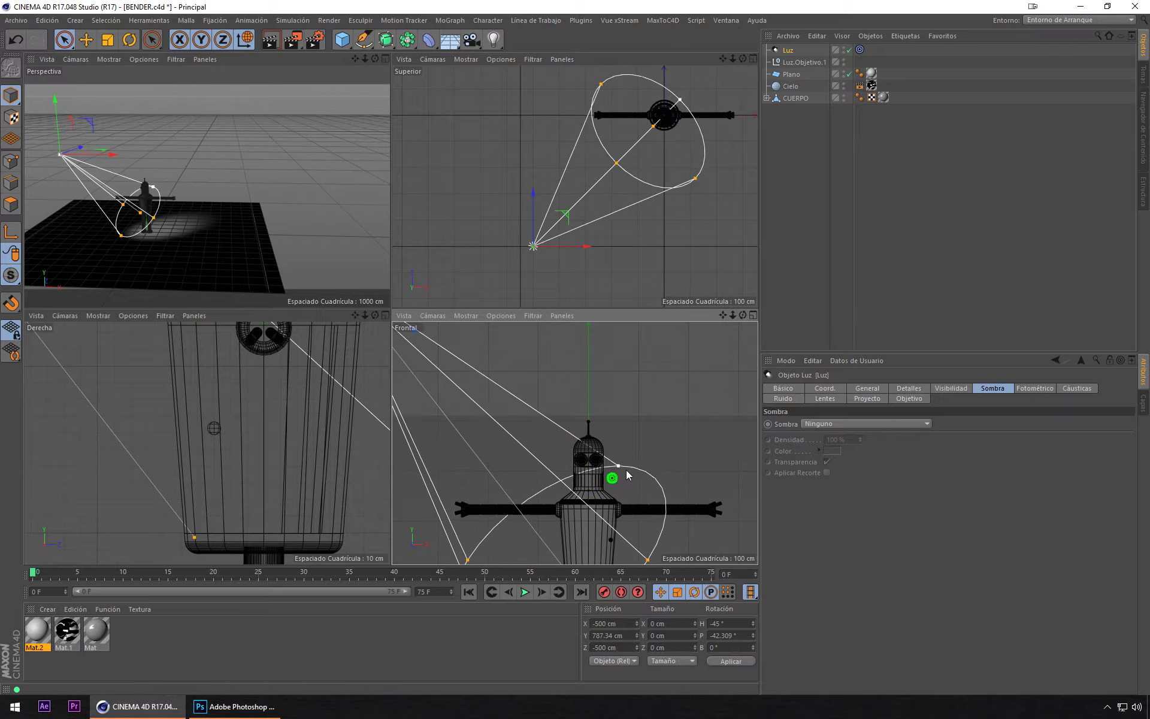
{"action": "scroll", "coordinate": [627, 475], "scroll_direction": "down", "scroll_amount": 4}
{"action": "left_click_drag", "start_coordinate": [552, 402], "coordinate": [540, 352]}
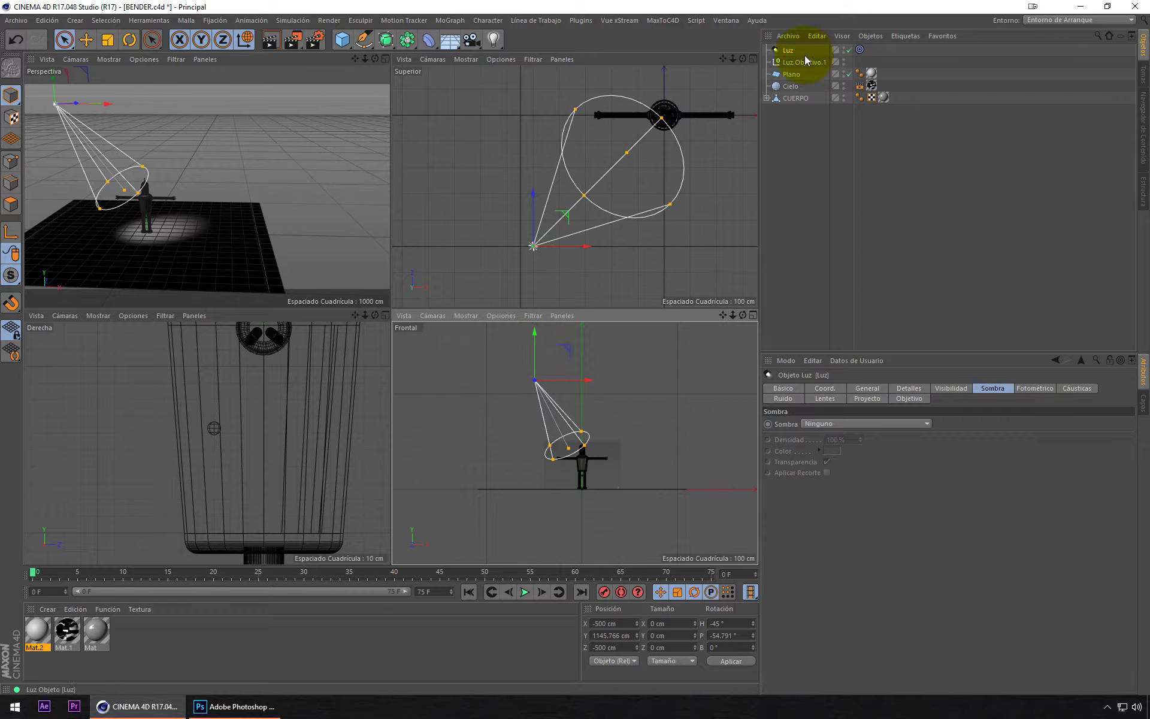
Step: Duplicate the spotlight into Luz.1 and Luz.2 placed around Bender
{"action": "middle_click_drag", "start_coordinate": [665, 186], "coordinate": [559, 181]}
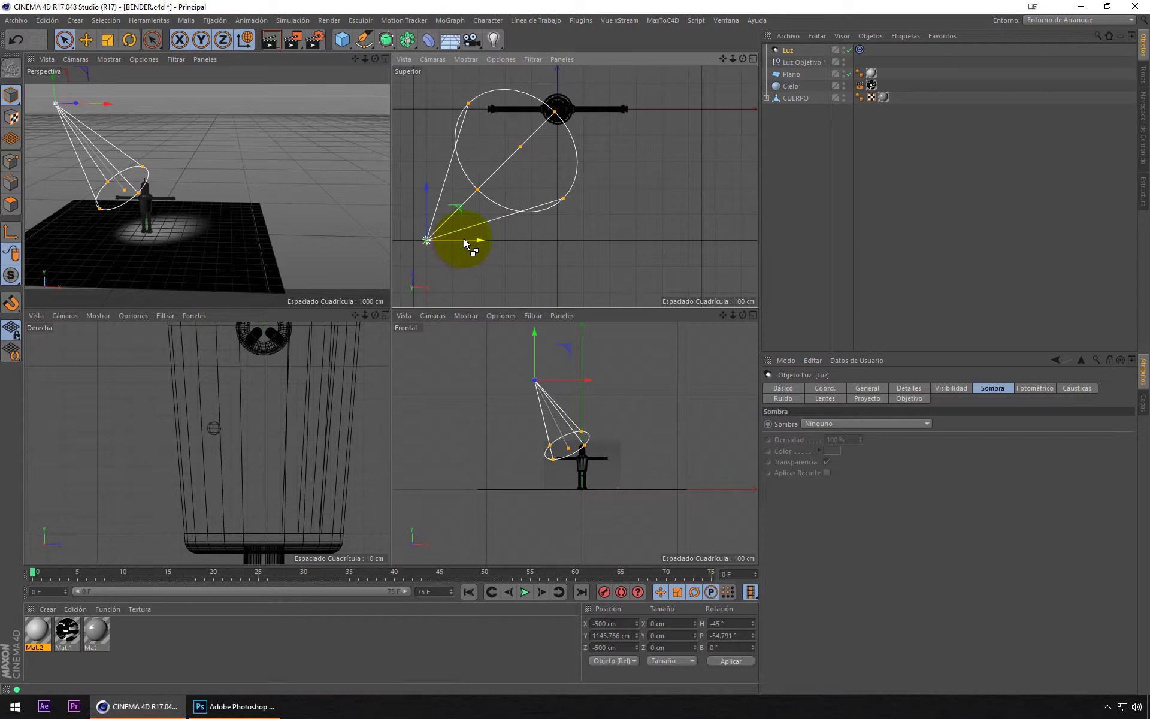
{"action": "left_click_drag", "start_coordinate": [464, 242], "coordinate": [830, 250], "text": "ctrl"}
{"action": "scroll", "coordinate": [415, 229], "scroll_direction": "down", "scroll_amount": 3}
{"action": "scroll", "coordinate": [591, 238], "scroll_direction": "down", "scroll_amount": 3}
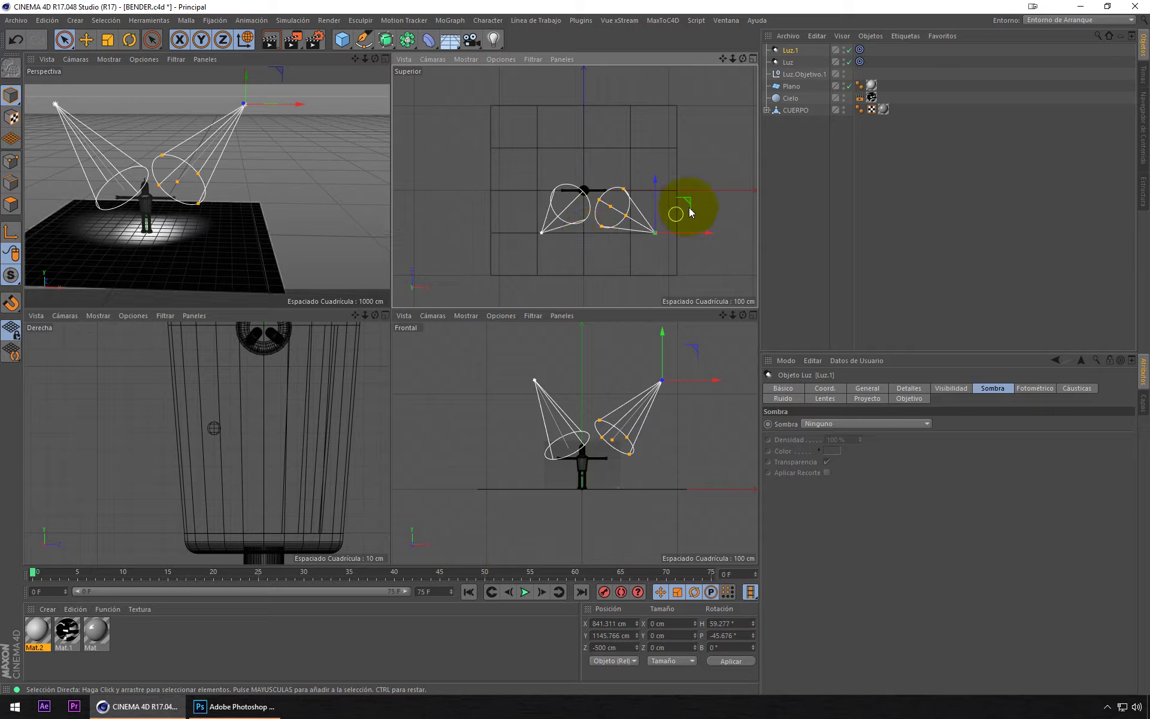
{"action": "left_click_drag", "start_coordinate": [689, 203], "coordinate": [620, 73], "text": "ctrl"}
Step: Return to a single perspective view and render Bender from the front
{"action": "middle_click", "coordinate": [247, 185]}
{"action": "scroll", "coordinate": [268, 321], "scroll_direction": "up", "scroll_amount": 3}
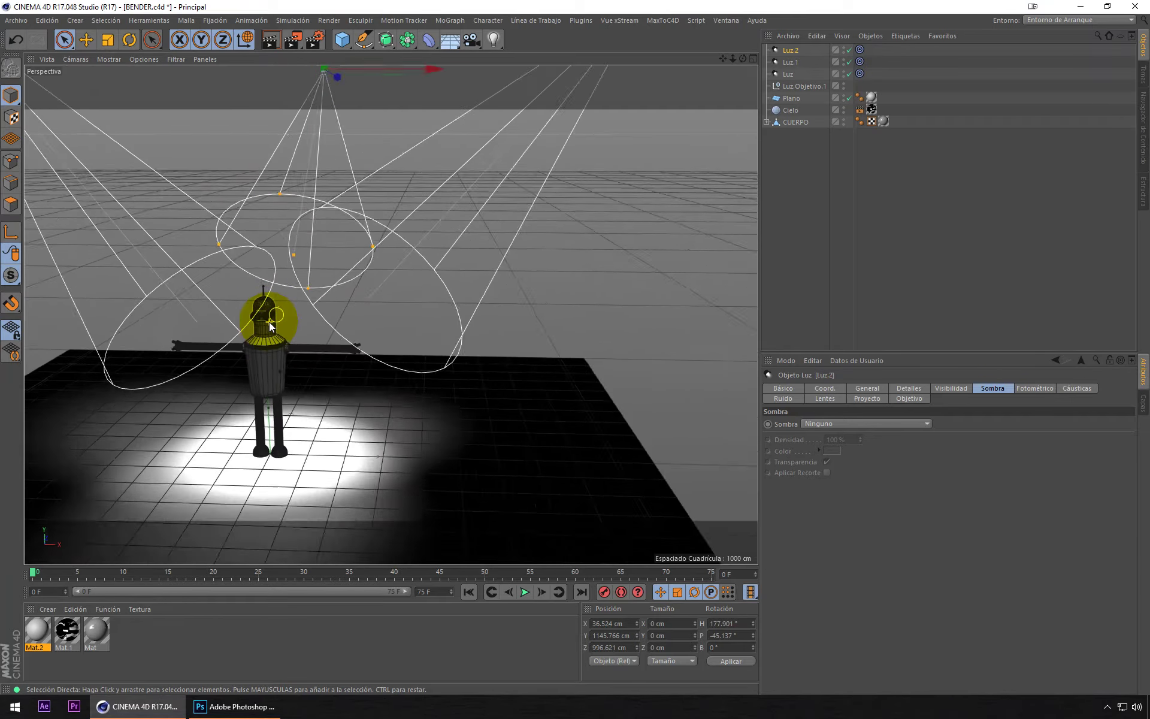
{"action": "scroll", "coordinate": [269, 322], "scroll_direction": "up", "scroll_amount": 3}
{"action": "mouse_move", "coordinate": [269, 322]}
{"action": "left_mouse_down", "text": "alt"}
{"action": "mouse_move", "coordinate": [456, 298]}
{"action": "mouse_move", "coordinate": [437, 310]}
{"action": "mouse_move", "coordinate": [446, 291]}
{"action": "left_mouse_up", "text": "alt"}
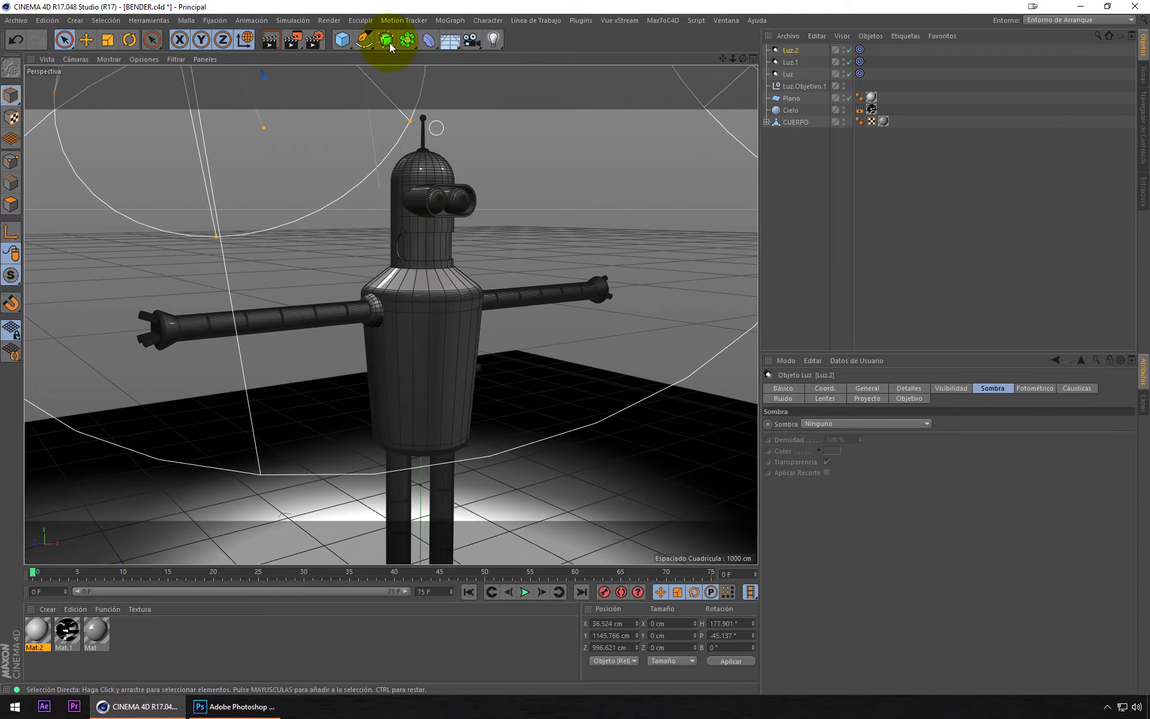
{"action": "left_click", "coordinate": [273, 40]}
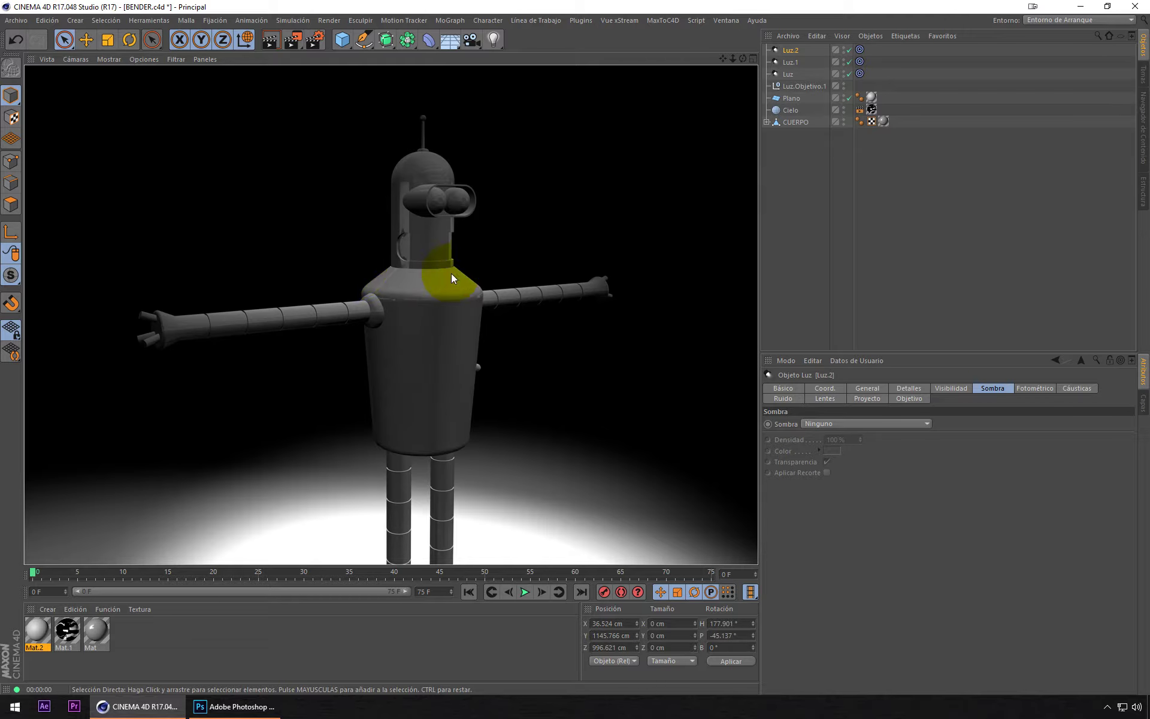
Step: Lighten the Mat material's colour value from 60% to 78% and test-render
{"action": "left_click", "coordinate": [92, 636]}
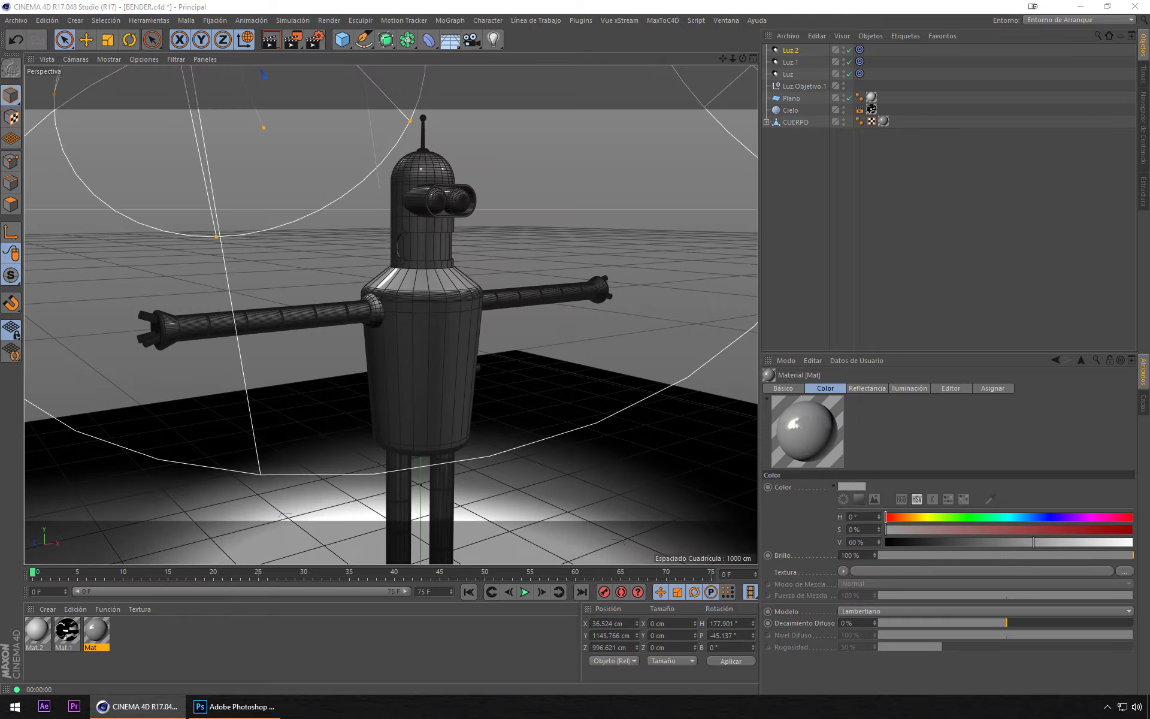
{"action": "double_click", "coordinate": [94, 632]}
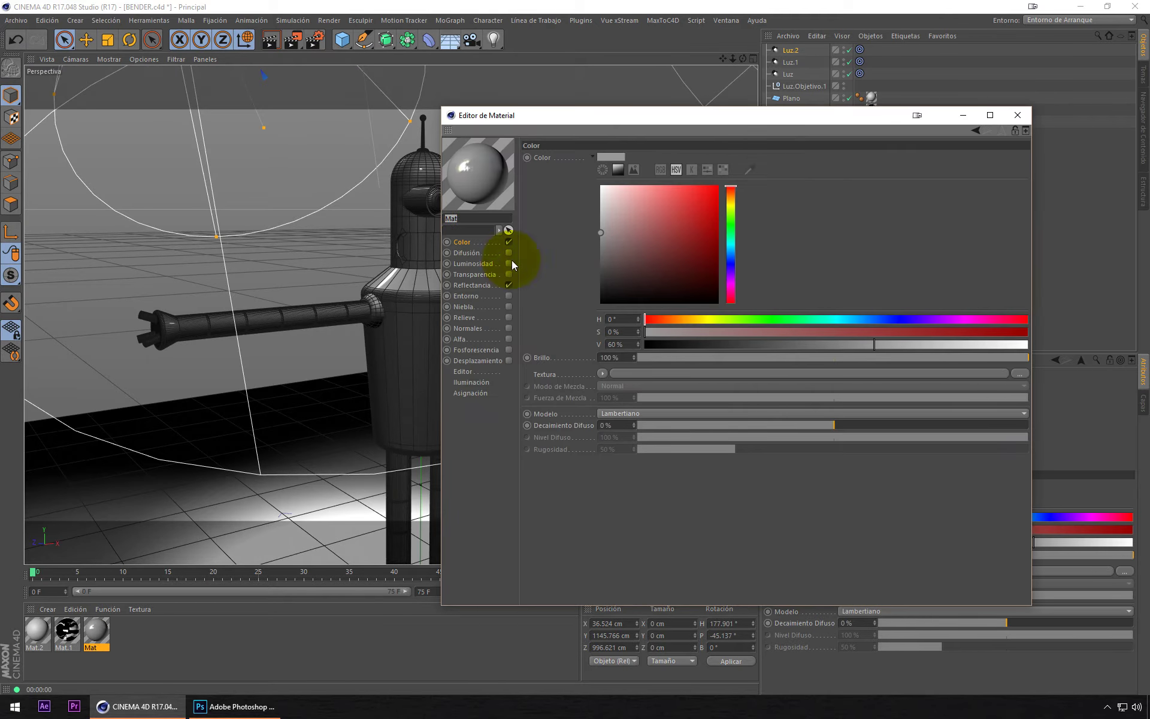
{"action": "left_click", "coordinate": [660, 332]}
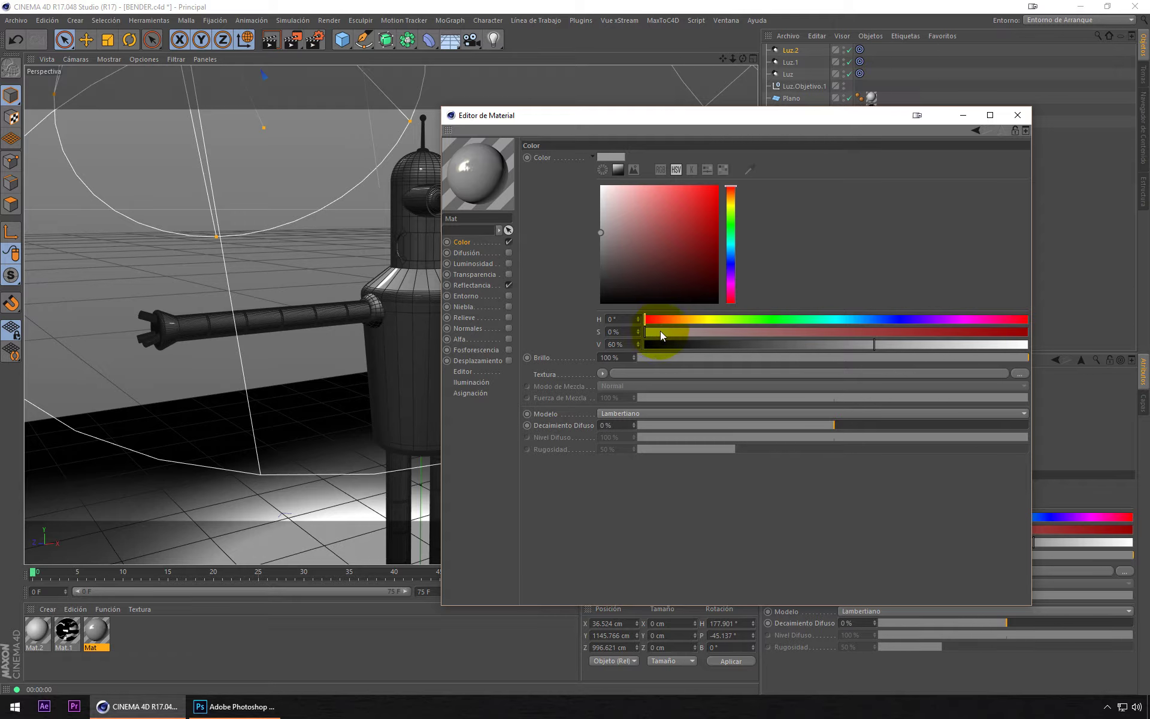
{"action": "left_click_drag", "start_coordinate": [877, 345], "coordinate": [932, 345]}
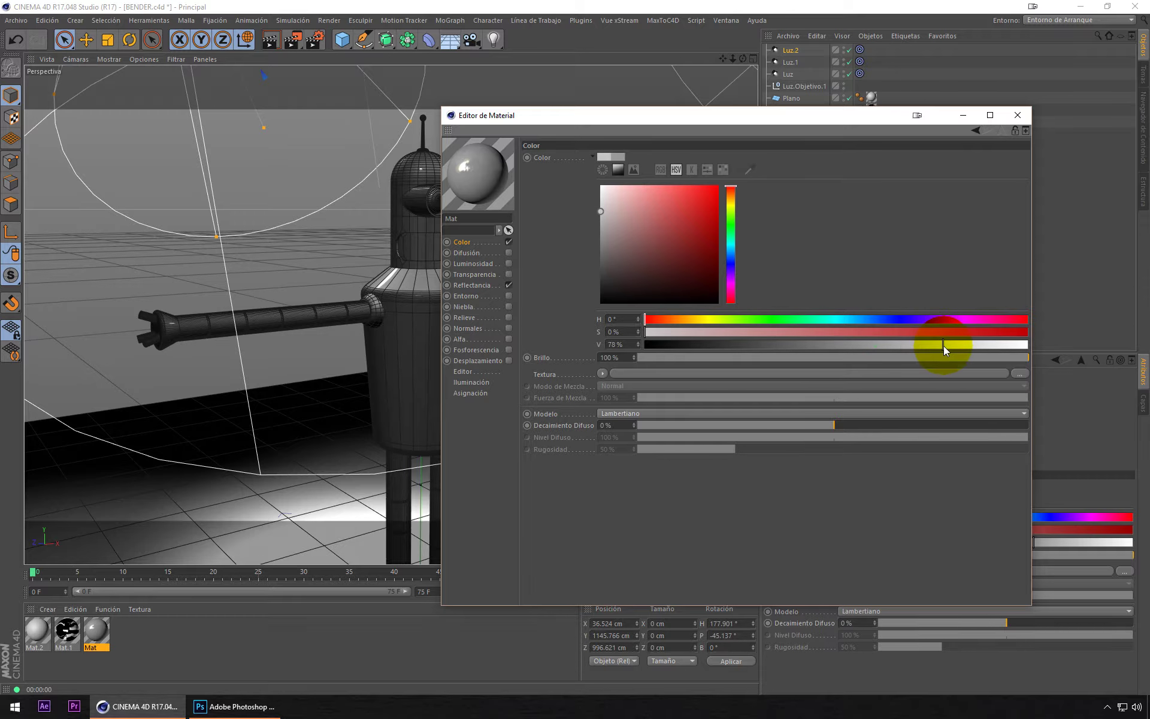
{"action": "left_click", "coordinate": [1017, 118]}
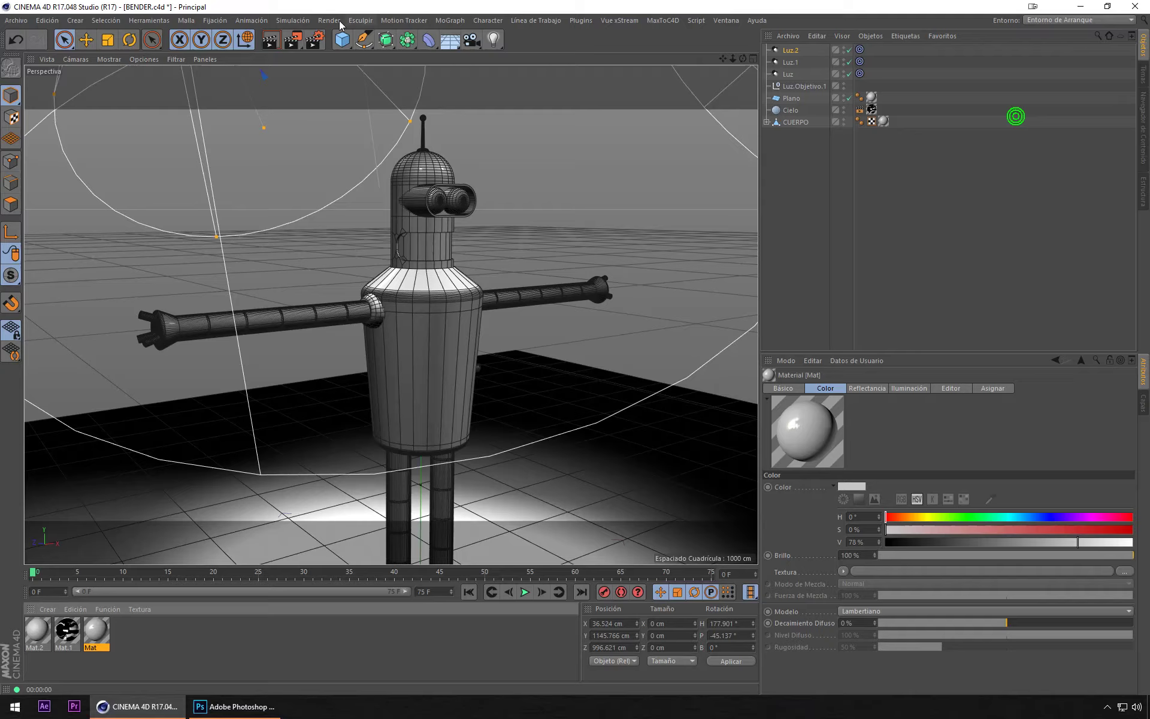
{"action": "left_click", "coordinate": [267, 43]}
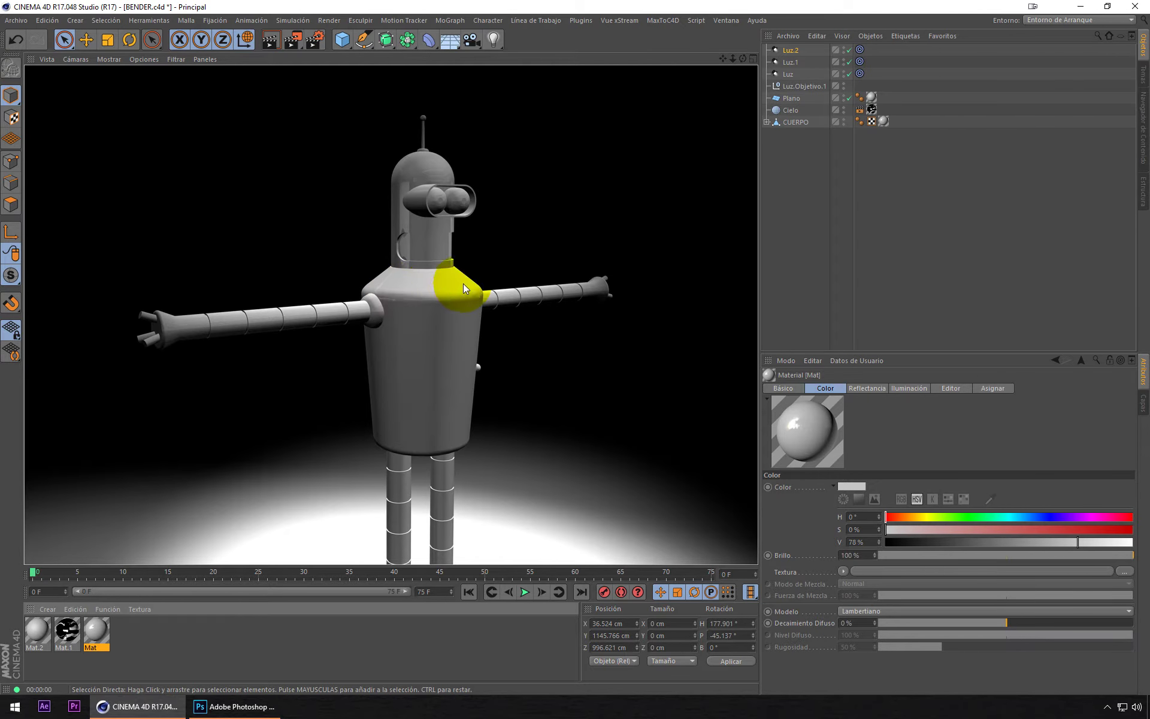
Step: Expand CUERPO > EXTREMIDADES and select the PIERNA legs object
{"action": "left_click_drag", "start_coordinate": [465, 289], "coordinate": [407, 303], "text": "alt"}
{"action": "left_click", "coordinate": [846, 111]}
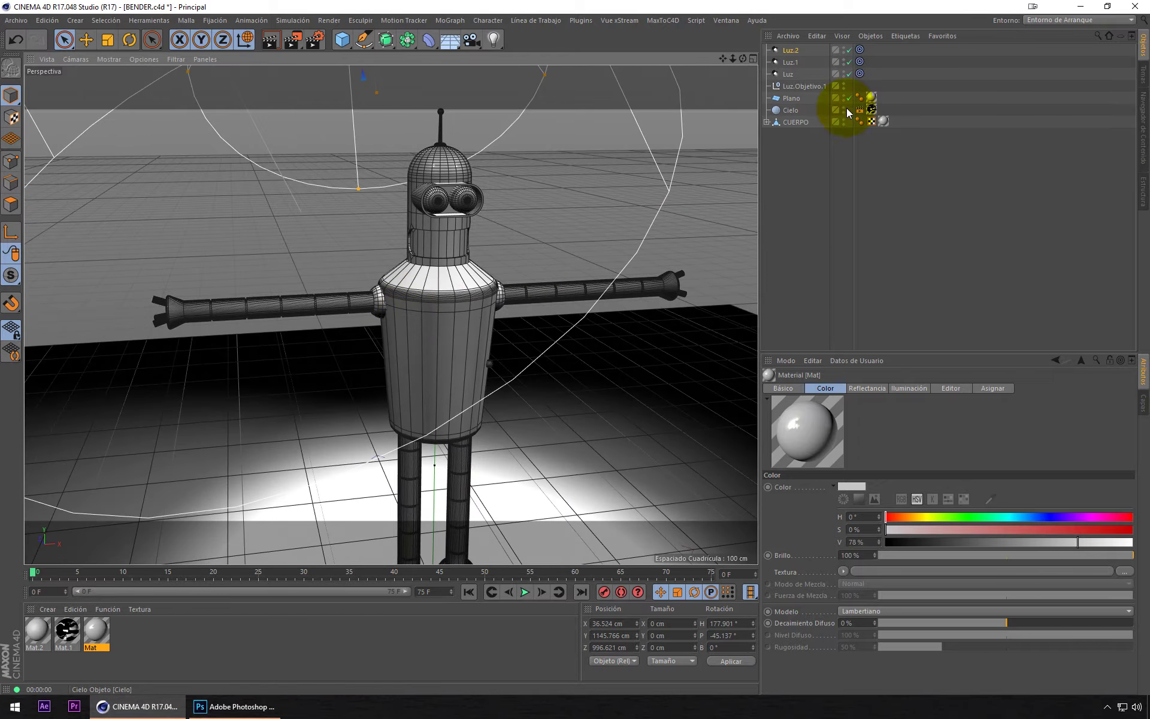
{"action": "left_click", "coordinate": [767, 123]}
{"action": "left_click", "coordinate": [773, 135]}
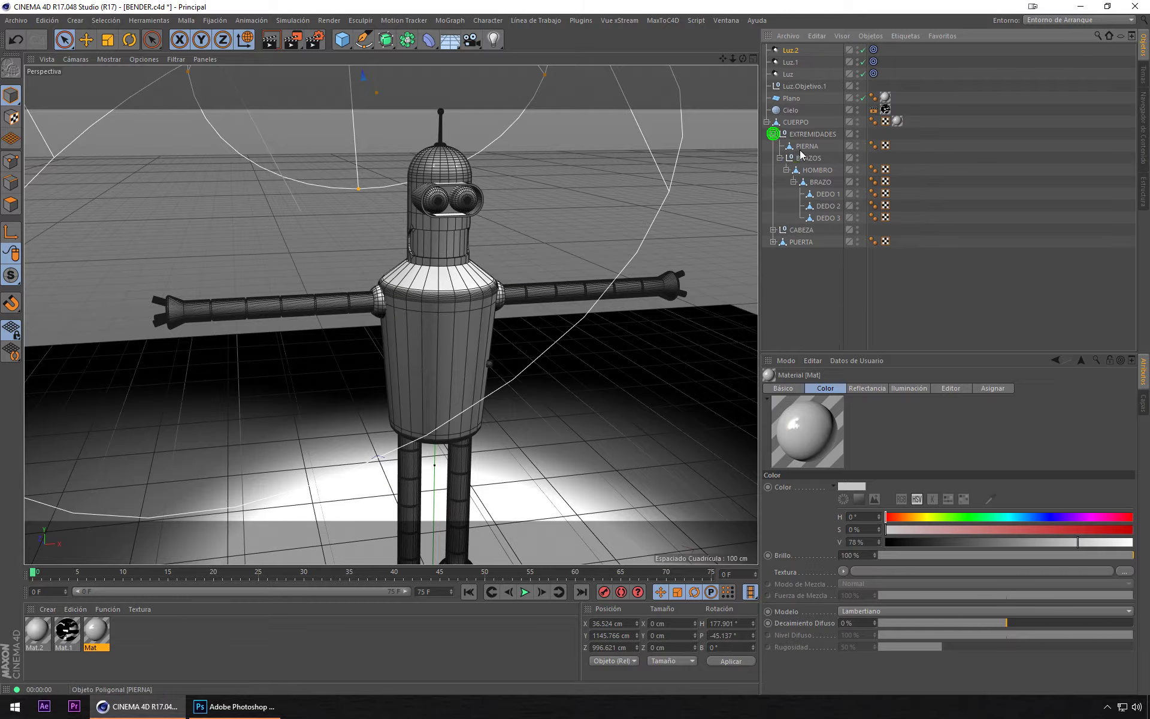
{"action": "left_click", "coordinate": [810, 158]}
{"action": "left_click", "coordinate": [807, 146]}
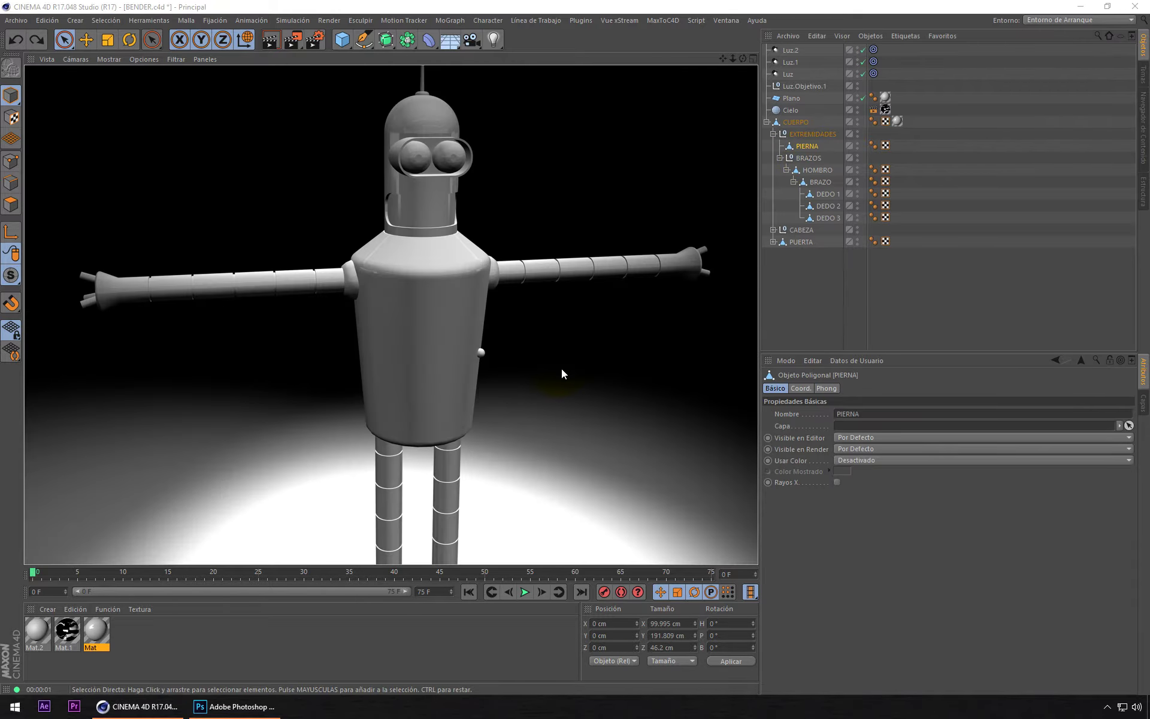
{"action": "left_click_drag", "start_coordinate": [562, 369], "coordinate": [506, 375], "text": "alt"}
{"action": "left_click_drag", "start_coordinate": [441, 326], "coordinate": [329, 488], "text": "alt"}
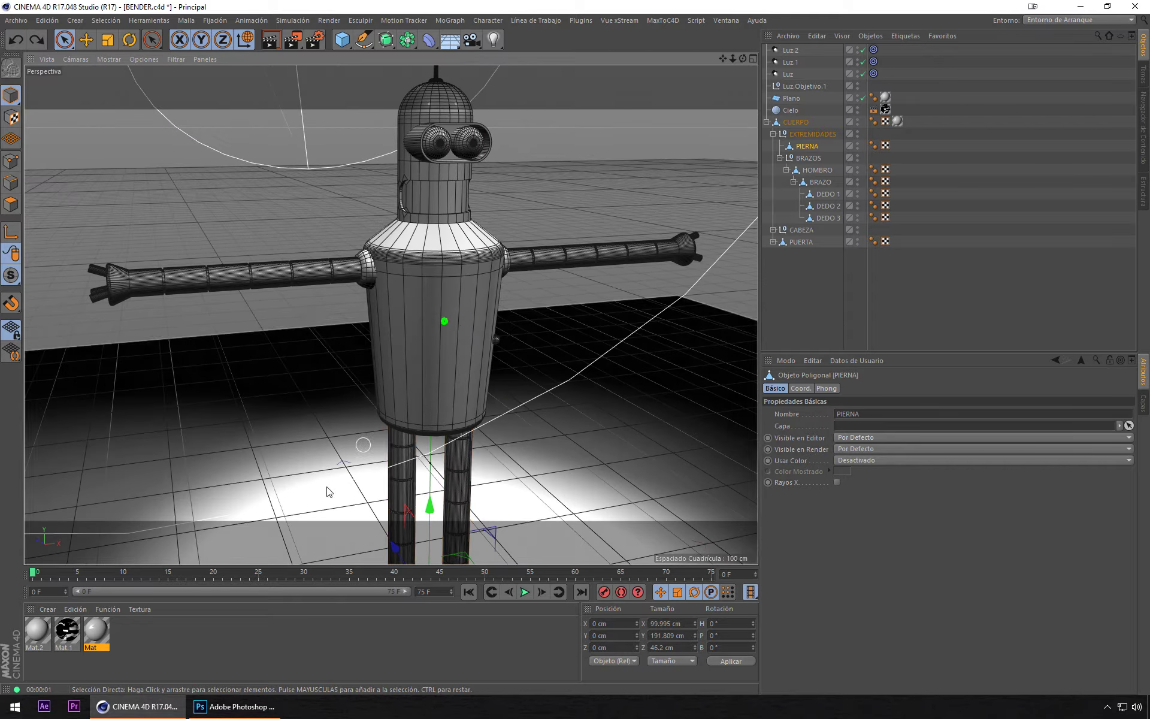
{"action": "left_click", "coordinate": [102, 626]}
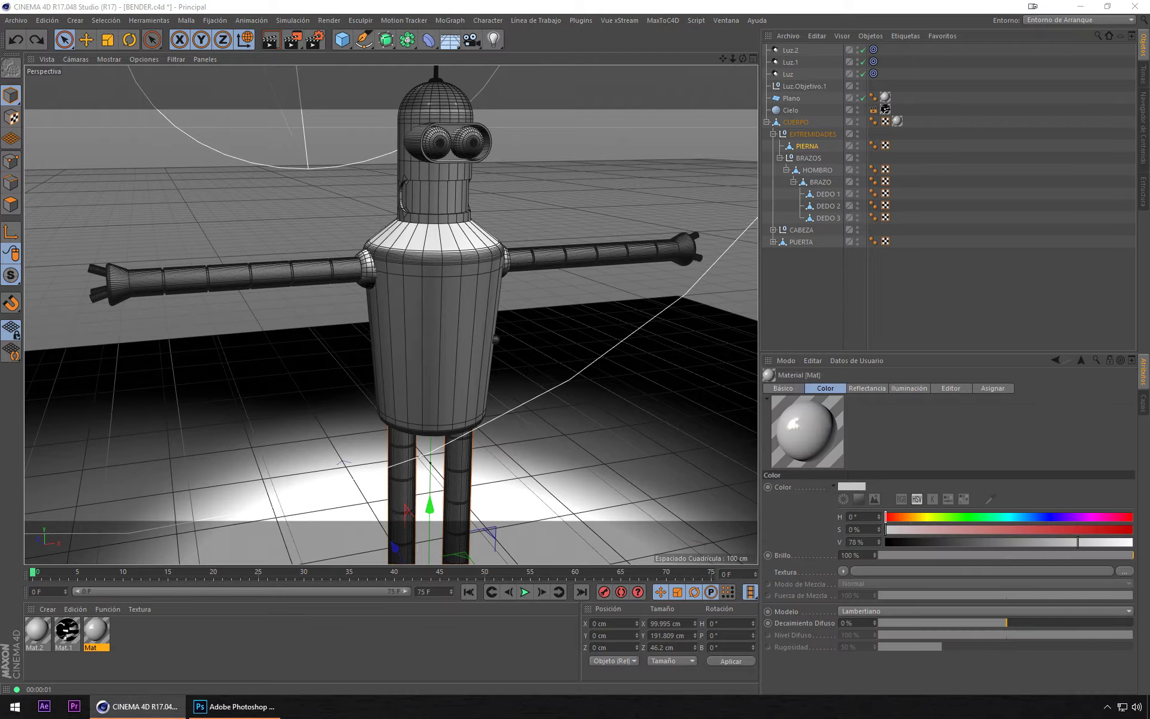
Step: Tint Mat bluish-grey with hue 220° and saturation 10%, then render a preview
{"action": "double_click", "coordinate": [96, 630]}
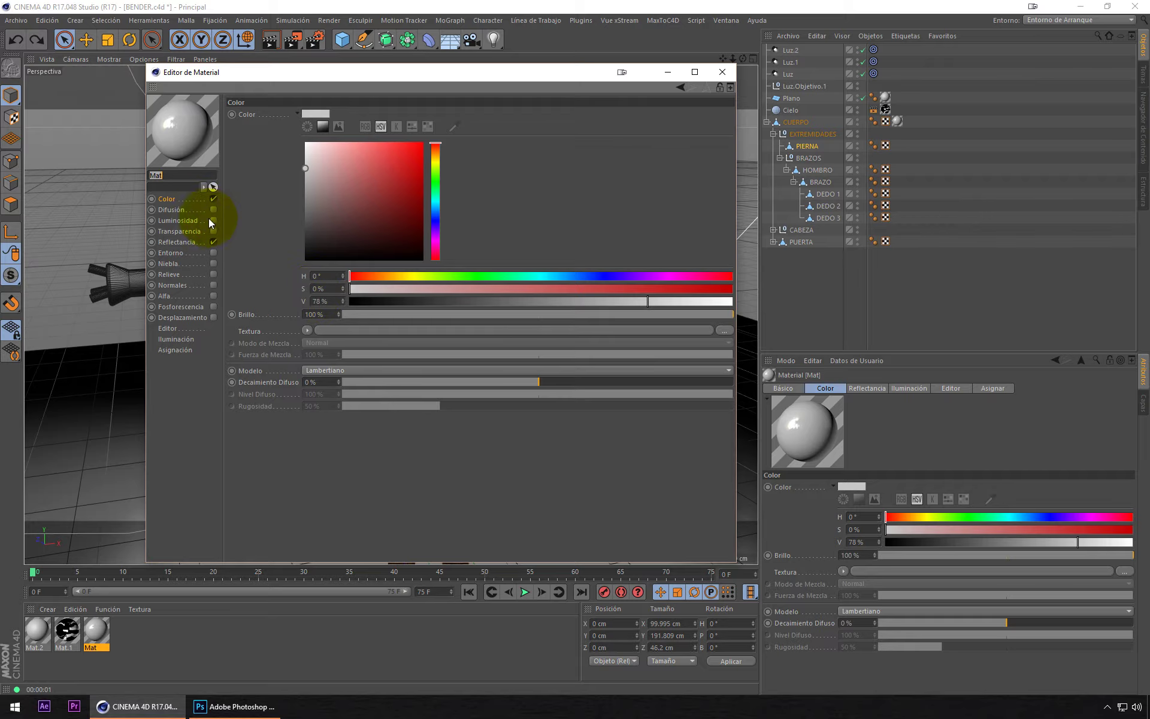
{"action": "left_click", "coordinate": [178, 199]}
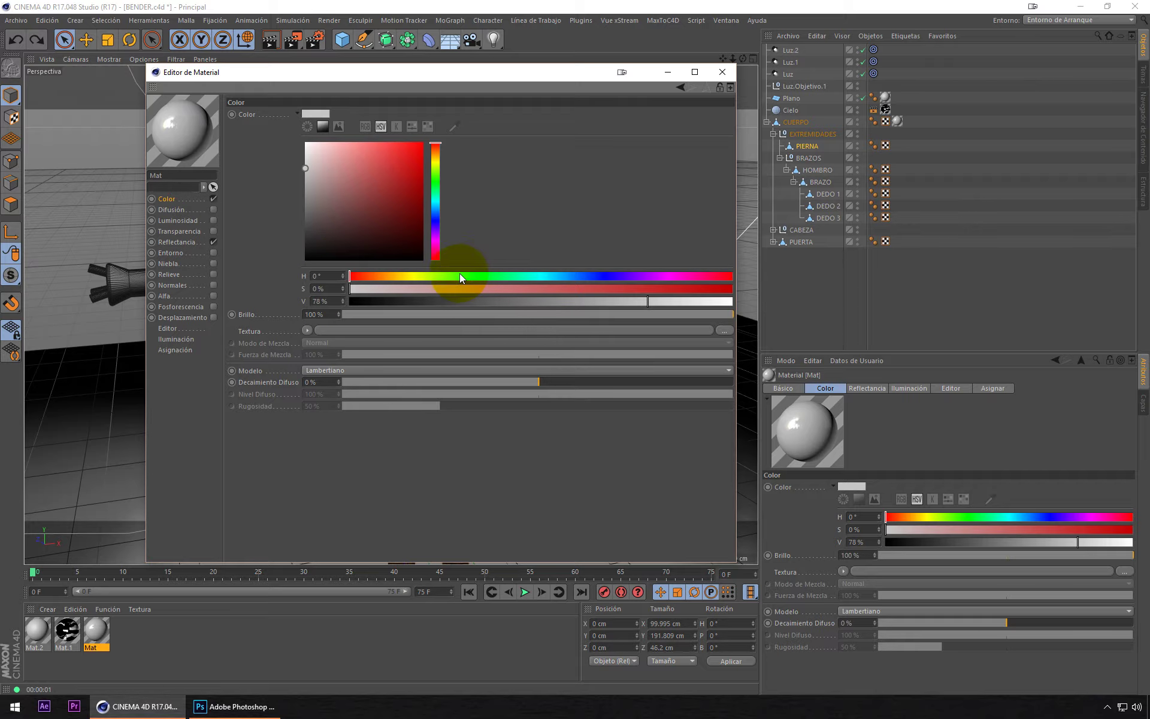
{"action": "left_click_drag", "start_coordinate": [460, 276], "coordinate": [577, 276]}
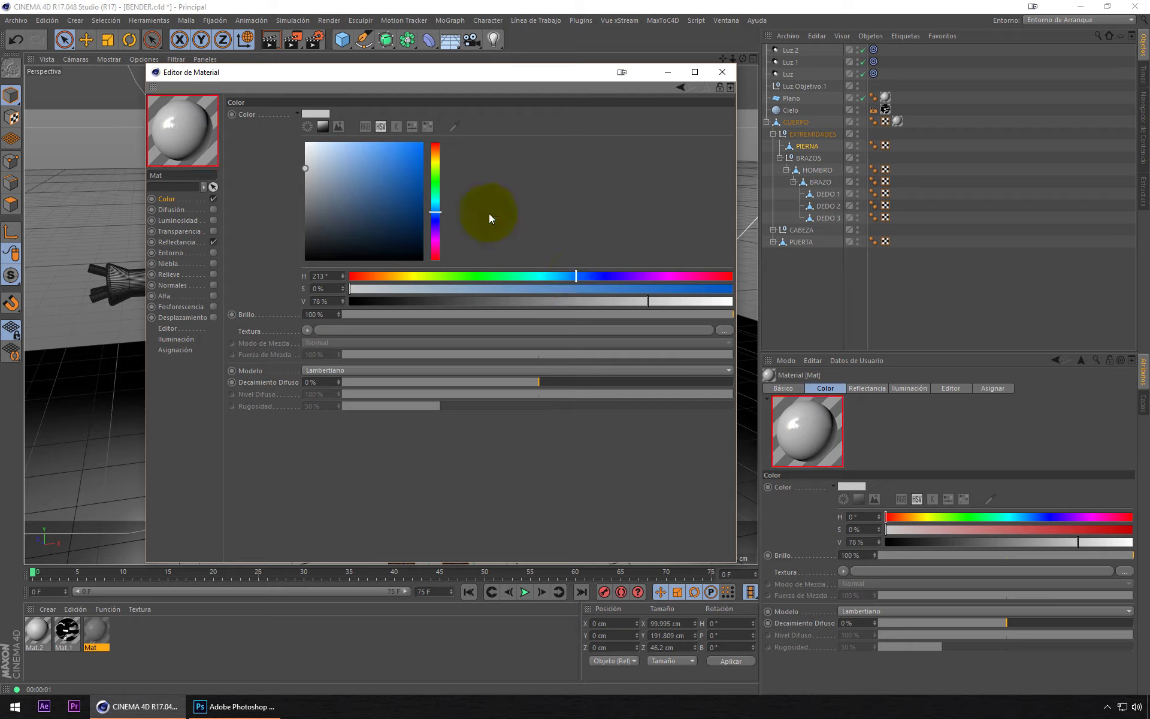
{"action": "left_click_drag", "start_coordinate": [371, 289], "coordinate": [387, 289]}
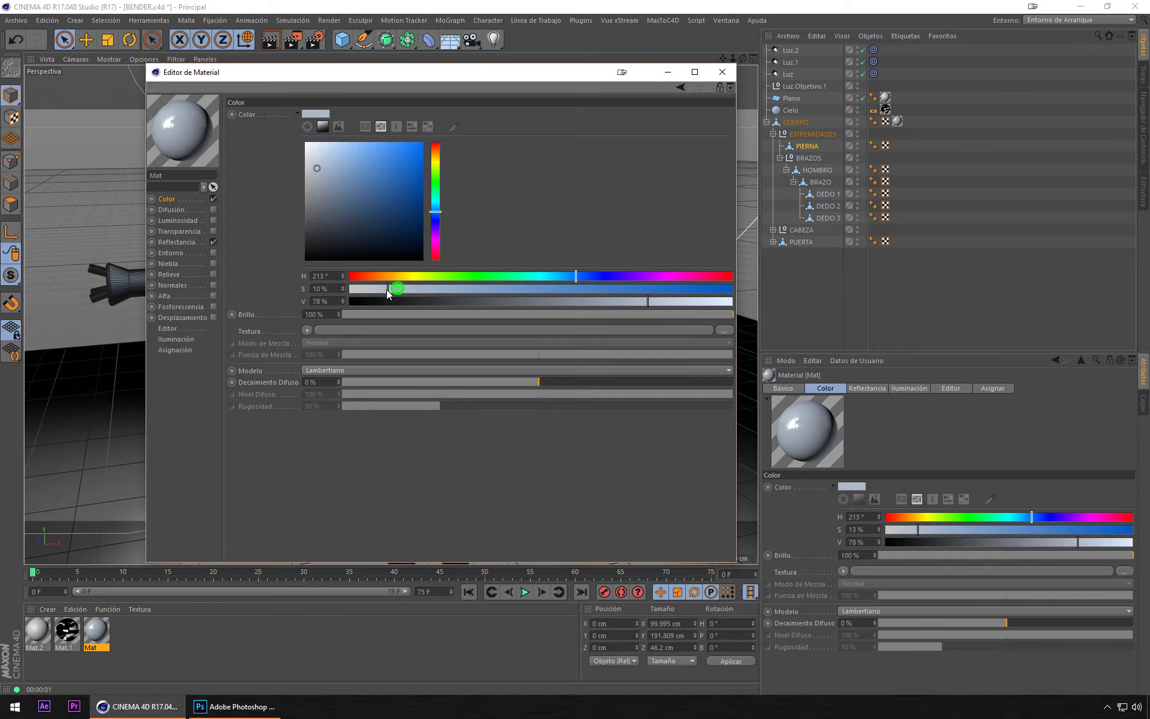
{"action": "left_click", "coordinate": [438, 213]}
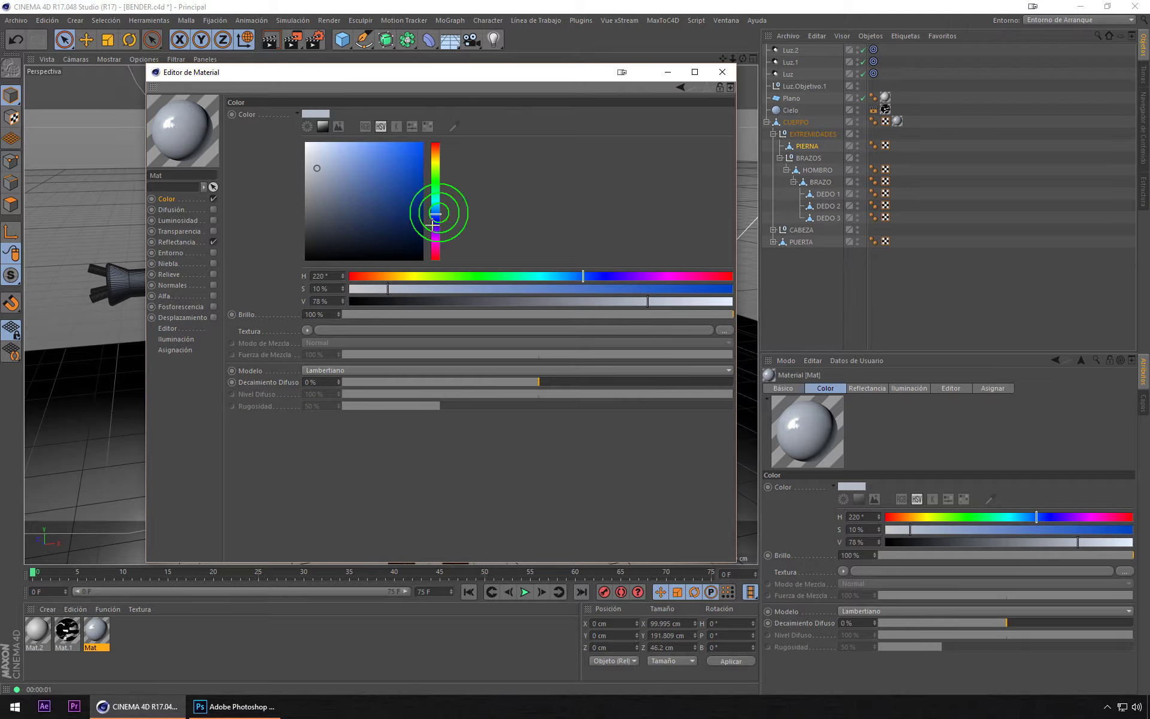
{"action": "left_click", "coordinate": [722, 72]}
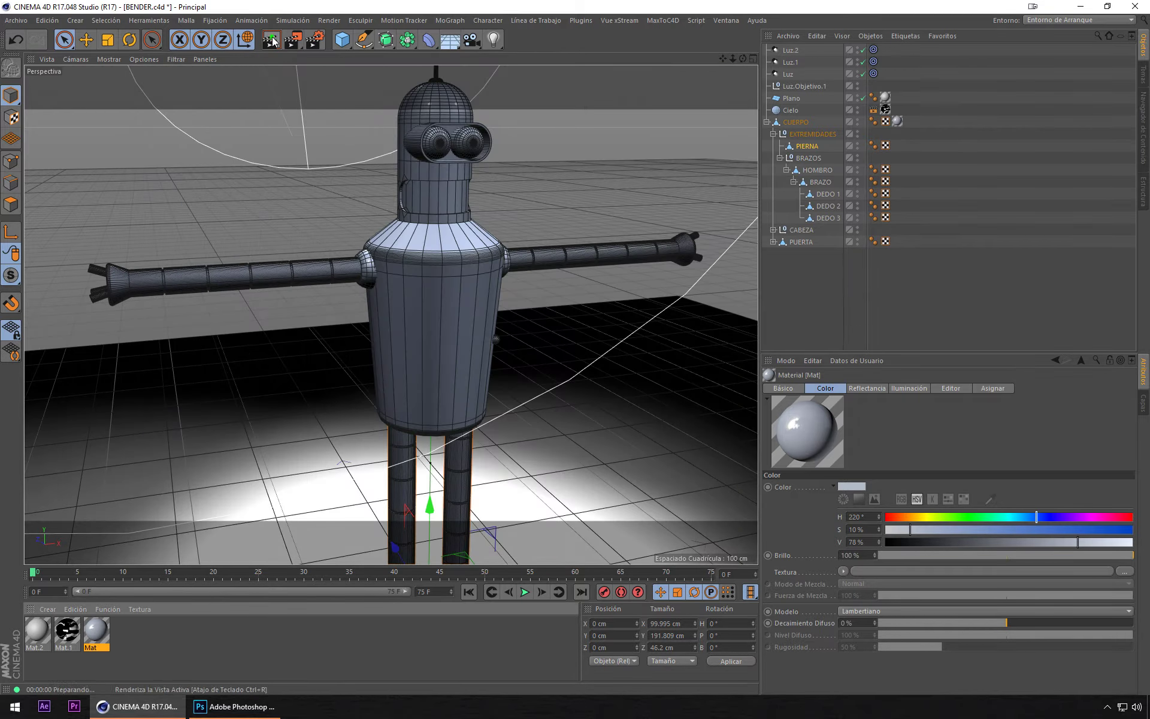
{"action": "left_click", "coordinate": [271, 40]}
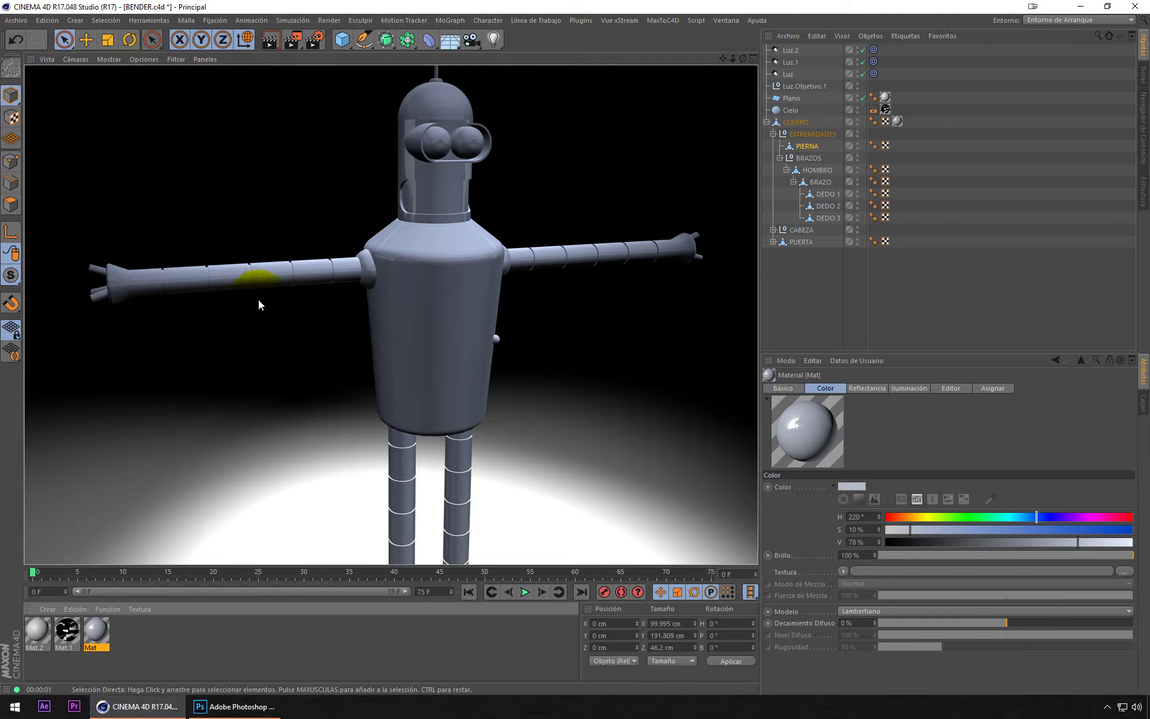
Step: Create a new material named NEGRO with colour value 0% (black)
{"action": "double_click", "coordinate": [182, 662]}
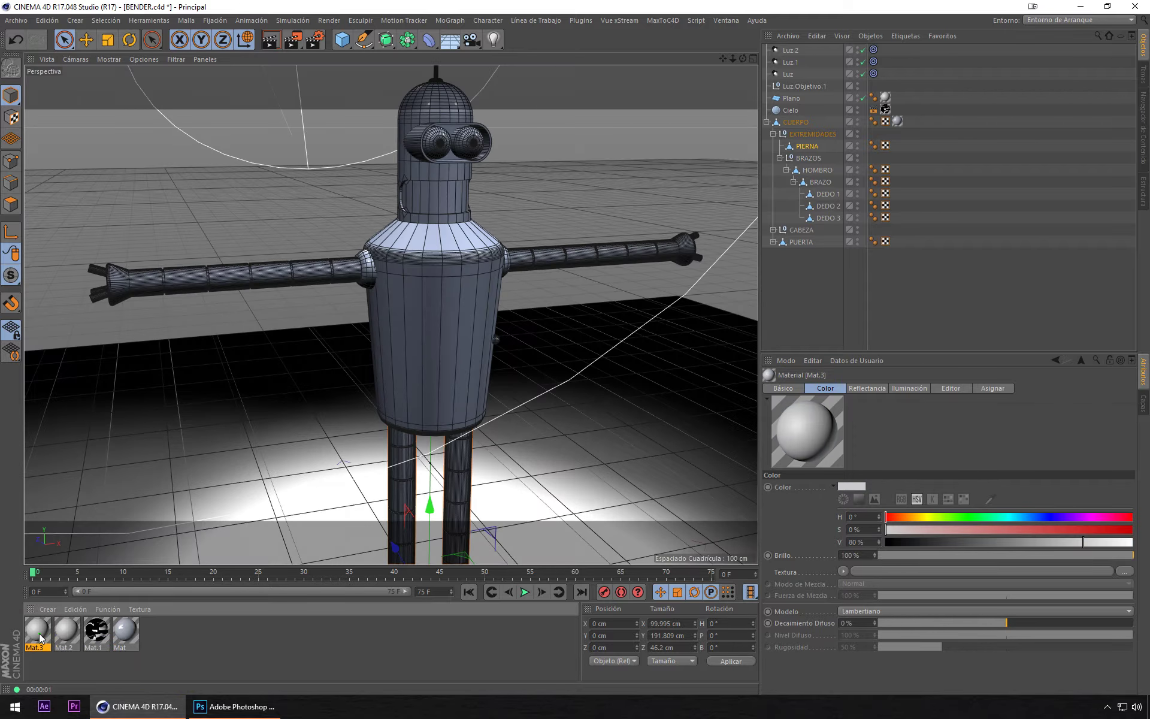
{"action": "double_click", "coordinate": [37, 630]}
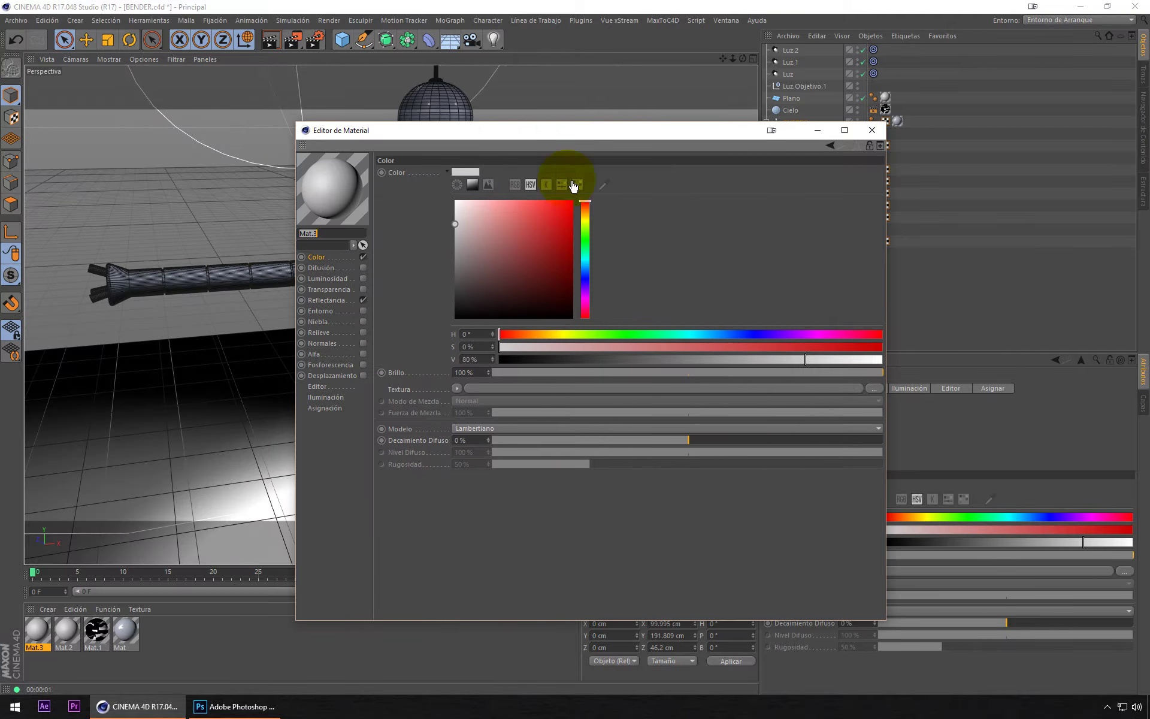
{"action": "double_click", "coordinate": [340, 233]}
{"action": "left_click_drag", "start_coordinate": [331, 237], "coordinate": [290, 234]}
{"action": "type", "text": "NEGRO"}
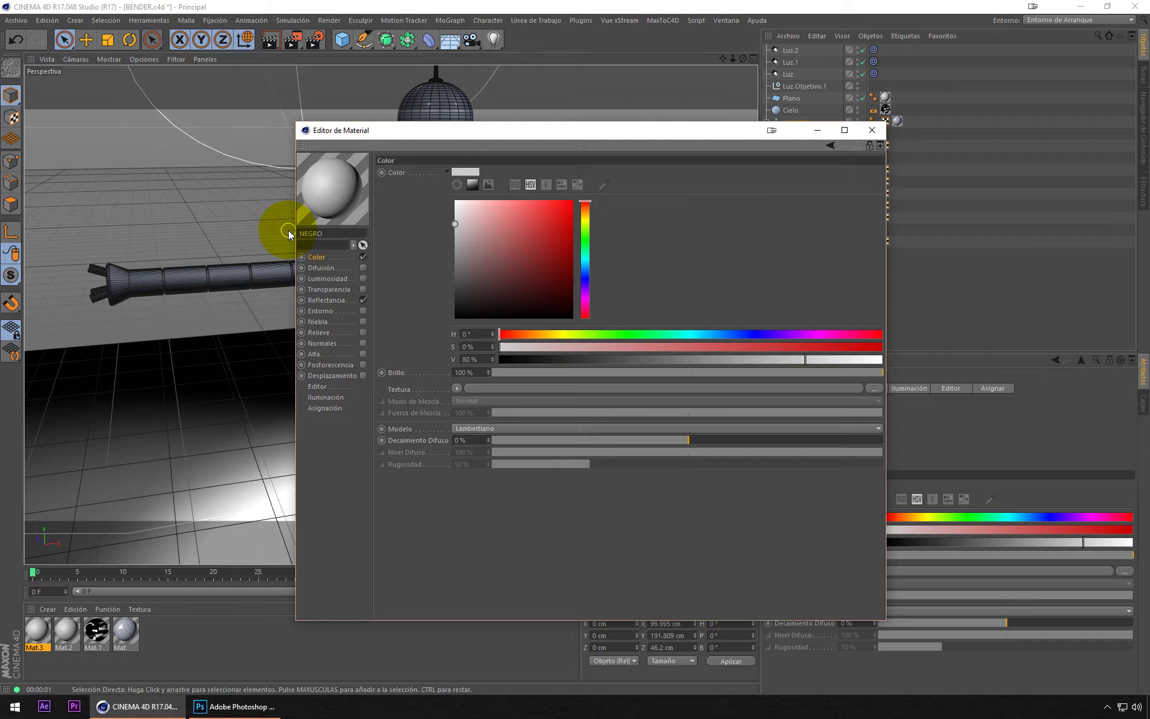
{"action": "key", "text": "Return"}
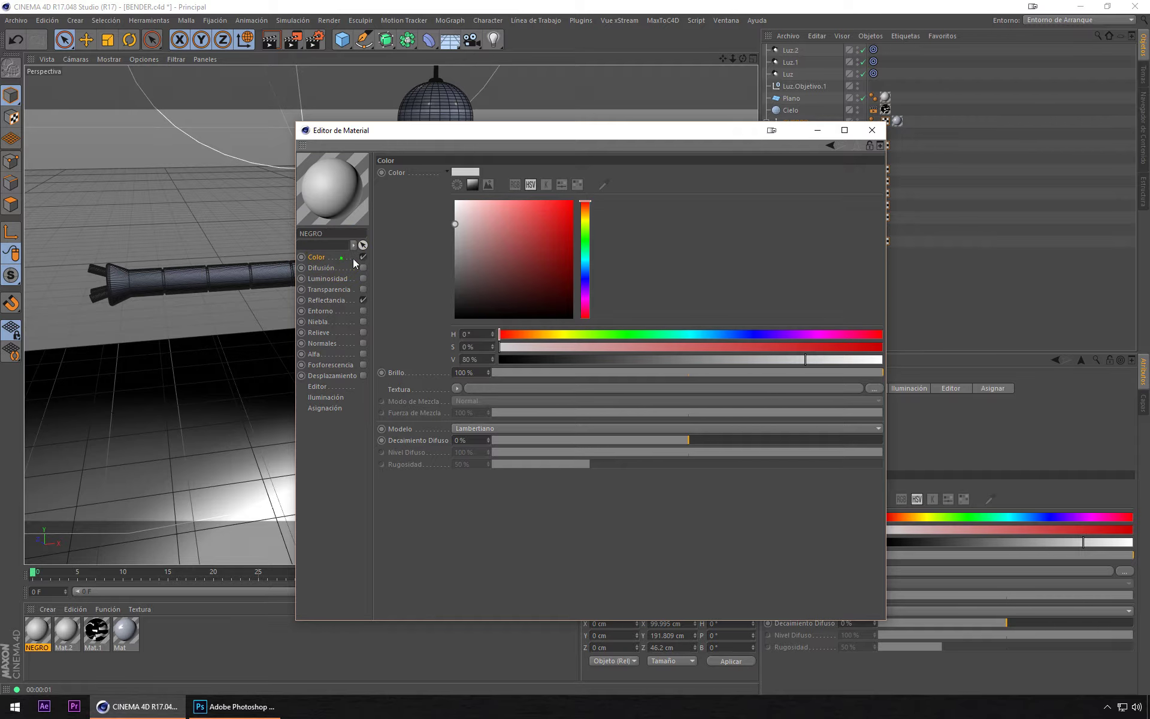
{"action": "left_click_drag", "start_coordinate": [465, 252], "coordinate": [451, 322]}
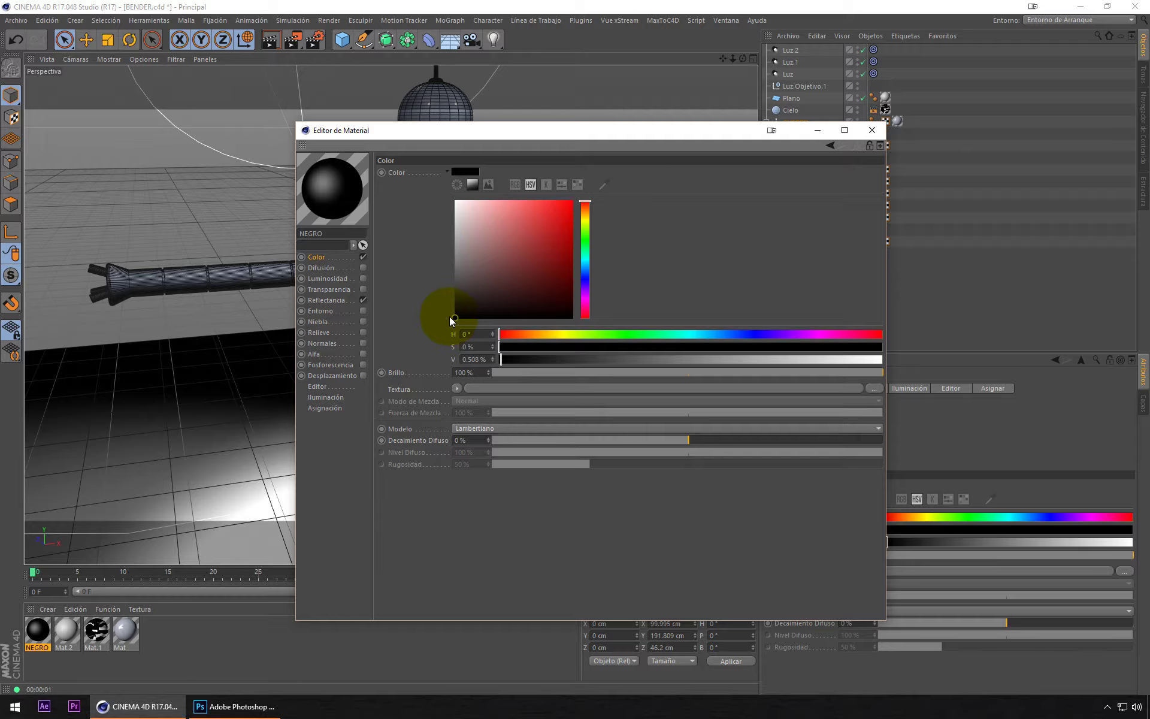
Step: Add a Reflexión (heredado) layer to NEGRO with 17% brightness
{"action": "left_click", "coordinate": [346, 302]}
{"action": "left_click", "coordinate": [409, 196]}
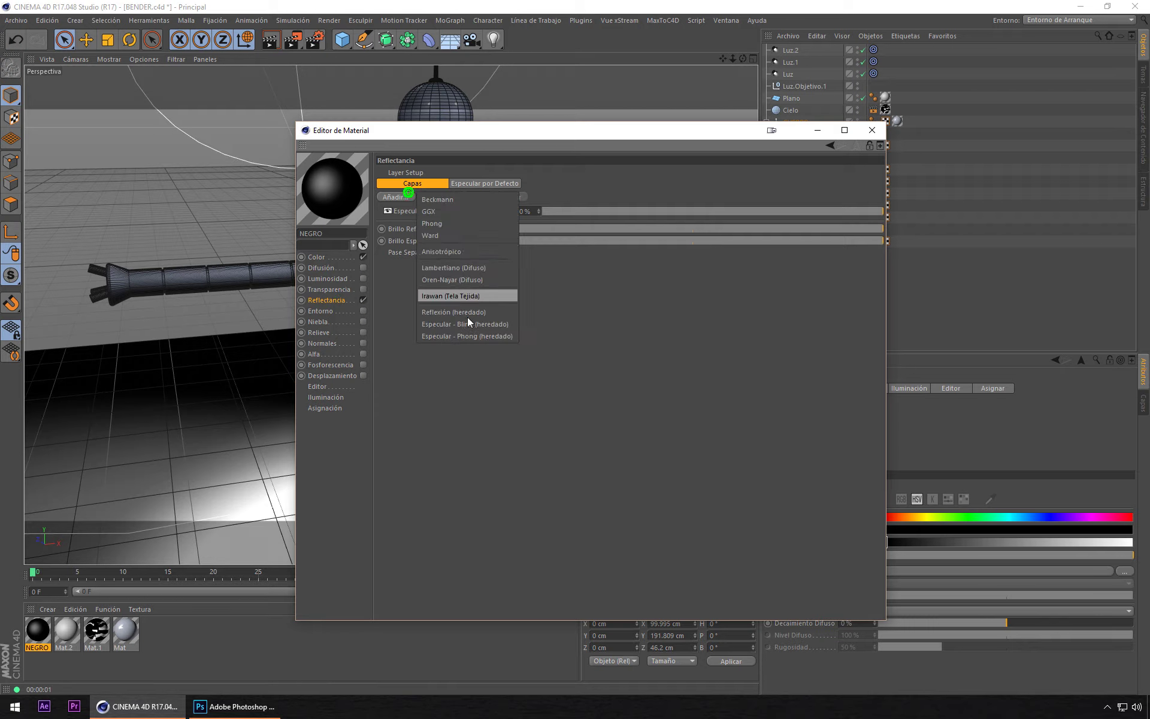
{"action": "left_click", "coordinate": [466, 311]}
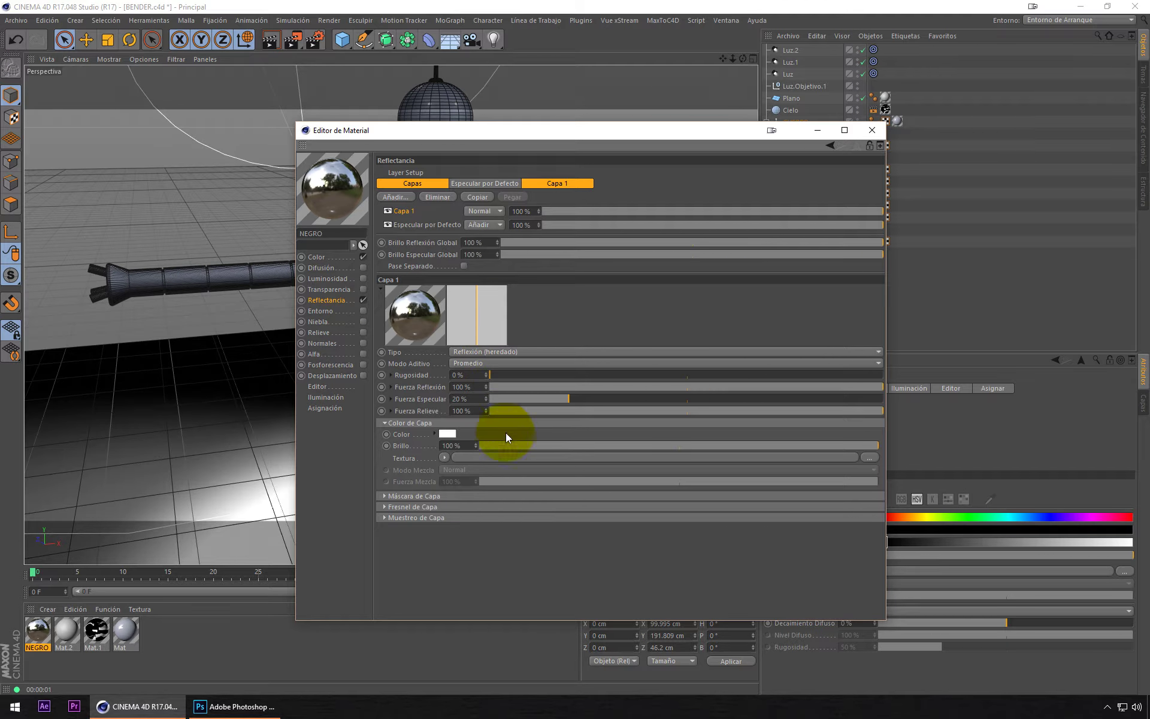
{"action": "left_click_drag", "start_coordinate": [506, 445], "coordinate": [548, 445]}
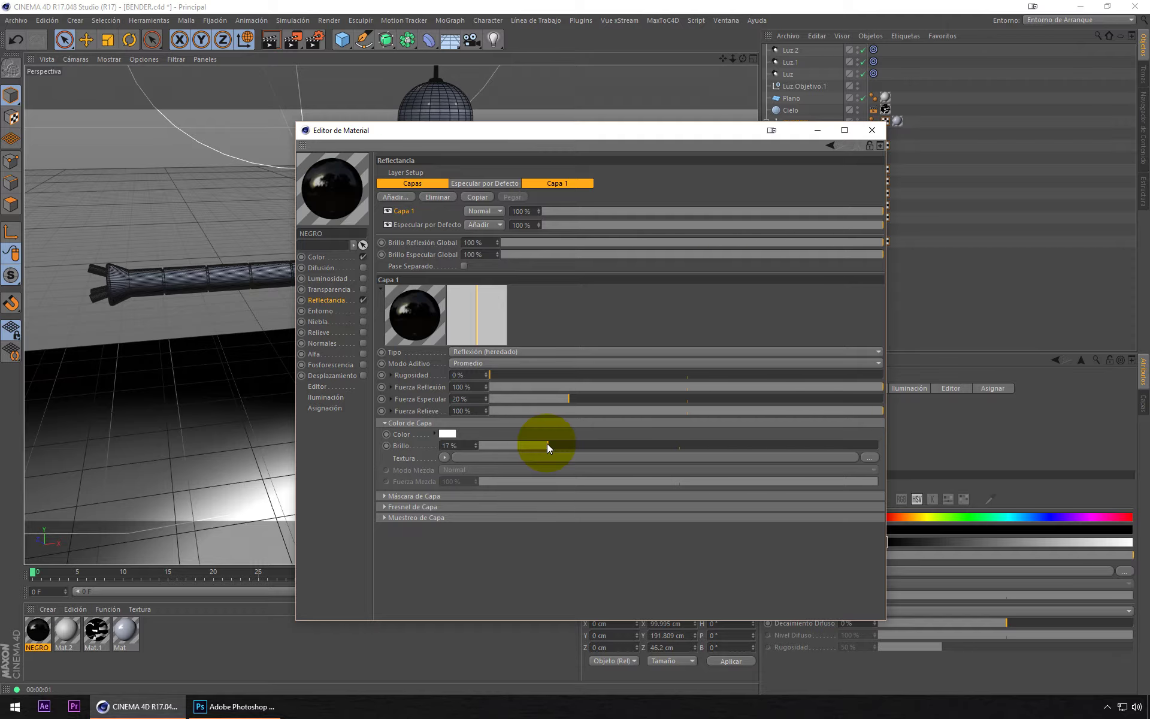
{"action": "left_click", "coordinate": [872, 130]}
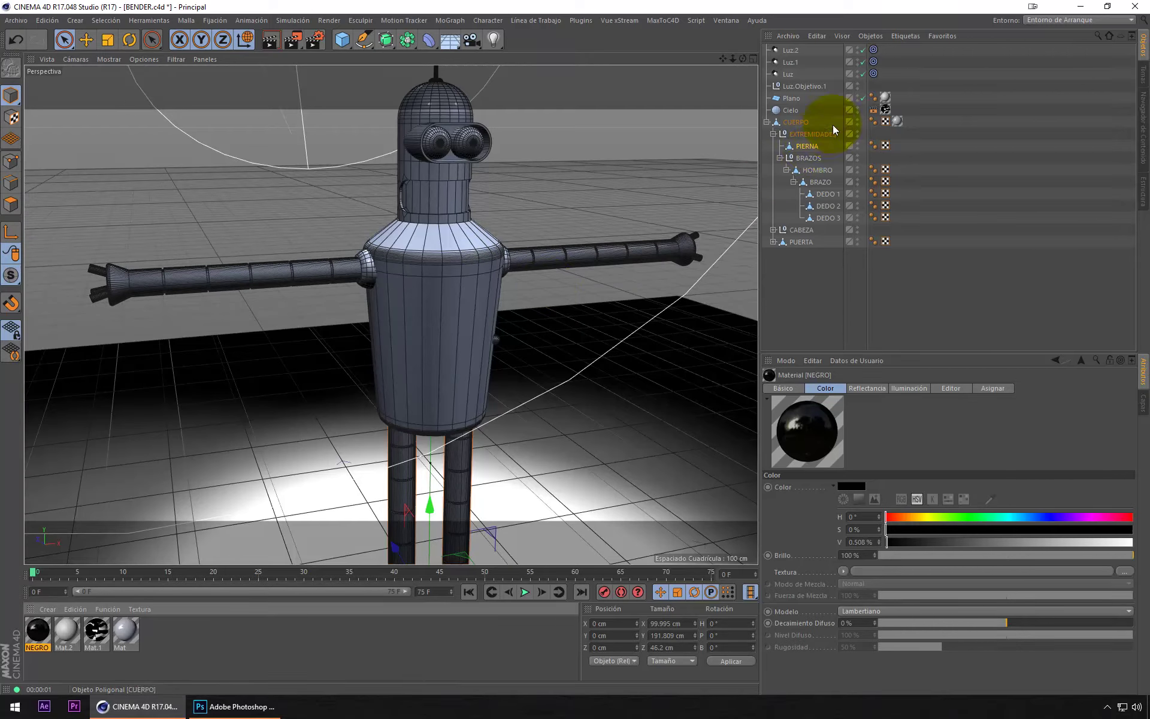
Step: Select BRAZO in Polygon mode with the Selección Cíclica loop tool
{"action": "left_click", "coordinate": [820, 181]}
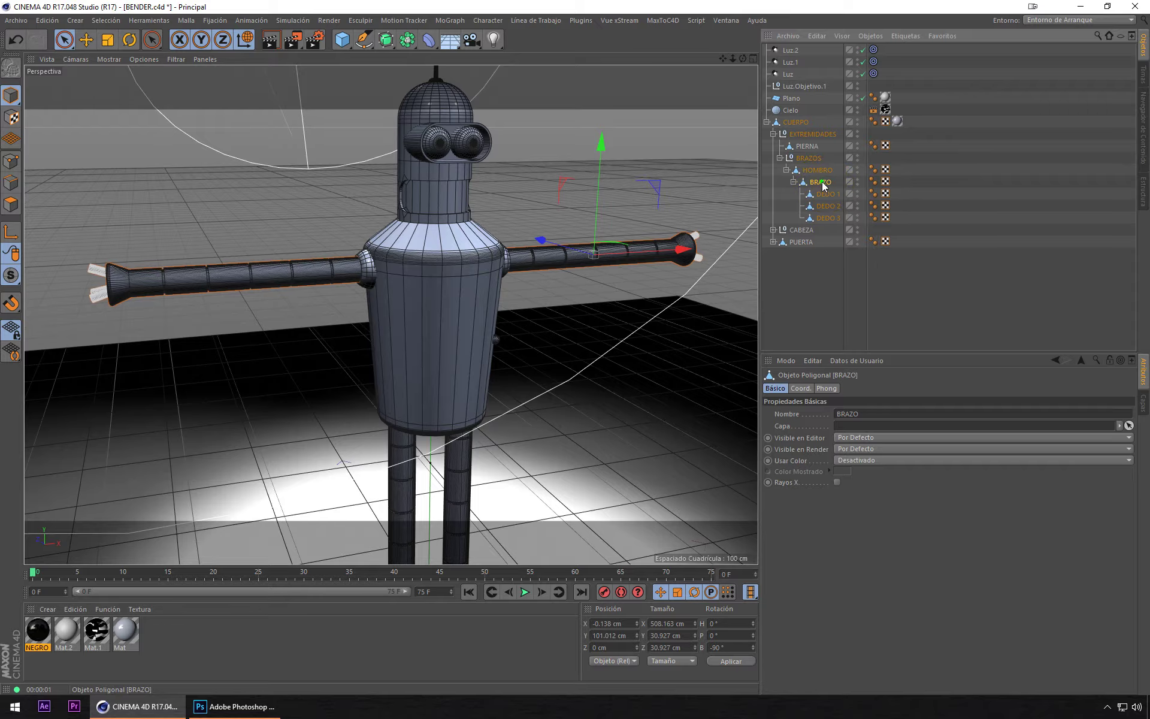
{"action": "scroll", "coordinate": [541, 253], "scroll_direction": "up", "scroll_amount": 3}
{"action": "scroll", "coordinate": [541, 253], "scroll_direction": "up", "scroll_amount": 2}
{"action": "scroll", "coordinate": [541, 253], "scroll_direction": "up", "scroll_amount": 2}
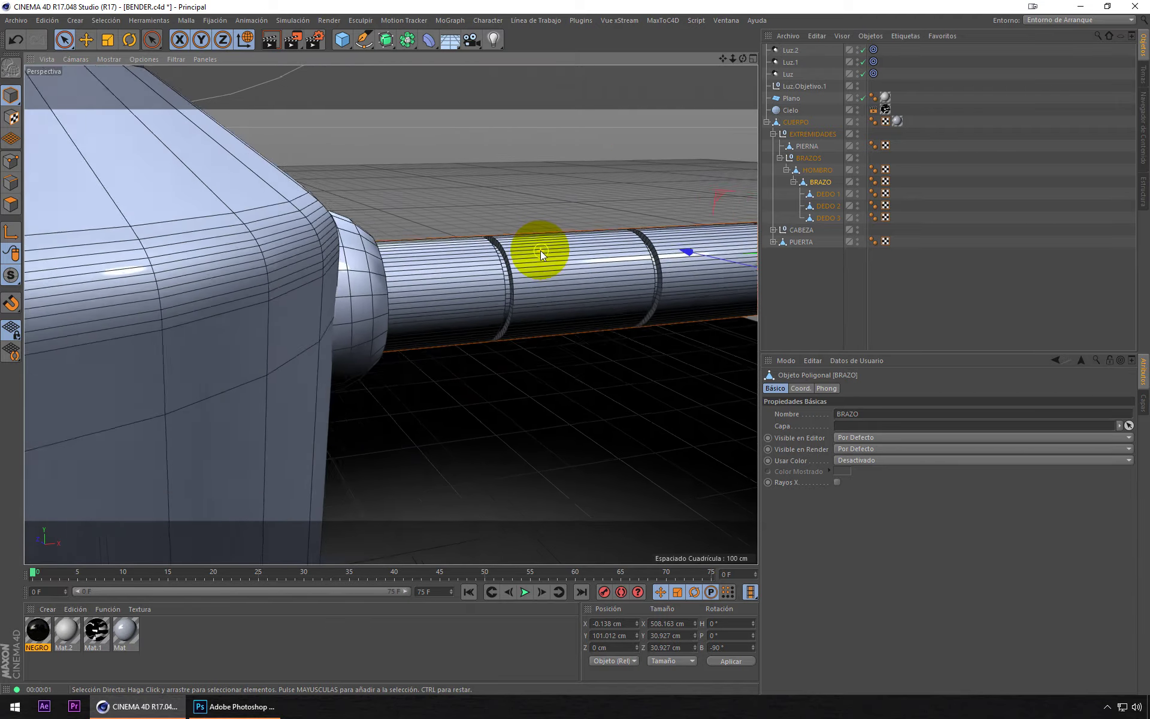
{"action": "scroll", "coordinate": [541, 253], "scroll_direction": "up", "scroll_amount": 2}
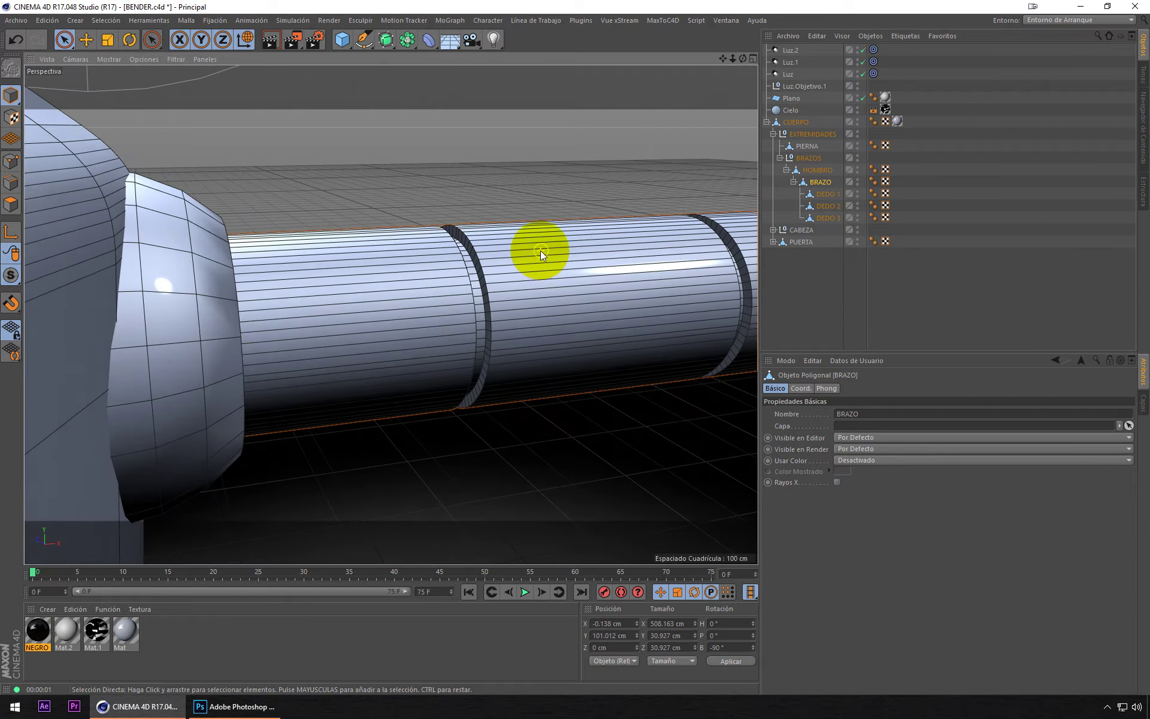
{"action": "left_click", "coordinate": [20, 195]}
{"action": "left_click_drag", "start_coordinate": [580, 278], "coordinate": [533, 278], "text": "alt"}
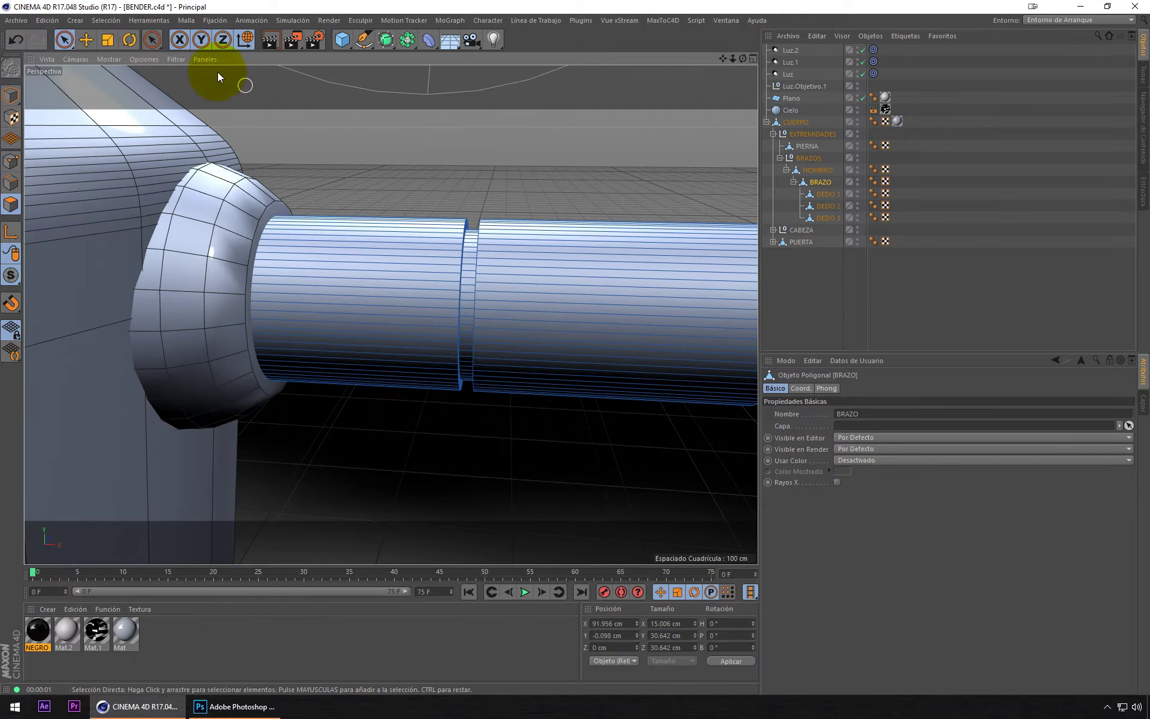
{"action": "left_click", "coordinate": [106, 20]}
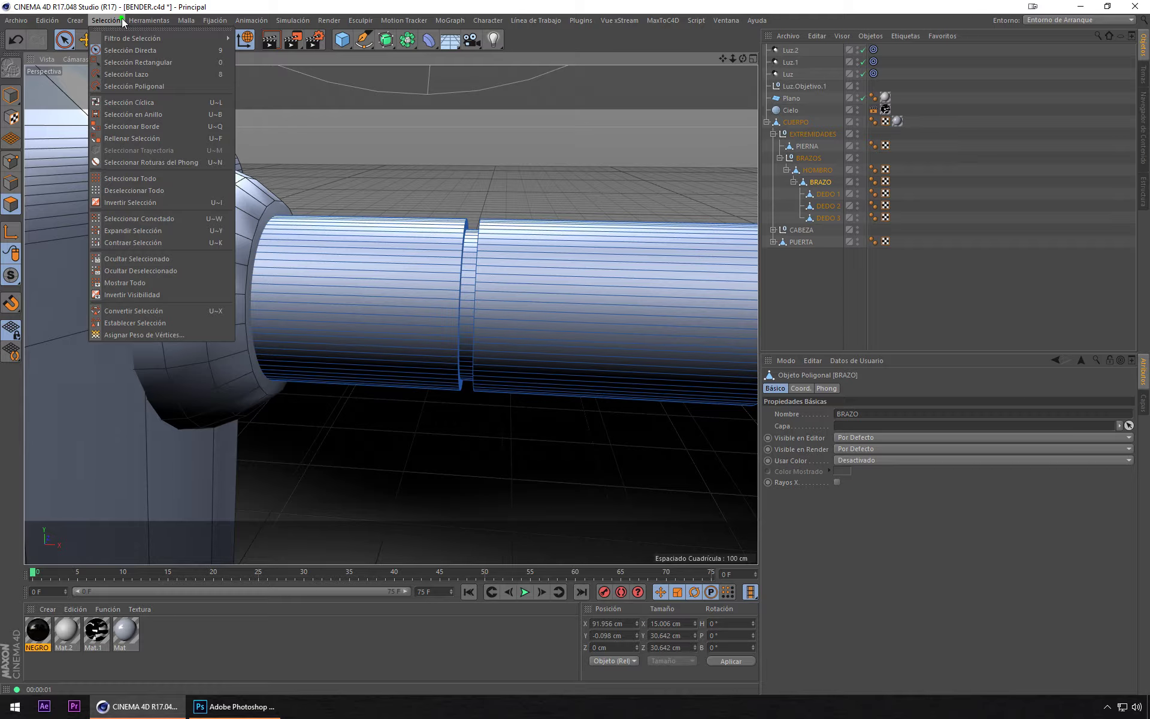
{"action": "left_click", "coordinate": [129, 102]}
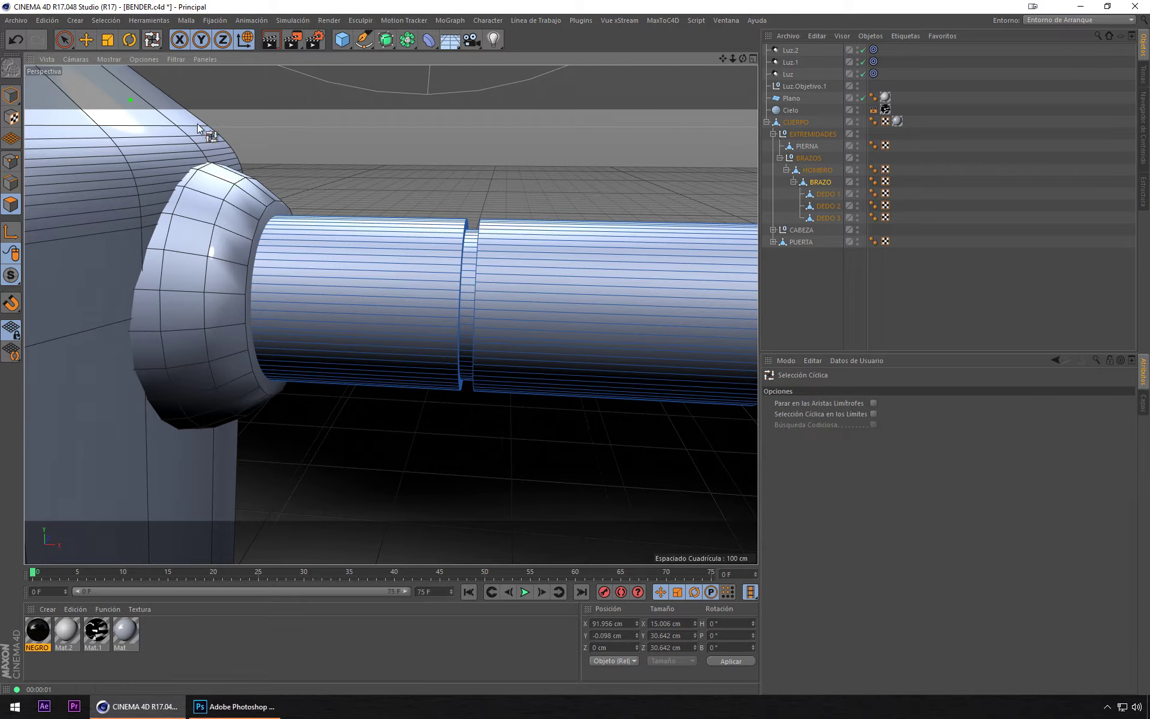
Step: Loop-select the narrow ring polygons in the first arm gaps
{"action": "left_click", "coordinate": [468, 257]}
{"action": "left_click_drag", "start_coordinate": [628, 271], "coordinate": [303, 247], "text": "alt"}
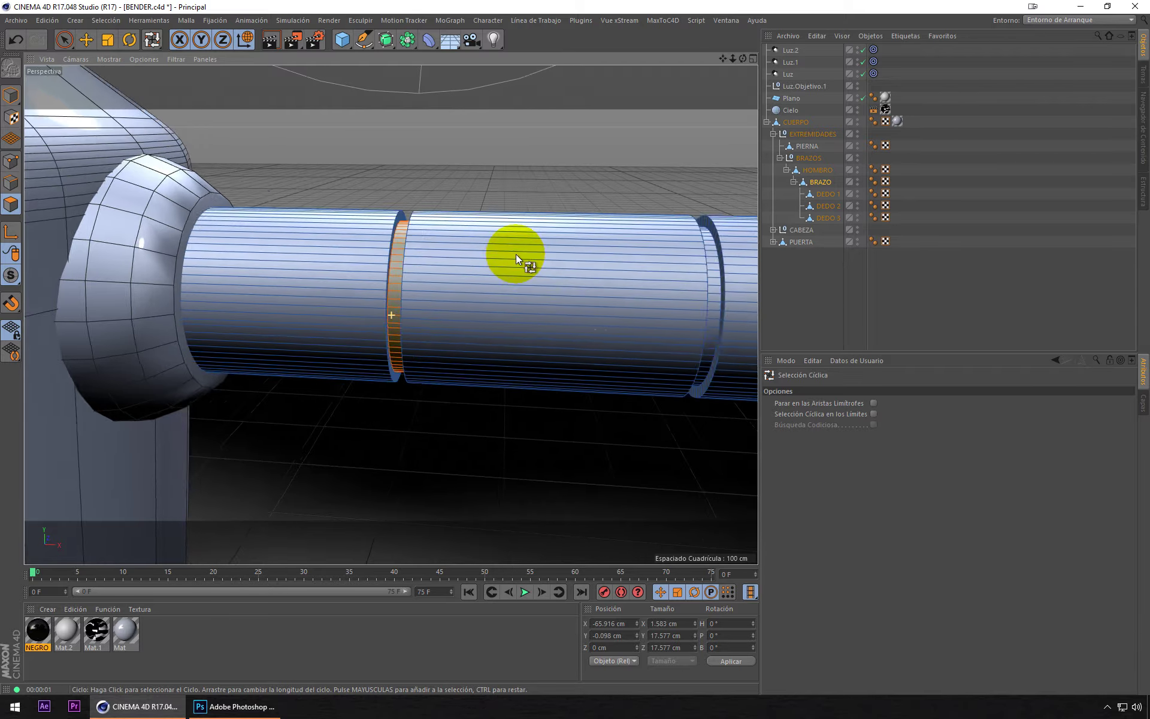
{"action": "left_click", "coordinate": [439, 250], "text": "shift"}
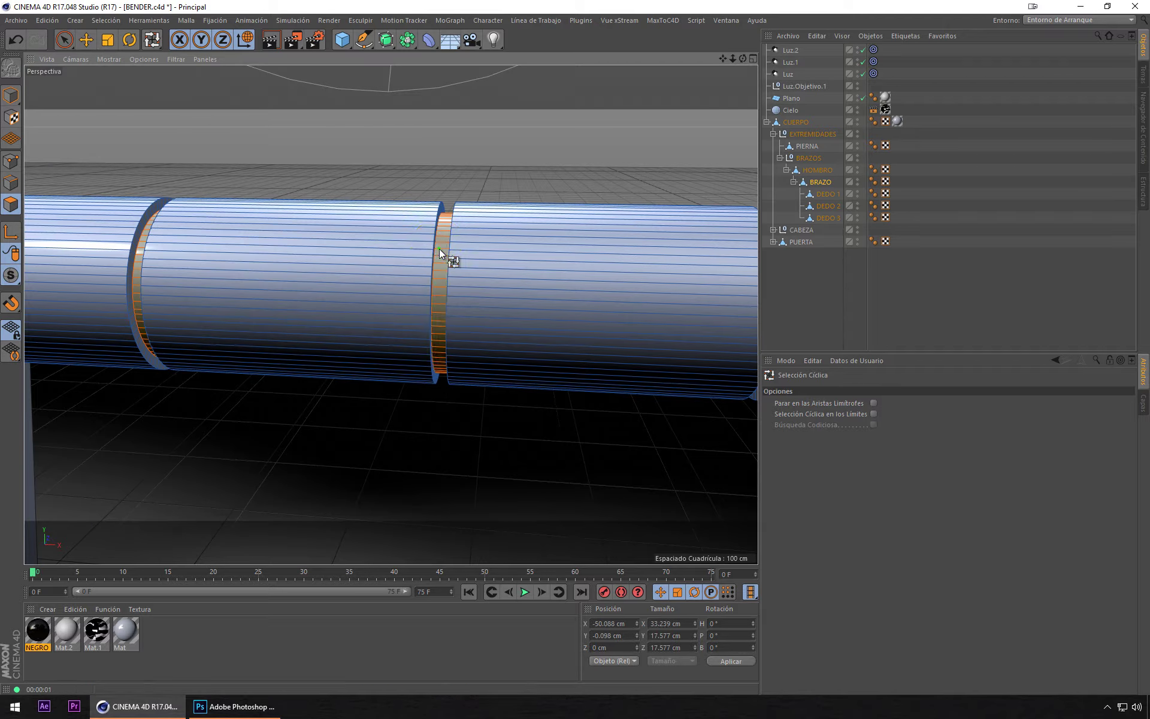
{"action": "mouse_move", "coordinate": [319, 246]}
{"action": "left_mouse_down", "text": "alt"}
{"action": "mouse_move", "coordinate": [602, 262]}
{"action": "mouse_move", "coordinate": [366, 257]}
{"action": "left_mouse_up", "text": "alt"}
{"action": "left_click", "coordinate": [527, 276], "text": "shift"}
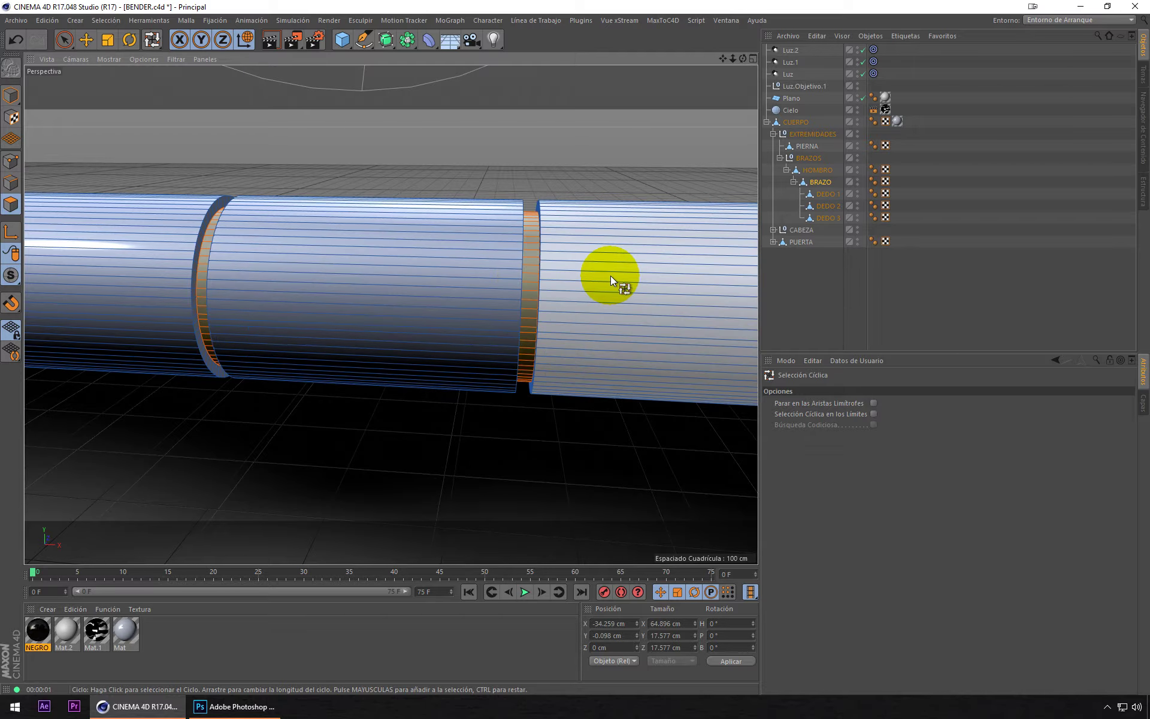
{"action": "left_click_drag", "start_coordinate": [610, 276], "coordinate": [309, 273], "text": "alt"}
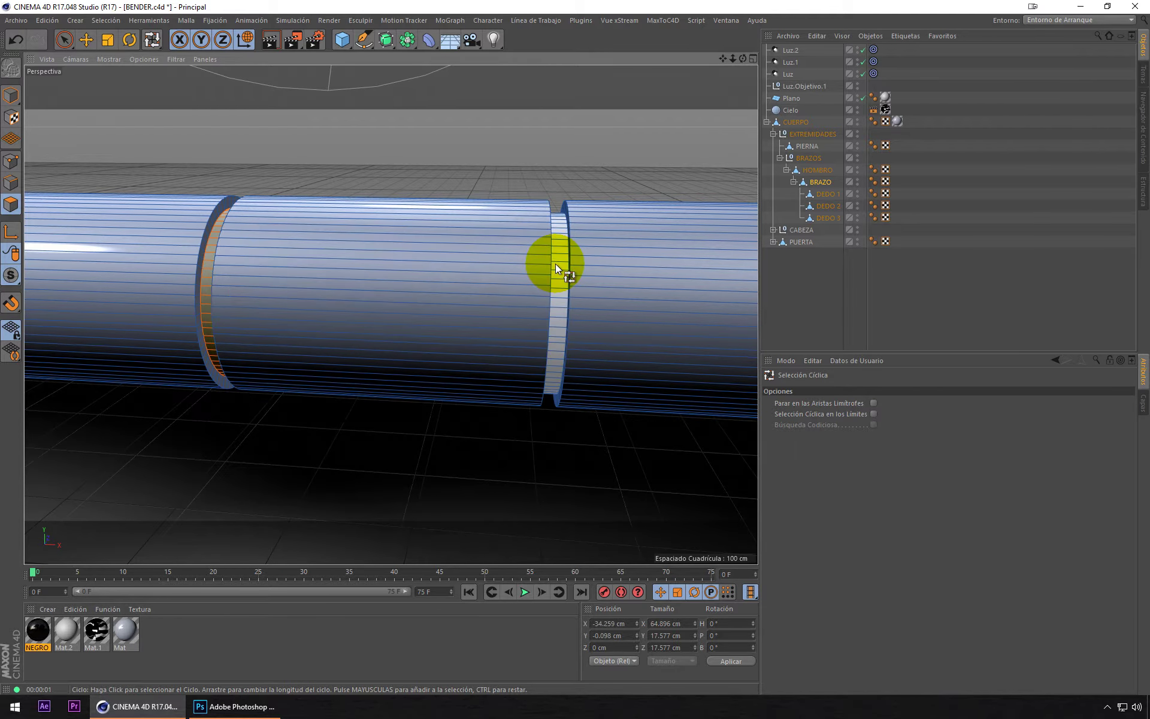
{"action": "left_click", "coordinate": [556, 263], "text": "shift"}
{"action": "left_click_drag", "start_coordinate": [613, 276], "coordinate": [484, 253], "text": "alt"}
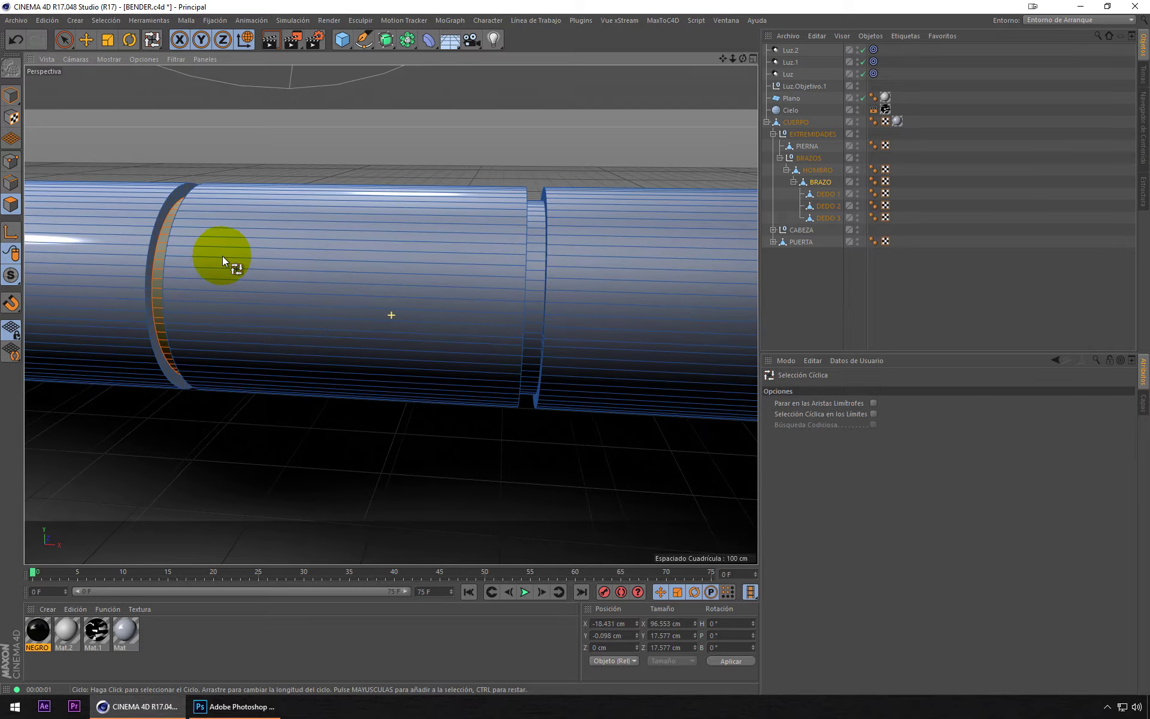
{"action": "mouse_move", "coordinate": [570, 262]}
{"action": "left_mouse_down", "text": "alt"}
{"action": "mouse_move", "coordinate": [629, 265]}
{"action": "mouse_move", "coordinate": [584, 282]}
{"action": "mouse_move", "coordinate": [372, 265]}
{"action": "mouse_move", "coordinate": [379, 282]}
{"action": "mouse_move", "coordinate": [206, 274]}
{"action": "mouse_move", "coordinate": [263, 292]}
{"action": "mouse_move", "coordinate": [157, 293]}
{"action": "mouse_move", "coordinate": [485, 308]}
{"action": "mouse_move", "coordinate": [494, 274]}
{"action": "mouse_move", "coordinate": [390, 297]}
{"action": "mouse_move", "coordinate": [559, 329]}
{"action": "mouse_move", "coordinate": [426, 330]}
{"action": "mouse_move", "coordinate": [512, 326]}
{"action": "mouse_move", "coordinate": [268, 304]}
{"action": "mouse_move", "coordinate": [625, 340]}
{"action": "left_mouse_up", "text": "alt"}
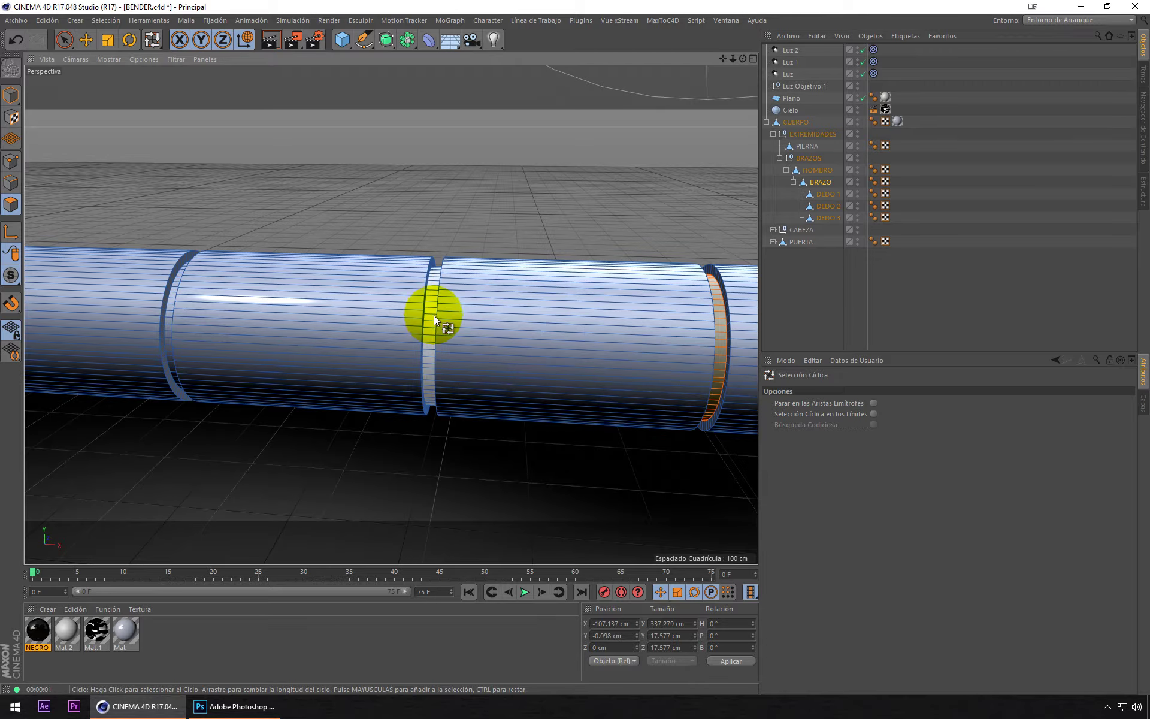
Step: Add the remaining arm gap rings to the selection and view the whole body
{"action": "left_click", "coordinate": [431, 315], "text": "shift"}
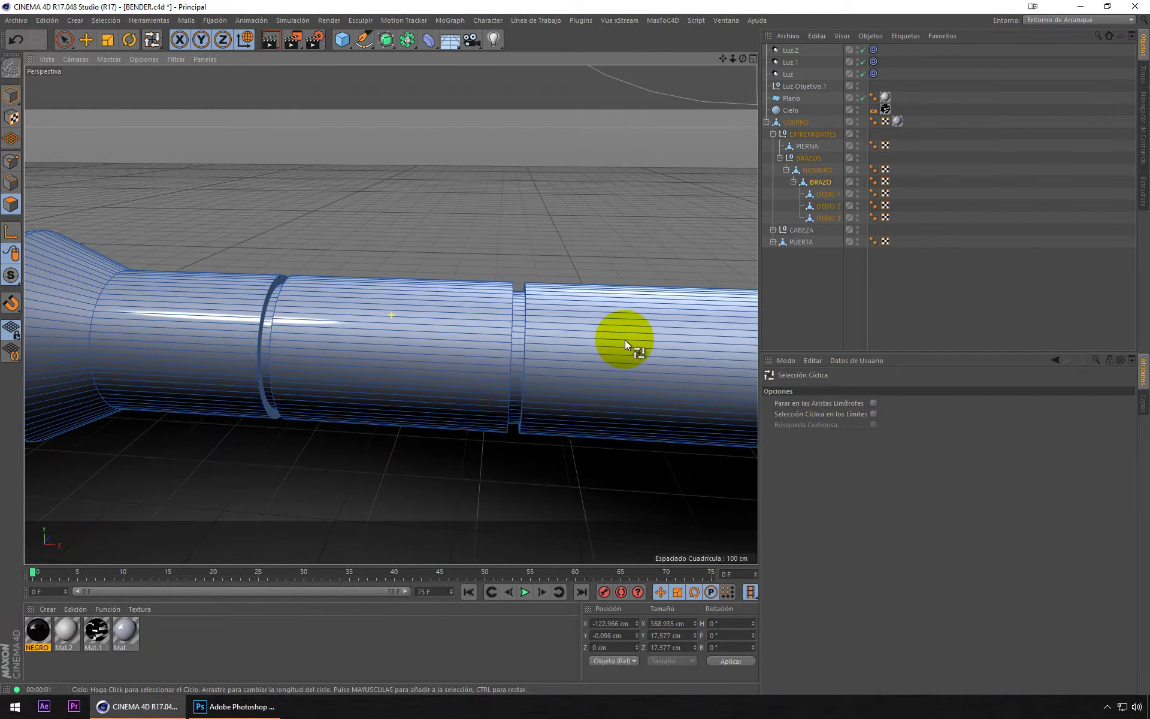
{"action": "left_click", "coordinate": [523, 336]}
{"action": "left_click", "coordinate": [275, 326], "text": "shift"}
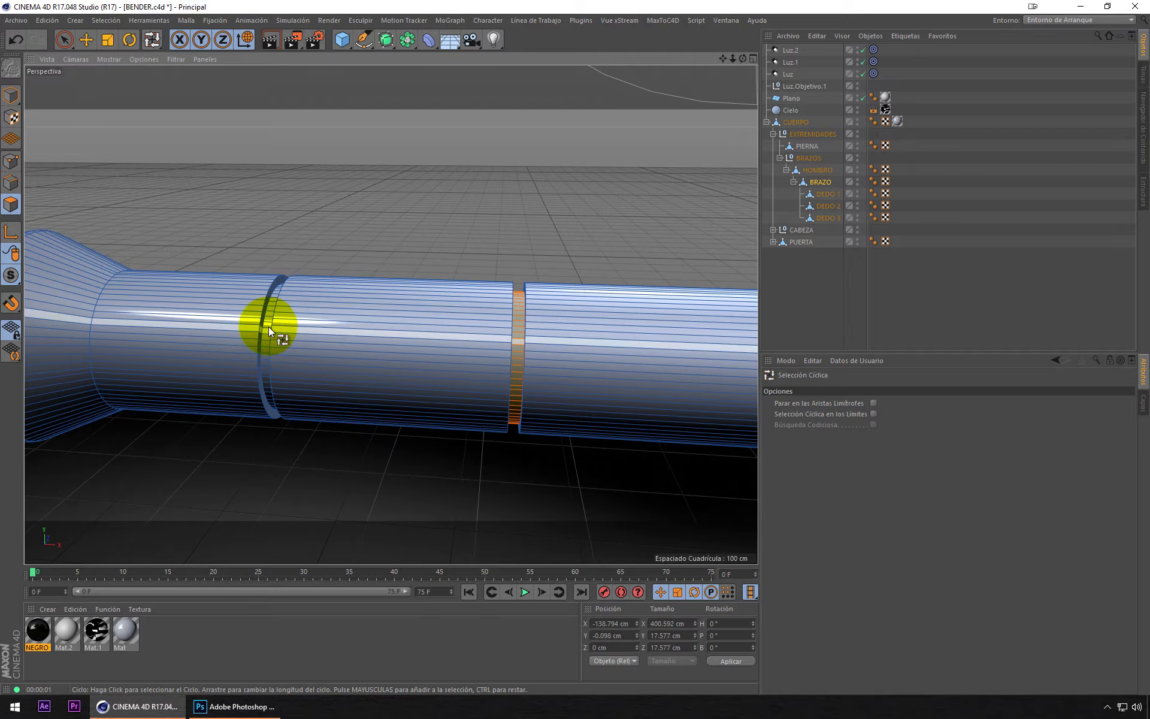
{"action": "scroll", "coordinate": [480, 347], "scroll_direction": "down", "scroll_amount": 5}
{"action": "left_click_drag", "start_coordinate": [480, 346], "coordinate": [480, 355], "text": "alt"}
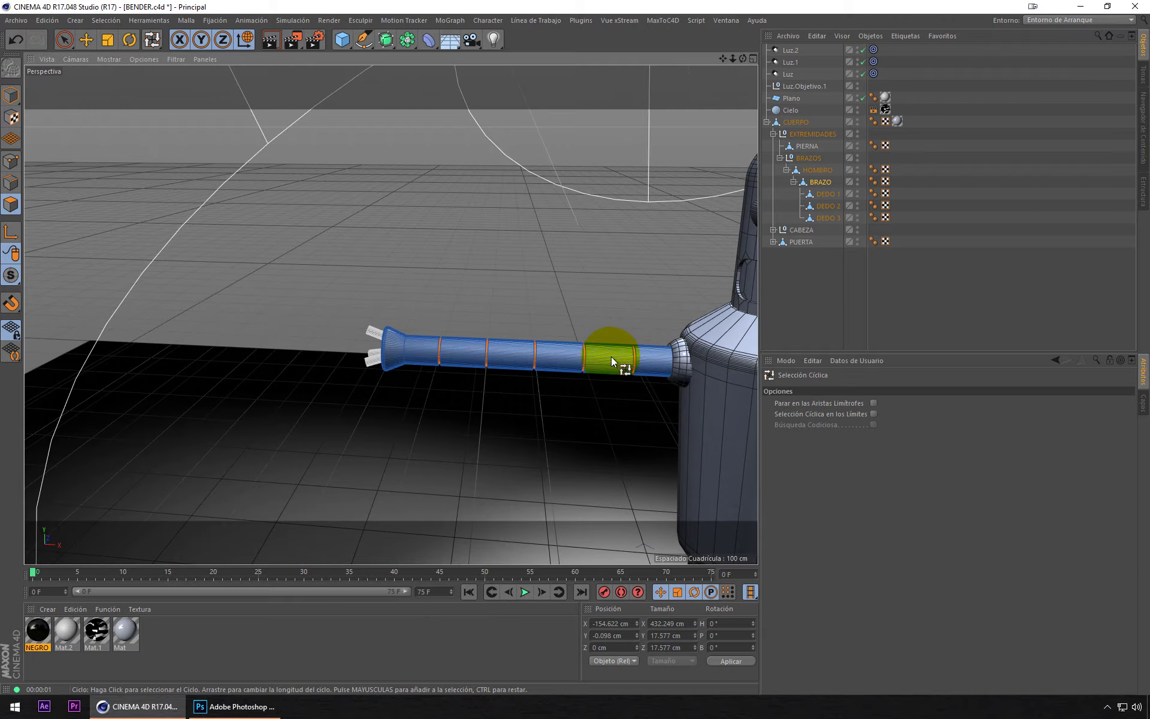
{"action": "mouse_move", "coordinate": [608, 347]}
{"action": "left_mouse_down", "text": "alt"}
{"action": "mouse_move", "coordinate": [380, 257]}
{"action": "mouse_move", "coordinate": [159, 264]}
{"action": "mouse_move", "coordinate": [259, 274]}
{"action": "left_mouse_up", "text": "alt"}
{"action": "middle_click_drag", "start_coordinate": [259, 273], "coordinate": [315, 276], "text": "alt"}
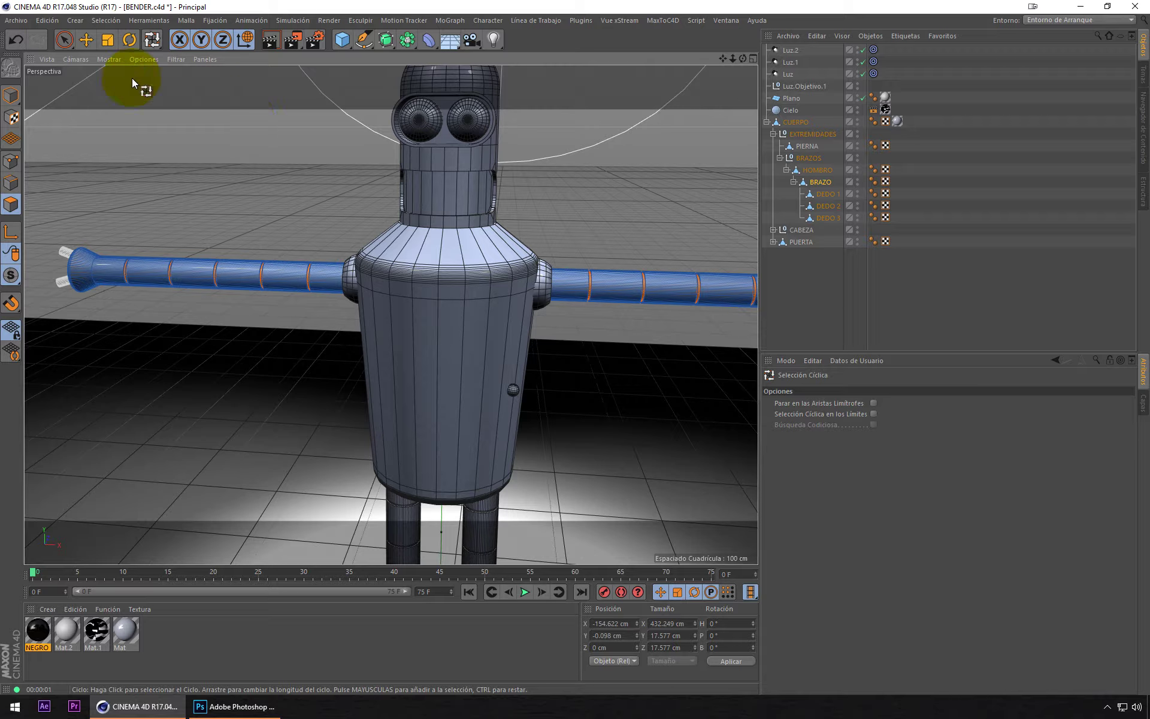
Step: Store the arm's gap rings as a polygon selection set on BRAZO
{"action": "left_click", "coordinate": [110, 24]}
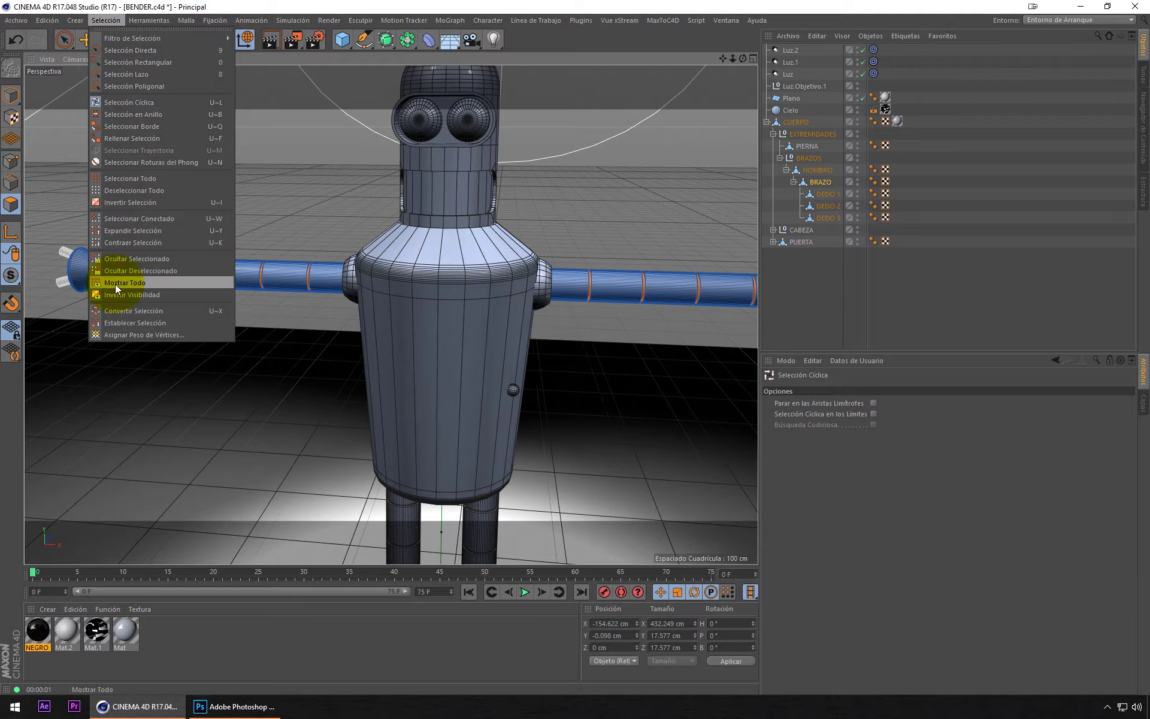
{"action": "left_click", "coordinate": [117, 324]}
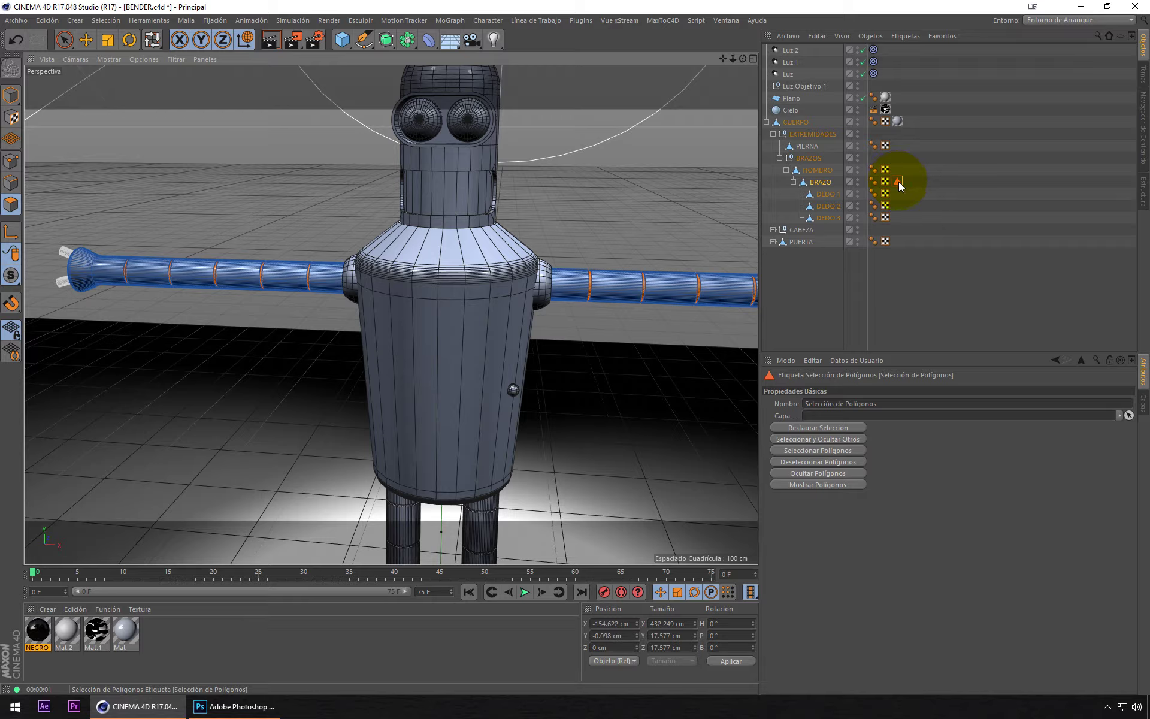
{"action": "left_click", "coordinate": [821, 183]}
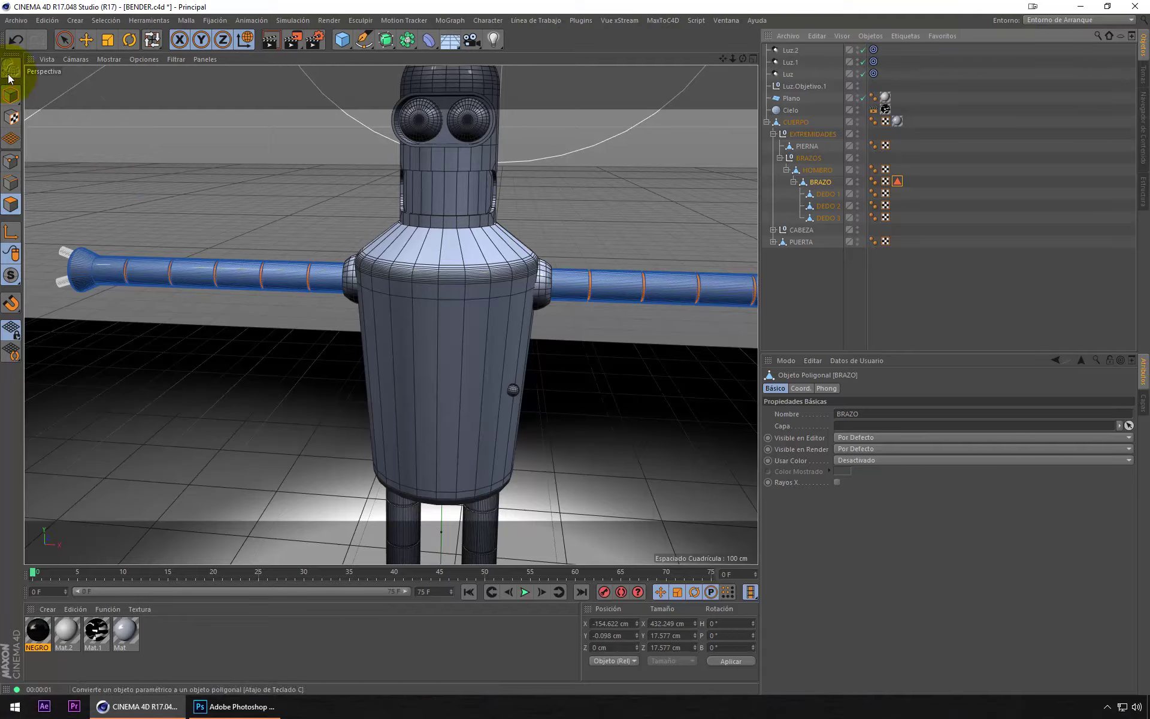
{"action": "left_click", "coordinate": [65, 39]}
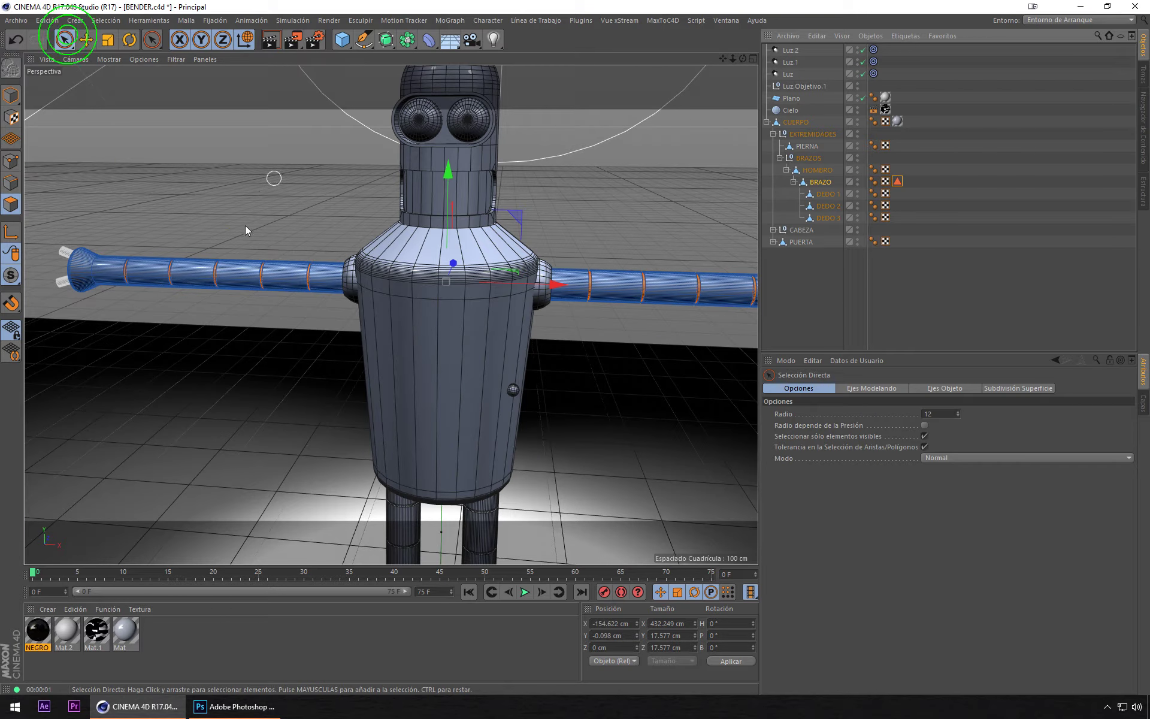
{"action": "left_click", "coordinate": [237, 277]}
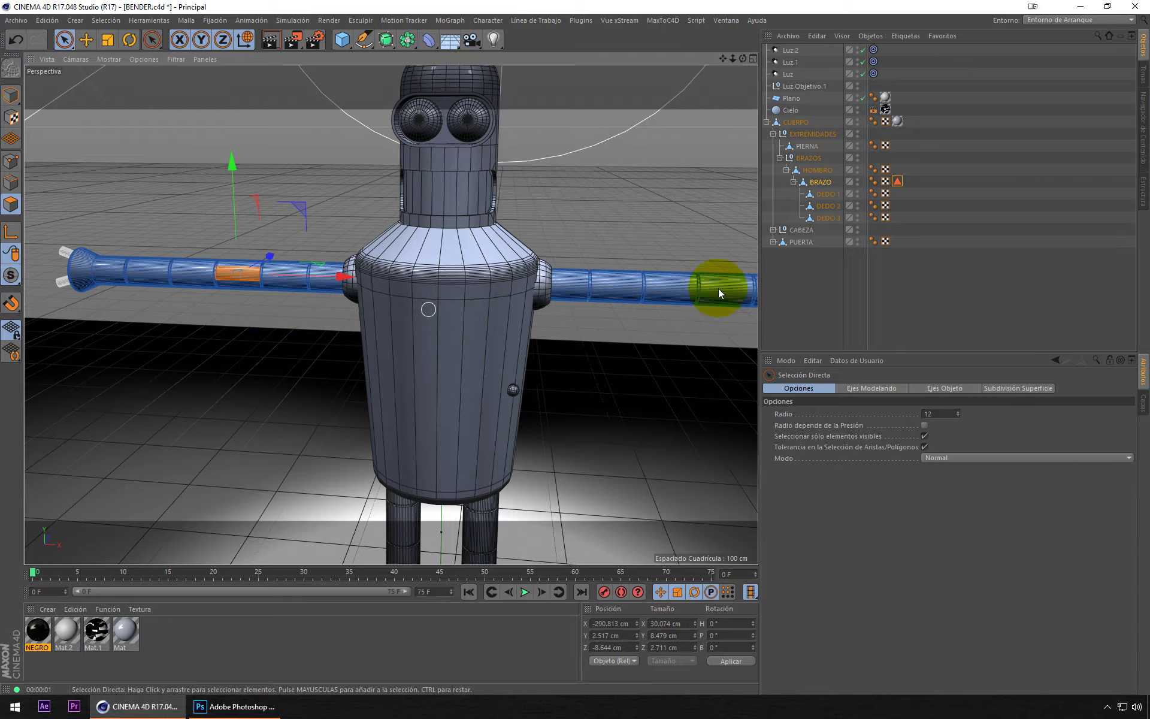
{"action": "double_click", "coordinate": [898, 182]}
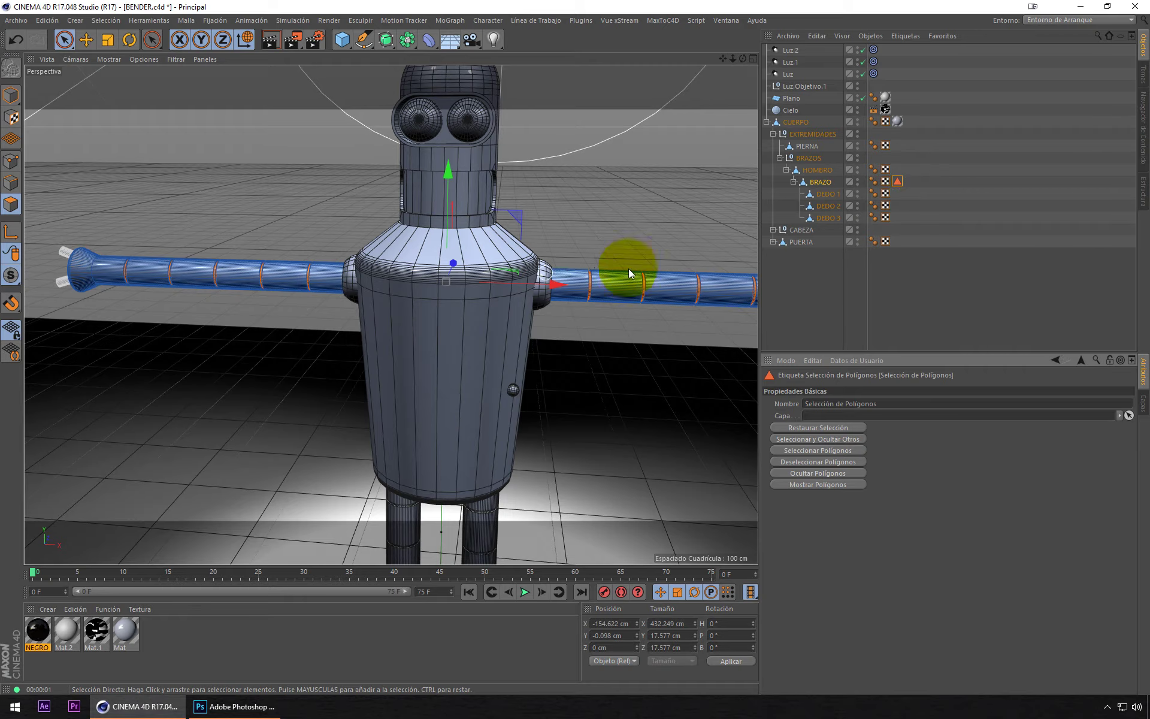
{"action": "mouse_move", "coordinate": [623, 300]}
{"action": "middle_mouse_down", "text": "alt"}
{"action": "mouse_move", "coordinate": [444, 308]}
{"action": "mouse_move", "coordinate": [577, 312]}
{"action": "middle_mouse_up", "text": "alt"}
Step: Apply NEGRO to BRAZO and limit it to the arm's polygon selection
{"action": "mouse_move", "coordinate": [38, 630]}
{"action": "left_mouse_down"}
{"action": "mouse_move", "coordinate": [845, 205]}
{"action": "mouse_move", "coordinate": [829, 187]}
{"action": "left_mouse_up"}
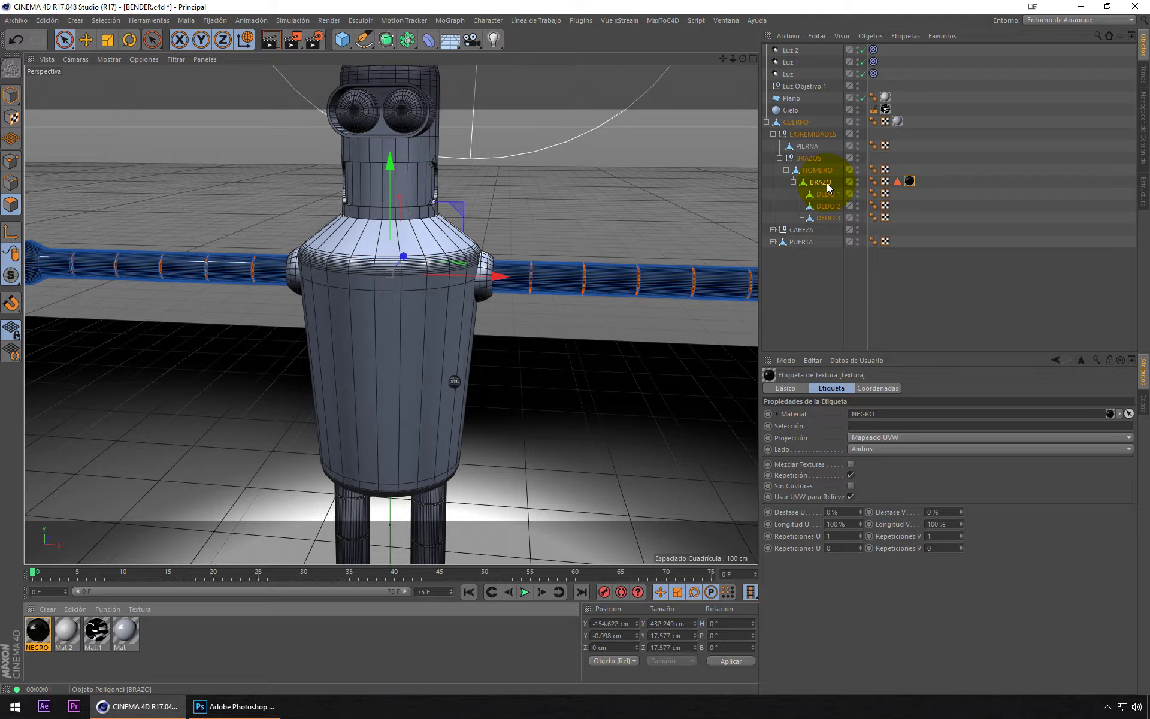
{"action": "left_click", "coordinate": [920, 269]}
{"action": "left_click", "coordinate": [909, 180]}
{"action": "left_click_drag", "start_coordinate": [910, 171], "coordinate": [910, 182]}
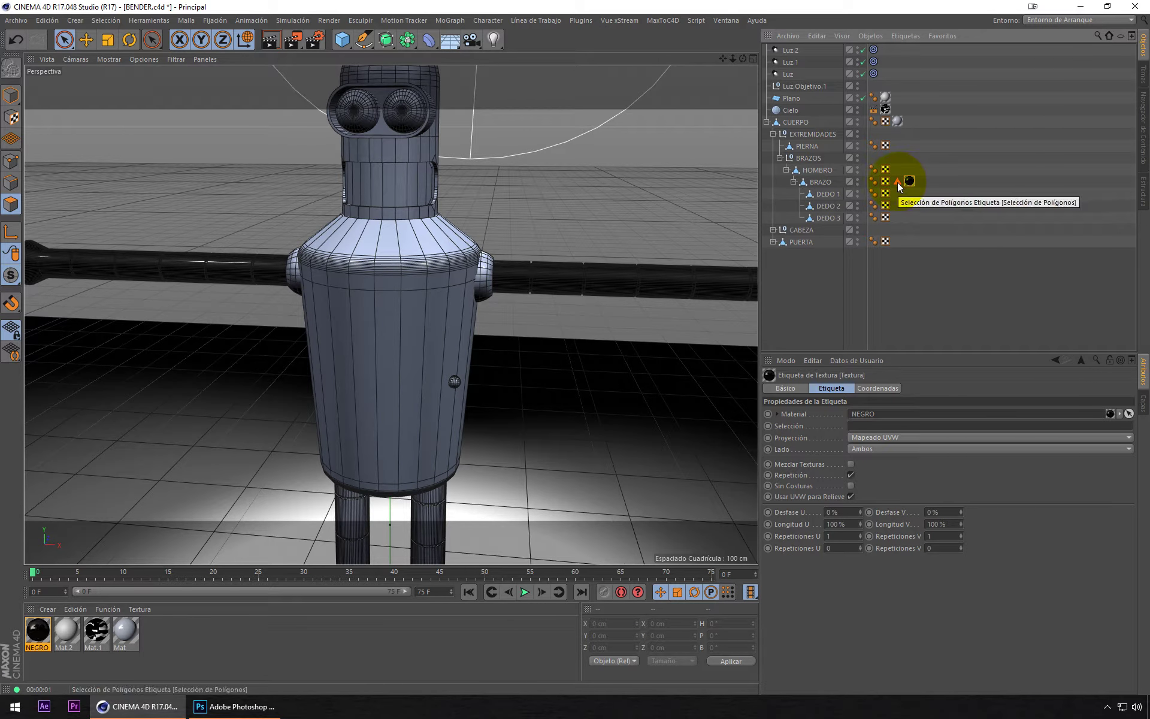
{"action": "left_click_drag", "start_coordinate": [898, 185], "coordinate": [840, 425]}
{"action": "left_click", "coordinate": [910, 182]}
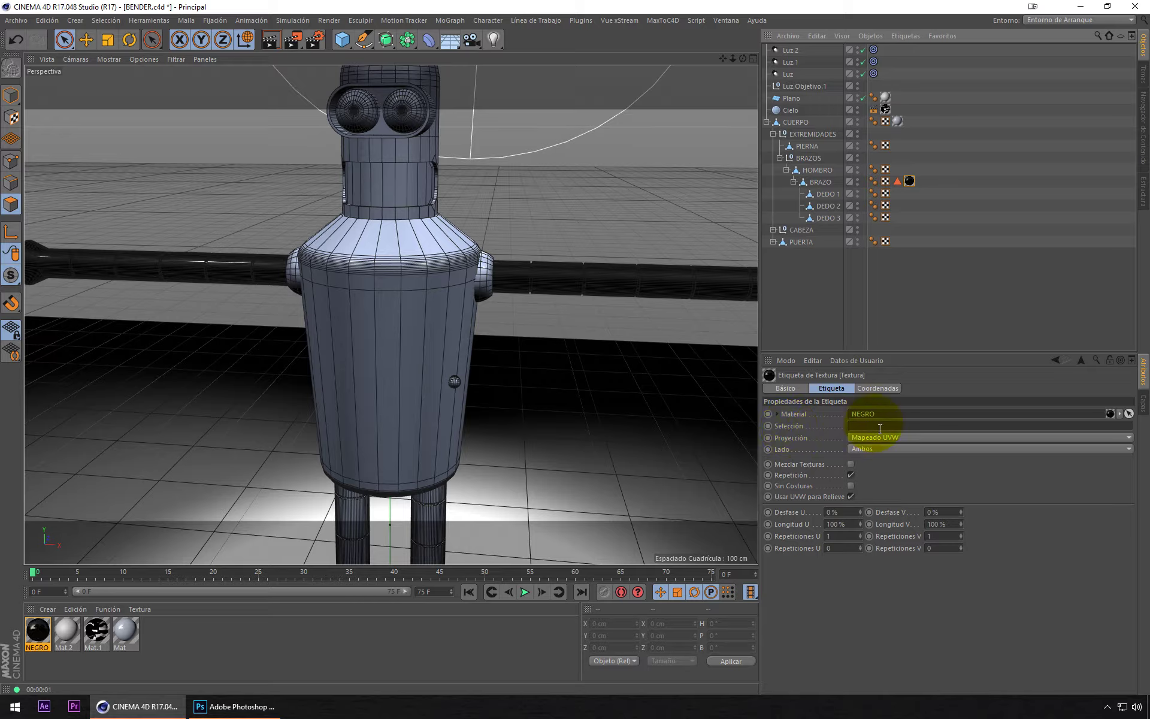
{"action": "left_click", "coordinate": [898, 182]}
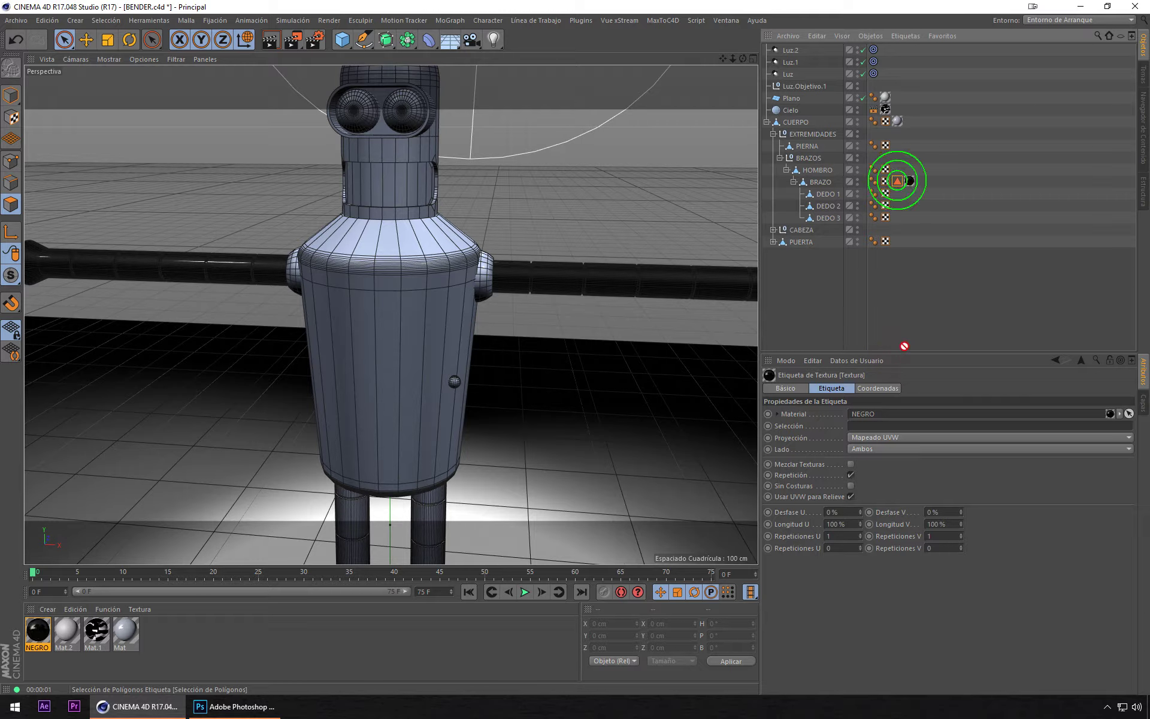
{"action": "left_click_drag", "start_coordinate": [904, 346], "coordinate": [892, 422]}
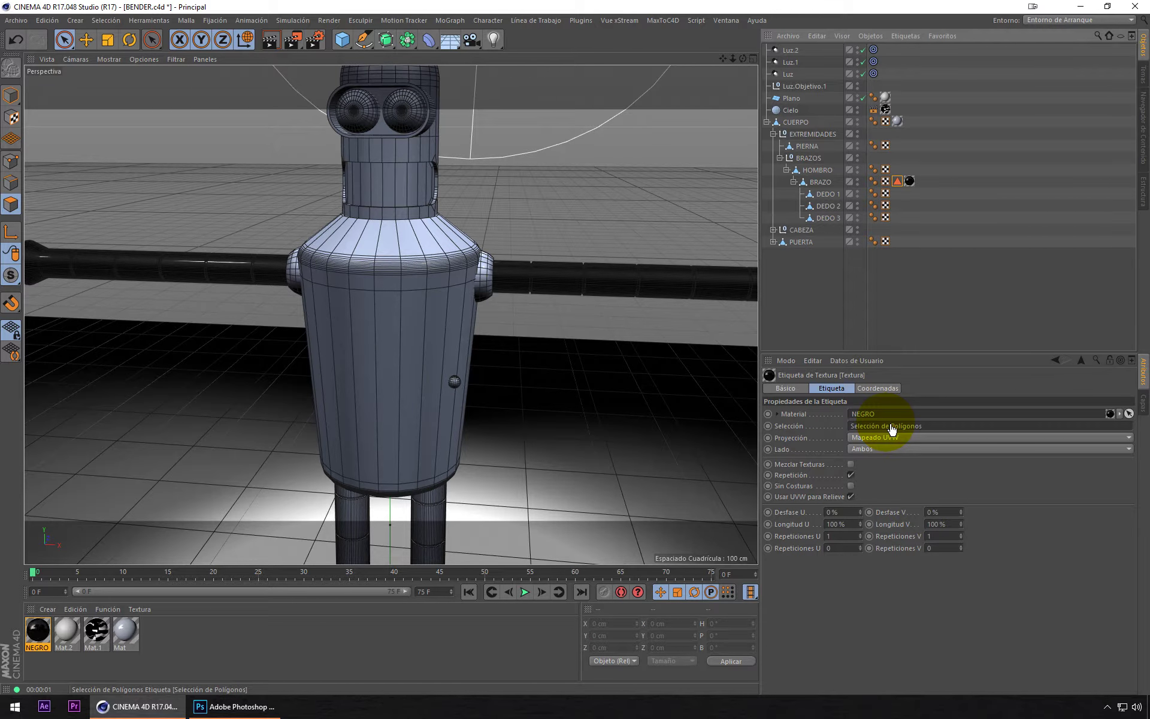
Step: Return to object mode, clear the selection and render to check the black arm rings
{"action": "mouse_move", "coordinate": [585, 323]}
{"action": "left_mouse_down", "text": "alt"}
{"action": "mouse_move", "coordinate": [447, 322]}
{"action": "mouse_move", "coordinate": [515, 354]}
{"action": "mouse_move", "coordinate": [451, 355]}
{"action": "left_mouse_up", "text": "alt"}
{"action": "scroll", "coordinate": [448, 323], "scroll_direction": "down", "scroll_amount": 2}
{"action": "scroll", "coordinate": [495, 326], "scroll_direction": "down", "scroll_amount": 4}
{"action": "scroll", "coordinate": [515, 354], "scroll_direction": "up", "scroll_amount": 4}
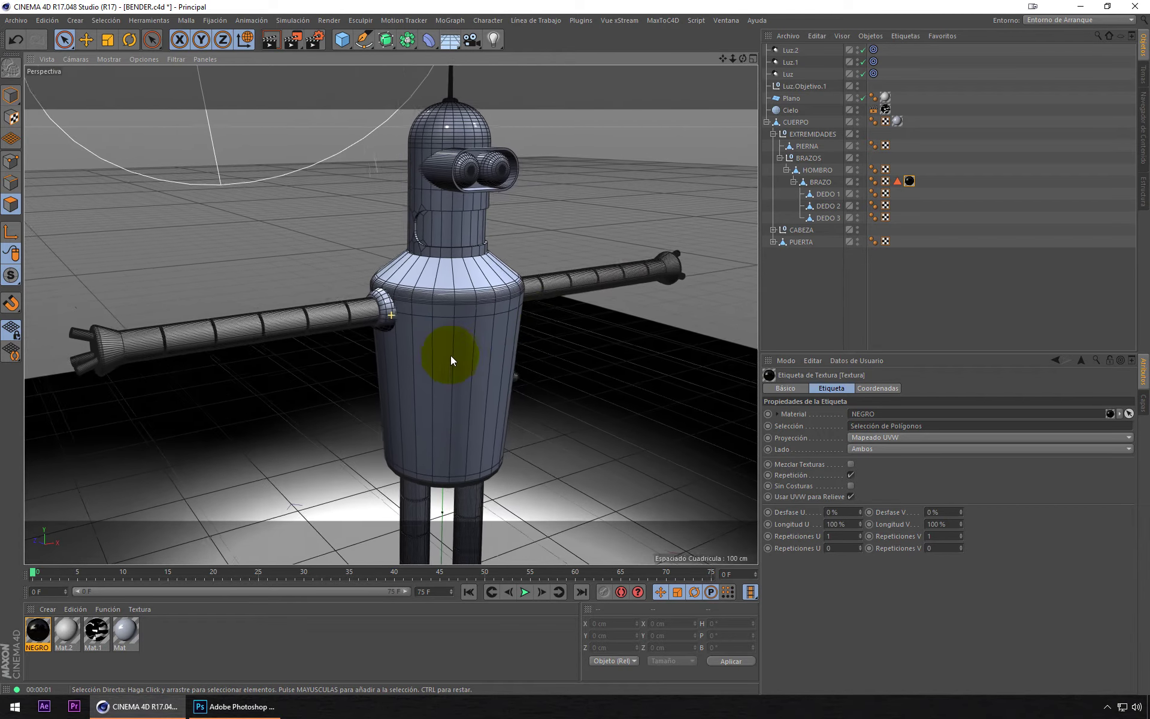
{"action": "left_click", "coordinate": [886, 181]}
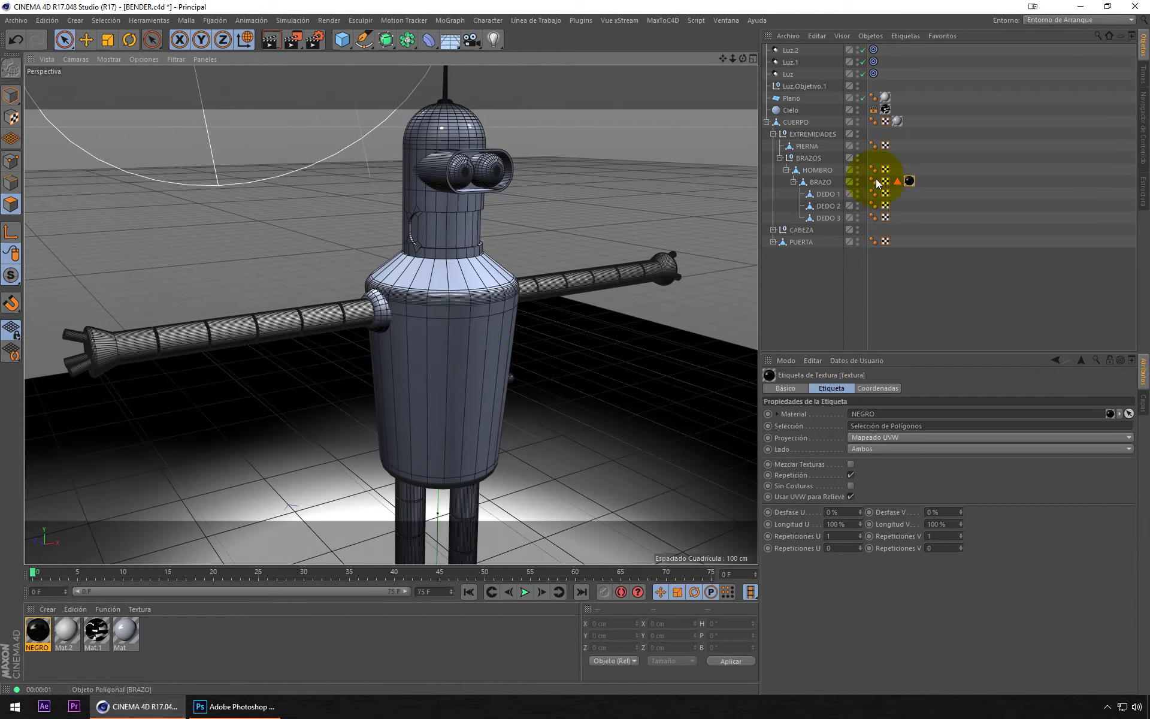
{"action": "left_click", "coordinate": [834, 181]}
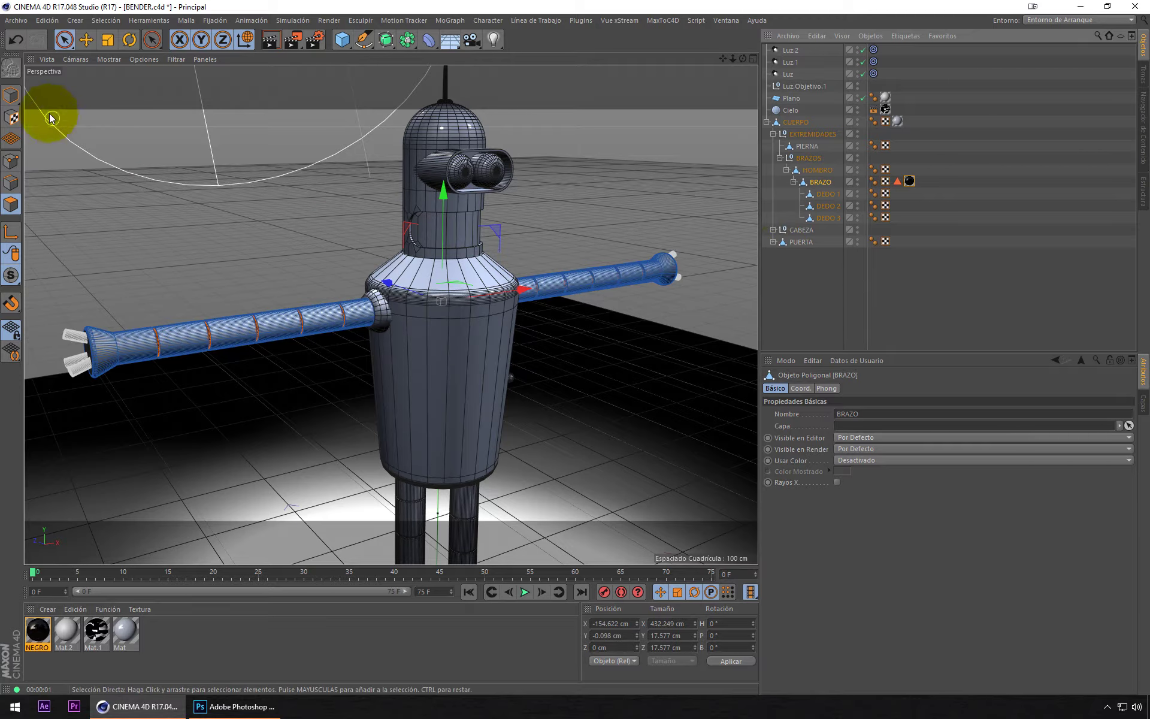
{"action": "left_click", "coordinate": [11, 95]}
{"action": "left_click", "coordinate": [134, 235]}
{"action": "left_click", "coordinate": [280, 38]}
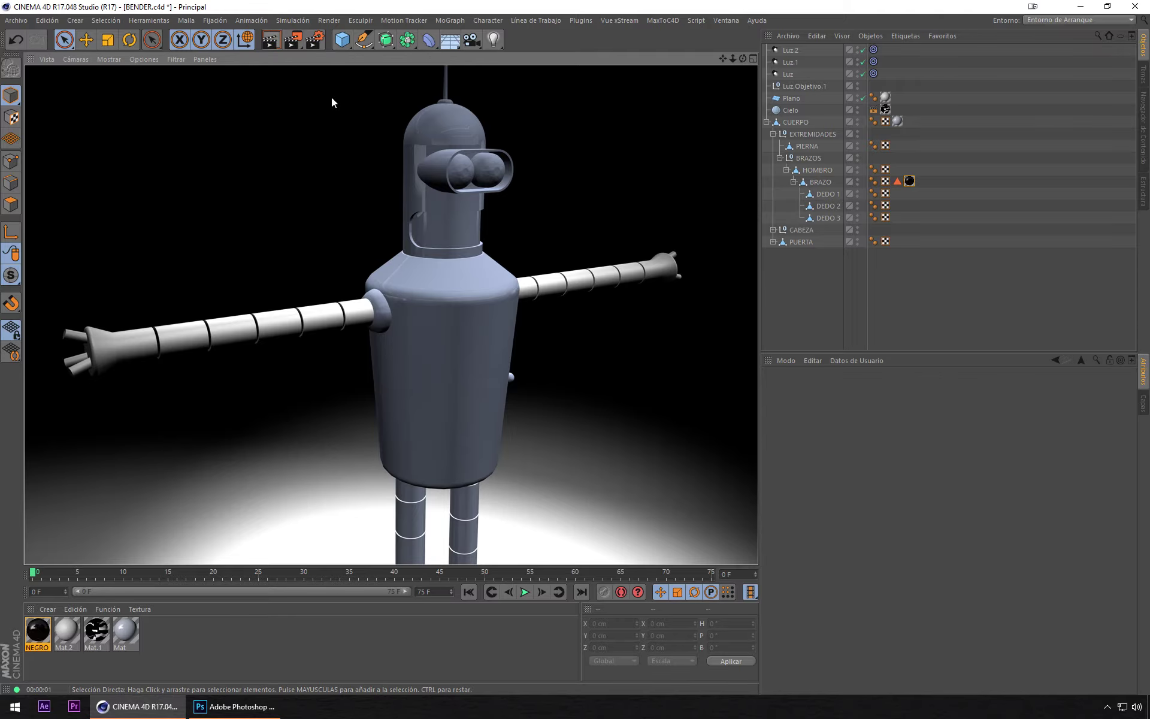
Step: Apply the grey Mat material to BRAZO and render grey arms with black rings
{"action": "left_click", "coordinate": [599, 276]}
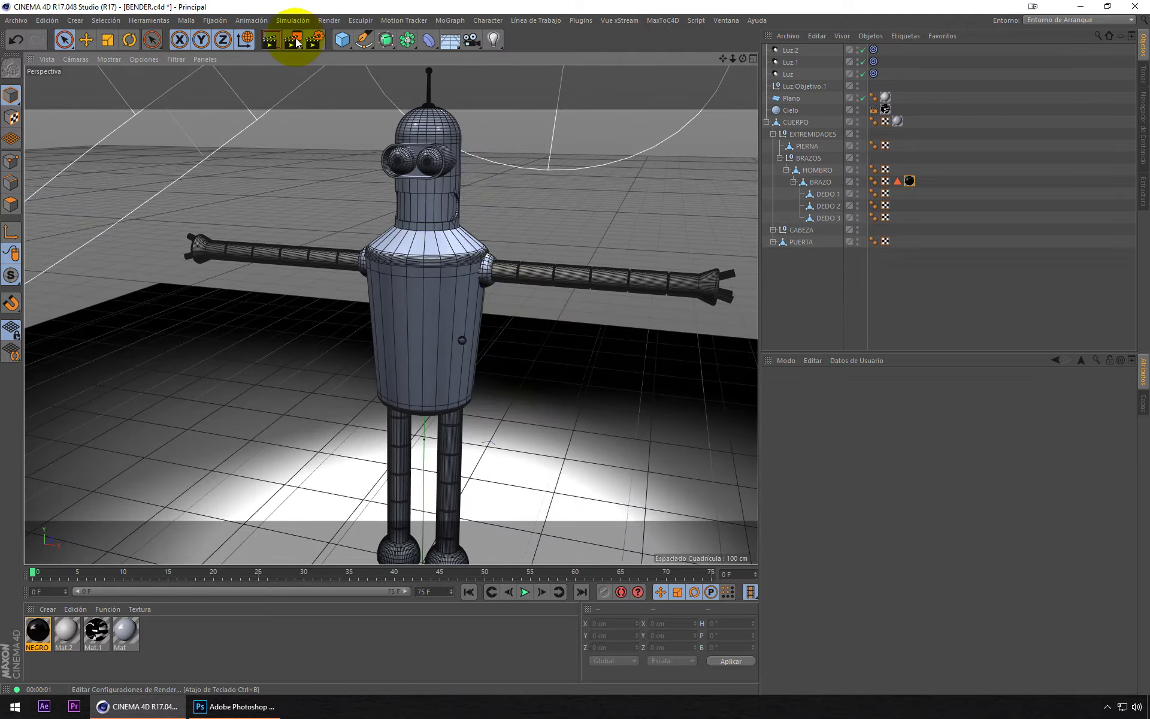
{"action": "left_click", "coordinate": [275, 44]}
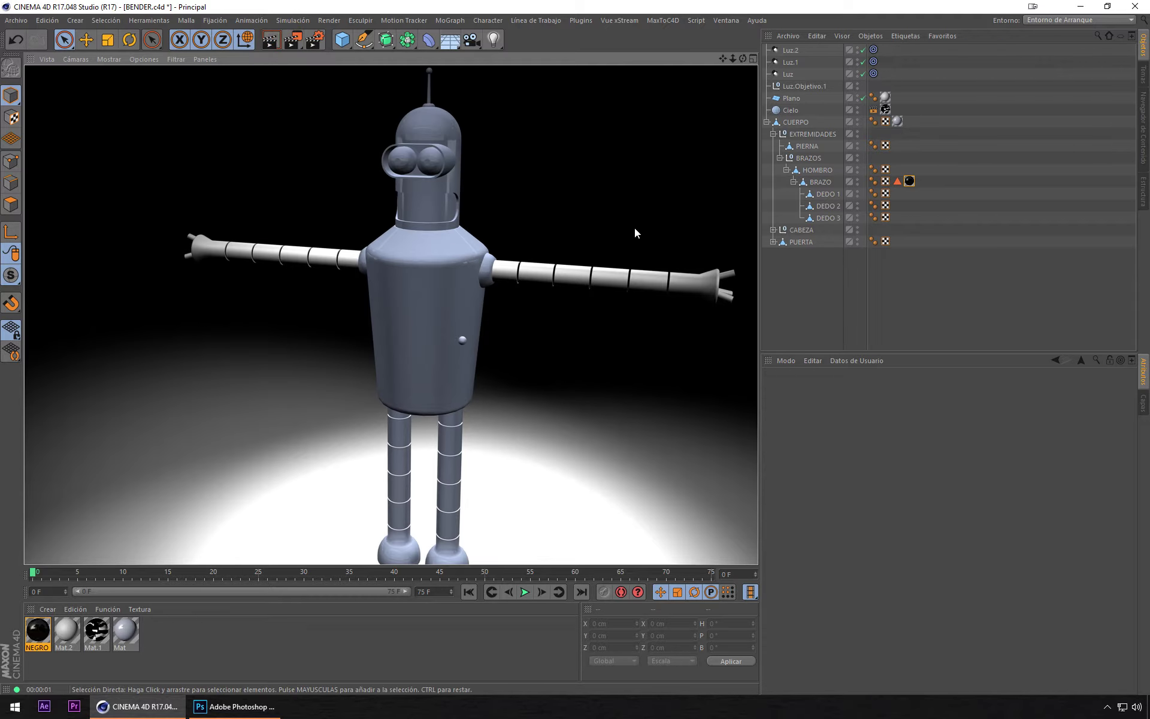
{"action": "left_click", "coordinate": [132, 637]}
{"action": "mouse_move", "coordinate": [555, 496]}
{"action": "left_mouse_down"}
{"action": "mouse_move", "coordinate": [813, 175]}
{"action": "mouse_move", "coordinate": [828, 185]}
{"action": "left_mouse_up"}
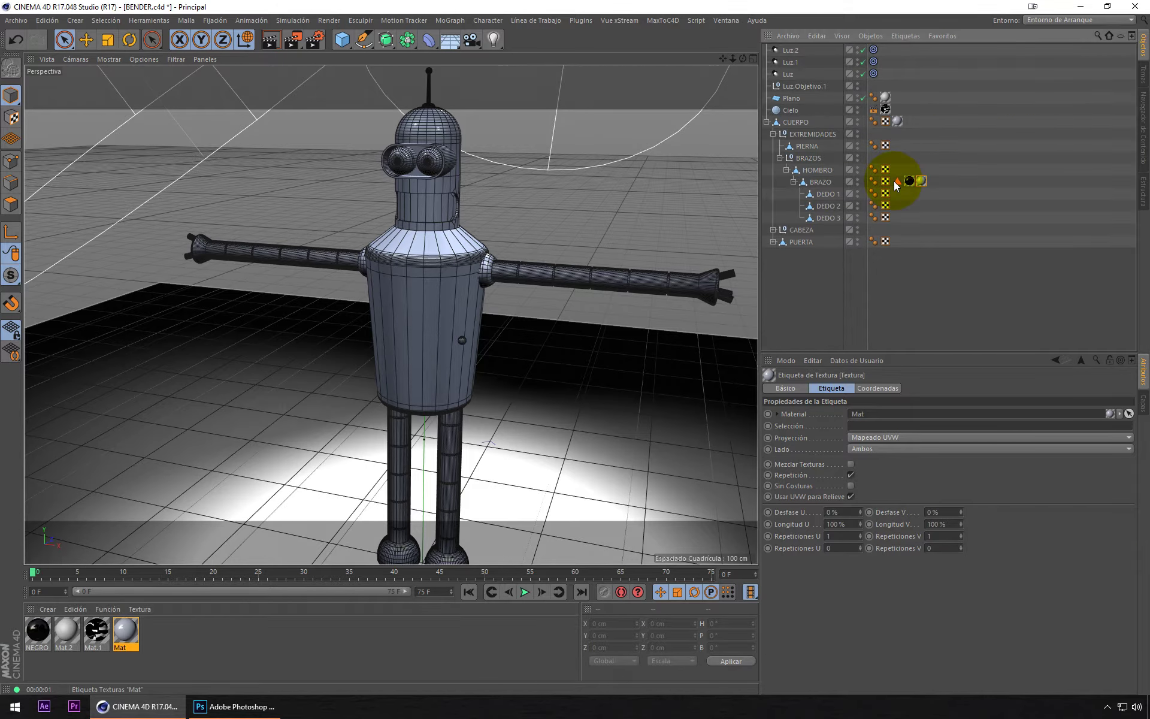
{"action": "left_click", "coordinate": [272, 40]}
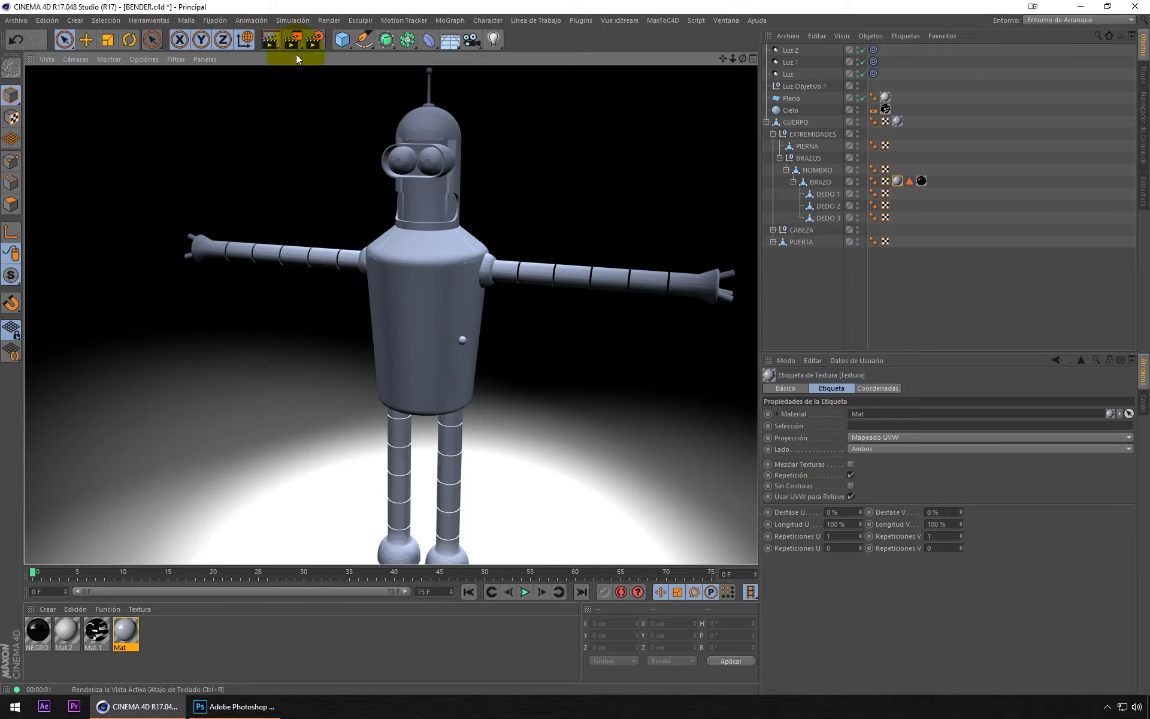
{"action": "left_click", "coordinate": [797, 122]}
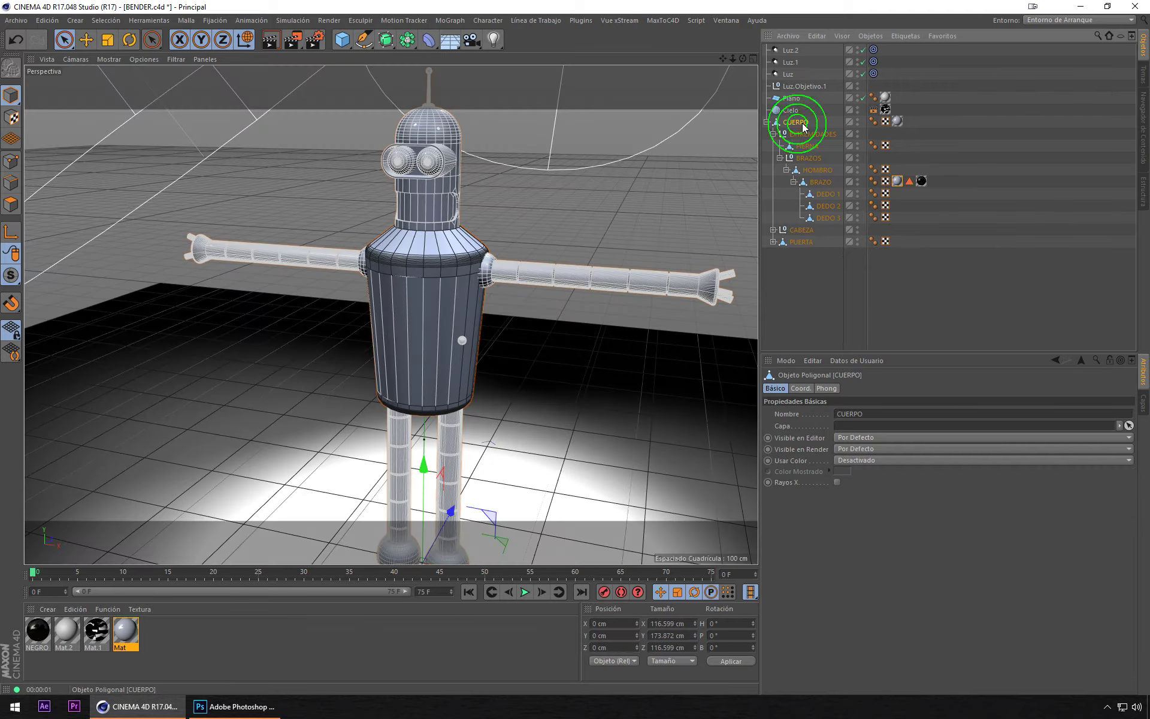
Step: Rename CUERPO's grey Mat material to GENERAL ROBOT and render the textured robot
{"action": "left_click", "coordinate": [806, 145]}
{"action": "left_click", "coordinate": [815, 169]}
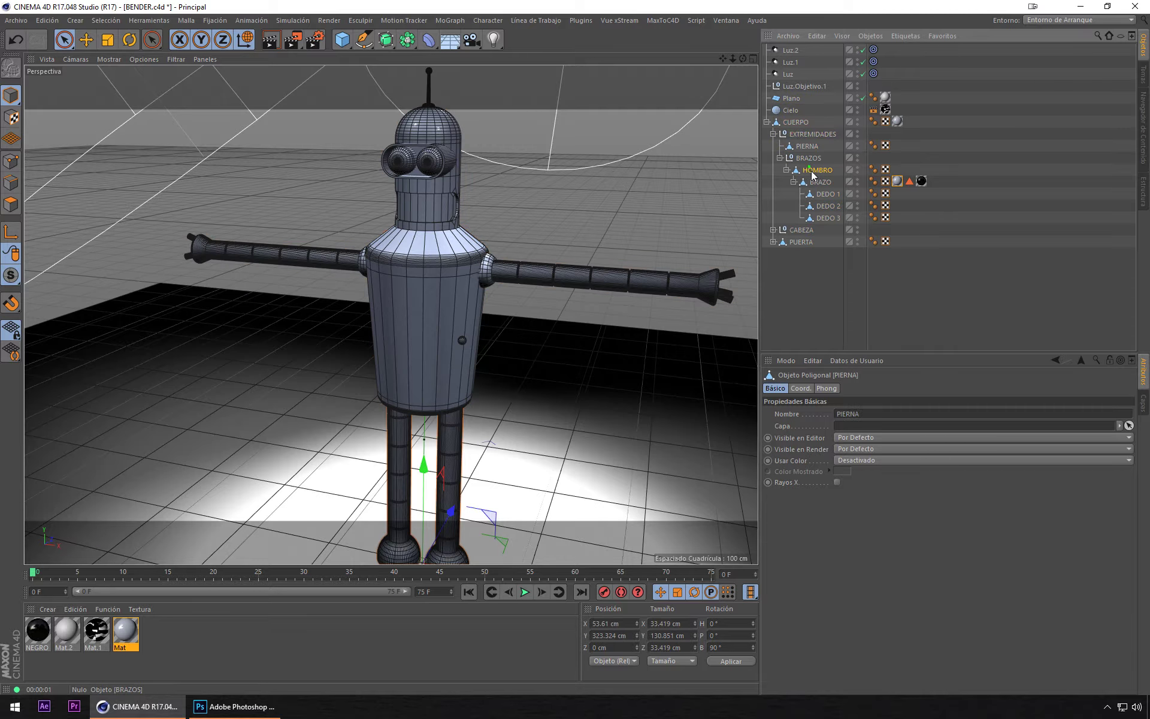
{"action": "left_click_drag", "start_coordinate": [897, 122], "coordinate": [896, 132]}
{"action": "left_click", "coordinate": [898, 123]}
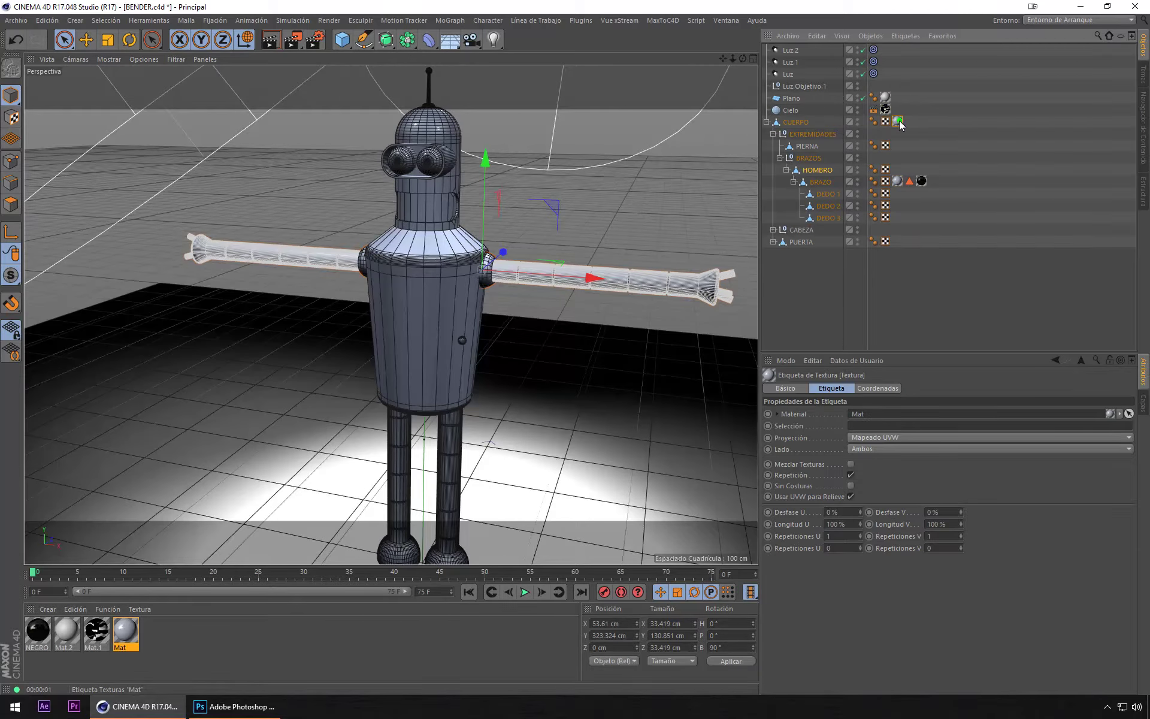
{"action": "double_click", "coordinate": [125, 630]}
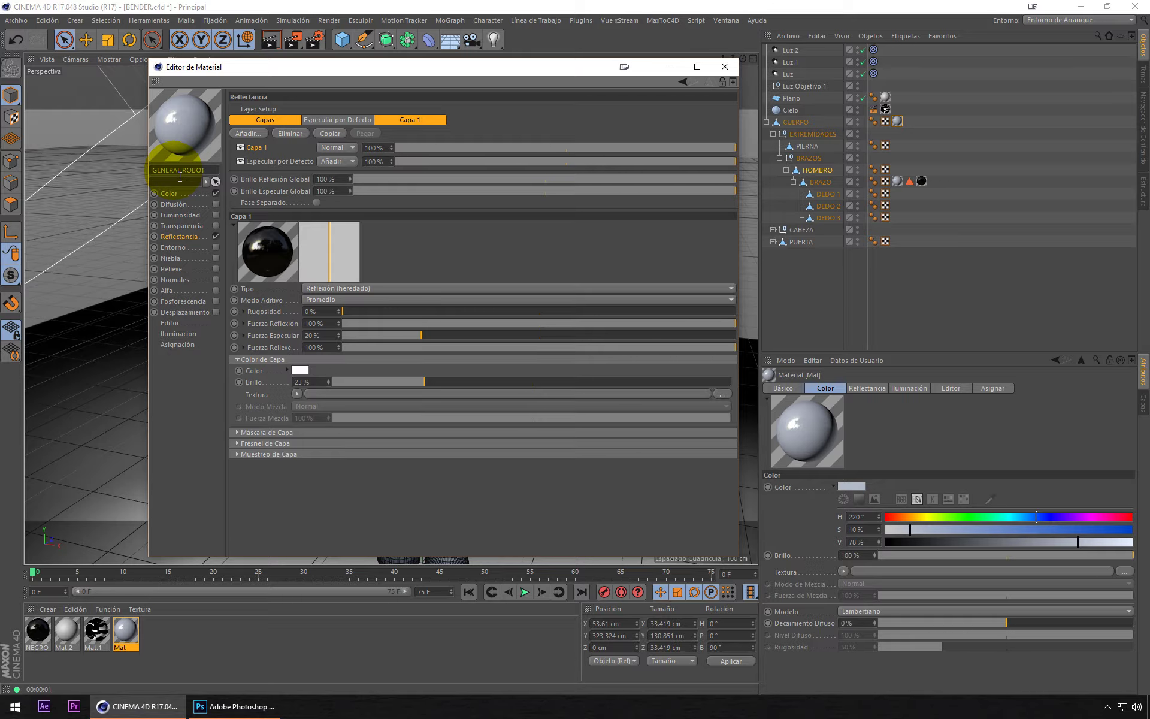
{"action": "left_click", "coordinate": [724, 68]}
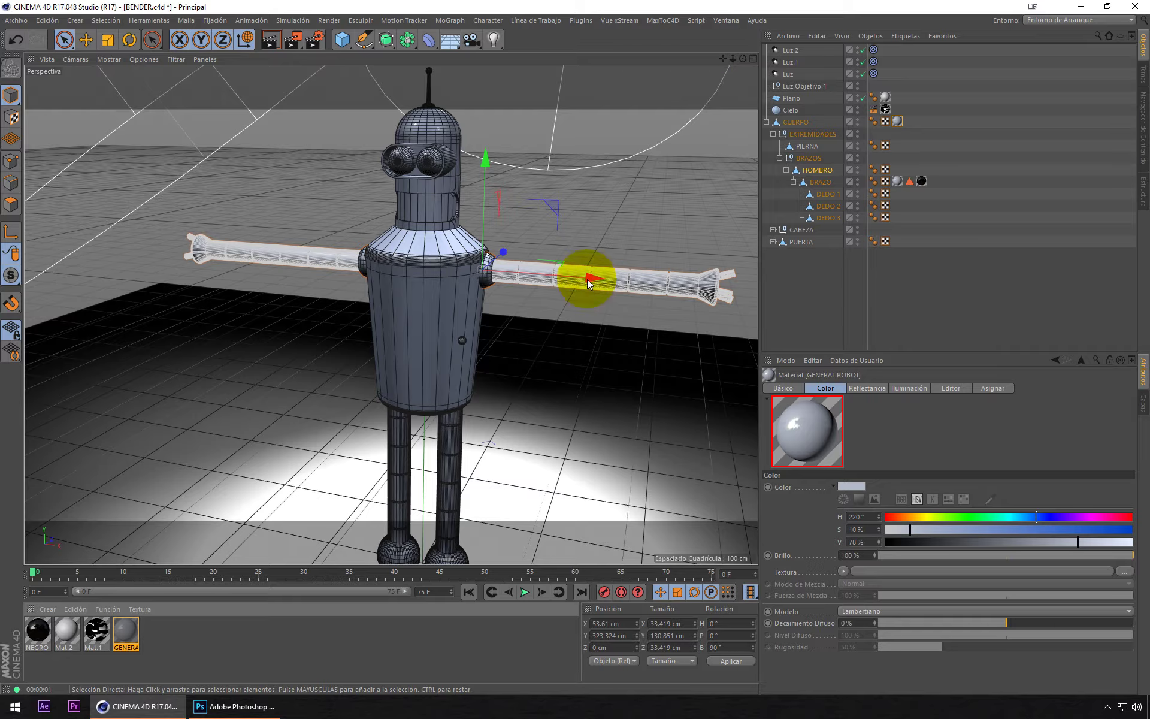
{"action": "left_click", "coordinate": [822, 183]}
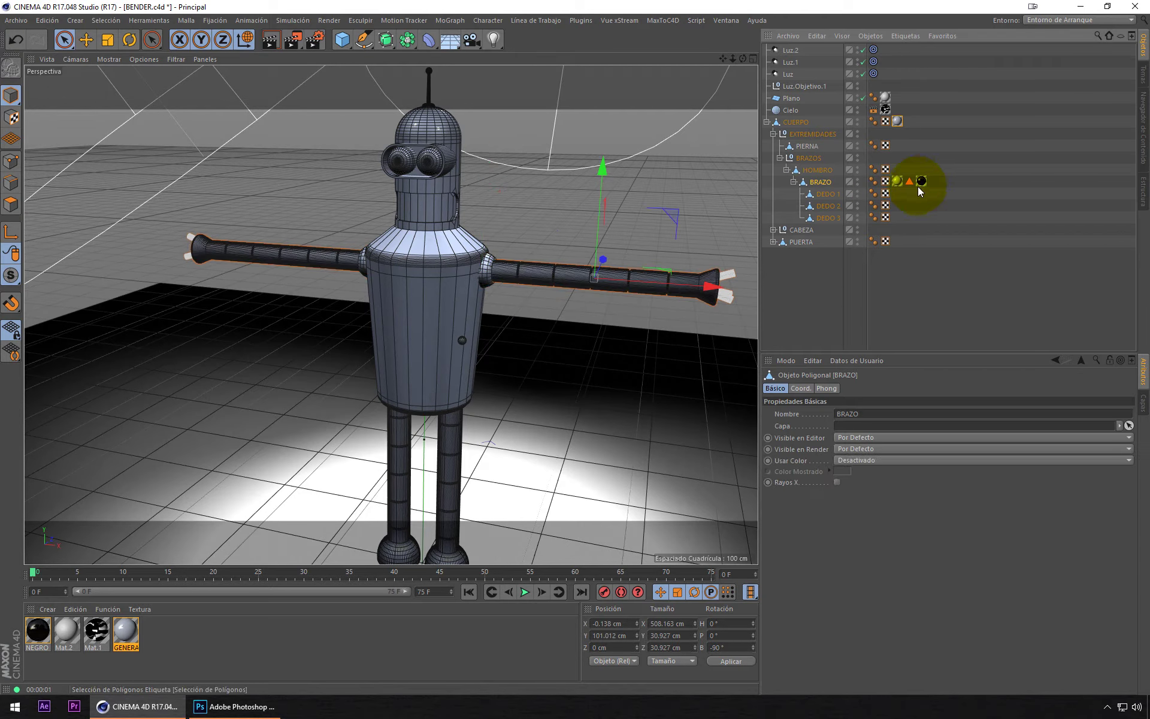
{"action": "left_click", "coordinate": [669, 245]}
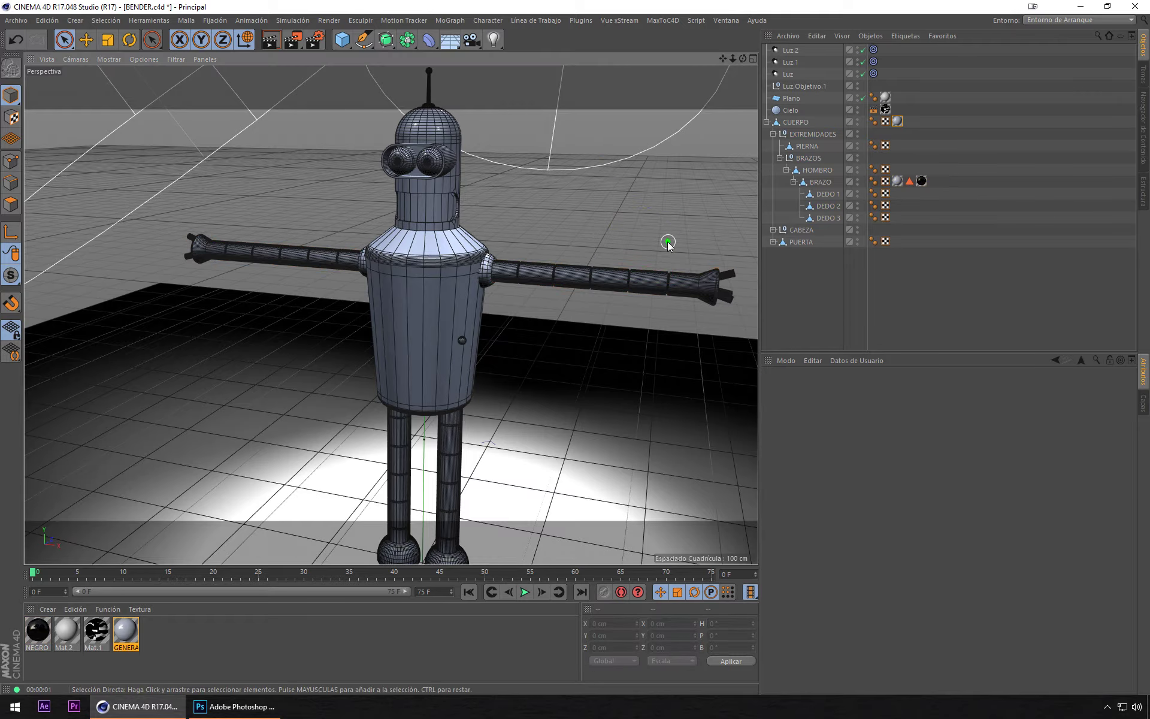
{"action": "left_click", "coordinate": [271, 40]}
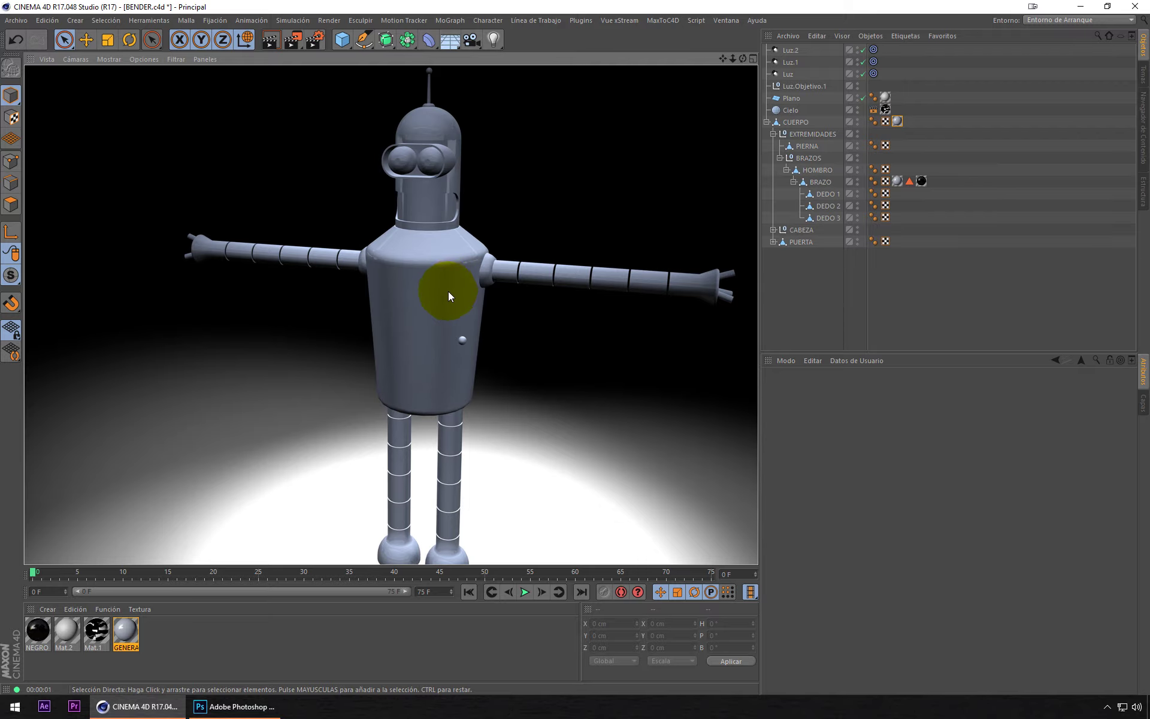
{"action": "mouse_move", "coordinate": [457, 283]}
{"action": "left_mouse_down", "text": "alt"}
{"action": "mouse_move", "coordinate": [549, 346]}
{"action": "mouse_move", "coordinate": [408, 320]}
{"action": "mouse_move", "coordinate": [458, 289]}
{"action": "left_mouse_up", "text": "alt"}
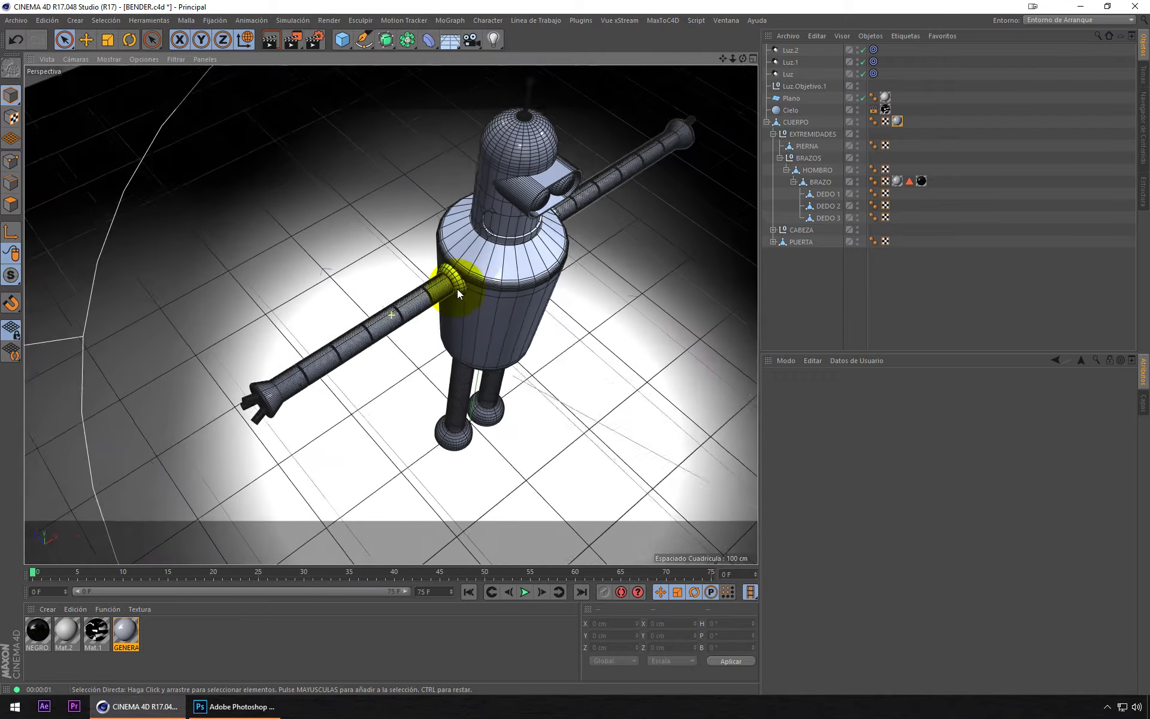
{"action": "scroll", "coordinate": [438, 317], "scroll_direction": "up", "scroll_amount": 5}
{"action": "scroll", "coordinate": [437, 318], "scroll_direction": "up", "scroll_amount": 3}
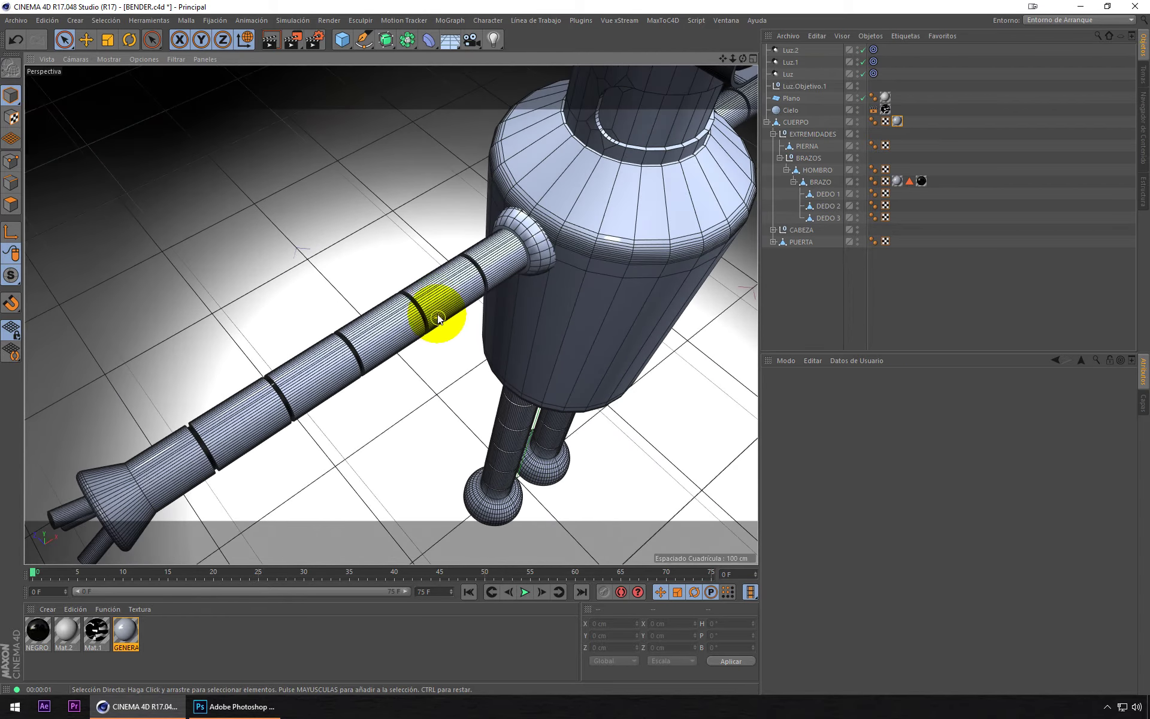
{"action": "left_click", "coordinate": [273, 42]}
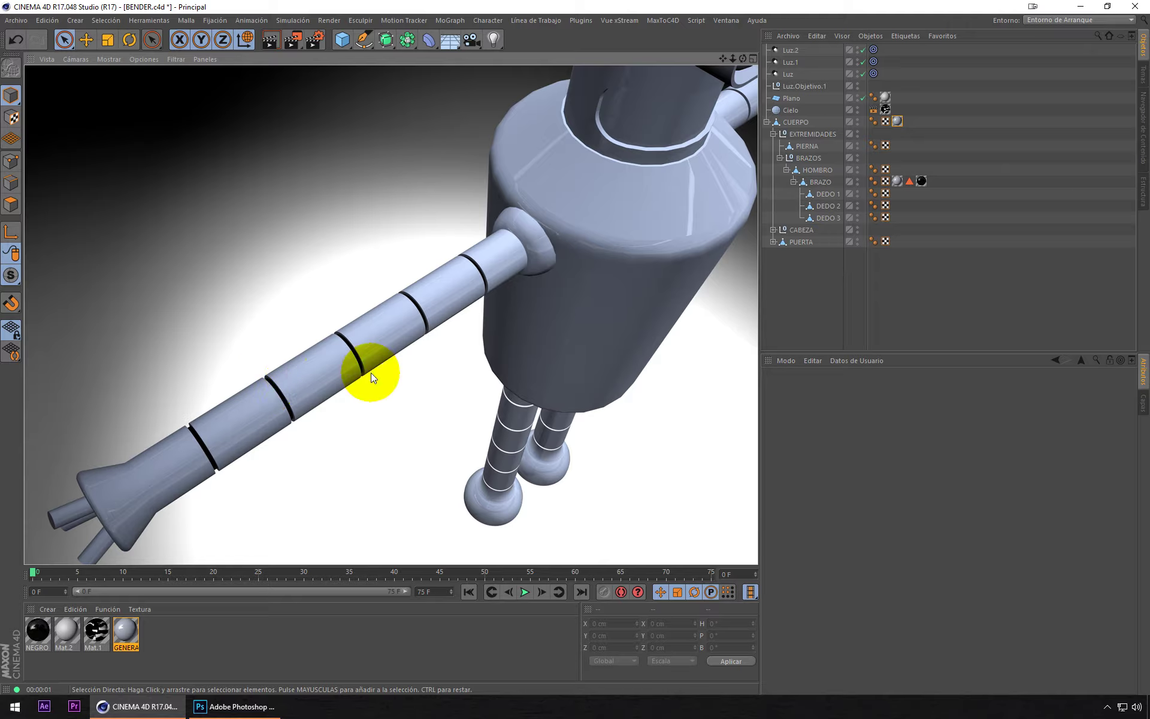
{"action": "mouse_move", "coordinate": [437, 325]}
{"action": "left_mouse_down", "text": "alt"}
{"action": "mouse_move", "coordinate": [363, 268]}
{"action": "mouse_move", "coordinate": [363, 248]}
{"action": "left_mouse_up", "text": "alt"}
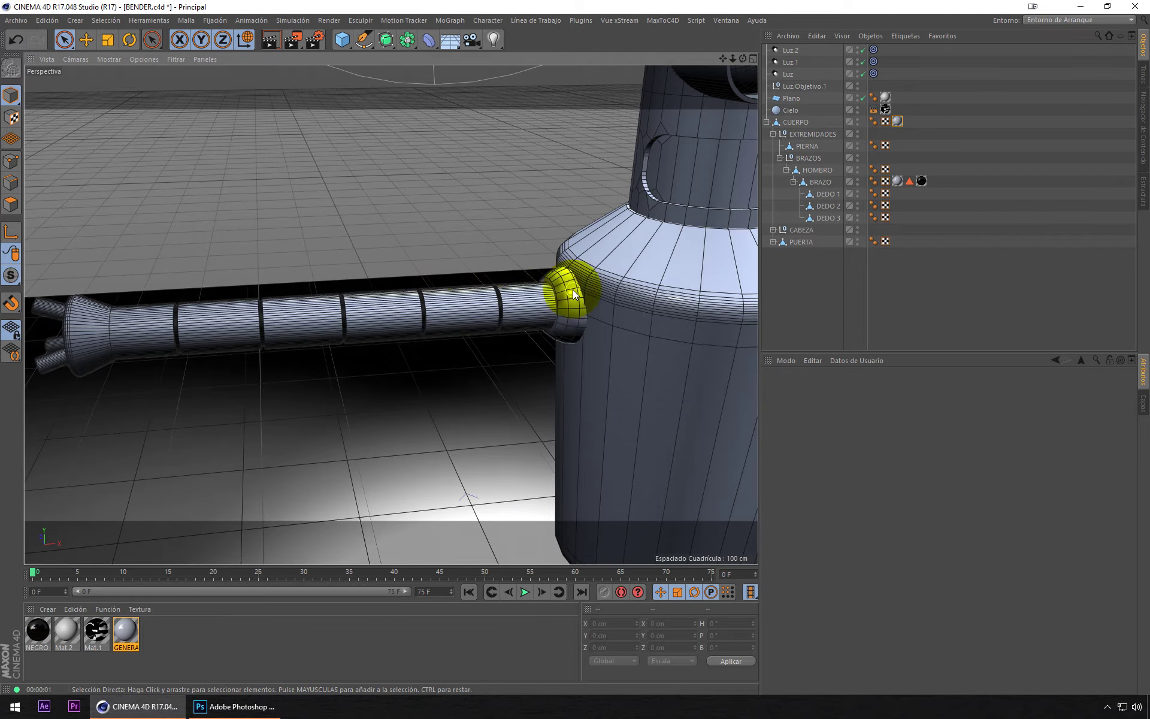
{"action": "left_click_drag", "start_coordinate": [573, 289], "coordinate": [180, 334], "text": "alt"}
{"action": "right_click_drag", "start_coordinate": [180, 334], "coordinate": [388, 300], "text": "alt"}
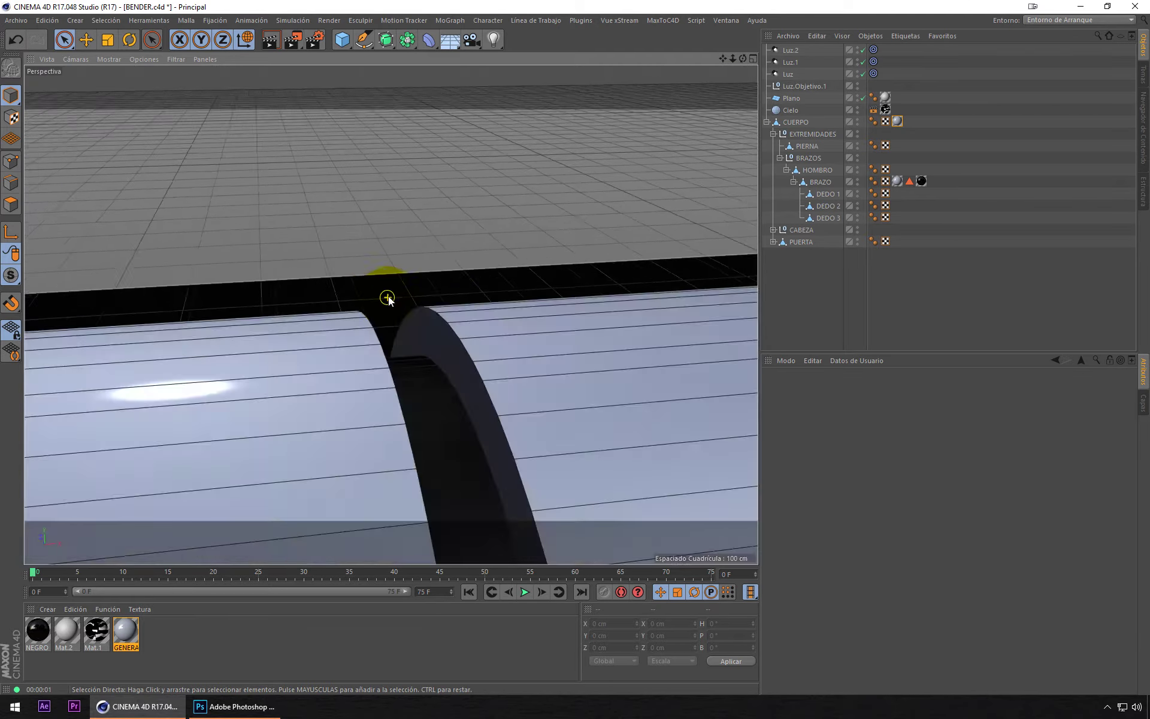
{"action": "scroll", "coordinate": [389, 300], "scroll_direction": "down", "scroll_amount": 3}
{"action": "scroll", "coordinate": [388, 299], "scroll_direction": "down", "scroll_amount": 3}
{"action": "mouse_move", "coordinate": [395, 306]}
{"action": "left_mouse_down", "text": "alt"}
{"action": "mouse_move", "coordinate": [411, 344]}
{"action": "mouse_move", "coordinate": [433, 337]}
{"action": "left_mouse_up", "text": "alt"}
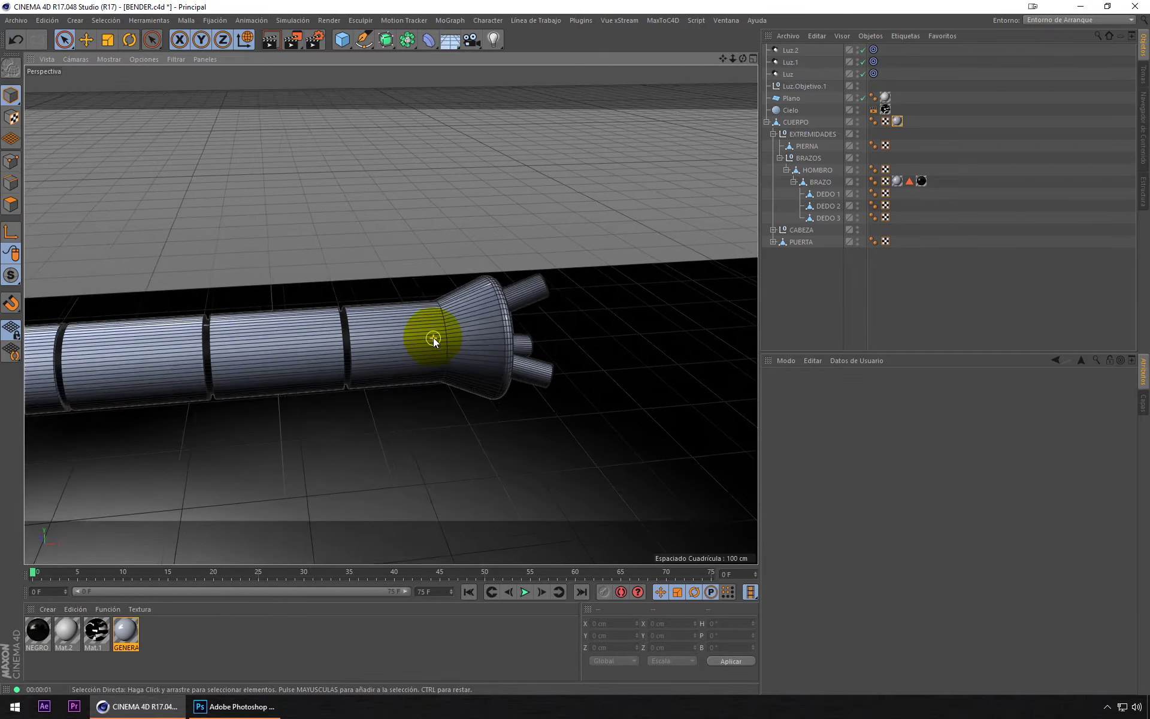
{"action": "scroll", "coordinate": [434, 336], "scroll_direction": "up", "scroll_amount": 2}
{"action": "scroll", "coordinate": [433, 336], "scroll_direction": "up", "scroll_amount": 2}
{"action": "scroll", "coordinate": [444, 334], "scroll_direction": "up", "scroll_amount": 2}
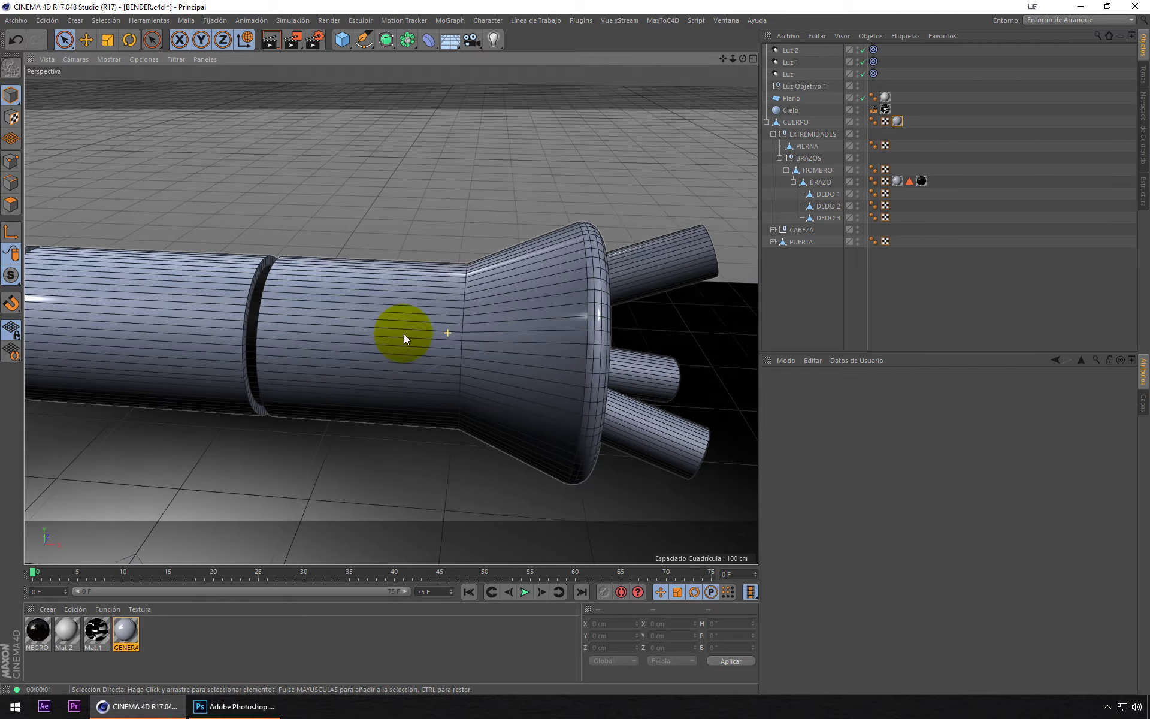
{"action": "scroll", "coordinate": [448, 355], "scroll_direction": "down", "scroll_amount": 1}
{"action": "scroll", "coordinate": [340, 346], "scroll_direction": "down", "scroll_amount": 2}
{"action": "scroll", "coordinate": [340, 346], "scroll_direction": "down", "scroll_amount": 2}
{"action": "mouse_move", "coordinate": [340, 346]}
{"action": "left_mouse_down", "text": "alt"}
{"action": "mouse_move", "coordinate": [577, 332]}
{"action": "mouse_move", "coordinate": [359, 321]}
{"action": "mouse_move", "coordinate": [603, 282]}
{"action": "mouse_move", "coordinate": [514, 308]}
{"action": "mouse_move", "coordinate": [534, 290]}
{"action": "mouse_move", "coordinate": [542, 252]}
{"action": "left_mouse_up", "text": "alt"}
{"action": "left_click", "coordinate": [807, 145]}
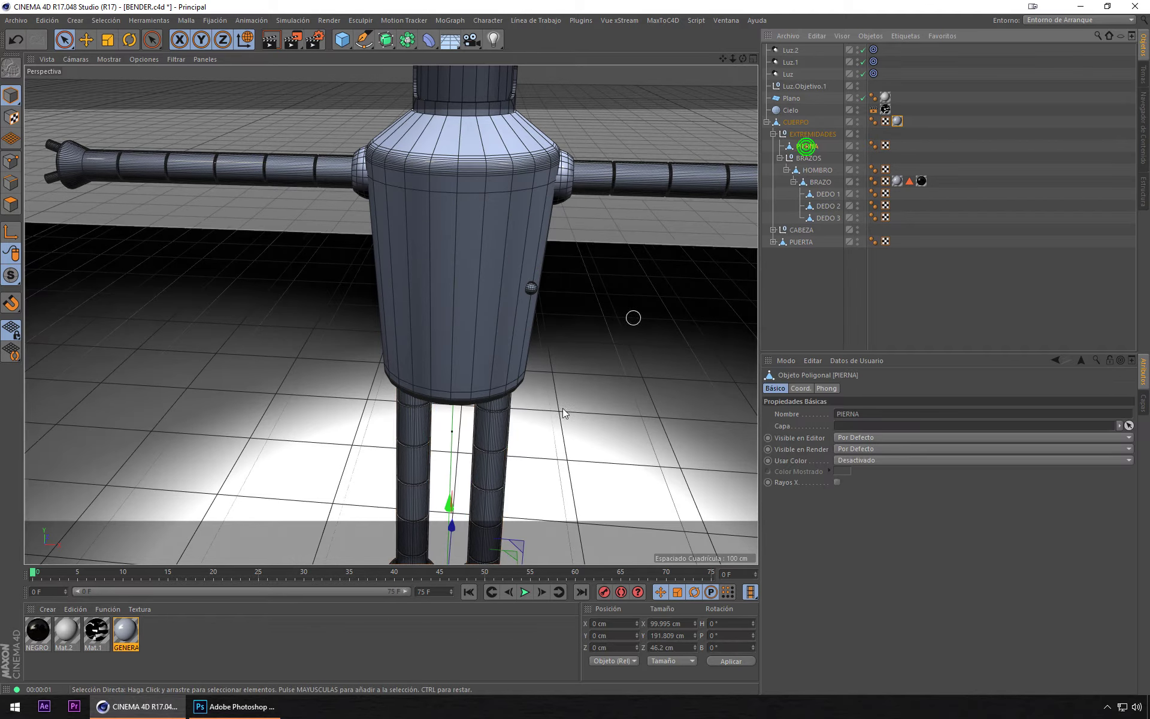
Step: In polygon loop selection, select the top and middle ring loops on both legs
{"action": "key", "text": "o"}
{"action": "mouse_move", "coordinate": [516, 401]}
{"action": "right_mouse_down", "text": "alt"}
{"action": "mouse_move", "coordinate": [477, 346]}
{"action": "mouse_move", "coordinate": [66, 188]}
{"action": "right_mouse_up", "text": "alt"}
{"action": "left_click", "coordinate": [11, 204]}
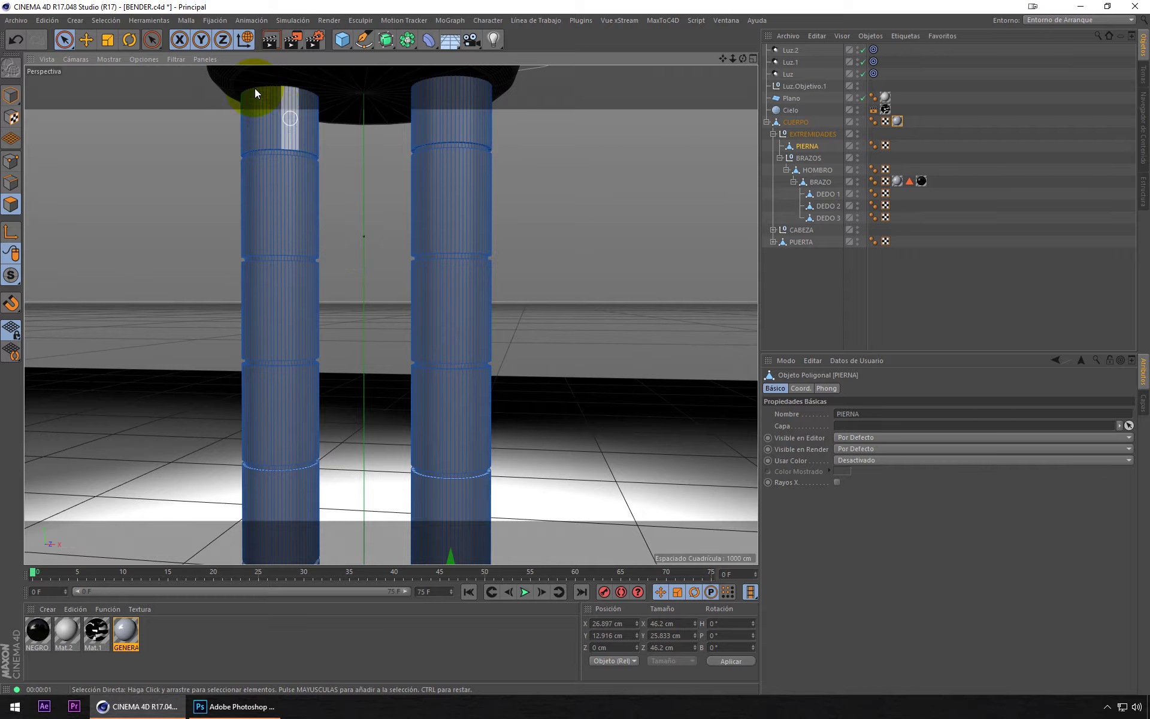
{"action": "left_click", "coordinate": [108, 21]}
{"action": "left_click", "coordinate": [130, 102]}
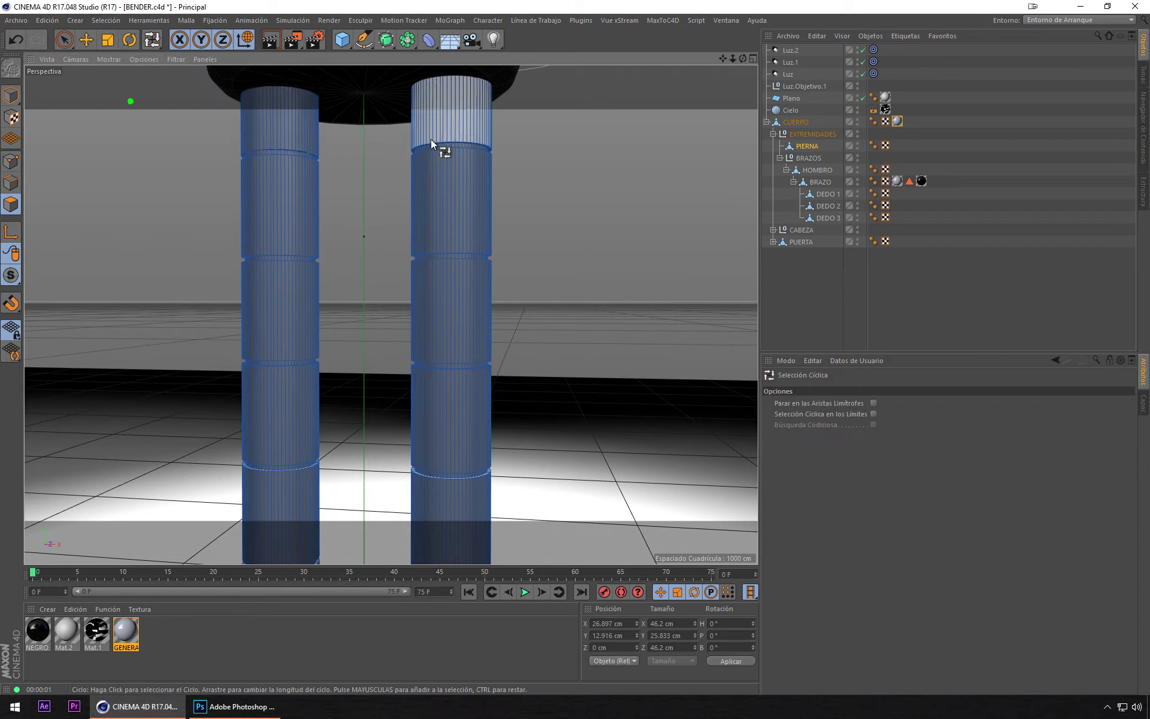
{"action": "scroll", "coordinate": [431, 144], "scroll_direction": "up", "scroll_amount": 3}
{"action": "left_click", "coordinate": [451, 154]}
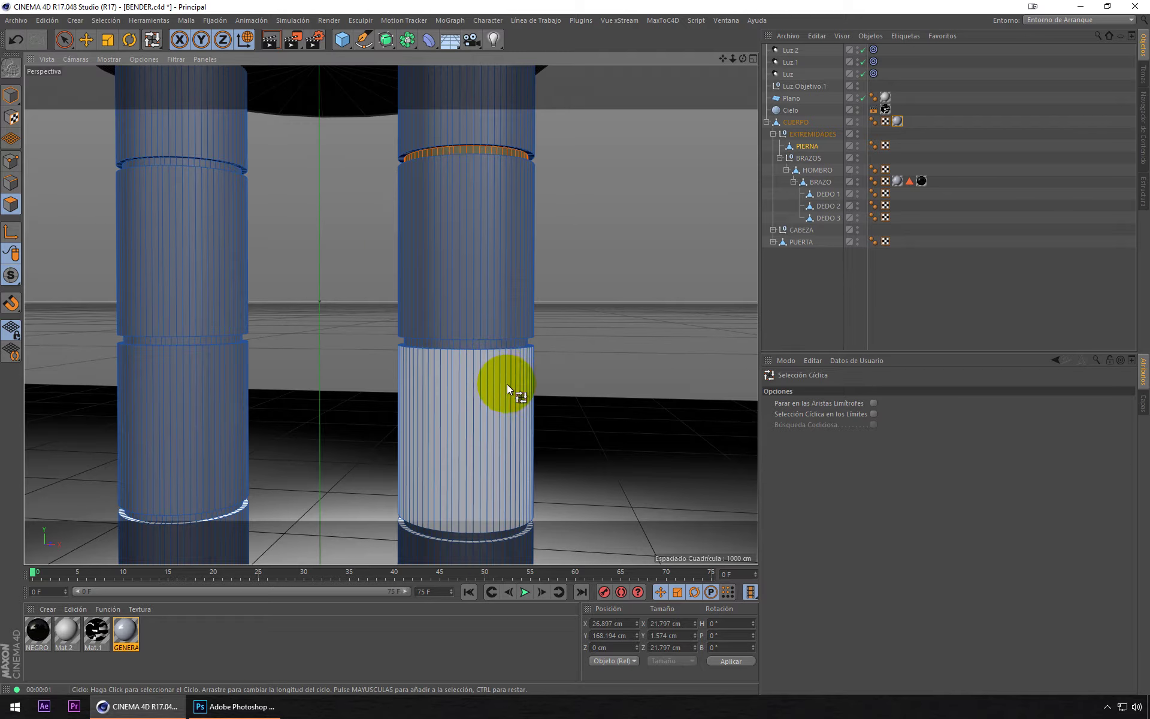
{"action": "left_click", "coordinate": [486, 351], "text": "shift"}
{"action": "left_click", "coordinate": [190, 159], "text": "shift"}
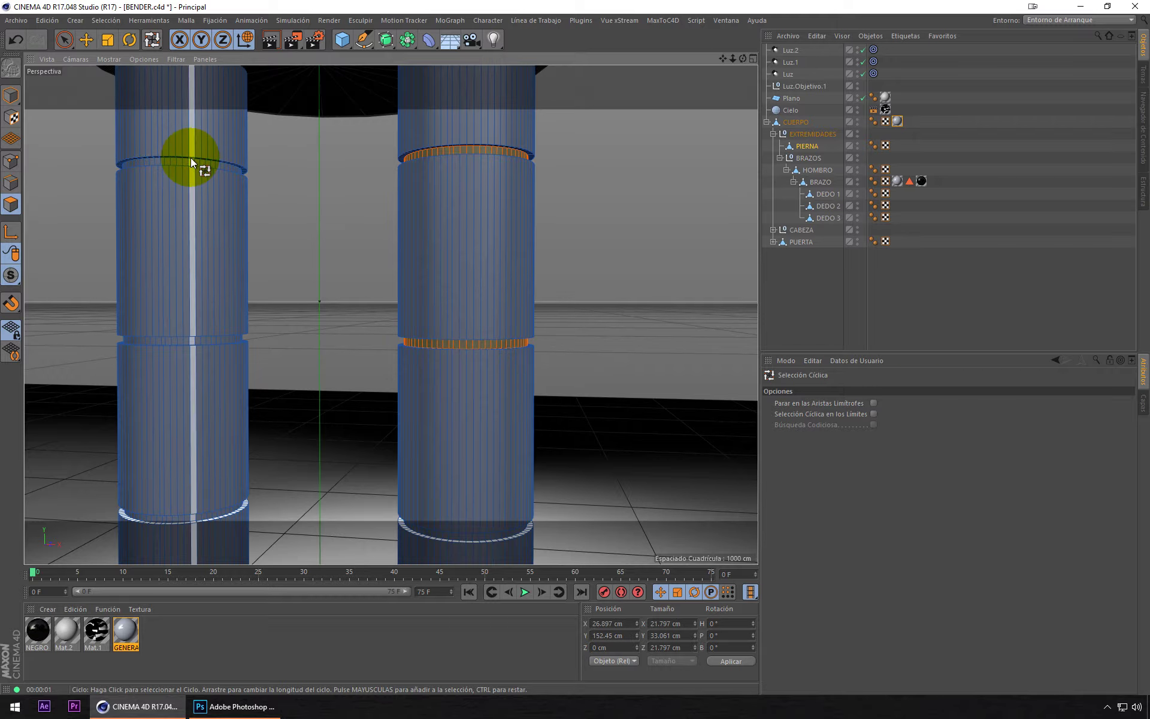
{"action": "left_click", "coordinate": [199, 335], "text": "shift"}
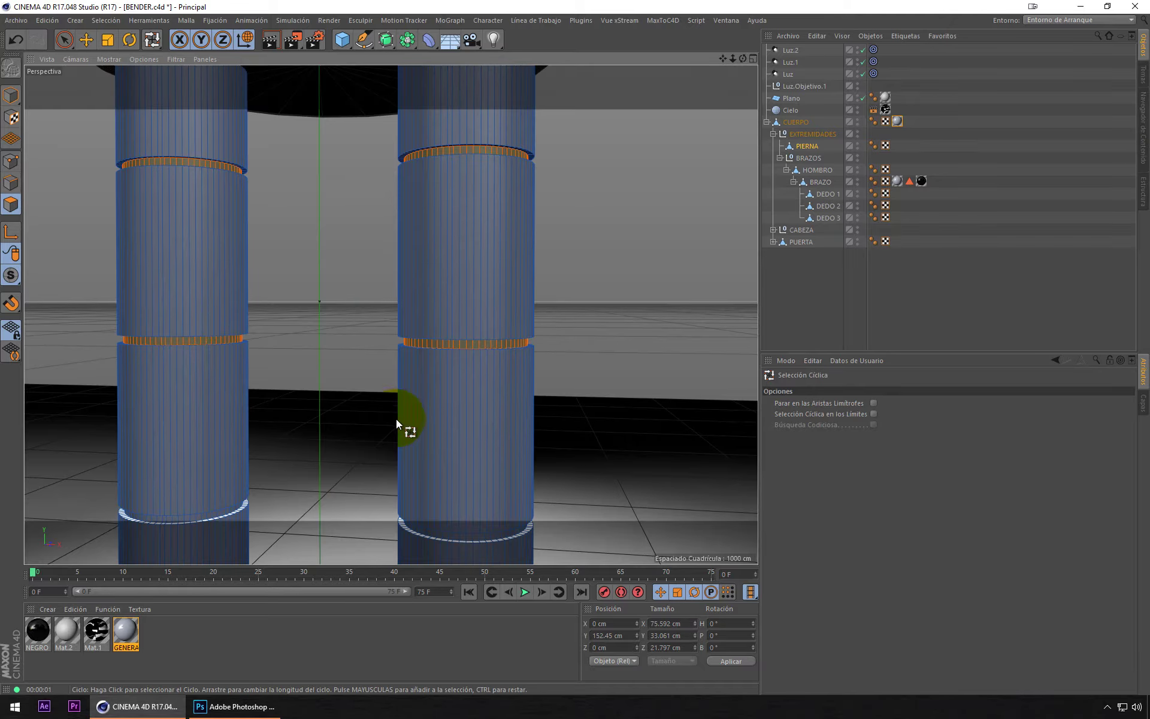
Step: Reselect the top, middle and bottom ring loops on both legs together
{"action": "mouse_move", "coordinate": [397, 419]}
{"action": "left_mouse_down", "text": "alt"}
{"action": "mouse_move", "coordinate": [420, 213]}
{"action": "mouse_move", "coordinate": [395, 323]}
{"action": "mouse_move", "coordinate": [396, 401]}
{"action": "mouse_move", "coordinate": [400, 361]}
{"action": "left_mouse_up", "text": "alt"}
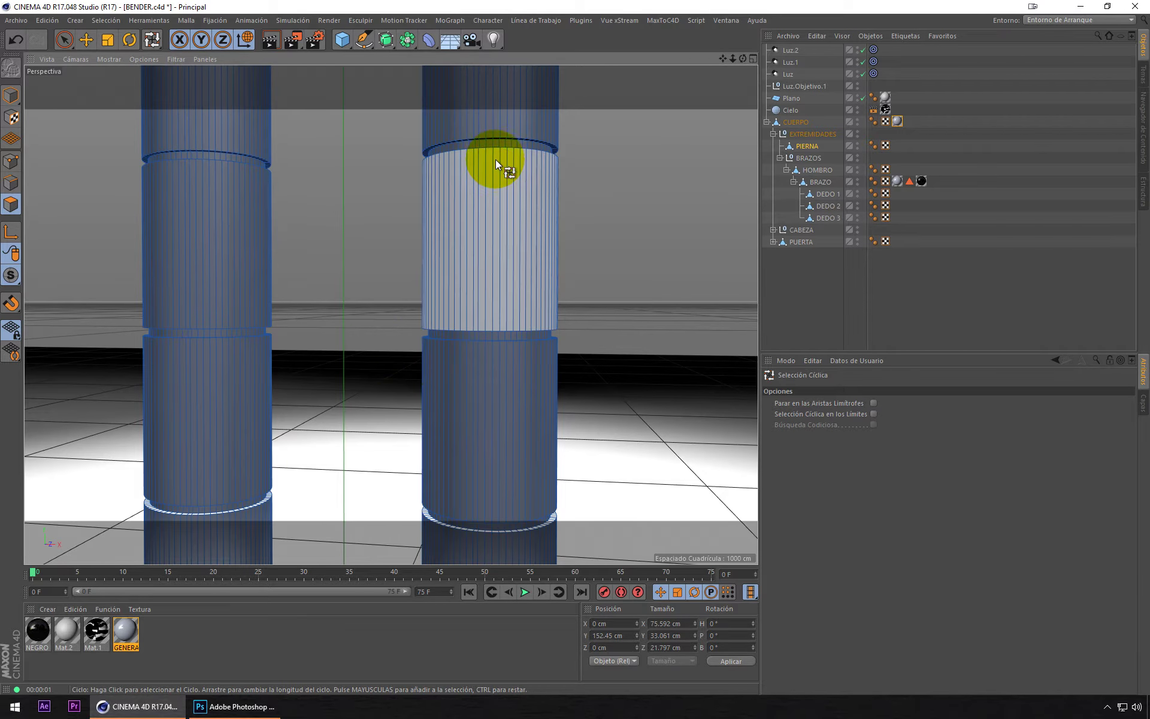
{"action": "left_click", "coordinate": [497, 144]}
{"action": "left_click", "coordinate": [247, 157], "text": "shift"}
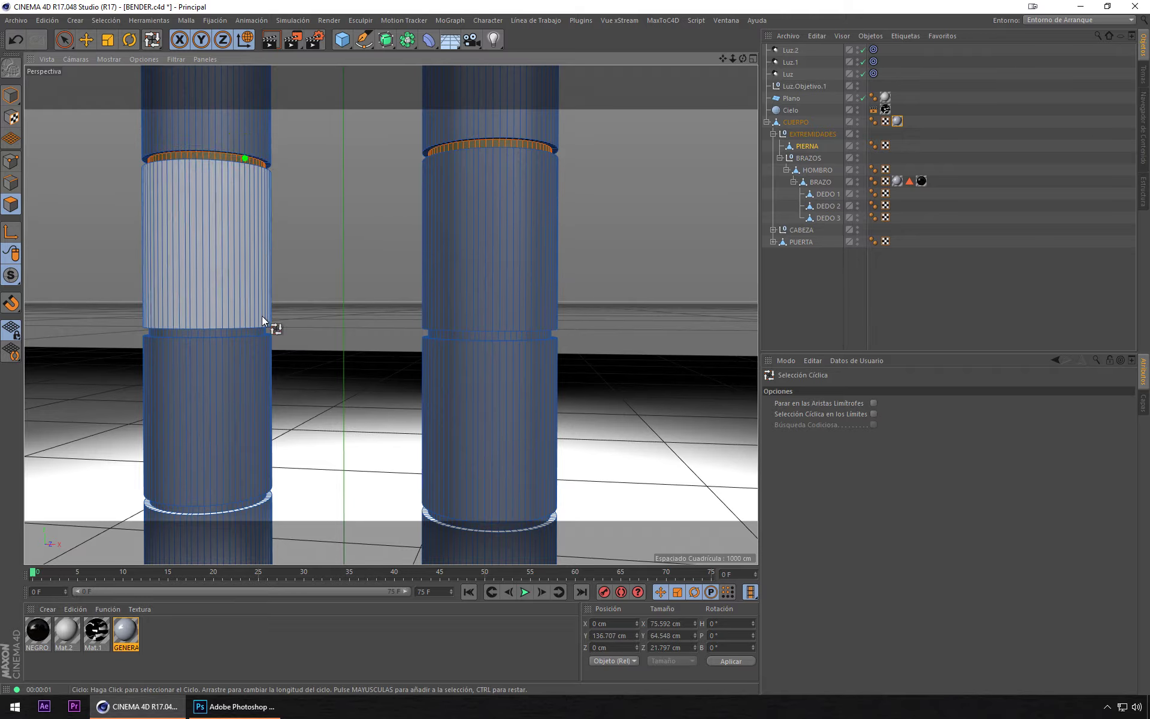
{"action": "left_click", "coordinate": [250, 333], "text": "shift"}
{"action": "left_click", "coordinate": [249, 501], "text": "shift"}
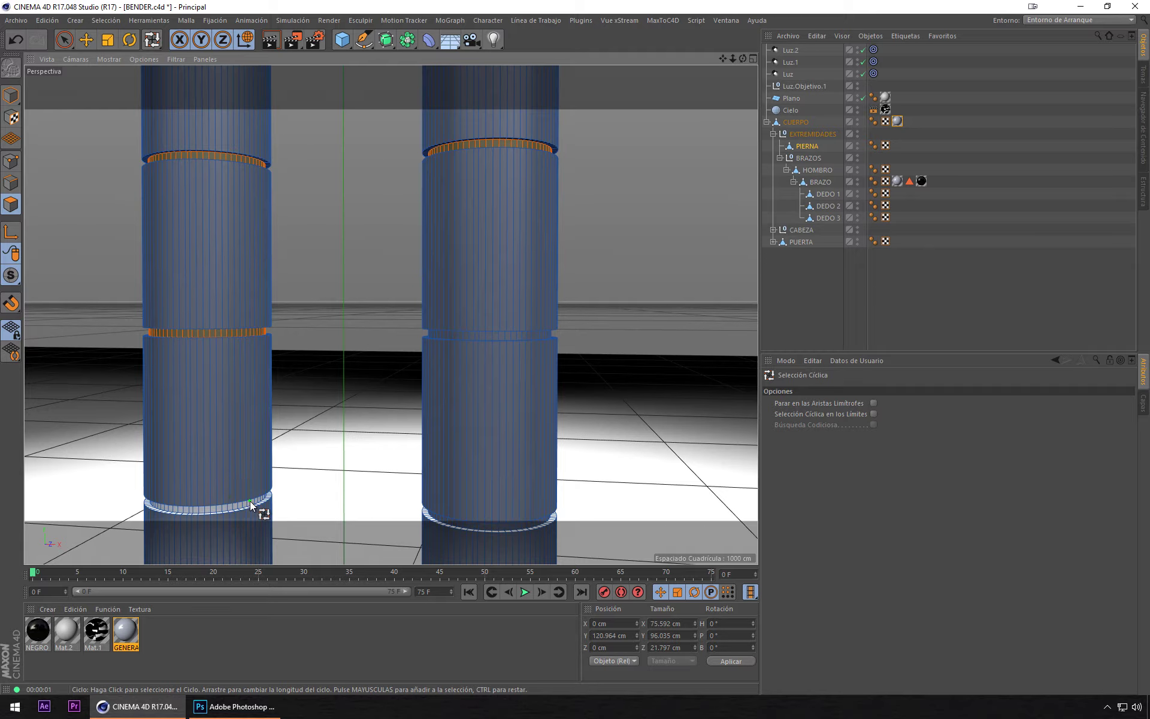
{"action": "left_click", "coordinate": [480, 334], "text": "shift"}
{"action": "left_click", "coordinate": [501, 530], "text": "shift"}
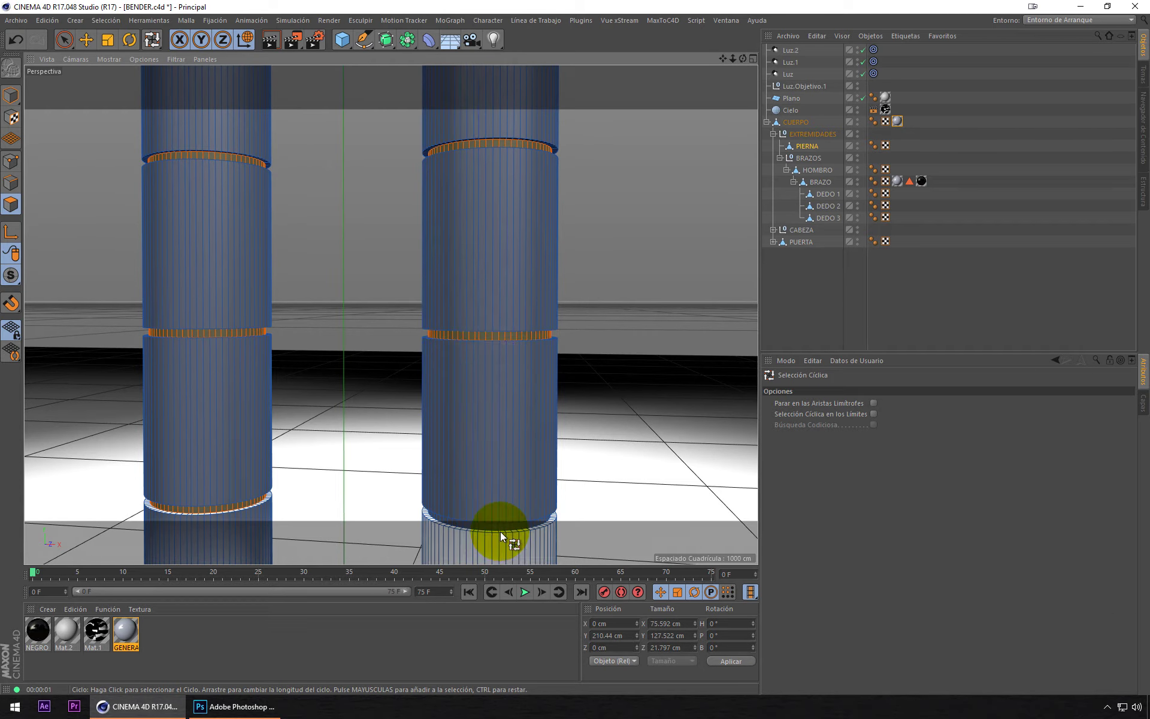
{"action": "scroll", "coordinate": [442, 326], "scroll_direction": "down", "scroll_amount": 5}
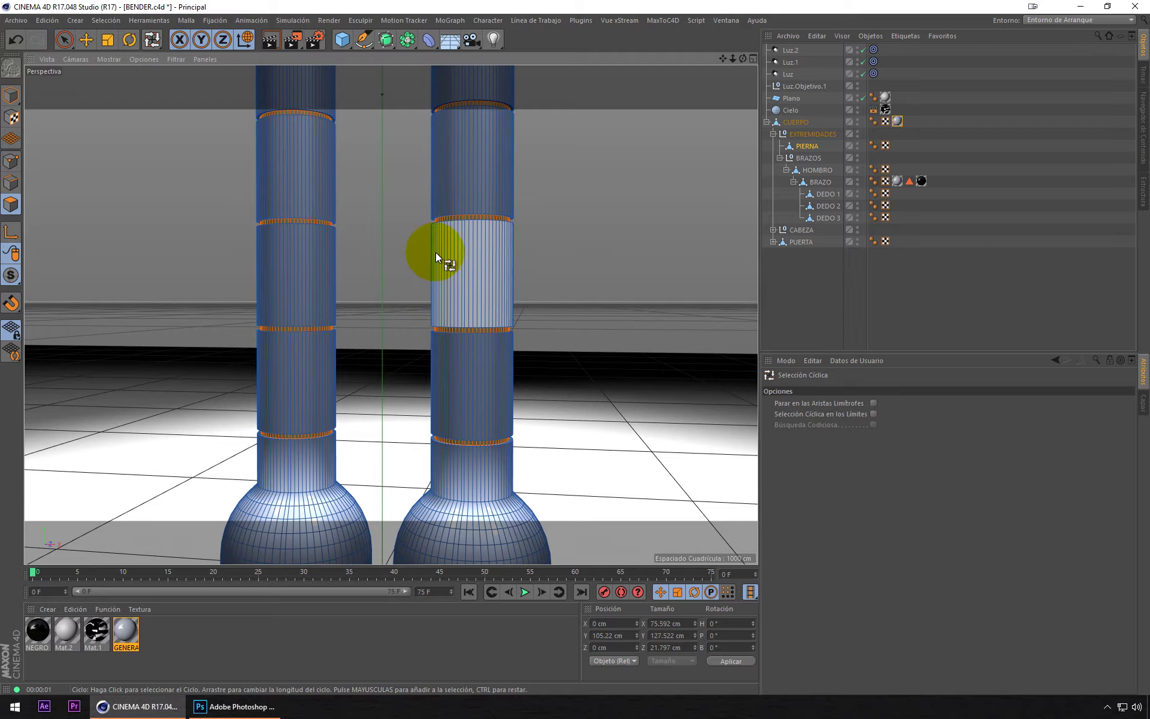
{"action": "scroll", "coordinate": [460, 371], "scroll_direction": "up", "scroll_amount": 5}
{"action": "middle_click_drag", "start_coordinate": [461, 371], "coordinate": [475, 411], "text": "alt"}
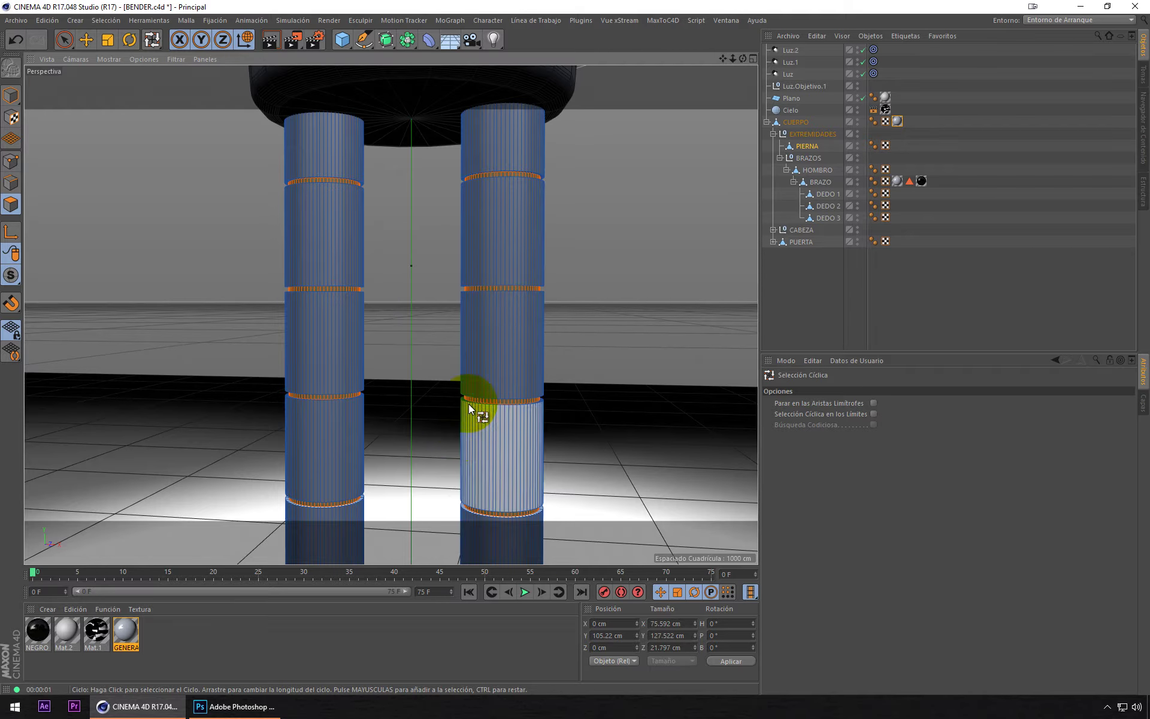
{"action": "left_click", "coordinate": [105, 20]}
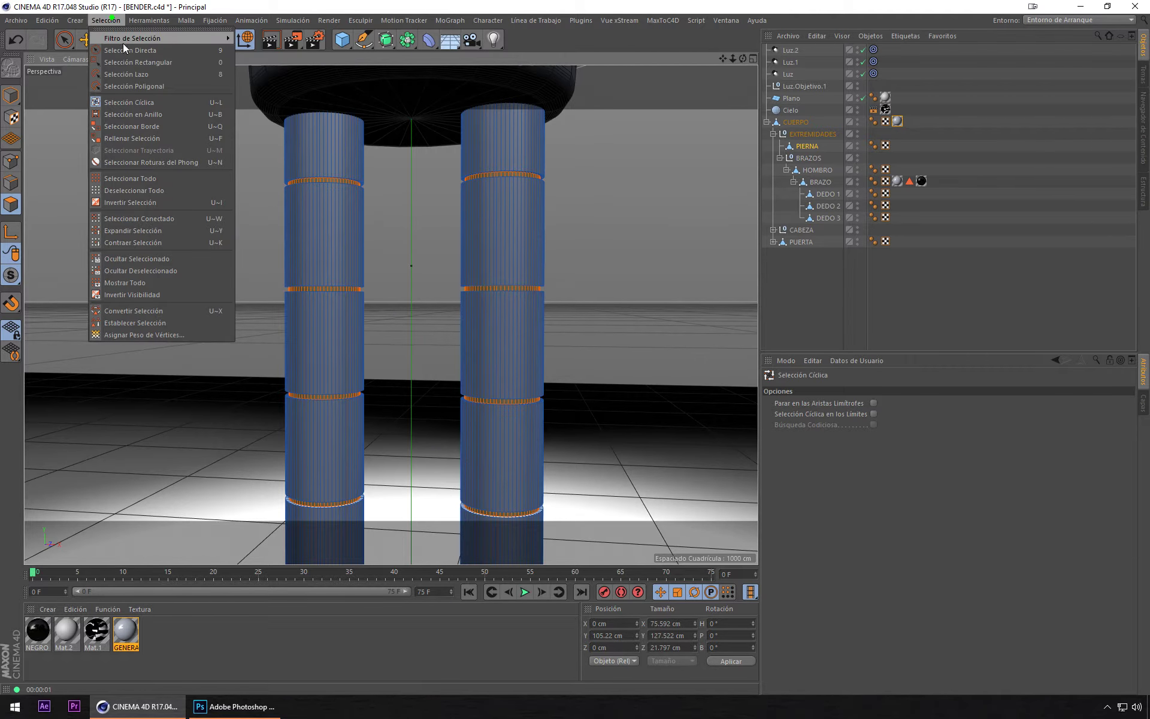
Step: Store the leg rings as a selection set and restrict a NEGRO tag on PIERNA to it
{"action": "left_click", "coordinate": [130, 323]}
{"action": "left_click", "coordinate": [899, 147]}
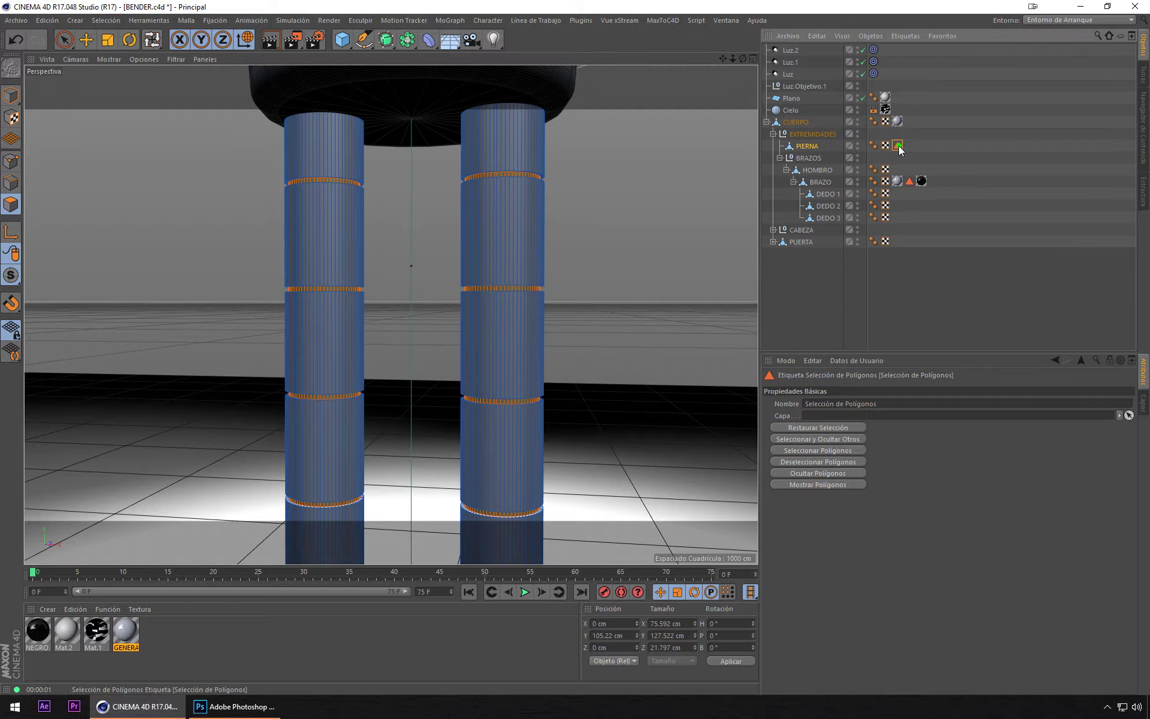
{"action": "left_click", "coordinate": [64, 40]}
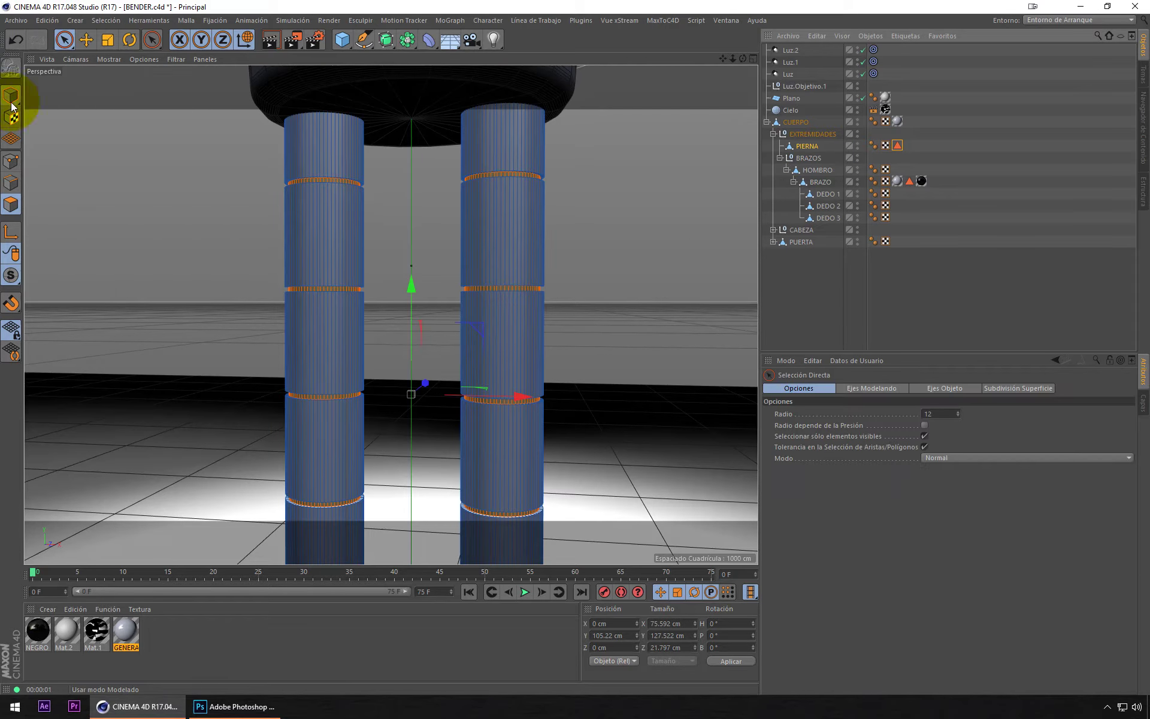
{"action": "mouse_move", "coordinate": [38, 631]}
{"action": "left_mouse_down"}
{"action": "mouse_move", "coordinate": [841, 133]}
{"action": "mouse_move", "coordinate": [807, 146]}
{"action": "left_mouse_up"}
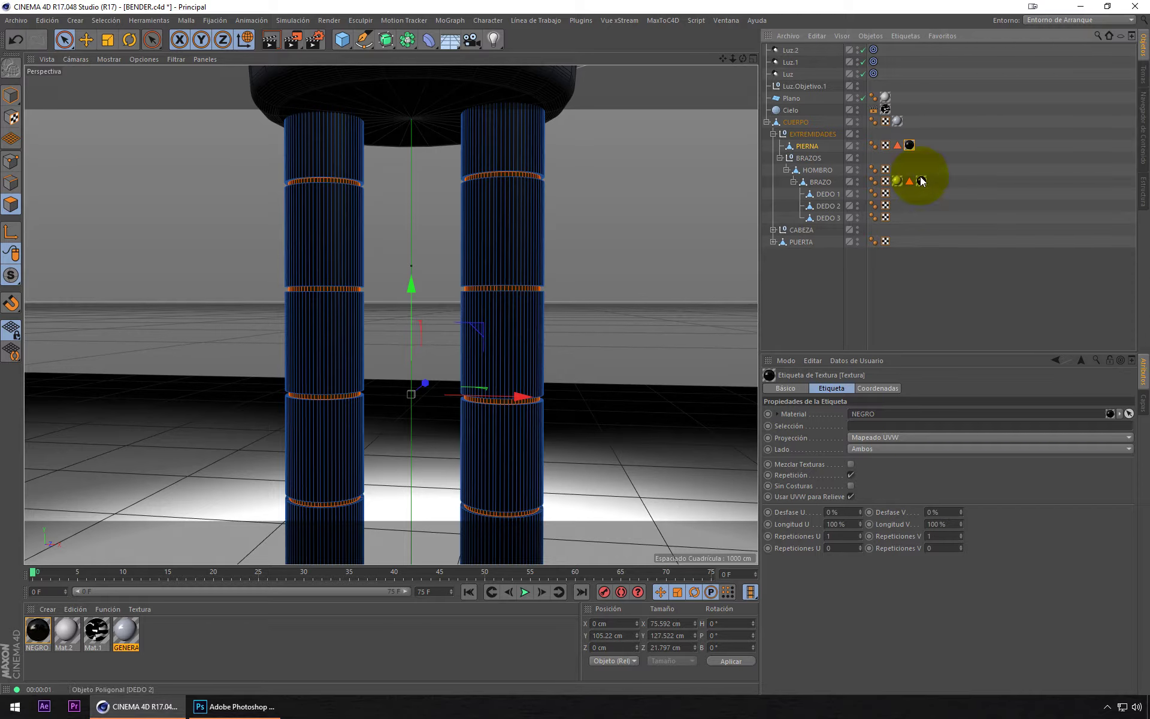
{"action": "left_click_drag", "start_coordinate": [890, 352], "coordinate": [882, 422]}
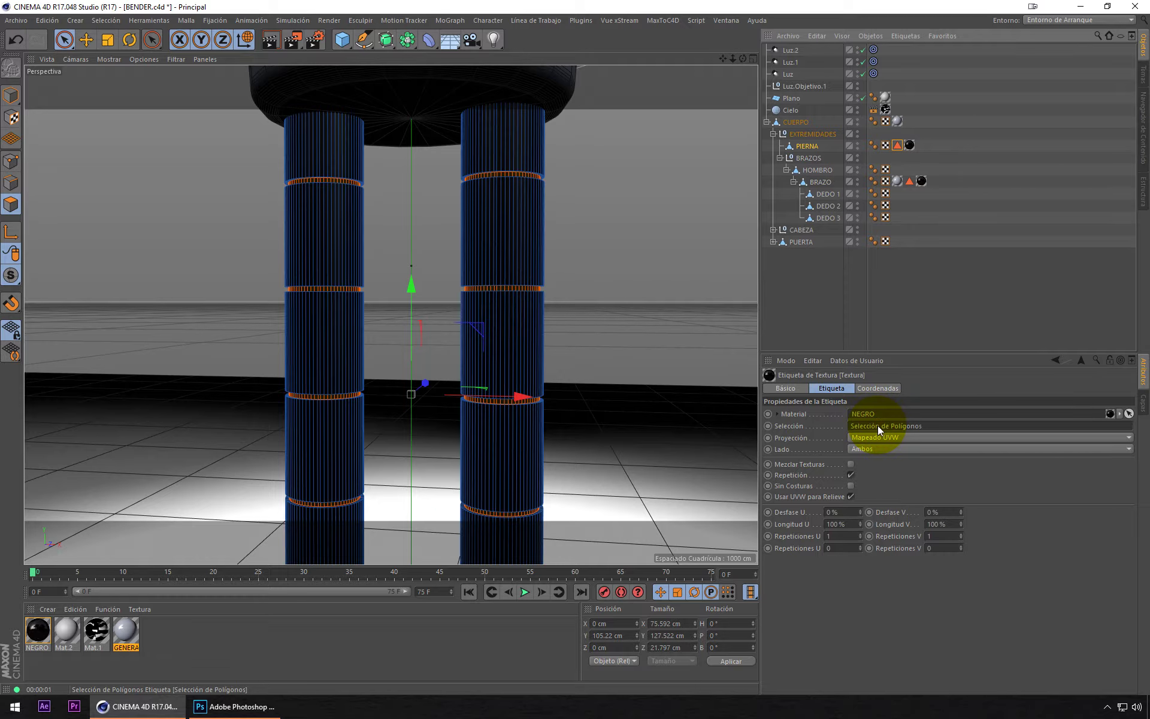
{"action": "left_click", "coordinate": [598, 217]}
Step: Apply GENERAL ROBOT to PIERNA and order it before the NEGRO tag
{"action": "scroll", "coordinate": [598, 217], "scroll_direction": "down", "scroll_amount": 3}
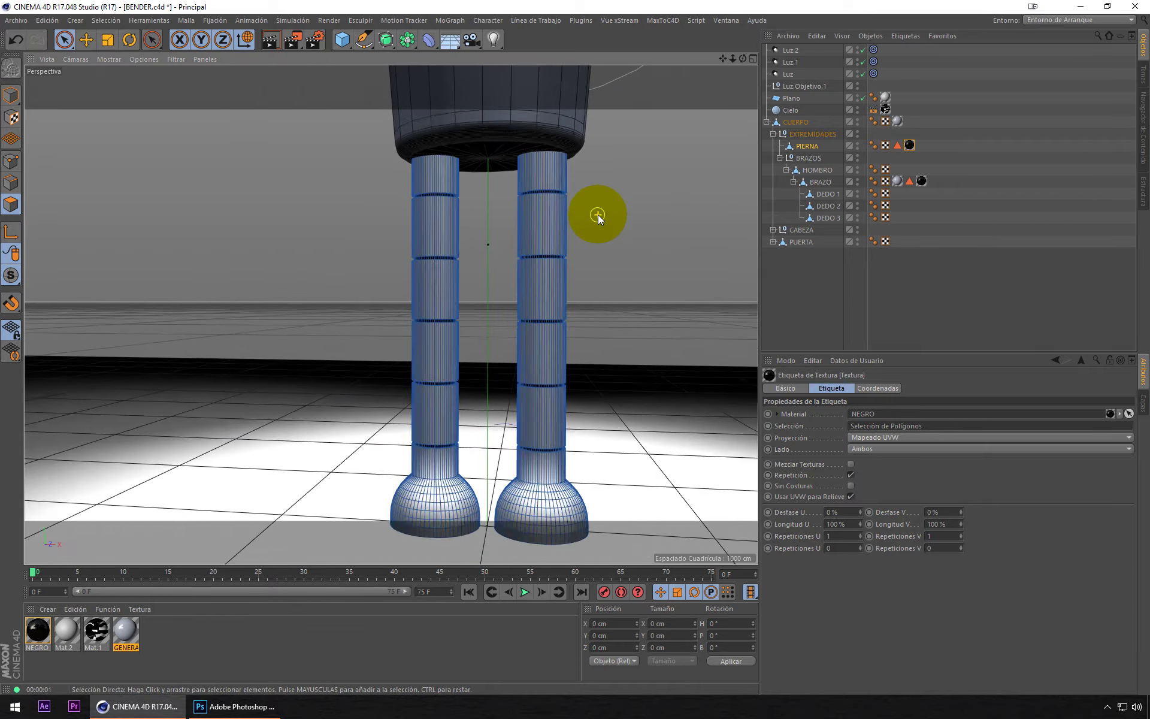
{"action": "middle_click_drag", "start_coordinate": [652, 103], "coordinate": [516, 390], "text": "alt"}
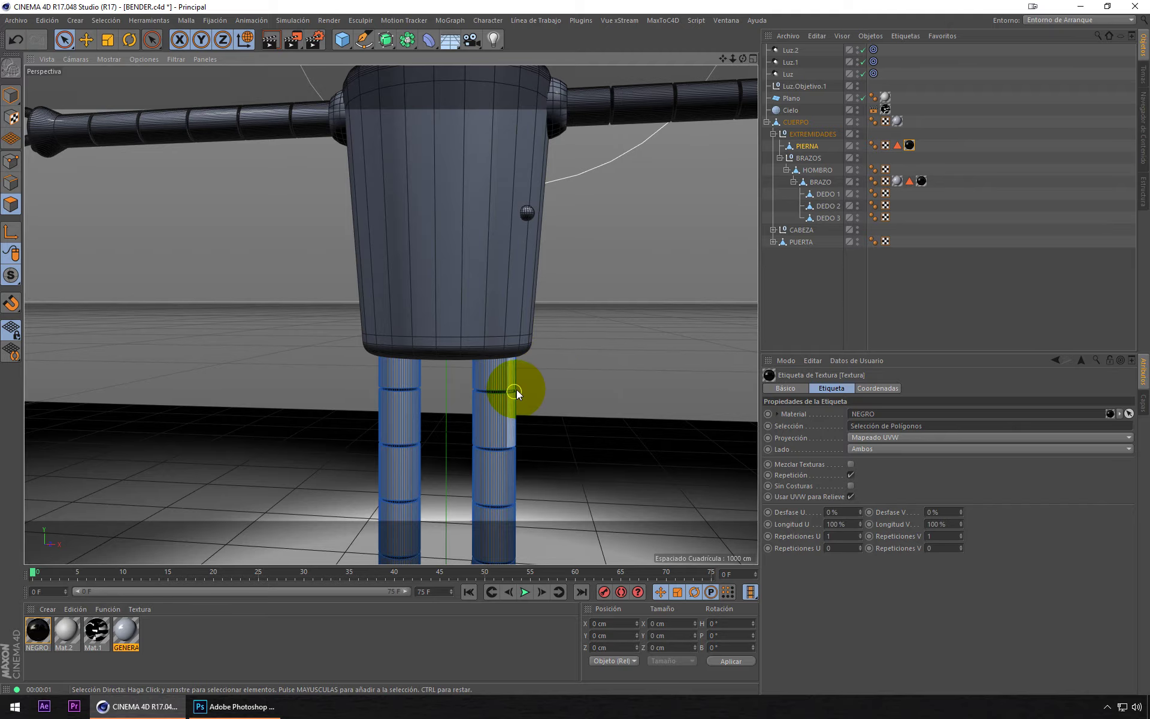
{"action": "left_click", "coordinate": [970, 150]}
{"action": "left_click", "coordinate": [898, 122]}
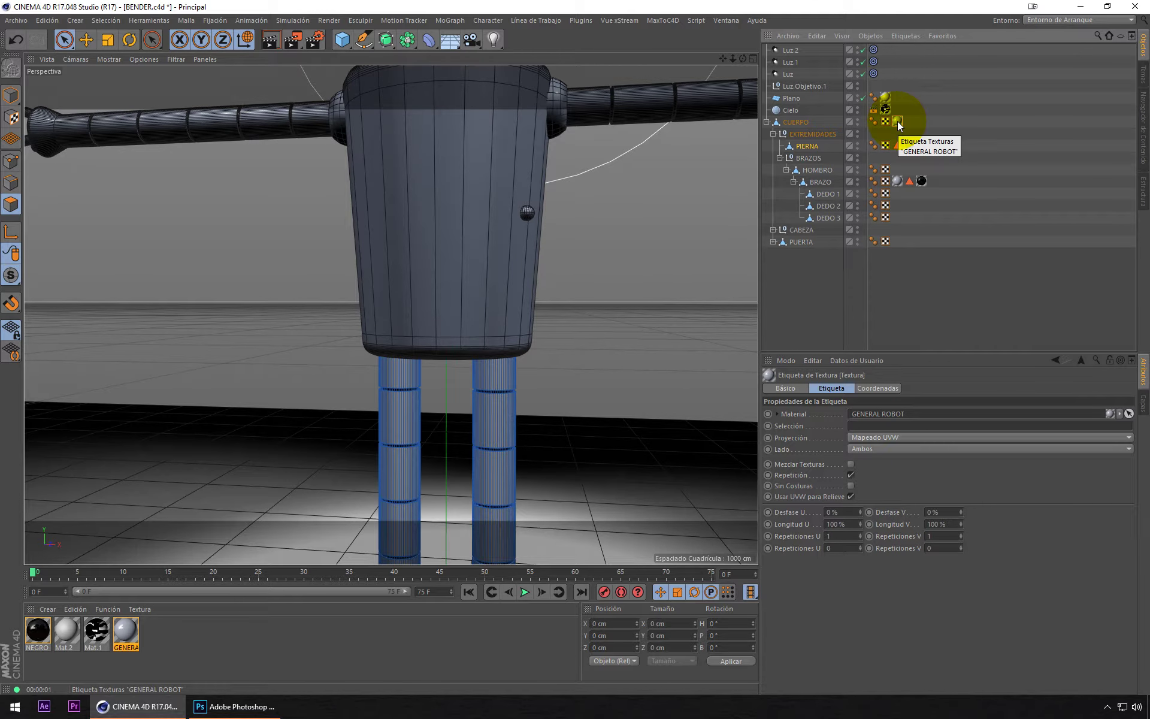
{"action": "left_click", "coordinate": [186, 638]}
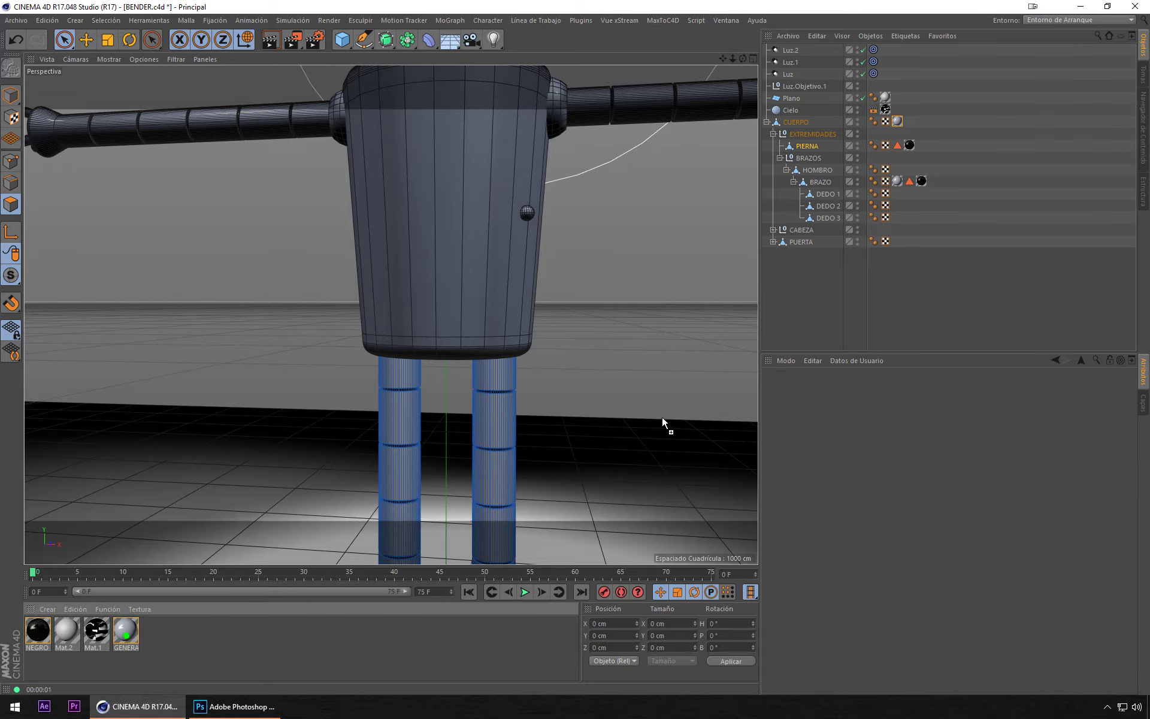
{"action": "left_click_drag", "start_coordinate": [821, 144], "coordinate": [815, 148]}
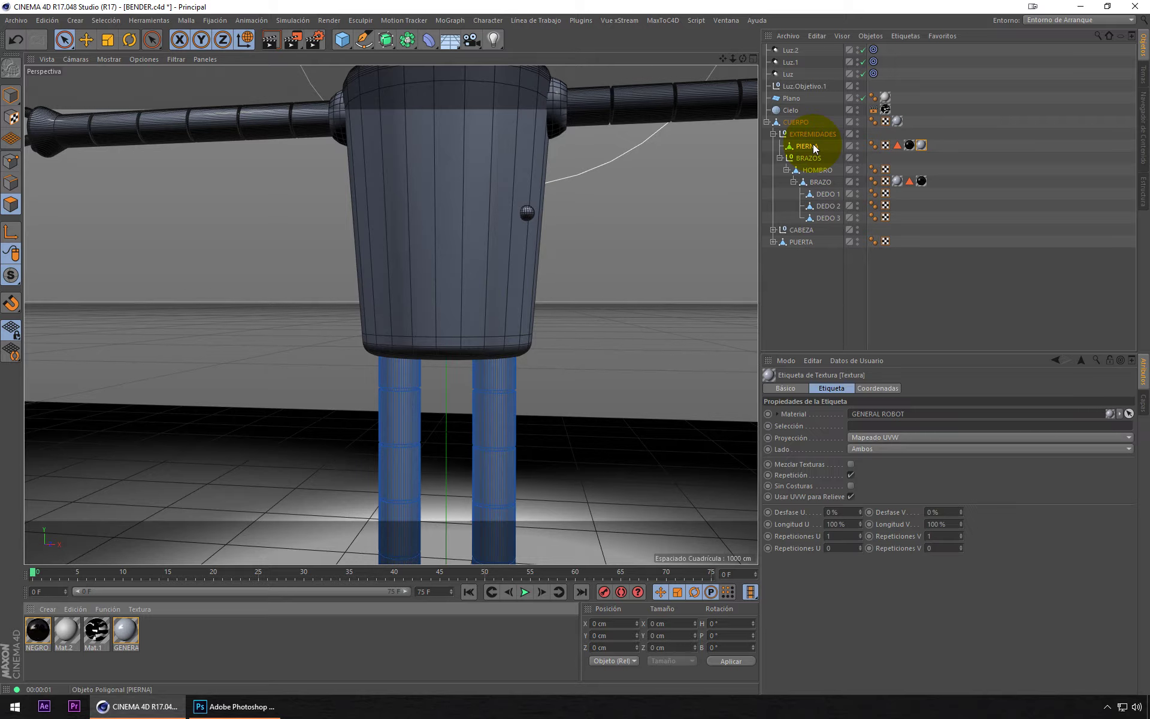
{"action": "left_click", "coordinate": [929, 145]}
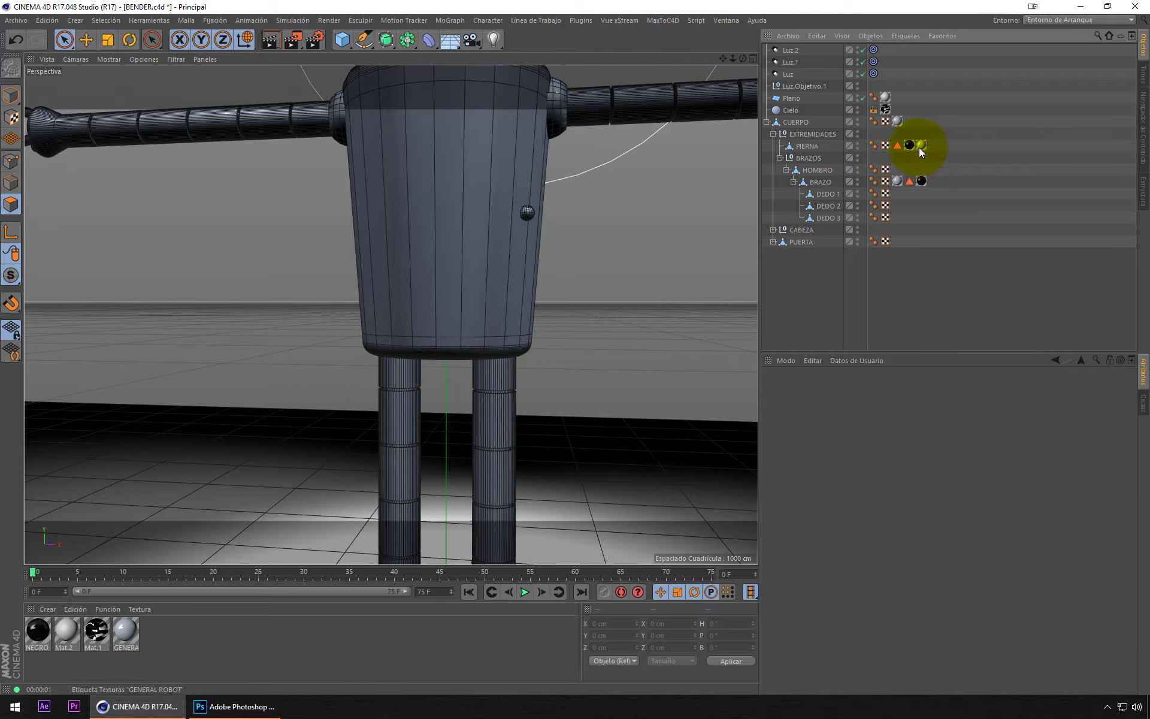
{"action": "left_click", "coordinate": [916, 147]}
{"action": "left_click_drag", "start_coordinate": [895, 143], "coordinate": [895, 150]}
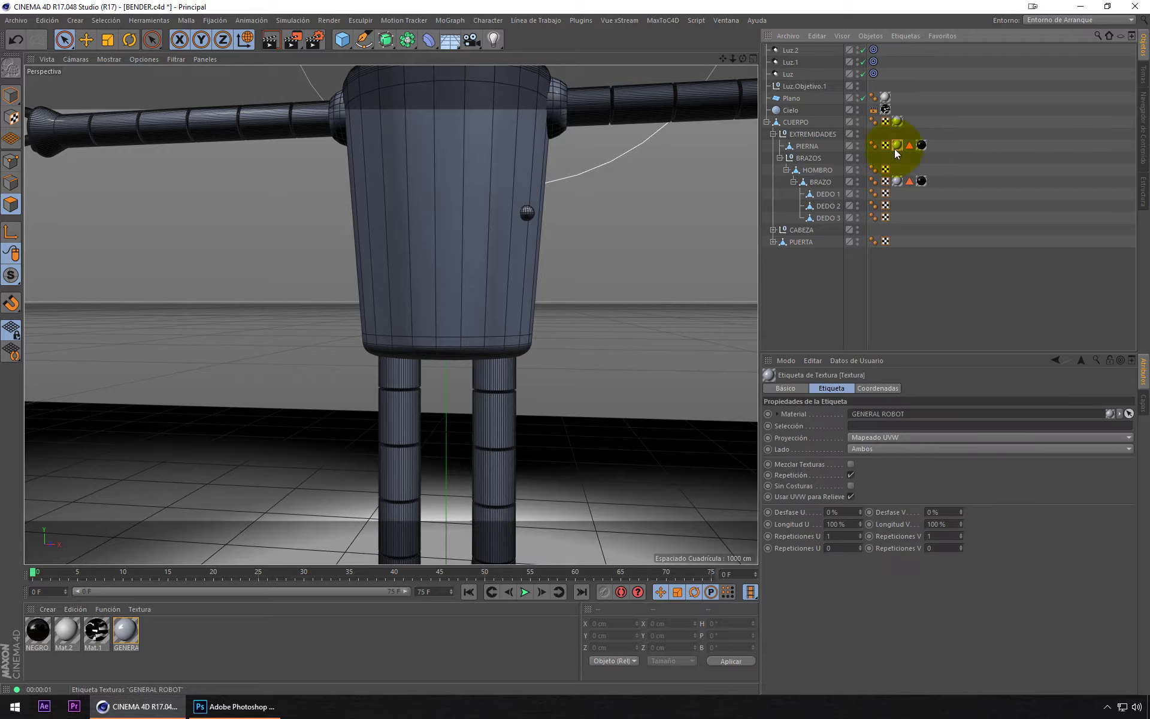
{"action": "scroll", "coordinate": [527, 257], "scroll_direction": "down", "scroll_amount": 4}
Step: Render a preview of the whole robot to check materials, then clear it
{"action": "scroll", "coordinate": [527, 257], "scroll_direction": "down", "scroll_amount": 4}
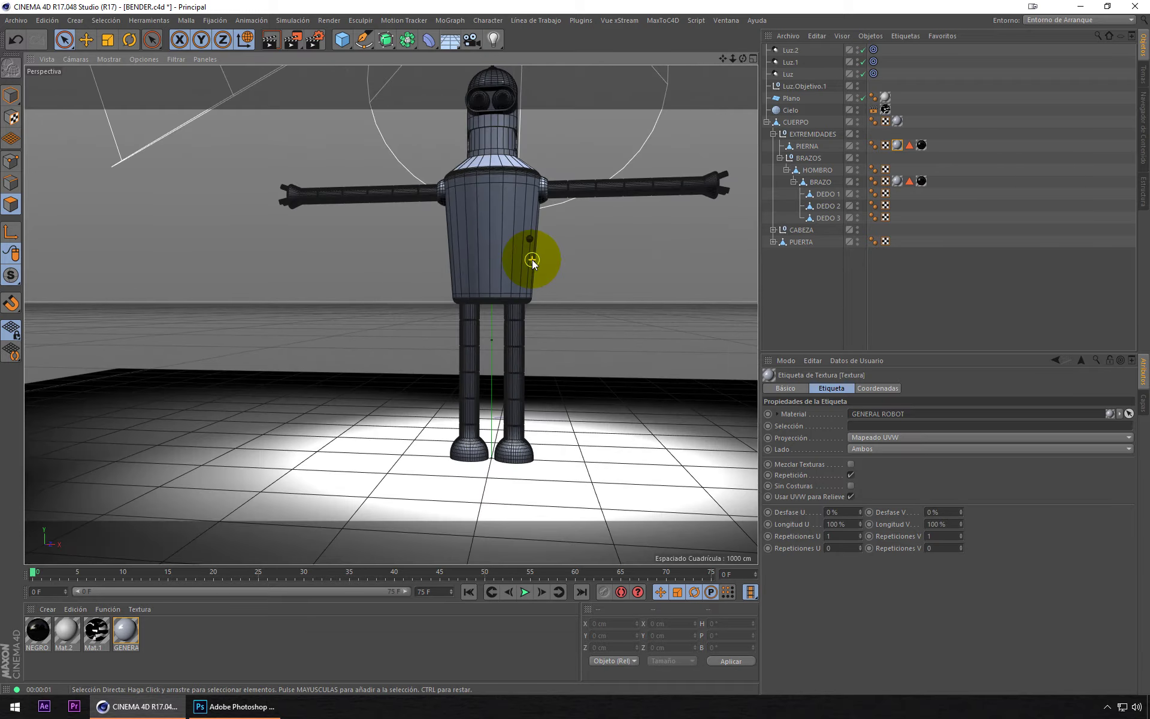
{"action": "scroll", "coordinate": [535, 316], "scroll_direction": "down", "scroll_amount": 3}
{"action": "mouse_move", "coordinate": [534, 316]}
{"action": "left_mouse_down", "text": "alt"}
{"action": "mouse_move", "coordinate": [551, 324]}
{"action": "mouse_move", "coordinate": [513, 320]}
{"action": "left_mouse_up", "text": "alt"}
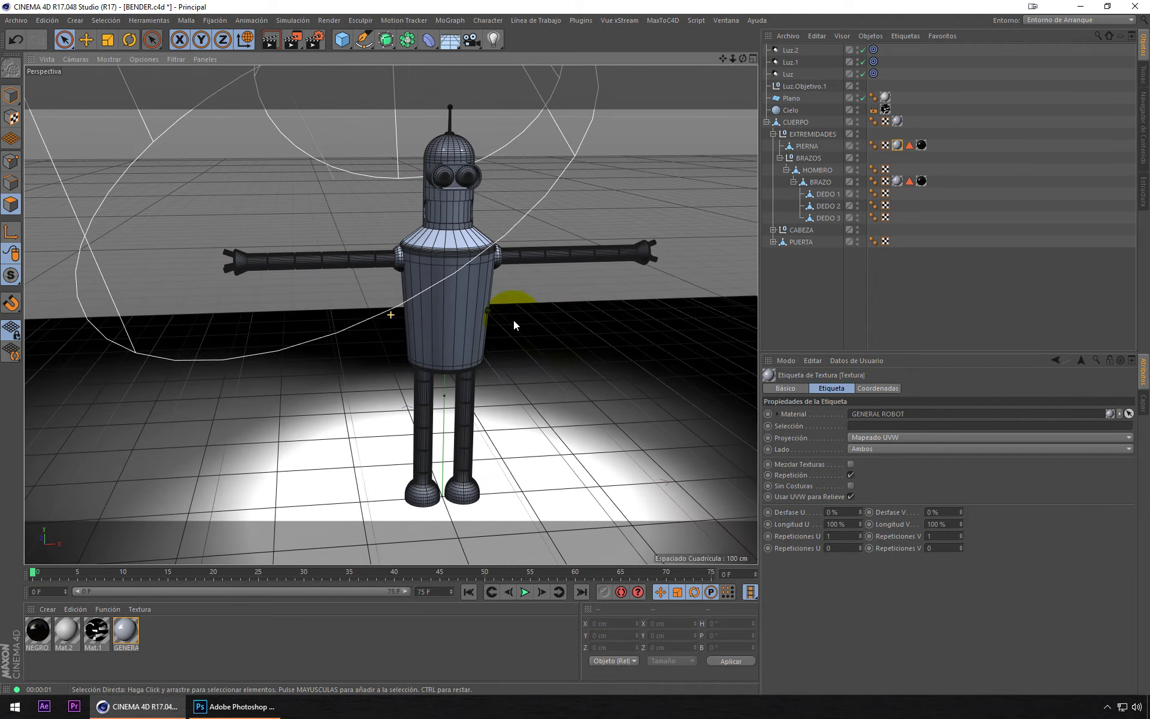
{"action": "left_click", "coordinate": [270, 40]}
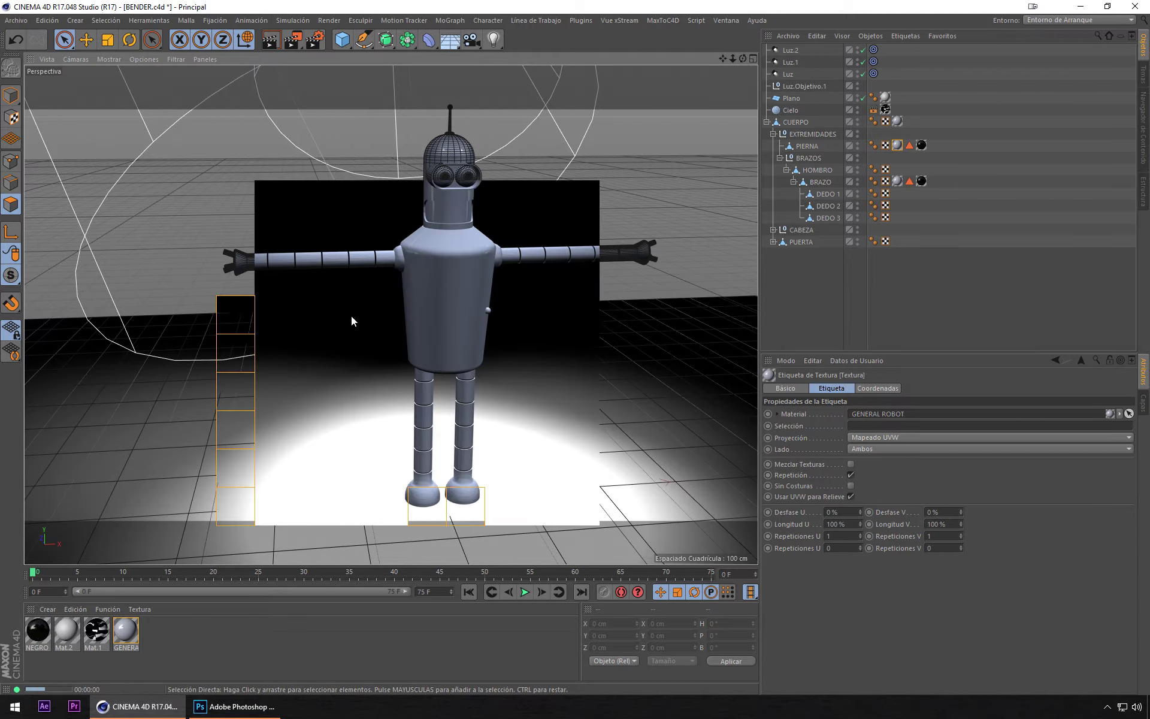
{"action": "left_click", "coordinate": [407, 286]}
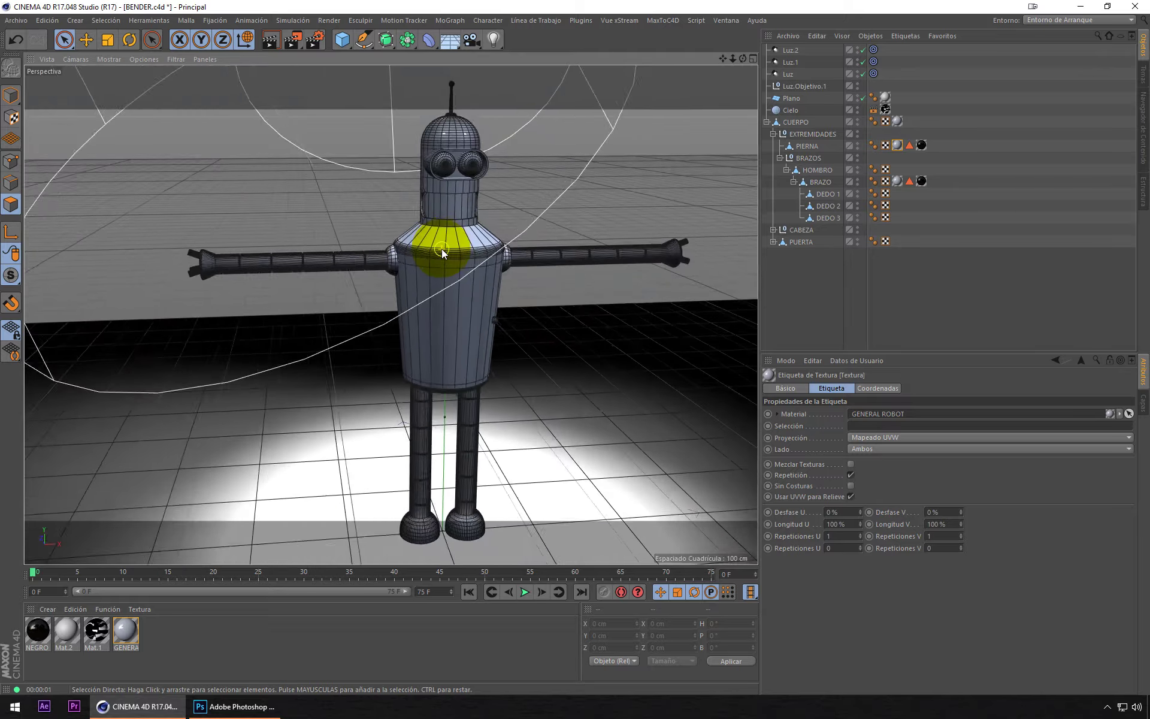
Step: Zoom to the head and expand the CABEZA and ANTENA groups
{"action": "scroll", "coordinate": [441, 249], "scroll_direction": "up", "scroll_amount": 3}
{"action": "scroll", "coordinate": [459, 225], "scroll_direction": "up", "scroll_amount": 2}
{"action": "scroll", "coordinate": [458, 282], "scroll_direction": "down", "scroll_amount": 1}
{"action": "scroll", "coordinate": [447, 296], "scroll_direction": "up", "scroll_amount": 2}
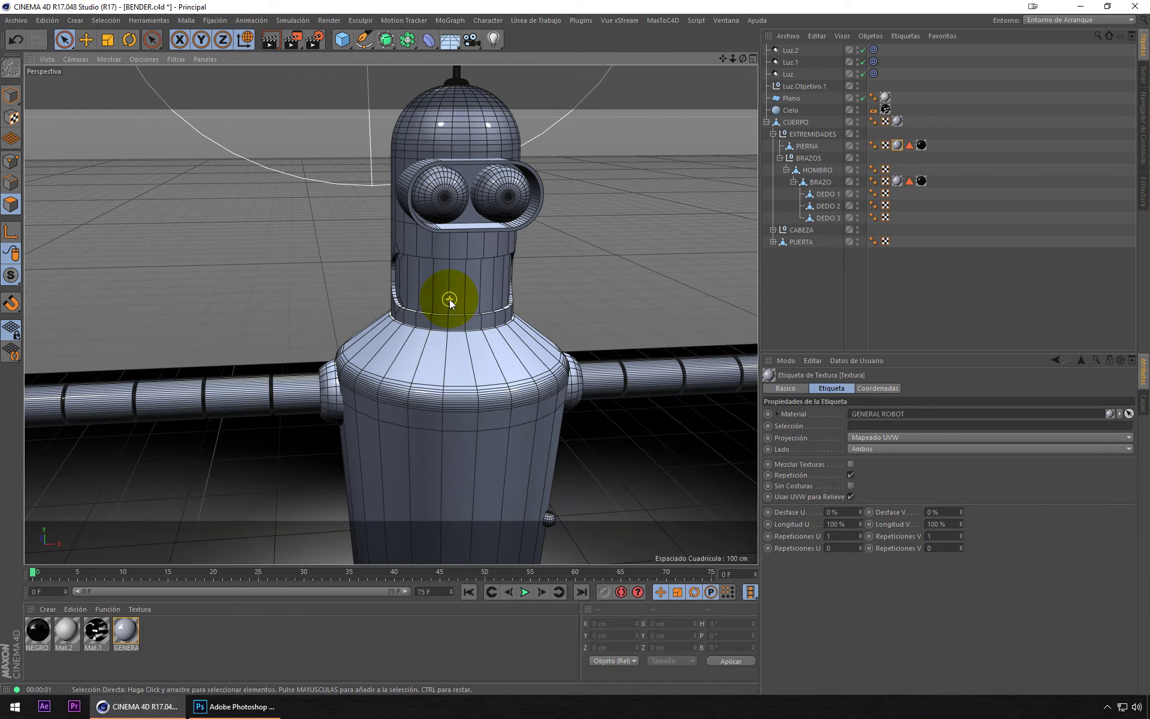
{"action": "scroll", "coordinate": [450, 303], "scroll_direction": "up", "scroll_amount": 2}
{"action": "scroll", "coordinate": [473, 278], "scroll_direction": "up", "scroll_amount": 2}
{"action": "scroll", "coordinate": [478, 343], "scroll_direction": "down", "scroll_amount": 1}
{"action": "scroll", "coordinate": [477, 344], "scroll_direction": "down", "scroll_amount": 2}
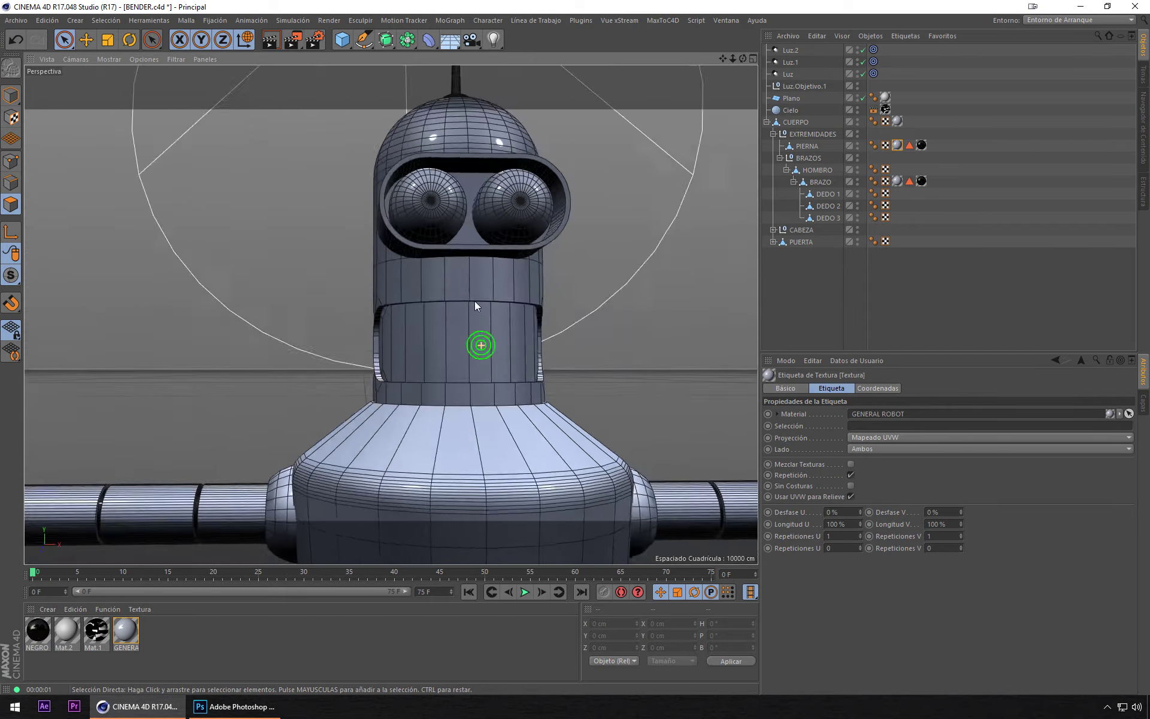
{"action": "scroll", "coordinate": [443, 335], "scroll_direction": "up", "scroll_amount": 2}
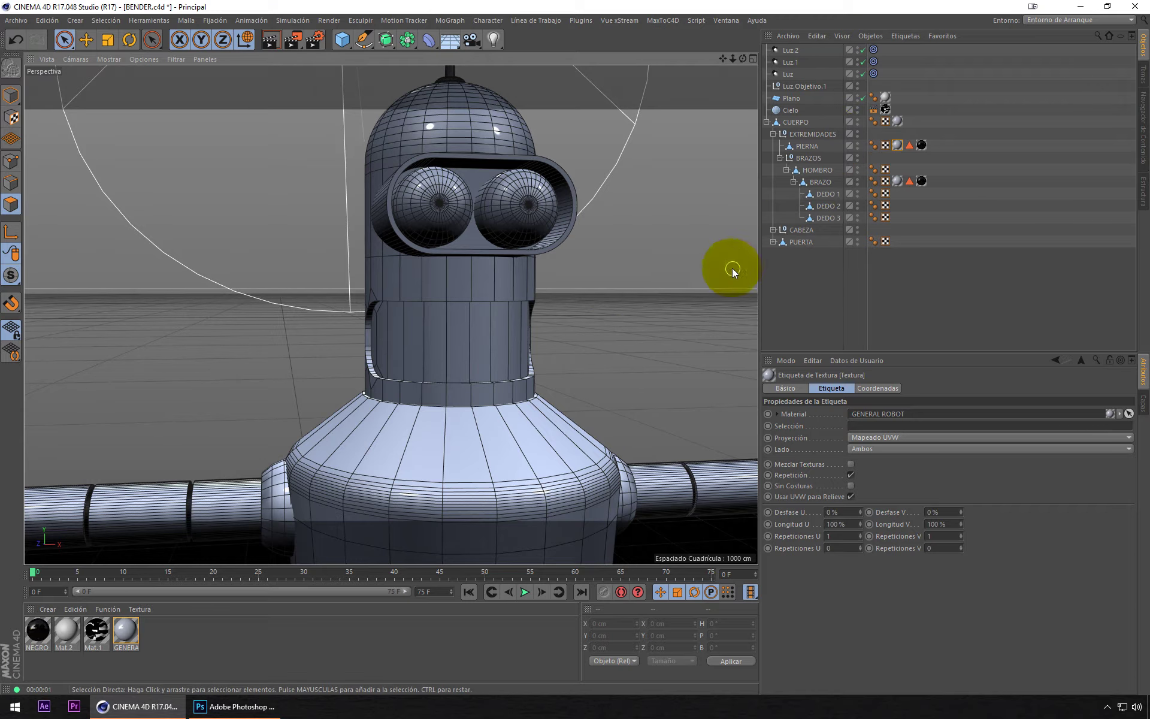
{"action": "left_click", "coordinate": [773, 231]}
{"action": "left_click", "coordinate": [780, 253]}
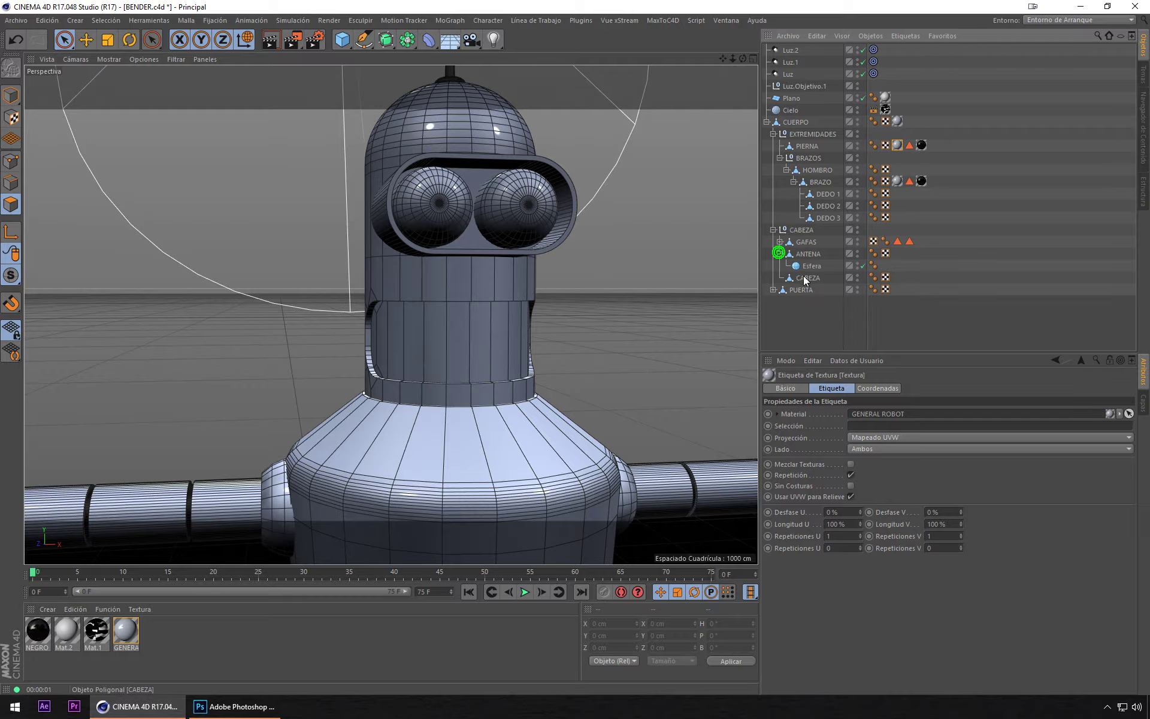
{"action": "left_click", "coordinate": [807, 278]}
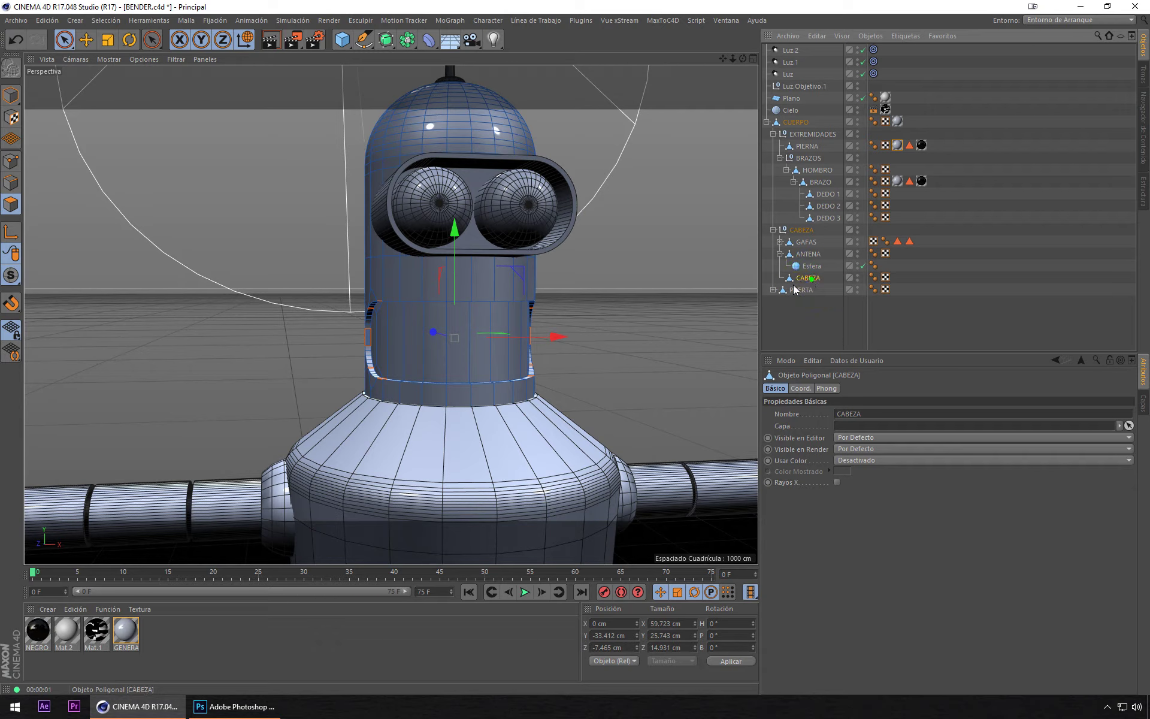
{"action": "scroll", "coordinate": [400, 314], "scroll_direction": "up", "scroll_amount": 3}
{"action": "scroll", "coordinate": [400, 315], "scroll_direction": "up", "scroll_amount": 1}
{"action": "left_click", "coordinate": [245, 350]}
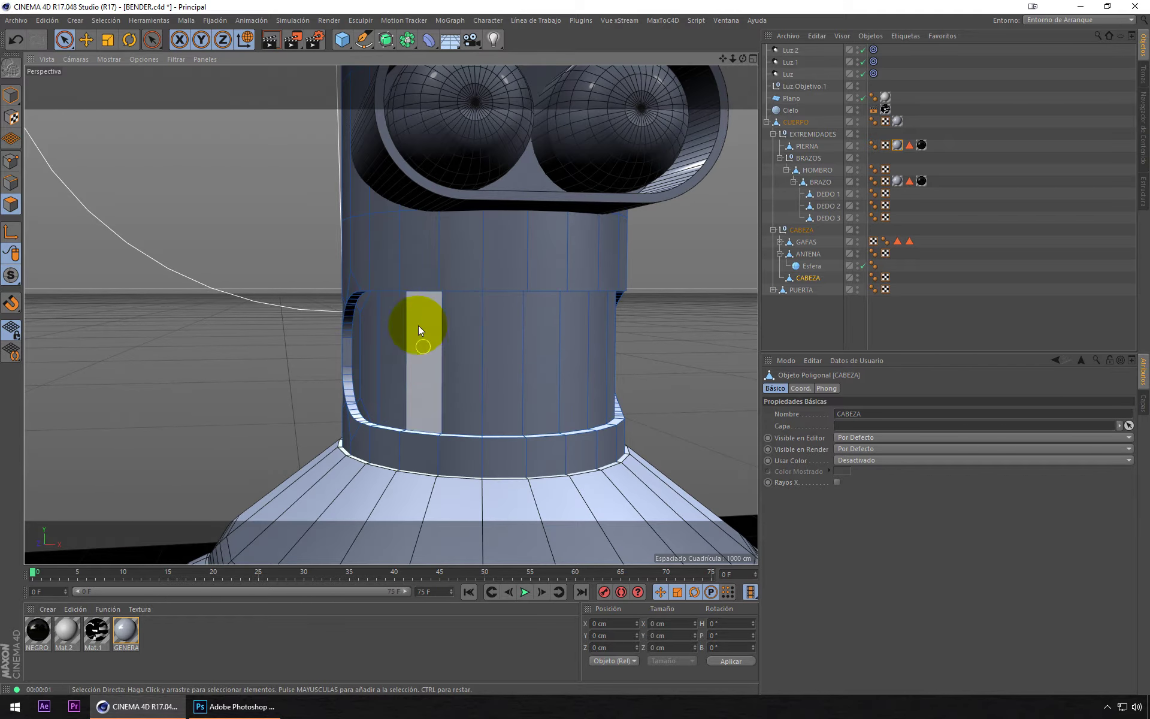
{"action": "scroll", "coordinate": [475, 293], "scroll_direction": "up", "scroll_amount": 2}
{"action": "scroll", "coordinate": [476, 293], "scroll_direction": "down", "scroll_amount": 2}
{"action": "left_click_drag", "start_coordinate": [551, 286], "coordinate": [517, 265], "text": "alt"}
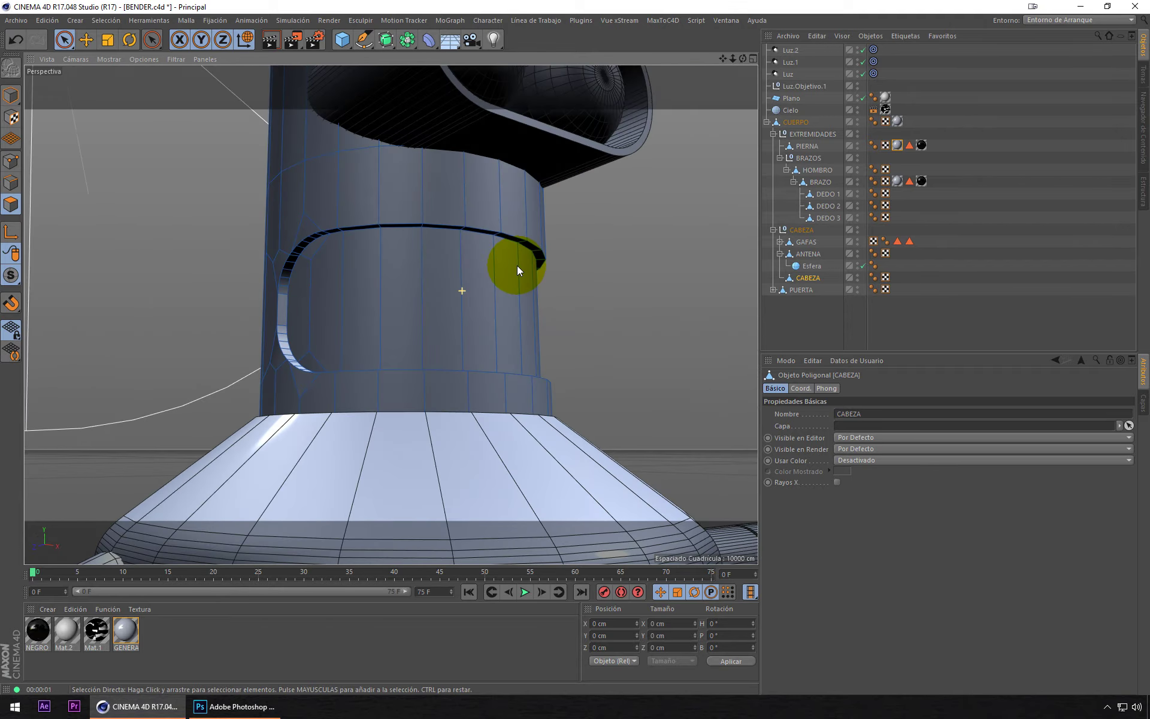
{"action": "left_click", "coordinate": [333, 257]}
{"action": "mouse_move", "coordinate": [318, 259]}
{"action": "left_mouse_down"}
{"action": "mouse_move", "coordinate": [308, 346]}
{"action": "mouse_move", "coordinate": [591, 285]}
{"action": "left_mouse_up"}
{"action": "left_click", "coordinate": [635, 271]}
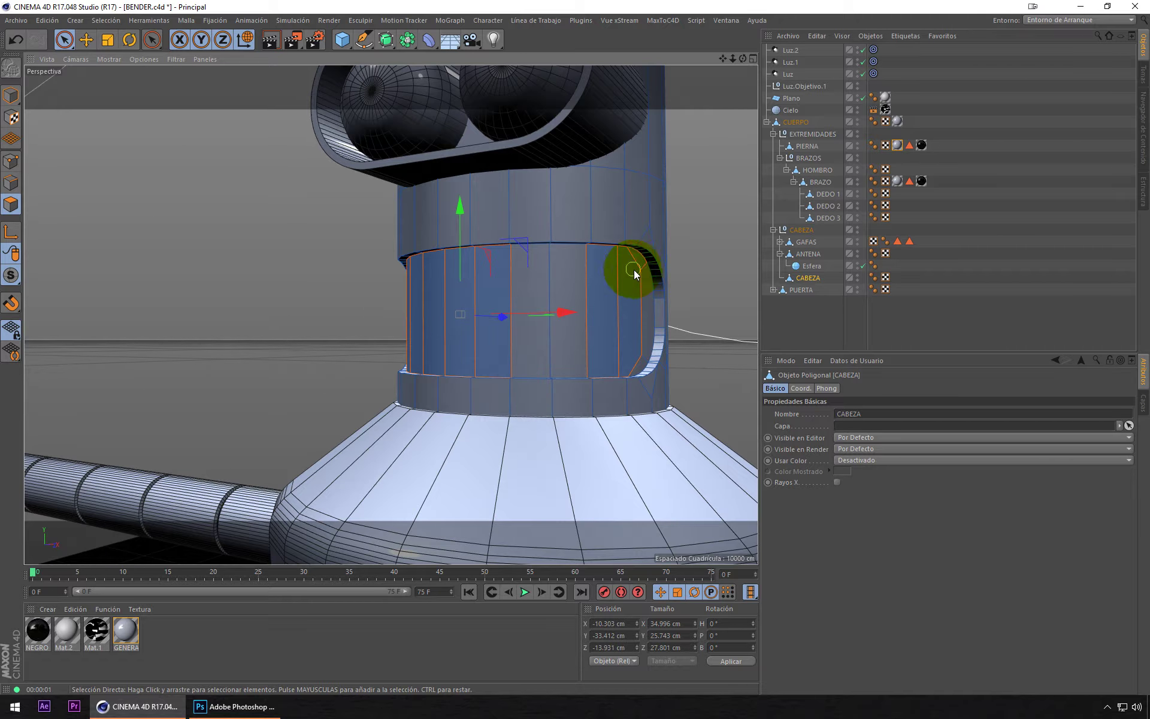
{"action": "mouse_move", "coordinate": [636, 340]}
{"action": "left_mouse_down"}
{"action": "mouse_move", "coordinate": [634, 354]}
{"action": "mouse_move", "coordinate": [518, 351]}
{"action": "mouse_move", "coordinate": [80, 444]}
{"action": "left_mouse_up"}
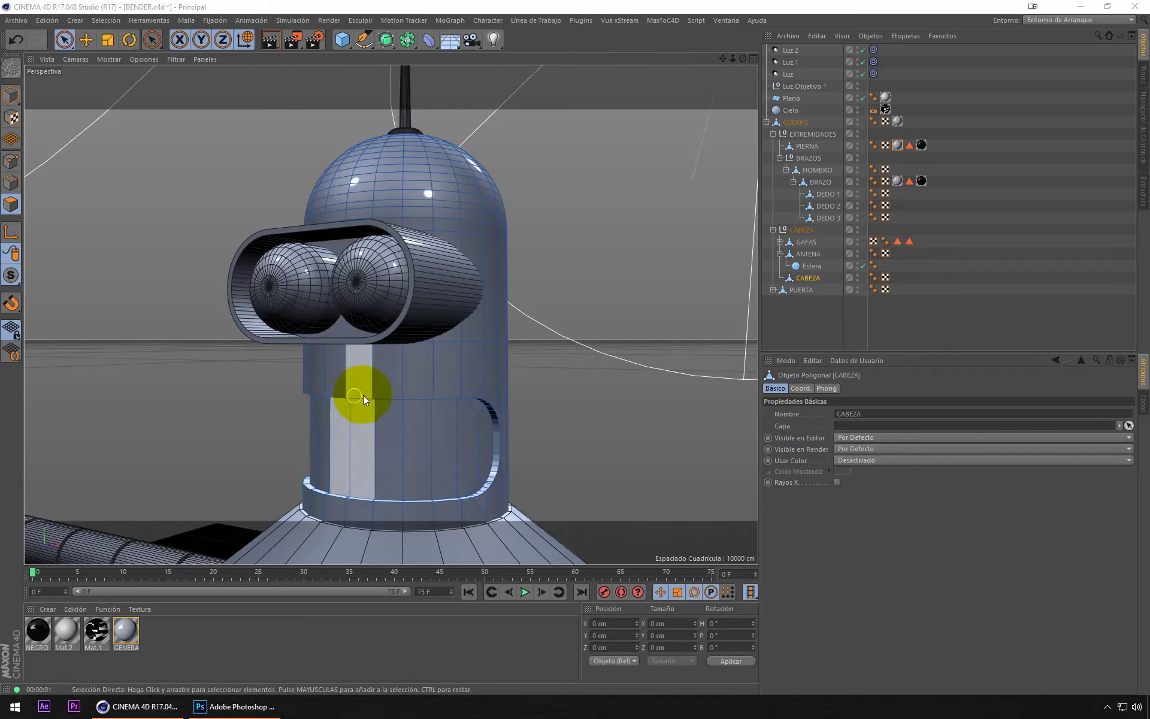
{"action": "left_click_drag", "start_coordinate": [365, 432], "coordinate": [463, 441]}
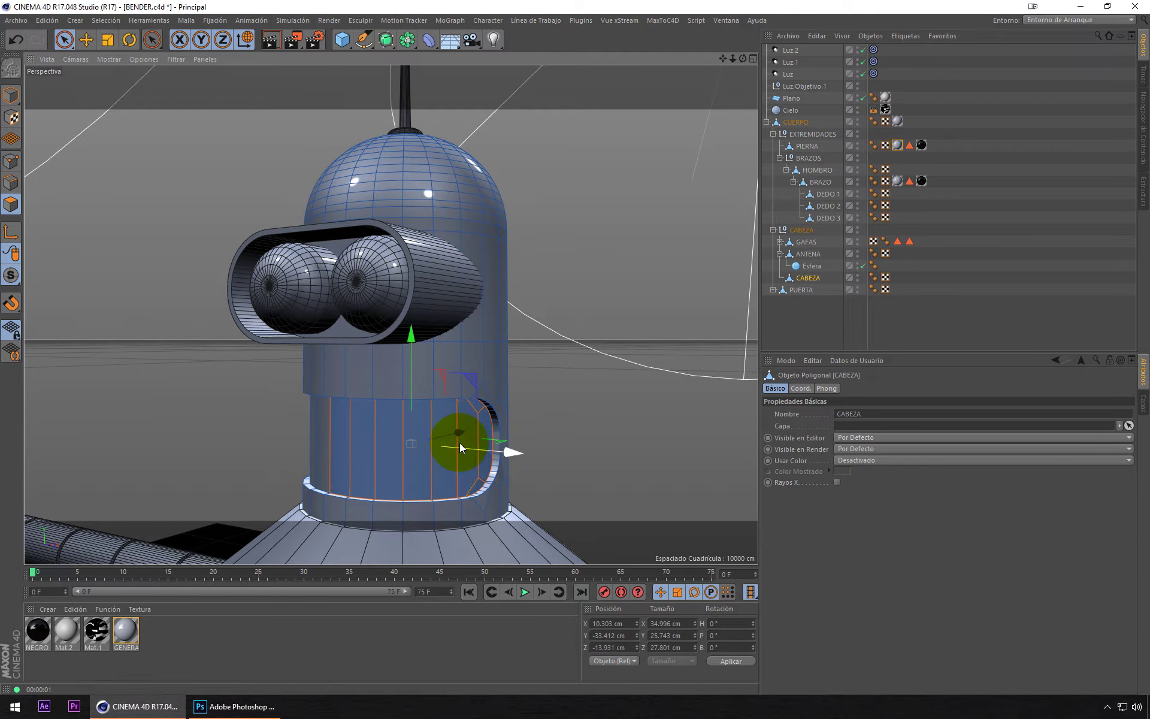
{"action": "scroll", "coordinate": [470, 311], "scroll_direction": "up", "scroll_amount": 2}
{"action": "scroll", "coordinate": [470, 311], "scroll_direction": "up", "scroll_amount": 2}
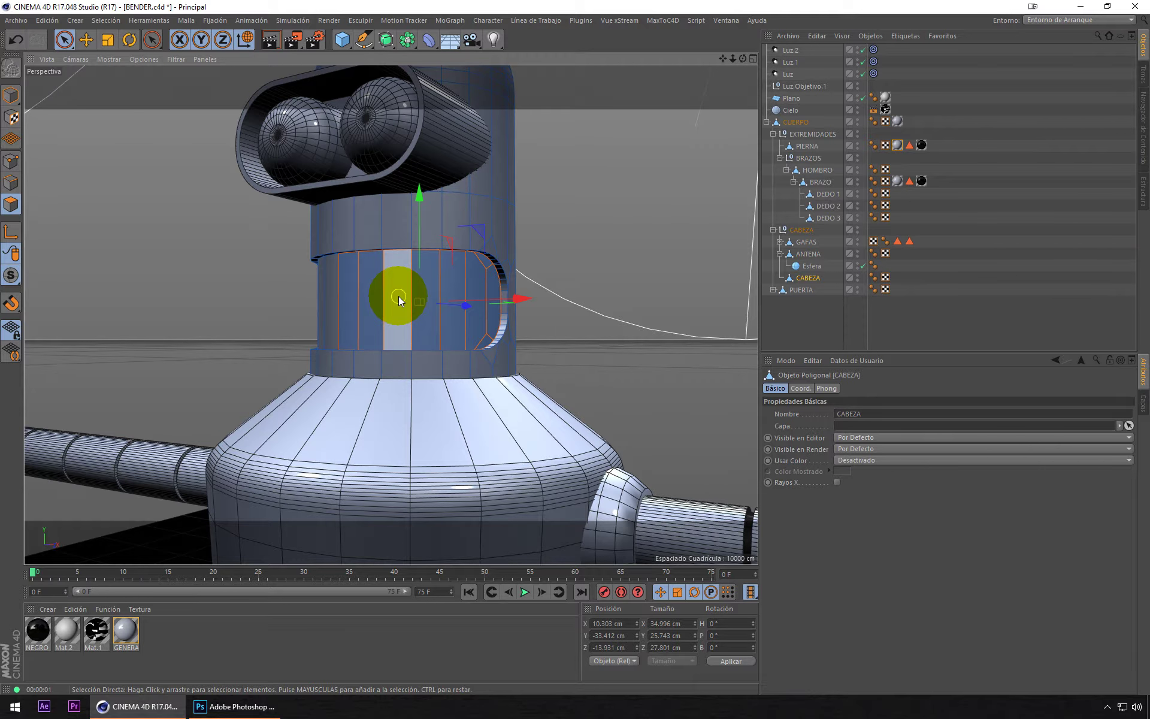
{"action": "scroll", "coordinate": [398, 296], "scroll_direction": "up", "scroll_amount": 2}
{"action": "scroll", "coordinate": [390, 294], "scroll_direction": "up", "scroll_amount": 2}
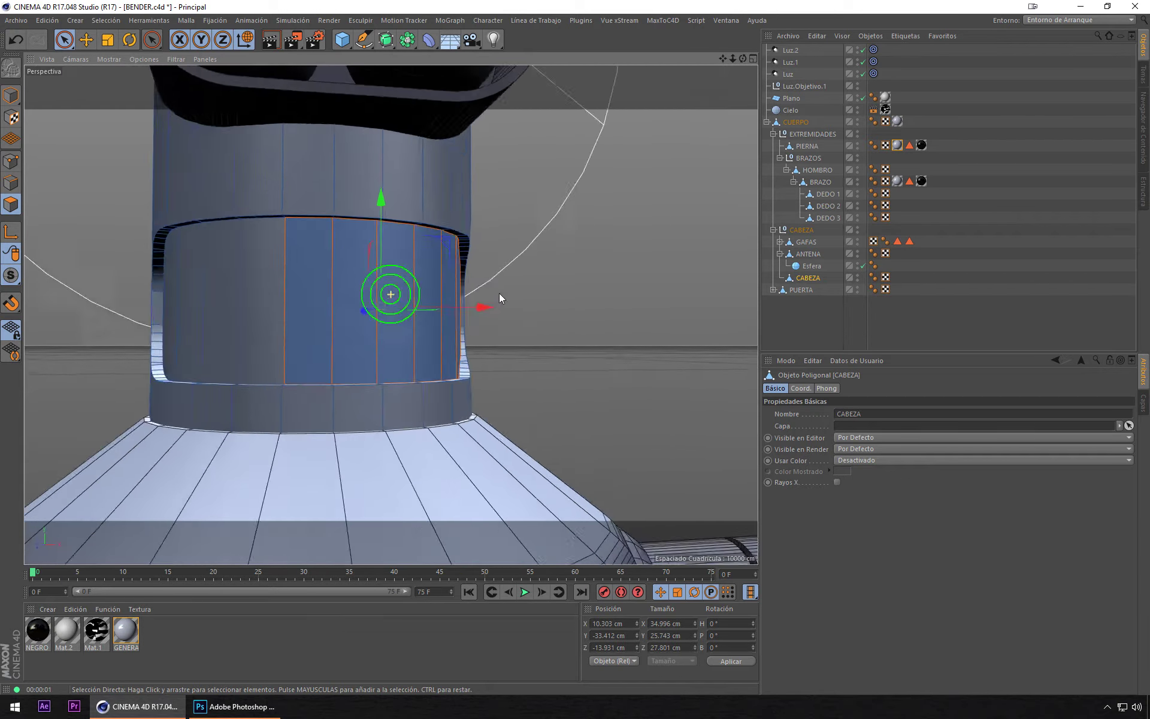
{"action": "mouse_move", "coordinate": [500, 296]}
{"action": "left_mouse_down", "text": "alt"}
{"action": "mouse_move", "coordinate": [275, 347]}
{"action": "mouse_move", "coordinate": [463, 348]}
{"action": "left_mouse_up", "text": "alt"}
{"action": "left_click", "coordinate": [279, 349]}
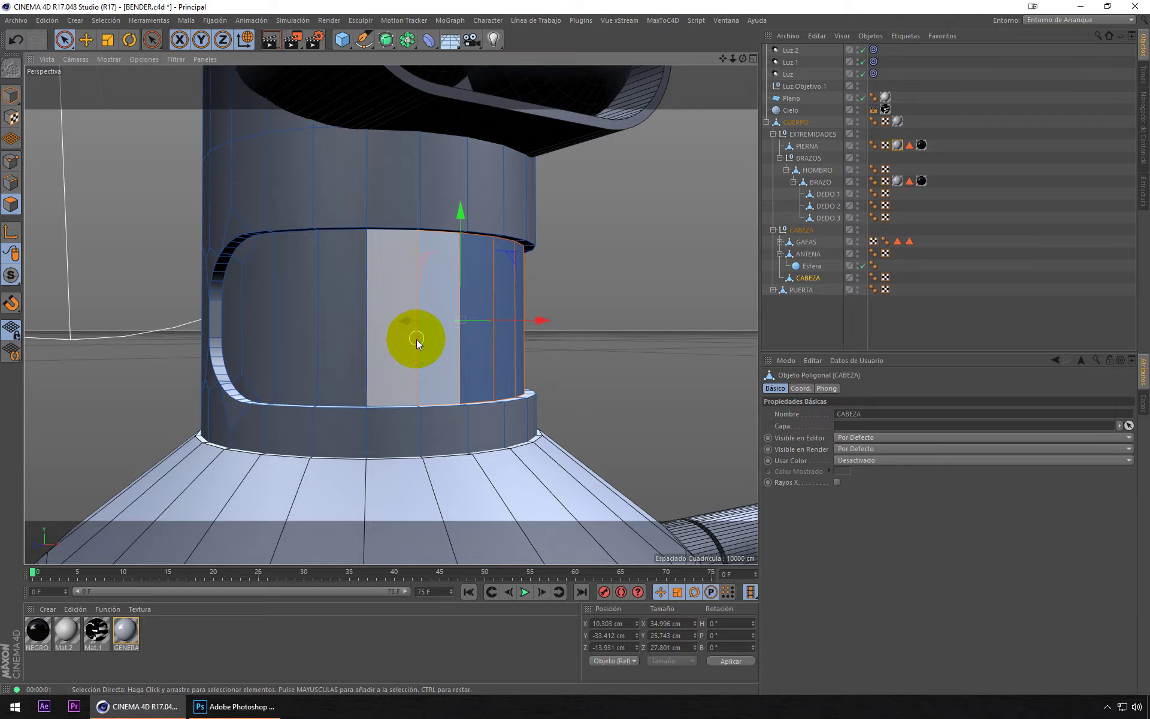
{"action": "left_click", "coordinate": [323, 219]}
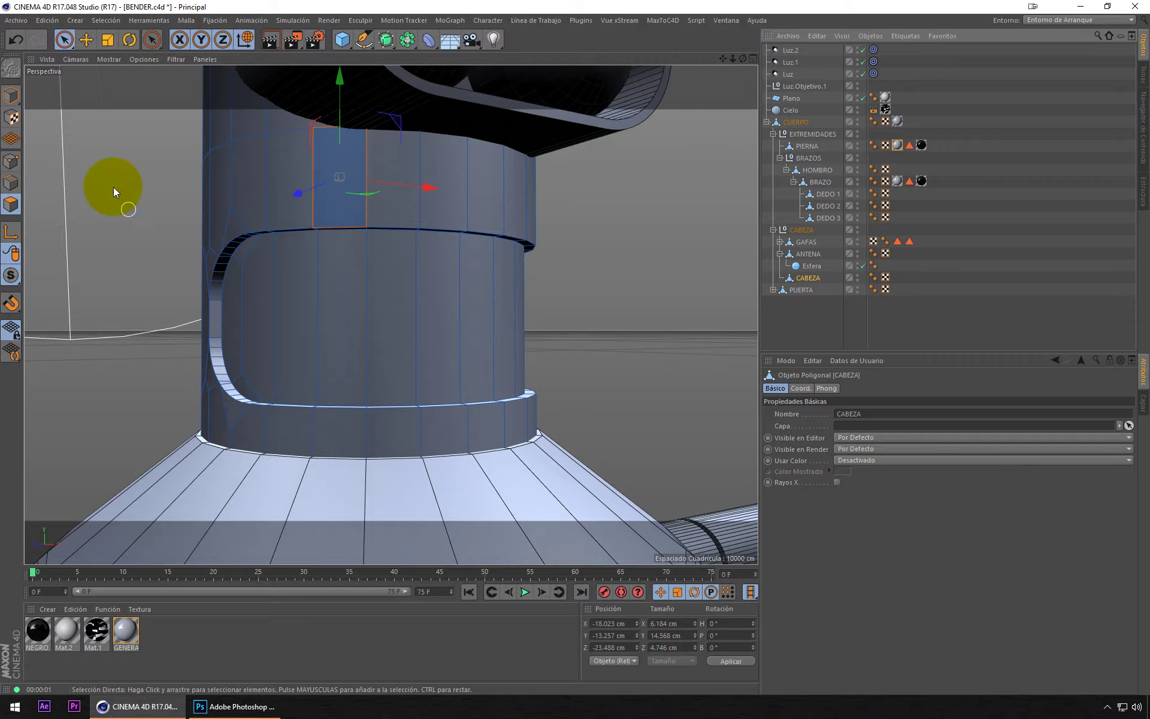
Step: Select every polygon of the CABEZA head and align their normals
{"action": "left_click", "coordinate": [111, 20]}
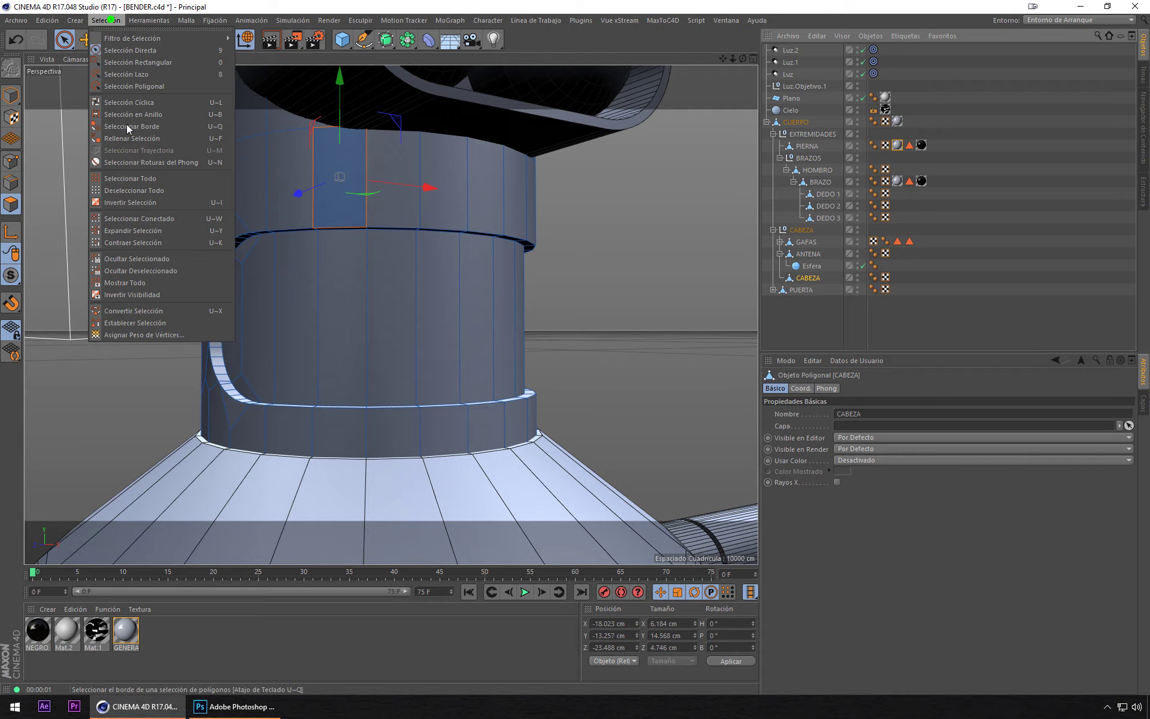
{"action": "left_click", "coordinate": [123, 190]}
{"action": "mouse_move", "coordinate": [329, 329]}
{"action": "left_mouse_down", "text": "alt"}
{"action": "mouse_move", "coordinate": [426, 219]}
{"action": "mouse_move", "coordinate": [418, 434]}
{"action": "mouse_move", "coordinate": [417, 234]}
{"action": "left_mouse_up", "text": "alt"}
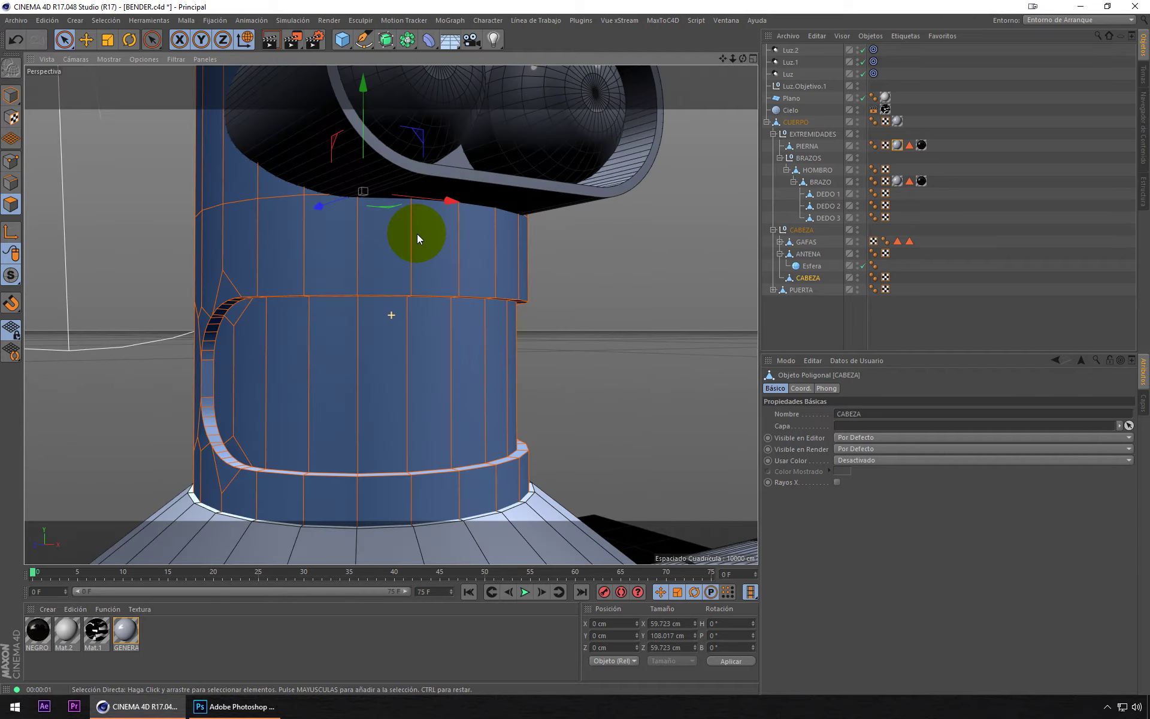
{"action": "left_click", "coordinate": [179, 21]}
{"action": "mouse_move", "coordinate": [205, 117]}
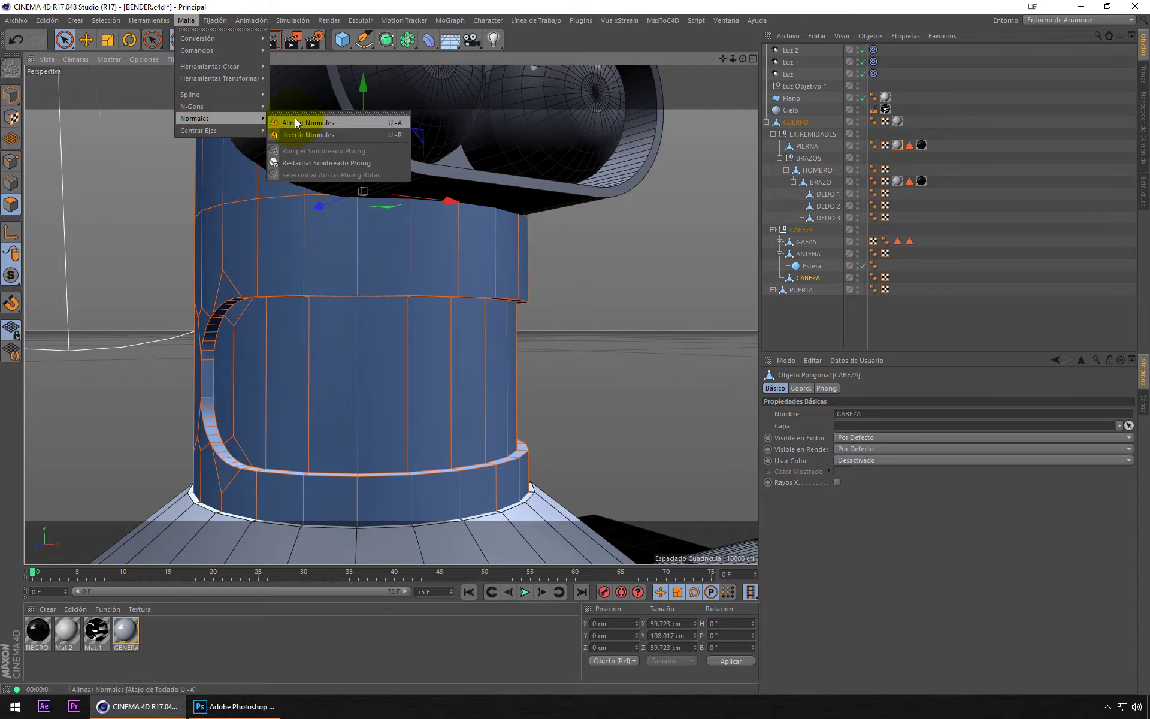
{"action": "left_click", "coordinate": [312, 132]}
{"action": "scroll", "coordinate": [383, 261], "scroll_direction": "down", "scroll_amount": 2}
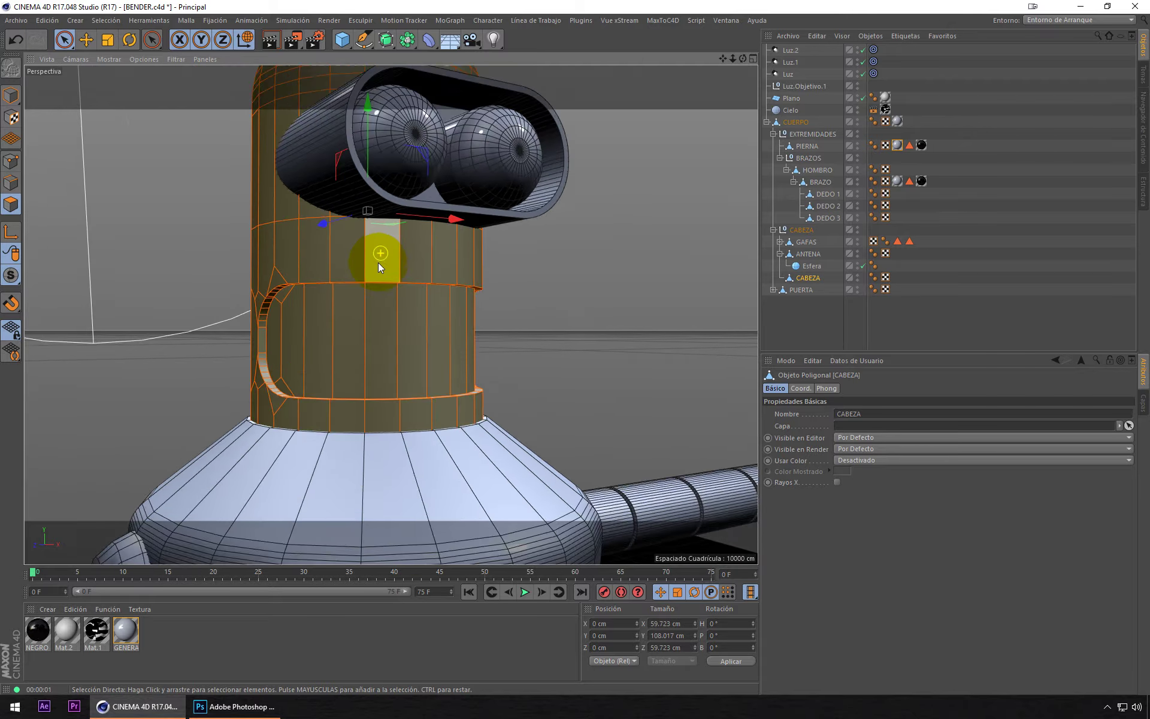
{"action": "scroll", "coordinate": [387, 265], "scroll_direction": "down", "scroll_amount": 2}
{"action": "scroll", "coordinate": [399, 299], "scroll_direction": "down", "scroll_amount": 2}
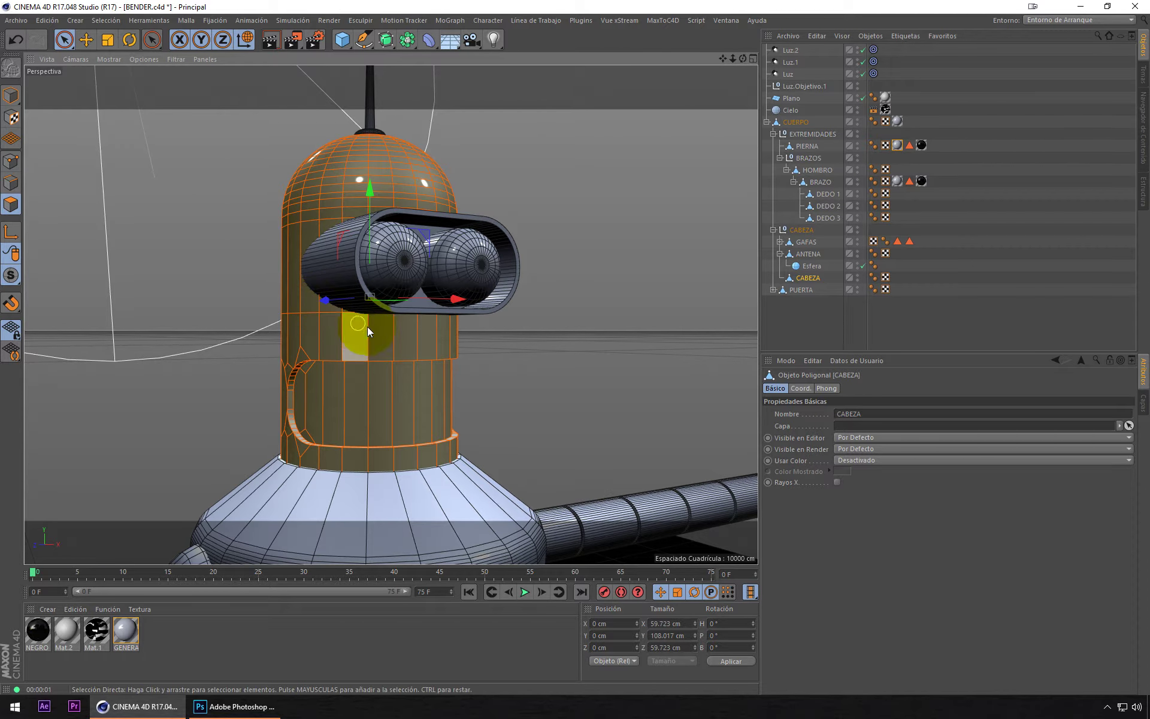
Step: Live-select the left, right and middle polygons of the mouth opening
{"action": "left_click", "coordinate": [490, 346]}
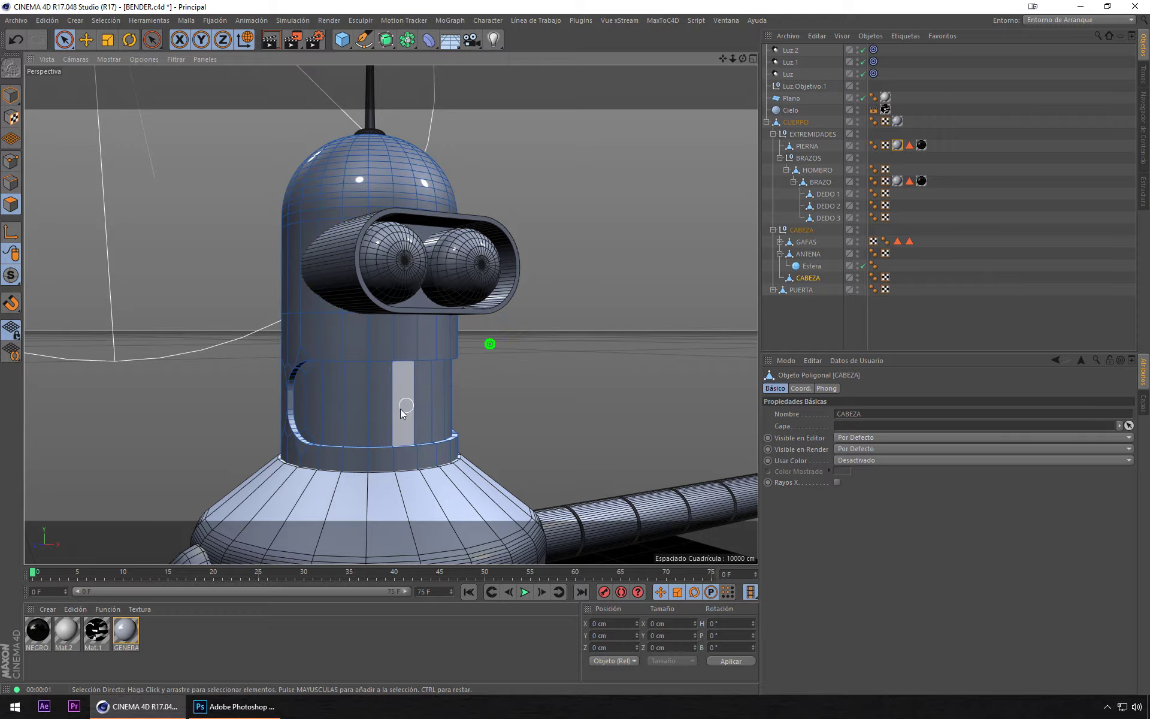
{"action": "left_click", "coordinate": [401, 410]}
{"action": "scroll", "coordinate": [377, 383], "scroll_direction": "up", "scroll_amount": 5}
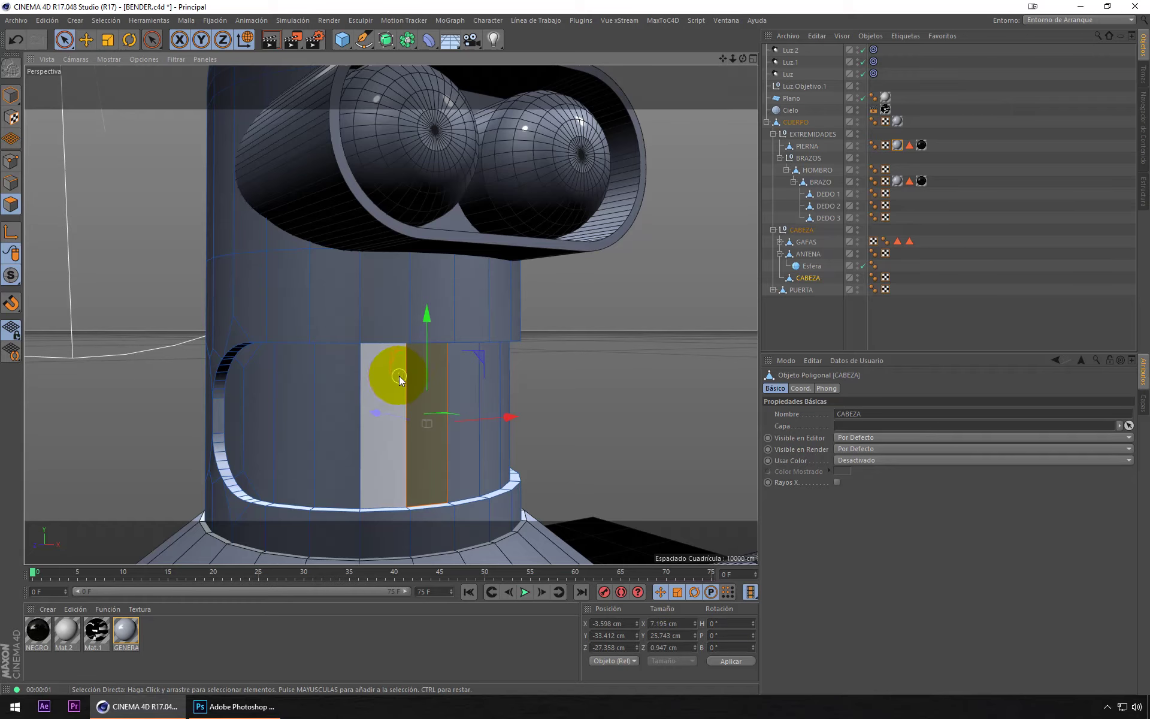
{"action": "left_click", "coordinate": [391, 326]}
{"action": "scroll", "coordinate": [419, 356], "scroll_direction": "down", "scroll_amount": 2}
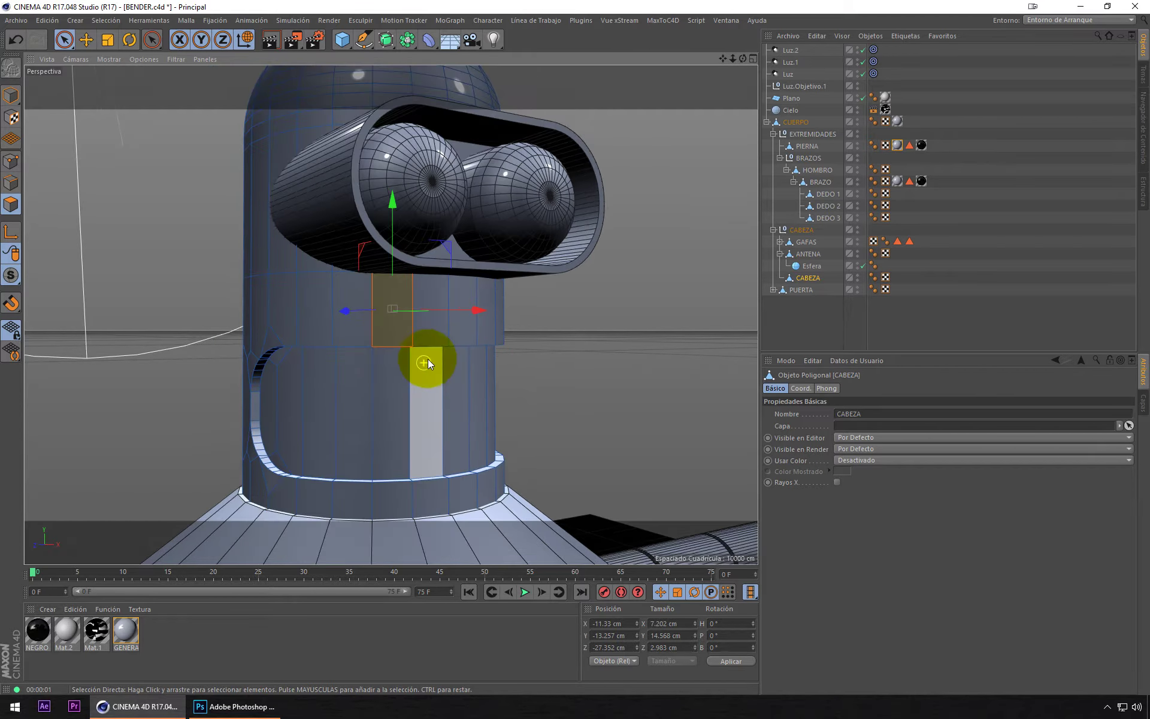
{"action": "left_click", "coordinate": [283, 364]}
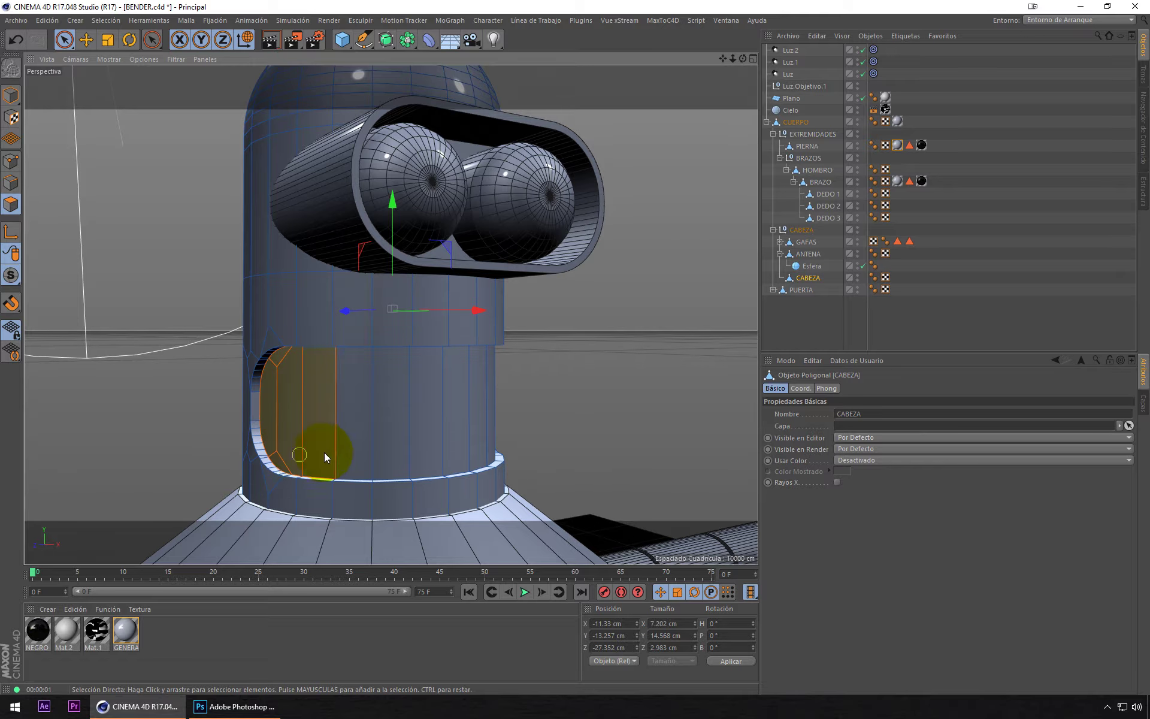
{"action": "left_click_drag", "start_coordinate": [325, 452], "coordinate": [450, 442]}
{"action": "scroll", "coordinate": [447, 398], "scroll_direction": "up", "scroll_amount": 2}
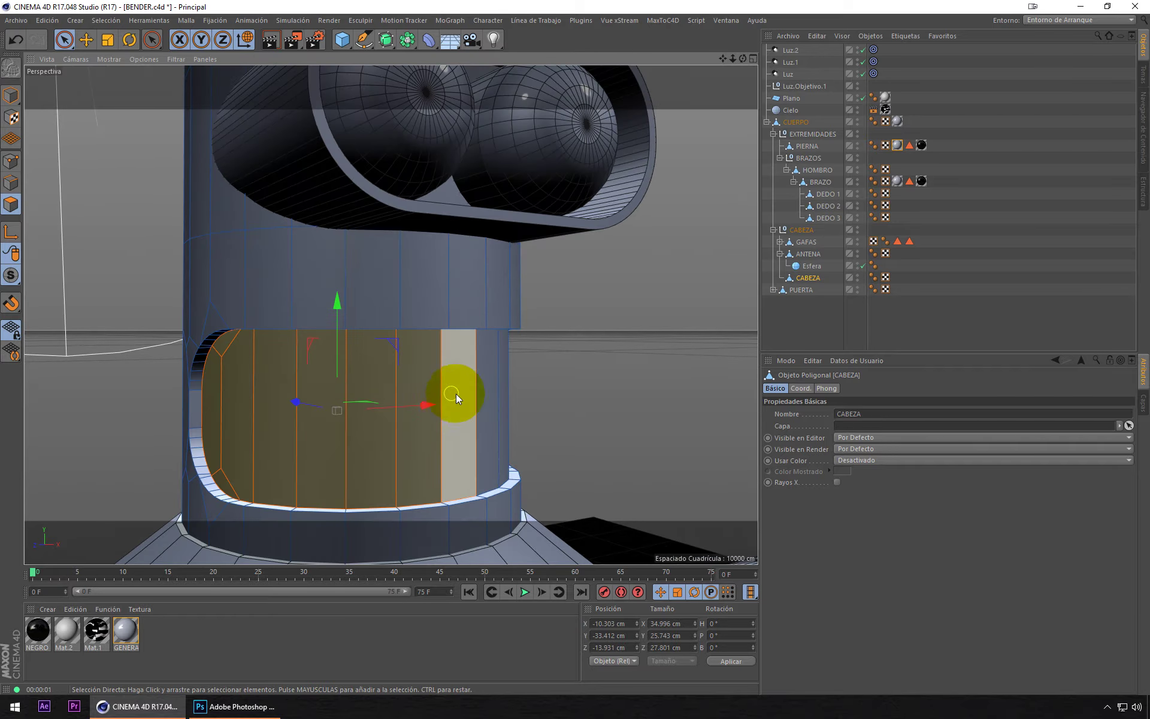
{"action": "left_click_drag", "start_coordinate": [456, 393], "coordinate": [298, 392], "text": "alt"}
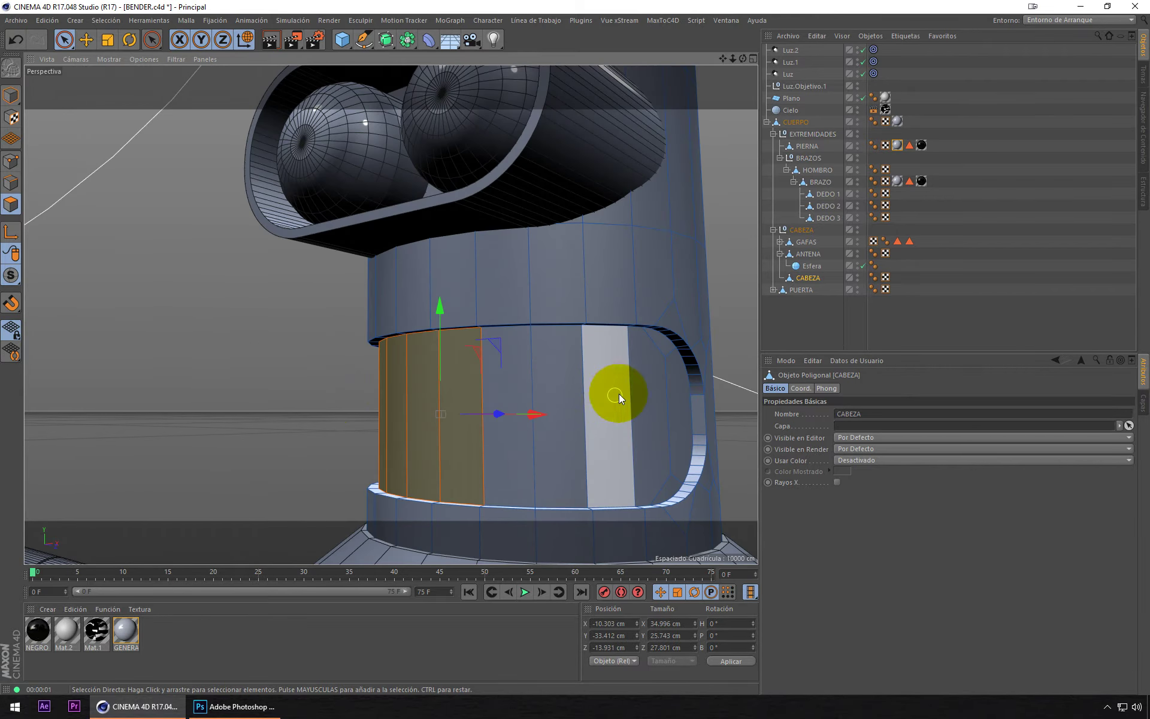
{"action": "mouse_move", "coordinate": [620, 396]}
{"action": "left_mouse_down", "text": "shift"}
{"action": "mouse_move", "coordinate": [665, 478]}
{"action": "mouse_move", "coordinate": [522, 464]}
{"action": "left_mouse_up", "text": "shift"}
{"action": "mouse_move", "coordinate": [500, 422]}
{"action": "left_mouse_down", "text": "alt"}
{"action": "mouse_move", "coordinate": [463, 407]}
{"action": "mouse_move", "coordinate": [616, 407]}
{"action": "mouse_move", "coordinate": [530, 417]}
{"action": "left_mouse_up", "text": "alt"}
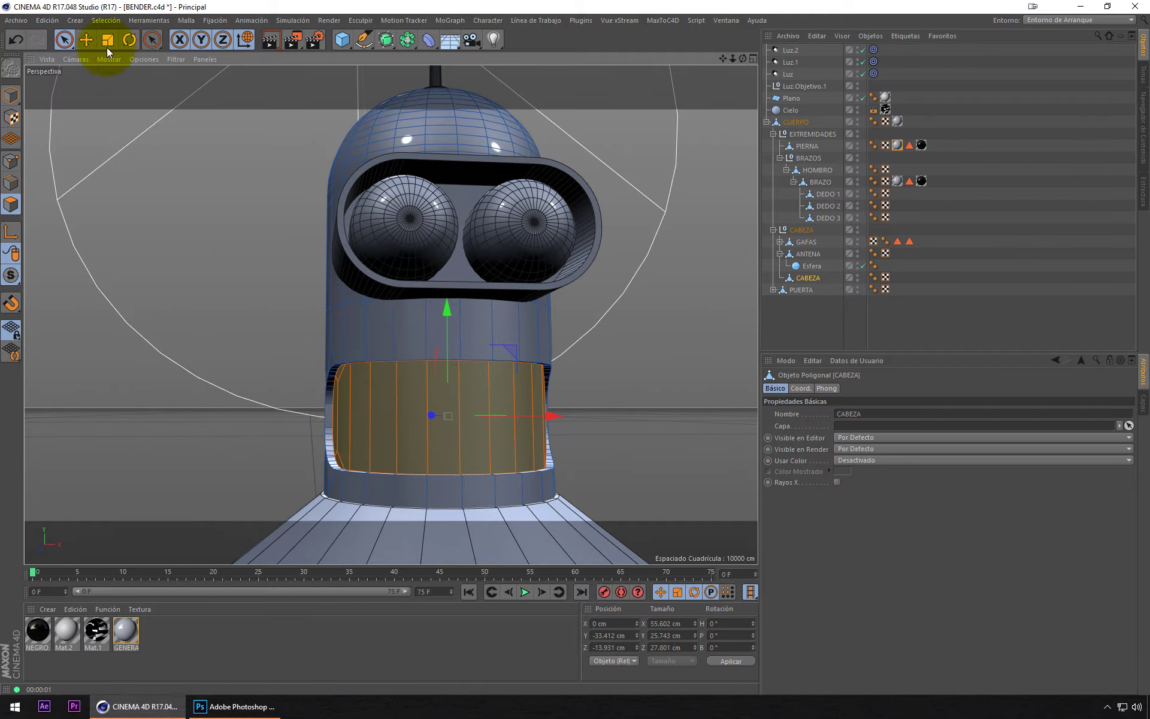
Step: Store the mouth polygons as a selection set and clear the selection
{"action": "left_click", "coordinate": [108, 22]}
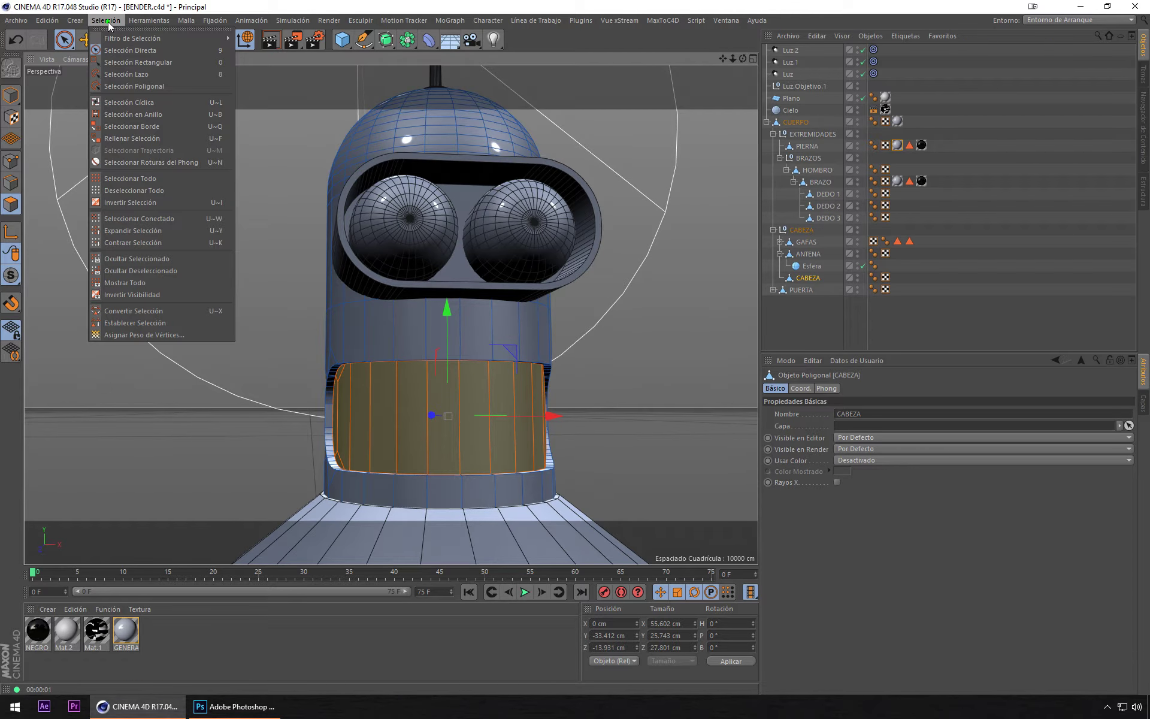
{"action": "left_click", "coordinate": [131, 319]}
{"action": "left_click", "coordinate": [887, 311]}
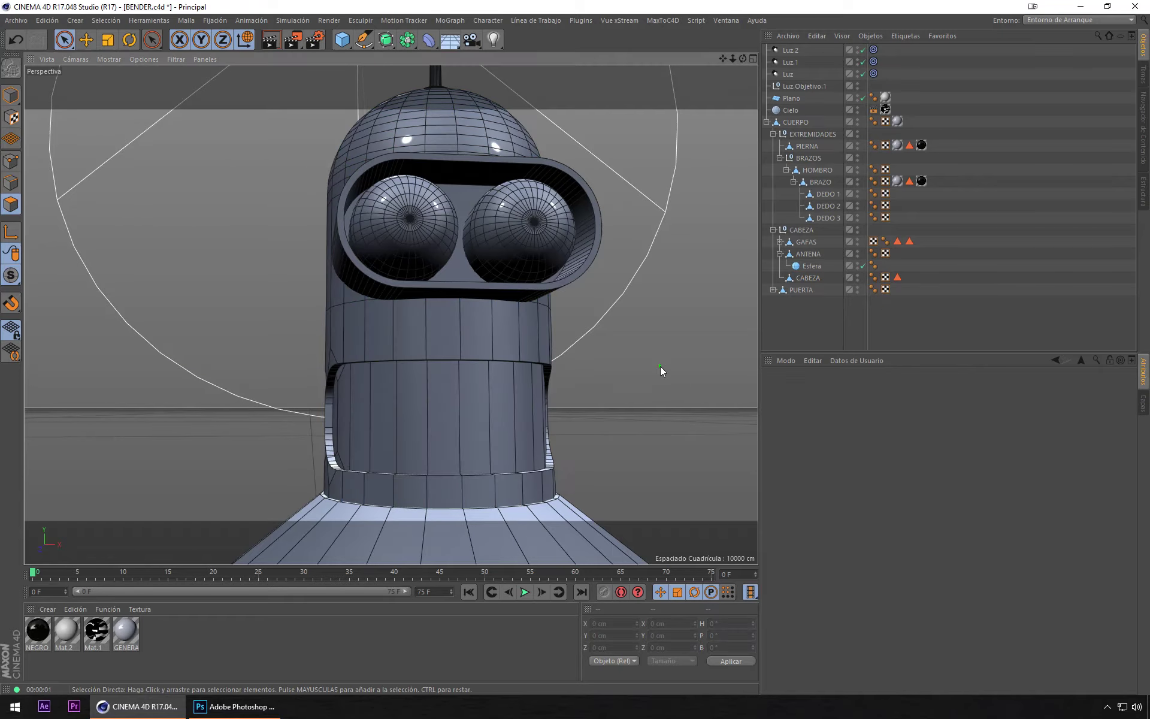
{"action": "mouse_move", "coordinate": [641, 355]}
{"action": "left_mouse_down", "text": "alt"}
{"action": "mouse_move", "coordinate": [538, 314]}
{"action": "mouse_move", "coordinate": [501, 319]}
{"action": "left_mouse_up", "text": "alt"}
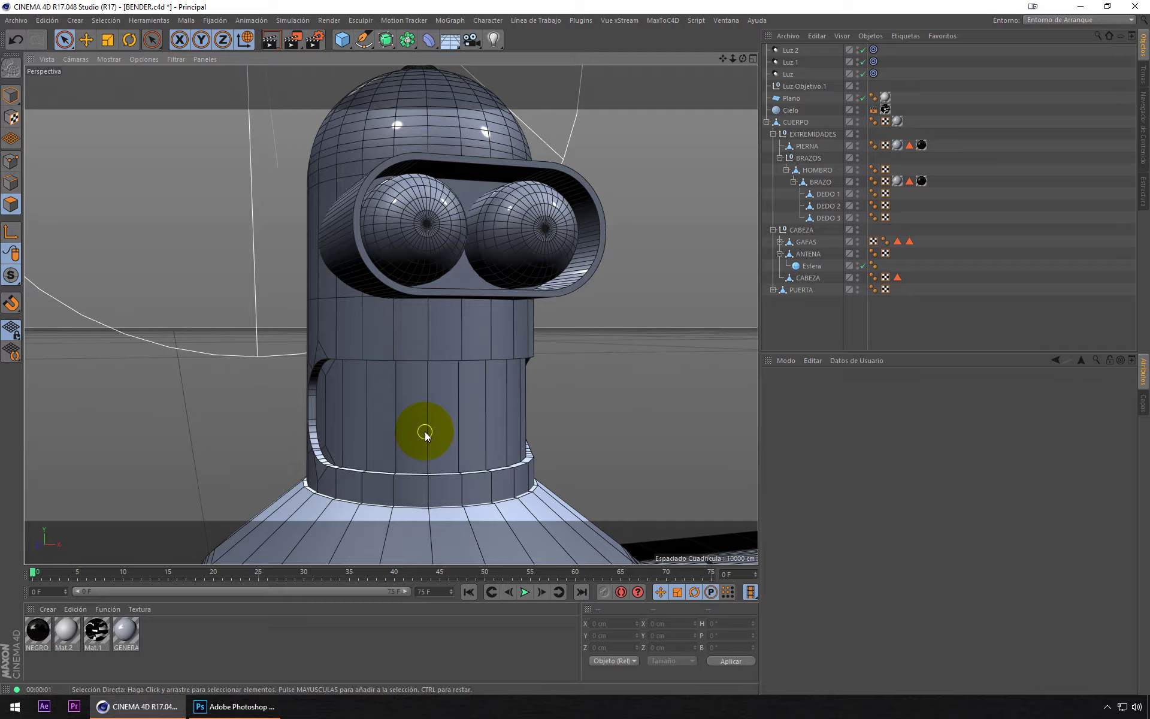
Step: Create a new white 600 × 300 px Photoshop document with Bender image results alongside
{"action": "left_click", "coordinate": [248, 707]}
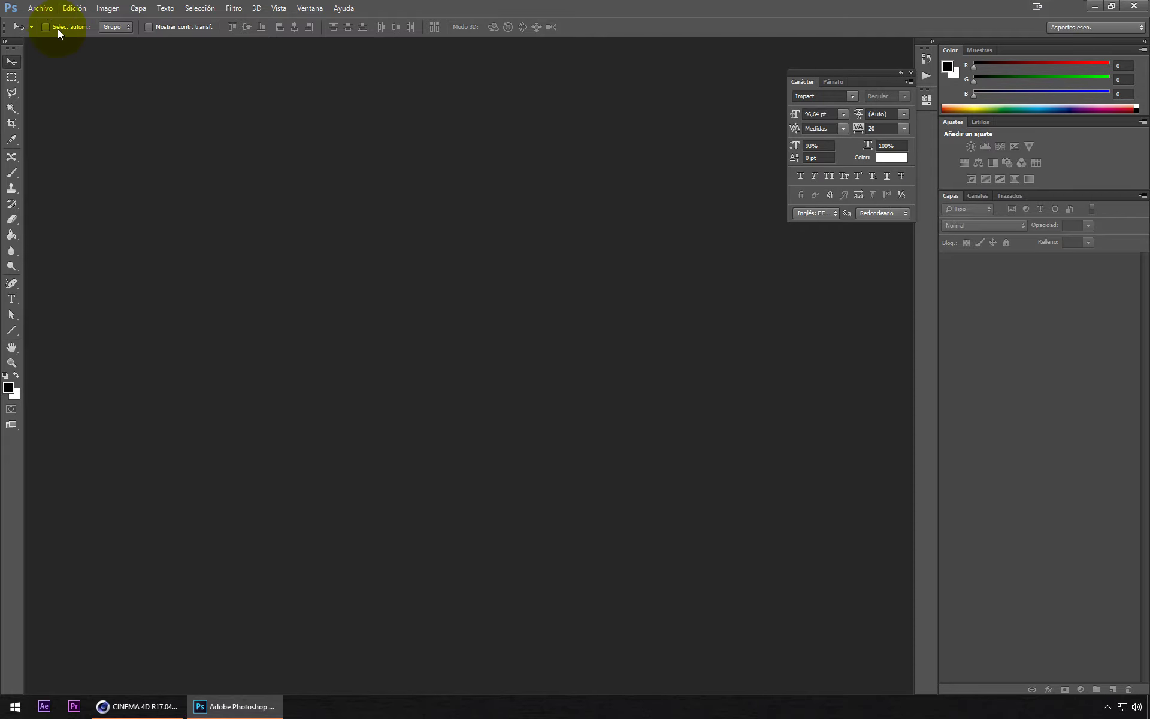
{"action": "left_click", "coordinate": [40, 8]}
{"action": "left_click", "coordinate": [48, 20]}
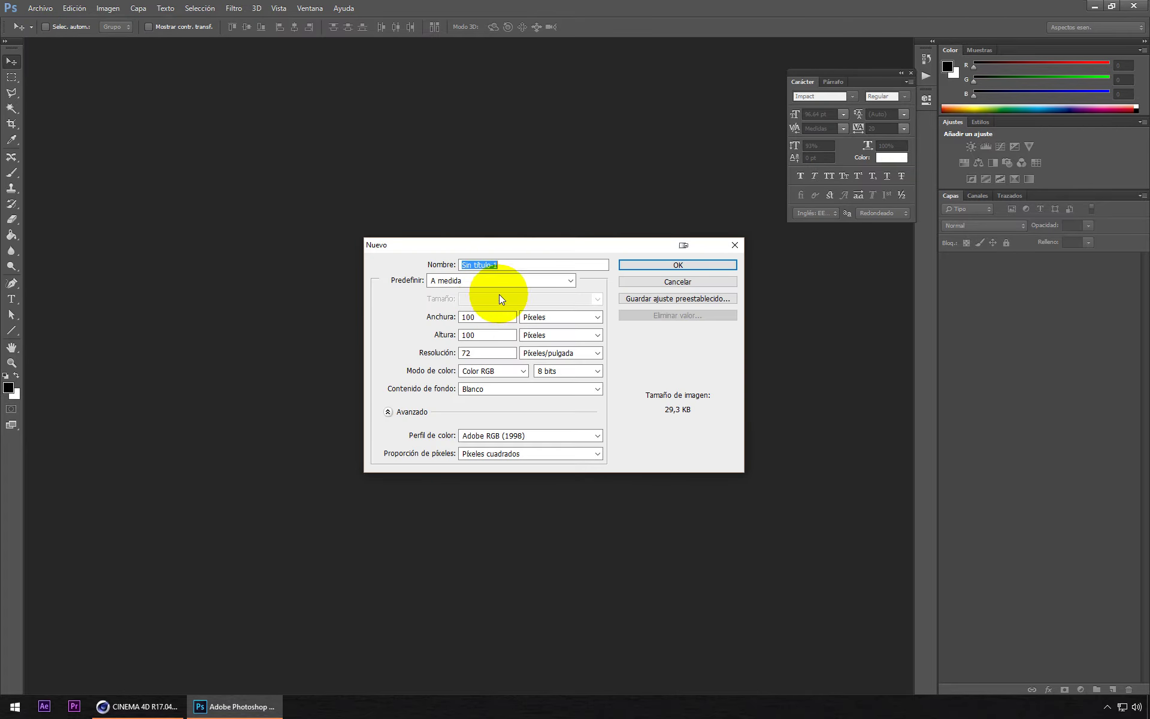
{"action": "left_click_drag", "start_coordinate": [513, 251], "coordinate": [510, 221]}
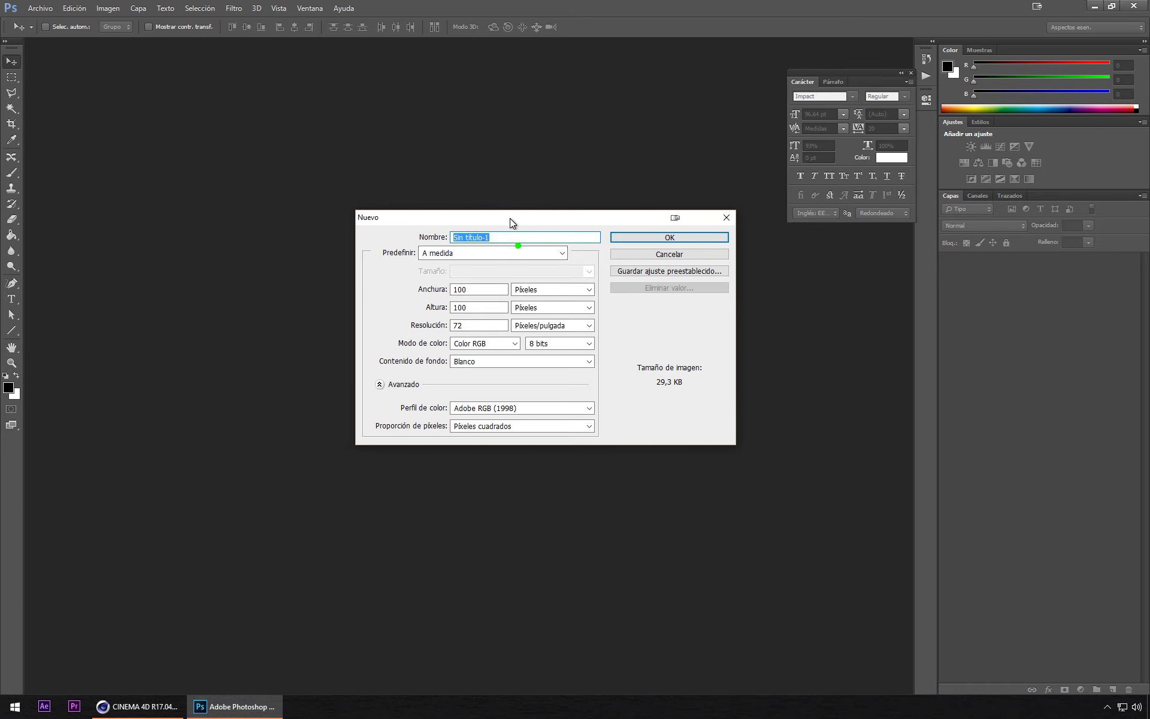
{"action": "double_click", "coordinate": [474, 309]}
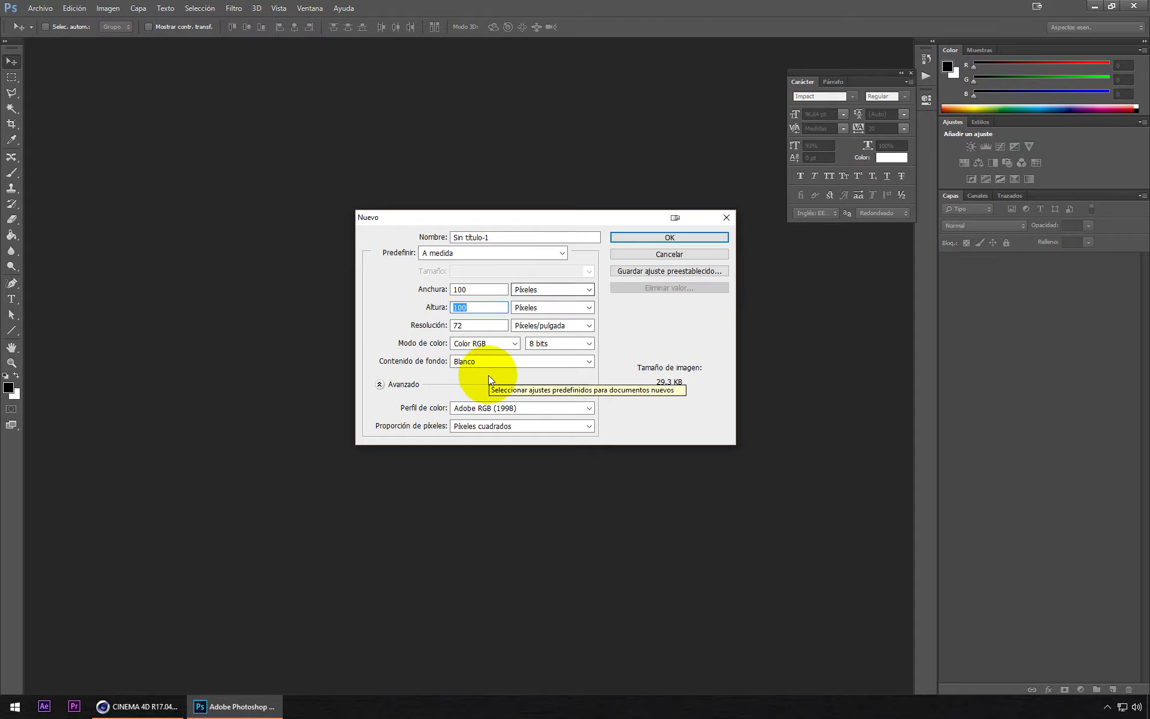
{"action": "type", "text": "3"}
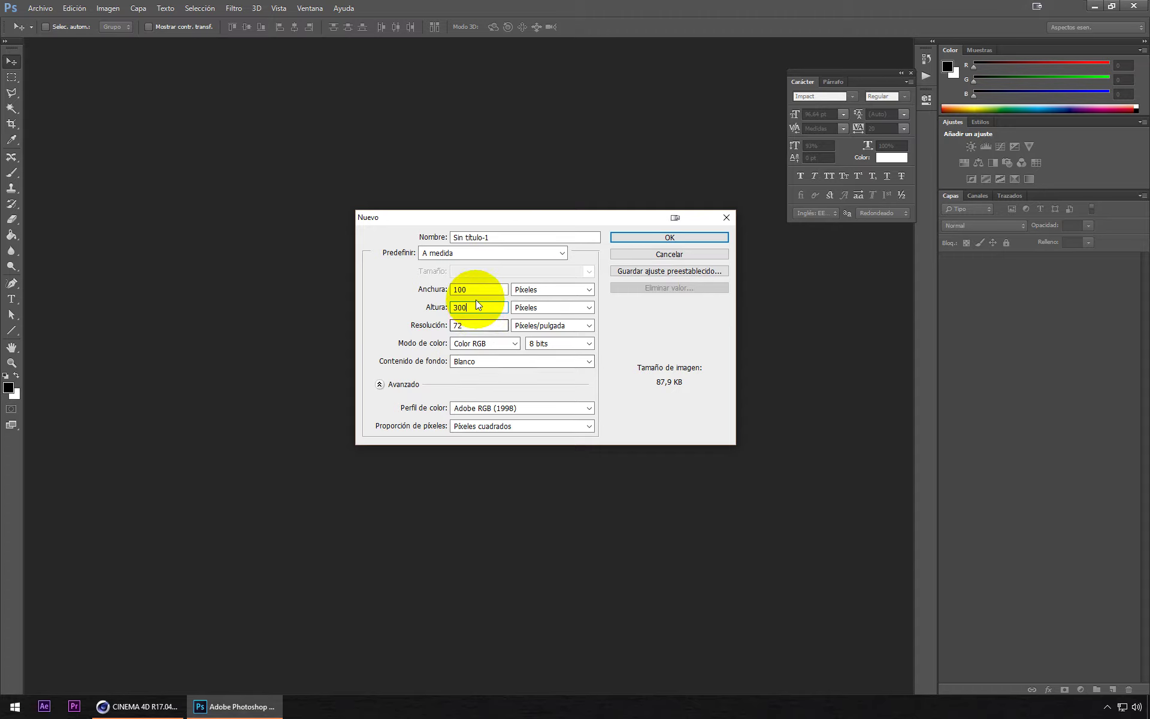
{"action": "double_click", "coordinate": [477, 290]}
{"action": "type", "text": "600"}
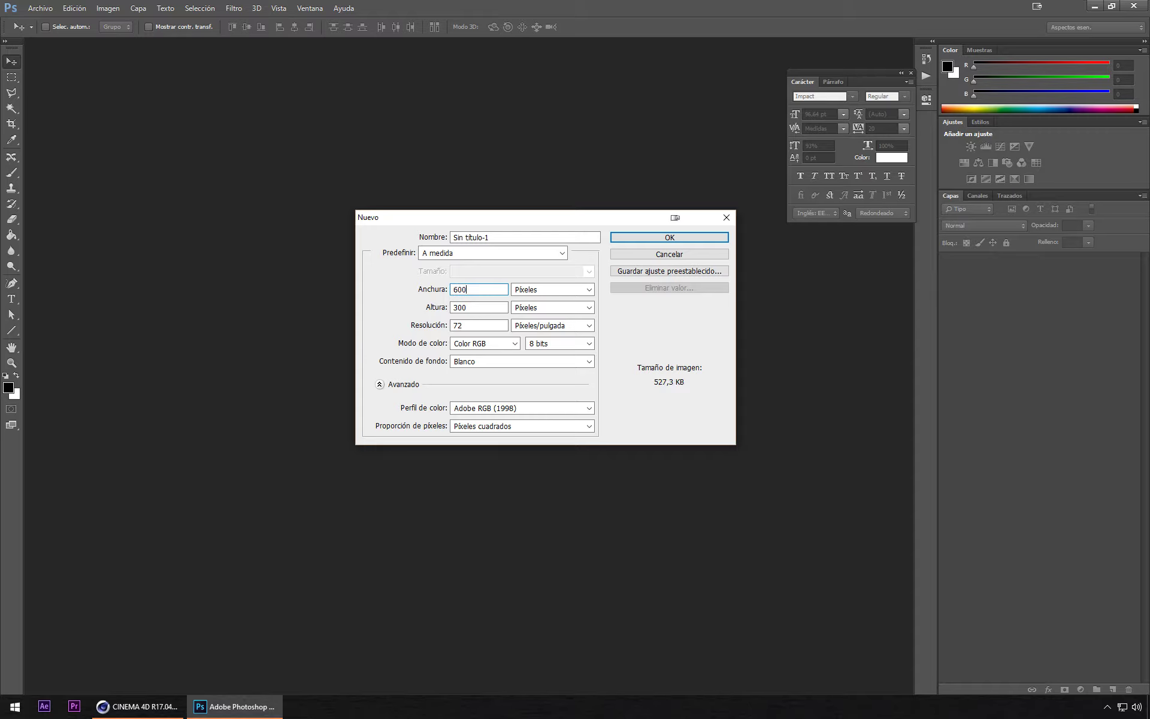
{"action": "left_click", "coordinate": [499, 305]}
{"action": "left_click", "coordinate": [699, 237]}
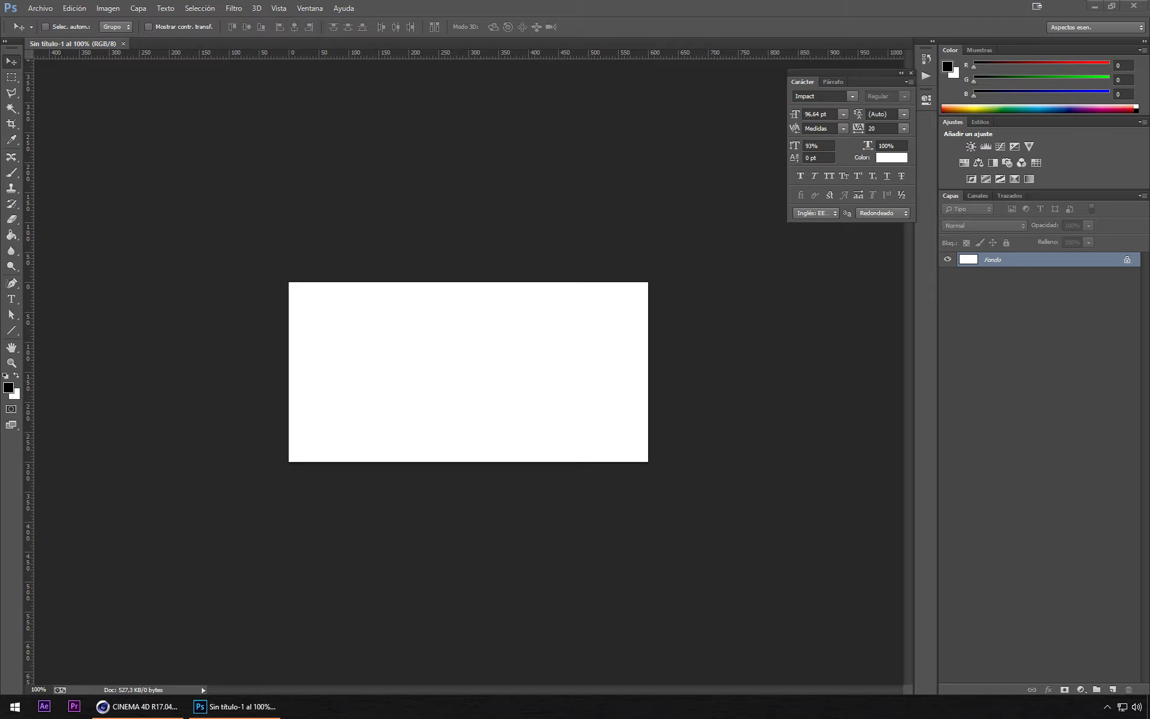
{"action": "mouse_move", "coordinate": [0, 51]}
{"action": "left_mouse_down"}
{"action": "mouse_move", "coordinate": [656, 51]}
{"action": "mouse_move", "coordinate": [633, 57]}
{"action": "left_mouse_up"}
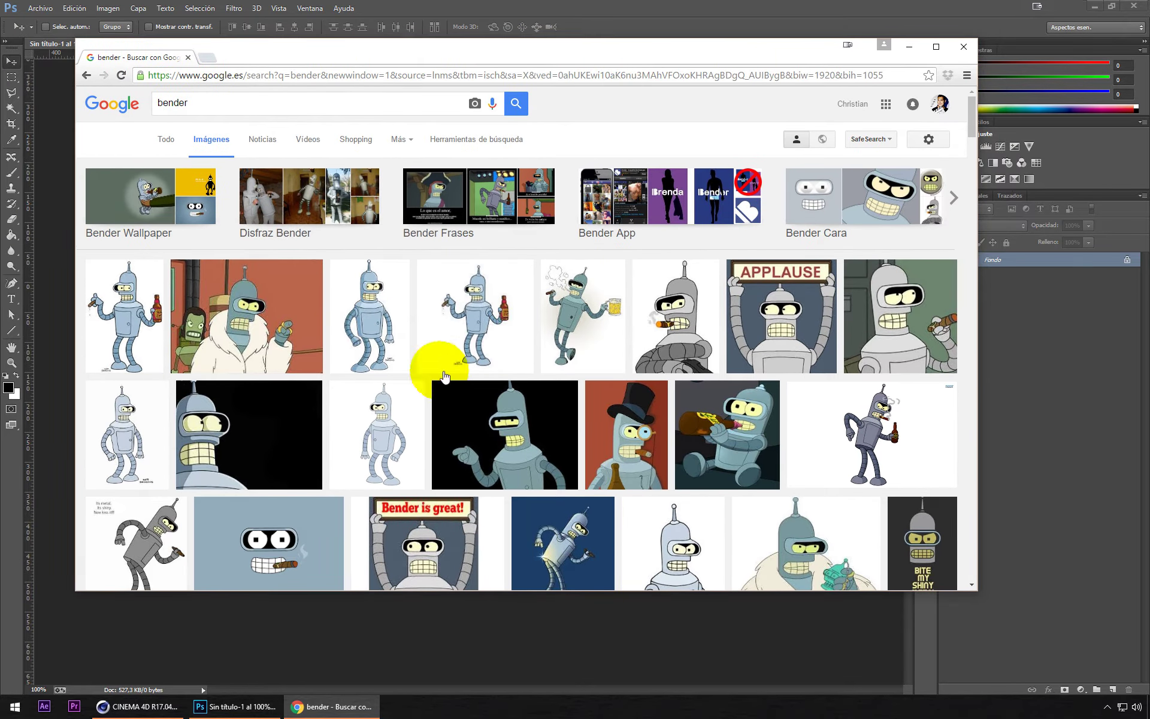
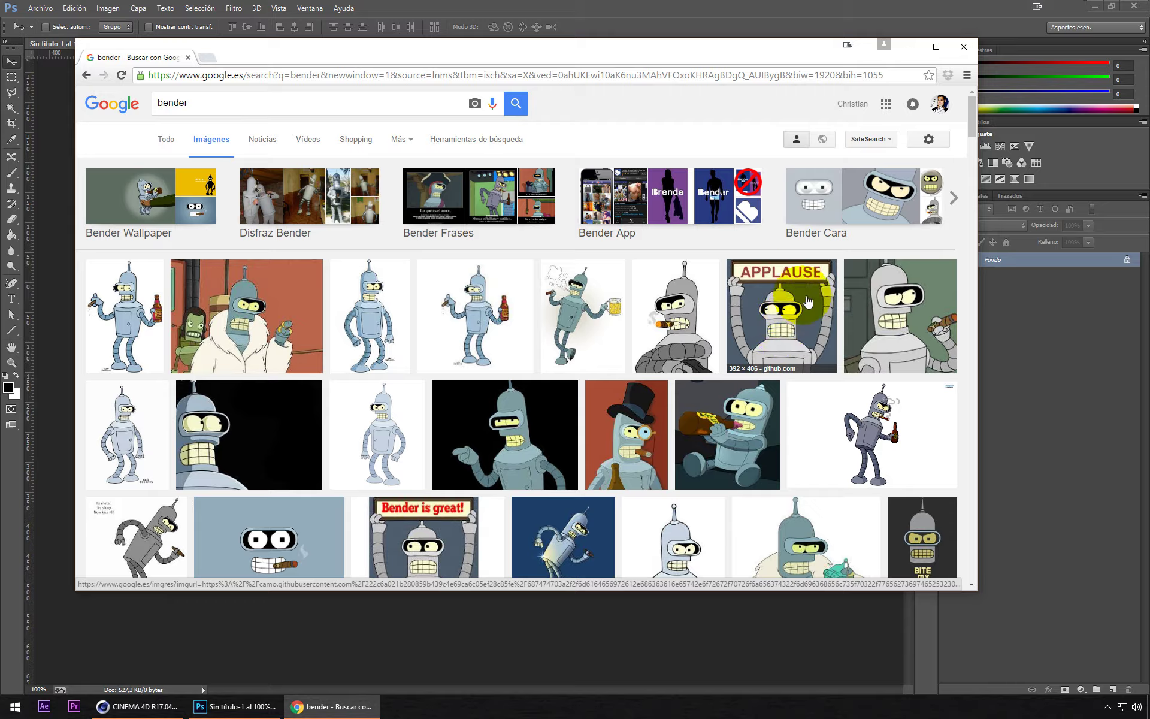
Step: Put away the Chrome Bender image search to return to the blank Photoshop canvas
{"action": "left_click", "coordinate": [814, 46]}
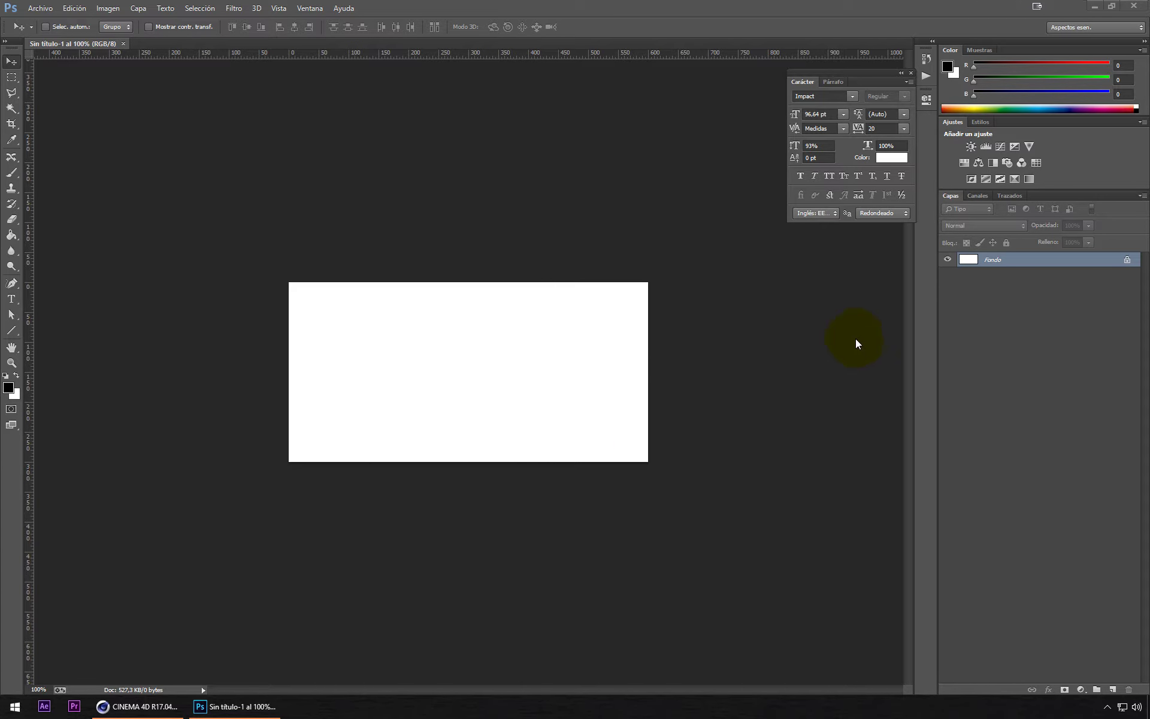
Step: Add an empty Capa 1 layer, then create a new 100 × 100 px document
{"action": "left_click", "coordinate": [1112, 689]}
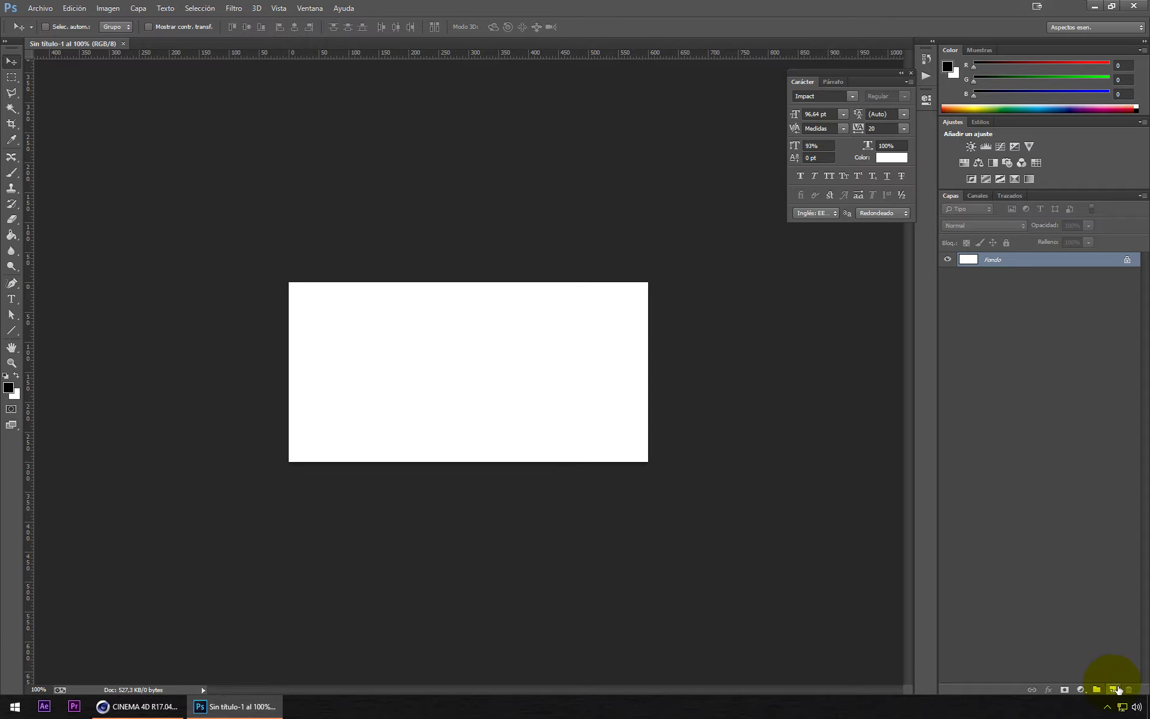
{"action": "left_click", "coordinate": [1113, 689]}
{"action": "left_click", "coordinate": [41, 7]}
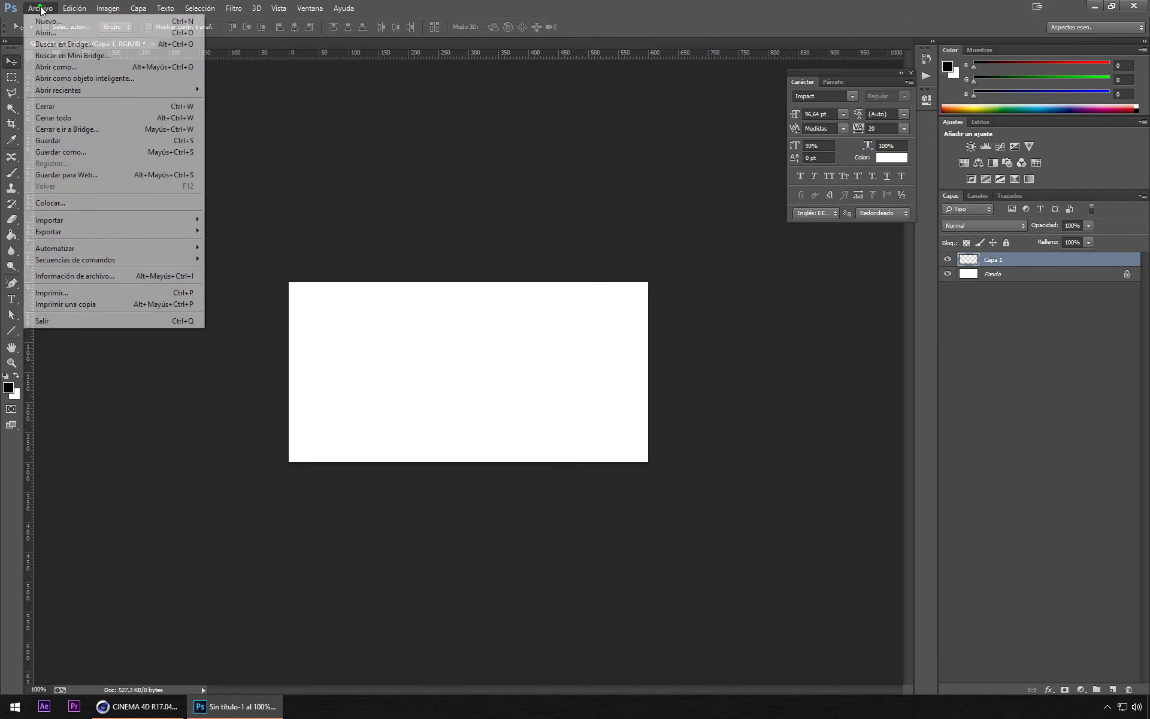
{"action": "left_click", "coordinate": [42, 18]}
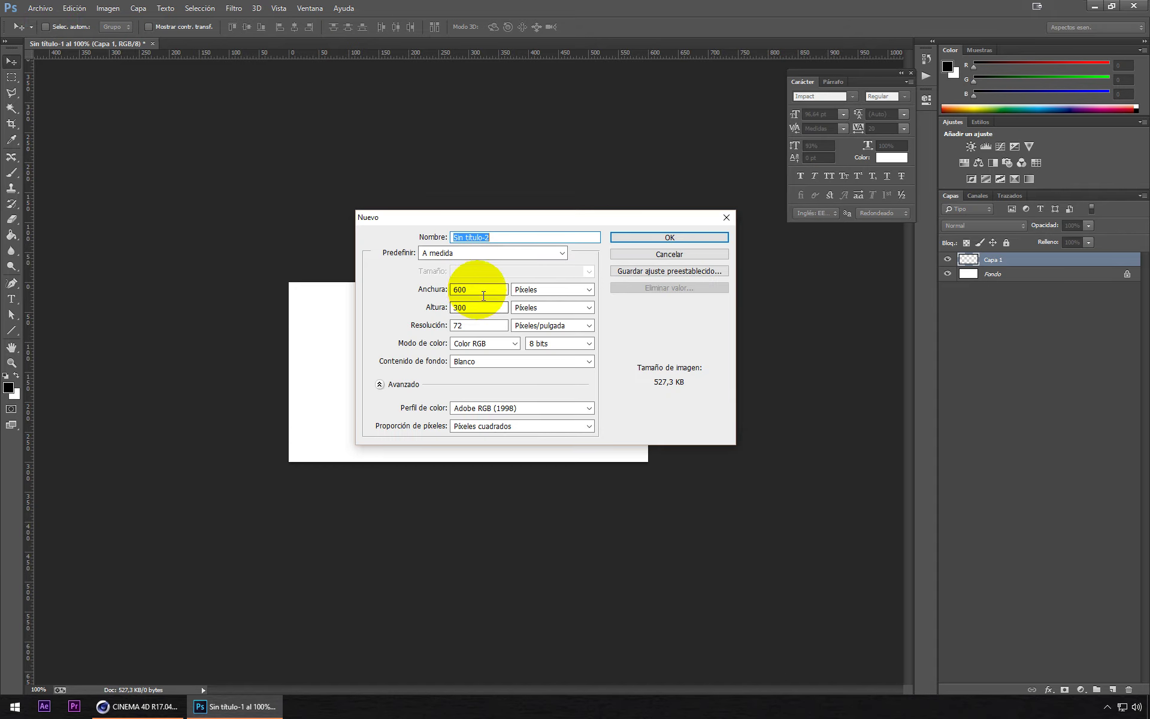
{"action": "double_click", "coordinate": [473, 289]}
{"action": "type", "text": "100"}
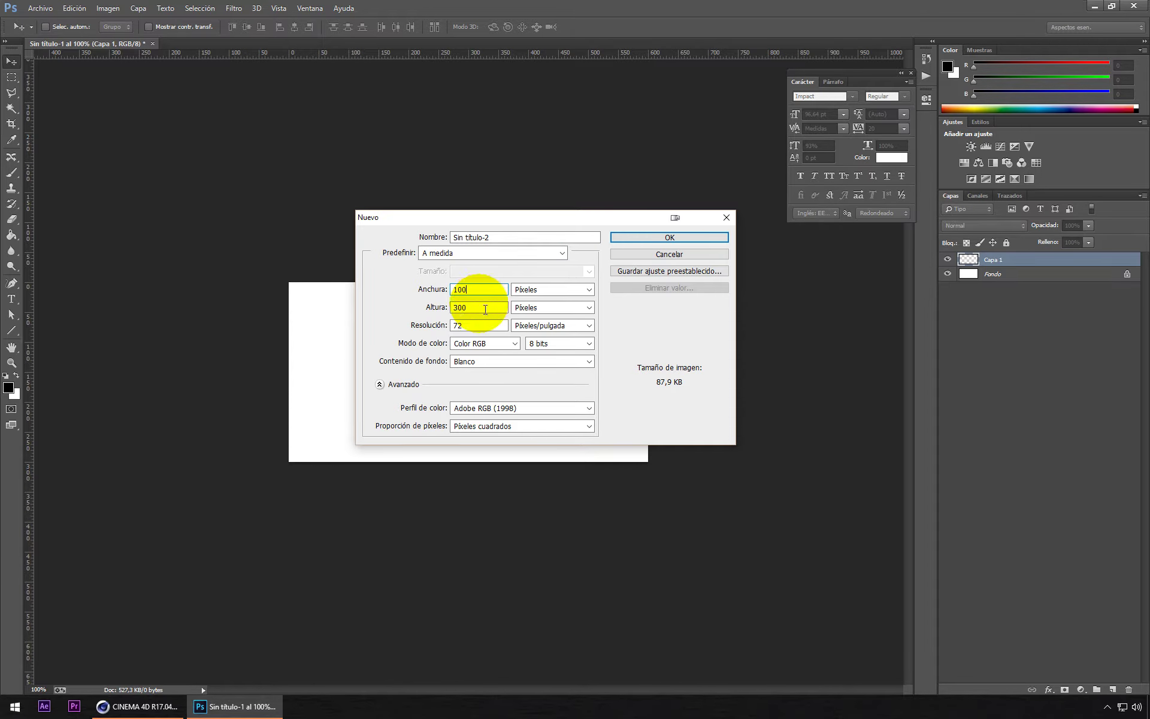
{"action": "type", "text": "100"}
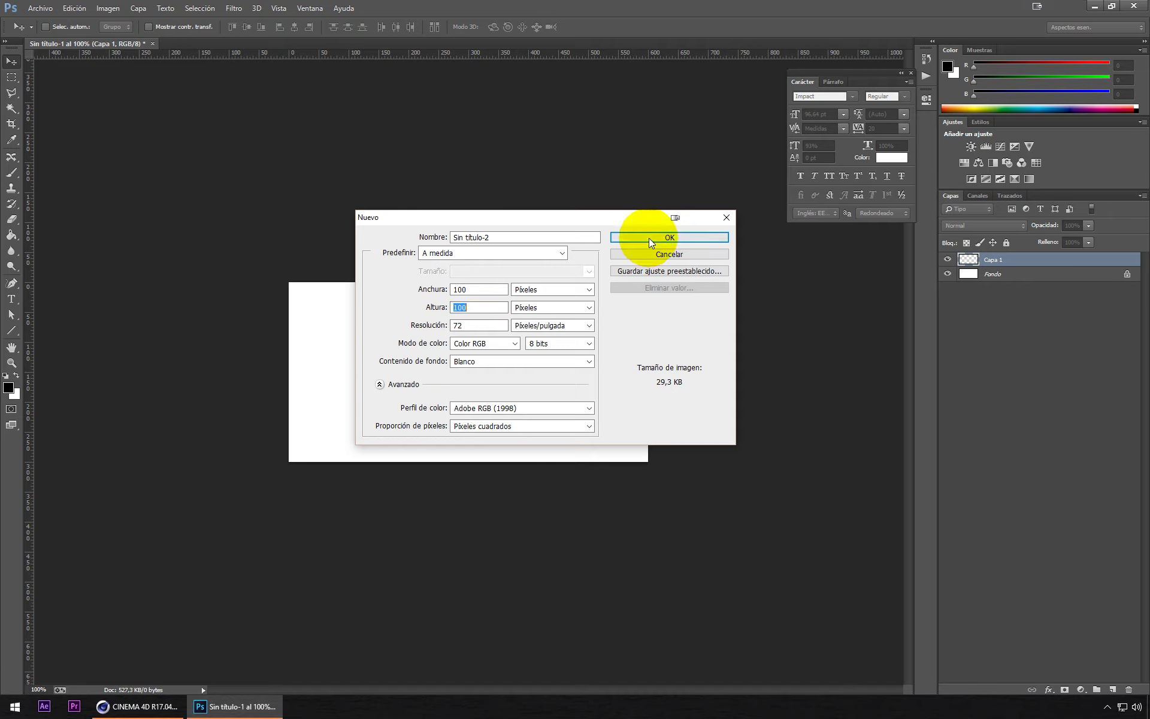
{"action": "left_click", "coordinate": [650, 240]}
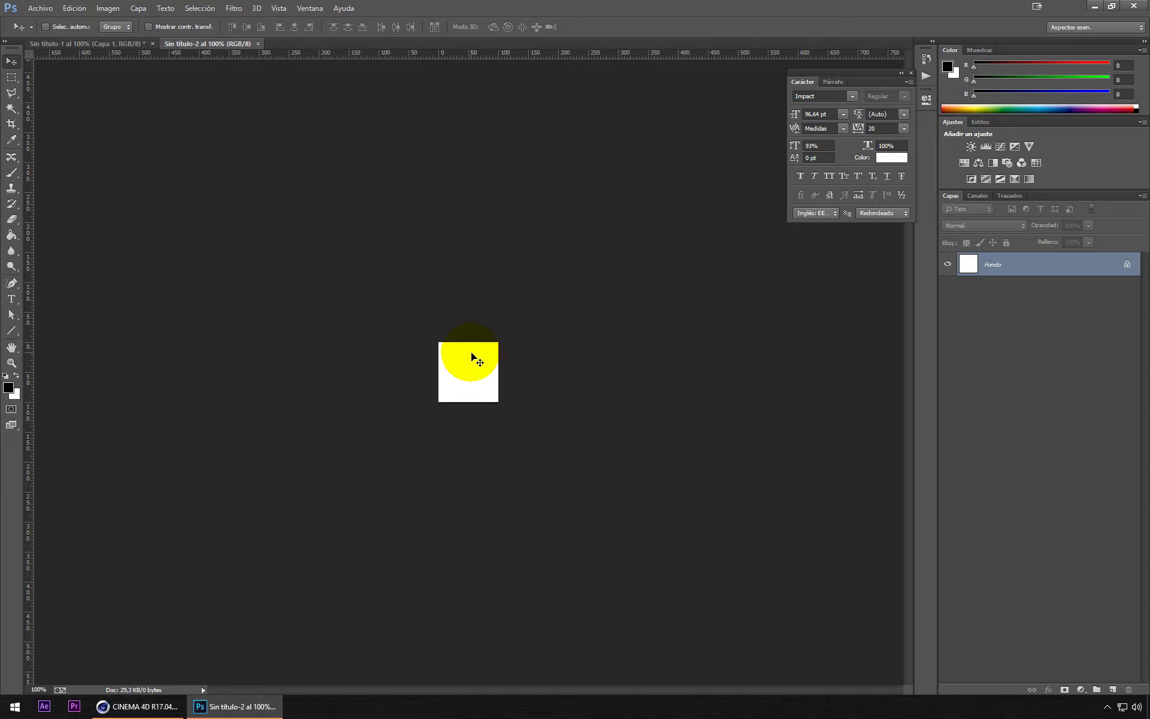
Step: Zoom the small canvas to 400%, add an empty Capa 1 layer and toggle View > Ajustar snapping
{"action": "key", "text": "ctrl+plus"}
{"action": "key", "text": "ctrl+plus"}
{"action": "key", "text": "ctrl+plus"}
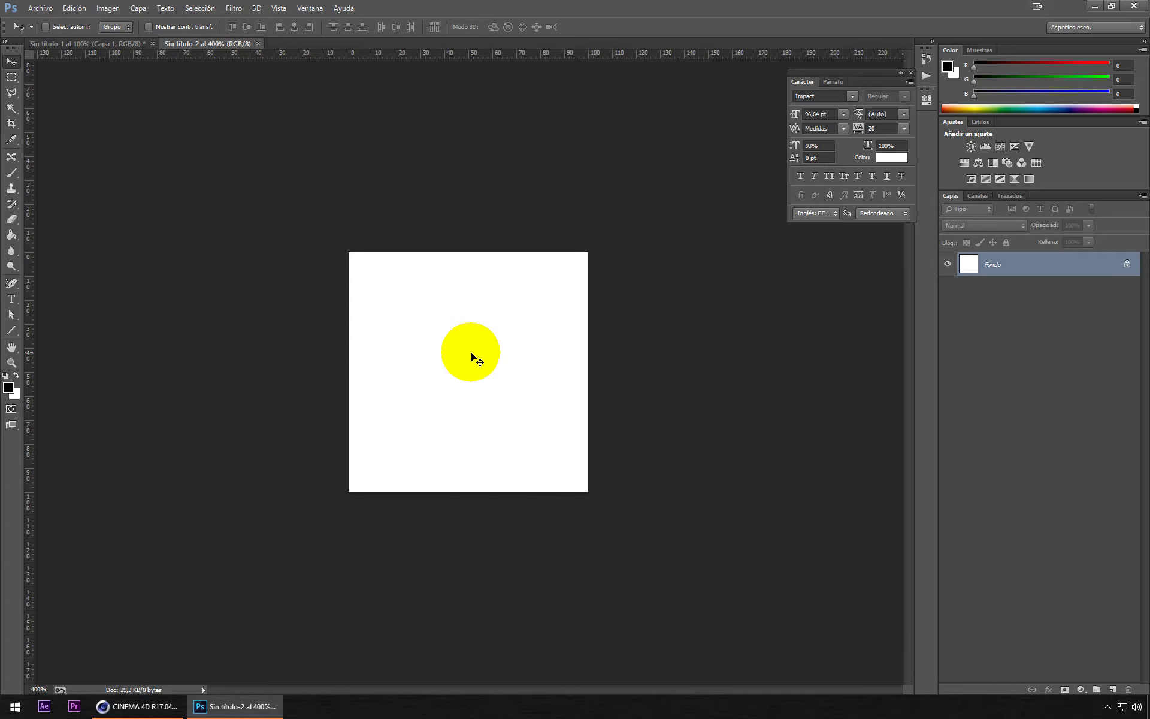
{"action": "left_click", "coordinate": [1114, 689]}
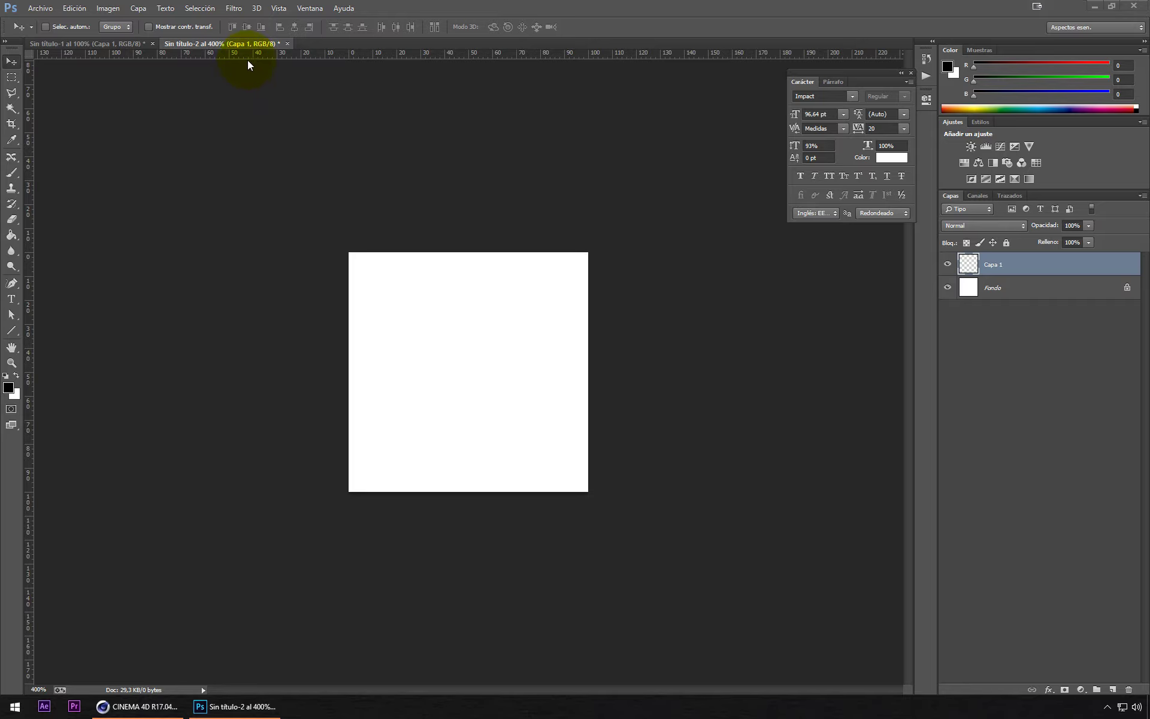
{"action": "left_click", "coordinate": [309, 8]}
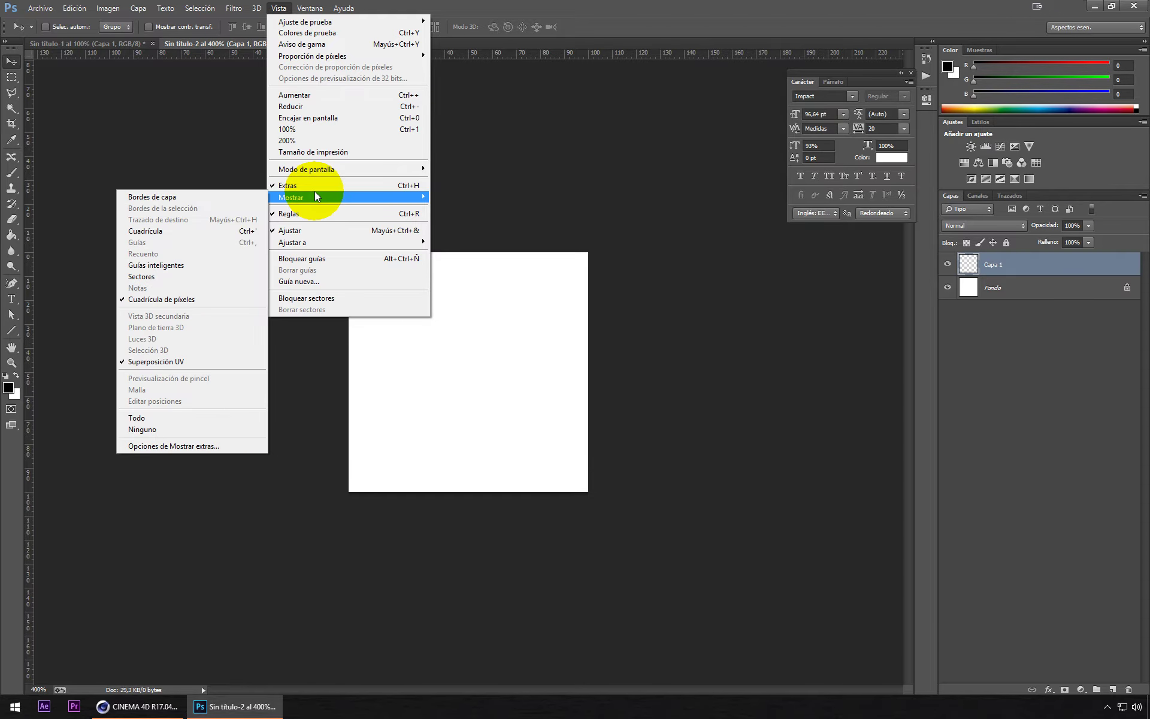
{"action": "left_click", "coordinate": [301, 232]}
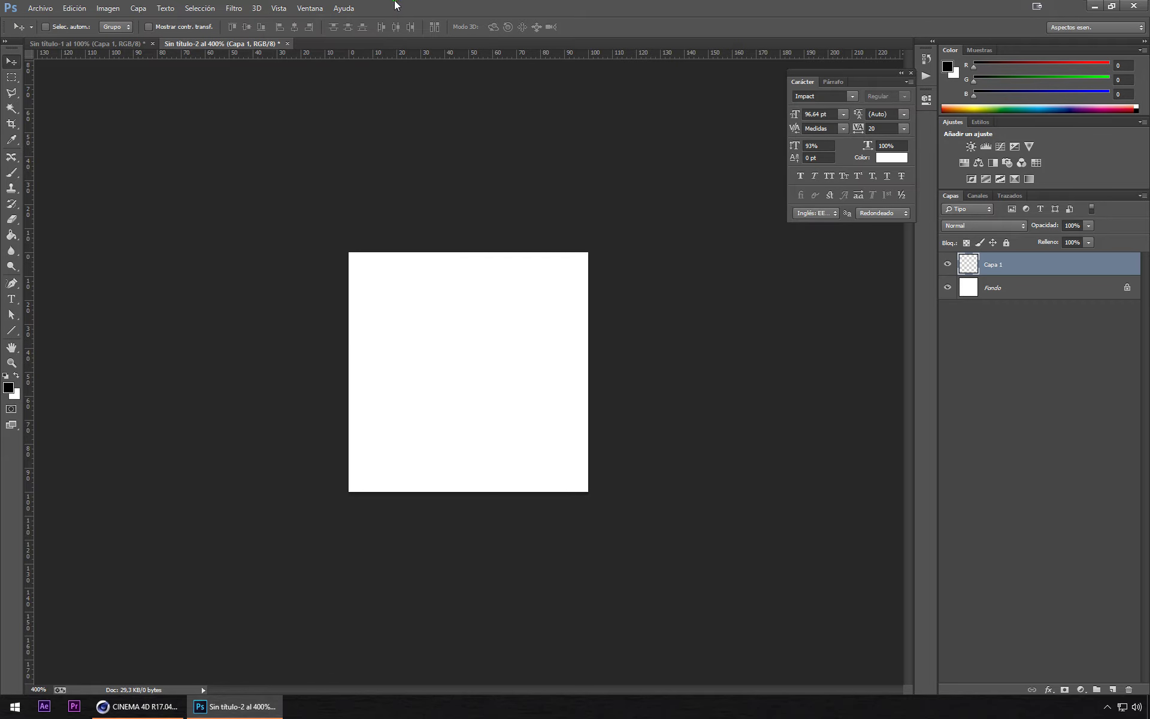
Step: Place guides on the top, left, bottom and right edges of the canvas
{"action": "left_click_drag", "start_coordinate": [229, 54], "coordinate": [252, 252]}
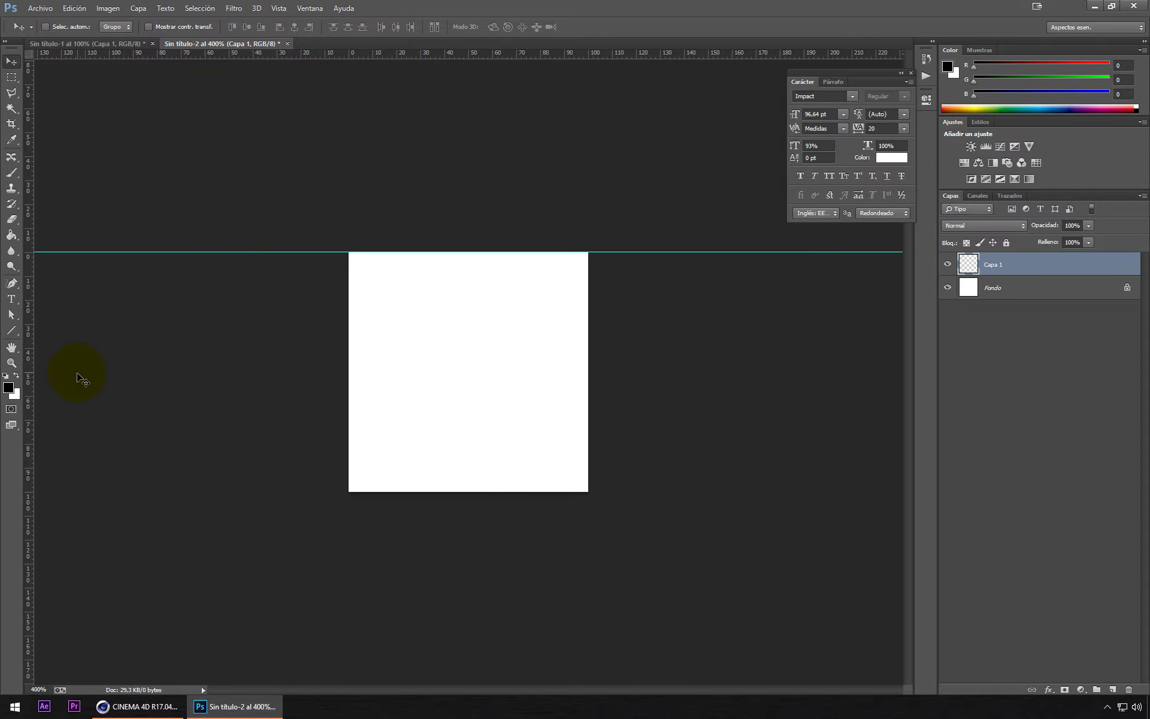
{"action": "left_click_drag", "start_coordinate": [31, 393], "coordinate": [348, 386]}
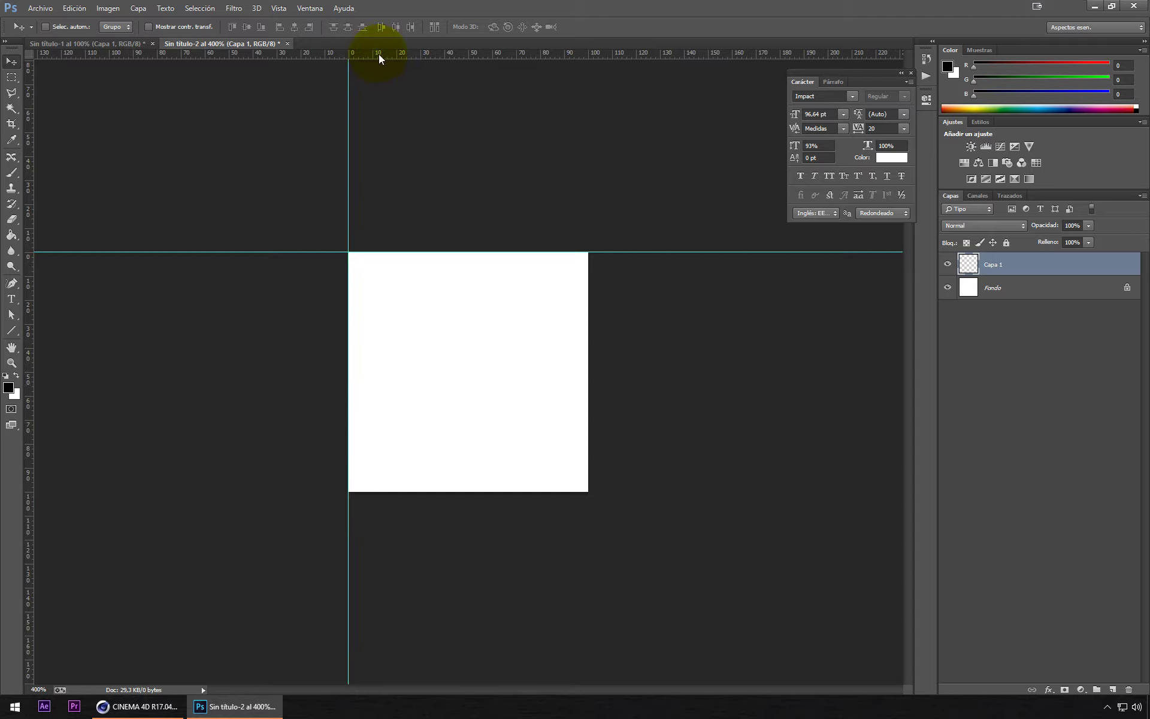
{"action": "left_click_drag", "start_coordinate": [379, 53], "coordinate": [398, 488]}
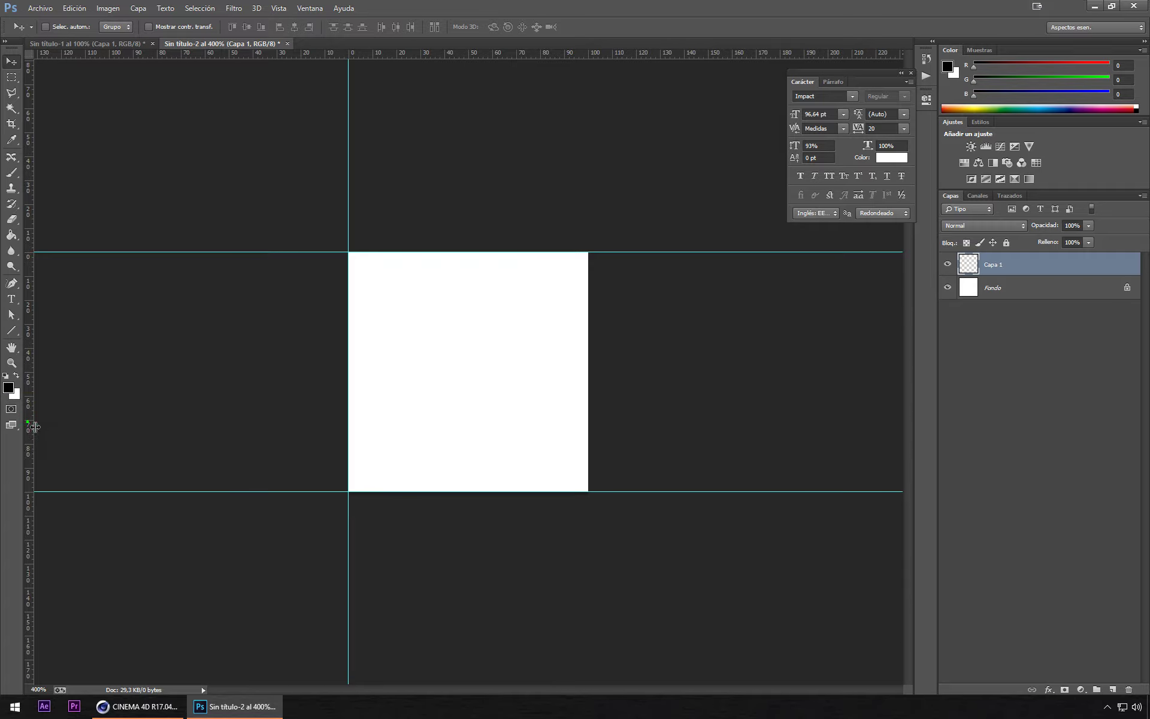
{"action": "left_click_drag", "start_coordinate": [30, 426], "coordinate": [588, 419]}
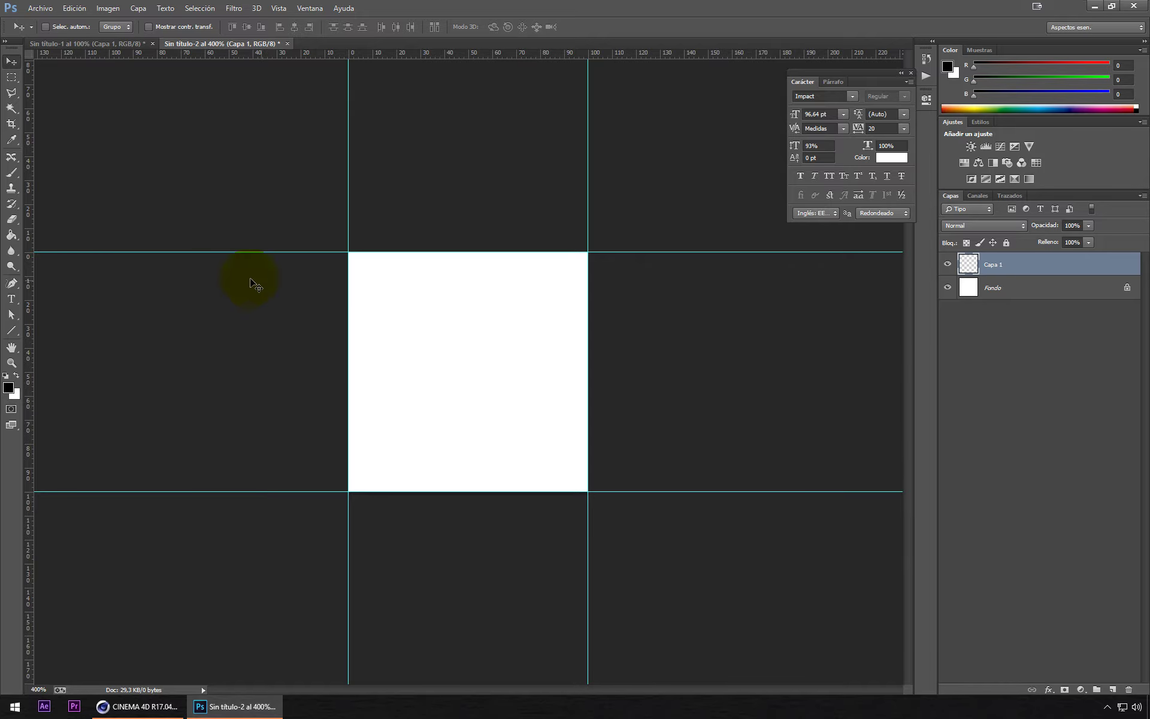
Step: Draw 4 px lines along the left, right, bottom and top guides
{"action": "left_click", "coordinate": [11, 331]}
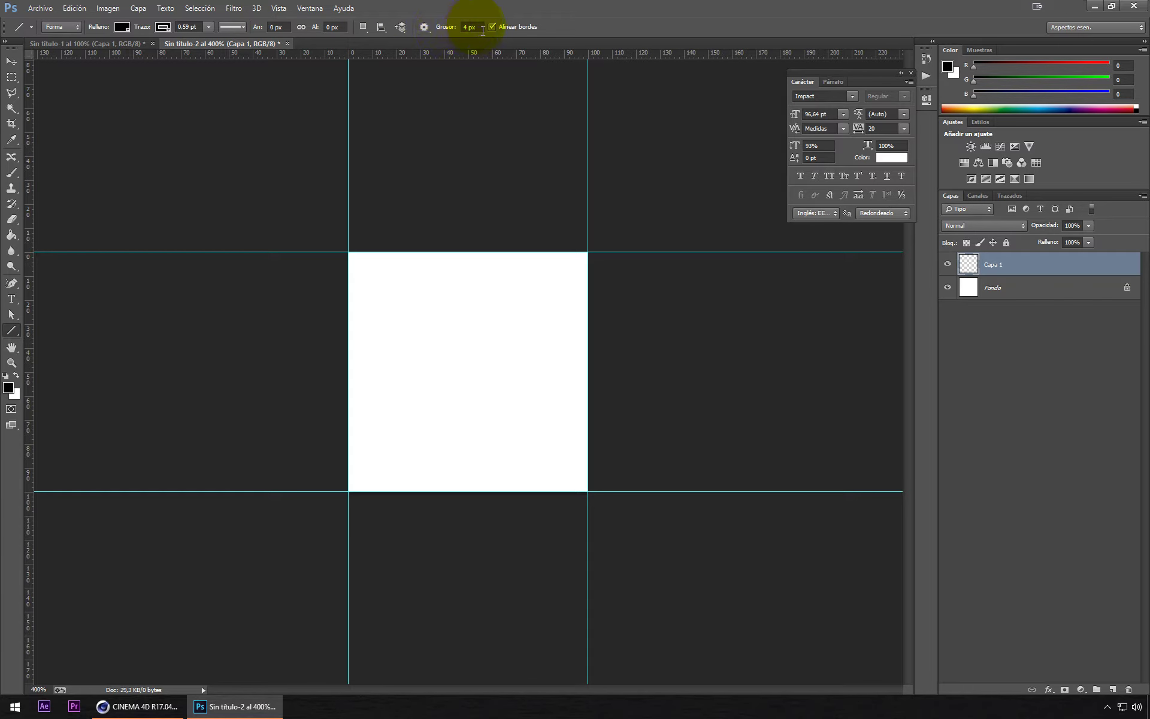
{"action": "left_click", "coordinate": [471, 27]}
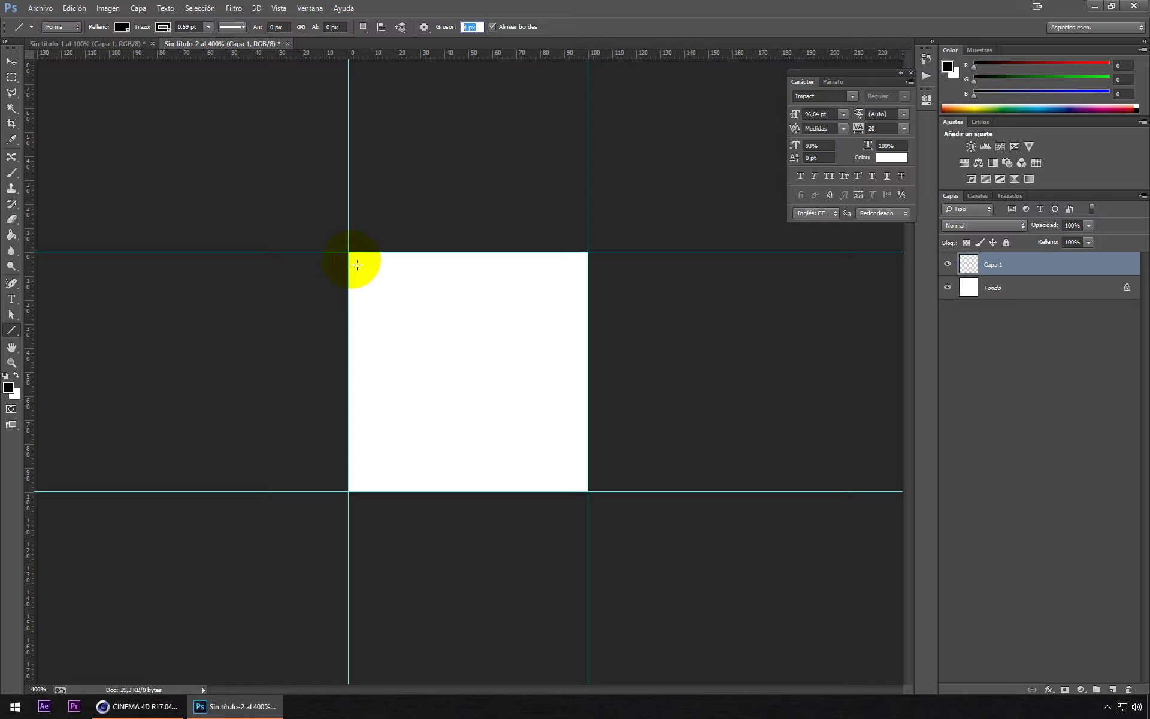
{"action": "left_click_drag", "start_coordinate": [353, 257], "coordinate": [350, 496]}
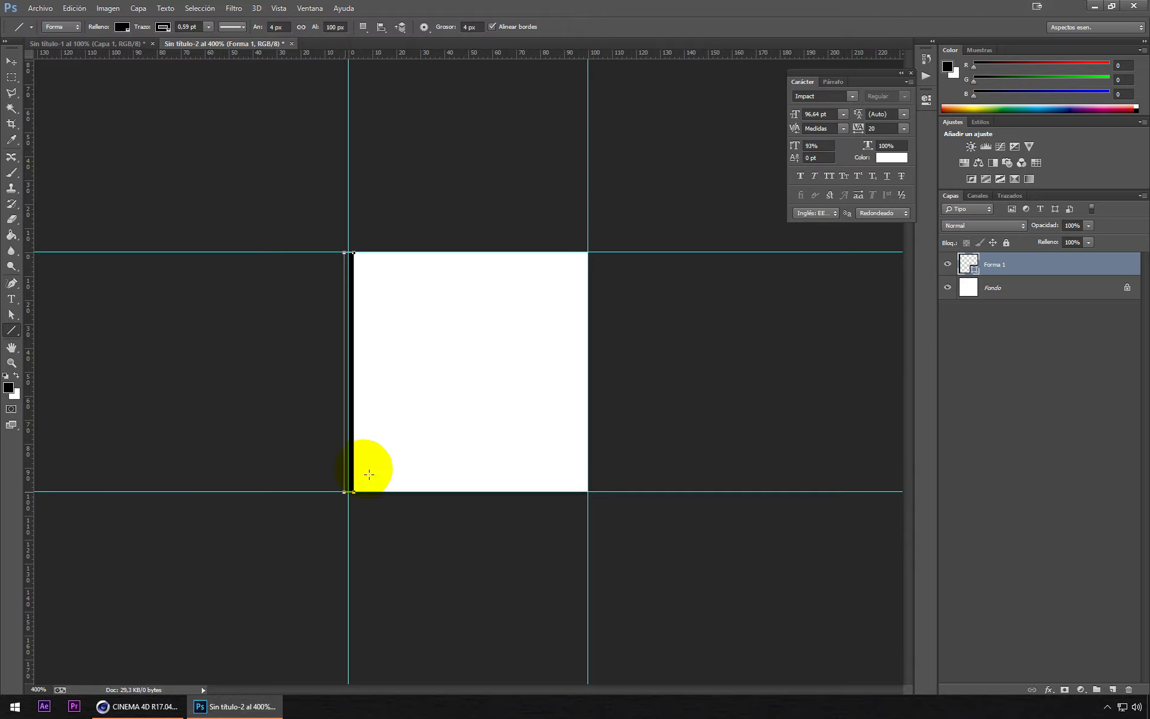
{"action": "left_click_drag", "start_coordinate": [593, 257], "coordinate": [593, 492]}
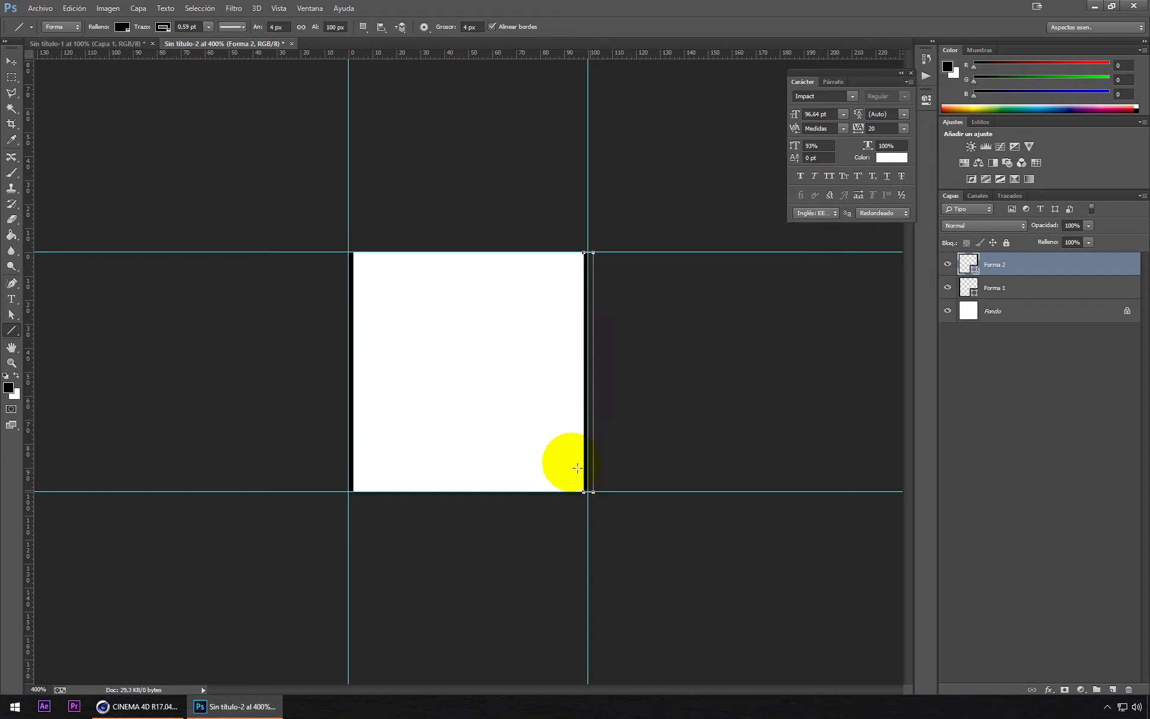
{"action": "left_click_drag", "start_coordinate": [349, 492], "coordinate": [588, 492]}
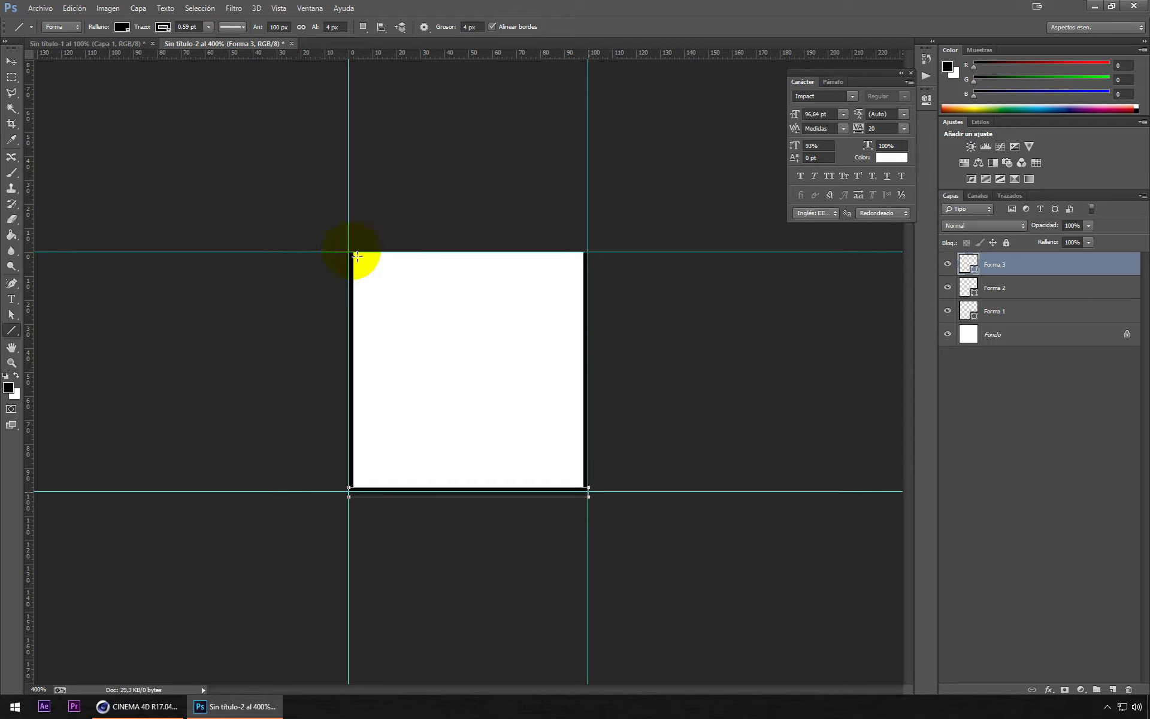
{"action": "left_click_drag", "start_coordinate": [351, 252], "coordinate": [589, 256]}
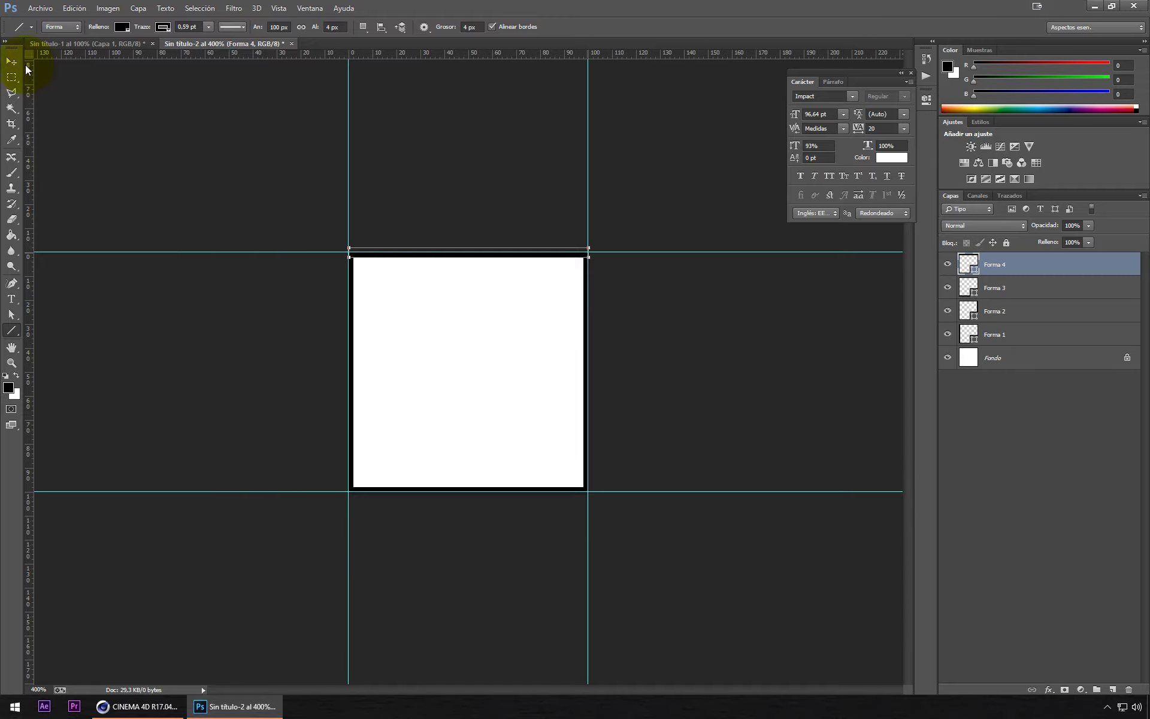
{"action": "left_click", "coordinate": [12, 61]}
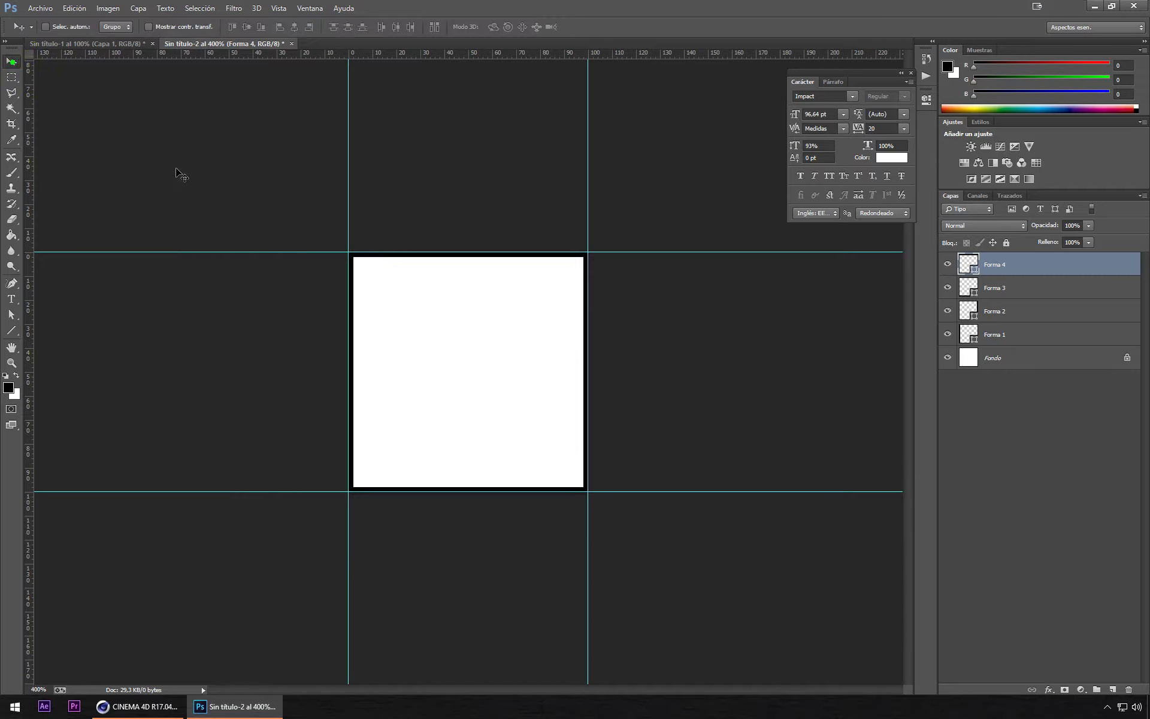
Step: Merge the line layers Forma 1–4 into one and rasterize it
{"action": "left_click", "coordinate": [996, 334], "text": "shift"}
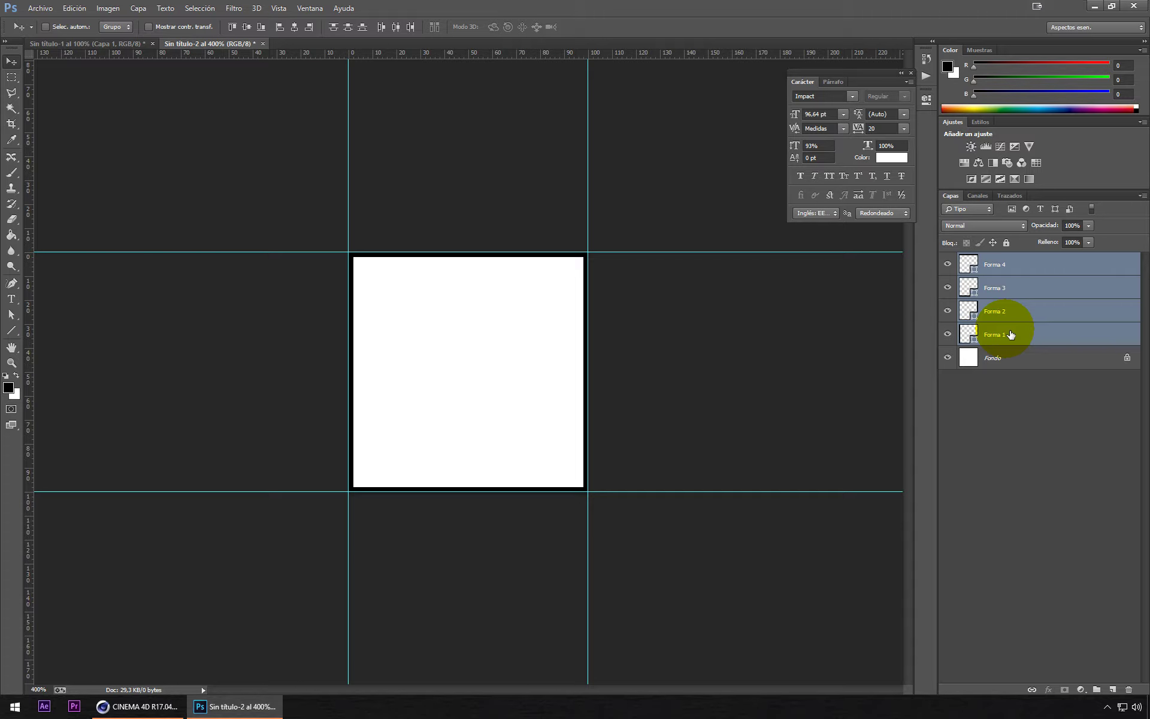
{"action": "key", "text": "ctrl+e"}
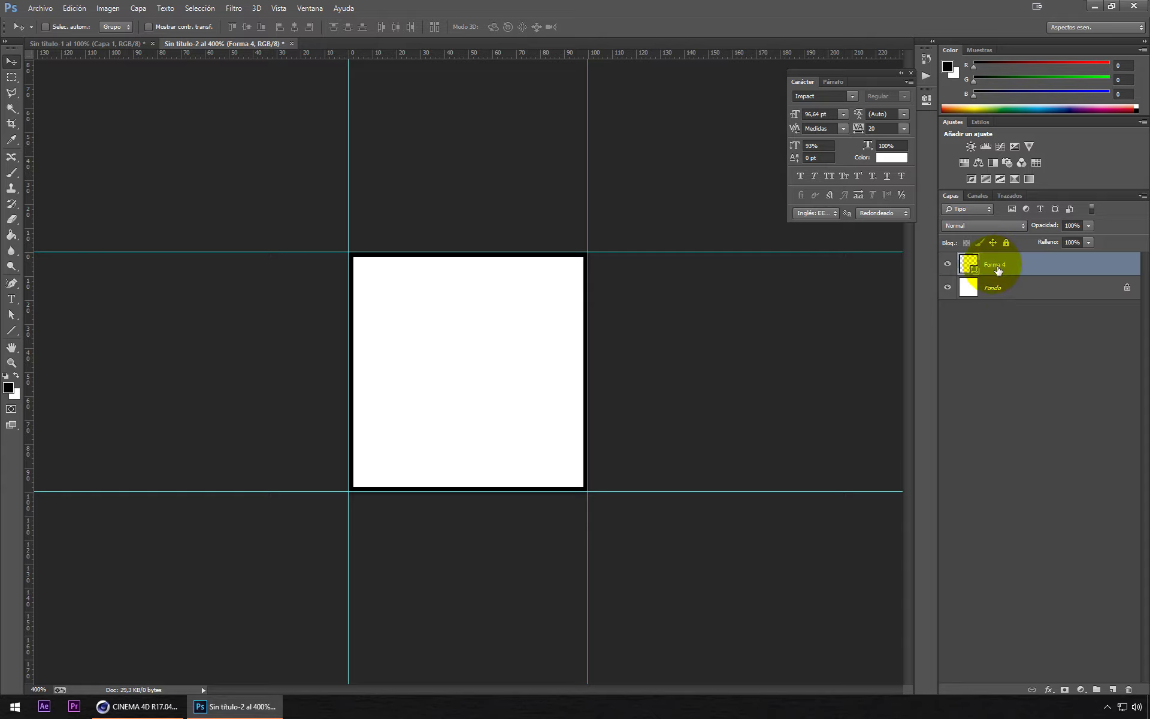
{"action": "right_click", "coordinate": [997, 271]}
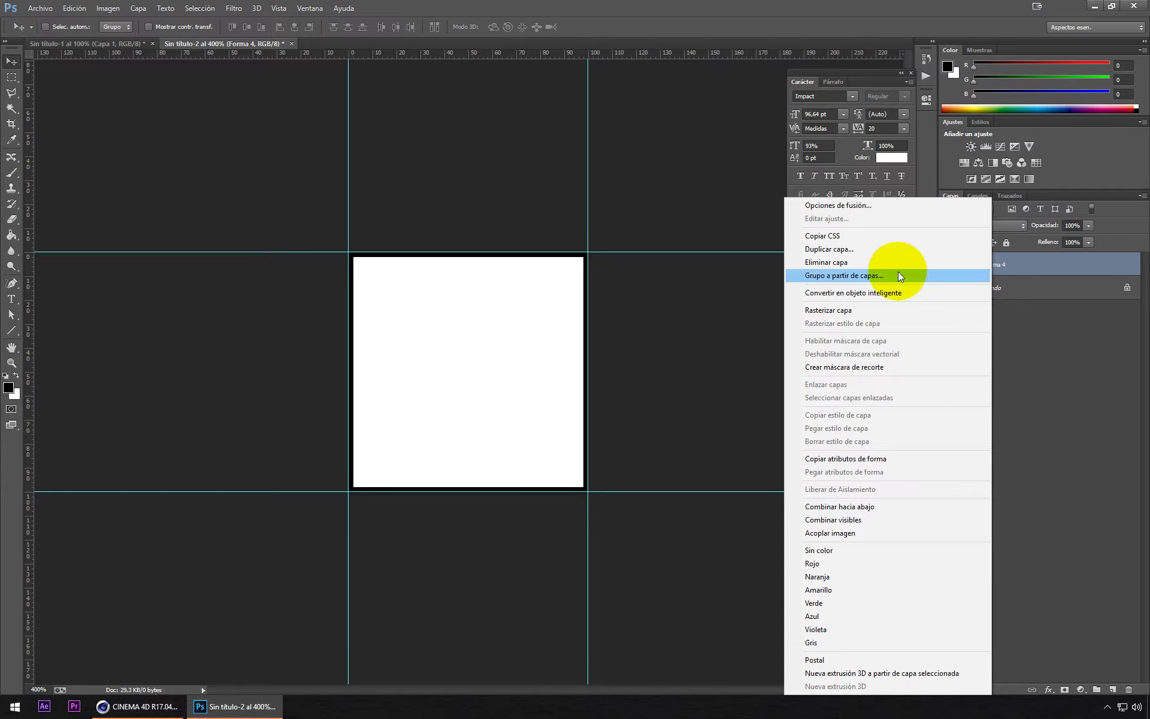
{"action": "left_click", "coordinate": [868, 311]}
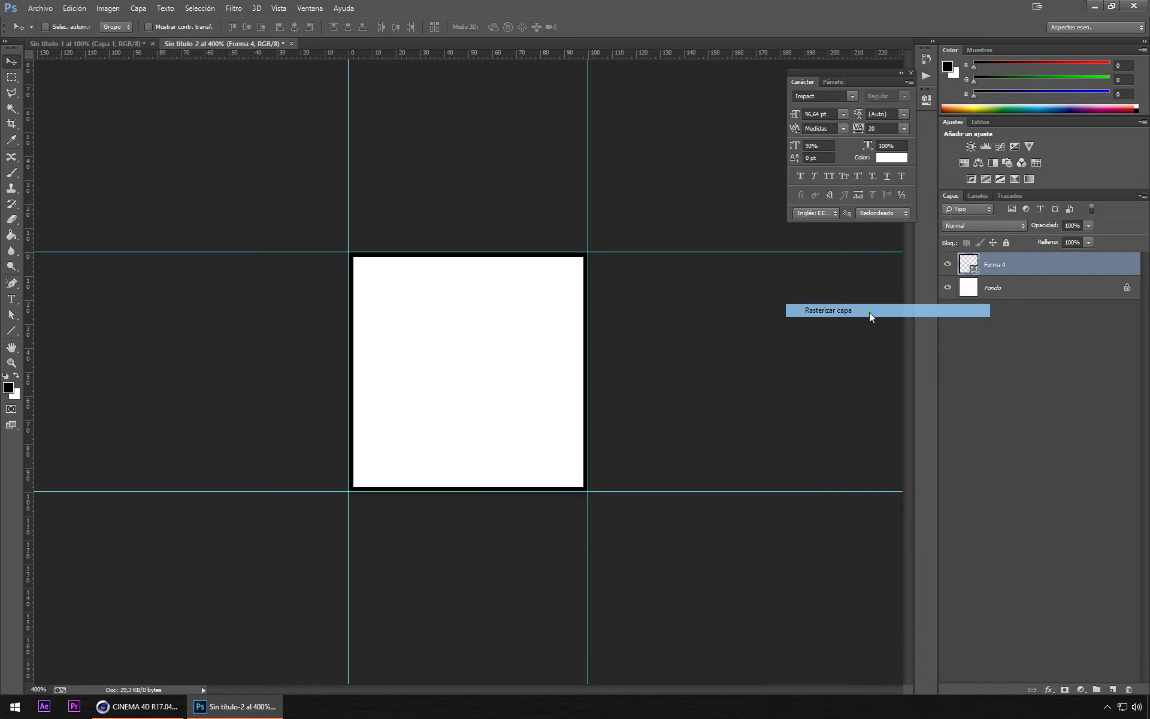
Step: Merge the border into Fondo, convert it to Capa 0 and drag it toward Sin título-1
{"action": "left_click", "coordinate": [995, 288], "text": "shift"}
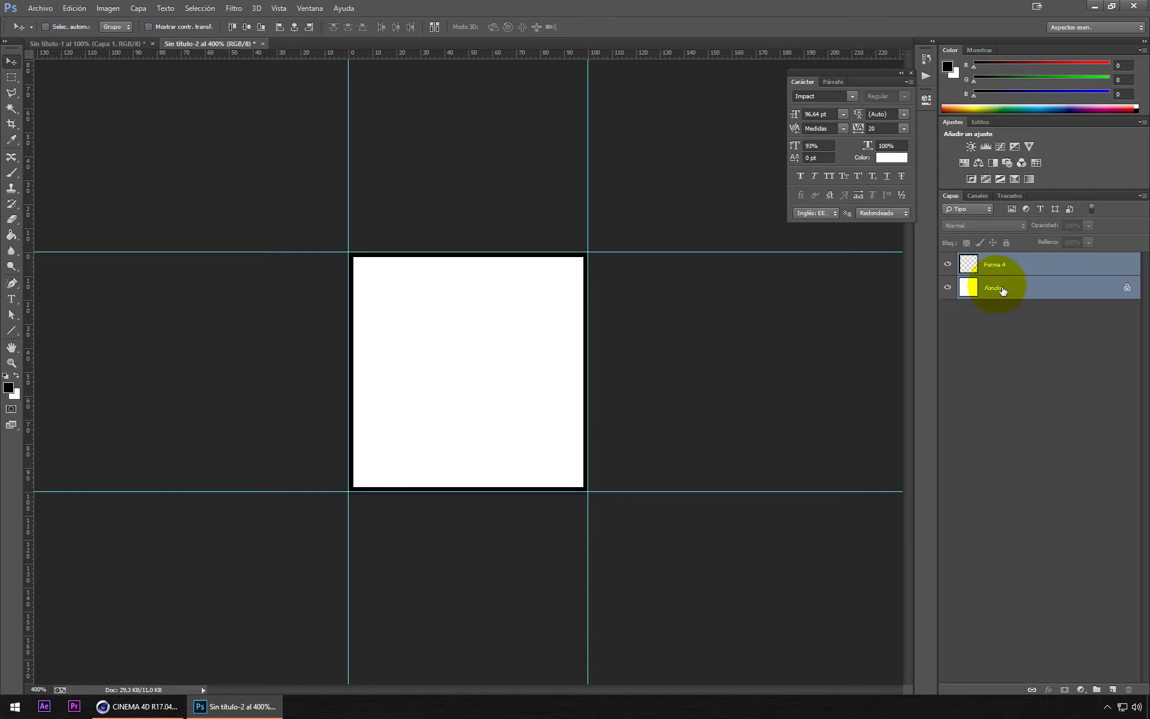
{"action": "key", "text": "ctrl+e"}
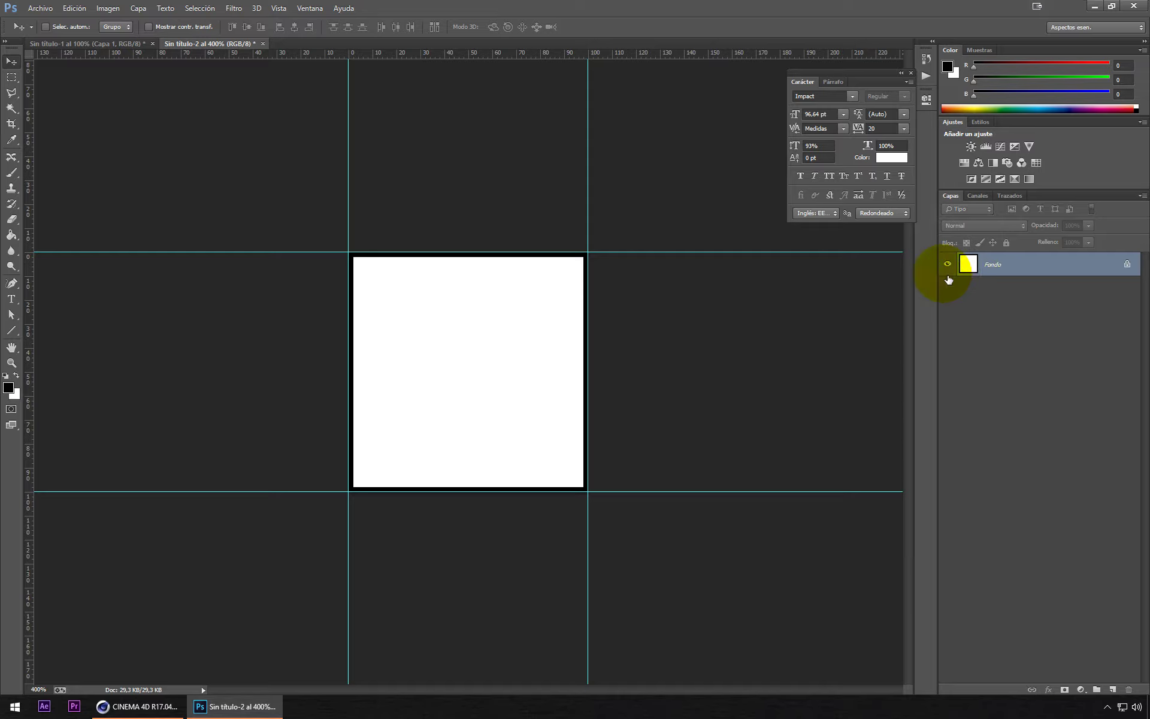
{"action": "double_click", "coordinate": [1003, 261]}
{"action": "key", "text": "Return"}
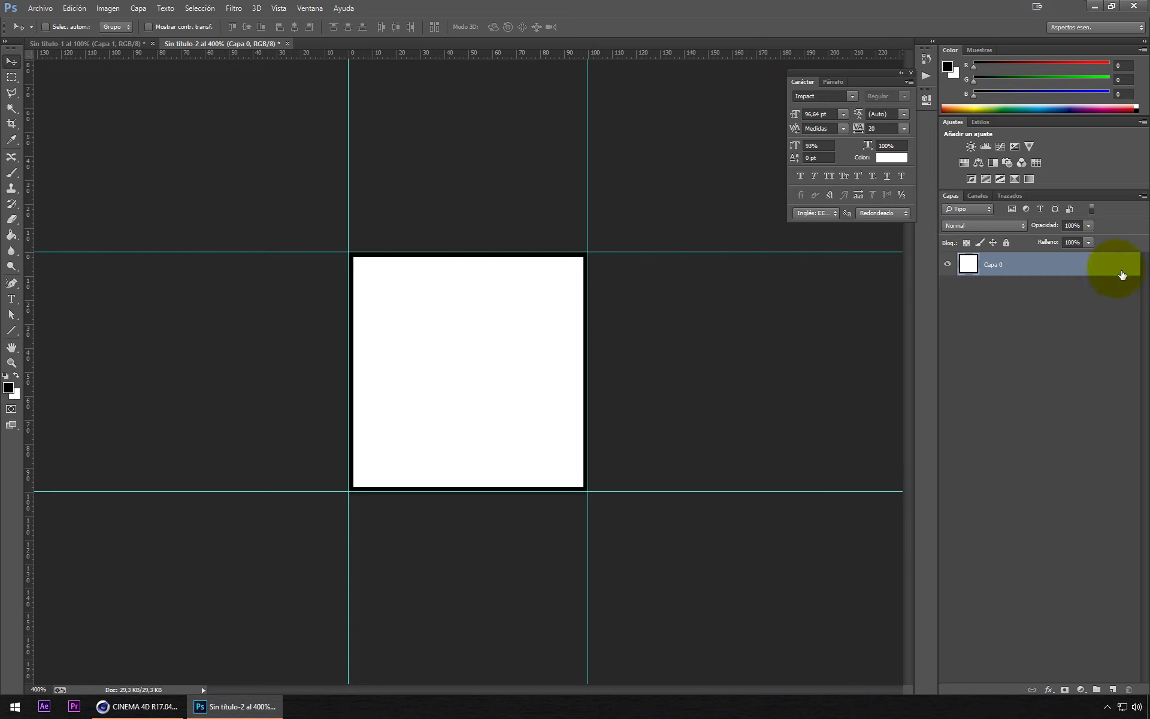
{"action": "left_click_drag", "start_coordinate": [423, 321], "coordinate": [86, 45]}
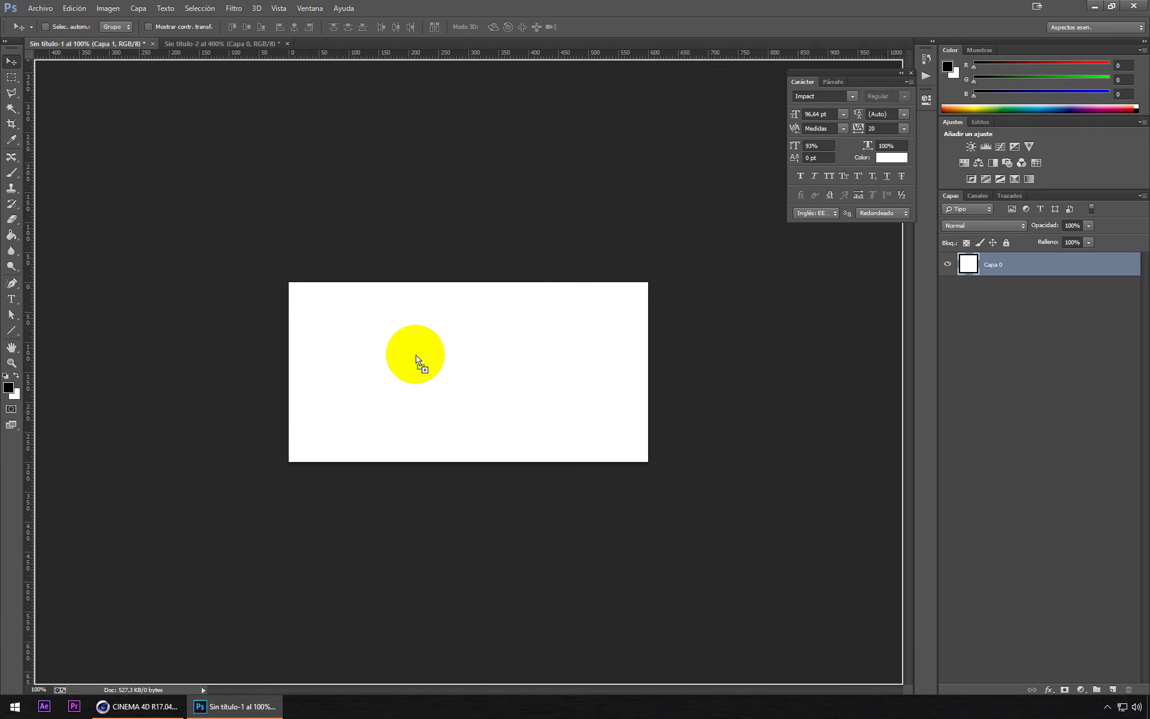
Step: Bring the square into Sin título-1, merge it, and add a second copy below
{"action": "mouse_move", "coordinate": [87, 45]}
{"action": "left_mouse_down"}
{"action": "mouse_move", "coordinate": [417, 355]}
{"action": "mouse_move", "coordinate": [352, 337]}
{"action": "mouse_move", "coordinate": [322, 312]}
{"action": "left_mouse_up"}
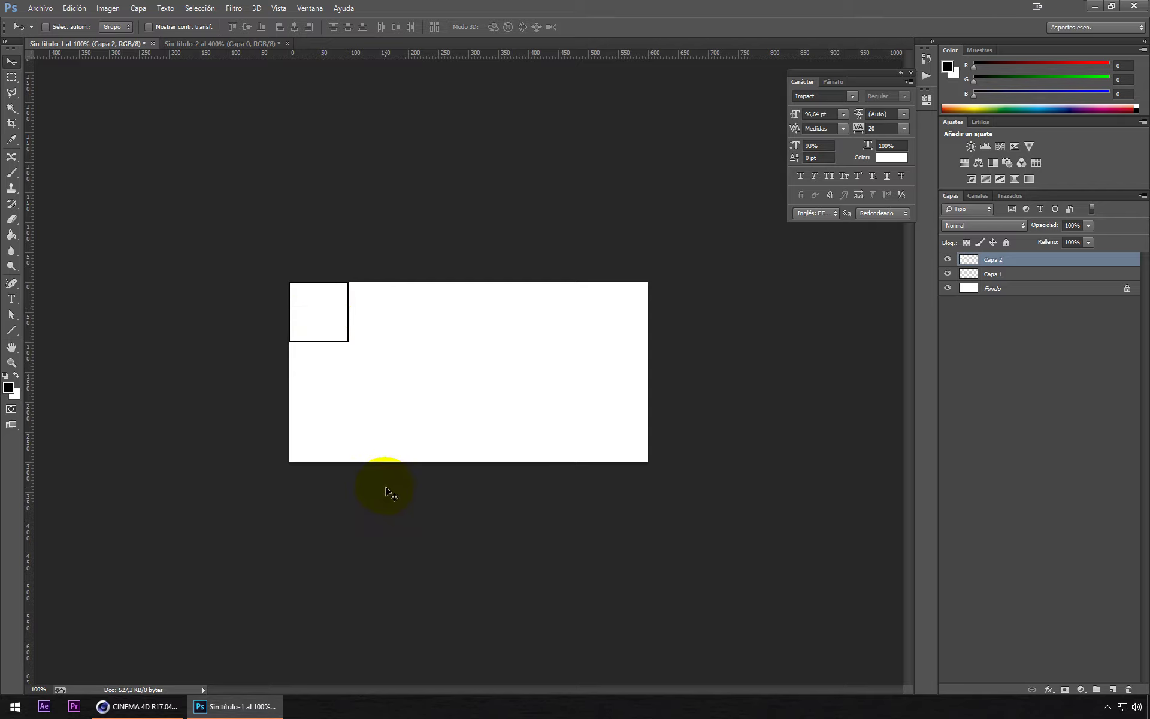
{"action": "left_click", "coordinate": [1004, 276], "text": "shift"}
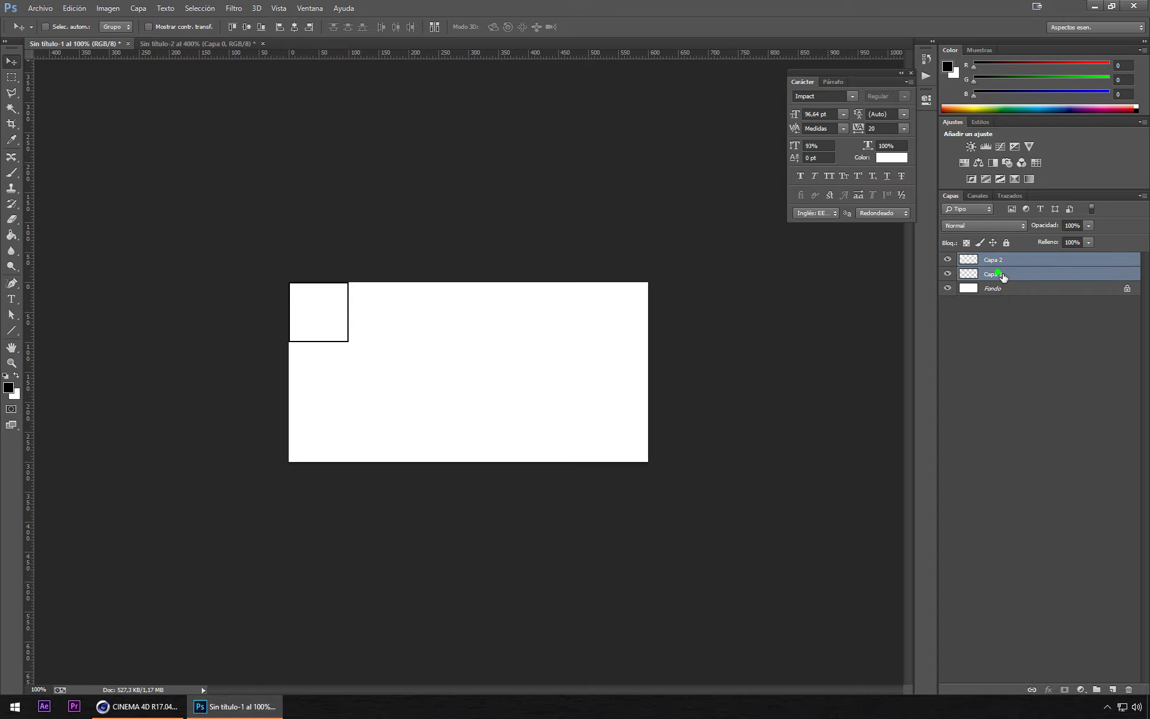
{"action": "key", "text": "ctrl+e"}
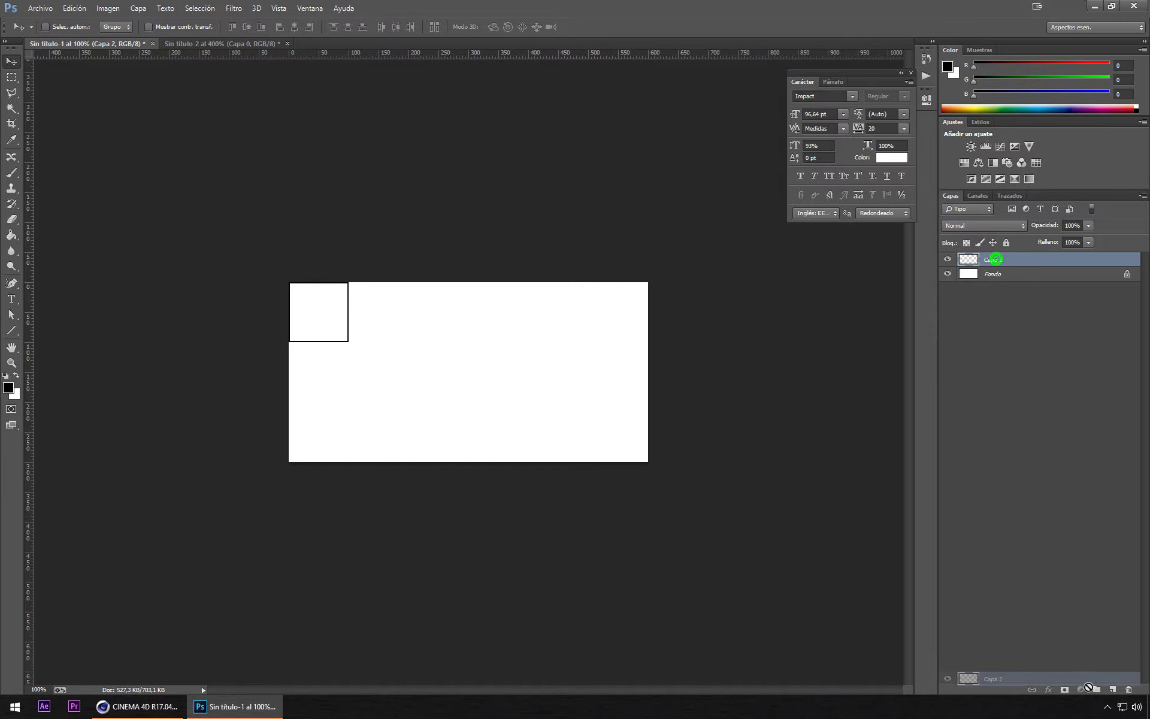
{"action": "left_click_drag", "start_coordinate": [1119, 694], "coordinate": [1114, 690]}
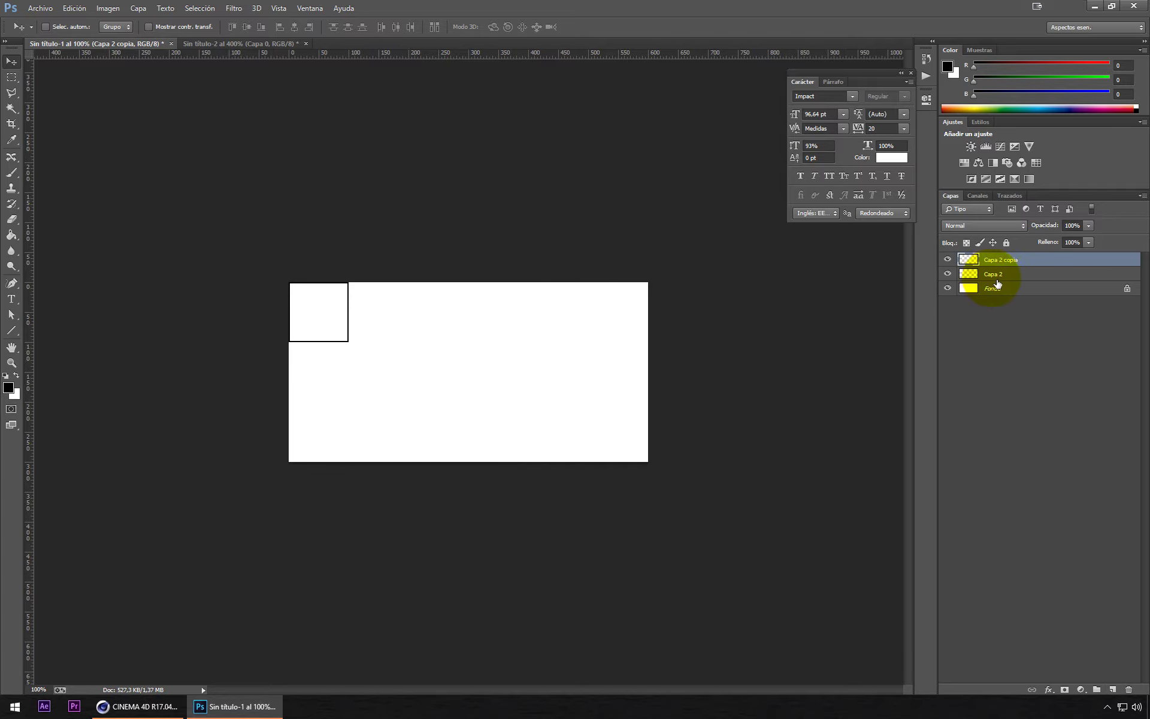
{"action": "left_click_drag", "start_coordinate": [329, 319], "coordinate": [329, 378]}
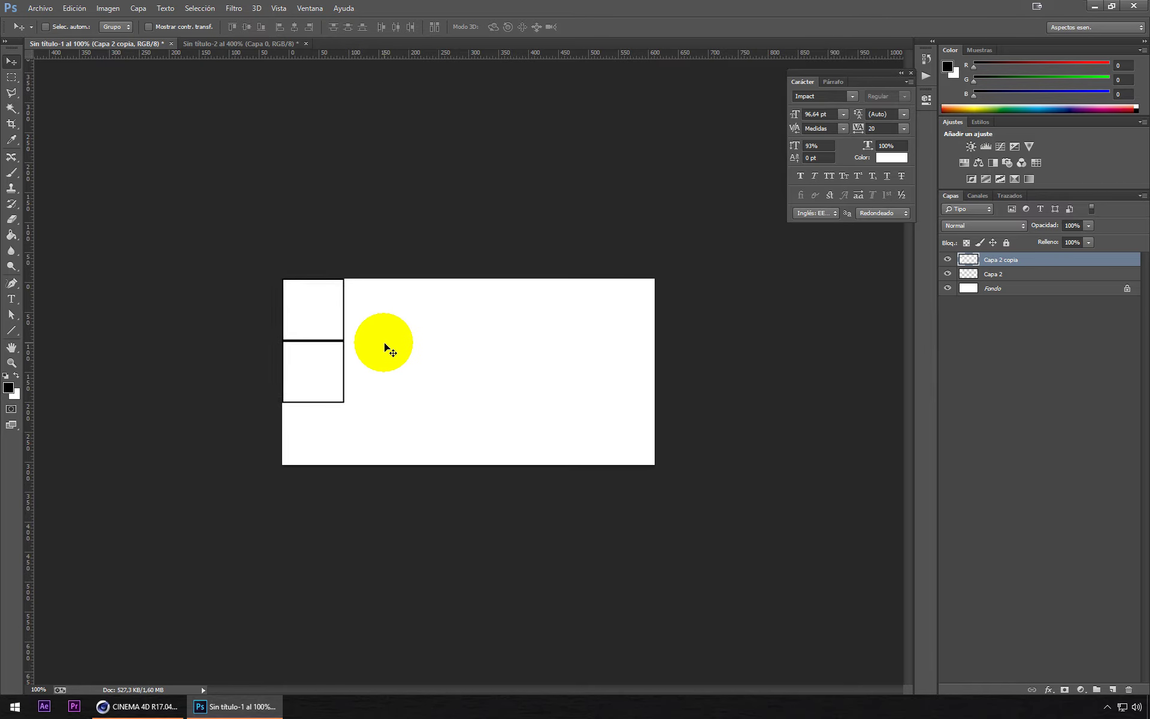
{"action": "key", "text": "ctrl+plus"}
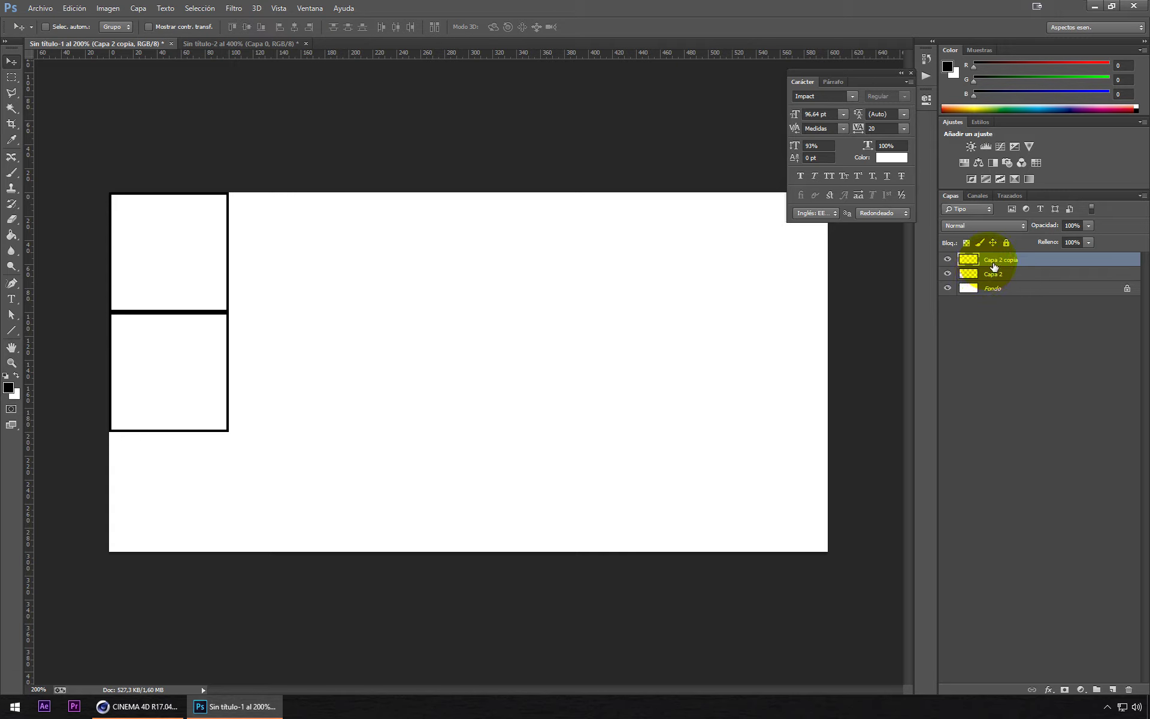
Step: Duplicate a third square beneath and merge the three into one column
{"action": "right_click", "coordinate": [989, 262]}
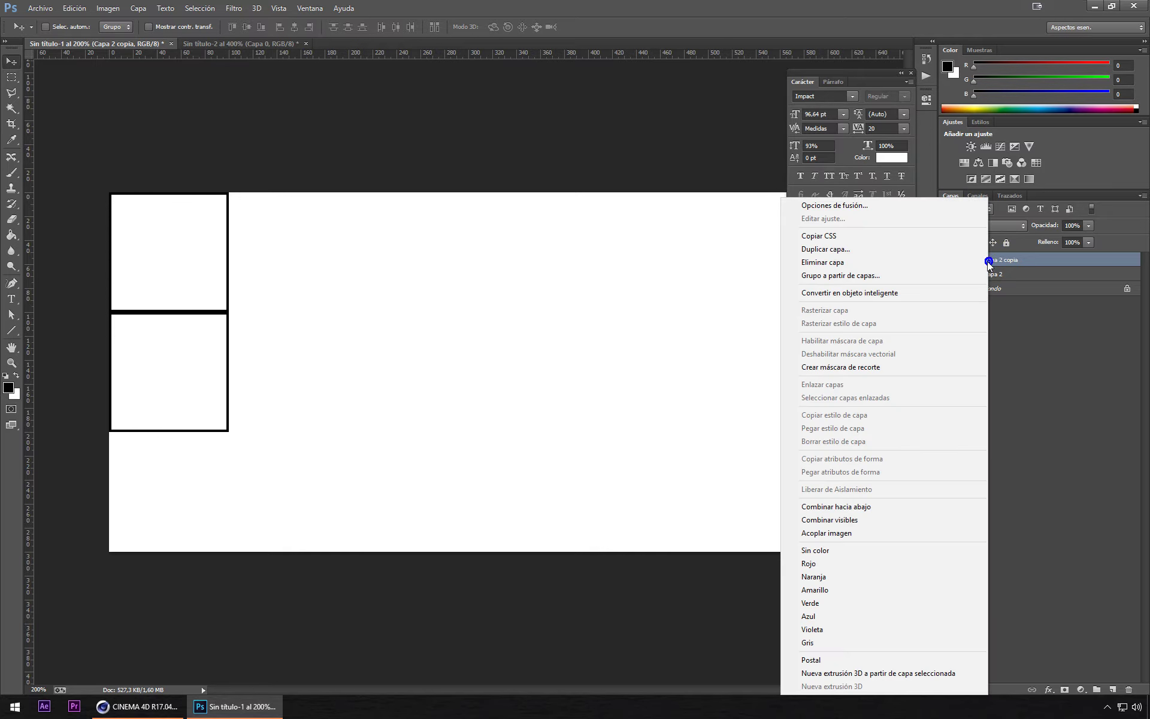
{"action": "left_click", "coordinate": [862, 250]}
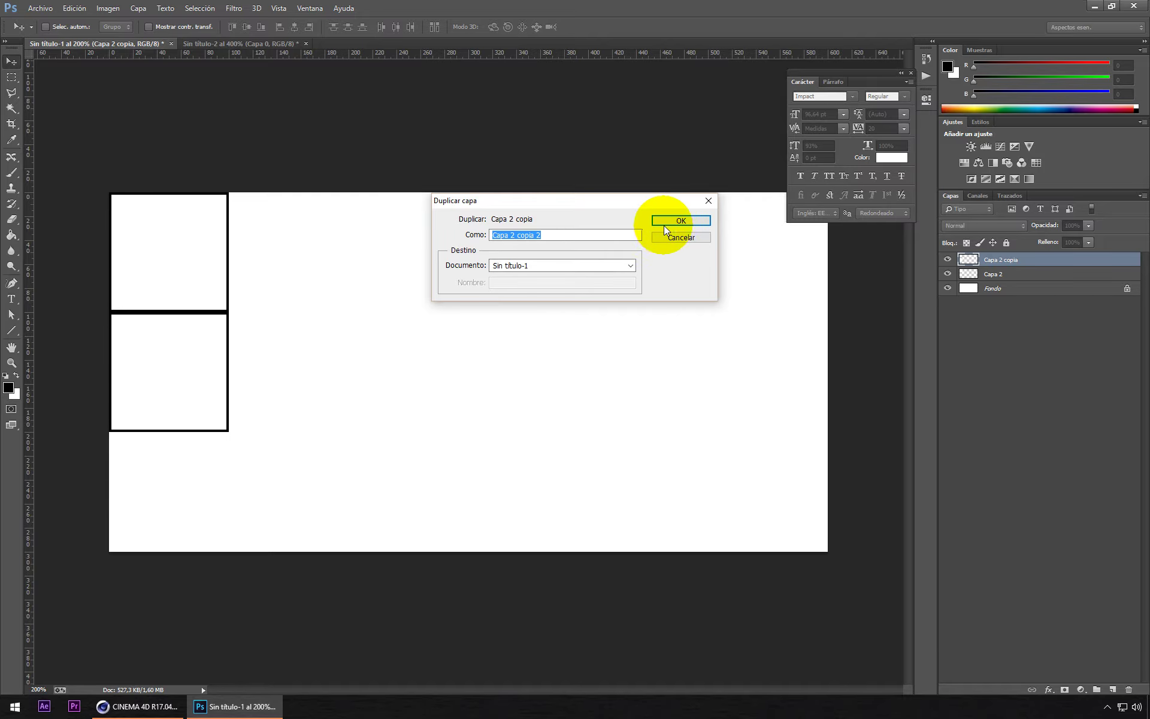
{"action": "left_click", "coordinate": [680, 223]}
{"action": "left_click_drag", "start_coordinate": [223, 385], "coordinate": [249, 504]}
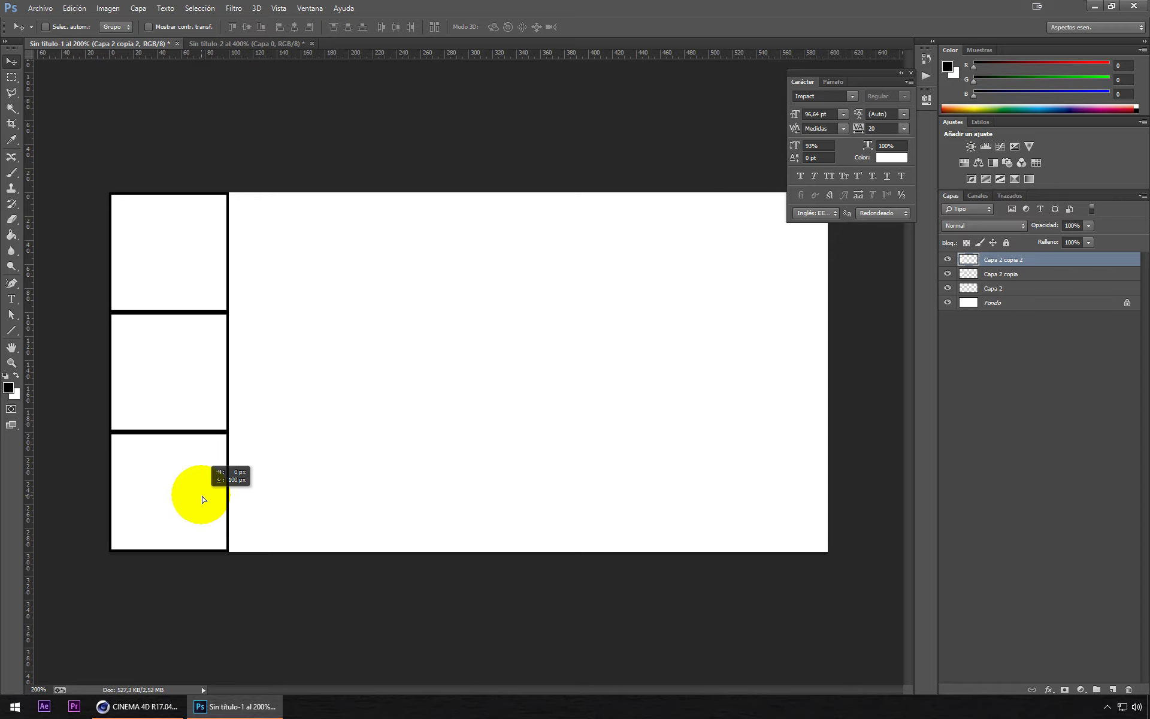
{"action": "left_click", "coordinate": [1001, 291], "text": "shift"}
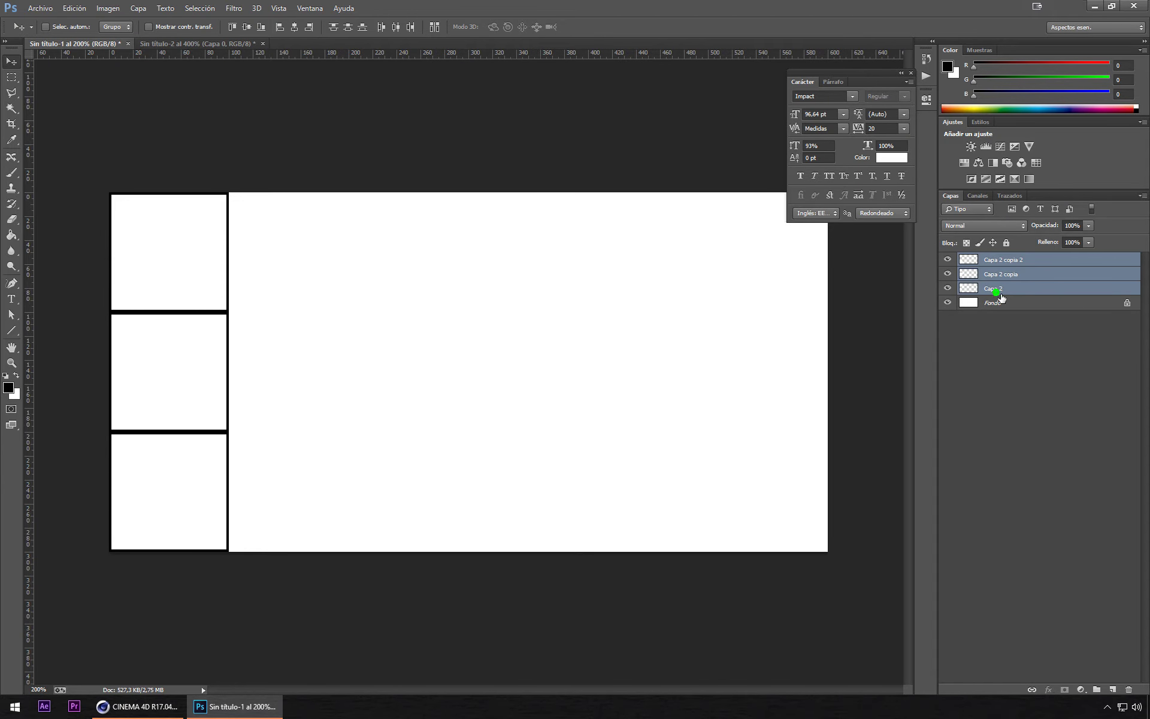
{"action": "key", "text": "ctrl+e"}
Step: Duplicate the column beside the first and merge them into two columns
{"action": "left_click_drag", "start_coordinate": [995, 260], "coordinate": [1122, 689]}
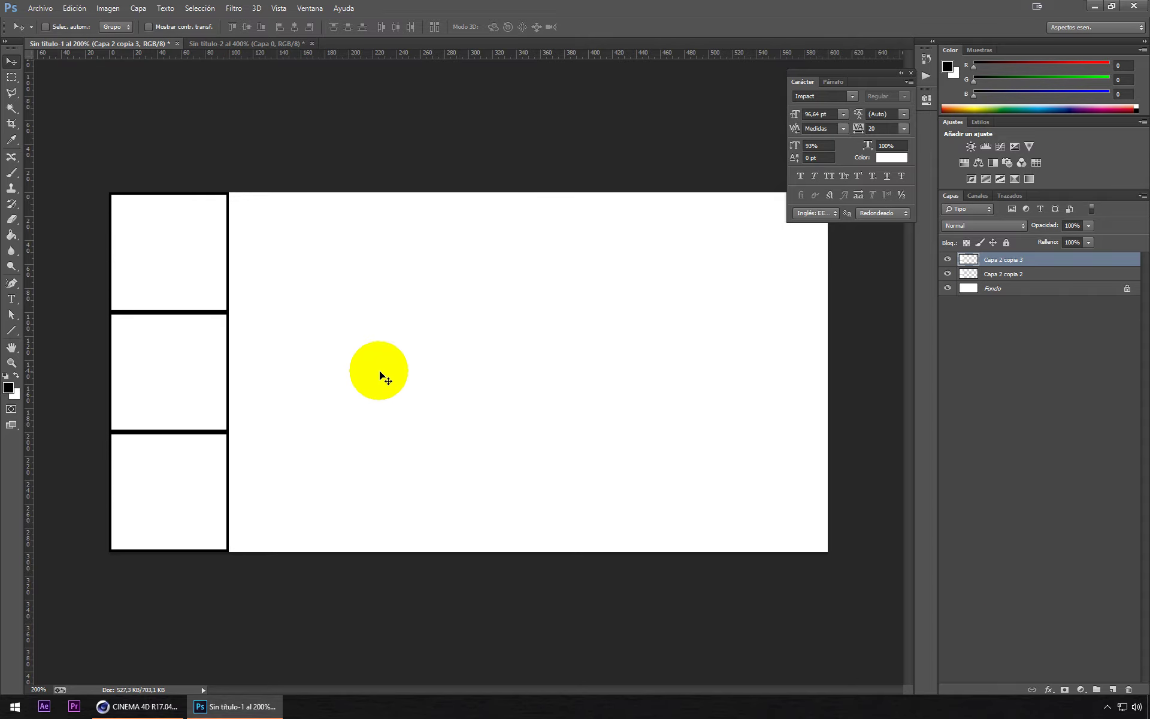
{"action": "left_click_drag", "start_coordinate": [156, 373], "coordinate": [278, 376]}
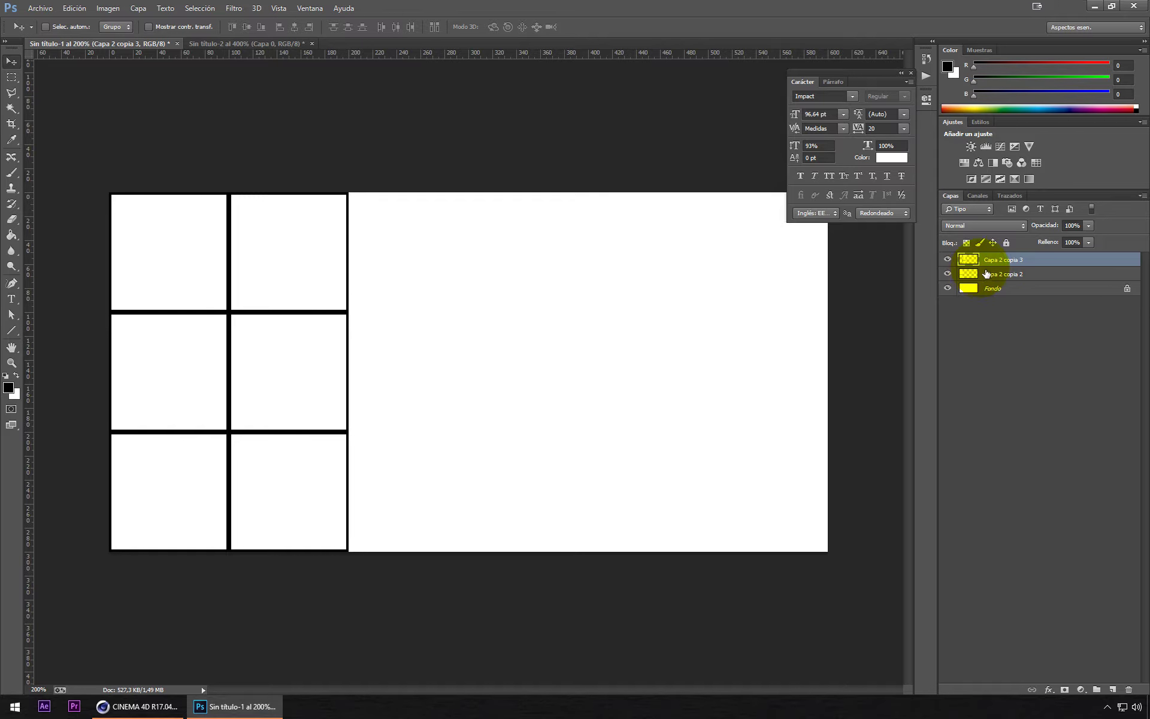
{"action": "left_click", "coordinate": [1004, 273], "text": "shift"}
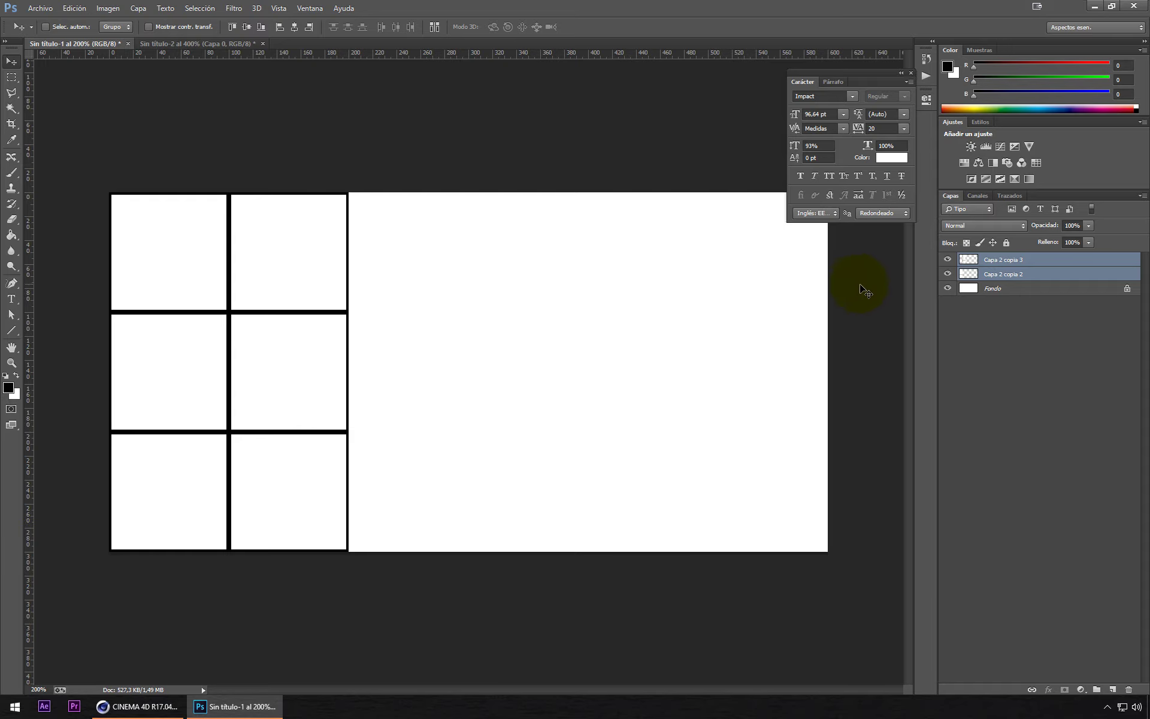
{"action": "key", "text": "ctrl+e"}
Step: Duplicate and merge the grid twice to fill the canvas with six columns
{"action": "left_click_drag", "start_coordinate": [1022, 260], "coordinate": [1117, 687]}
{"action": "left_click_drag", "start_coordinate": [292, 325], "coordinate": [532, 327]}
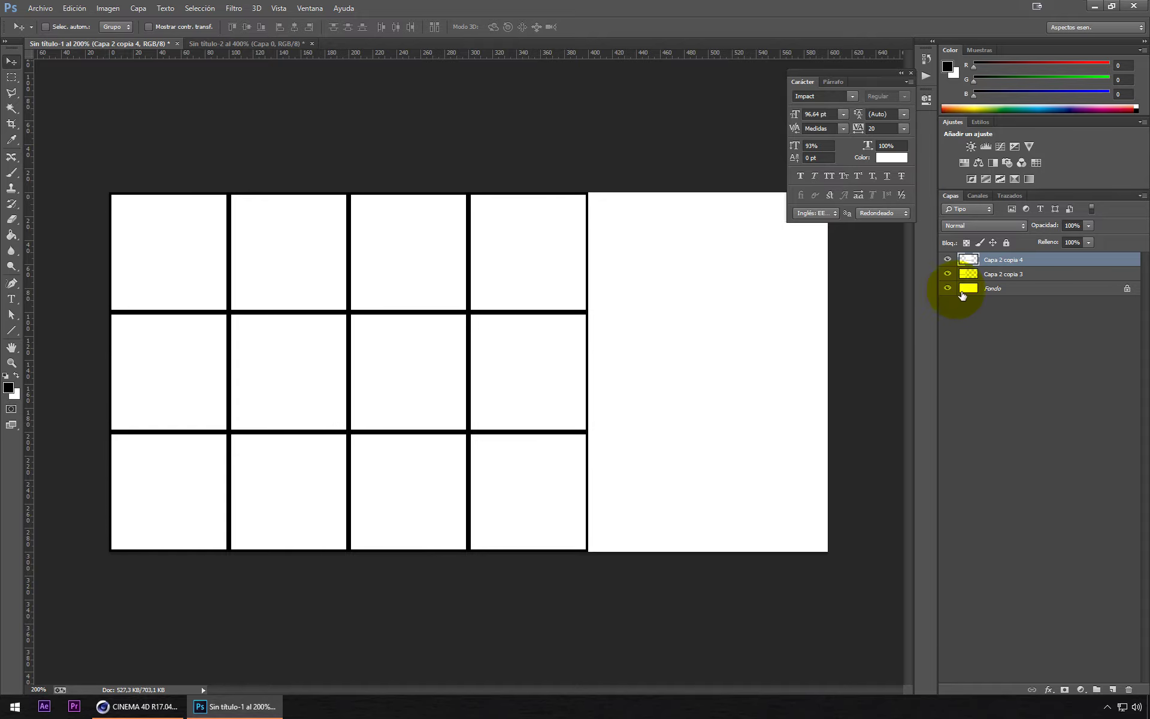
{"action": "left_click", "coordinate": [990, 274], "text": "shift"}
{"action": "key", "text": "ctrl+e"}
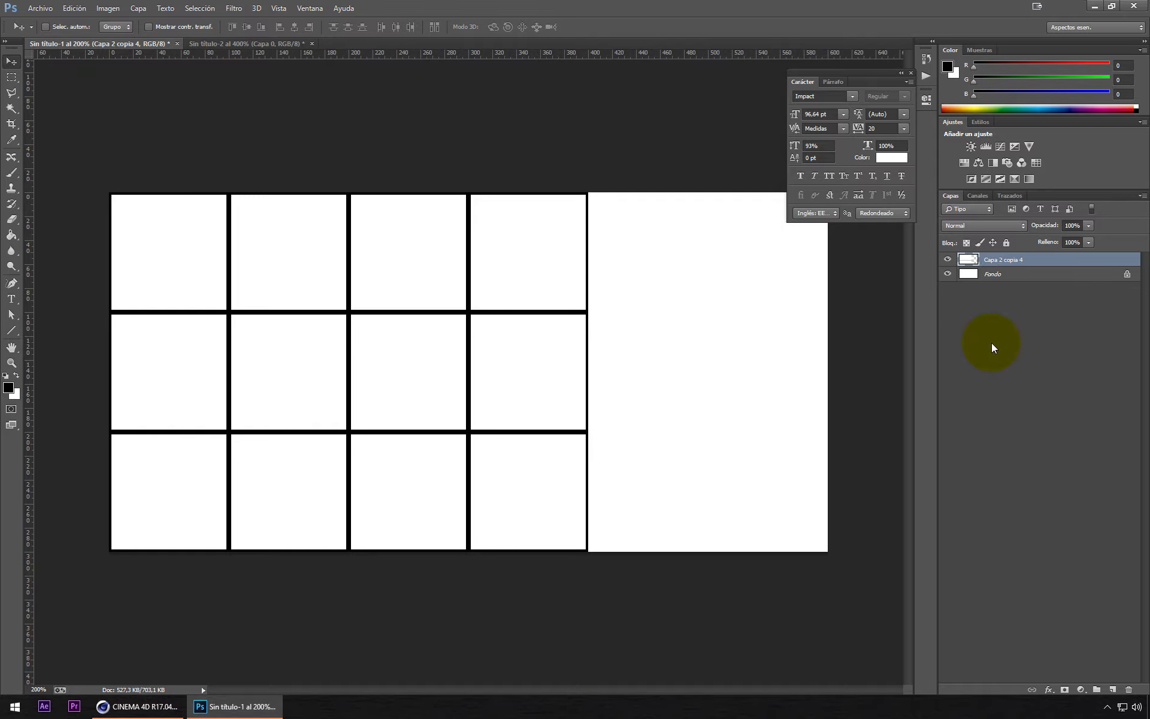
{"action": "left_click_drag", "start_coordinate": [991, 259], "coordinate": [1113, 689]}
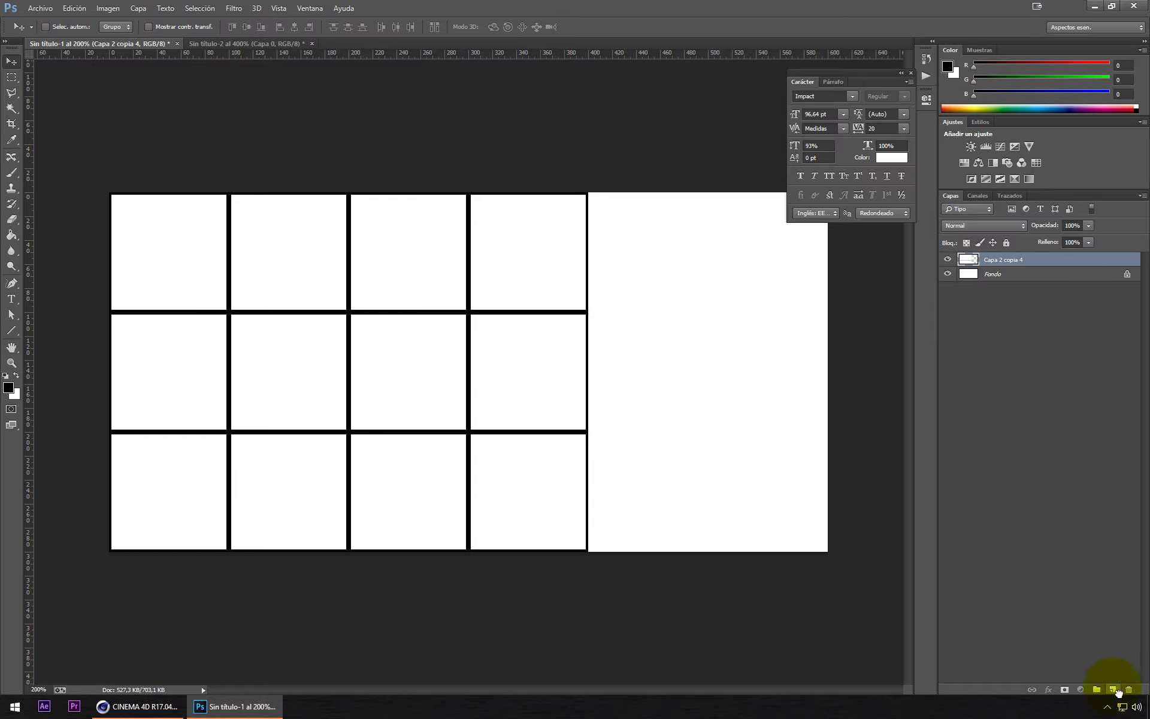
{"action": "mouse_move", "coordinate": [265, 399]}
{"action": "left_mouse_down"}
{"action": "mouse_move", "coordinate": [732, 381]}
{"action": "mouse_move", "coordinate": [689, 377]}
{"action": "left_mouse_up"}
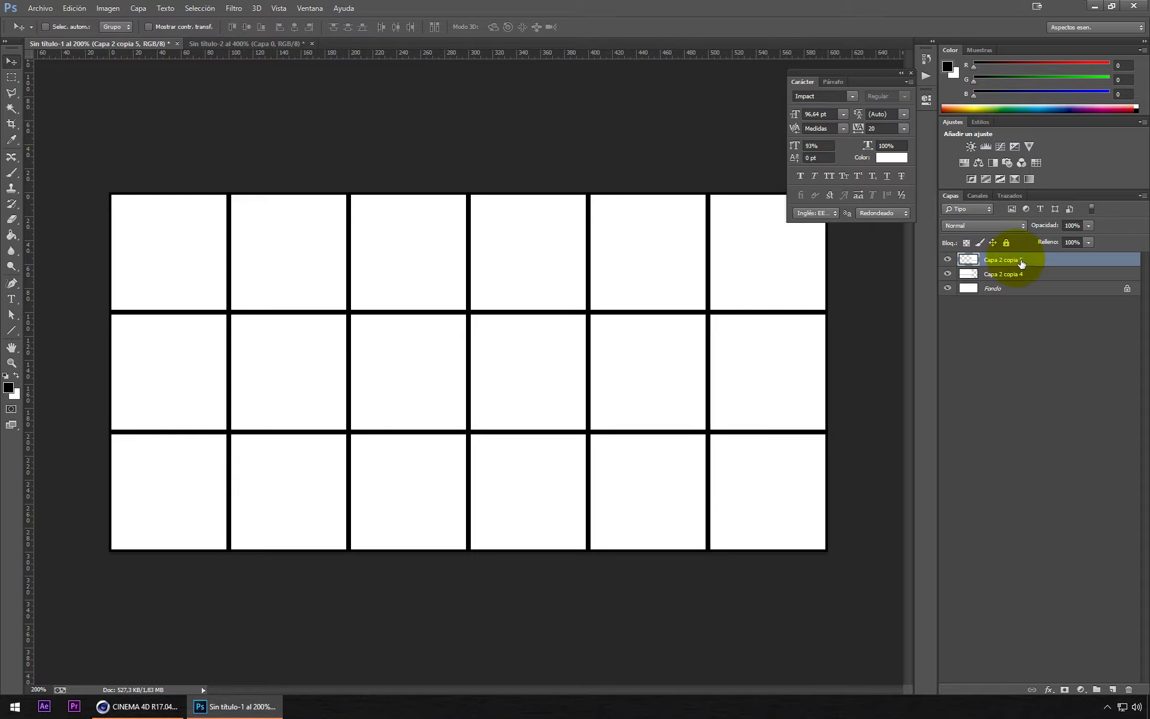
{"action": "left_click", "coordinate": [1008, 277], "text": "shift"}
{"action": "key", "text": "ctrl+e"}
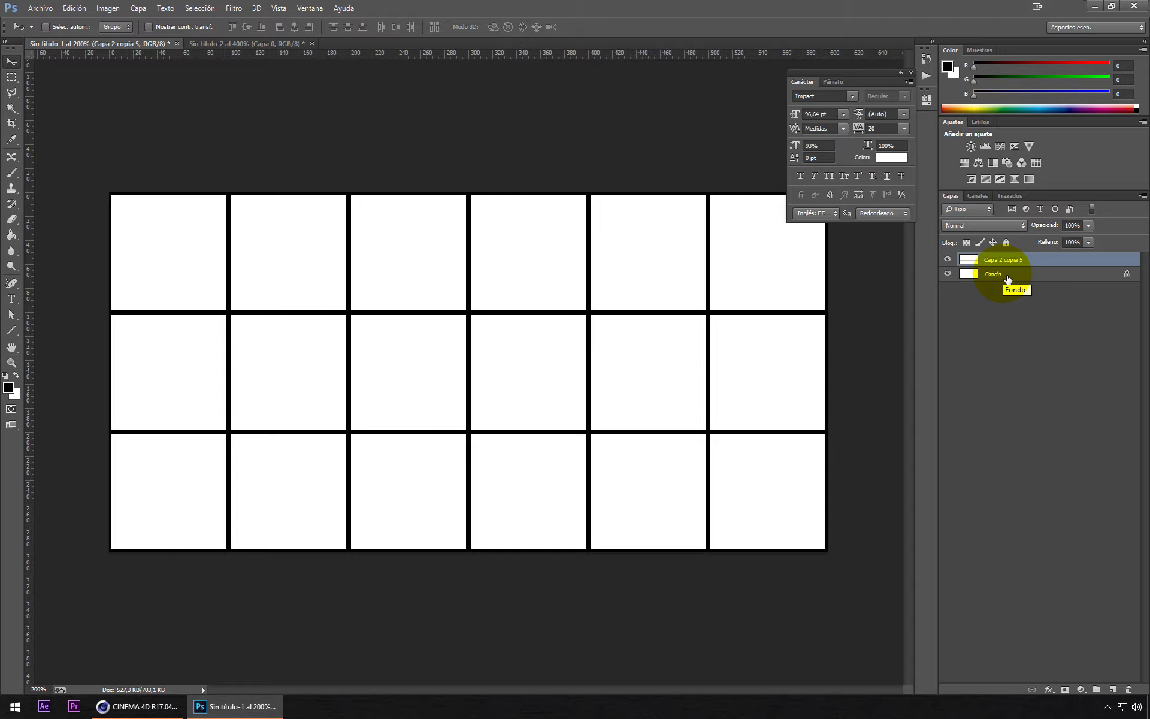
Step: Save the grid as JPEG 'DIENTES DEL BENDER' in 1 TERA > TUTORIALES > CINEMA 4D > TUTORIAL 16
{"action": "left_click", "coordinate": [47, 8]}
{"action": "left_click", "coordinate": [88, 146]}
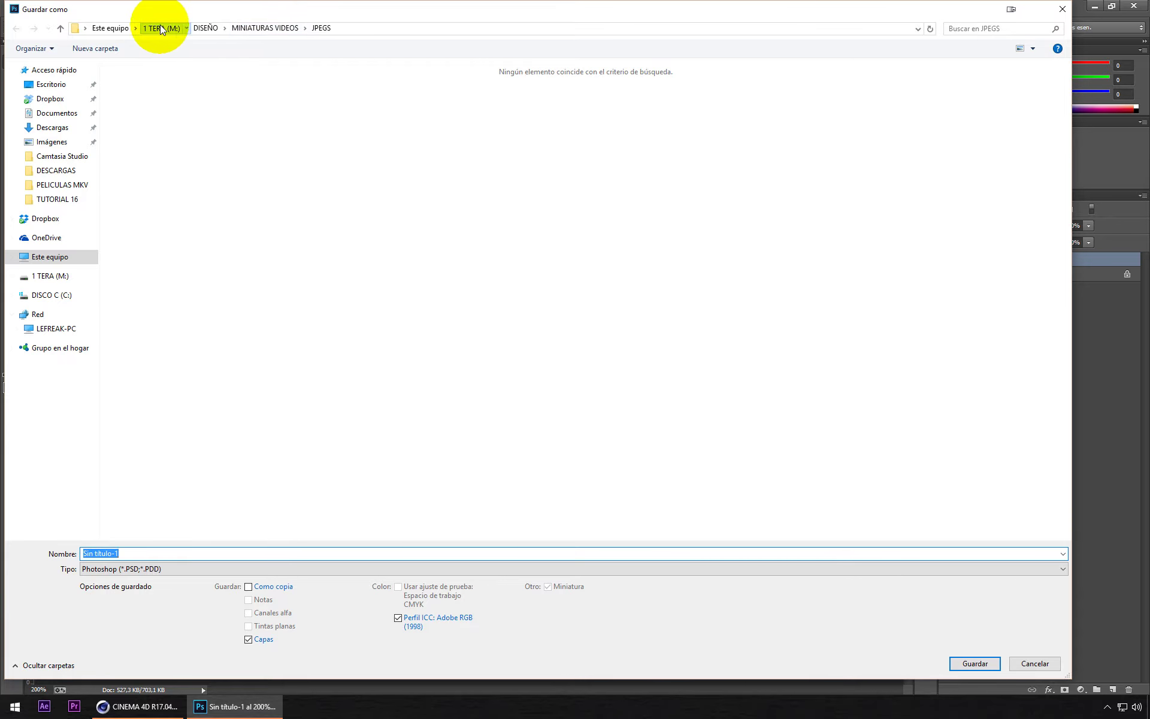
{"action": "left_click", "coordinate": [160, 28]}
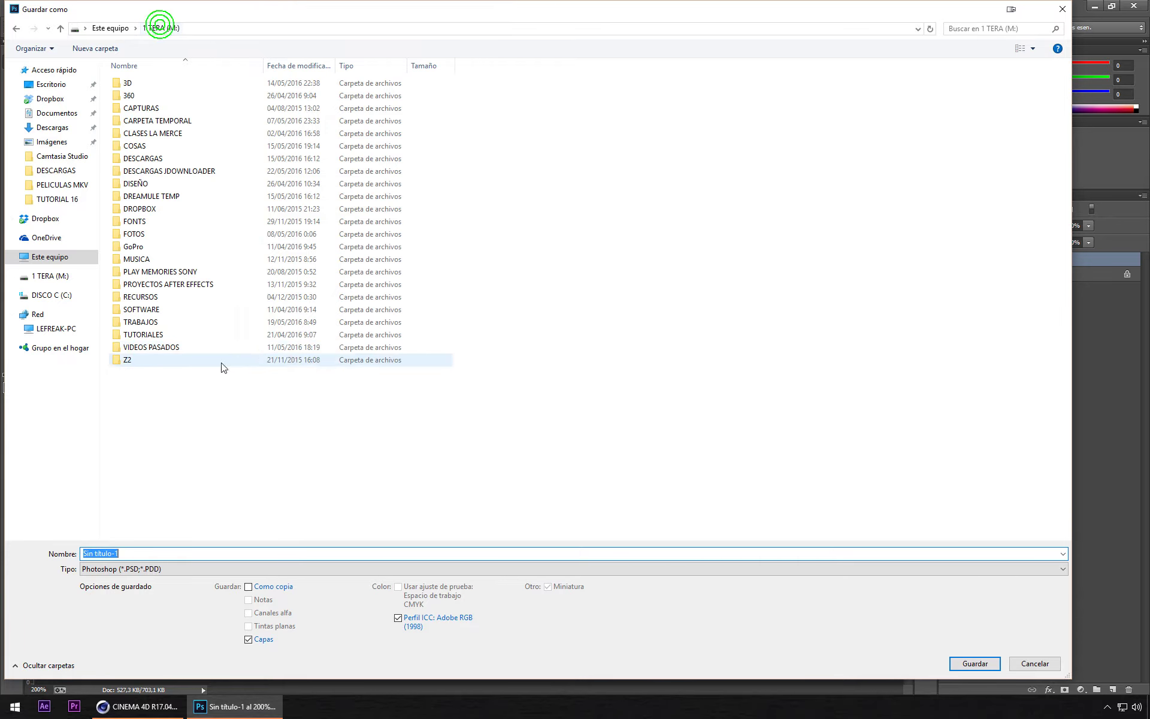
{"action": "double_click", "coordinate": [158, 334]}
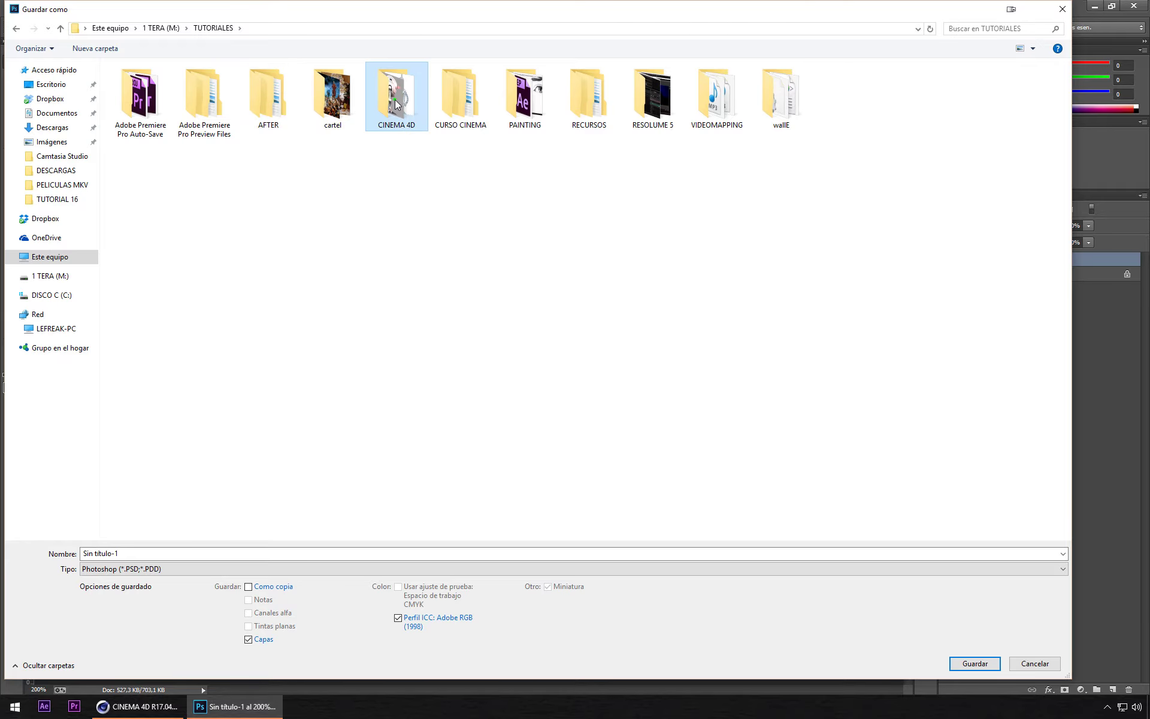
{"action": "double_click", "coordinate": [395, 96]}
{"action": "double_click", "coordinate": [193, 191]}
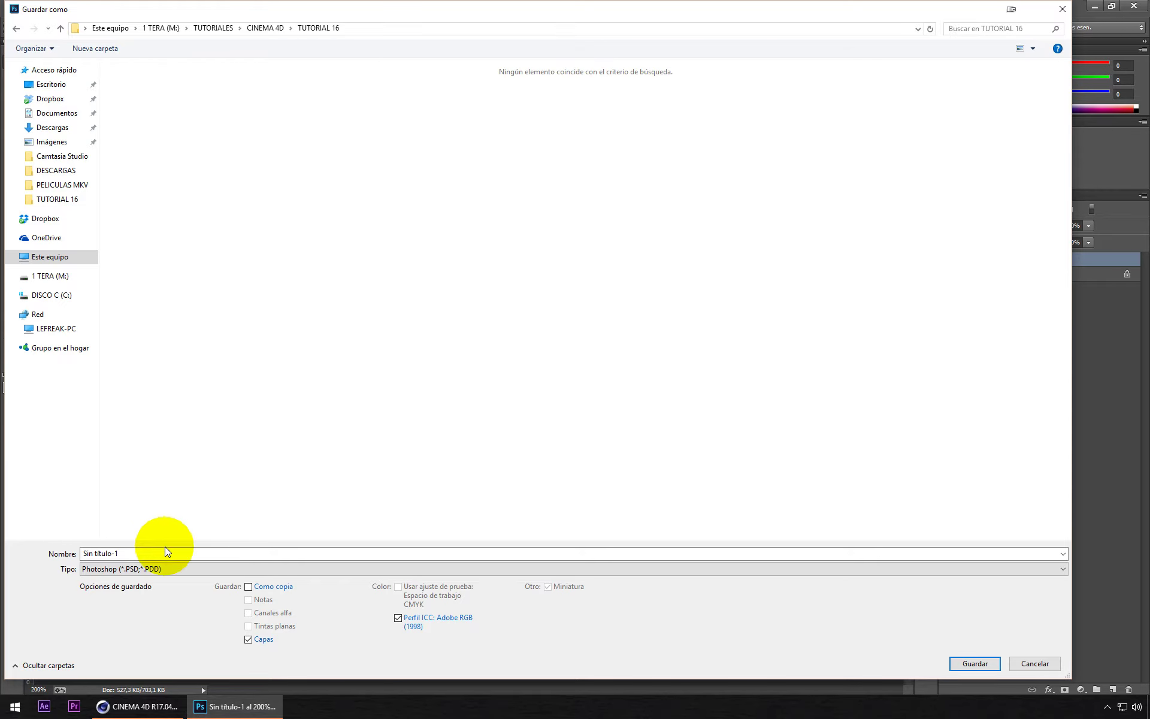
{"action": "left_click", "coordinate": [167, 570]}
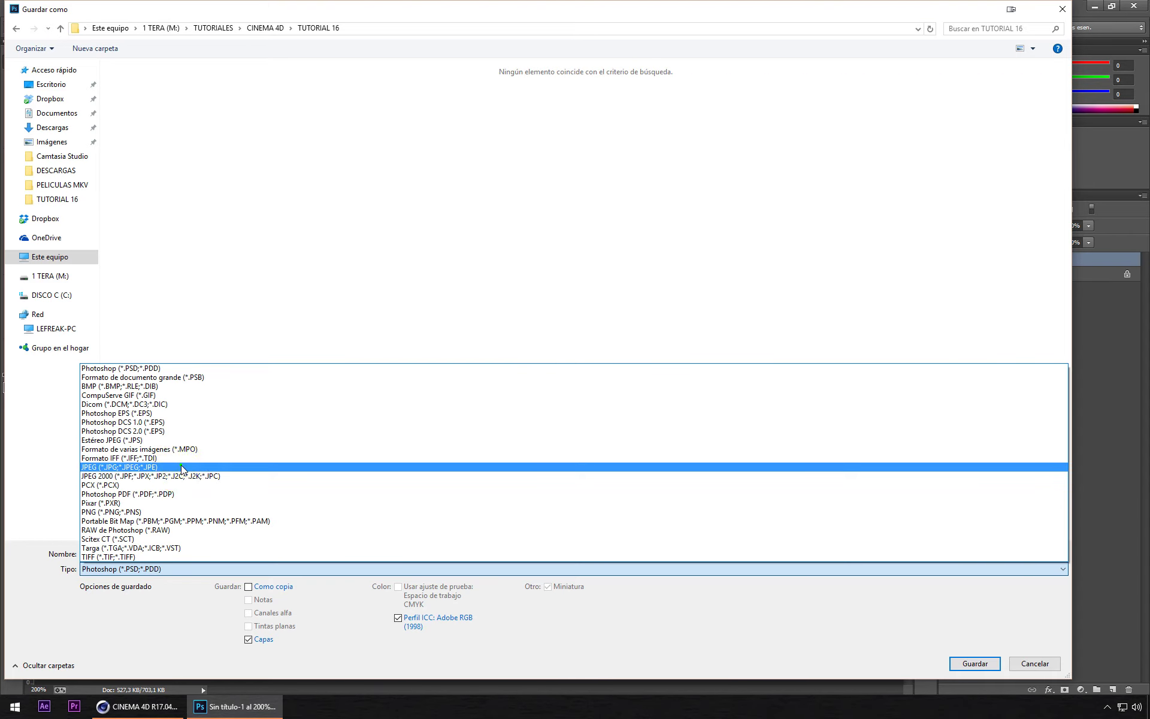
{"action": "left_click", "coordinate": [182, 467]}
{"action": "left_click", "coordinate": [149, 554]}
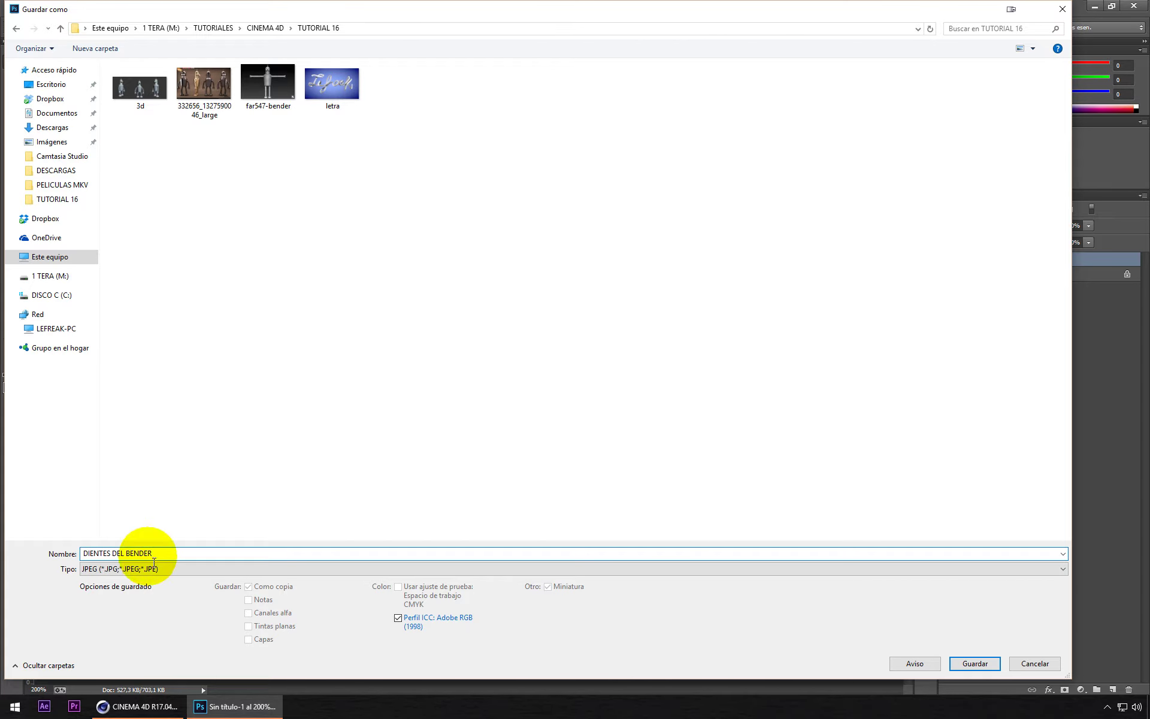
{"action": "left_click", "coordinate": [973, 665]}
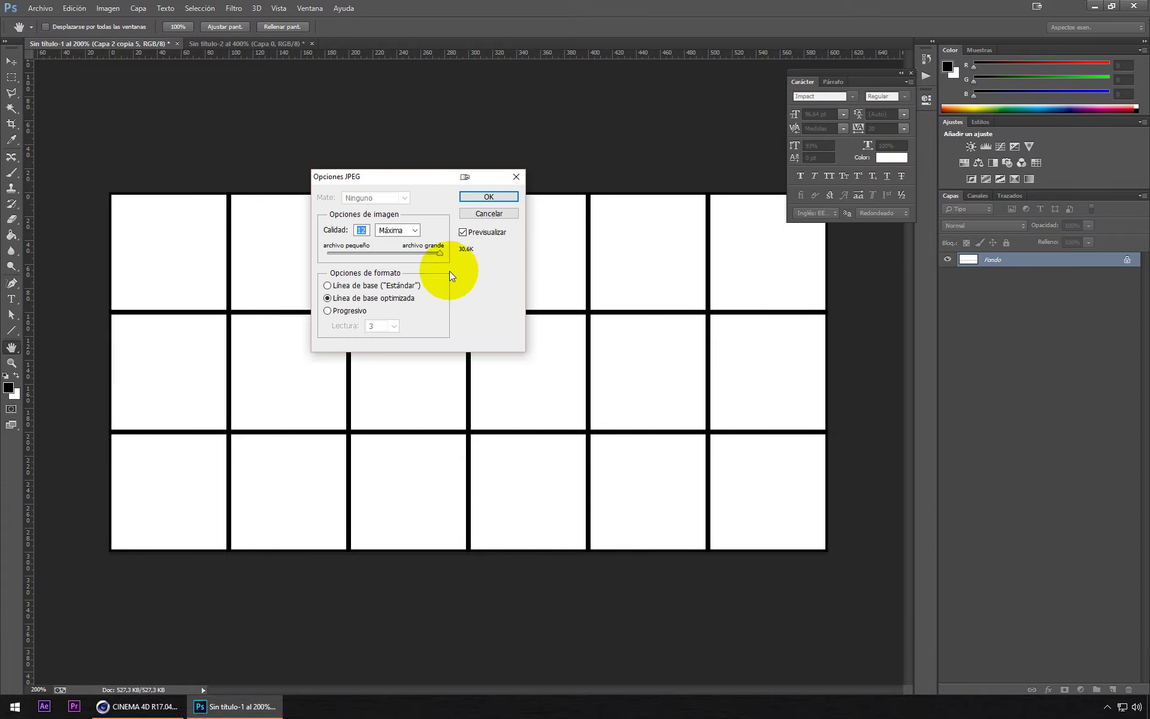
{"action": "left_click", "coordinate": [510, 196]}
Step: In Cinema 4D, create material Mat, turn off its reflectance and show its colour channel
{"action": "left_click", "coordinate": [160, 712]}
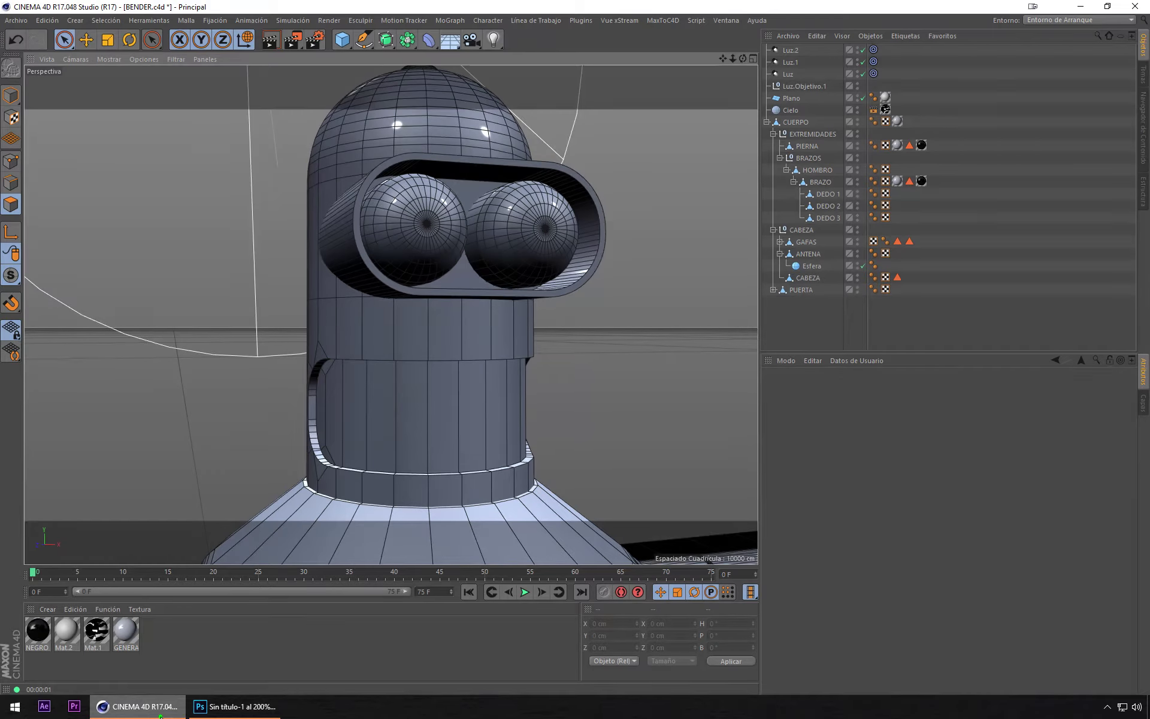
{"action": "double_click", "coordinate": [239, 653]}
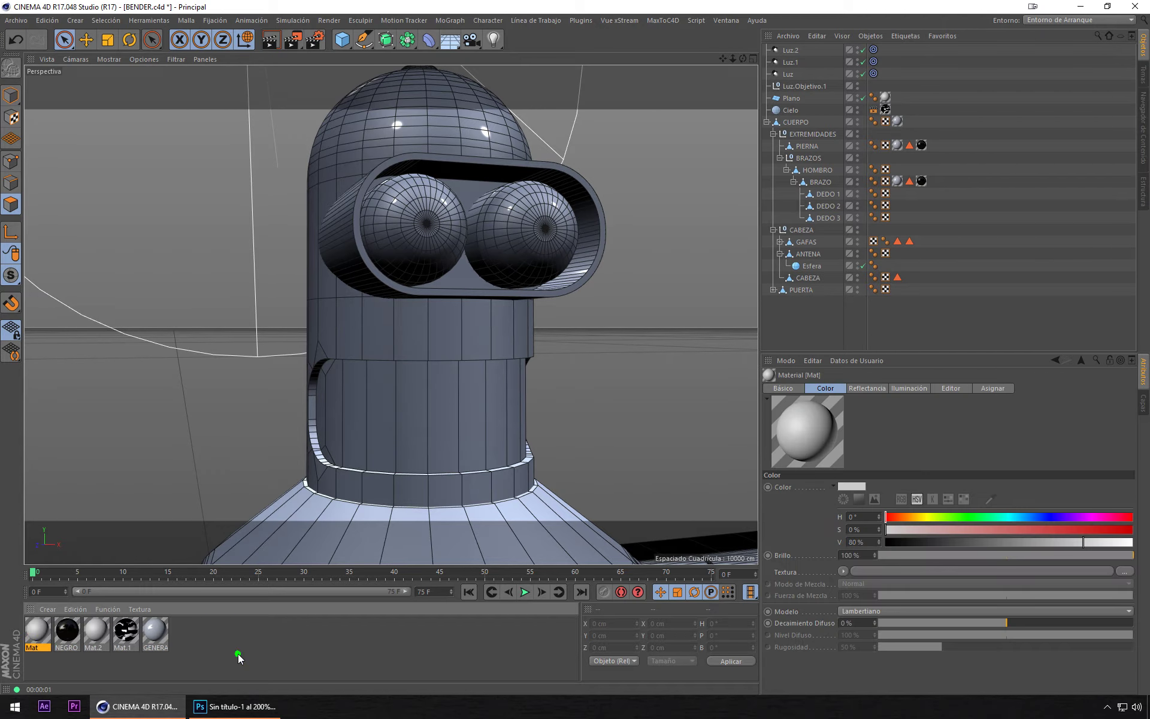
{"action": "left_click", "coordinate": [36, 630]}
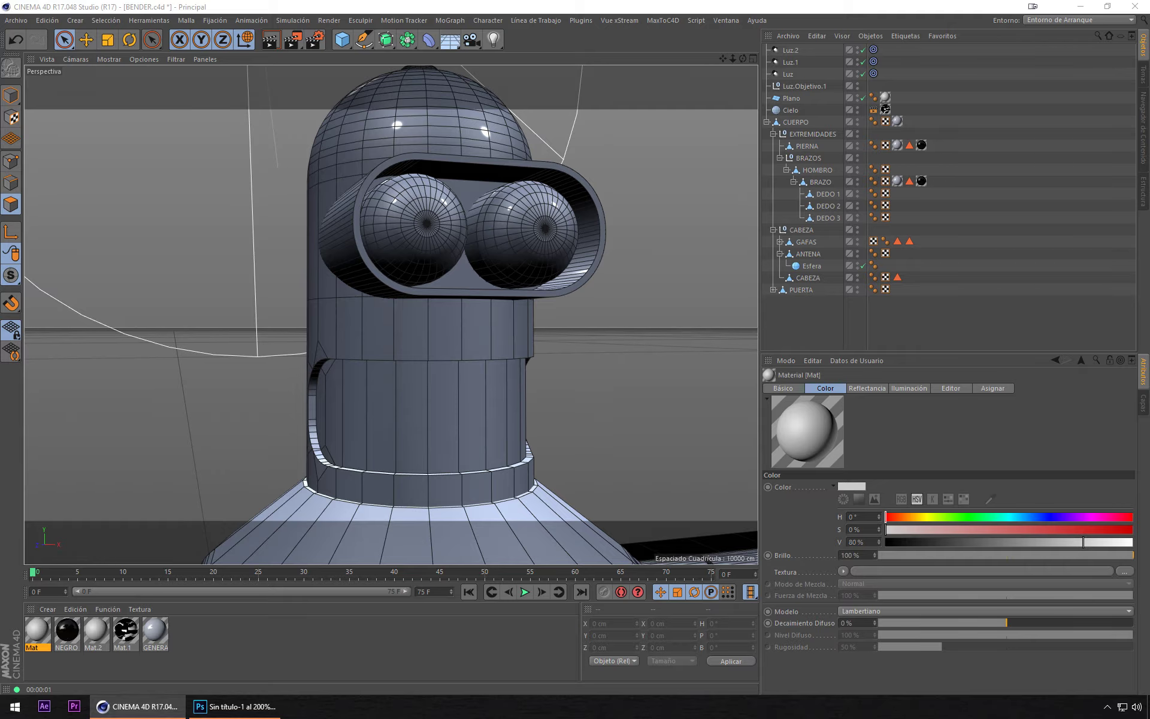
{"action": "double_click", "coordinate": [37, 630]}
{"action": "left_click", "coordinate": [206, 261]}
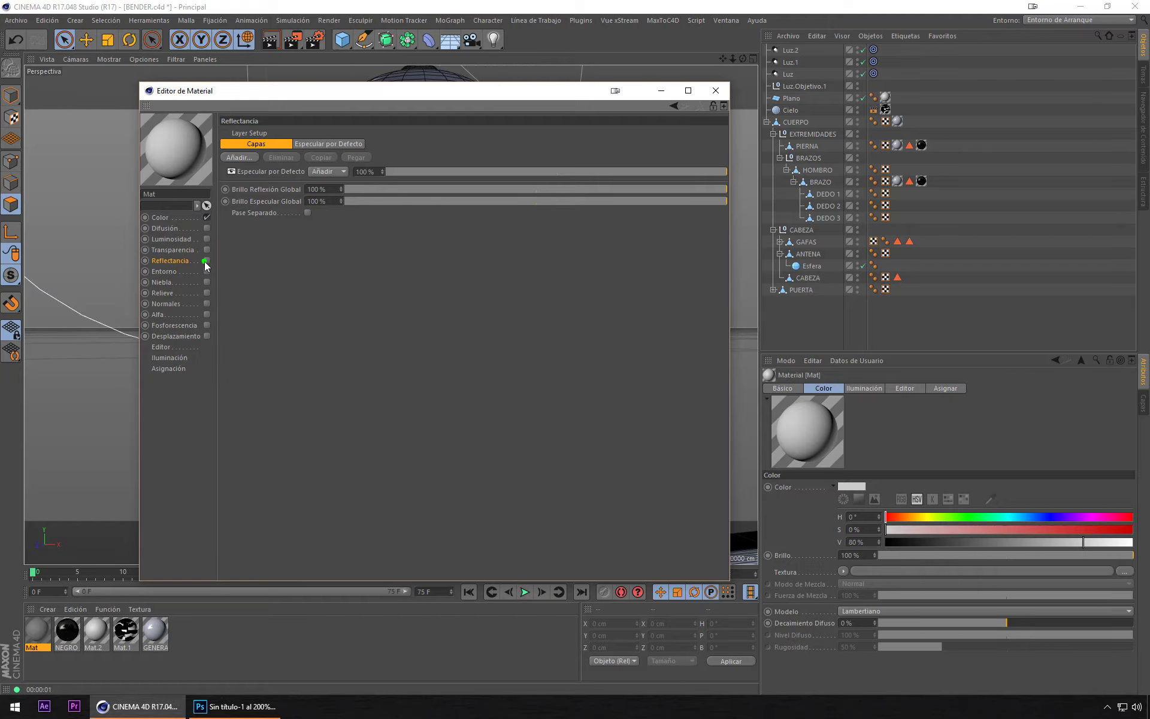
{"action": "left_click", "coordinate": [181, 221]}
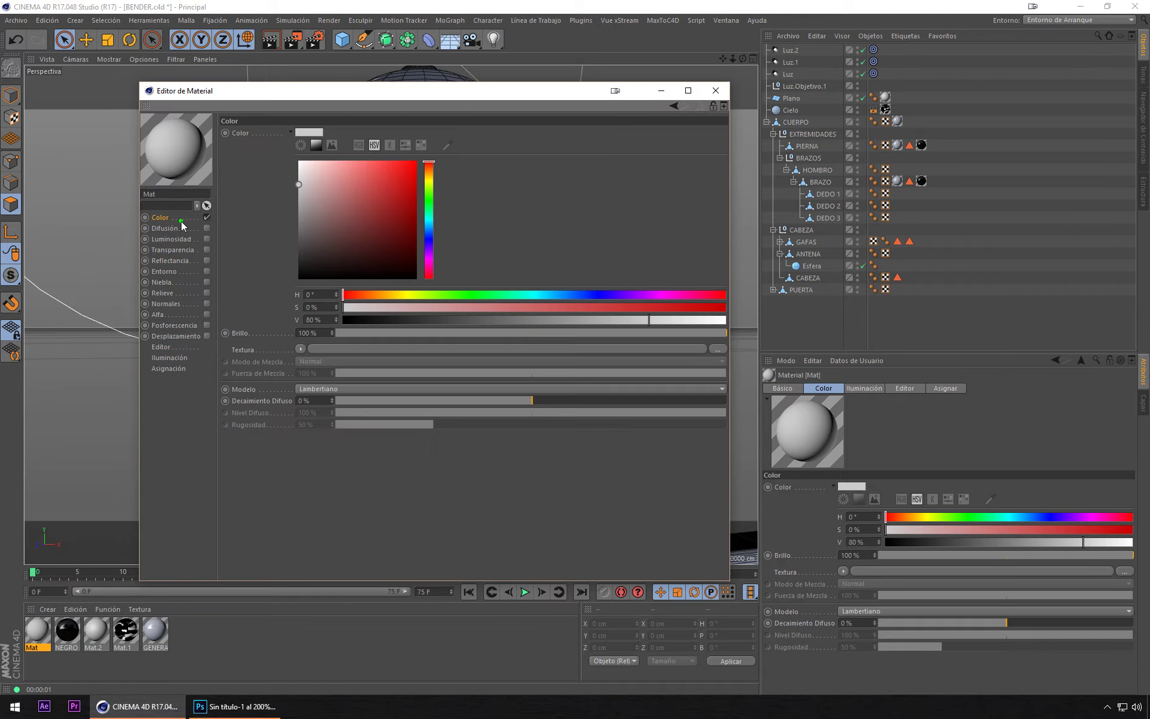
Step: Load DIENTES DEL BENDER.jpg from TUTORIAL 16 as Mat's colour texture
{"action": "left_click", "coordinate": [301, 350]}
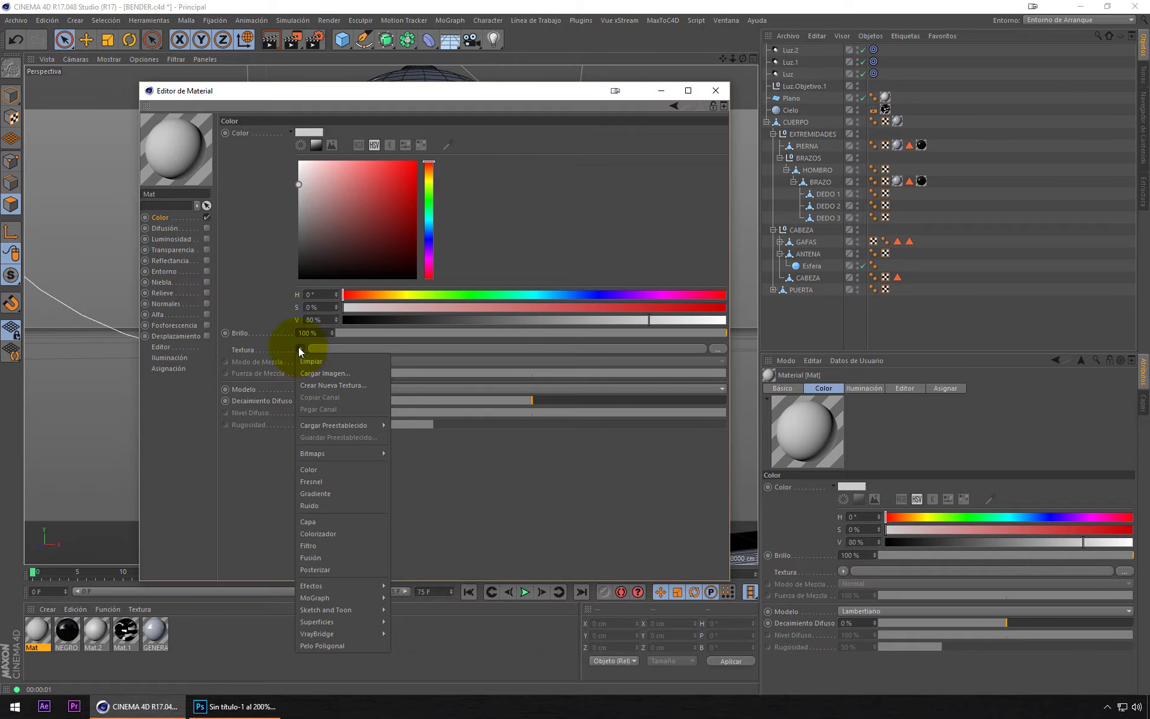
{"action": "left_click", "coordinate": [324, 374]}
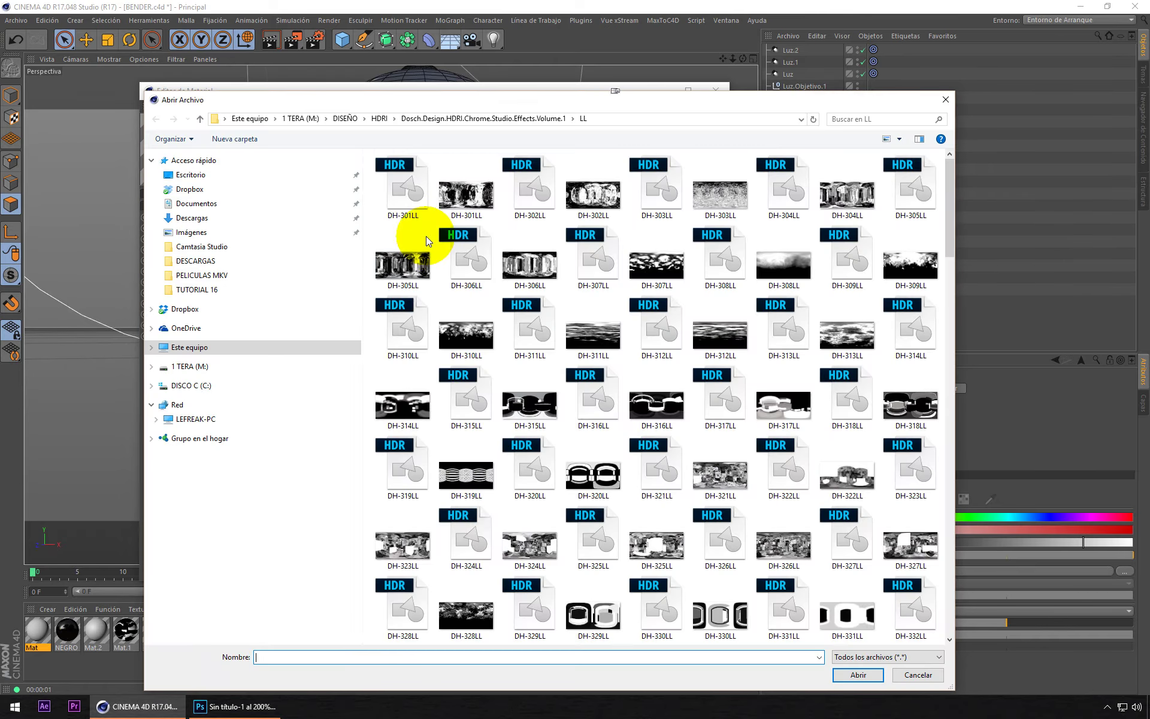
{"action": "left_click", "coordinate": [231, 366]}
{"action": "left_click", "coordinate": [419, 426]}
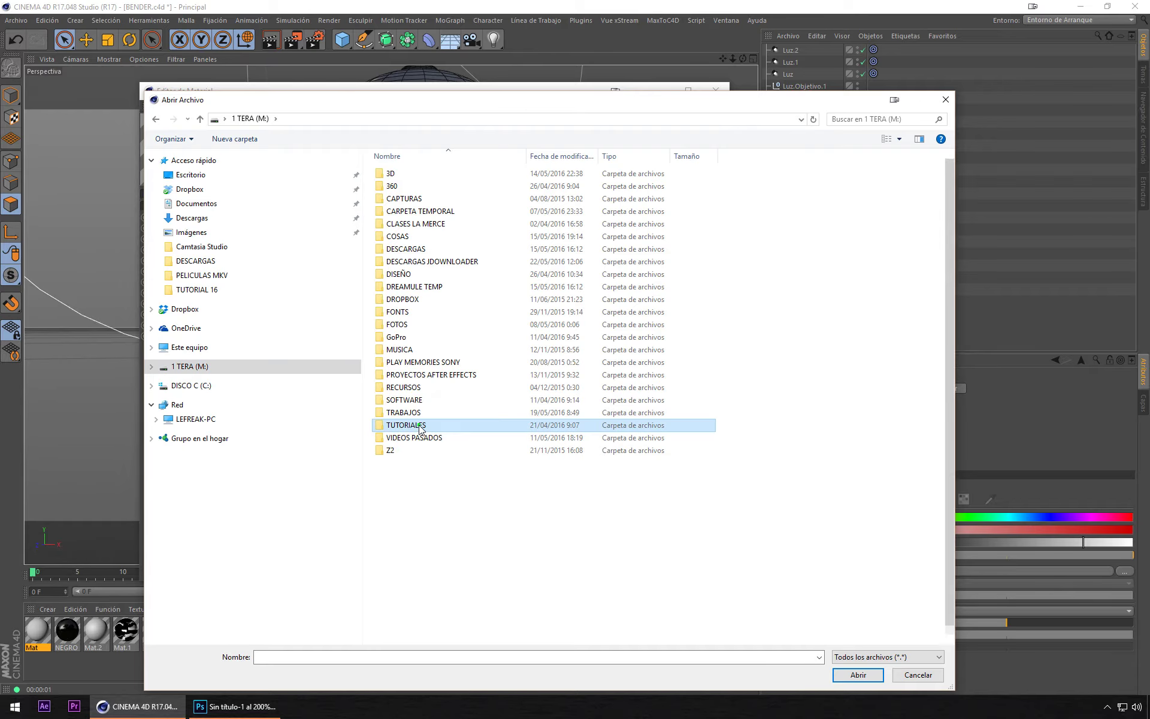
{"action": "double_click", "coordinate": [419, 425]}
{"action": "double_click", "coordinate": [655, 193]}
{"action": "left_click", "coordinate": [415, 375]}
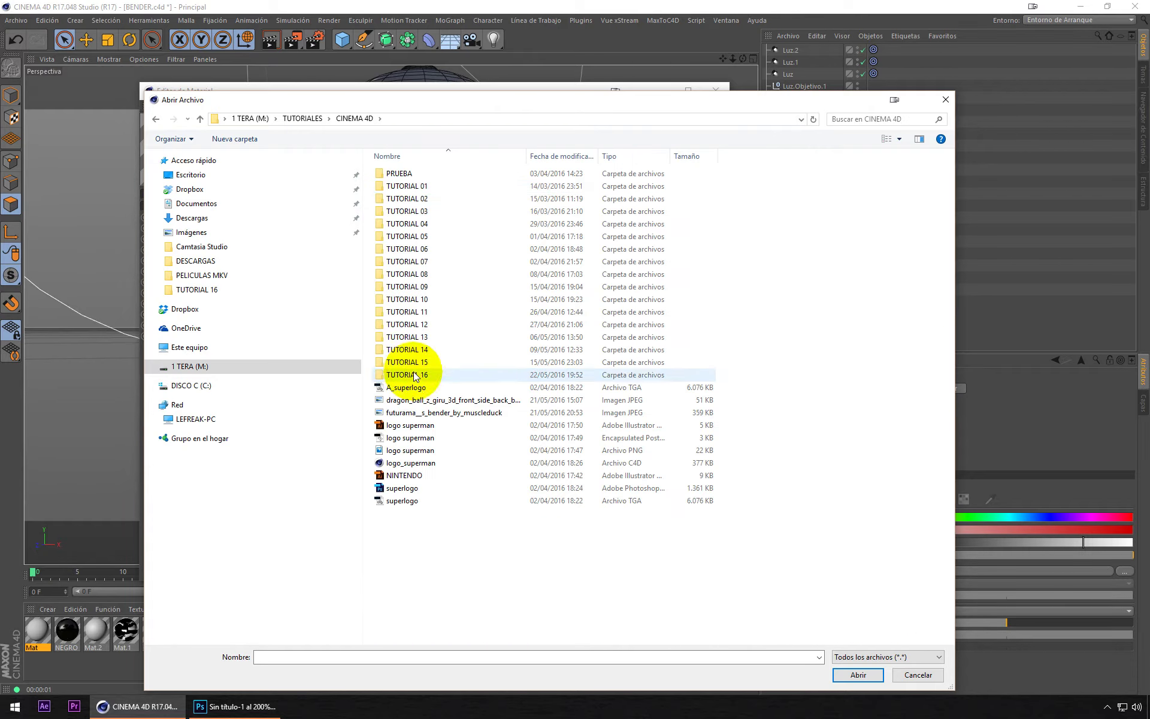
{"action": "double_click", "coordinate": [415, 375]}
{"action": "left_click", "coordinate": [598, 200]}
{"action": "left_click", "coordinate": [851, 666]}
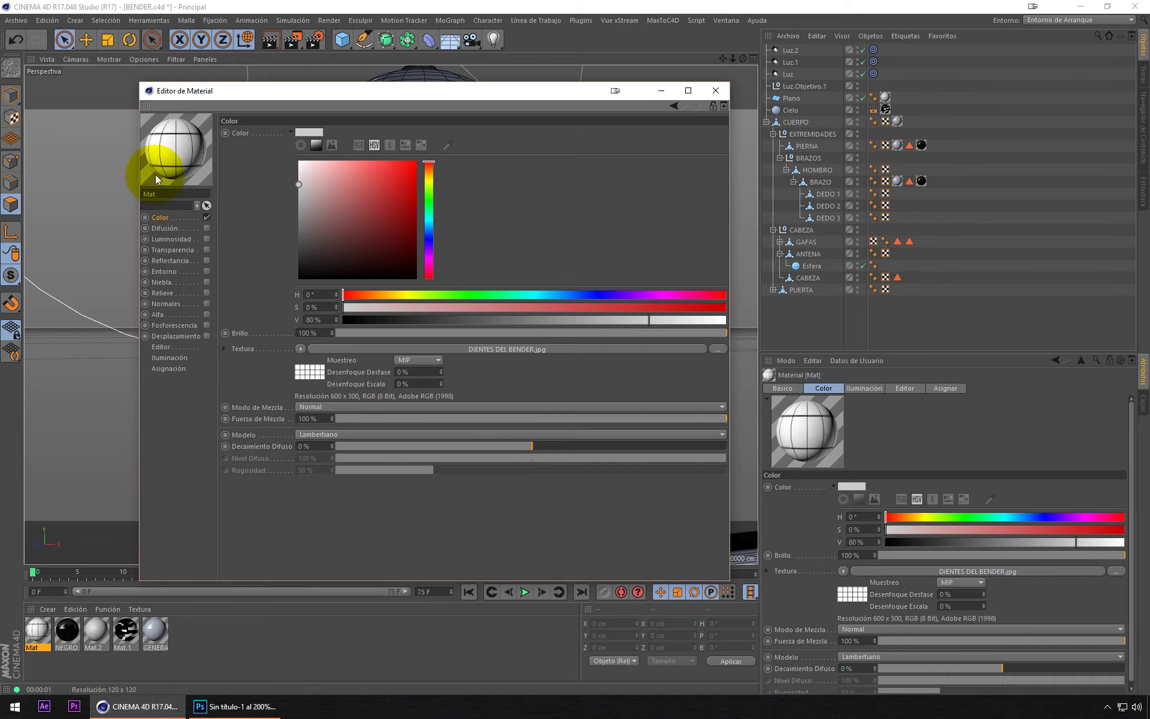
Step: Apply Mat to CABEZA and restrict it to the mouth polygon selection
{"action": "left_click", "coordinate": [713, 89]}
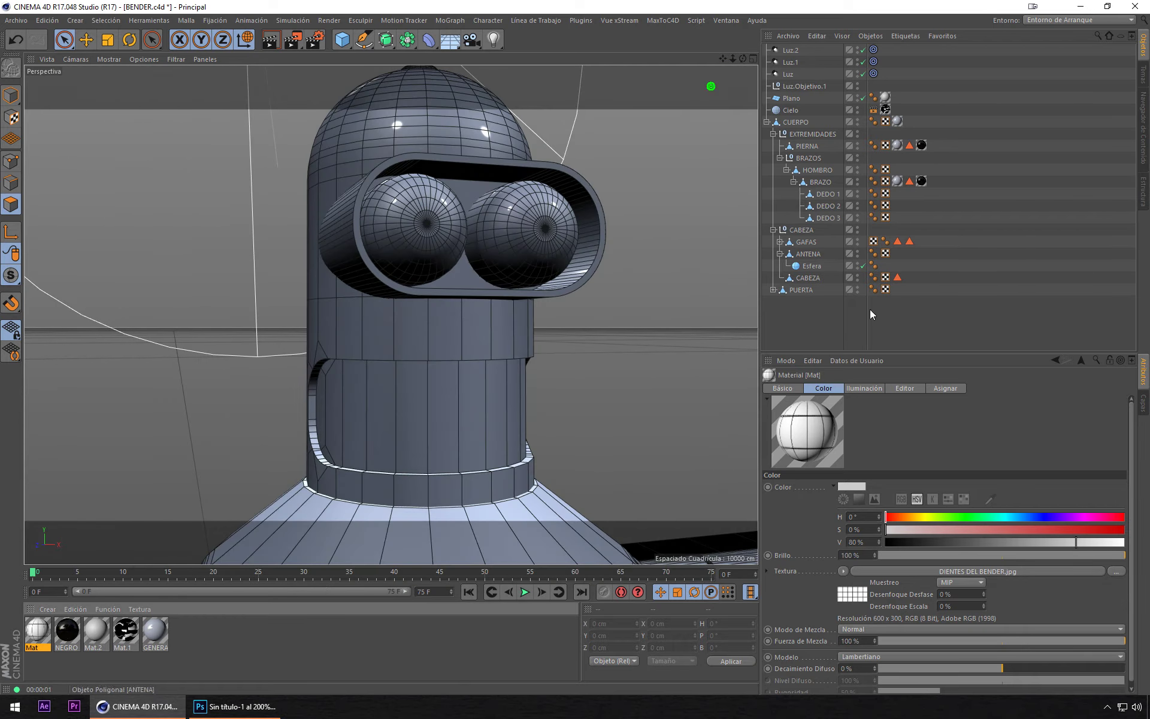
{"action": "left_click", "coordinate": [817, 279]}
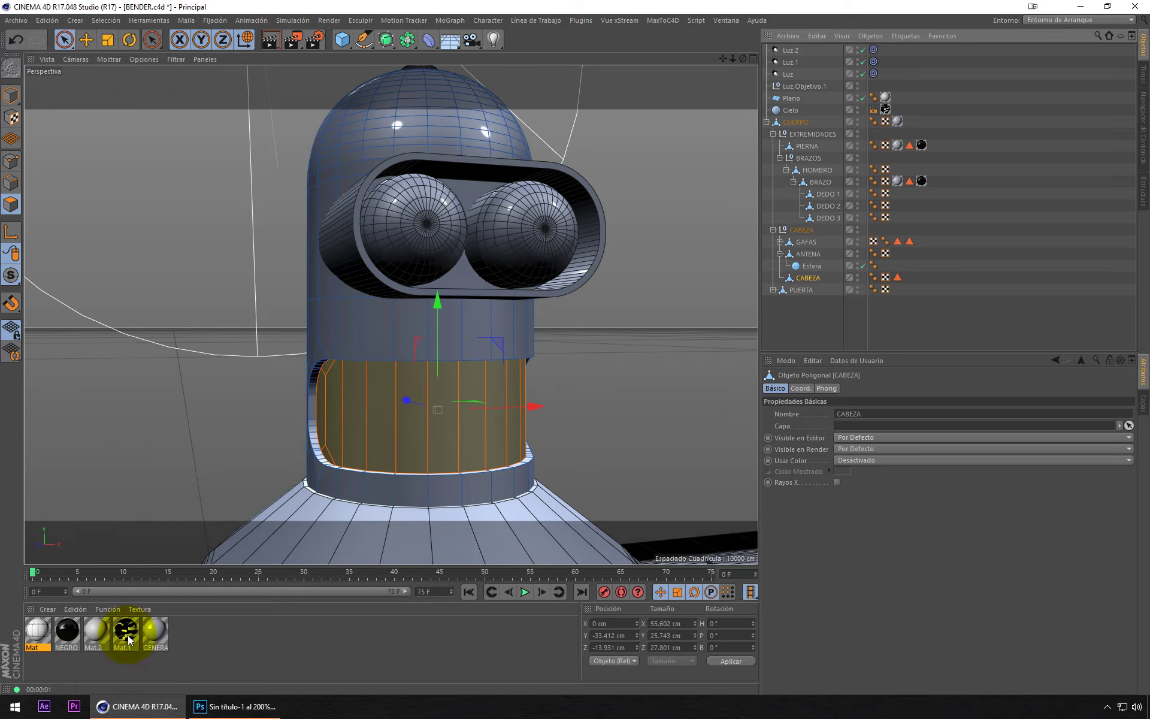
{"action": "left_click_drag", "start_coordinate": [36, 640], "coordinate": [817, 277]}
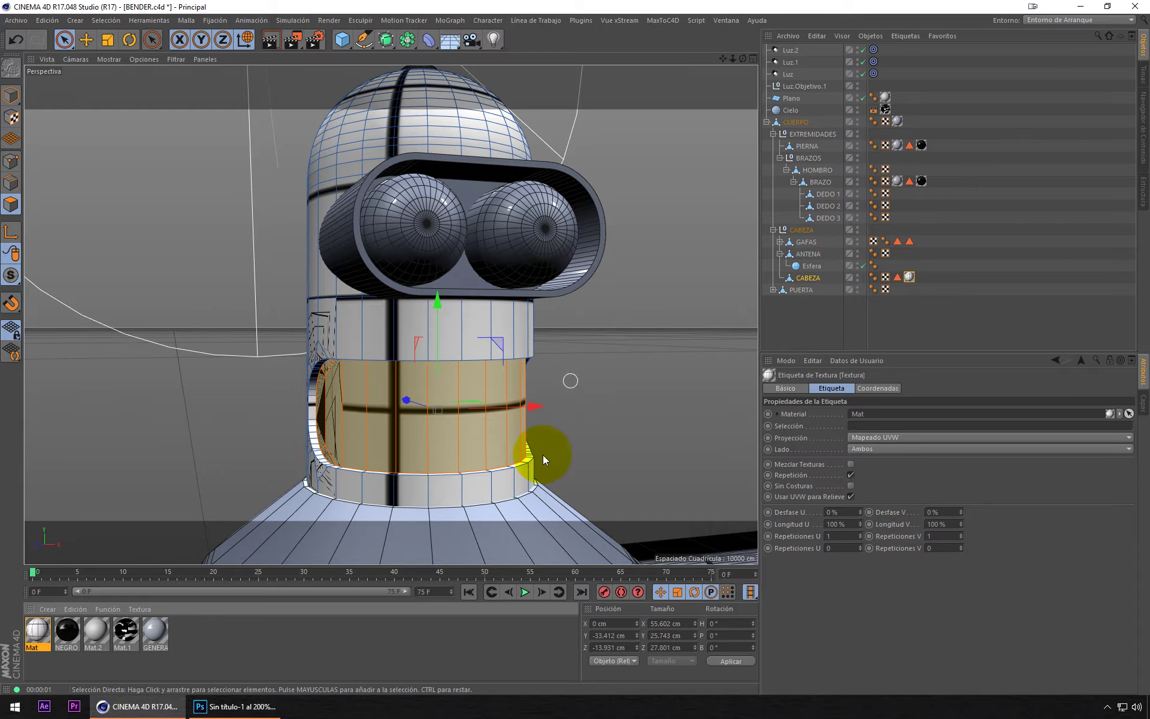
{"action": "left_click", "coordinate": [909, 277]}
{"action": "left_click", "coordinate": [898, 278]}
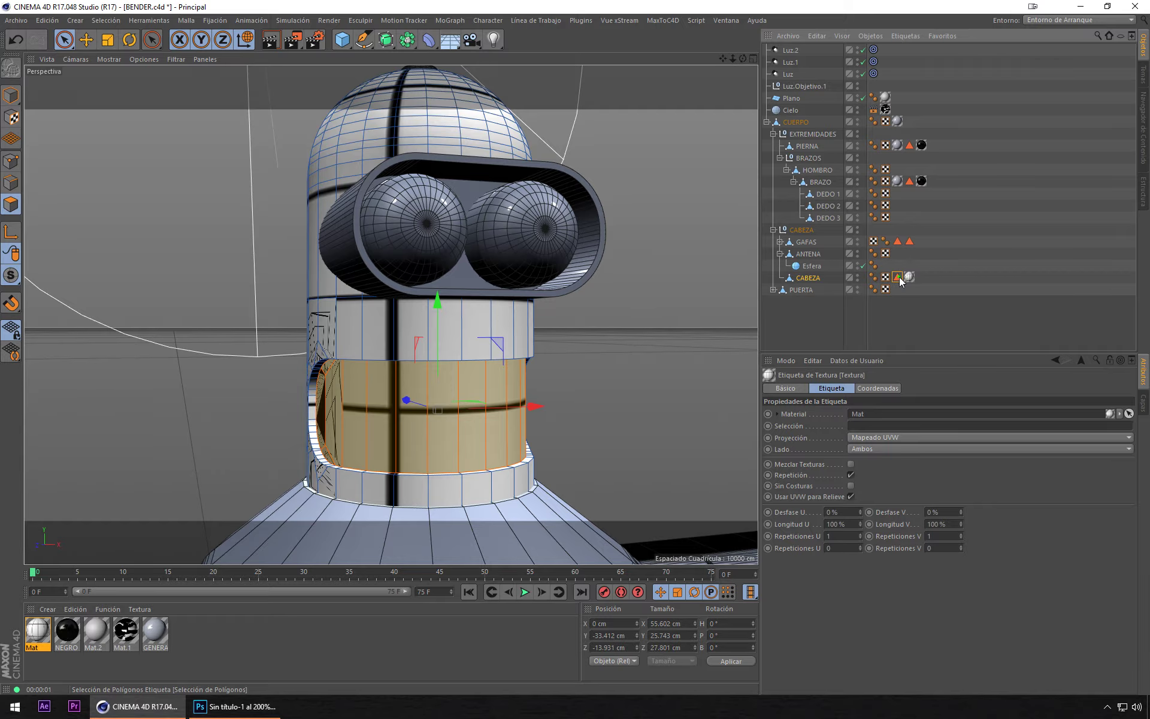
{"action": "left_click_drag", "start_coordinate": [896, 325], "coordinate": [888, 427]}
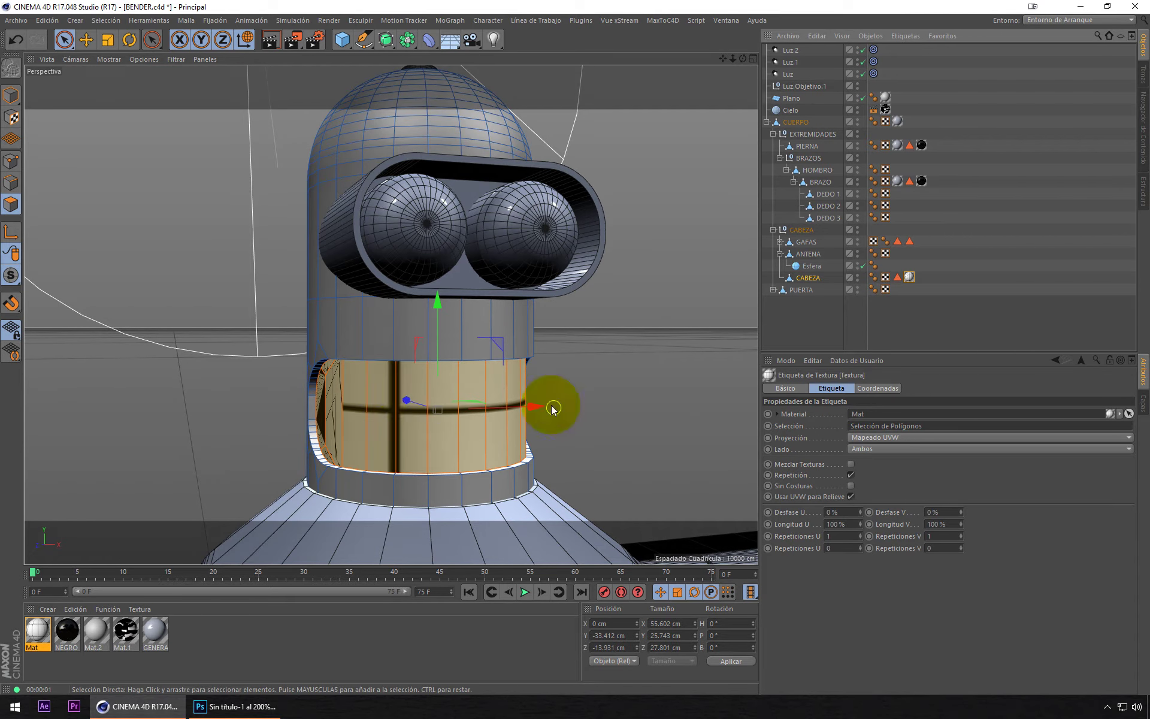
Step: Set the Mat texture tag's projection to Cilíndrica
{"action": "left_click_drag", "start_coordinate": [387, 423], "coordinate": [537, 397], "text": "alt"}
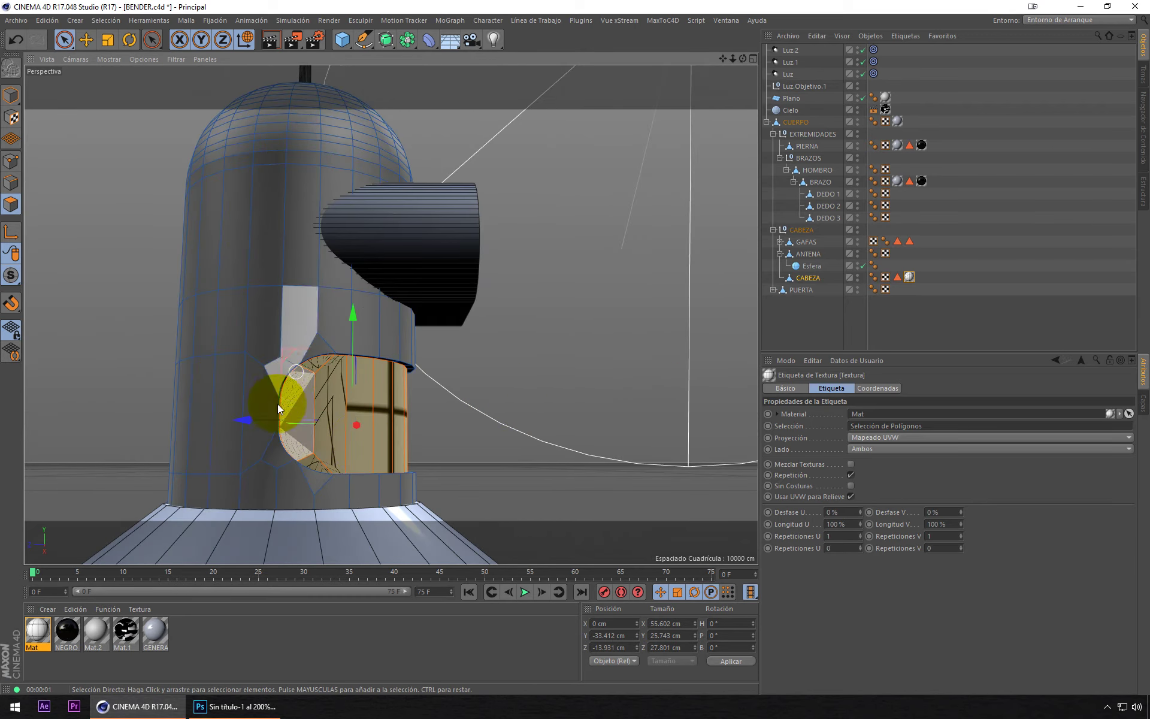
{"action": "left_click_drag", "start_coordinate": [457, 419], "coordinate": [261, 436], "text": "alt"}
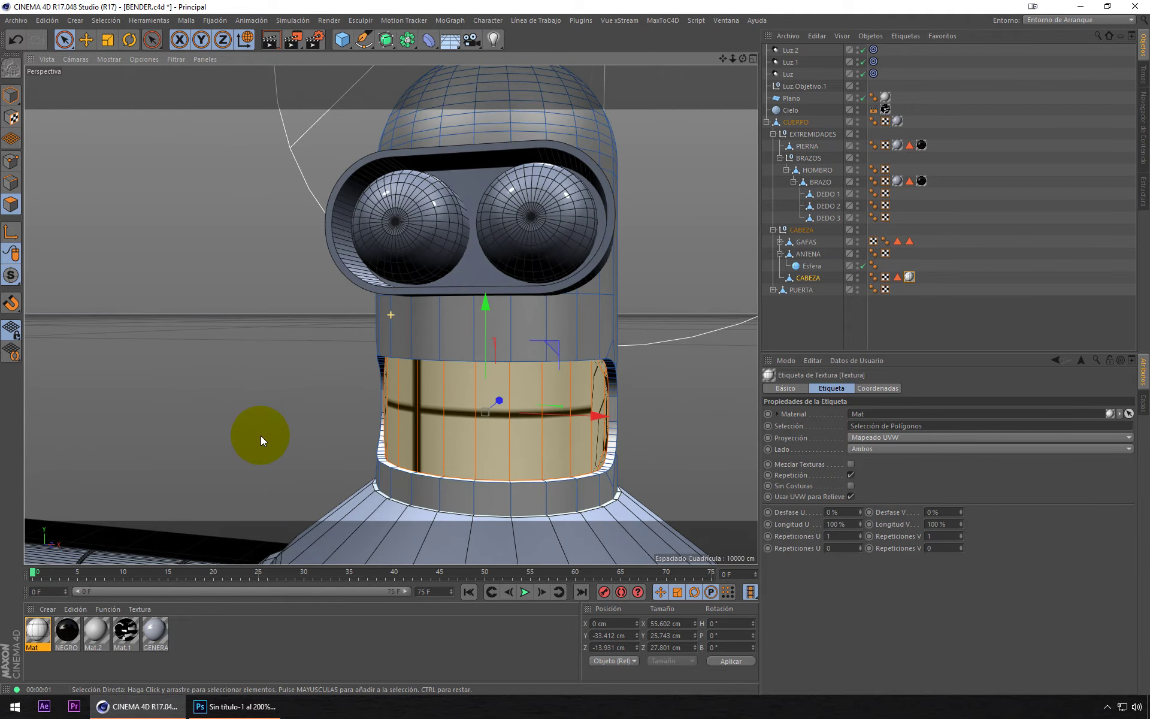
{"action": "left_click", "coordinate": [909, 278]}
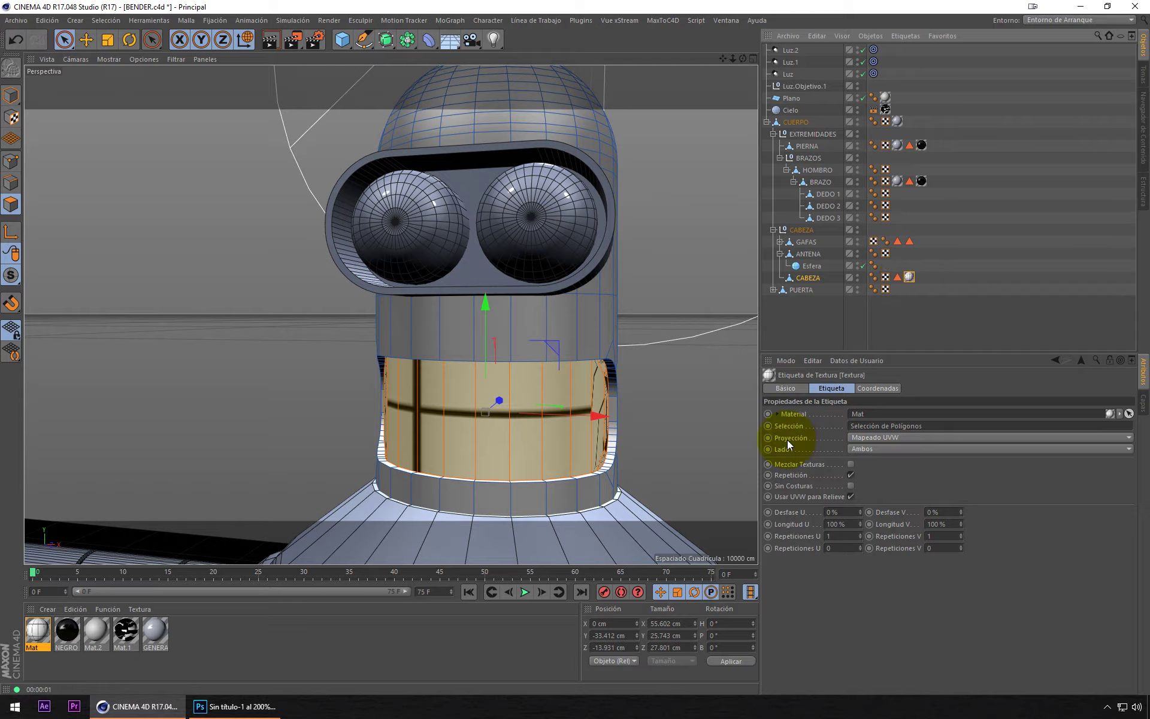
{"action": "left_click", "coordinate": [871, 437]}
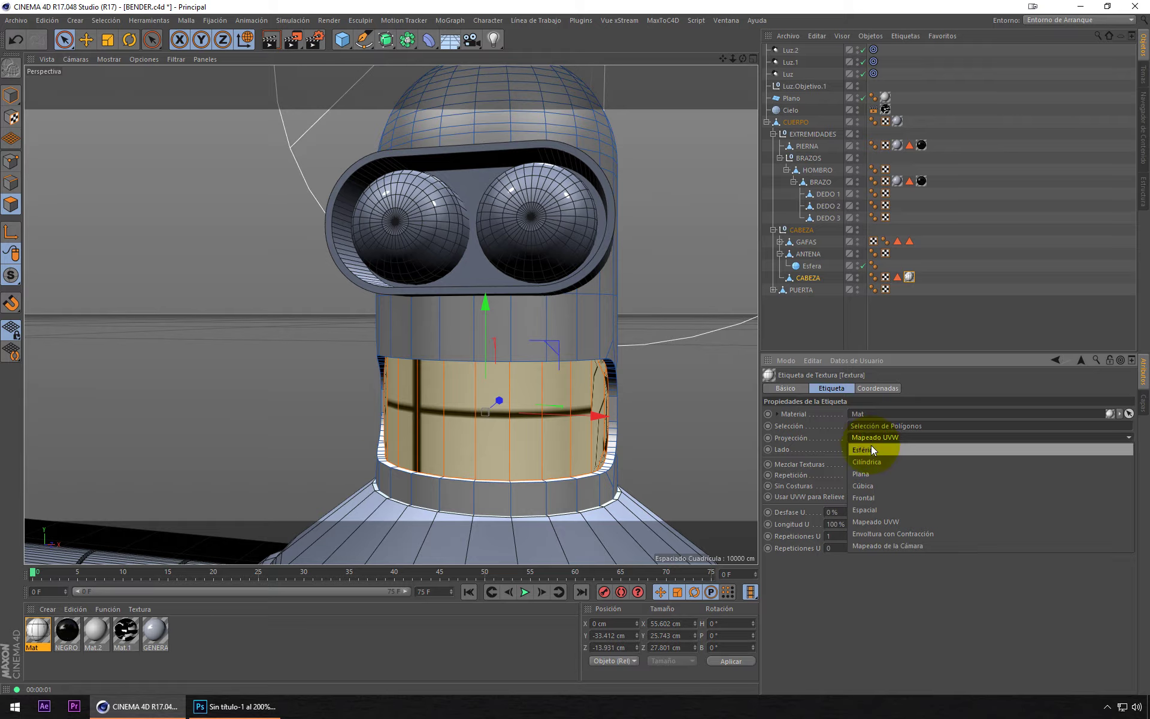
{"action": "left_click", "coordinate": [871, 462]}
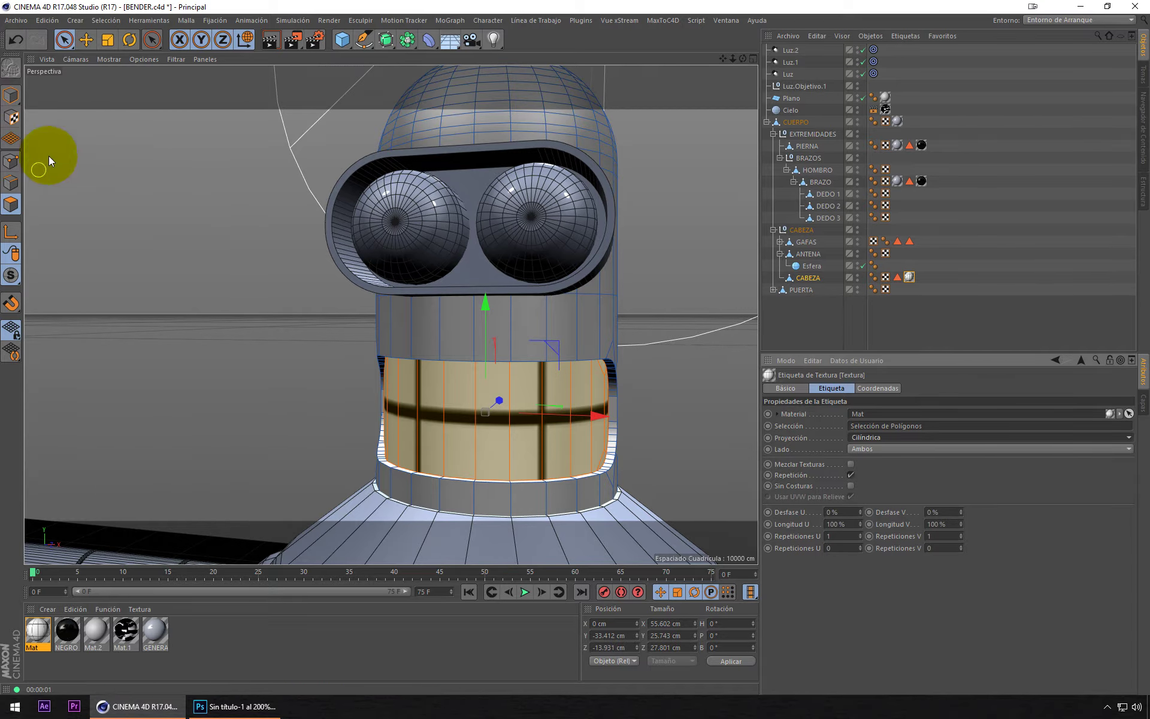
Step: Try spherical projection on the head's texture, then return it to cylindrical
{"action": "left_click", "coordinate": [10, 118]}
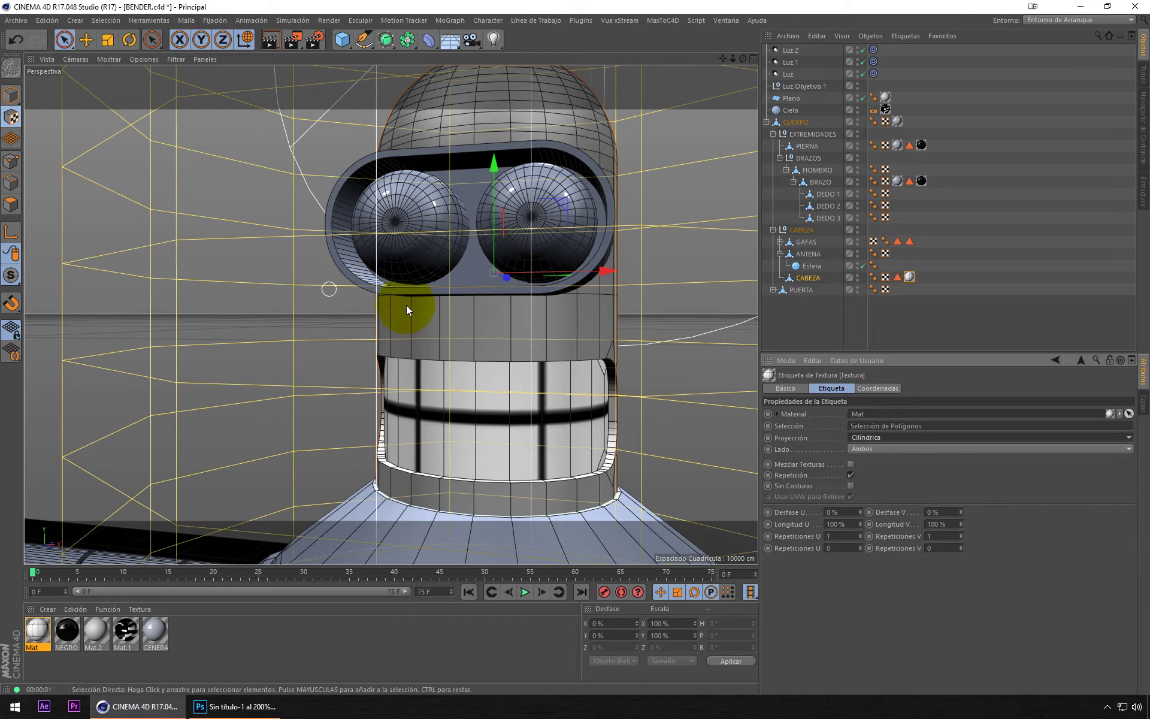
{"action": "scroll", "coordinate": [407, 304], "scroll_direction": "down", "scroll_amount": 5}
{"action": "mouse_move", "coordinate": [473, 315]}
{"action": "left_mouse_down", "text": "alt"}
{"action": "mouse_move", "coordinate": [332, 420]}
{"action": "mouse_move", "coordinate": [401, 288]}
{"action": "mouse_move", "coordinate": [376, 368]}
{"action": "mouse_move", "coordinate": [385, 329]}
{"action": "mouse_move", "coordinate": [350, 357]}
{"action": "left_mouse_up", "text": "alt"}
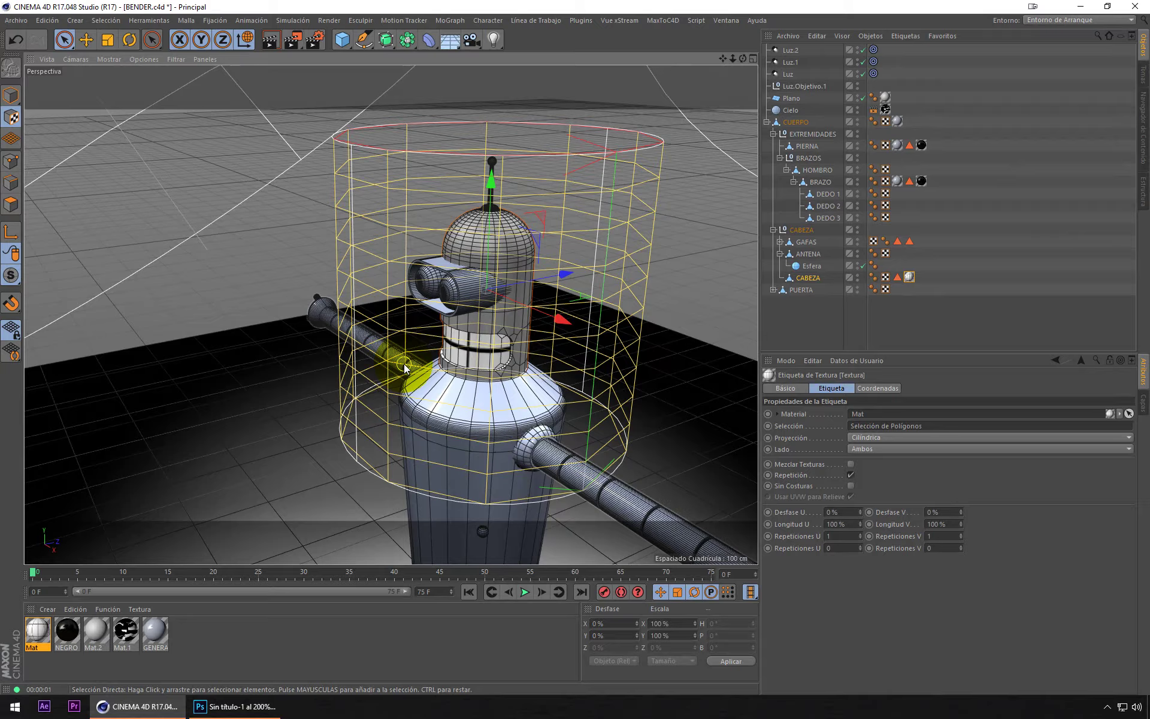
{"action": "left_click", "coordinate": [897, 438]}
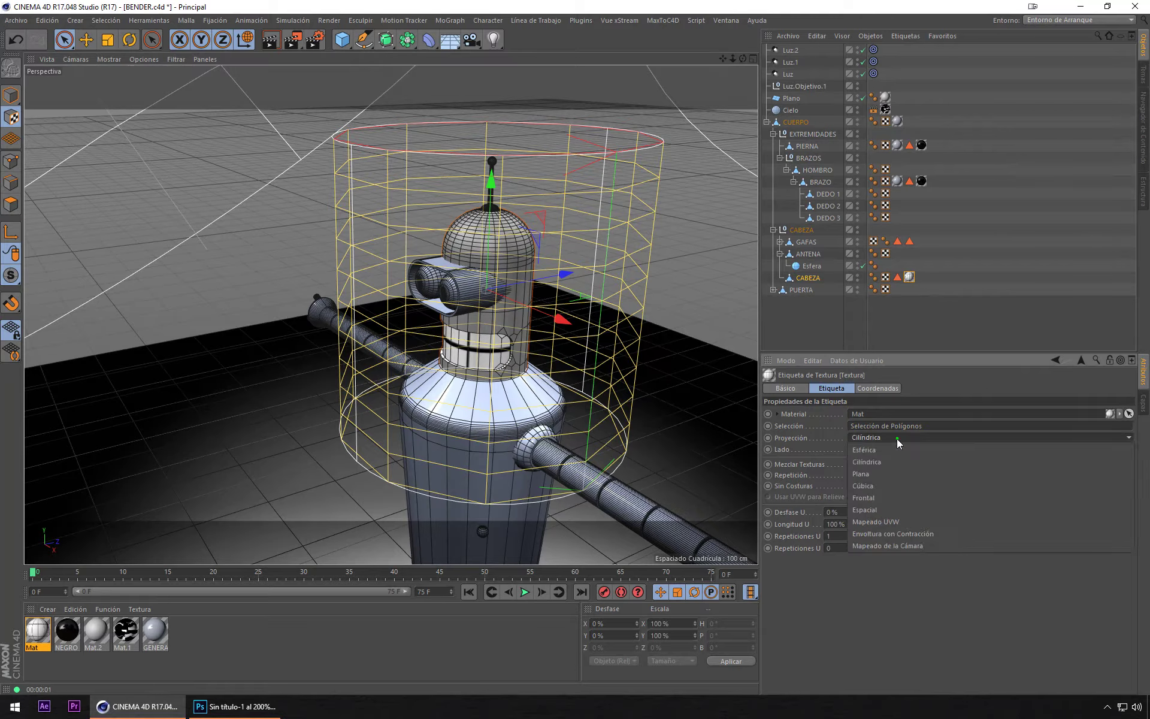
{"action": "left_click", "coordinate": [865, 461]}
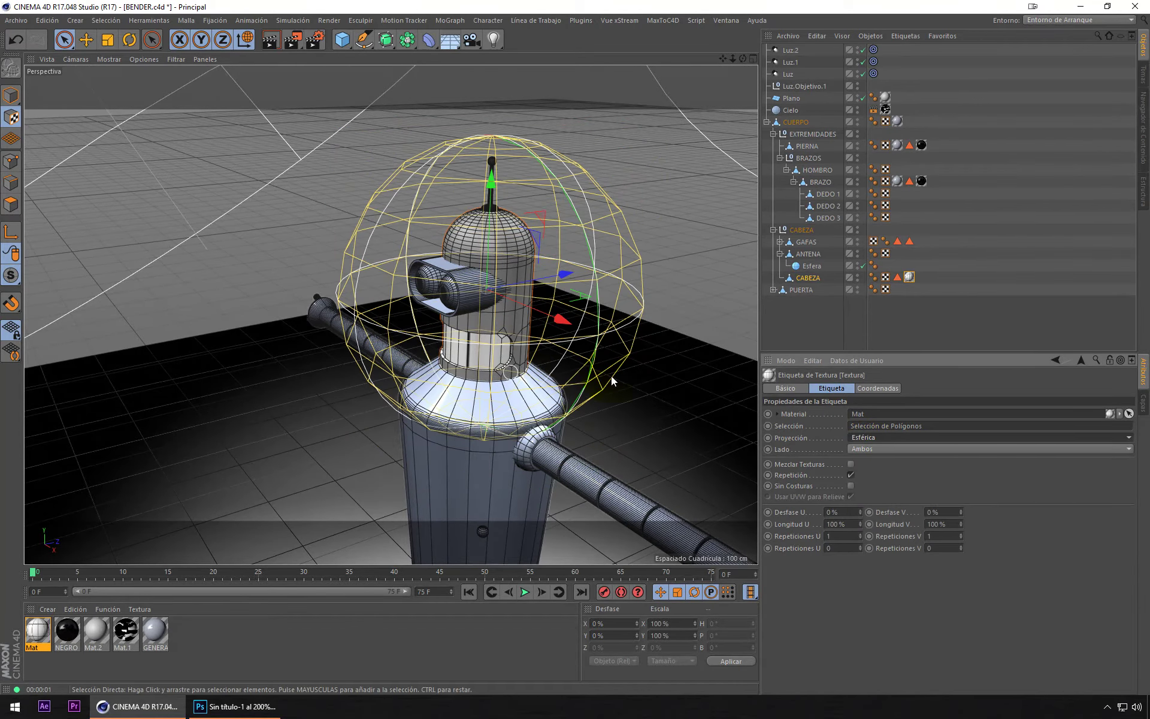
{"action": "left_click", "coordinate": [869, 446]}
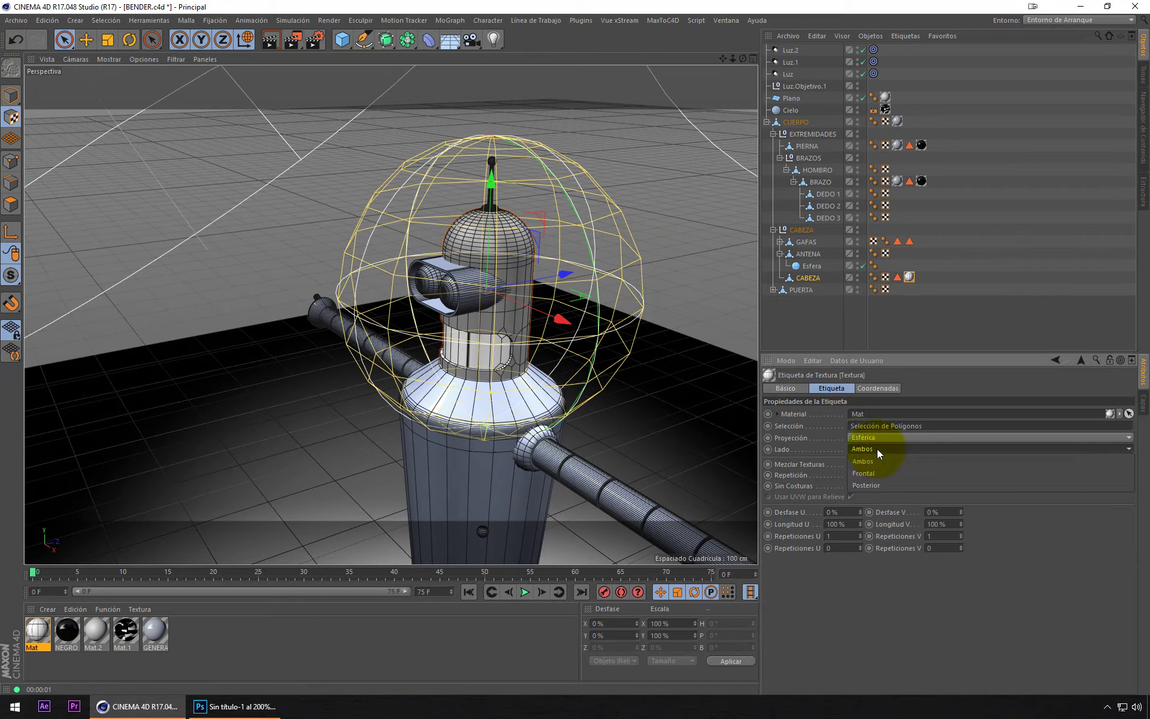
{"action": "left_click", "coordinate": [881, 436]}
{"action": "left_click", "coordinate": [878, 461]}
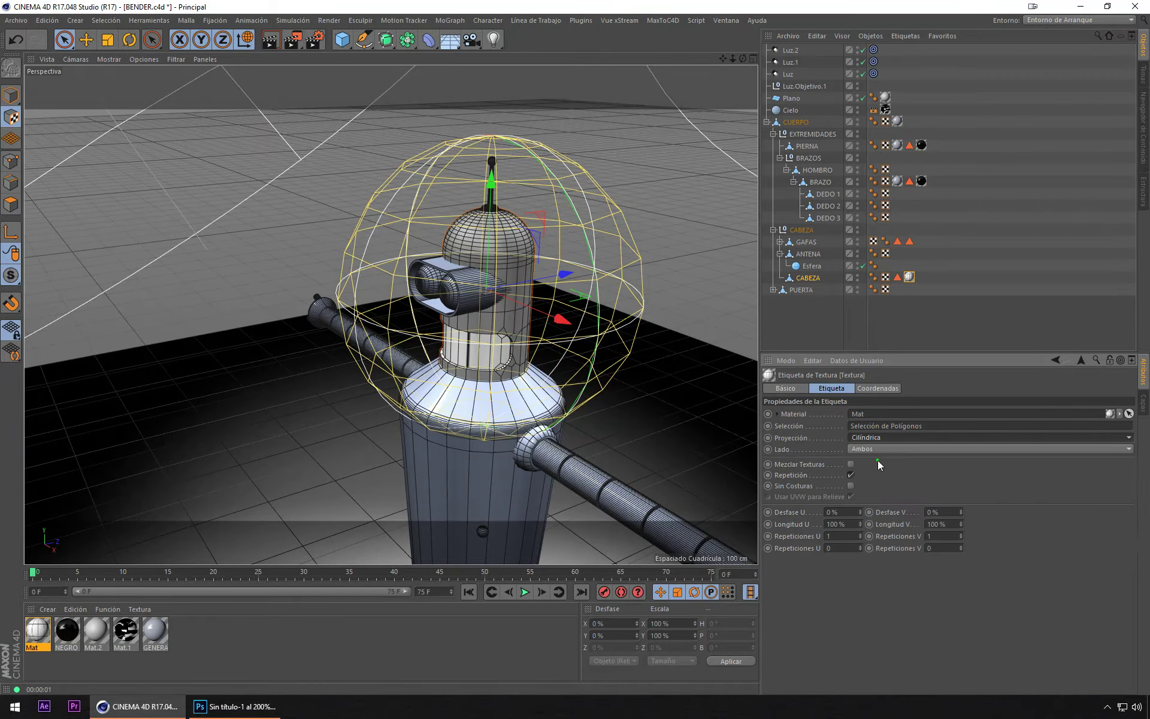
Step: Set the texture's Longitud U to 50% so it repeats around the head
{"action": "left_click_drag", "start_coordinate": [509, 308], "coordinate": [540, 367], "text": "alt"}
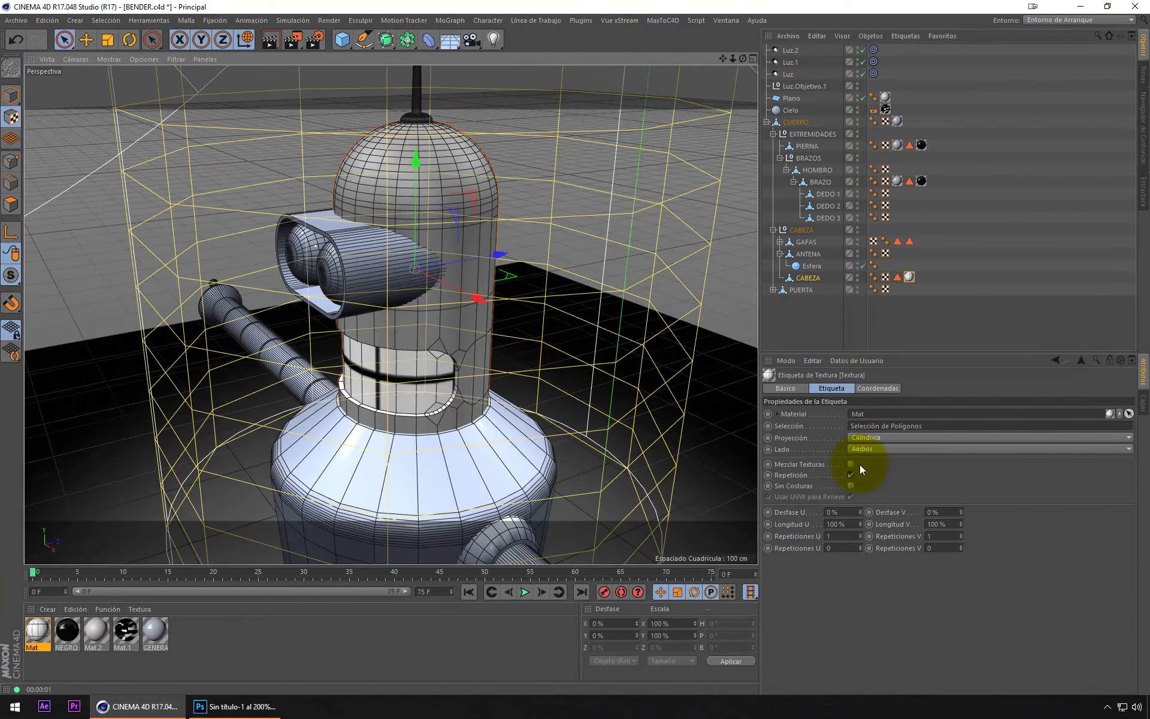
{"action": "left_click", "coordinate": [847, 474]}
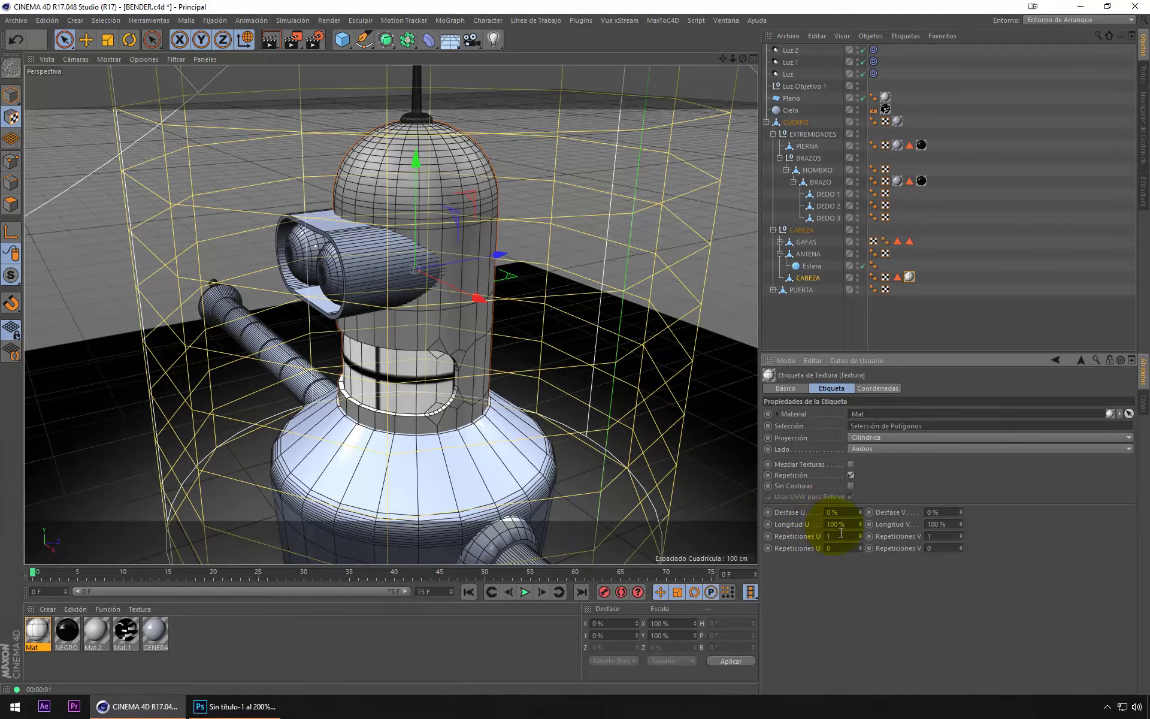
{"action": "left_click_drag", "start_coordinate": [860, 525], "coordinate": [860, 539]}
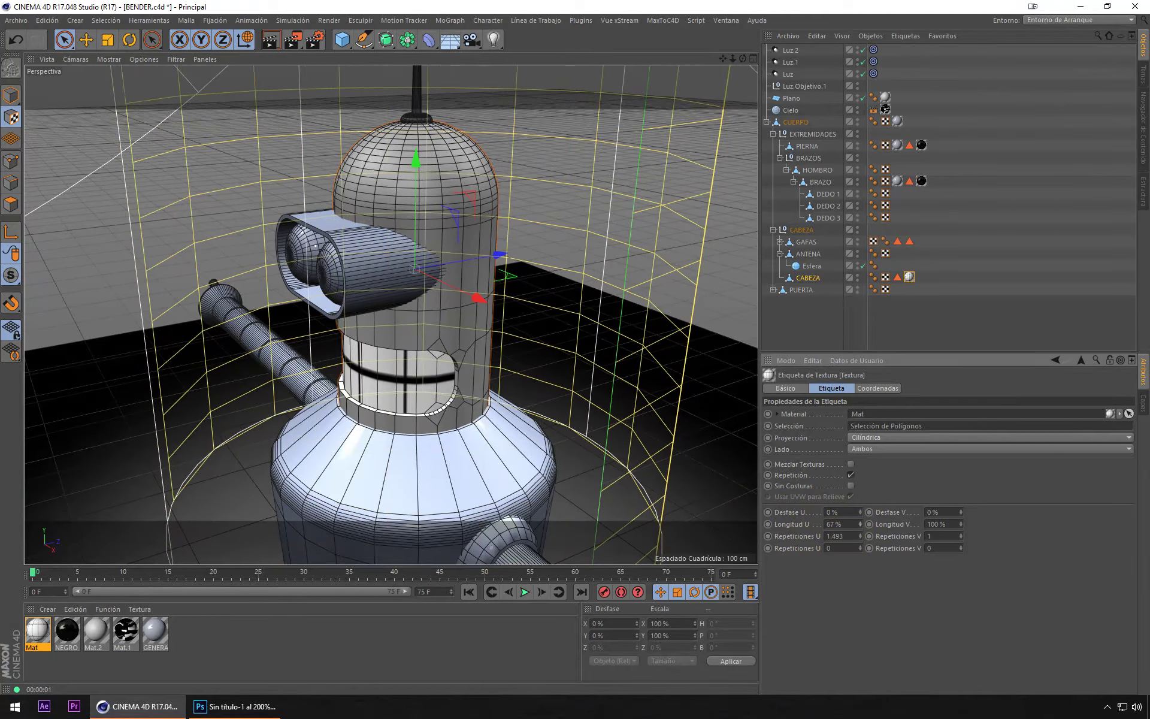
{"action": "type", "text": "50"}
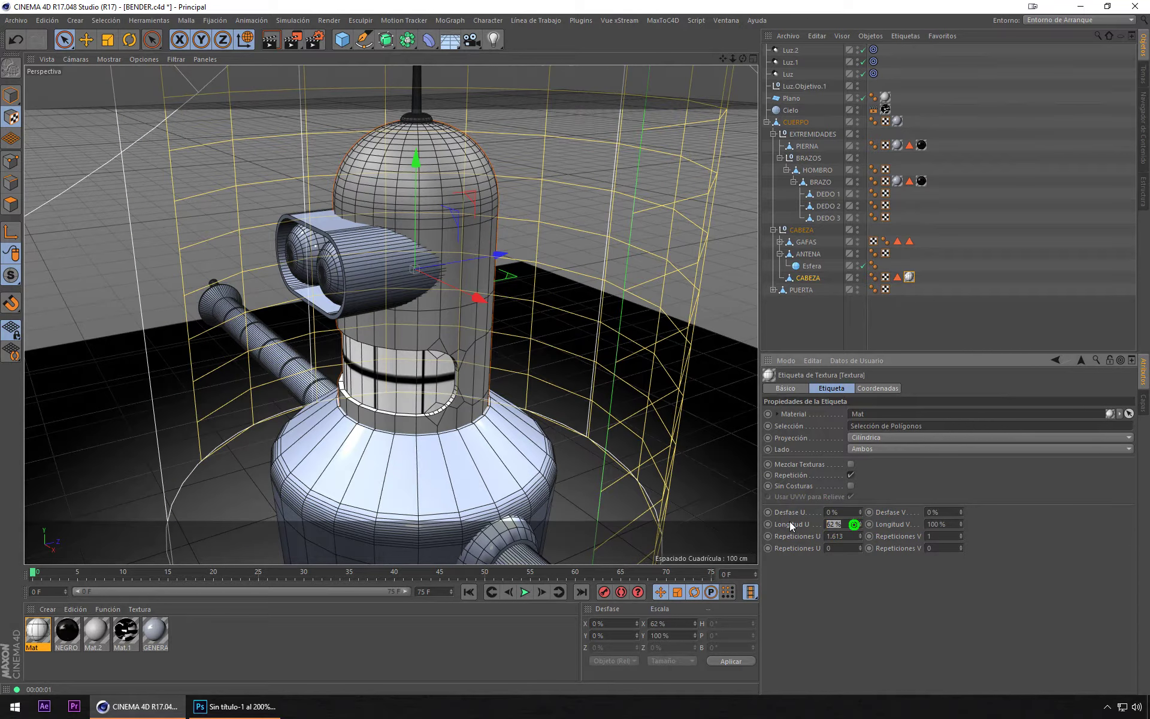
{"action": "left_click", "coordinate": [790, 525]}
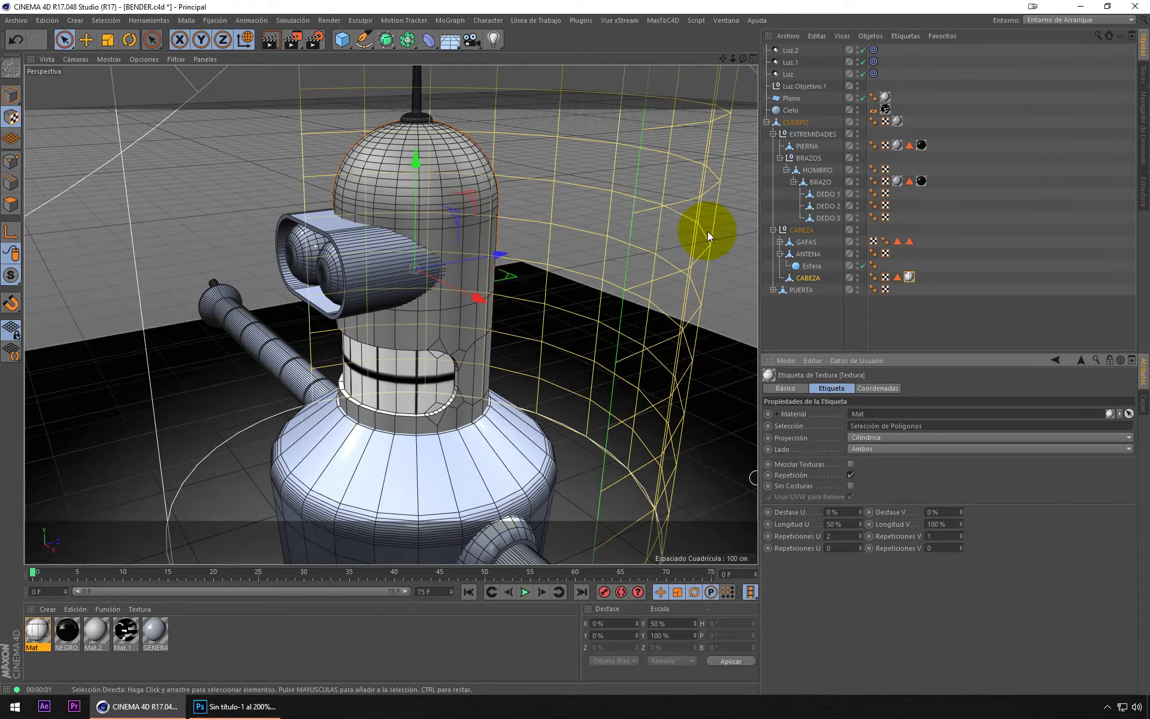
Step: Toggle tiling and rotate the texture projection around Bender's head
{"action": "mouse_move", "coordinate": [458, 300]}
{"action": "left_mouse_down", "text": "alt"}
{"action": "mouse_move", "coordinate": [595, 274]}
{"action": "mouse_move", "coordinate": [574, 291]}
{"action": "left_mouse_up", "text": "alt"}
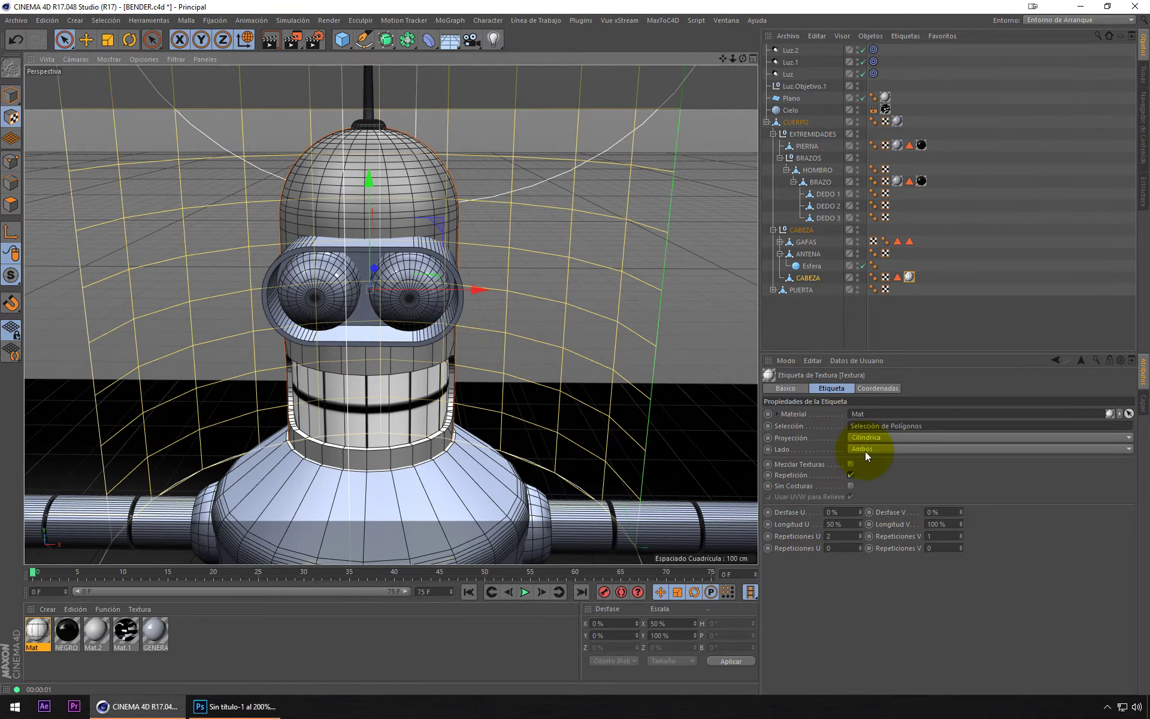
{"action": "left_click", "coordinate": [851, 474]}
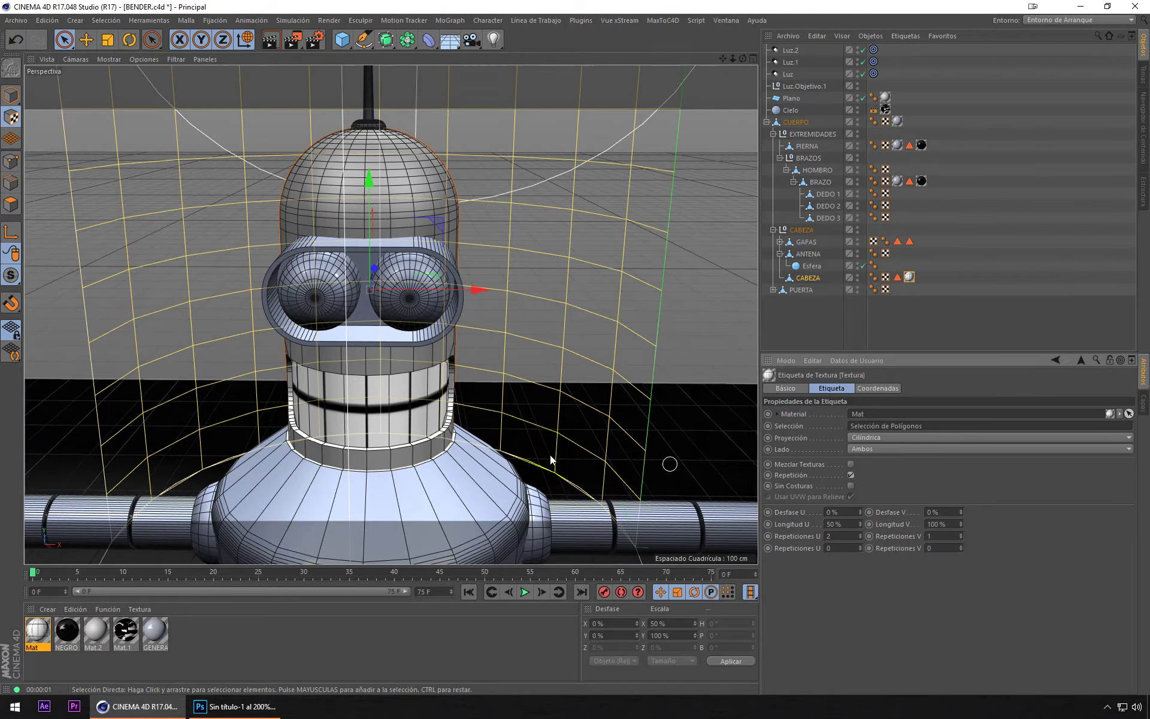
{"action": "key", "text": "r"}
{"action": "mouse_move", "coordinate": [354, 317]}
{"action": "left_mouse_down"}
{"action": "mouse_move", "coordinate": [331, 305]}
{"action": "mouse_move", "coordinate": [551, 283]}
{"action": "left_mouse_up"}
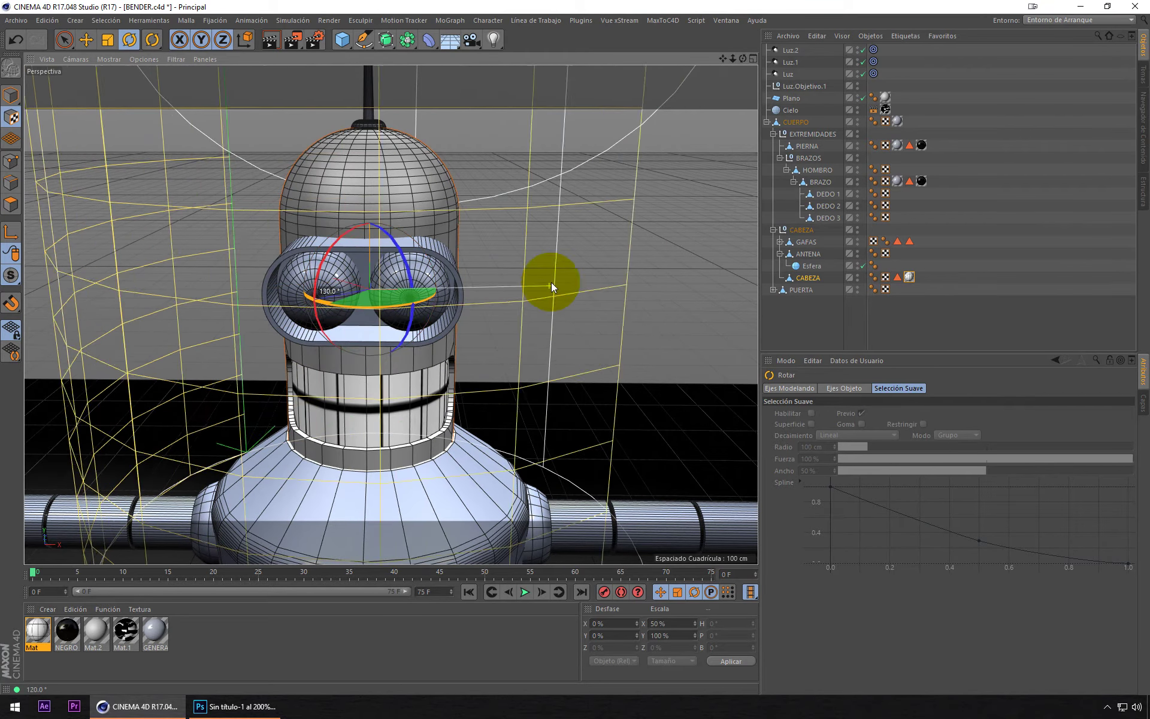
{"action": "left_click_drag", "start_coordinate": [551, 282], "coordinate": [538, 283]}
{"action": "mouse_move", "coordinate": [538, 282]}
{"action": "right_mouse_down", "text": "alt"}
{"action": "mouse_move", "coordinate": [466, 392]}
{"action": "mouse_move", "coordinate": [494, 347]}
{"action": "right_mouse_up", "text": "alt"}
Step: Lower the texture tag's Longitud V to 25% to form a narrow mouth band
{"action": "left_click", "coordinate": [908, 277]}
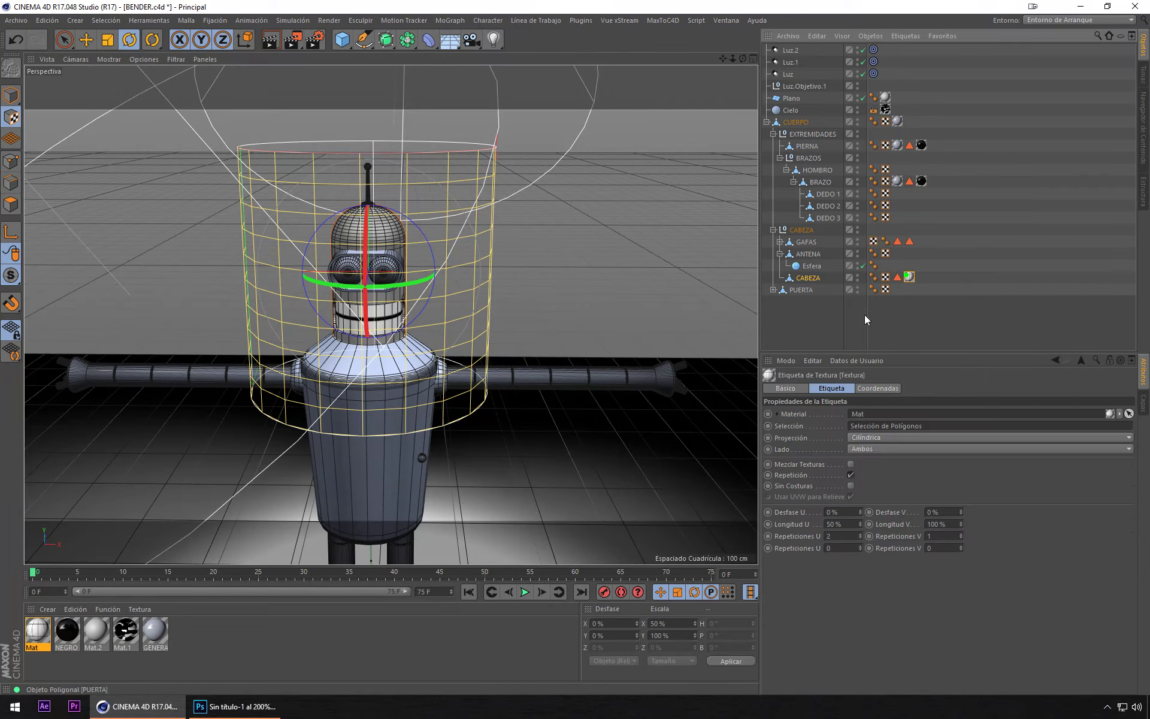
{"action": "left_click", "coordinate": [963, 527]}
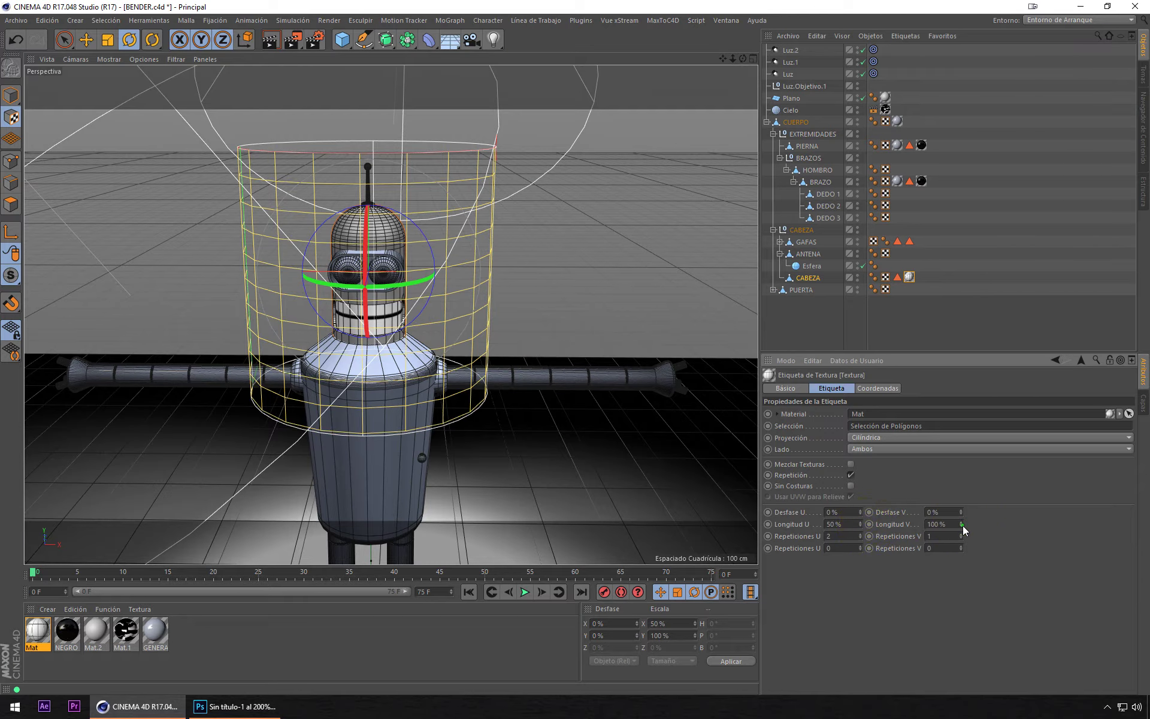
{"action": "left_click_drag", "start_coordinate": [963, 527], "coordinate": [963, 572]}
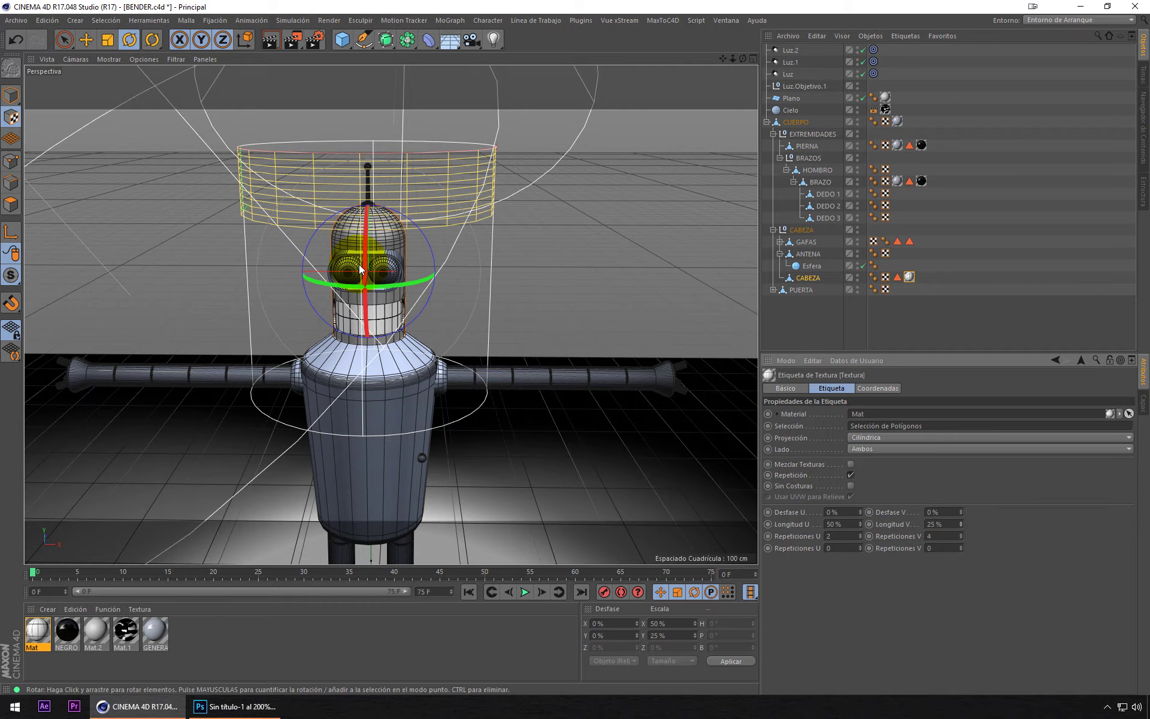
Step: Move the head's texture band lower on Bender's head in the front view
{"action": "key", "text": "e"}
{"action": "left_click_drag", "start_coordinate": [369, 156], "coordinate": [370, 299]}
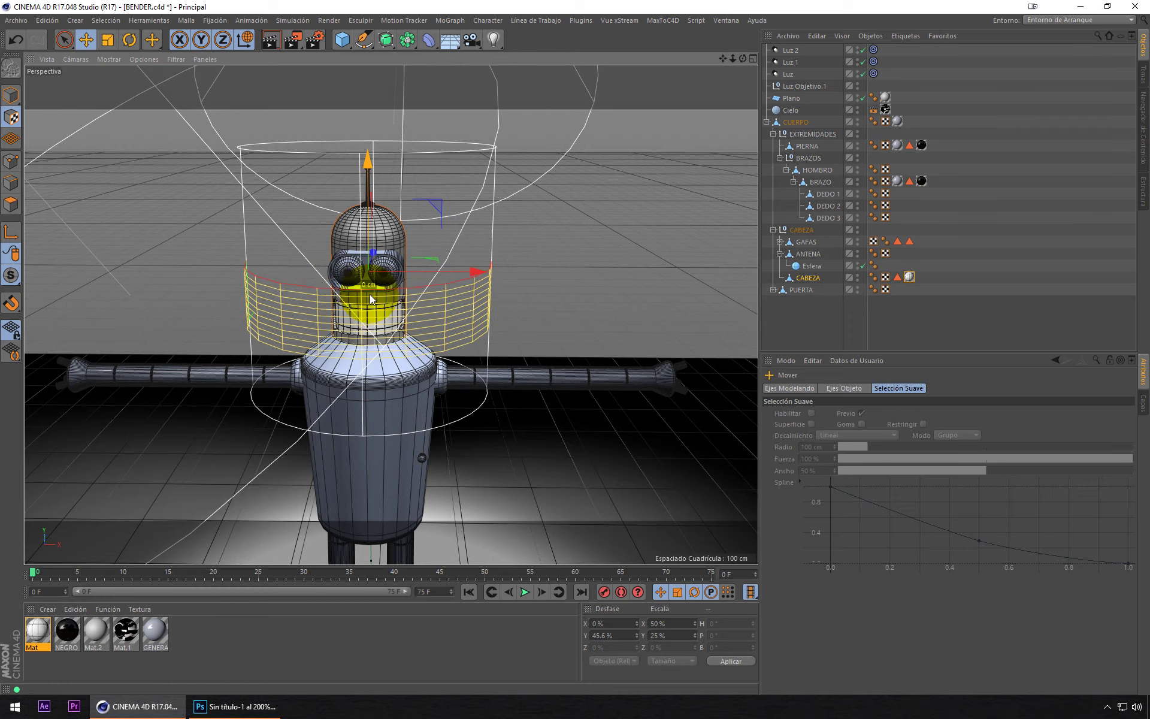
{"action": "middle_click", "coordinate": [442, 329]}
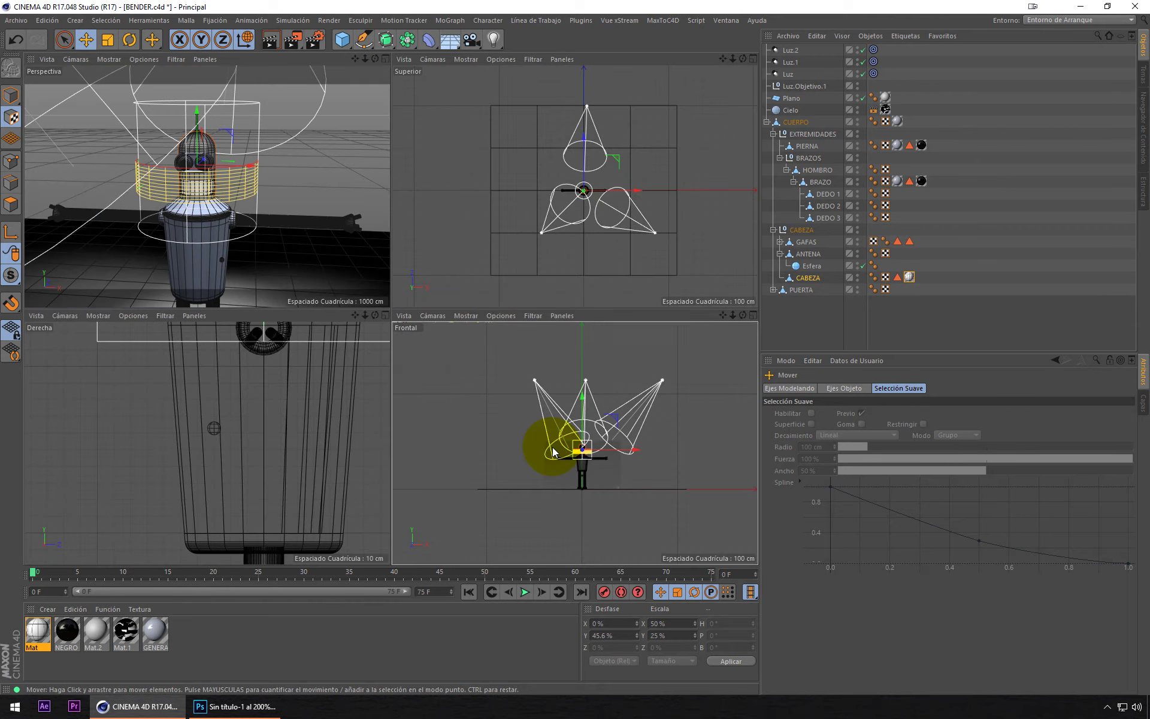
{"action": "middle_click", "coordinate": [553, 452]}
{"action": "scroll", "coordinate": [377, 267], "scroll_direction": "up", "scroll_amount": 4}
{"action": "scroll", "coordinate": [469, 448], "scroll_direction": "up", "scroll_amount": 3}
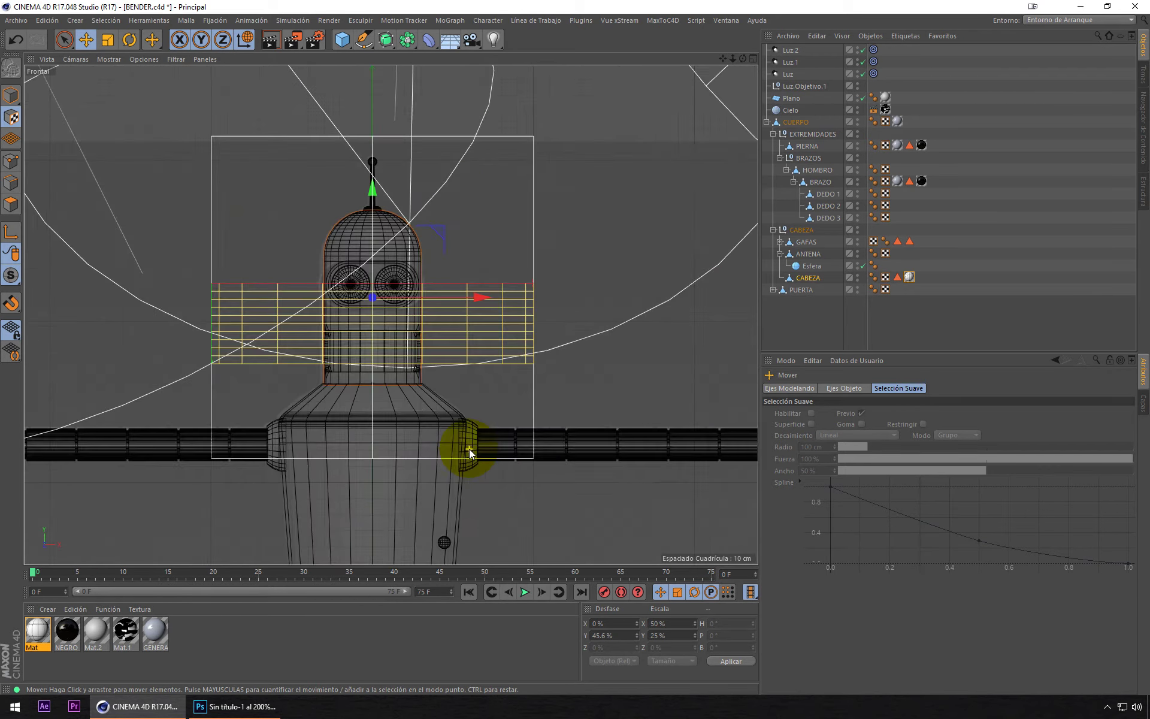
{"action": "scroll", "coordinate": [362, 349], "scroll_direction": "up", "scroll_amount": 2}
{"action": "scroll", "coordinate": [397, 261], "scroll_direction": "up", "scroll_amount": 2}
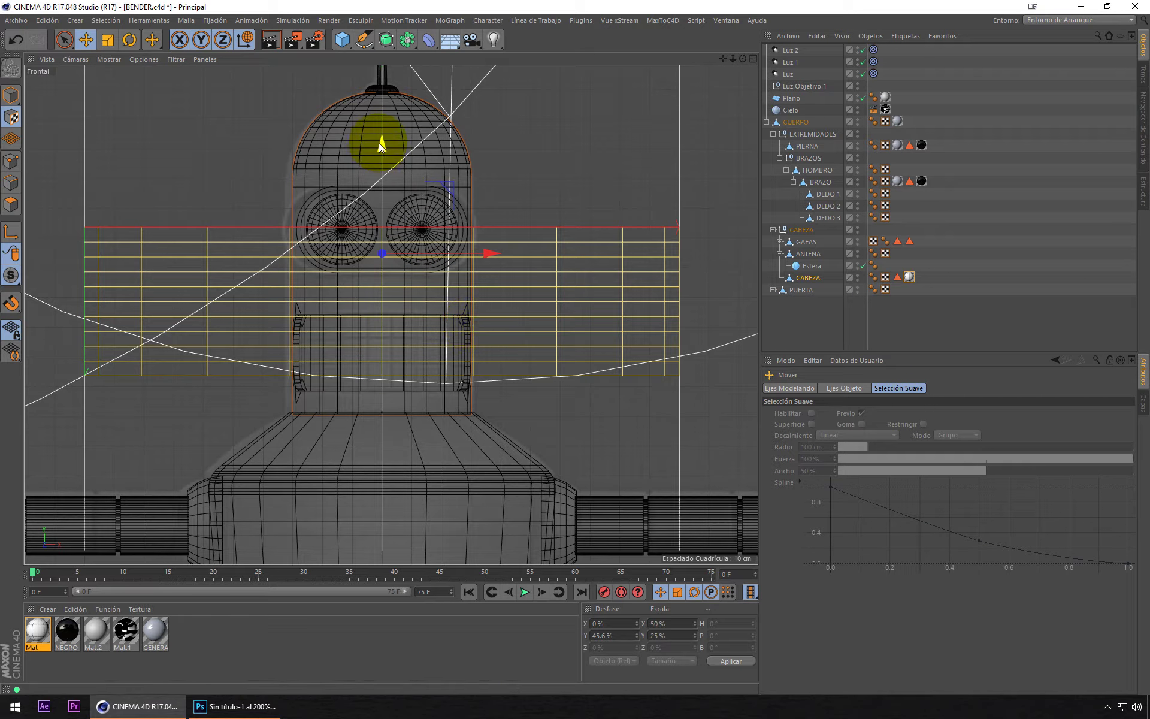
{"action": "left_click_drag", "start_coordinate": [380, 146], "coordinate": [381, 173]}
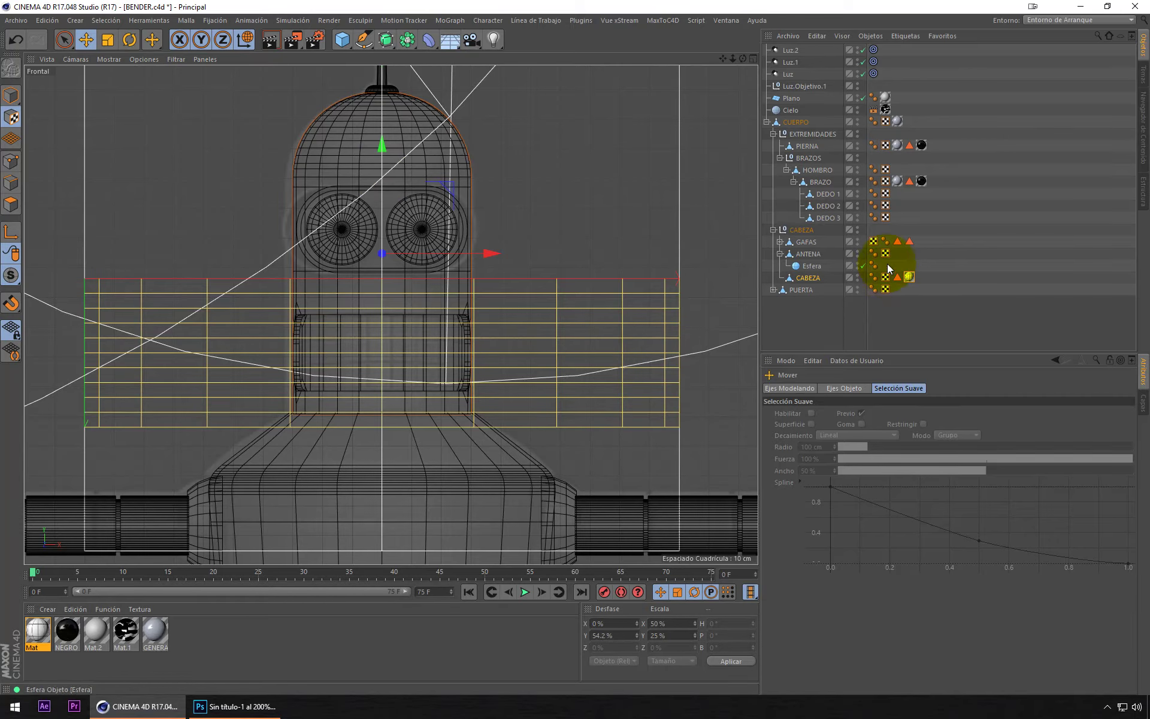
Step: Set the texture tag's V repeats to 7, shift the band lower, and trim V length to 13%
{"action": "left_click", "coordinate": [909, 276]}
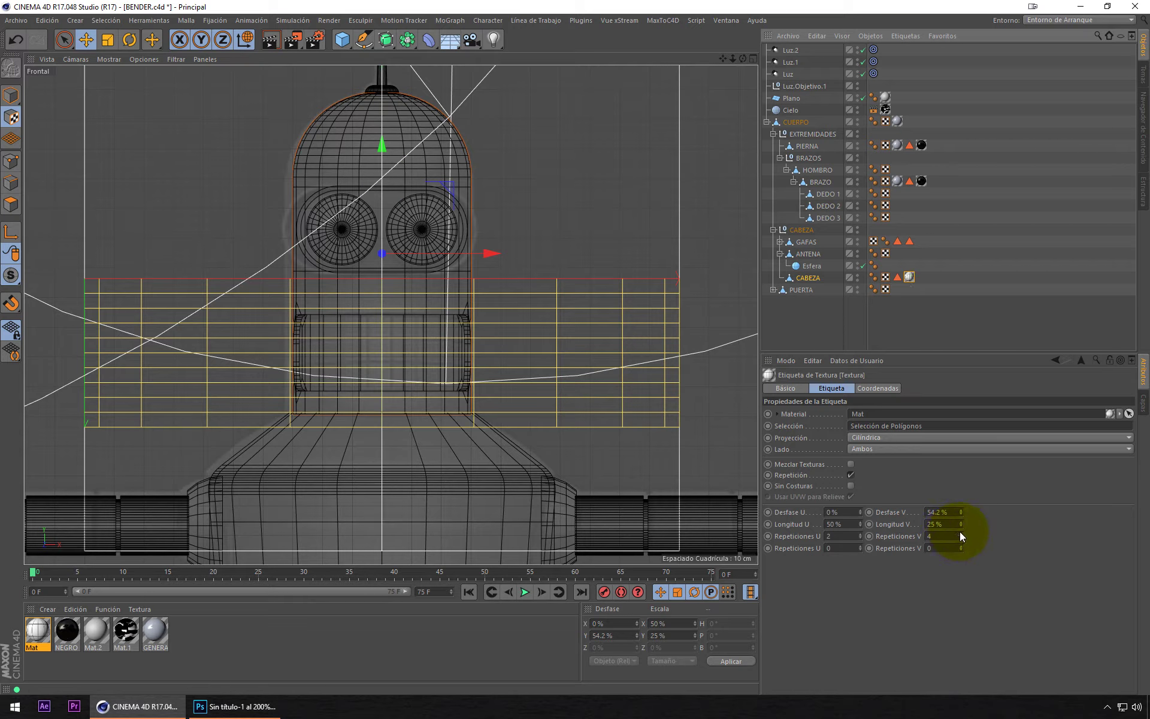
{"action": "type", "text": "7"}
{"action": "key", "text": "Return"}
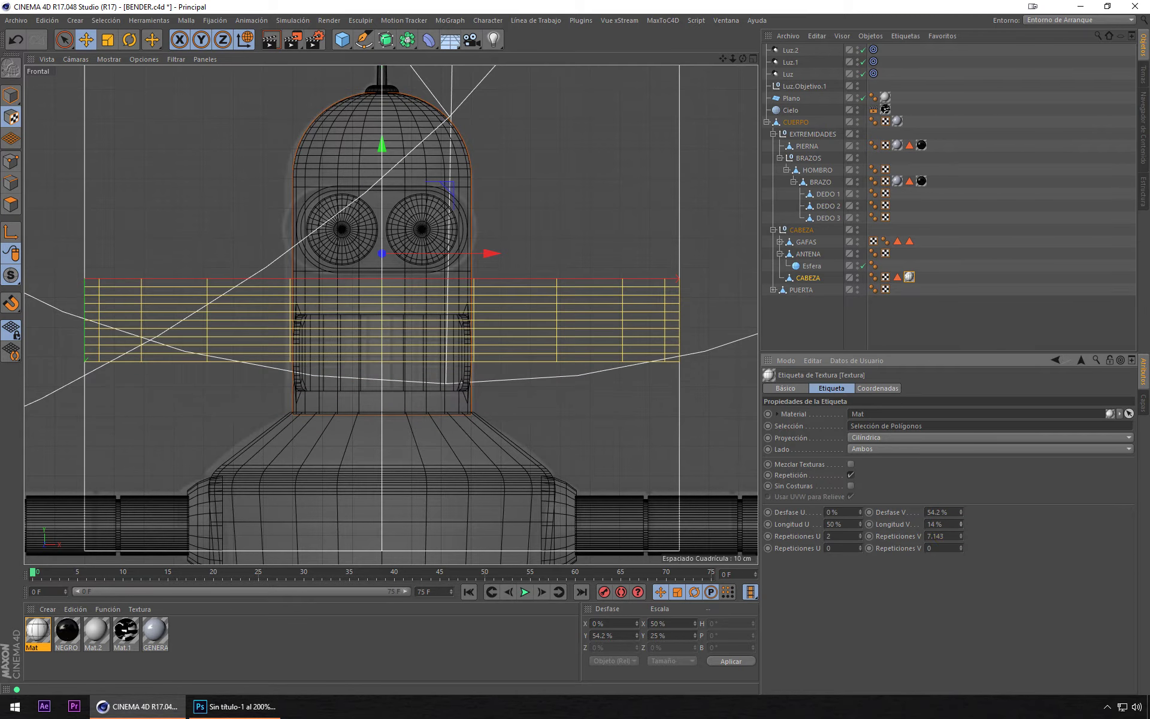
{"action": "left_click_drag", "start_coordinate": [383, 149], "coordinate": [390, 167]}
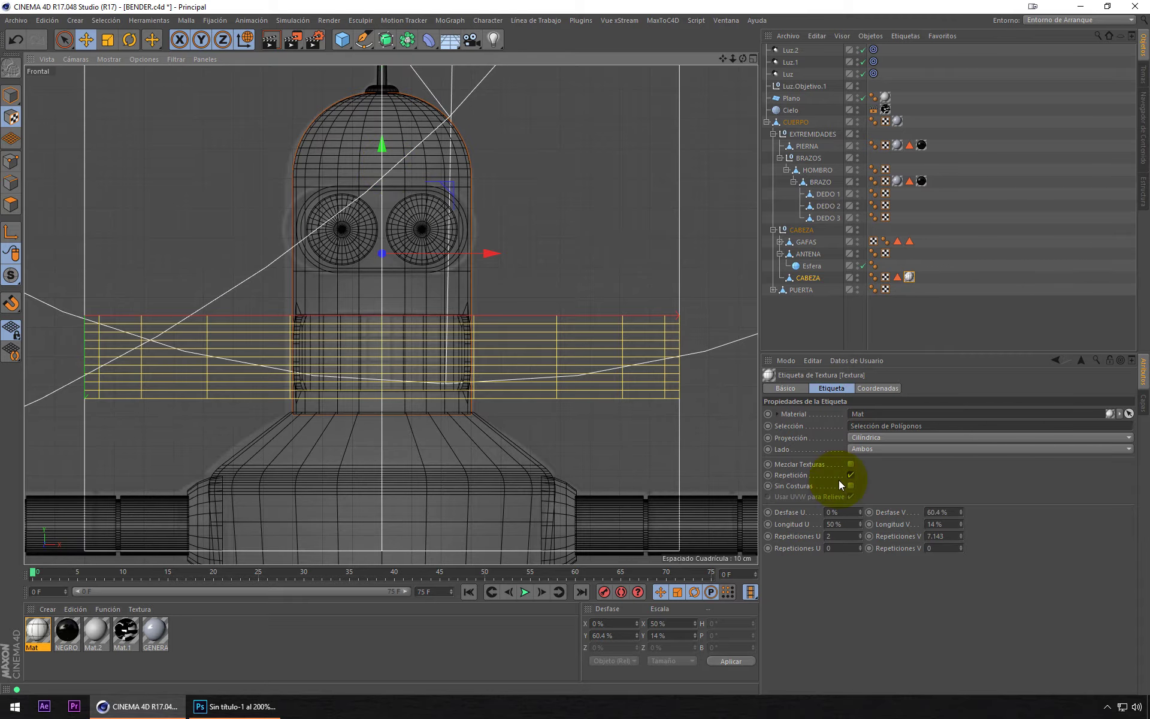
{"action": "left_click", "coordinate": [962, 527]}
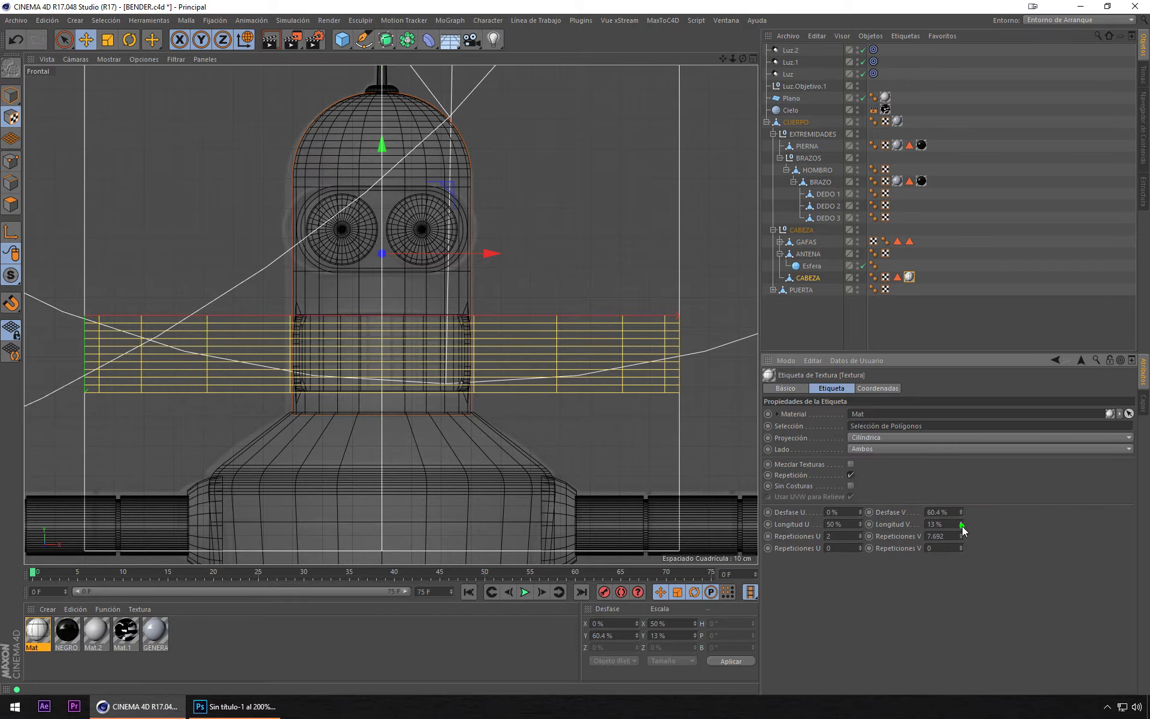
{"action": "middle_click", "coordinate": [511, 321]}
{"action": "middle_click", "coordinate": [314, 179]}
{"action": "scroll", "coordinate": [253, 163], "scroll_direction": "down", "scroll_amount": 3}
Step: Narrow the head texture's U length to 33% and turn off tiling
{"action": "scroll", "coordinate": [326, 295], "scroll_direction": "up", "scroll_amount": 2}
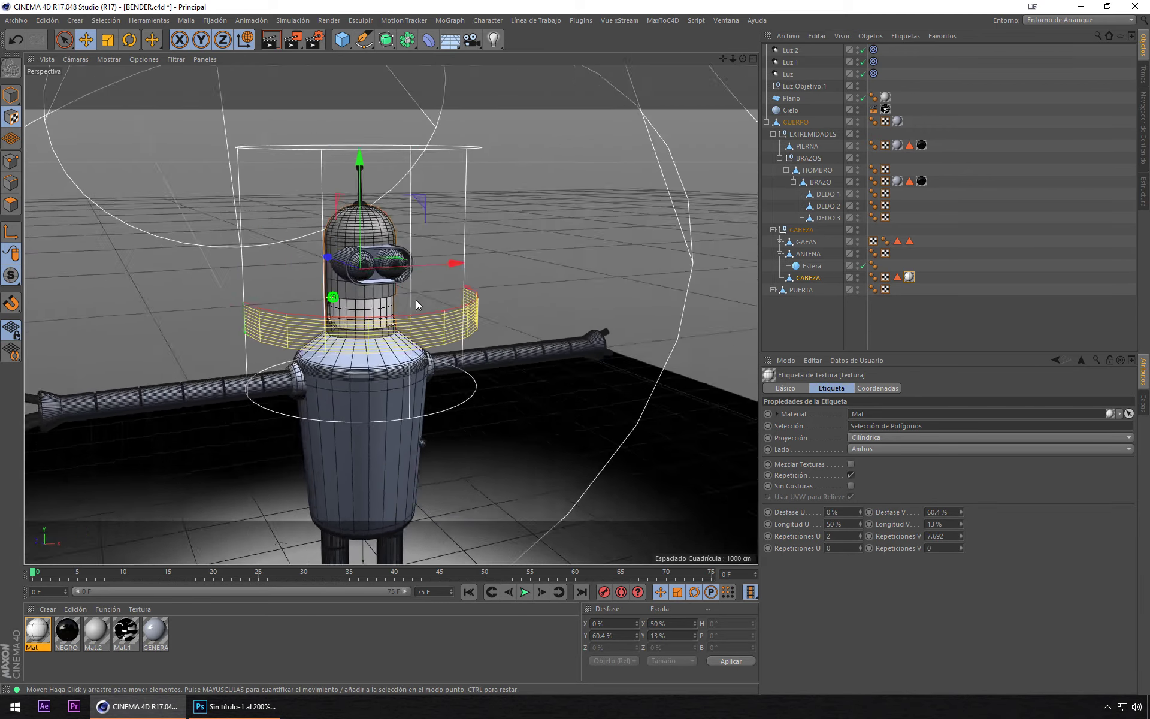
{"action": "mouse_move", "coordinate": [416, 299]}
{"action": "left_mouse_down", "text": "alt"}
{"action": "mouse_move", "coordinate": [549, 303]}
{"action": "mouse_move", "coordinate": [422, 304]}
{"action": "mouse_move", "coordinate": [527, 302]}
{"action": "mouse_move", "coordinate": [284, 354]}
{"action": "left_mouse_up", "text": "alt"}
{"action": "scroll", "coordinate": [395, 307], "scroll_direction": "up", "scroll_amount": 3}
{"action": "scroll", "coordinate": [389, 312], "scroll_direction": "up", "scroll_amount": 2}
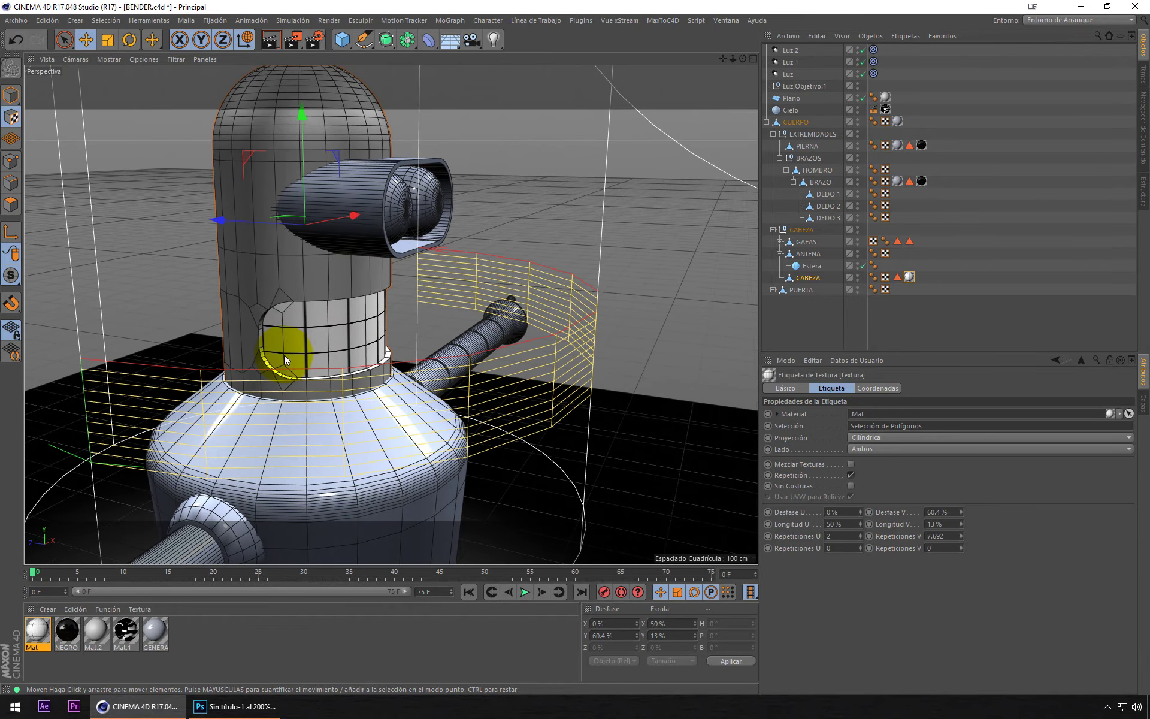
{"action": "left_click", "coordinate": [869, 525]}
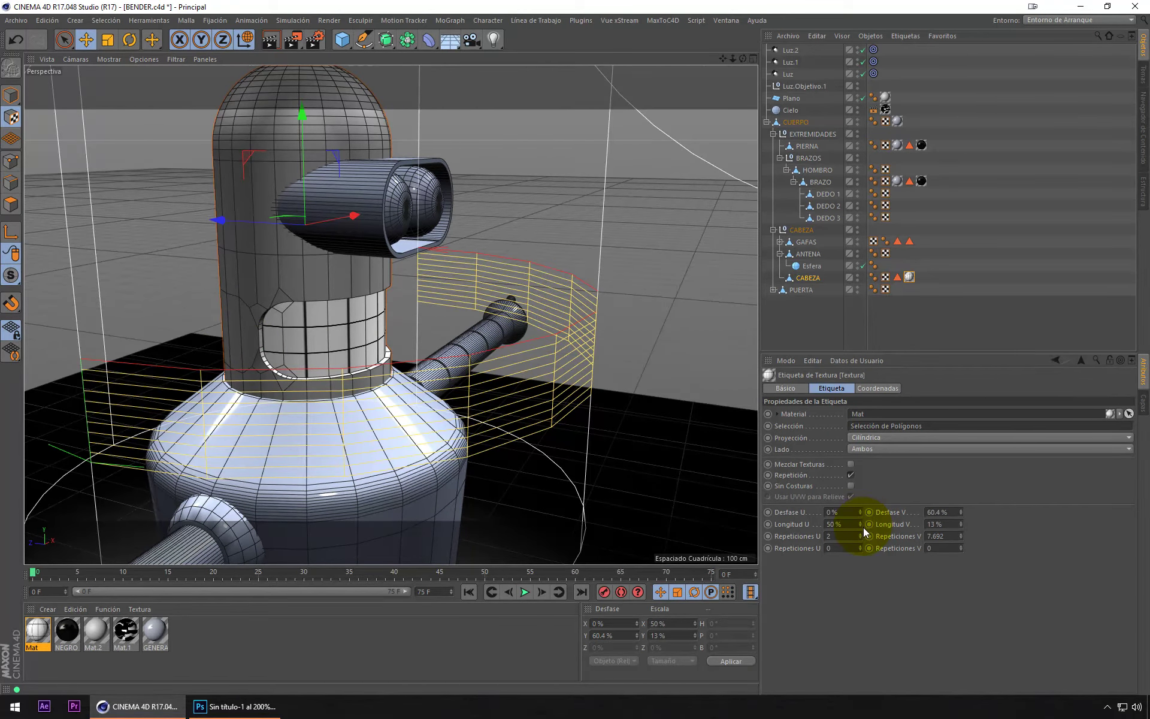
{"action": "left_click_drag", "start_coordinate": [862, 525], "coordinate": [851, 533]}
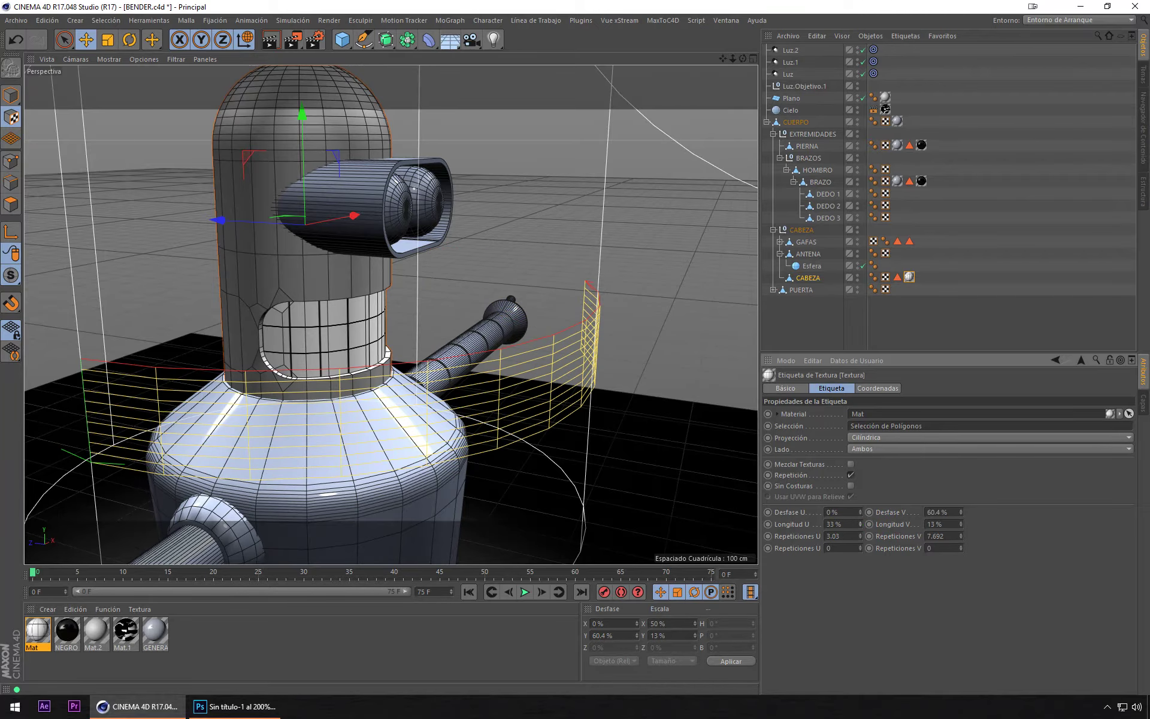
{"action": "left_click_drag", "start_coordinate": [584, 364], "coordinate": [534, 411], "text": "alt"}
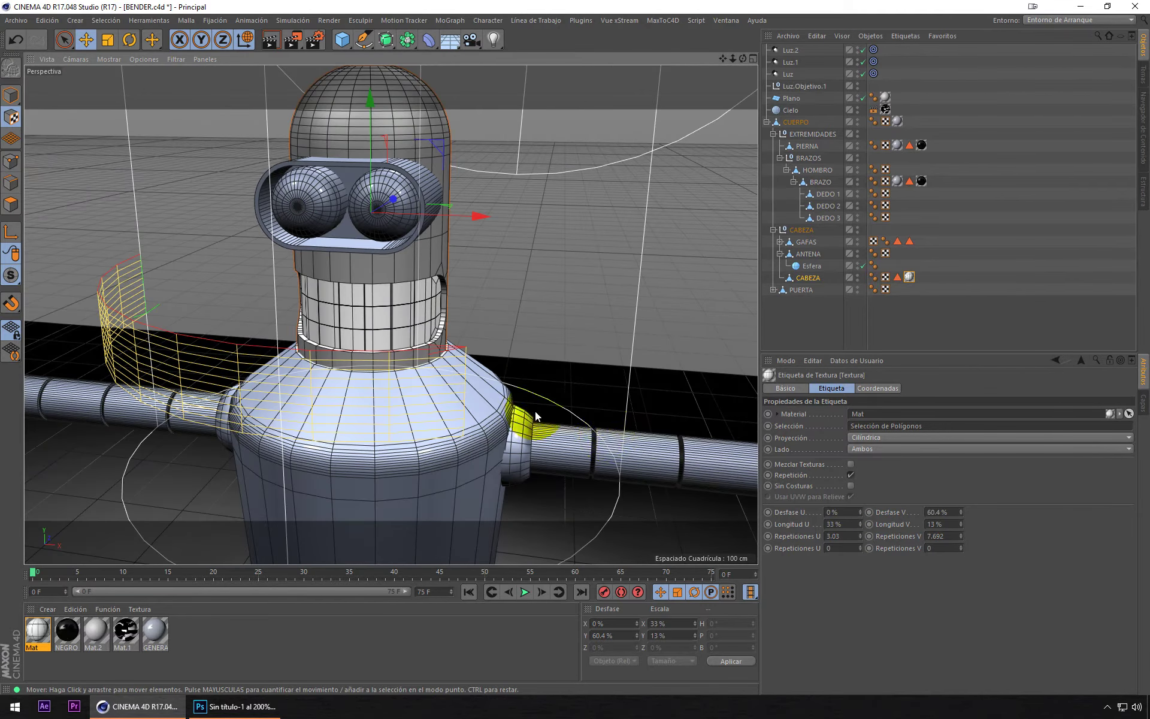
{"action": "left_click", "coordinate": [851, 475]}
Step: Rotate the head's texture projection about -25° and widen U length to 43%
{"action": "left_click", "coordinate": [316, 355]}
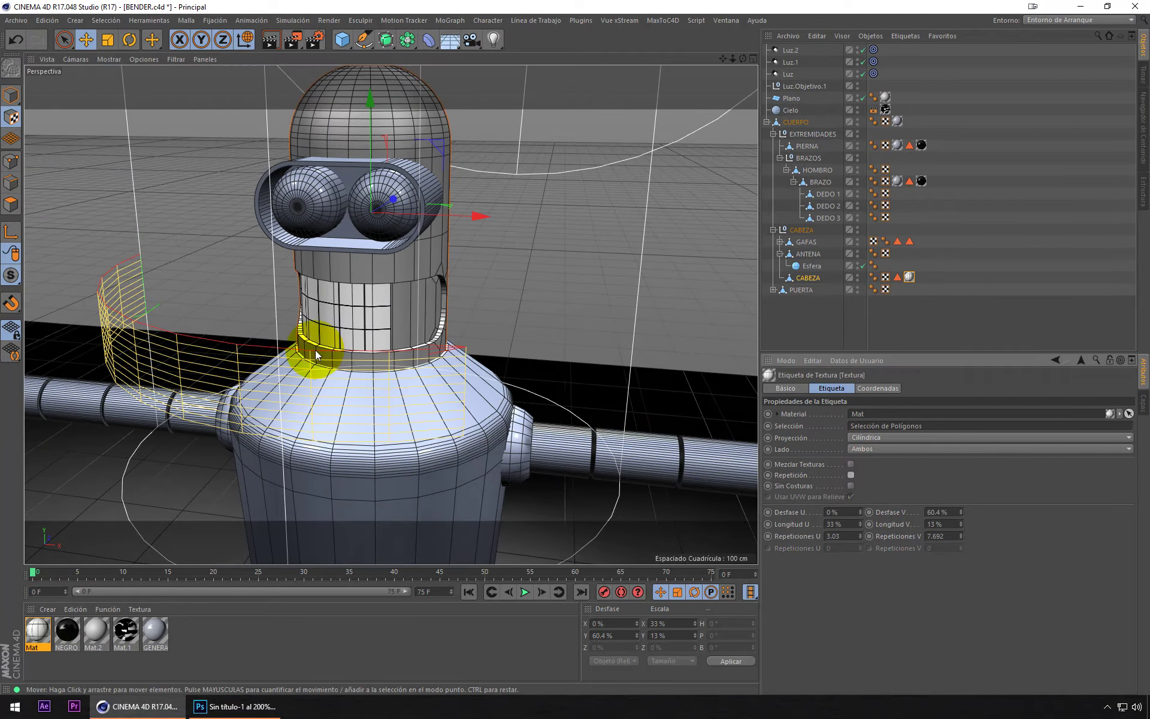
{"action": "key", "text": "r"}
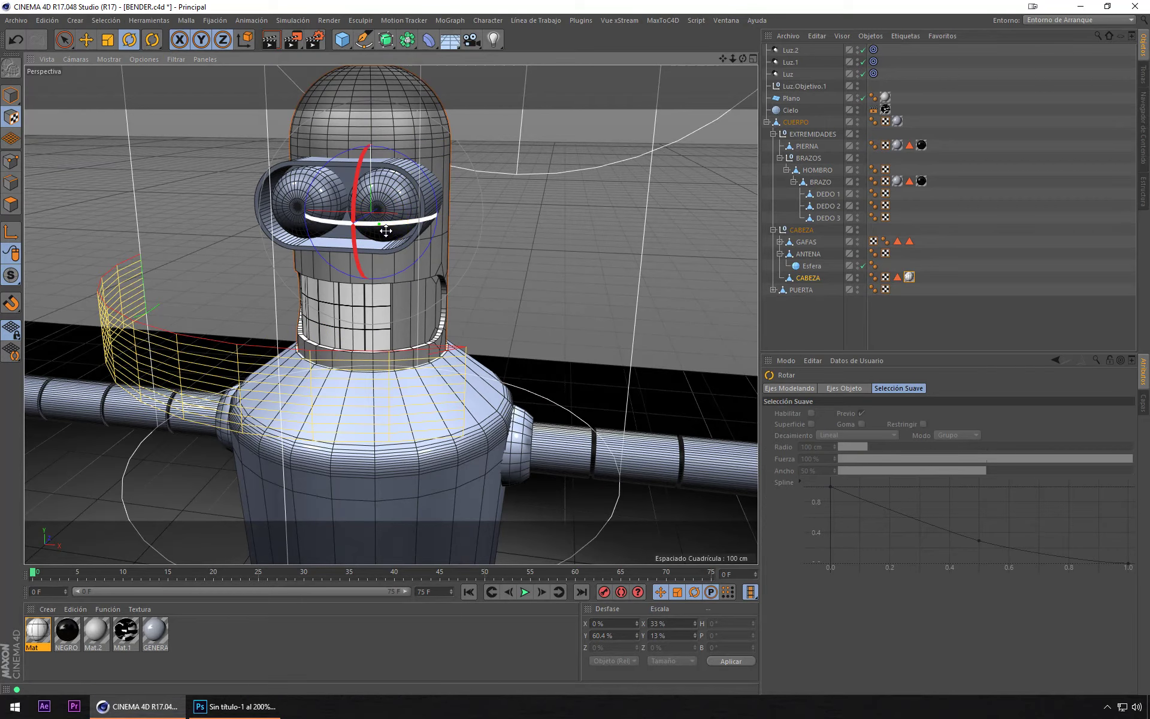
{"action": "left_click_drag", "start_coordinate": [389, 227], "coordinate": [438, 234]}
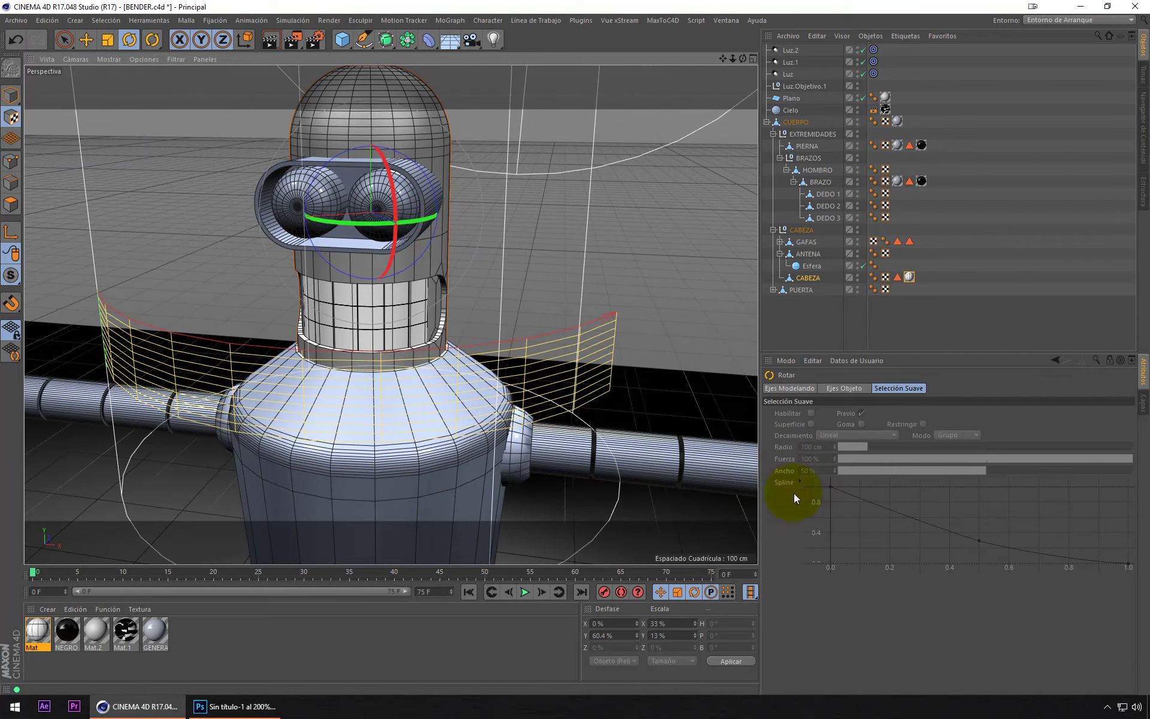
{"action": "left_click", "coordinate": [909, 277]}
{"action": "mouse_move", "coordinate": [652, 375]}
{"action": "left_mouse_down", "text": "alt"}
{"action": "mouse_move", "coordinate": [451, 315]}
{"action": "mouse_move", "coordinate": [459, 326]}
{"action": "left_mouse_up", "text": "alt"}
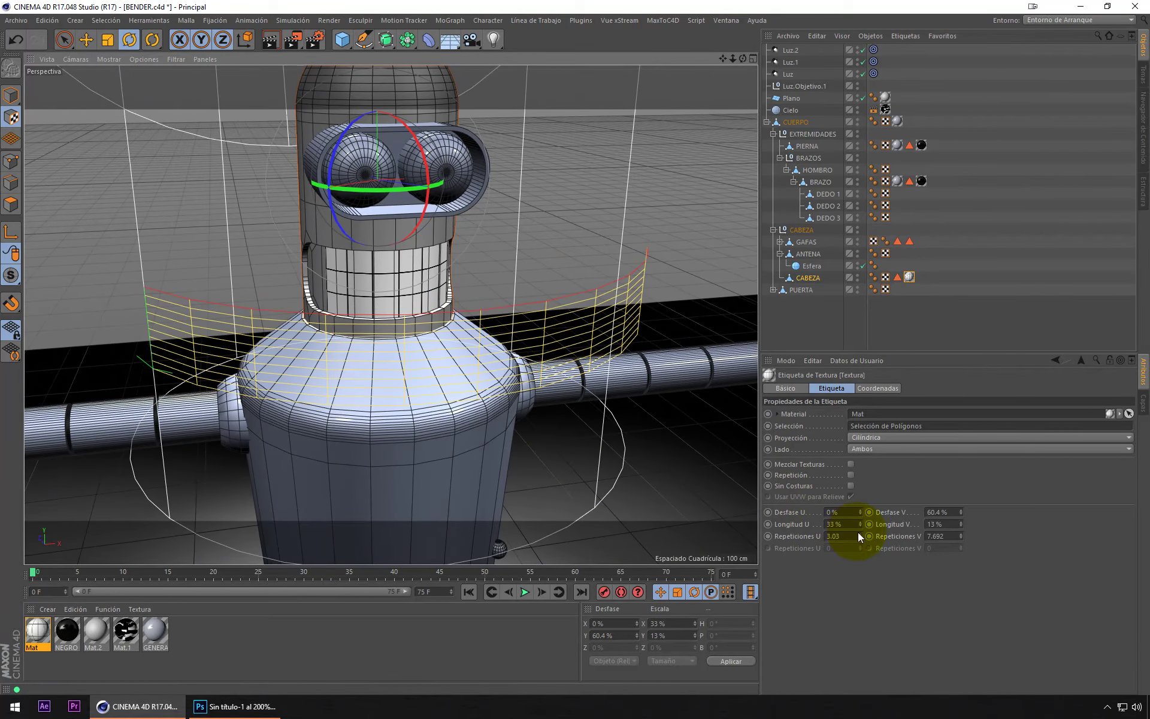
{"action": "left_click_drag", "start_coordinate": [861, 523], "coordinate": [860, 522]}
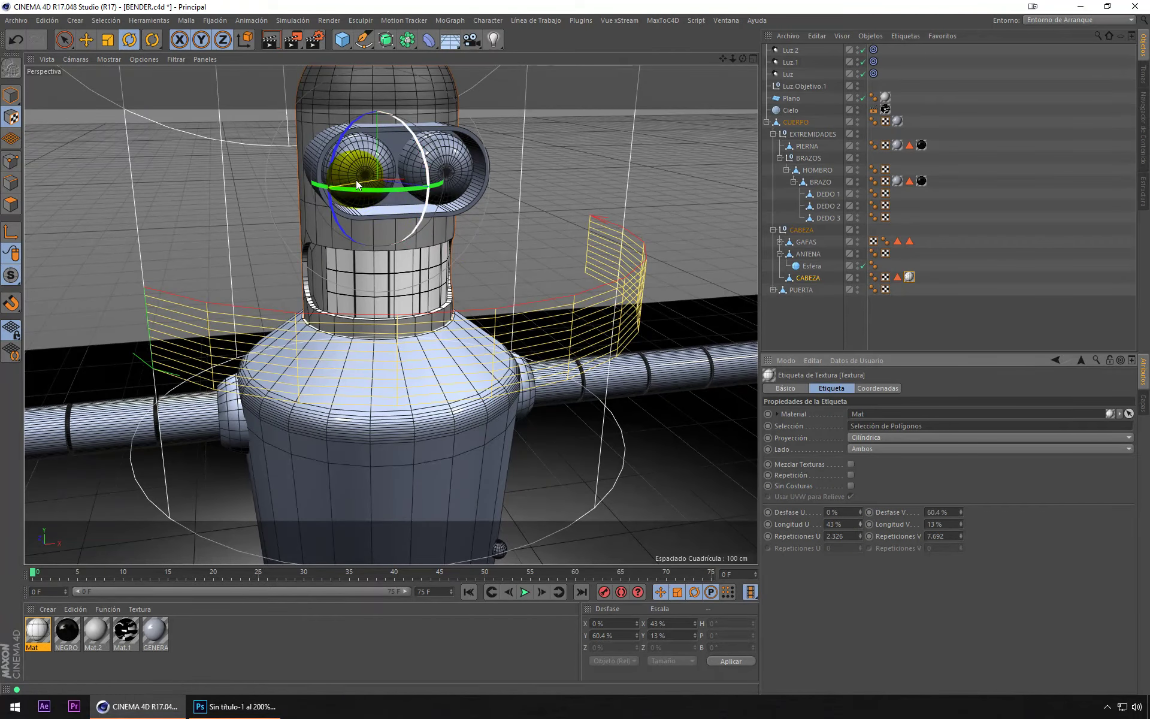
{"action": "left_click_drag", "start_coordinate": [359, 189], "coordinate": [340, 205]}
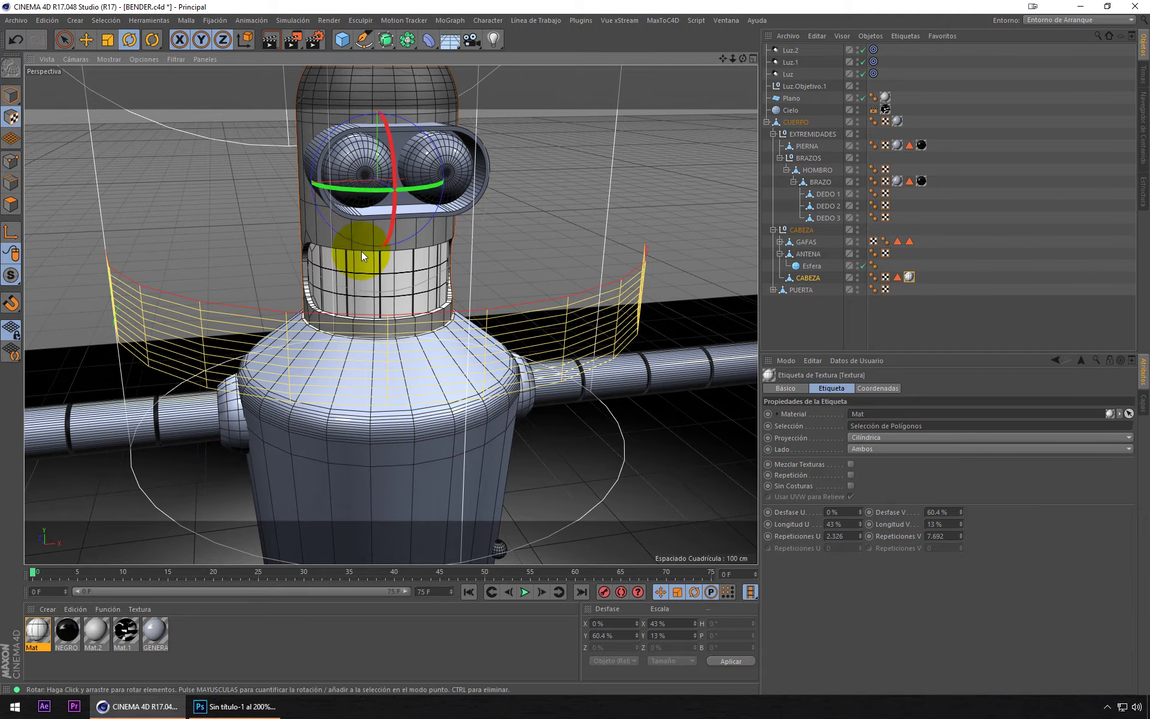
{"action": "mouse_move", "coordinate": [361, 250]}
{"action": "left_mouse_down", "text": "alt"}
{"action": "mouse_move", "coordinate": [487, 260]}
{"action": "mouse_move", "coordinate": [321, 182]}
{"action": "mouse_move", "coordinate": [326, 198]}
{"action": "left_mouse_up", "text": "alt"}
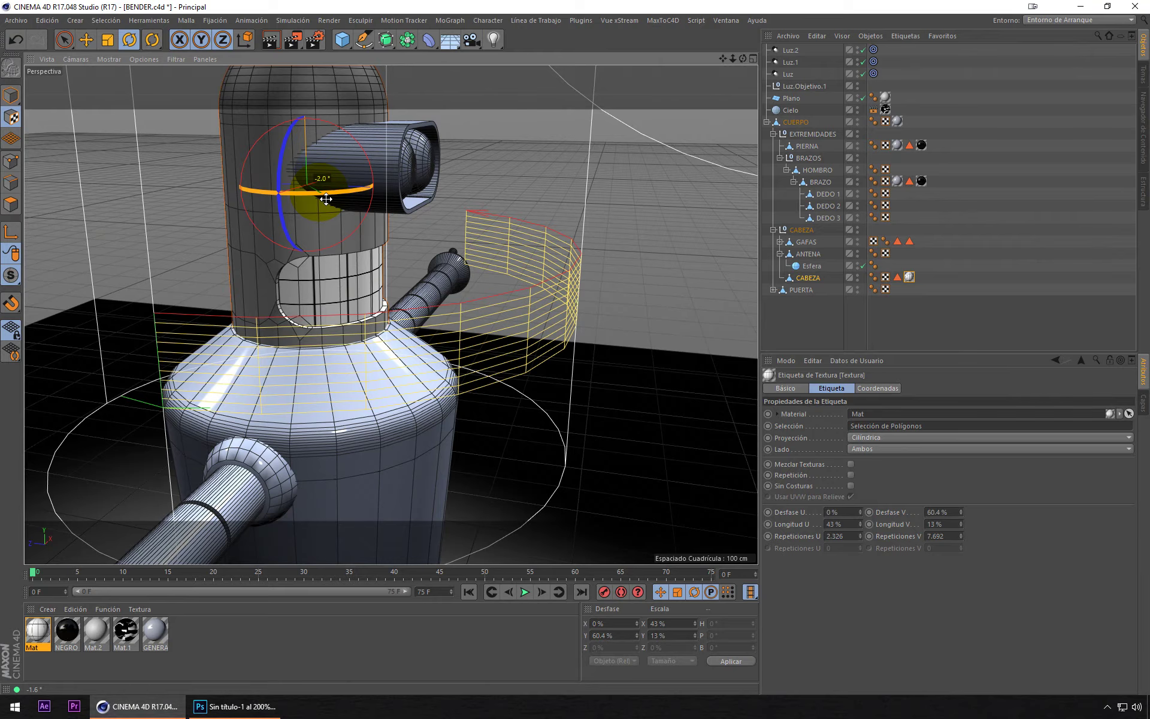
Step: Set the head texture's U length to 50% and apply the GENERAL ROBOT material to the model
{"action": "mouse_move", "coordinate": [395, 262]}
{"action": "left_mouse_down", "text": "alt"}
{"action": "mouse_move", "coordinate": [345, 280]}
{"action": "mouse_move", "coordinate": [244, 249]}
{"action": "mouse_move", "coordinate": [519, 389]}
{"action": "mouse_move", "coordinate": [471, 386]}
{"action": "mouse_move", "coordinate": [238, 269]}
{"action": "mouse_move", "coordinate": [526, 347]}
{"action": "mouse_move", "coordinate": [631, 357]}
{"action": "left_mouse_up", "text": "alt"}
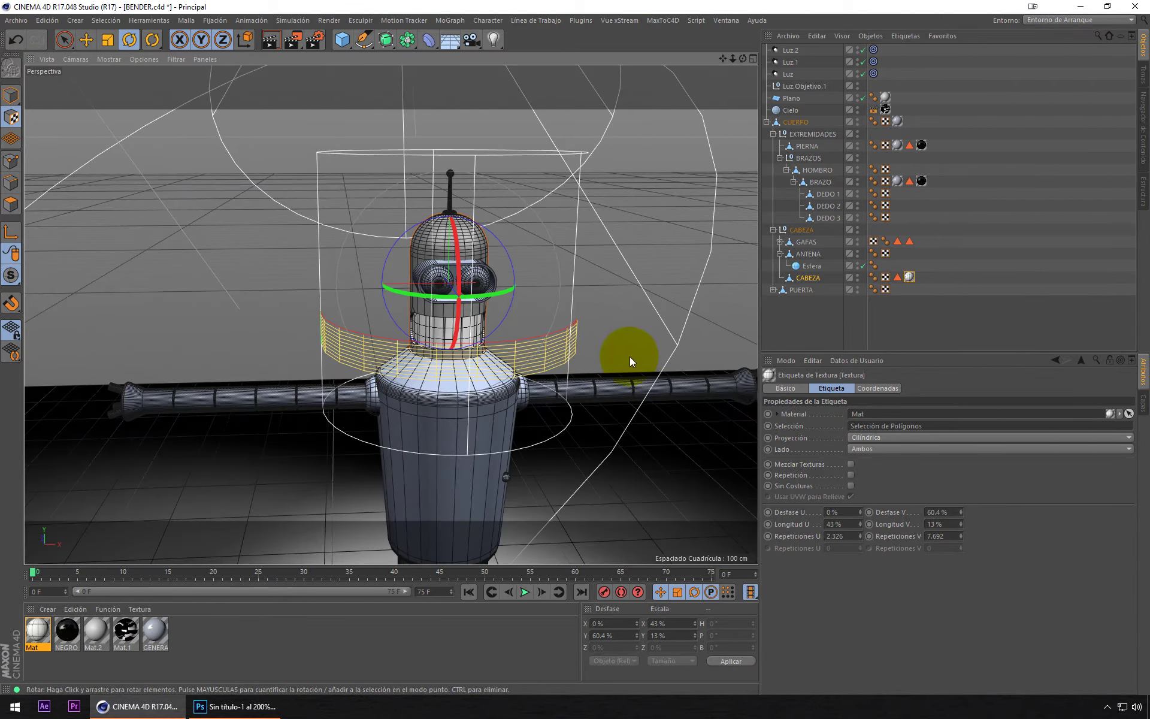
{"action": "mouse_move", "coordinate": [491, 327]}
{"action": "left_mouse_down", "text": "alt"}
{"action": "mouse_move", "coordinate": [419, 322]}
{"action": "mouse_move", "coordinate": [431, 315]}
{"action": "mouse_move", "coordinate": [479, 344]}
{"action": "left_mouse_up", "text": "alt"}
{"action": "scroll", "coordinate": [426, 310], "scroll_direction": "down", "scroll_amount": 3}
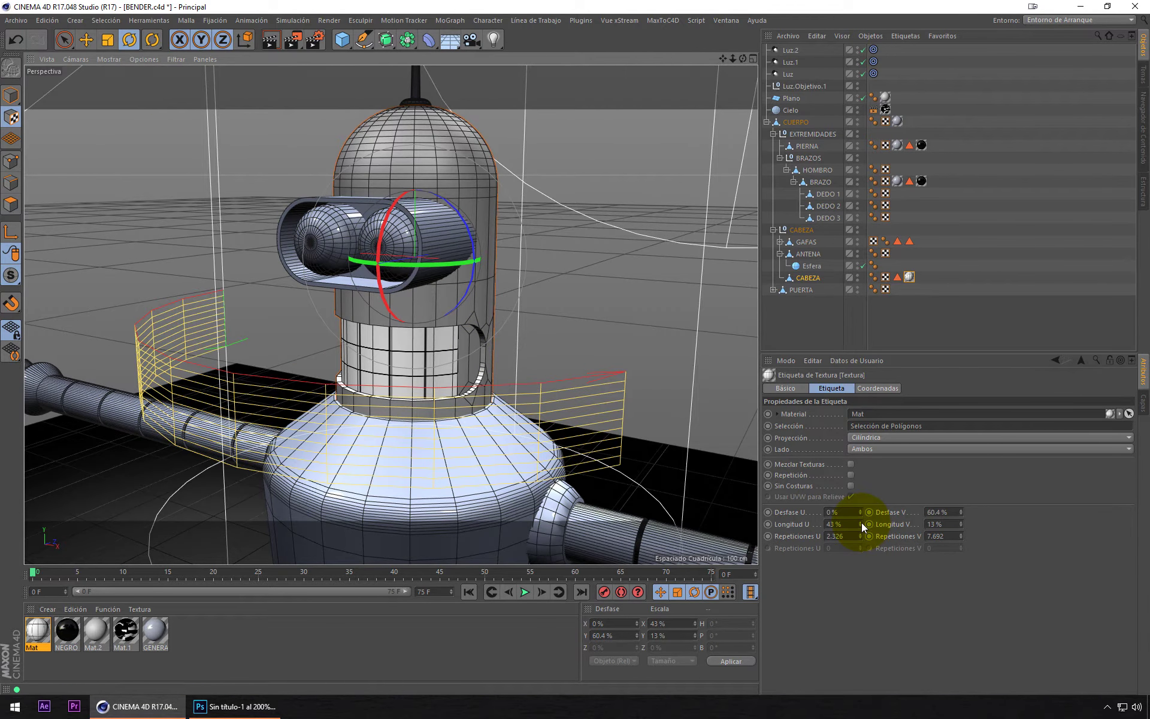
{"action": "left_click_drag", "start_coordinate": [862, 523], "coordinate": [861, 522]}
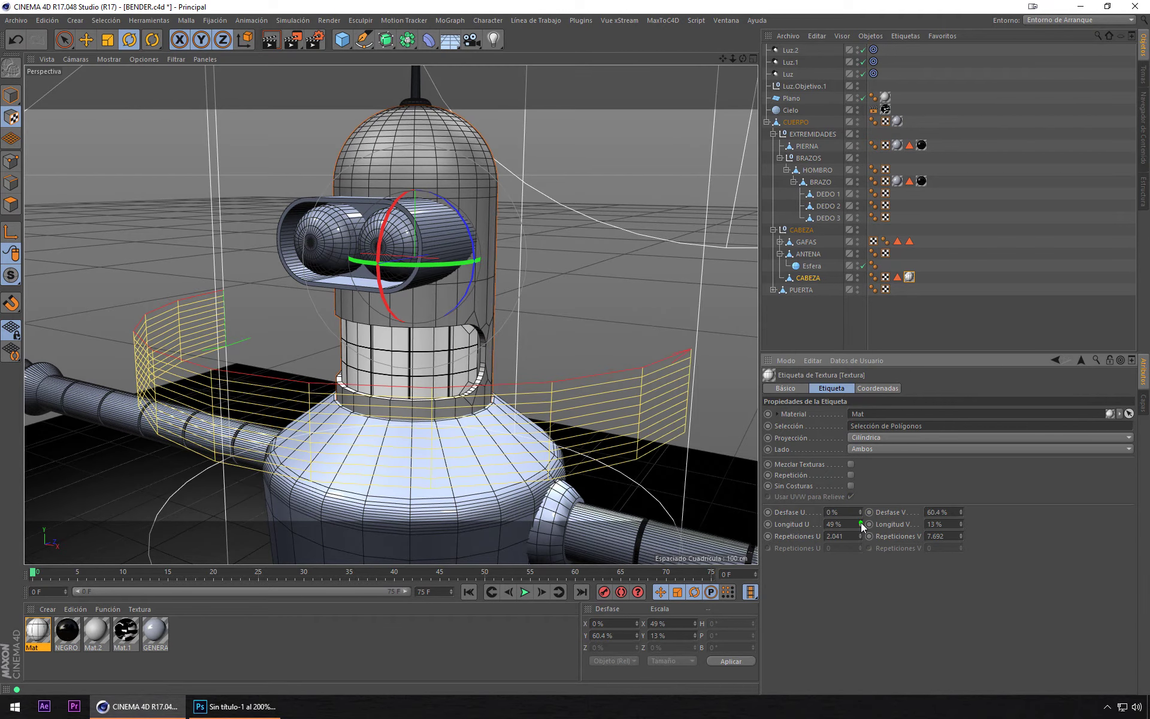
{"action": "mouse_move", "coordinate": [419, 333]}
{"action": "left_mouse_down", "text": "alt"}
{"action": "mouse_move", "coordinate": [584, 320]}
{"action": "mouse_move", "coordinate": [374, 321]}
{"action": "mouse_move", "coordinate": [434, 318]}
{"action": "mouse_move", "coordinate": [509, 291]}
{"action": "mouse_move", "coordinate": [525, 251]}
{"action": "mouse_move", "coordinate": [597, 304]}
{"action": "mouse_move", "coordinate": [597, 322]}
{"action": "mouse_move", "coordinate": [438, 323]}
{"action": "mouse_move", "coordinate": [604, 321]}
{"action": "mouse_move", "coordinate": [534, 315]}
{"action": "left_mouse_up", "text": "alt"}
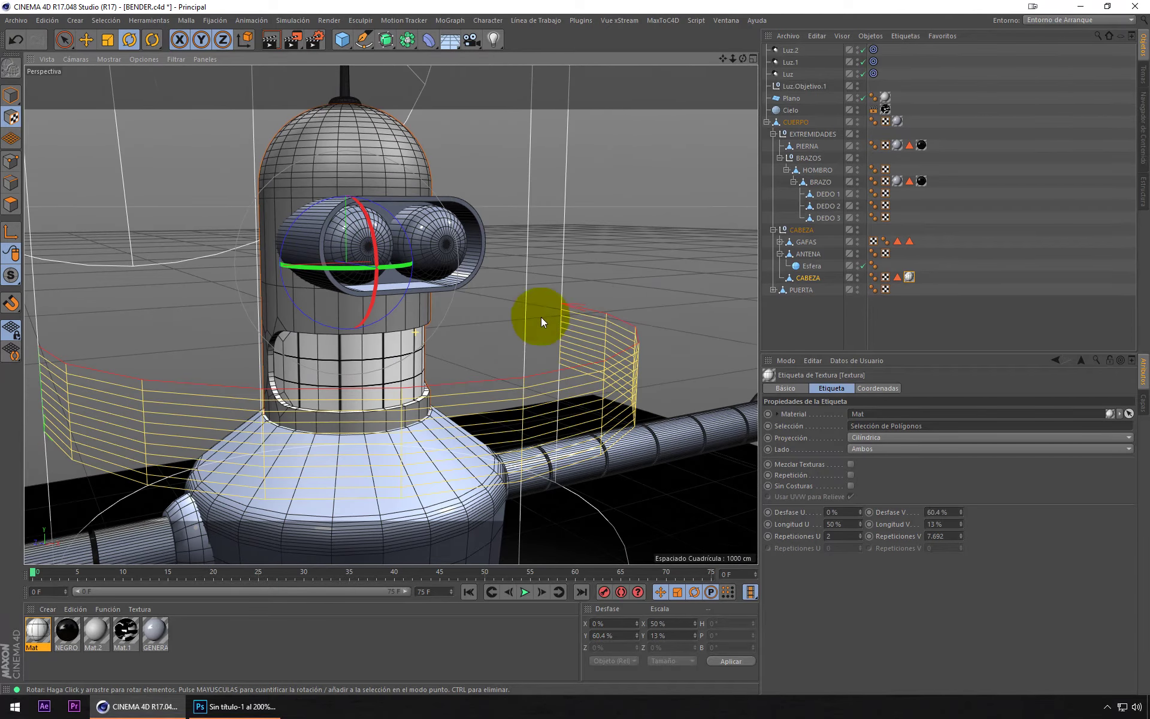
{"action": "left_click", "coordinate": [909, 277]}
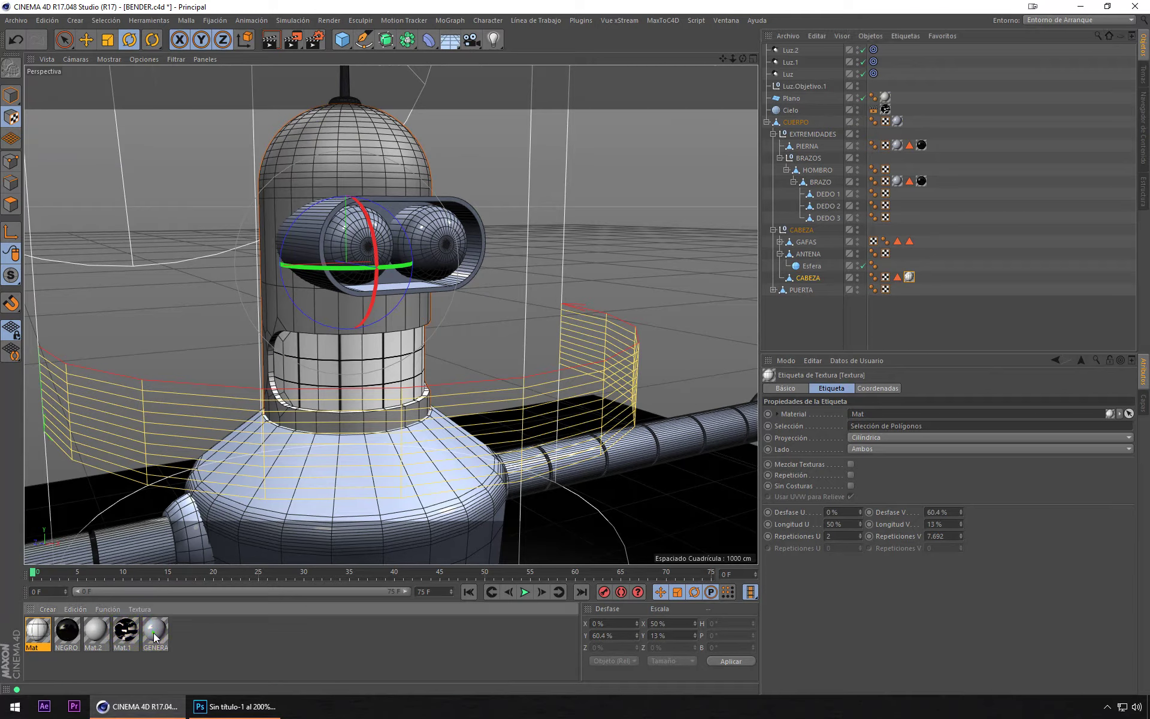
{"action": "mouse_move", "coordinate": [153, 632]}
{"action": "left_mouse_down"}
{"action": "mouse_move", "coordinate": [822, 290]}
{"action": "mouse_move", "coordinate": [914, 277]}
{"action": "mouse_move", "coordinate": [892, 277]}
{"action": "left_mouse_up"}
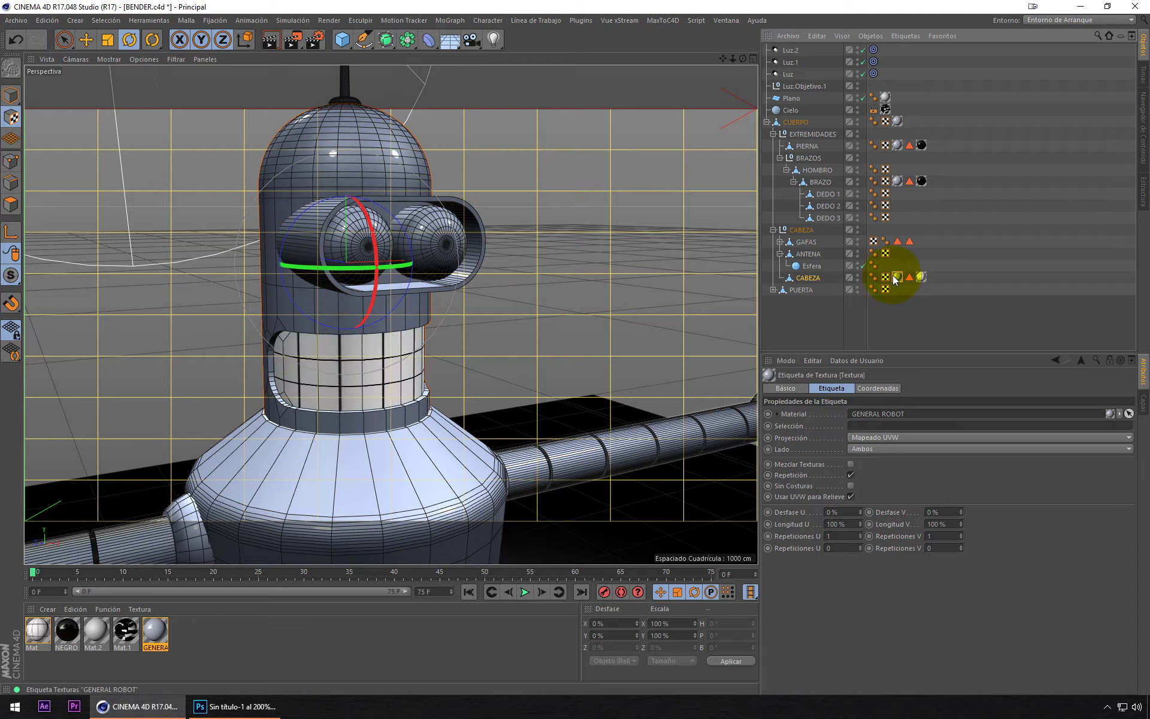
Step: Return to Model mode, orbit to a frontal view and test-render Bender
{"action": "left_click", "coordinate": [11, 105]}
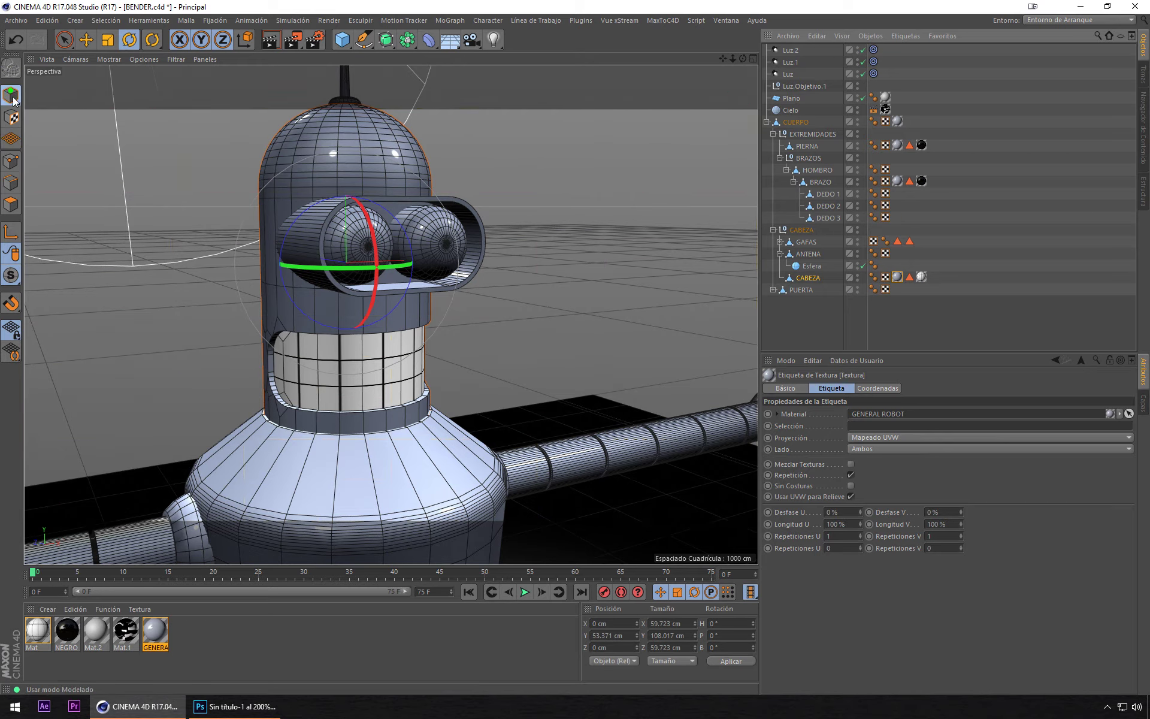
{"action": "left_click", "coordinate": [157, 232]}
{"action": "left_click_drag", "start_coordinate": [157, 232], "coordinate": [229, 236], "text": "alt"}
{"action": "mouse_move", "coordinate": [390, 376]}
{"action": "left_mouse_down", "text": "alt"}
{"action": "mouse_move", "coordinate": [244, 367]}
{"action": "mouse_move", "coordinate": [429, 329]}
{"action": "mouse_move", "coordinate": [361, 310]}
{"action": "mouse_move", "coordinate": [385, 323]}
{"action": "mouse_move", "coordinate": [340, 353]}
{"action": "mouse_move", "coordinate": [401, 354]}
{"action": "mouse_move", "coordinate": [355, 369]}
{"action": "mouse_move", "coordinate": [415, 360]}
{"action": "mouse_move", "coordinate": [380, 322]}
{"action": "mouse_move", "coordinate": [466, 325]}
{"action": "left_mouse_up", "text": "alt"}
{"action": "left_click", "coordinate": [311, 6]}
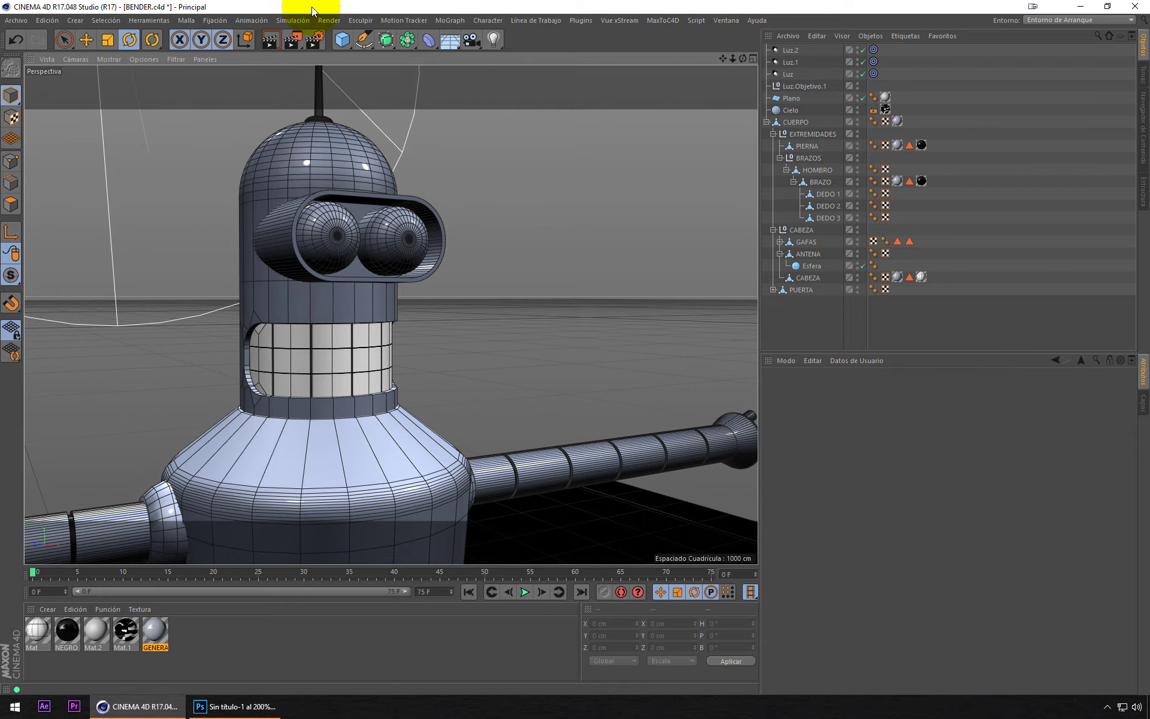
{"action": "left_click", "coordinate": [271, 40]}
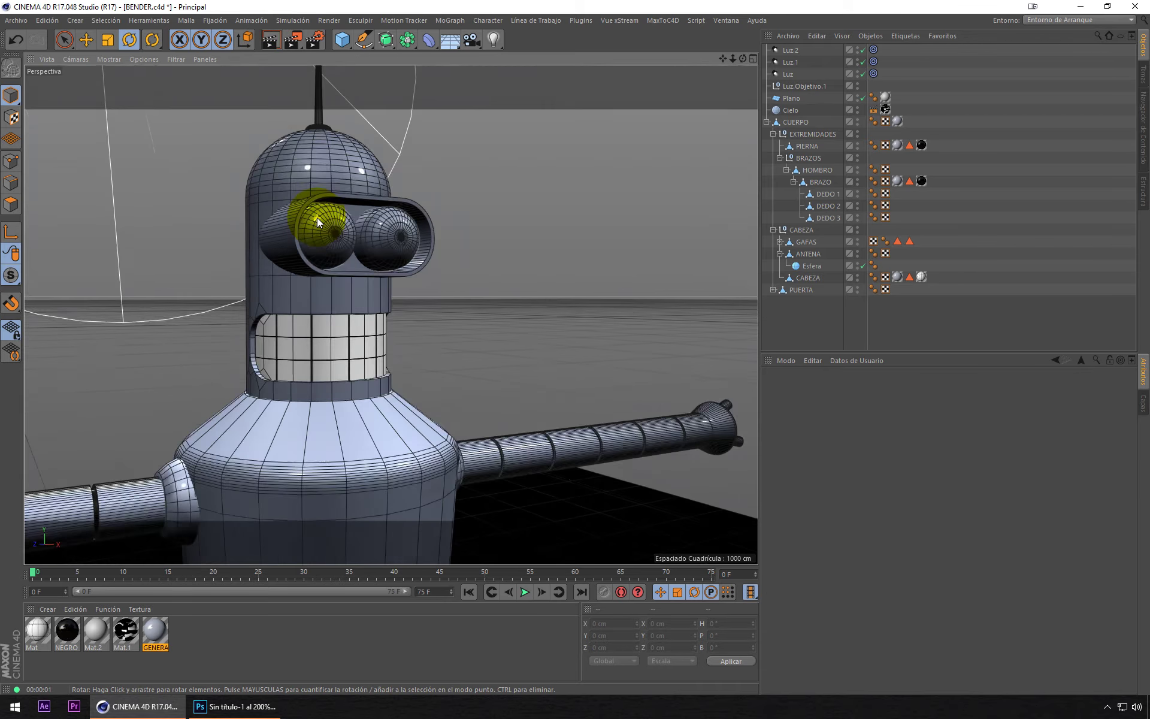
Step: Test-render a wider three-quarter view of Bender, then switch over to Photoshop
{"action": "mouse_move", "coordinate": [318, 217]}
{"action": "left_mouse_down", "text": "alt"}
{"action": "mouse_move", "coordinate": [363, 288]}
{"action": "mouse_move", "coordinate": [342, 252]}
{"action": "left_mouse_up", "text": "alt"}
{"action": "left_click", "coordinate": [298, 32]}
{"action": "left_click", "coordinate": [272, 45]}
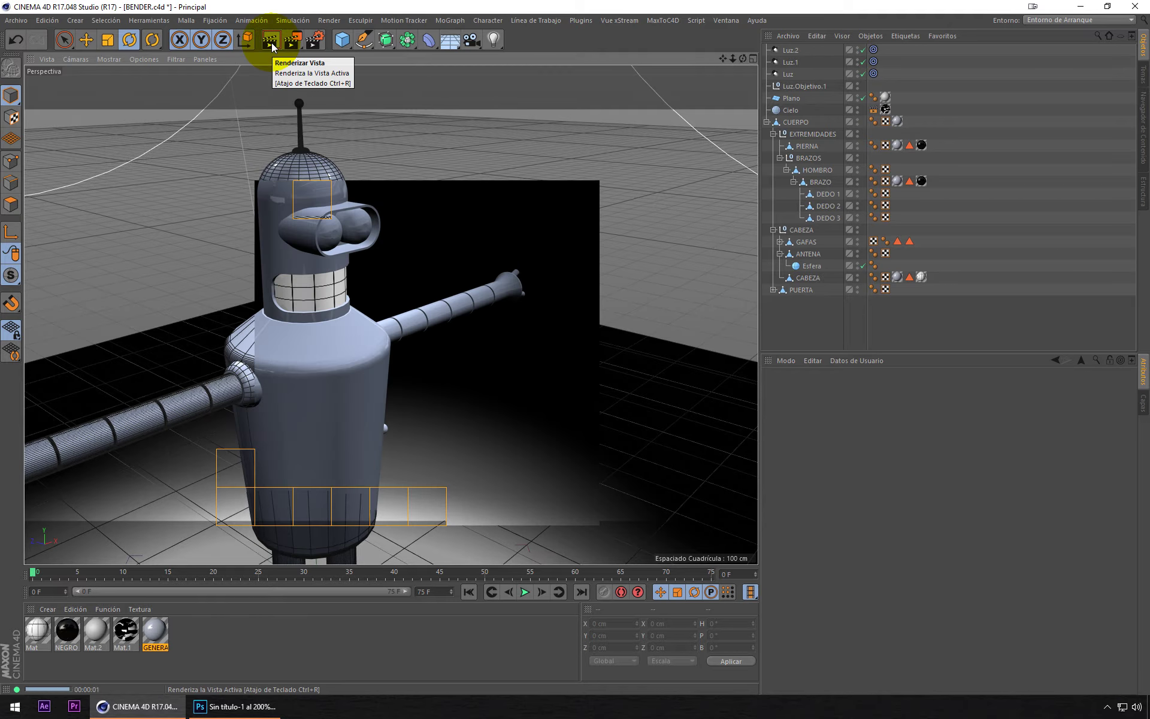
{"action": "left_click", "coordinate": [332, 254]}
{"action": "mouse_move", "coordinate": [332, 254]}
{"action": "left_mouse_down", "text": "alt"}
{"action": "mouse_move", "coordinate": [340, 257]}
{"action": "mouse_move", "coordinate": [249, 256]}
{"action": "mouse_move", "coordinate": [471, 198]}
{"action": "left_mouse_up", "text": "alt"}
{"action": "left_click_drag", "start_coordinate": [422, 232], "coordinate": [384, 231], "text": "alt"}
{"action": "scroll", "coordinate": [384, 231], "scroll_direction": "up", "scroll_amount": 3}
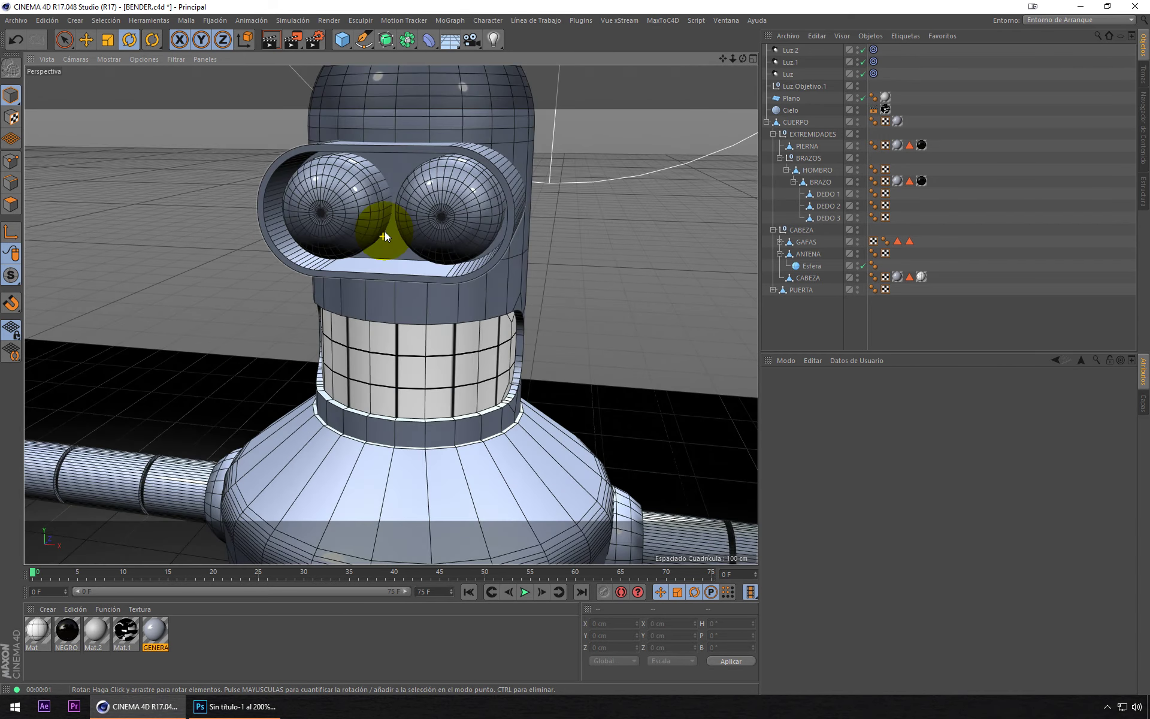
{"action": "scroll", "coordinate": [435, 203], "scroll_direction": "up", "scroll_amount": 2}
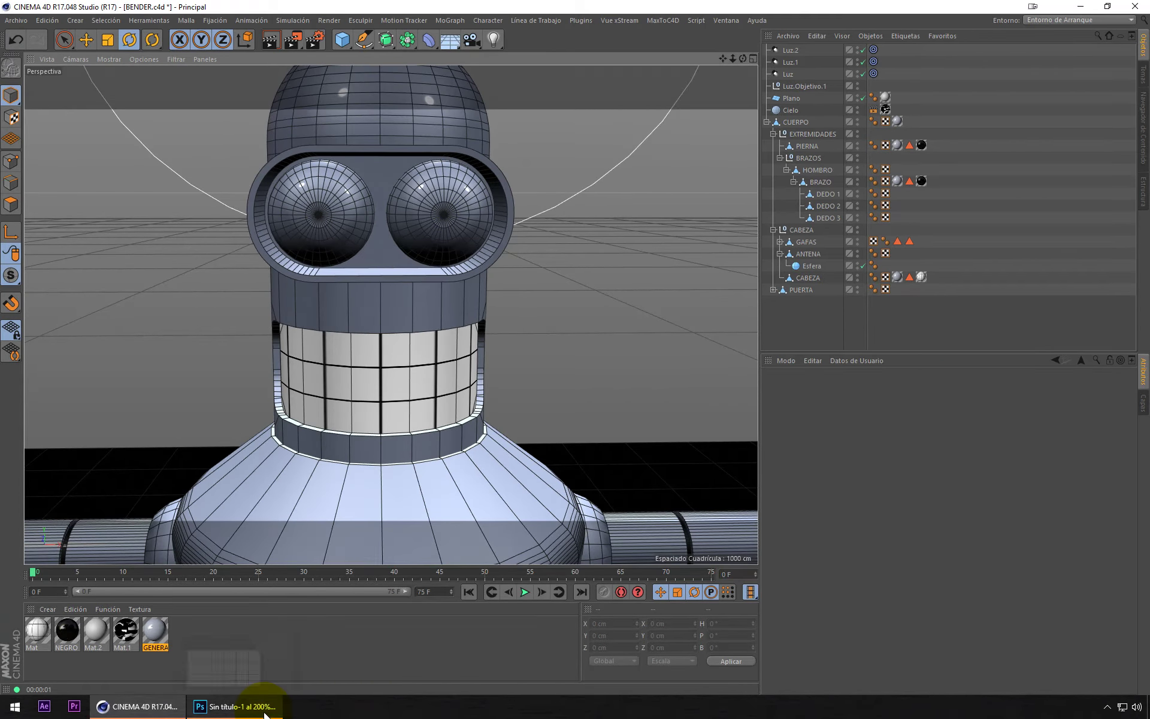
{"action": "left_click", "coordinate": [237, 706]}
Step: Create a new 500×500 px document
{"action": "left_click", "coordinate": [41, 8]}
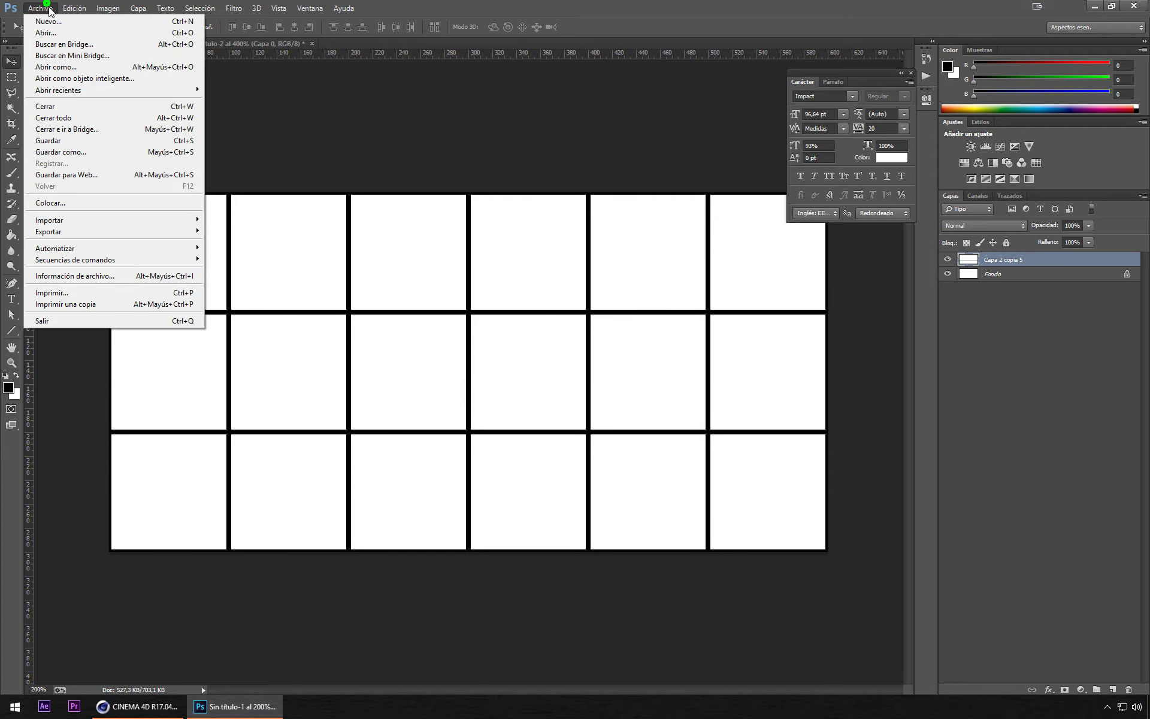
{"action": "left_click", "coordinate": [56, 21]}
{"action": "double_click", "coordinate": [485, 294]}
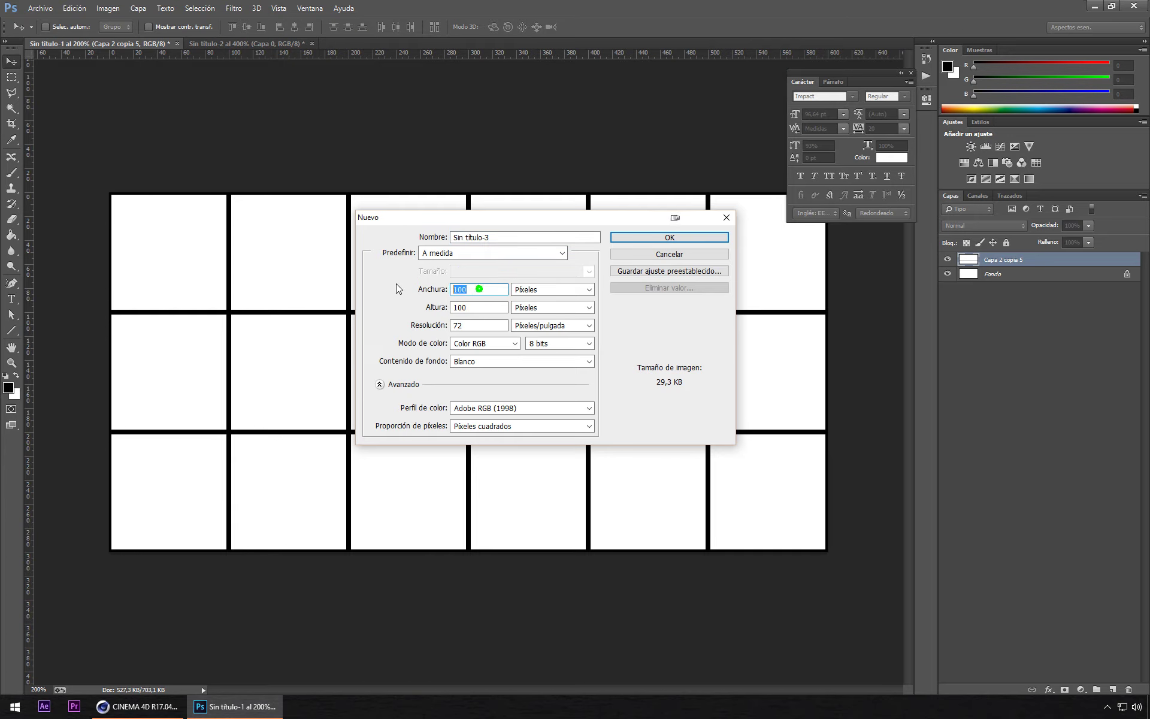
{"action": "type", "text": "500"}
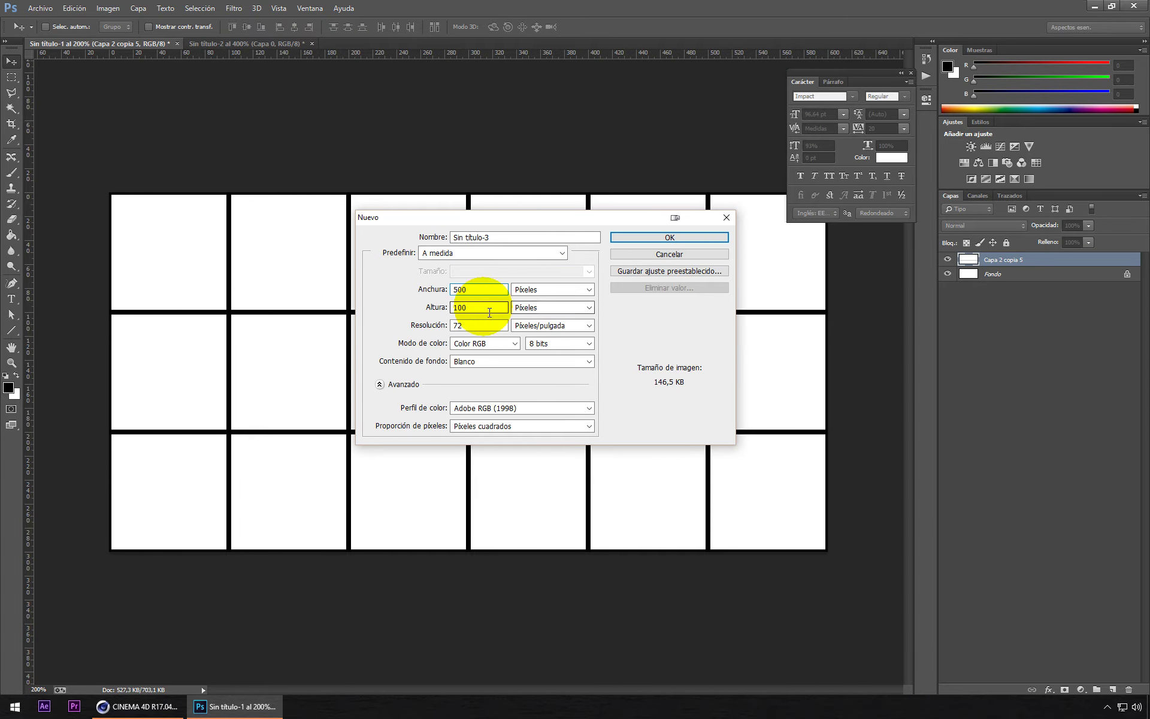
{"action": "double_click", "coordinate": [483, 307]}
{"action": "type", "text": "500"}
{"action": "left_click", "coordinate": [664, 238]}
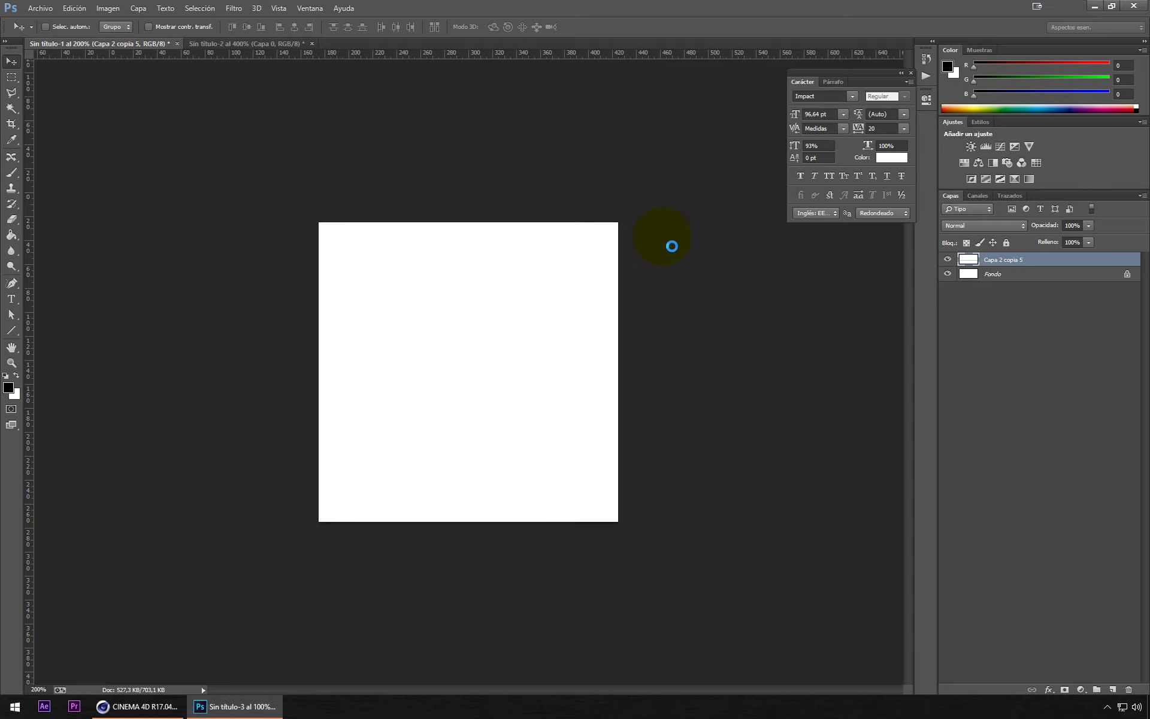
Step: Convert Fondo to Capa 0, duplicate it, and fill Capa 0 copia black with the Paint Bucket
{"action": "double_click", "coordinate": [994, 265]}
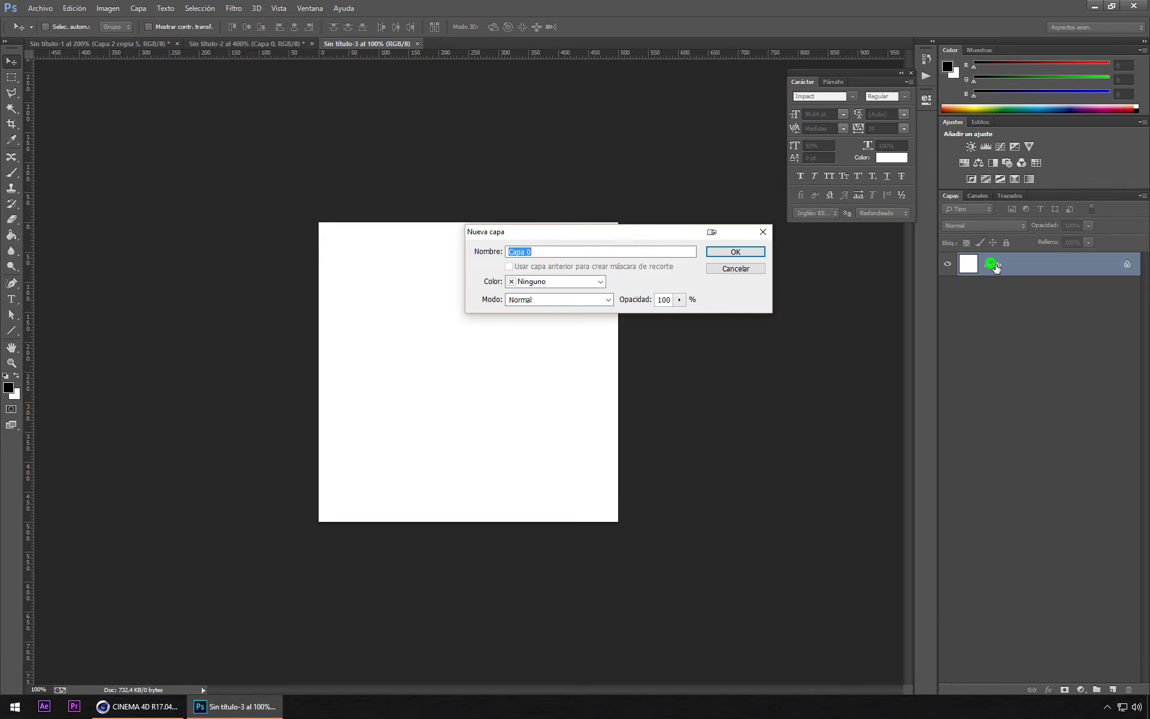
{"action": "left_click", "coordinate": [763, 255]}
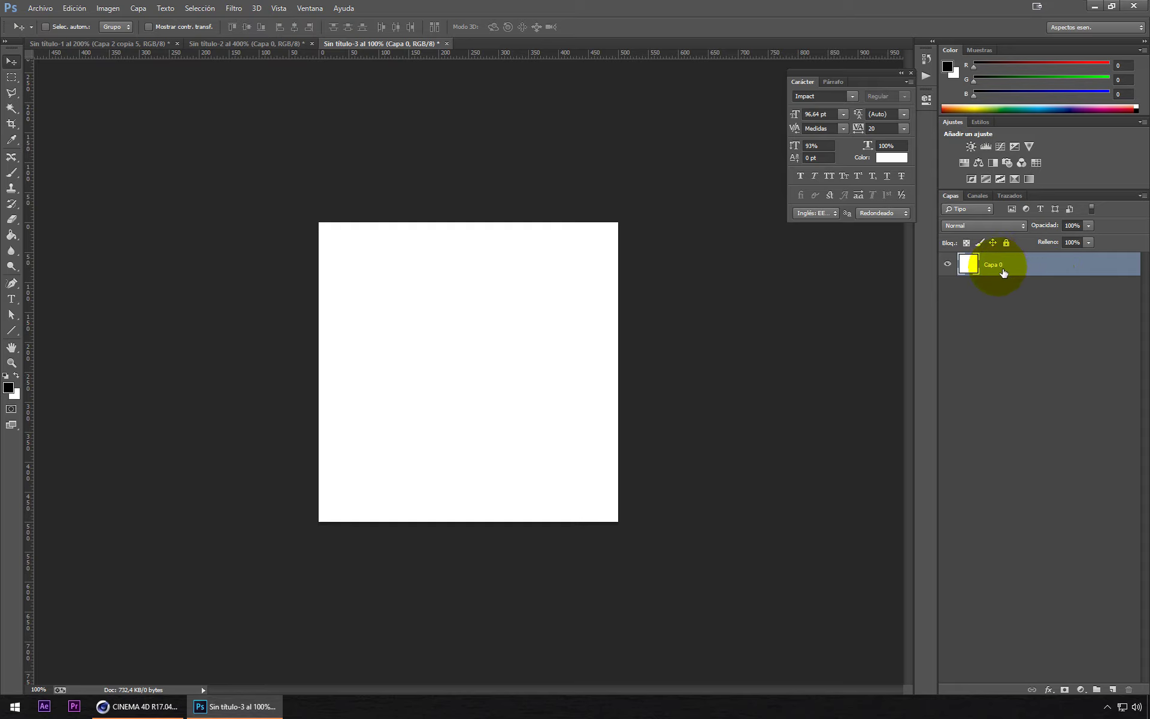
{"action": "left_click_drag", "start_coordinate": [1003, 272], "coordinate": [1115, 690]}
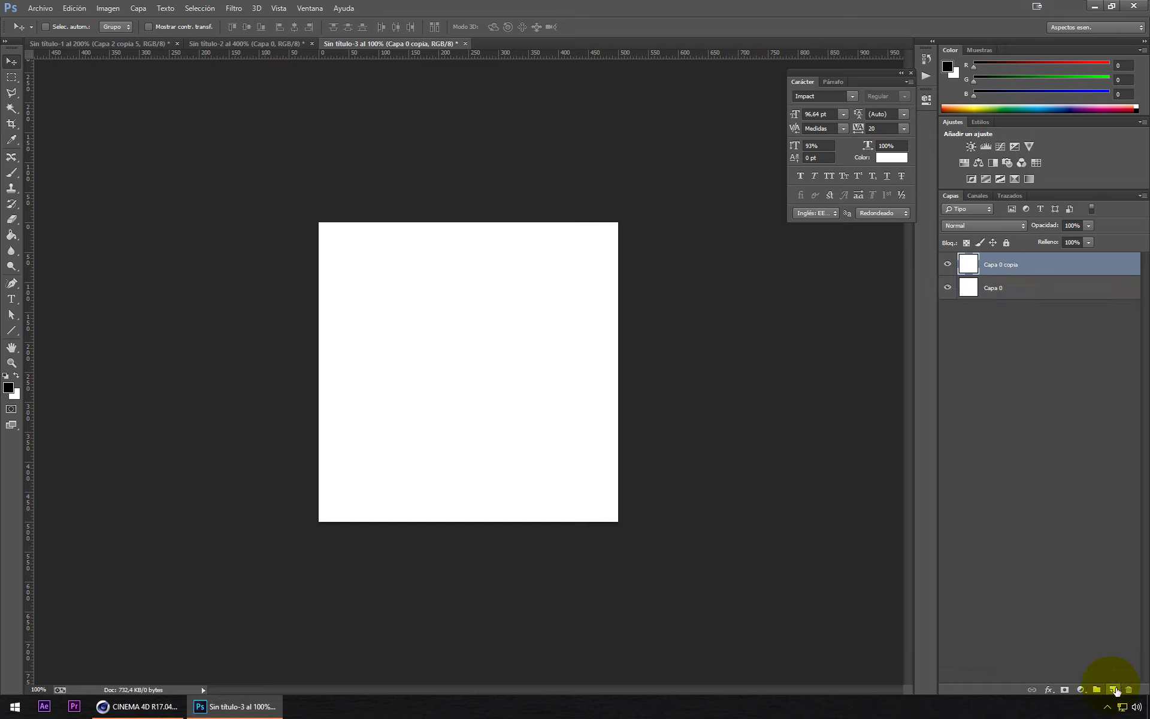
{"action": "left_click", "coordinate": [530, 386]}
{"action": "left_click", "coordinate": [12, 235]}
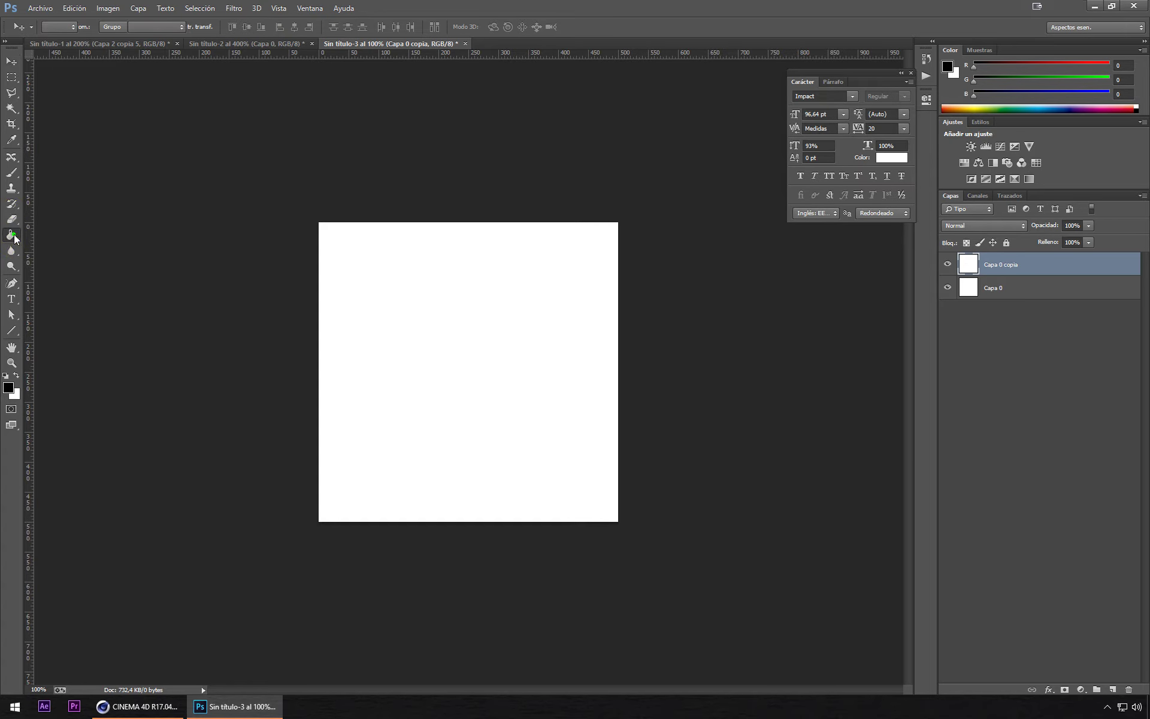
{"action": "right_click", "coordinate": [12, 235]}
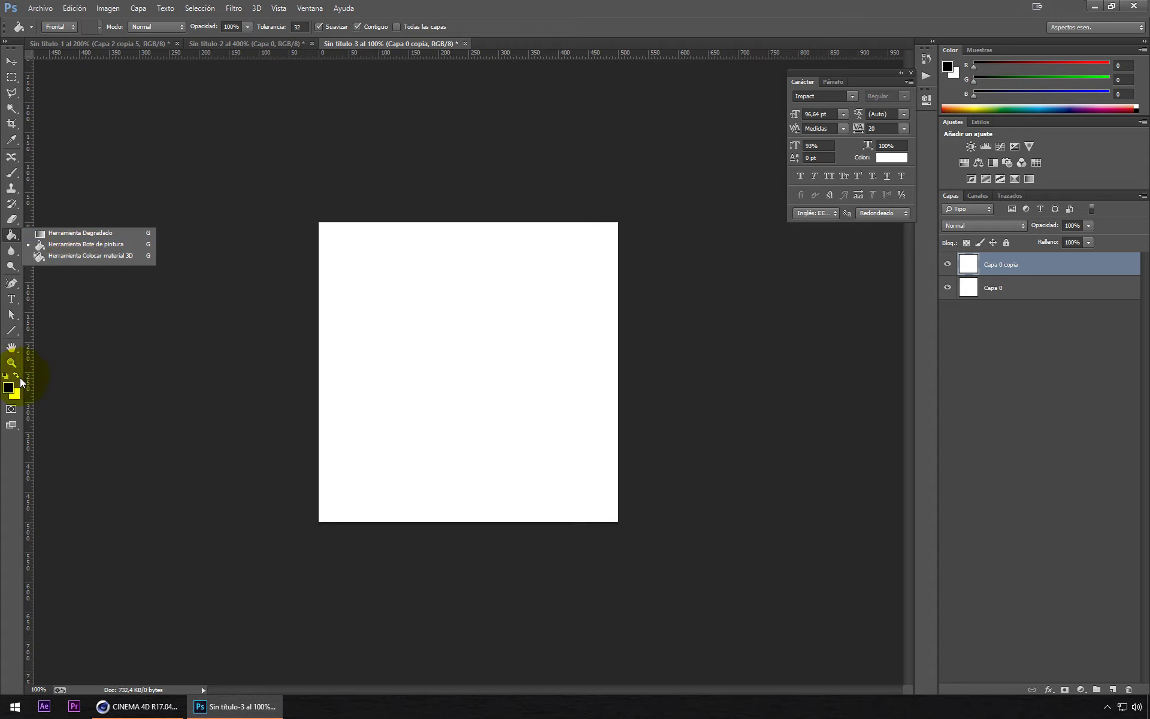
{"action": "left_click_drag", "start_coordinate": [75, 244], "coordinate": [12, 377]}
{"action": "left_click", "coordinate": [470, 295]}
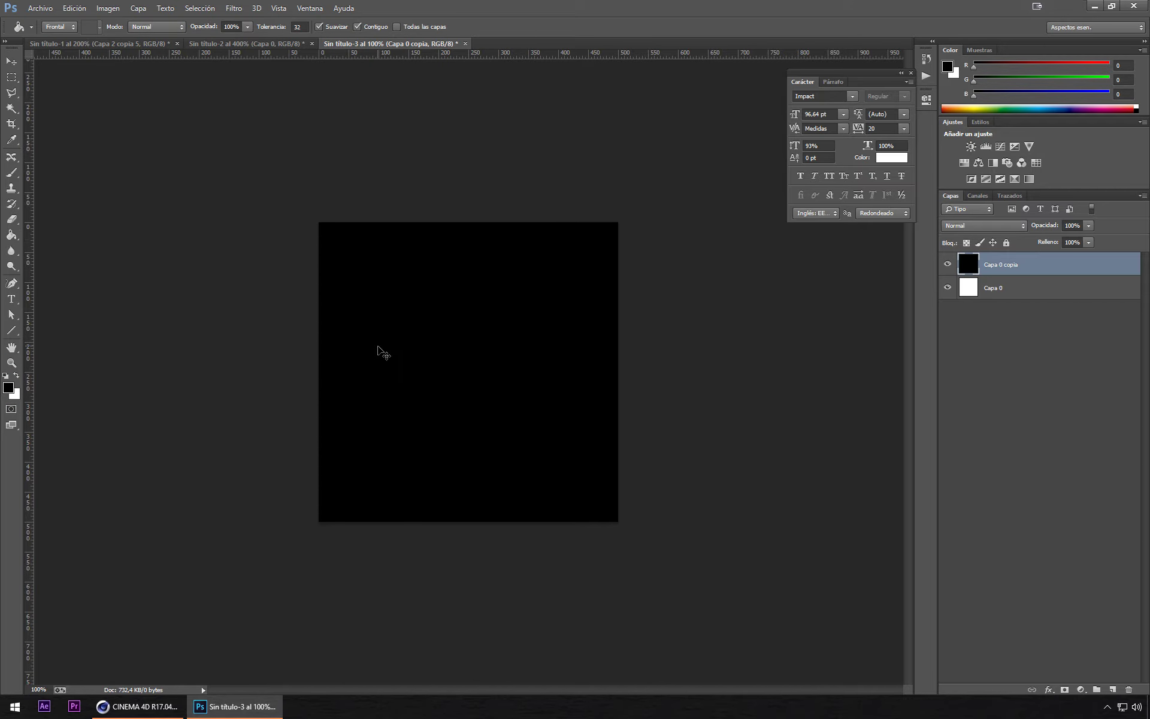
{"action": "key", "text": "ctrl+t"}
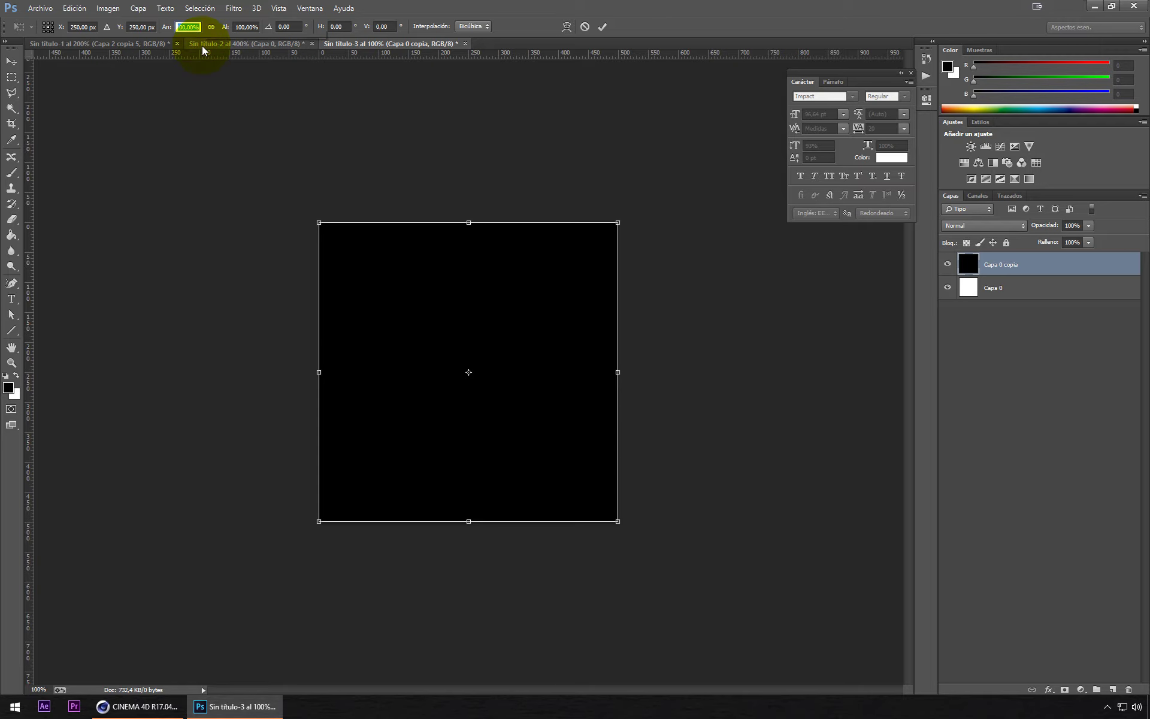
Step: Scale the black layer to 15% width and 15% height and apply the transform
{"action": "type", "text": "25"}
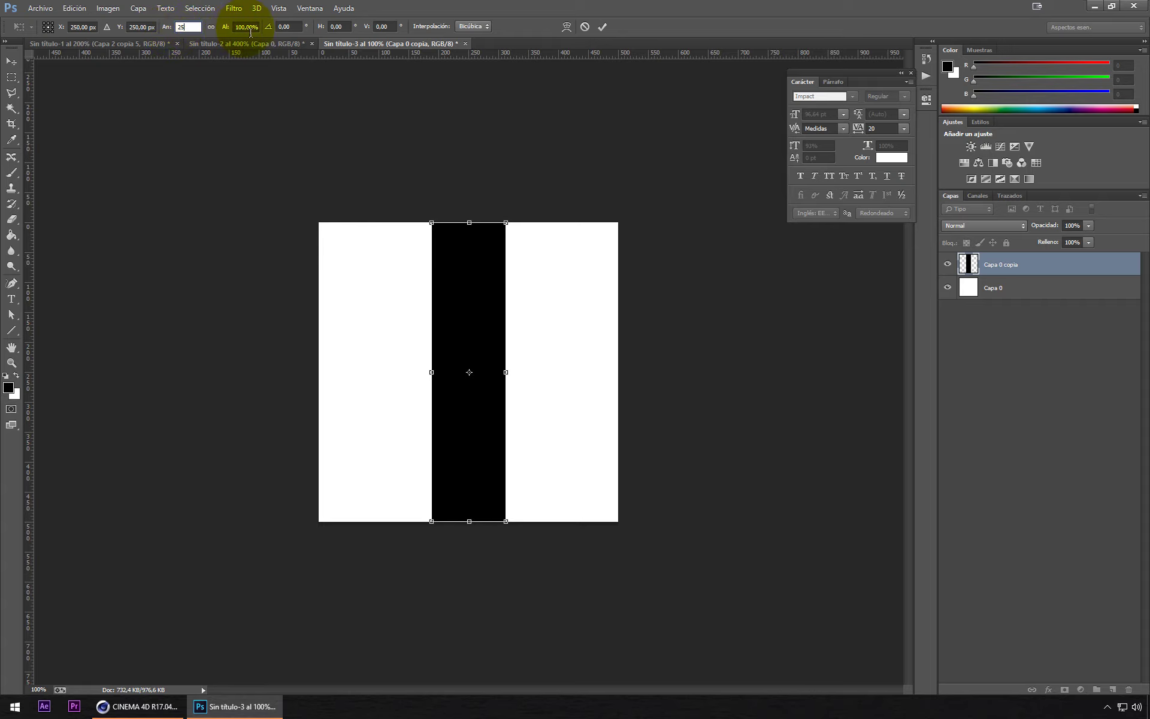
{"action": "left_click", "coordinate": [251, 27]}
{"action": "type", "text": "25"}
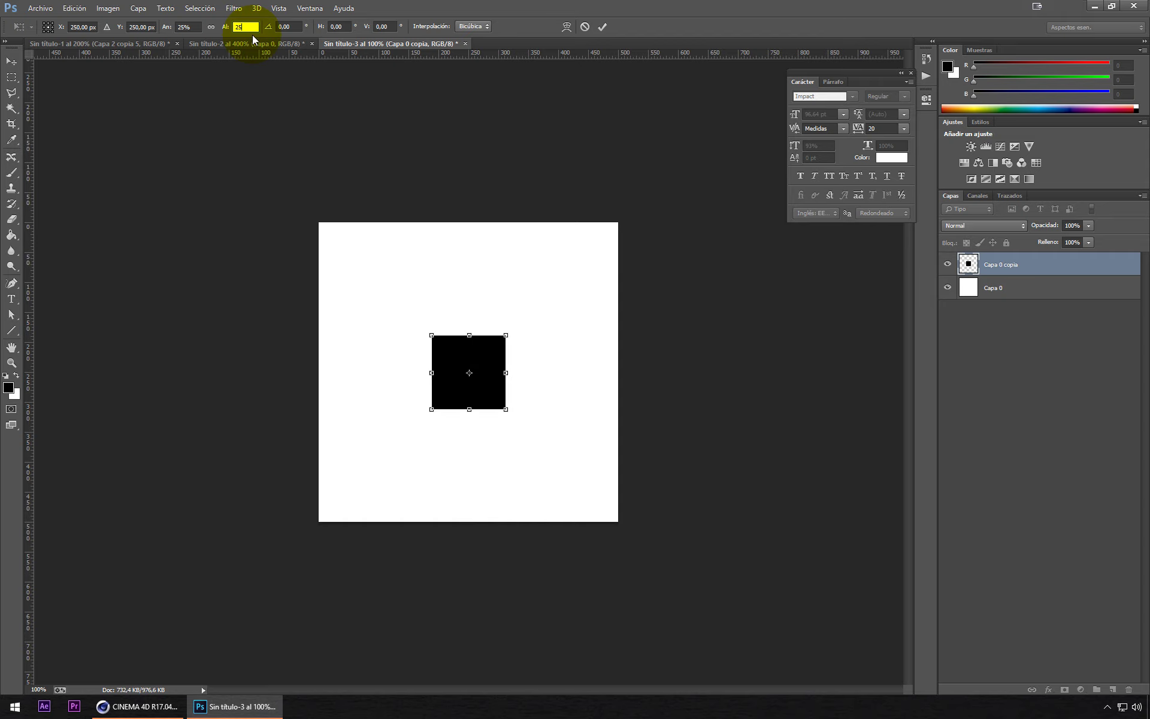
{"action": "key", "text": "Return"}
{"action": "type", "text": "1"}
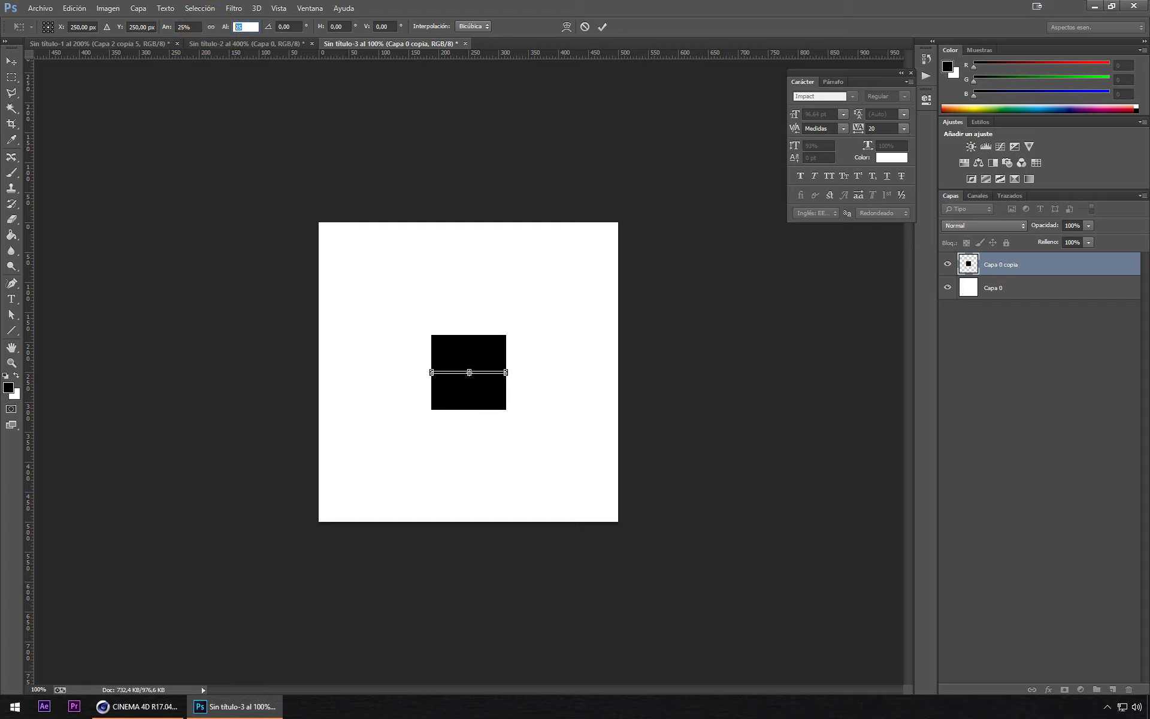
{"action": "type", "text": "5"}
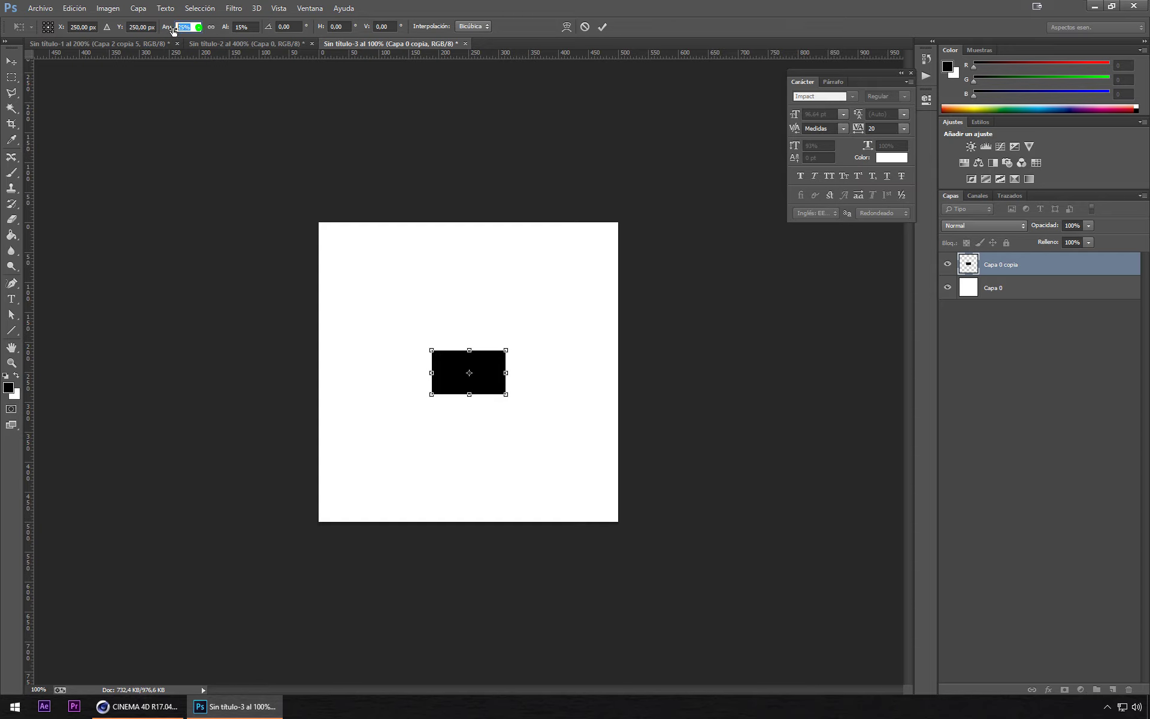
{"action": "type", "text": "15"}
{"action": "left_click", "coordinate": [254, 28]}
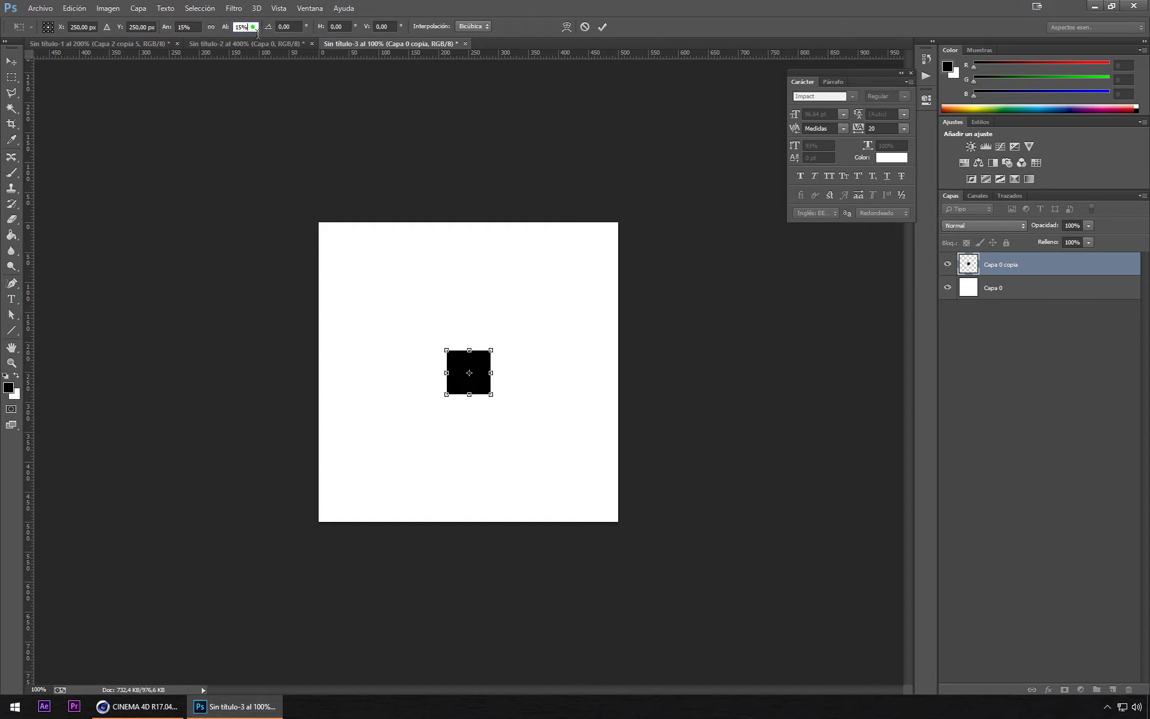
{"action": "left_click", "coordinate": [13, 62]}
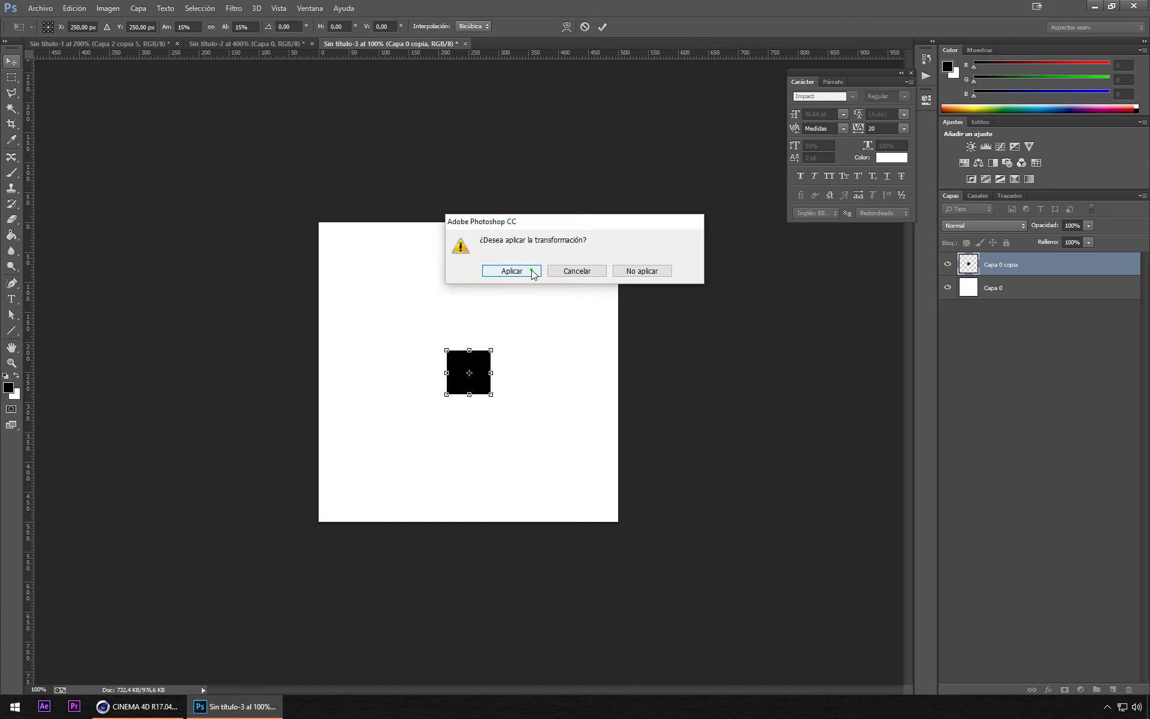
{"action": "left_click", "coordinate": [512, 271]}
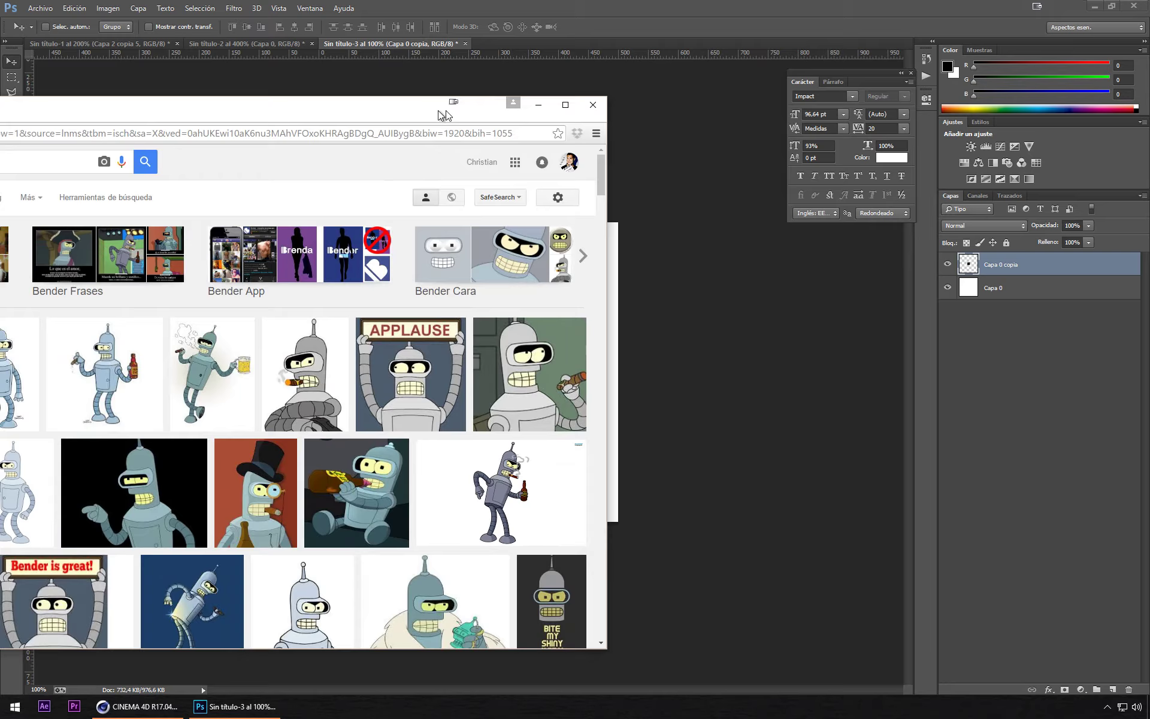
Step: Save the black-square image as JPEG 'ojo bender' in TUTORIAL 16 at quality 12
{"action": "left_click_drag", "start_coordinate": [437, 110], "coordinate": [571, 118]}
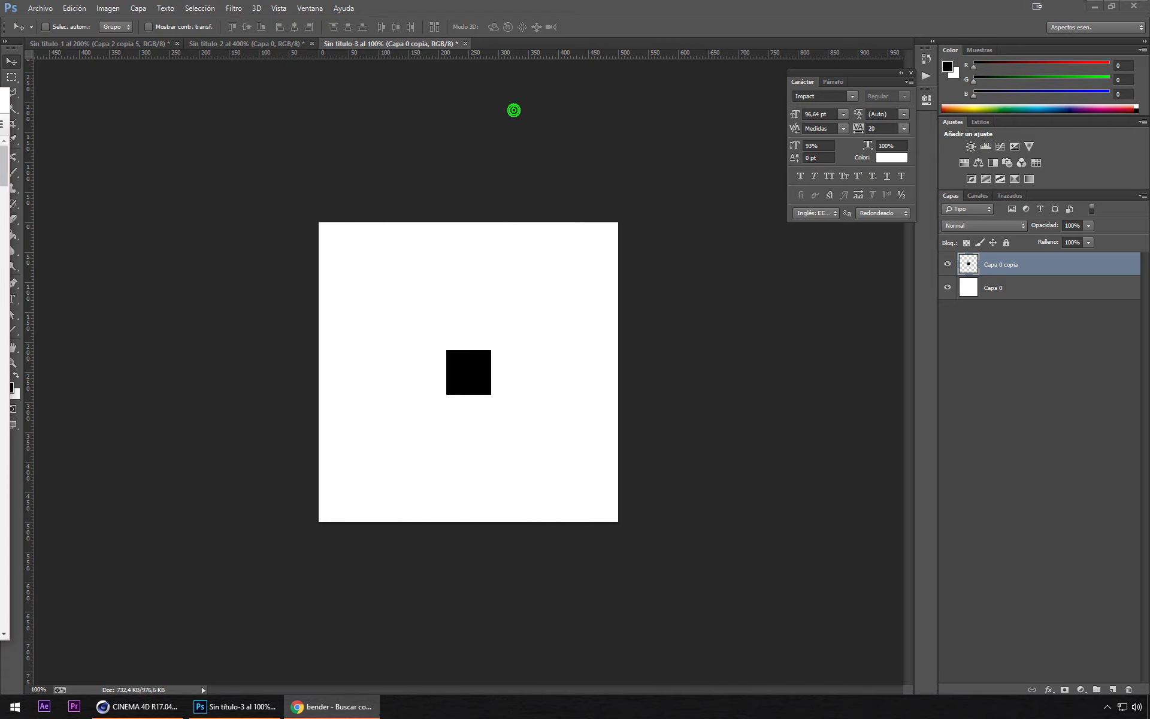
{"action": "mouse_move", "coordinate": [441, 372]}
{"action": "left_mouse_down"}
{"action": "mouse_move", "coordinate": [414, 372]}
{"action": "mouse_move", "coordinate": [368, 123]}
{"action": "left_mouse_up"}
{"action": "left_click", "coordinate": [40, 8]}
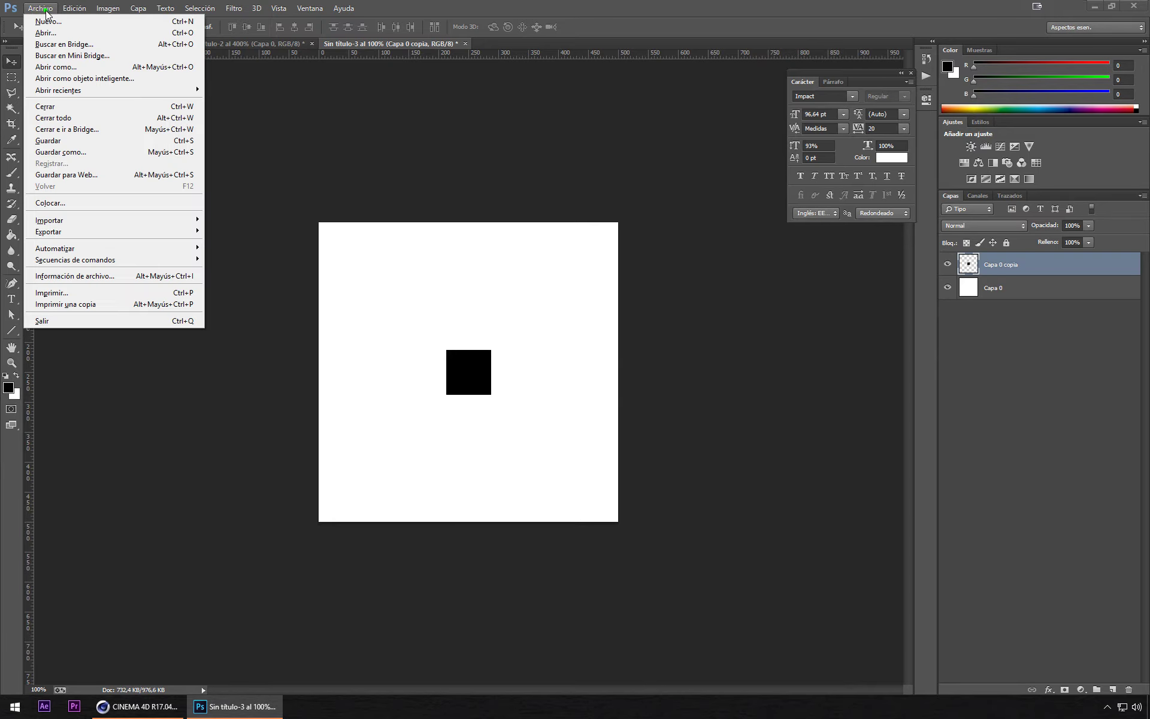
{"action": "left_click", "coordinate": [77, 142]}
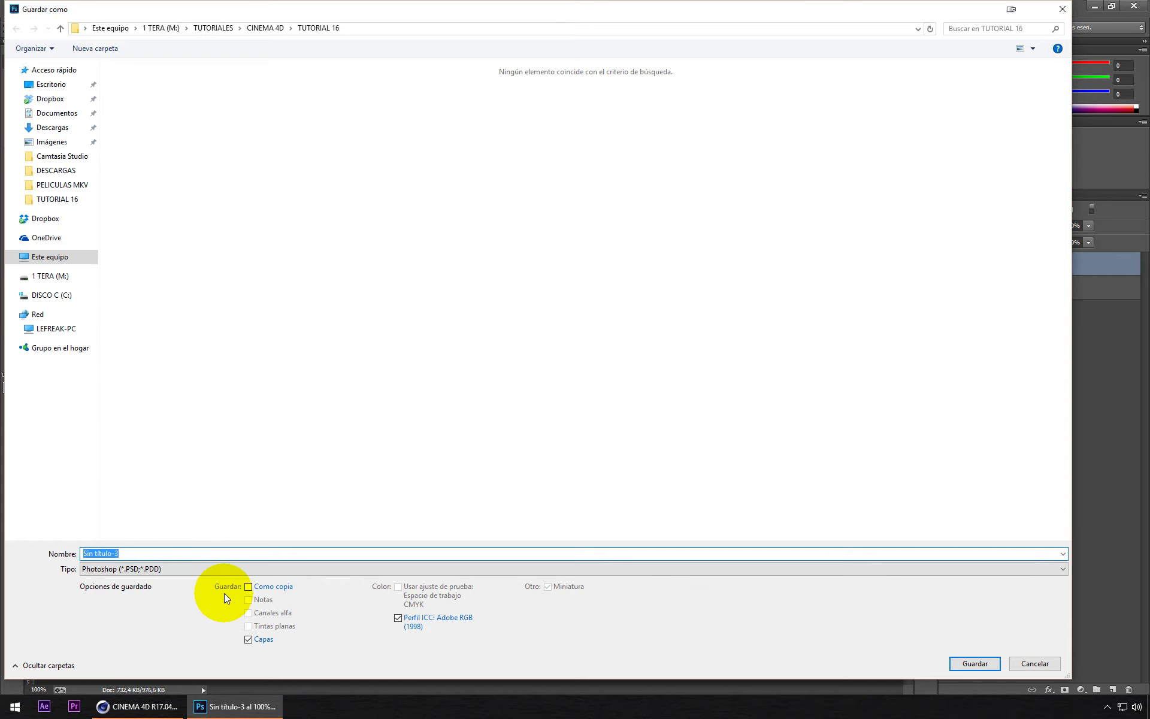
{"action": "left_click", "coordinate": [213, 571]}
{"action": "left_click", "coordinate": [144, 469]}
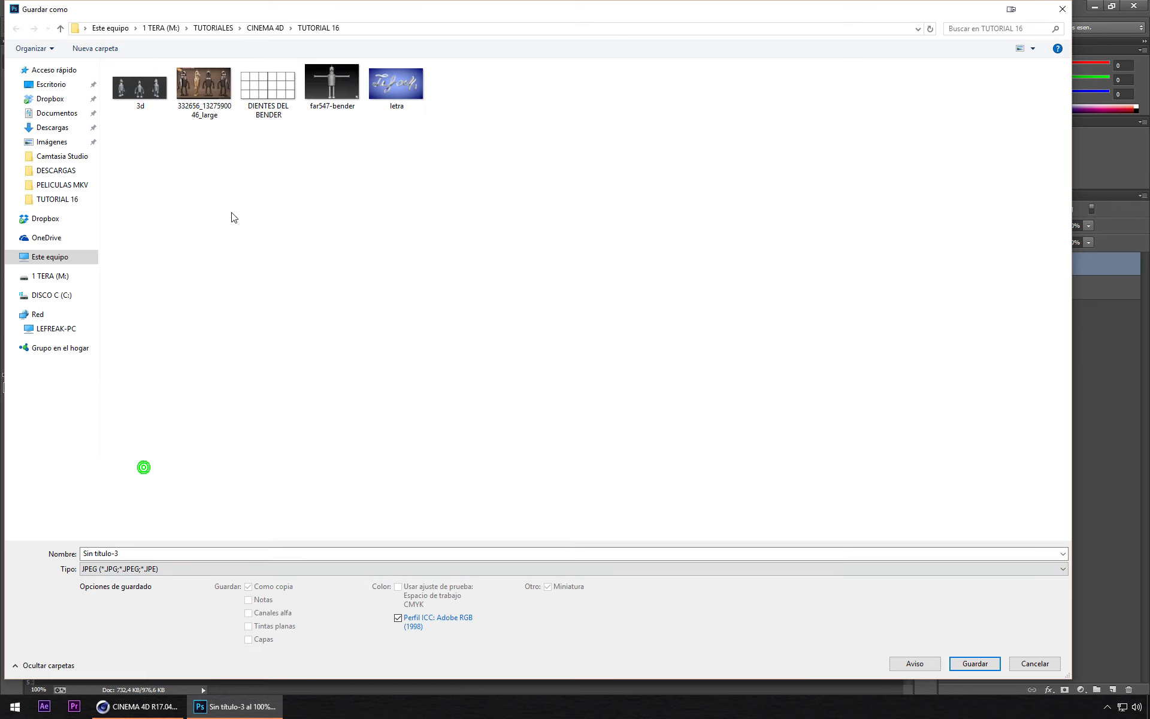
{"action": "left_click", "coordinate": [126, 552]}
{"action": "type", "text": "ojo bender"}
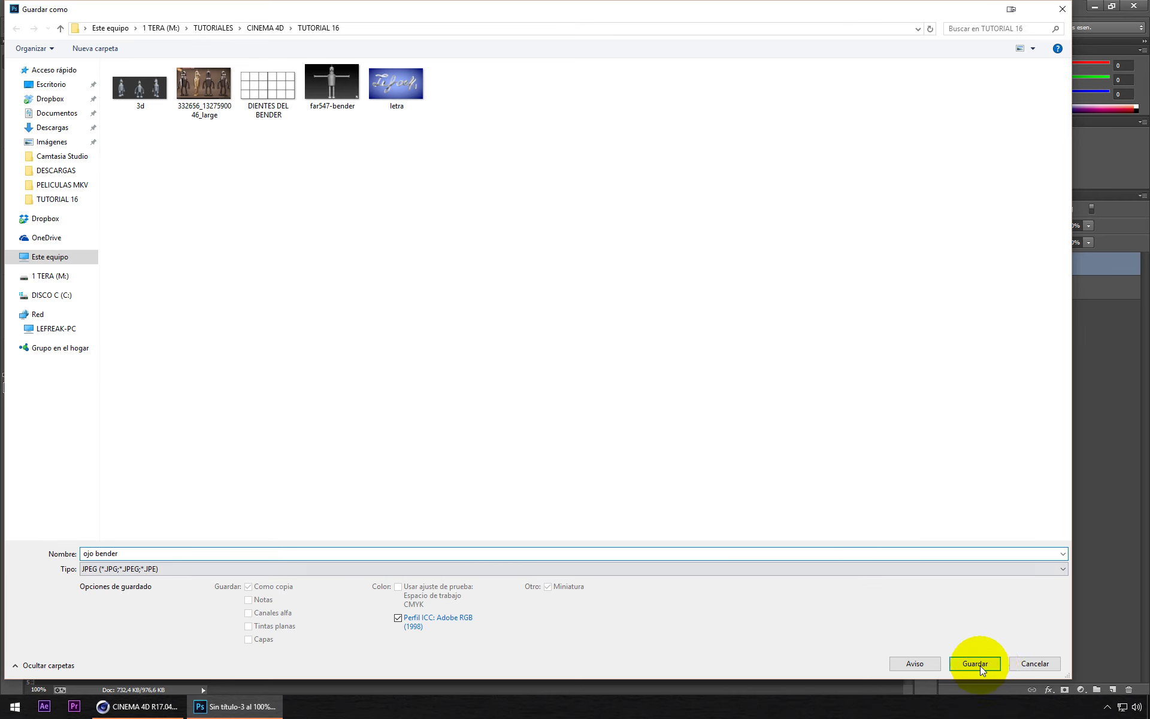
{"action": "left_click", "coordinate": [977, 663]}
{"action": "left_click", "coordinate": [488, 197]}
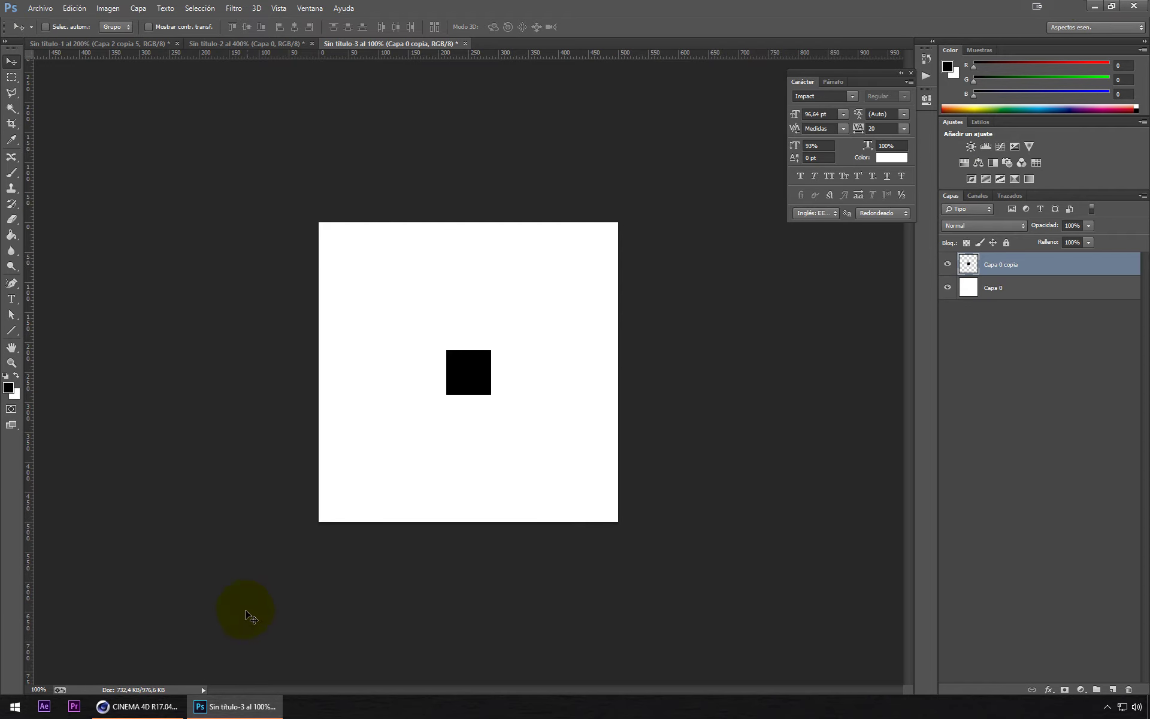
Step: Create material Mat.3 with an added reflection layer dimmed to 47% brightness
{"action": "left_click", "coordinate": [139, 707]}
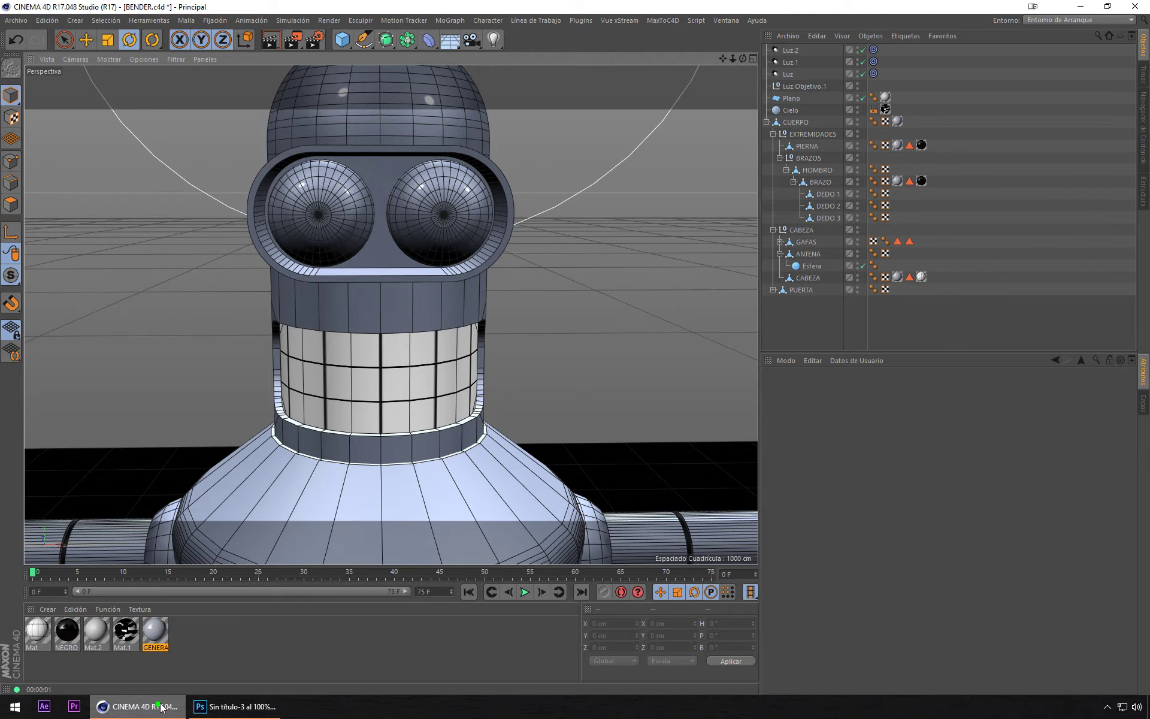
{"action": "double_click", "coordinate": [246, 664]}
{"action": "left_click", "coordinate": [38, 628]}
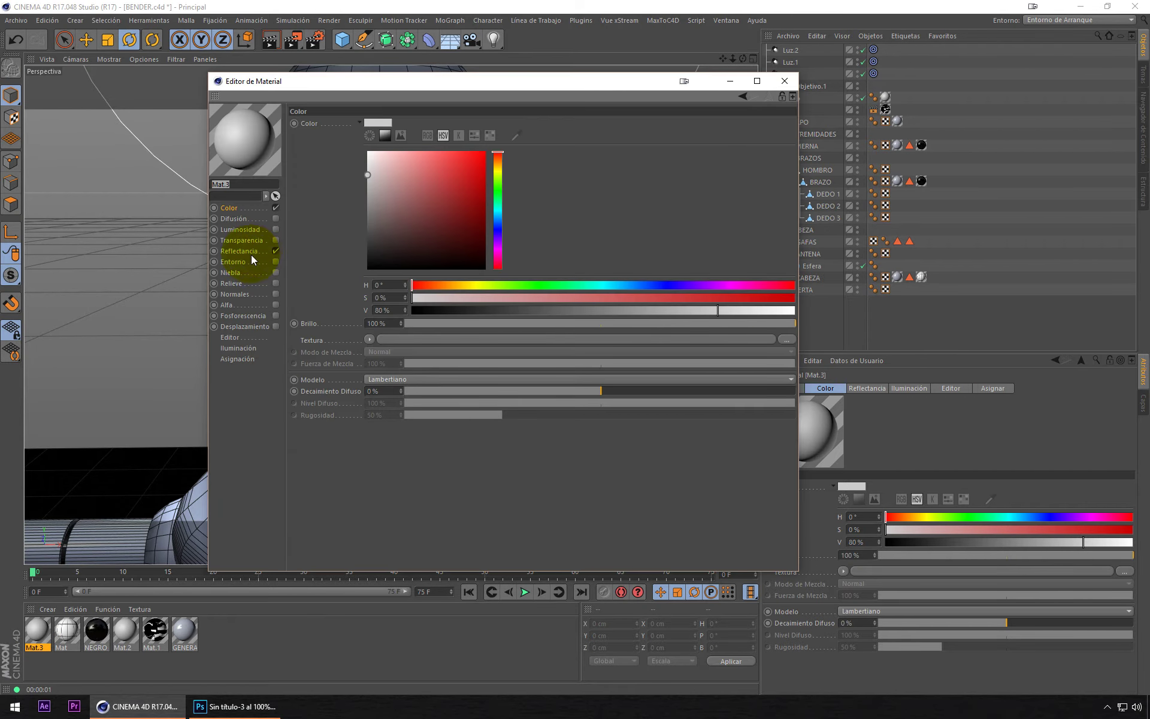
{"action": "left_click", "coordinate": [268, 254]}
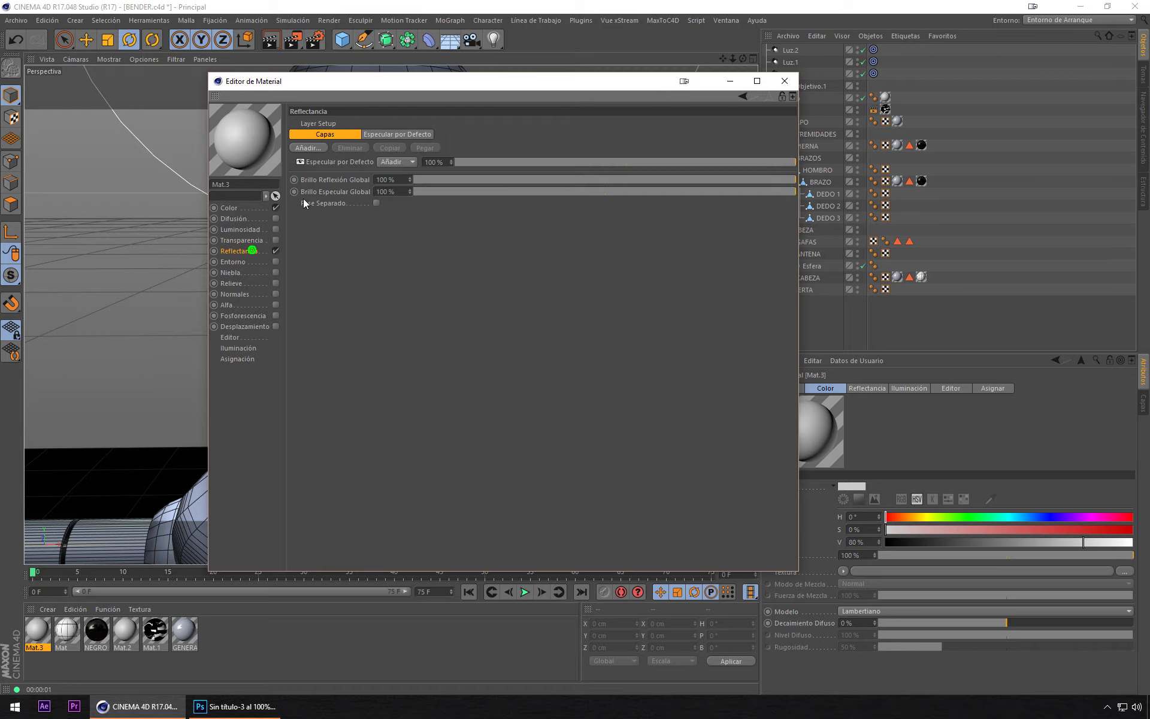
{"action": "left_click", "coordinate": [315, 148]}
{"action": "left_click", "coordinate": [370, 257]}
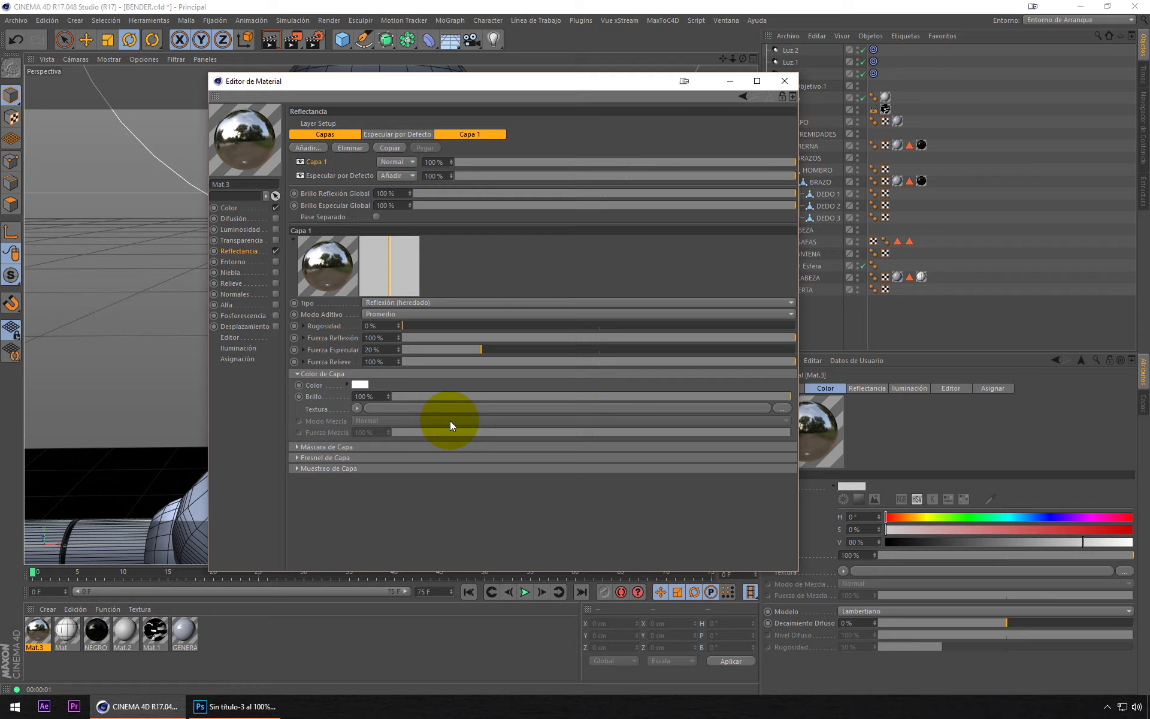
{"action": "left_click_drag", "start_coordinate": [420, 394], "coordinate": [564, 394]}
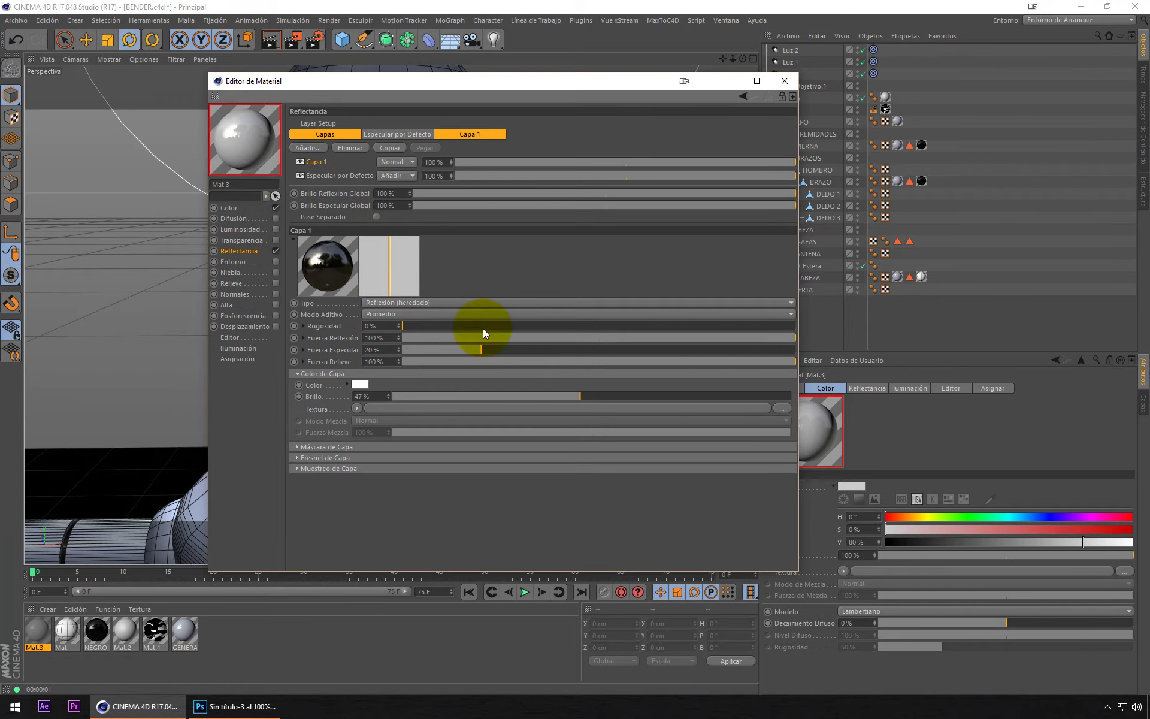
Step: Load ojo bender.jpg as Mat.3's colour texture
{"action": "left_click", "coordinate": [234, 206]}
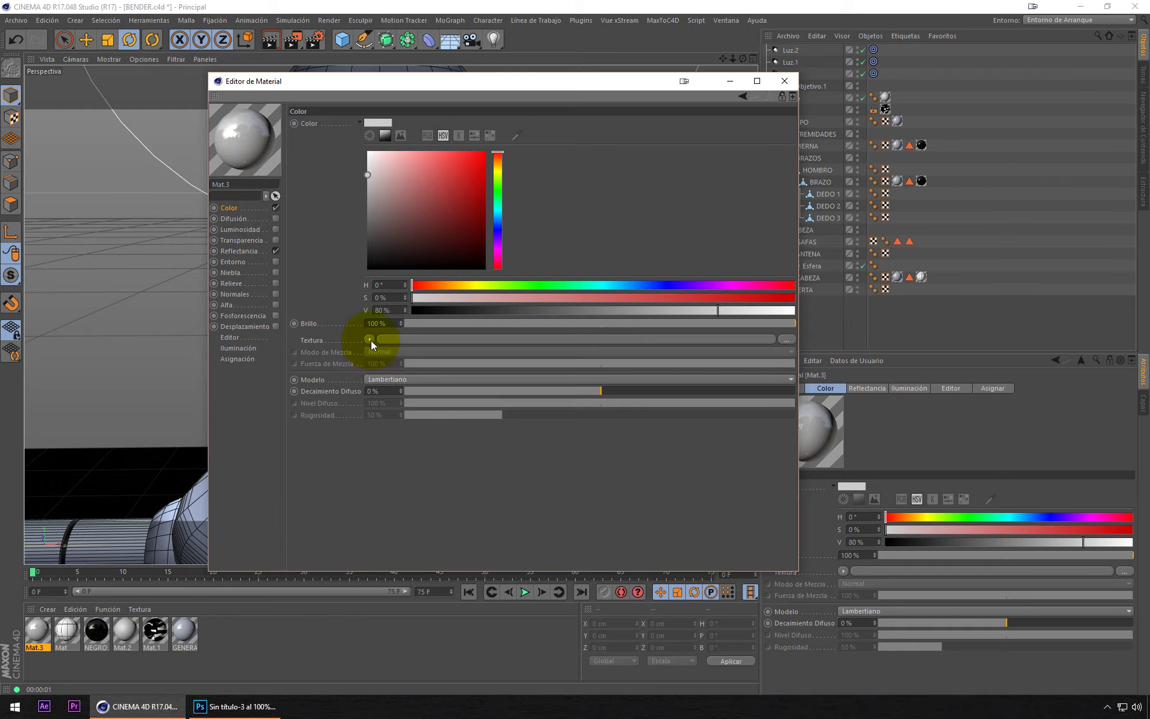
{"action": "left_click", "coordinate": [372, 340]}
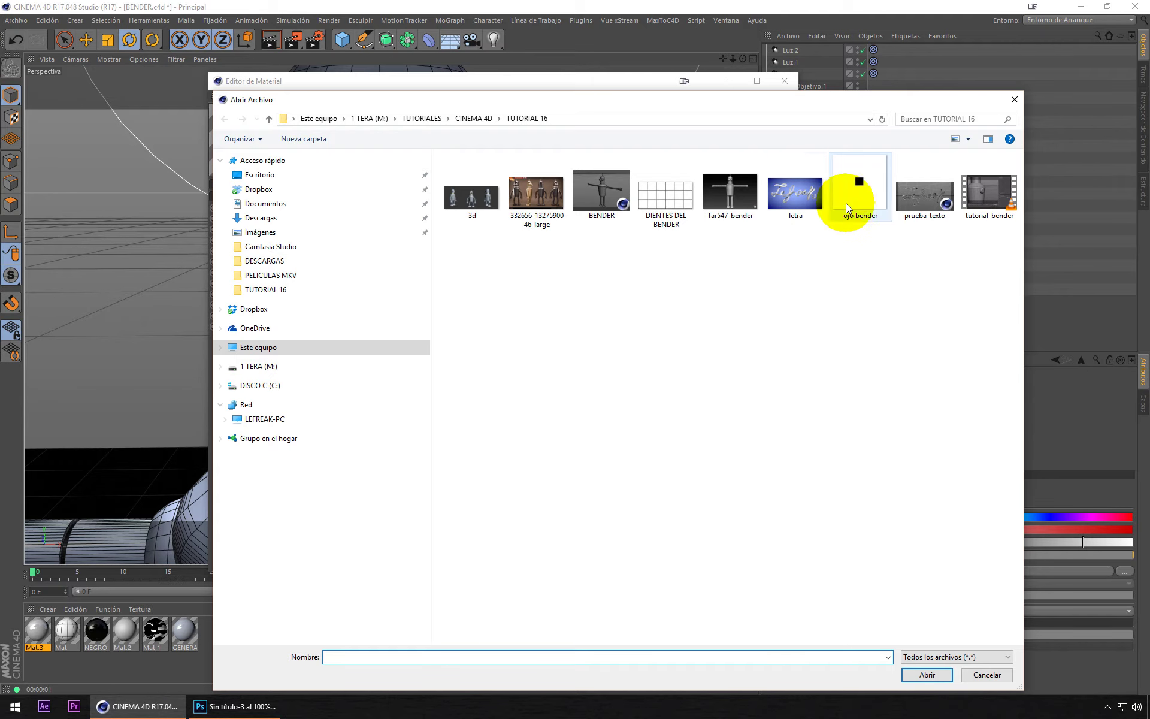
{"action": "left_click", "coordinate": [846, 206]}
{"action": "left_click", "coordinate": [928, 675]}
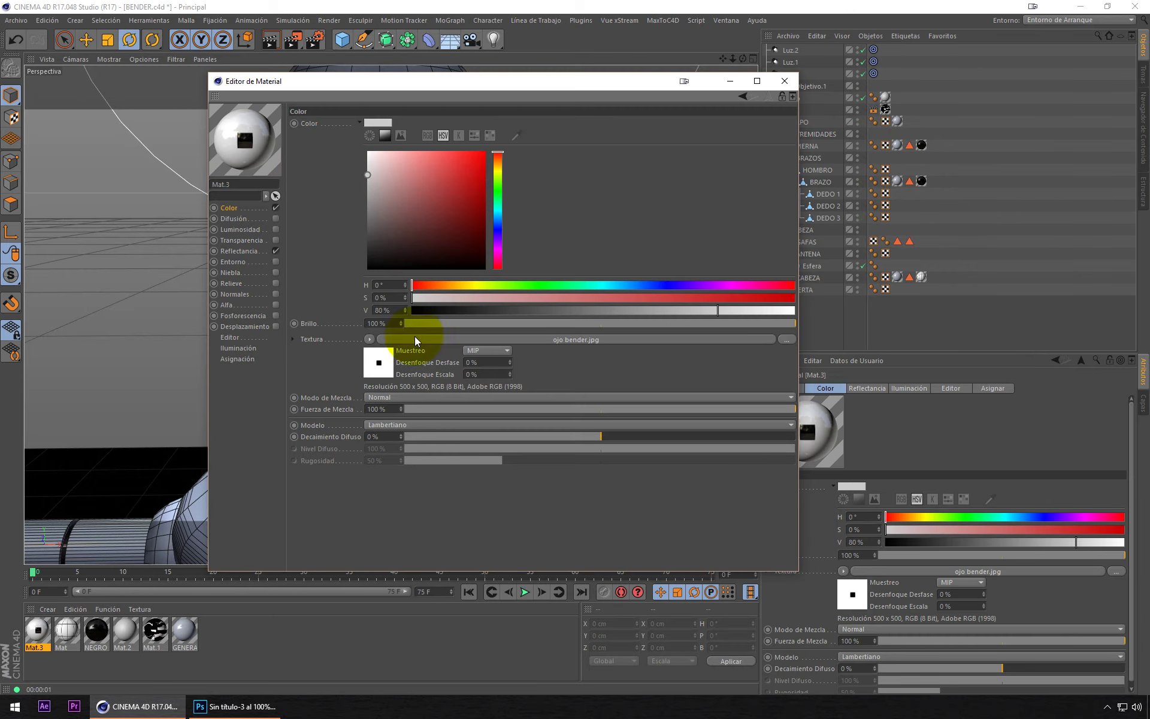
{"action": "left_click", "coordinate": [785, 81]}
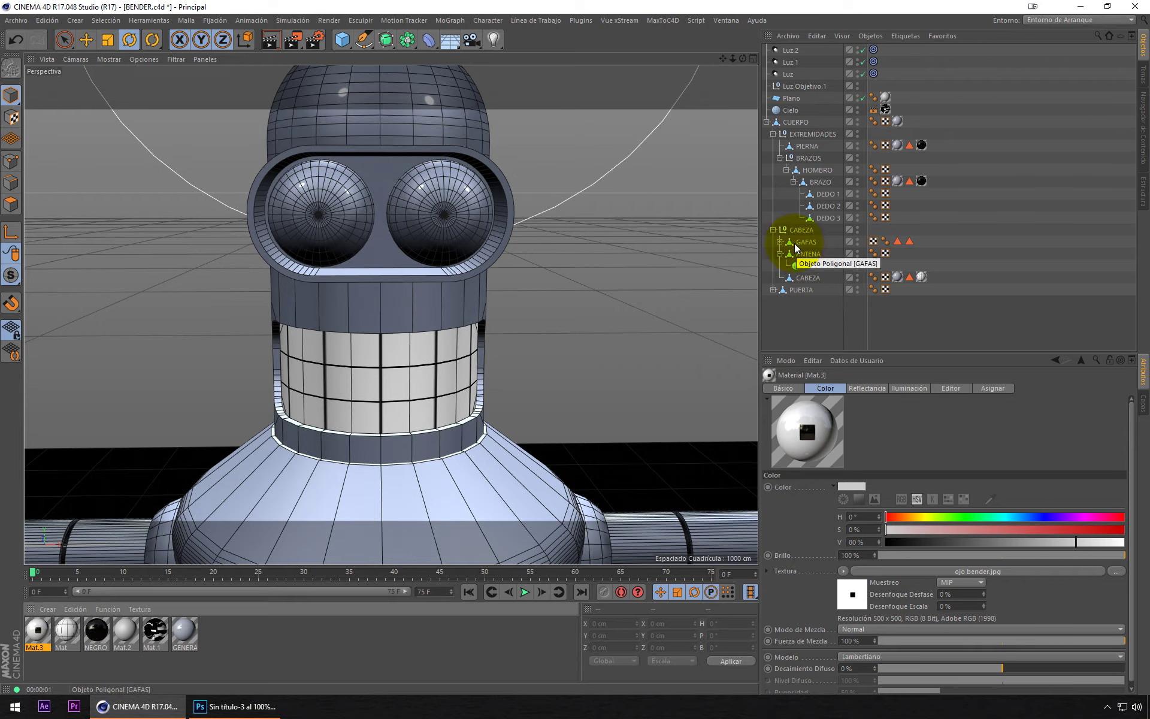
Step: Apply Mat.3 to the OJO eye object under GAFAS
{"action": "left_click", "coordinate": [780, 242]}
{"action": "left_click", "coordinate": [818, 267]}
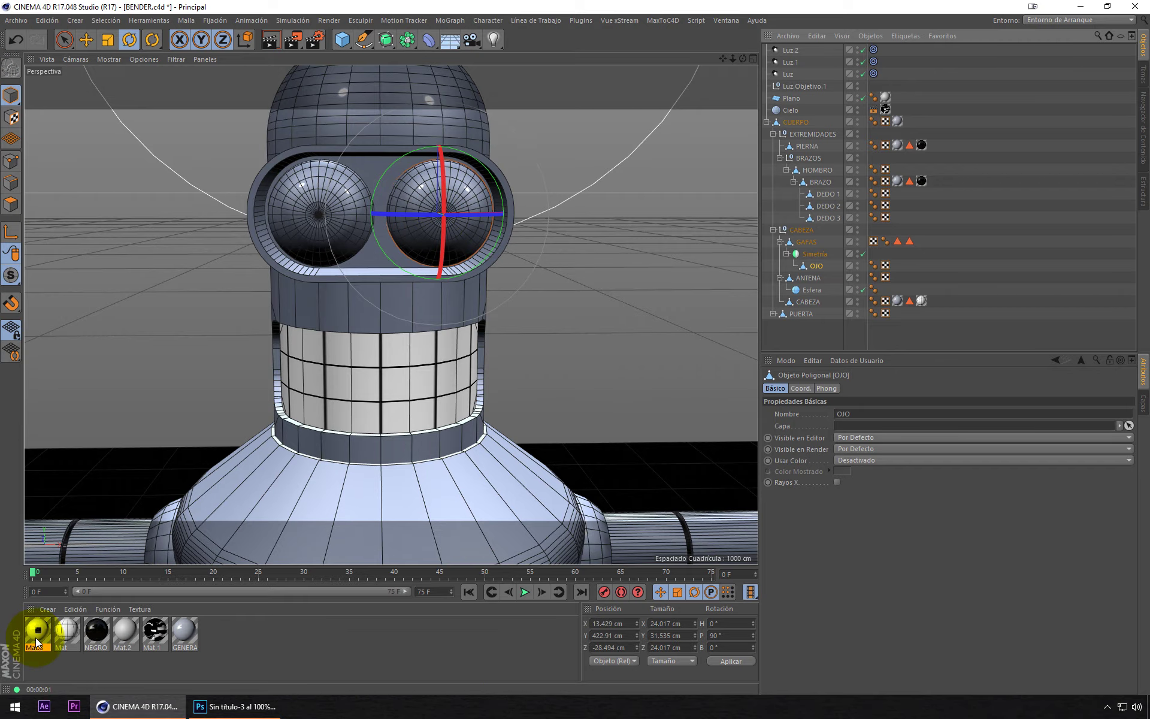
{"action": "left_click_drag", "start_coordinate": [37, 630], "coordinate": [670, 469]}
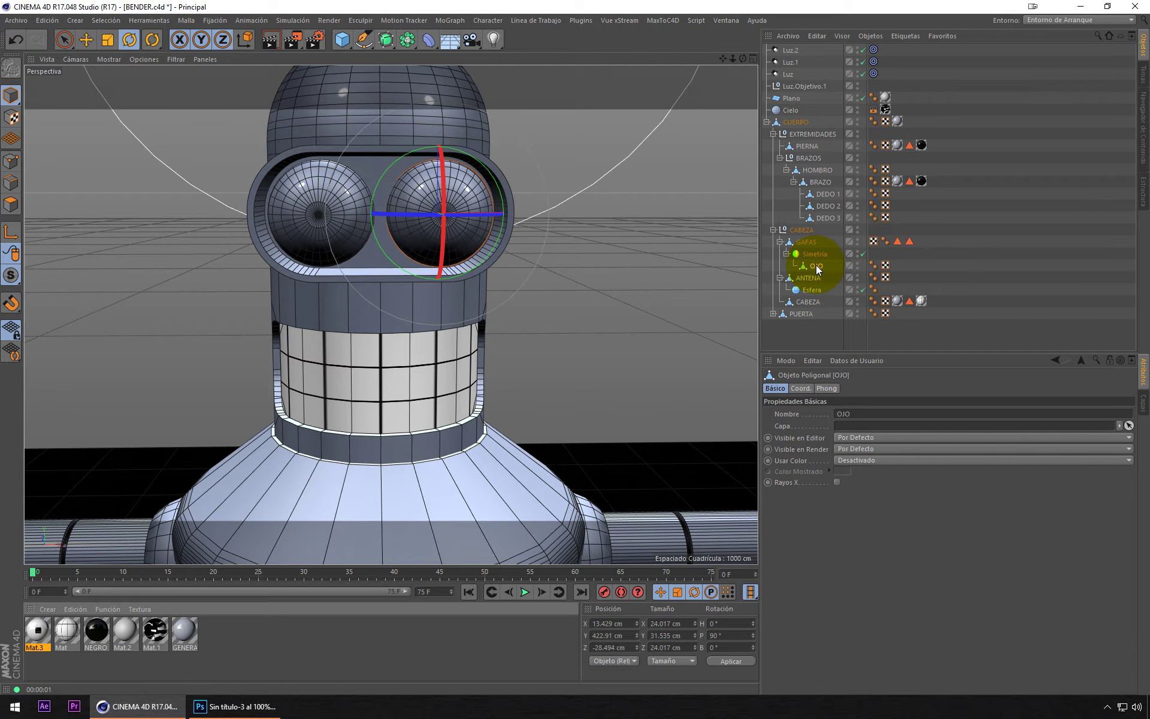
{"action": "left_click_drag", "start_coordinate": [816, 265], "coordinate": [816, 264]}
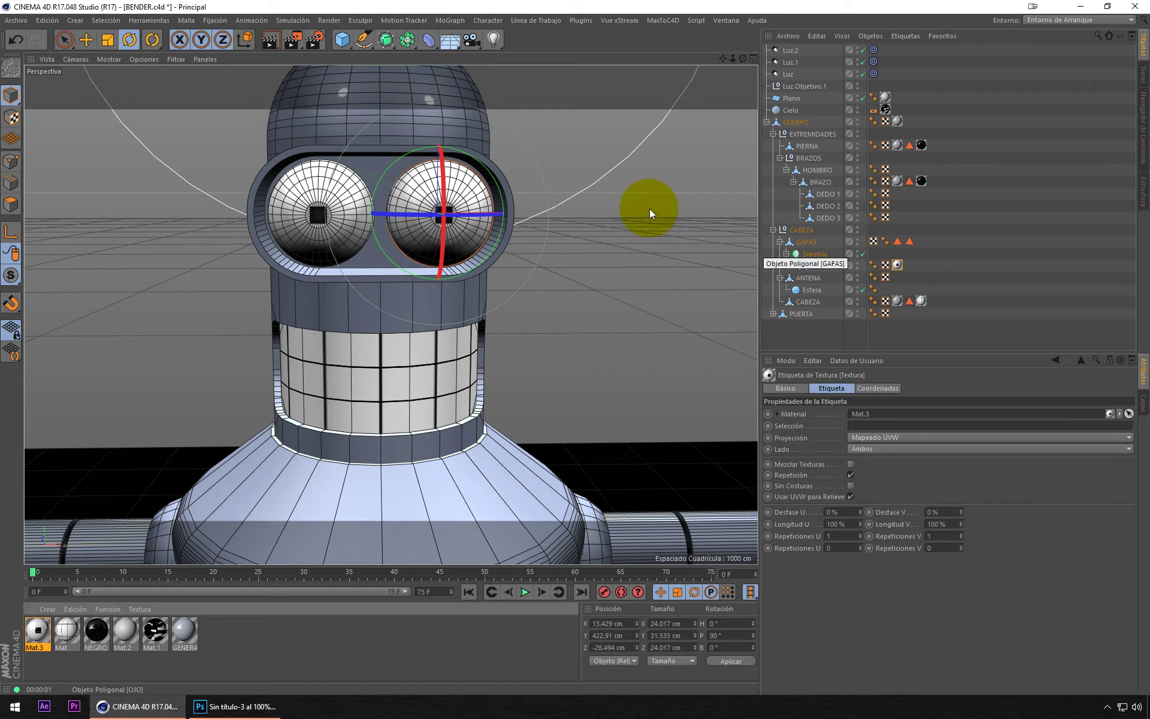
{"action": "mouse_move", "coordinate": [471, 207]}
{"action": "left_mouse_down", "text": "alt"}
{"action": "mouse_move", "coordinate": [493, 230]}
{"action": "mouse_move", "coordinate": [450, 207]}
{"action": "left_mouse_up", "text": "alt"}
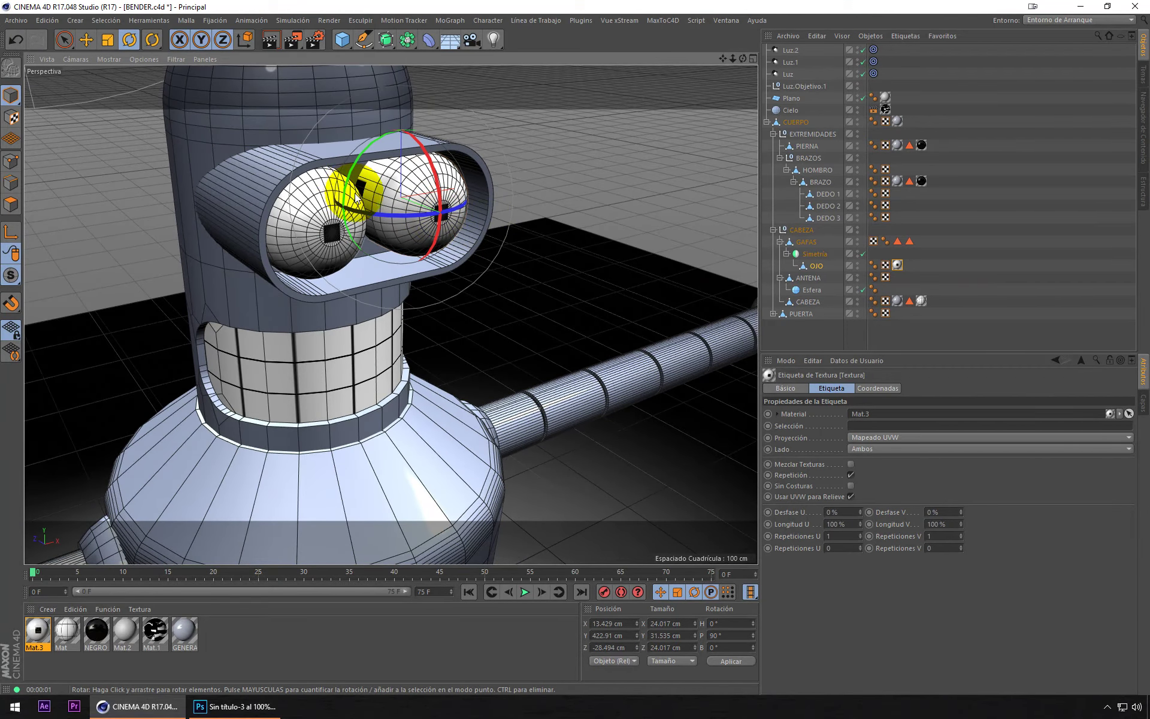
Step: Set the eye texture tag's projection to Plana (flat), after briefly trying Cúbica
{"action": "left_click", "coordinate": [899, 265]}
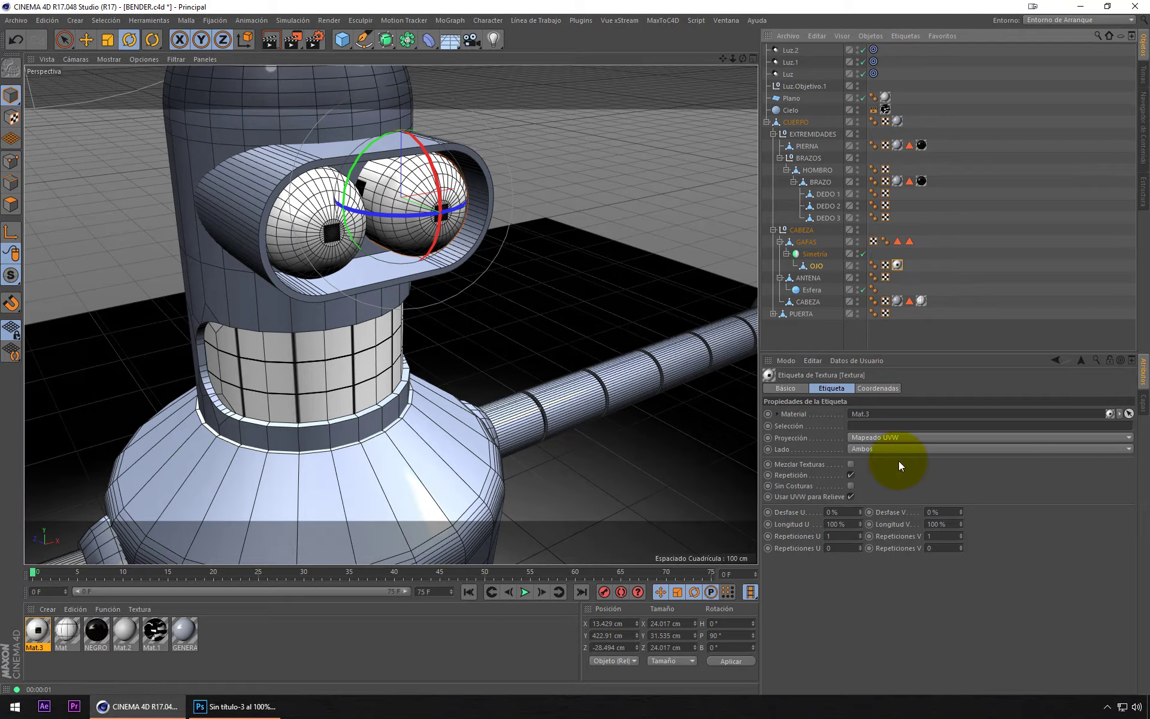
{"action": "left_click", "coordinate": [881, 437]}
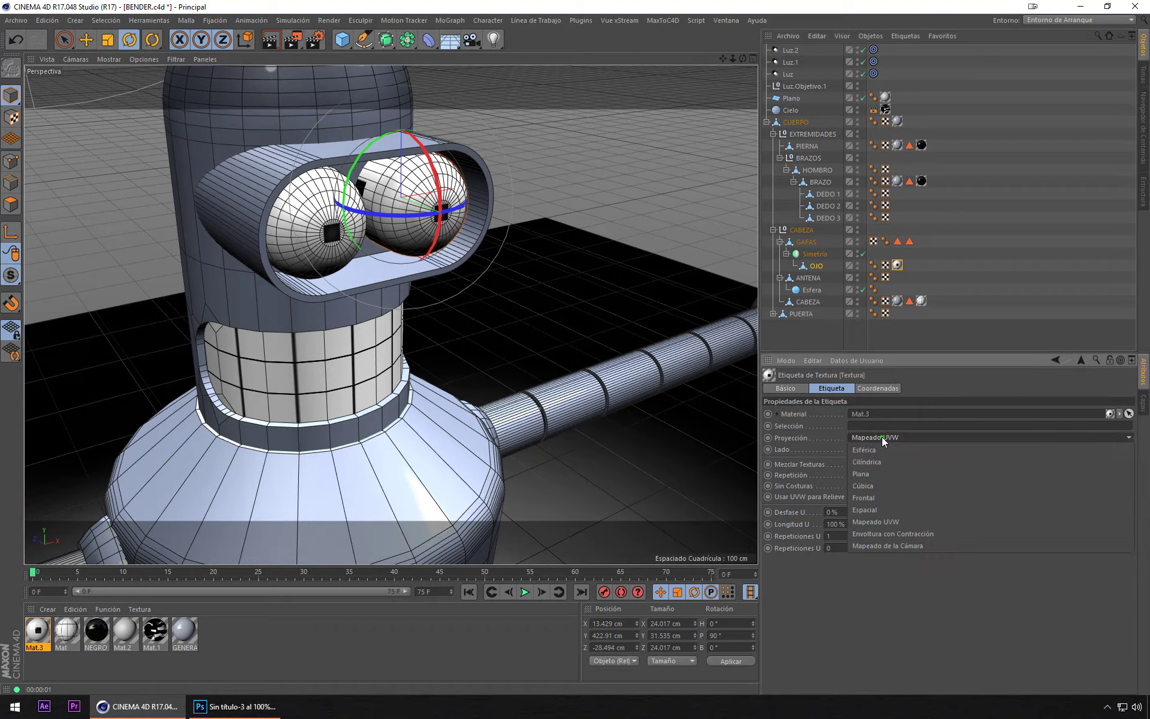
{"action": "left_click", "coordinate": [882, 484]}
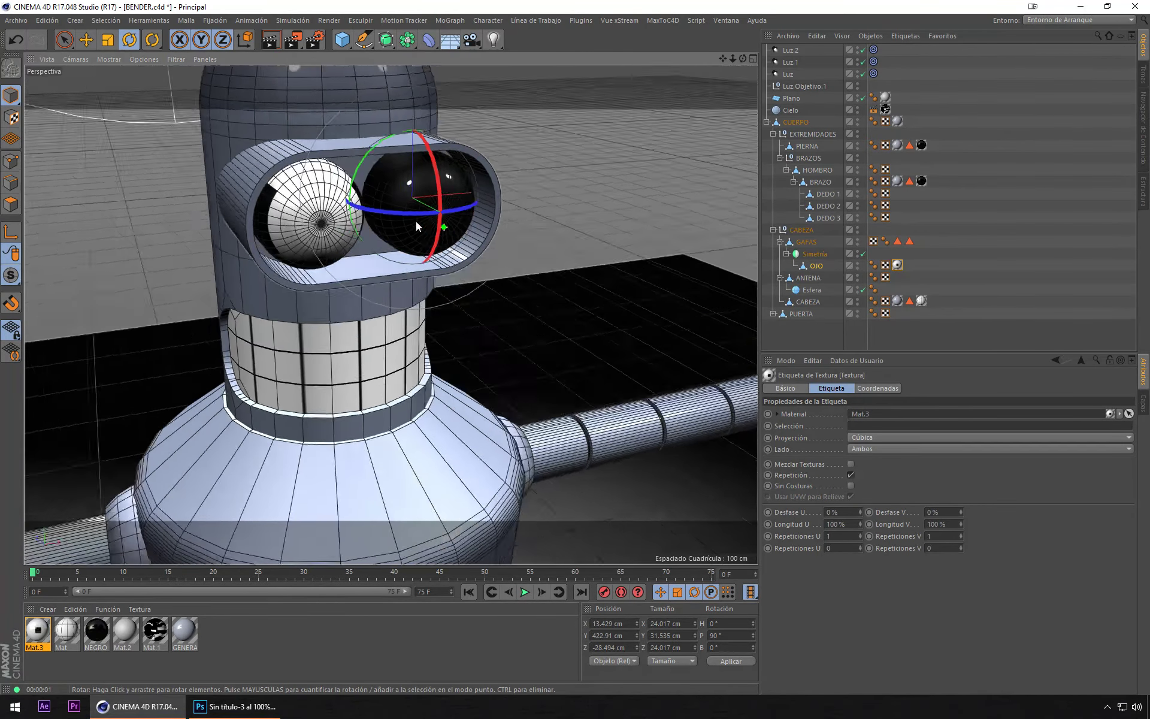
{"action": "left_click_drag", "start_coordinate": [416, 221], "coordinate": [362, 203], "text": "alt"}
{"action": "scroll", "coordinate": [429, 187], "scroll_direction": "up", "scroll_amount": 3}
{"action": "scroll", "coordinate": [429, 190], "scroll_direction": "up", "scroll_amount": 2}
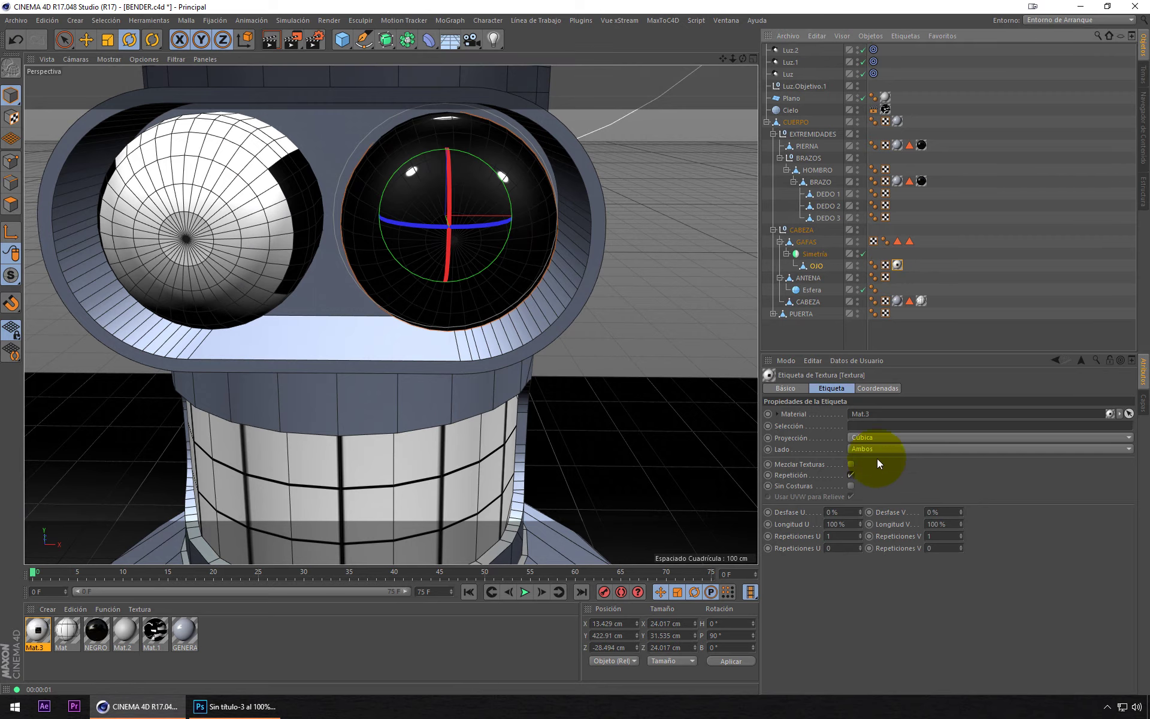
{"action": "left_click", "coordinate": [883, 437]}
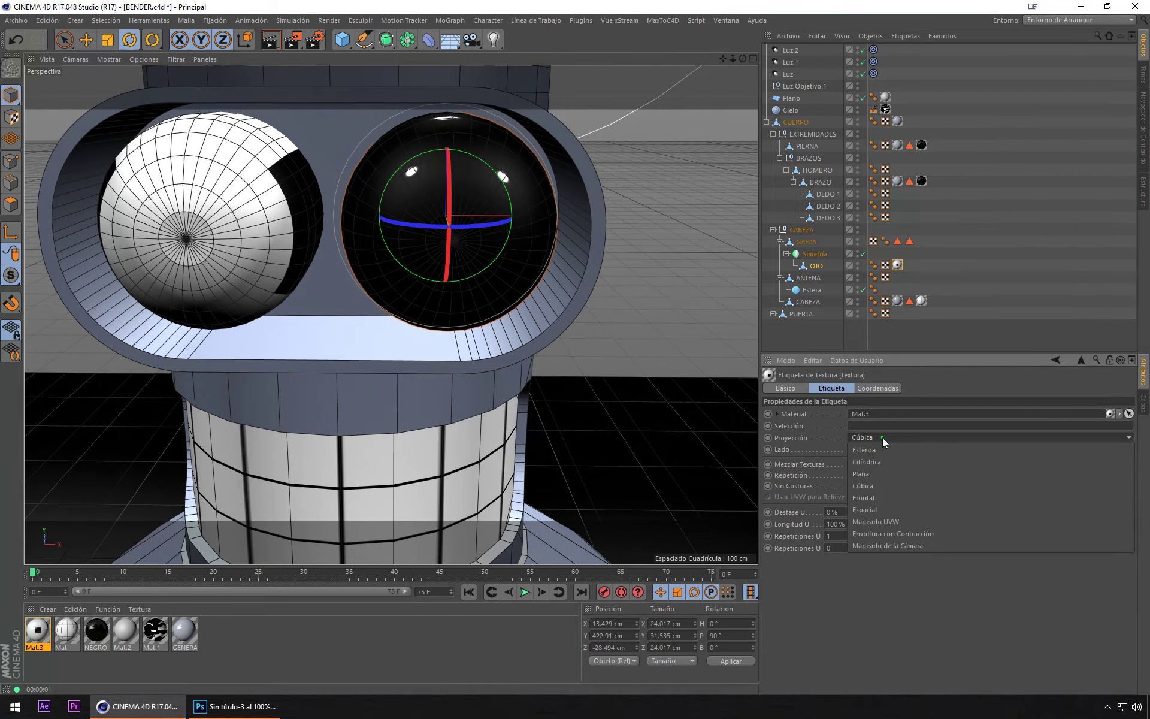
{"action": "left_click", "coordinate": [875, 476]}
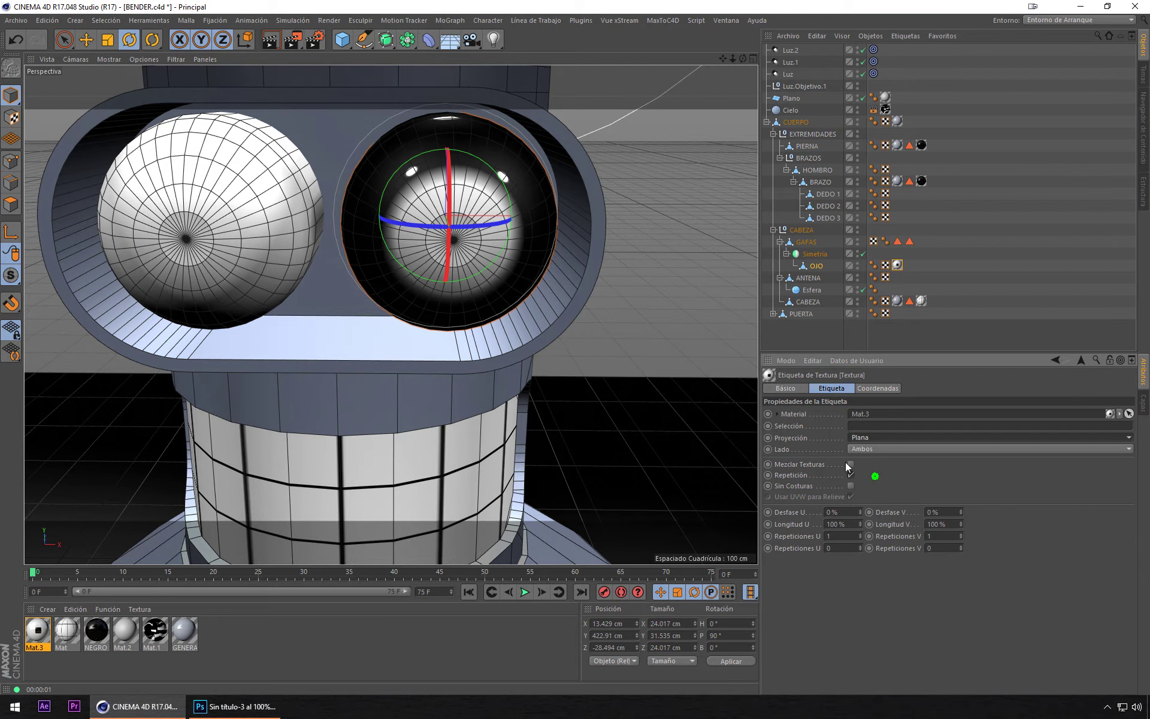
{"action": "left_click_drag", "start_coordinate": [659, 353], "coordinate": [455, 260], "text": "alt"}
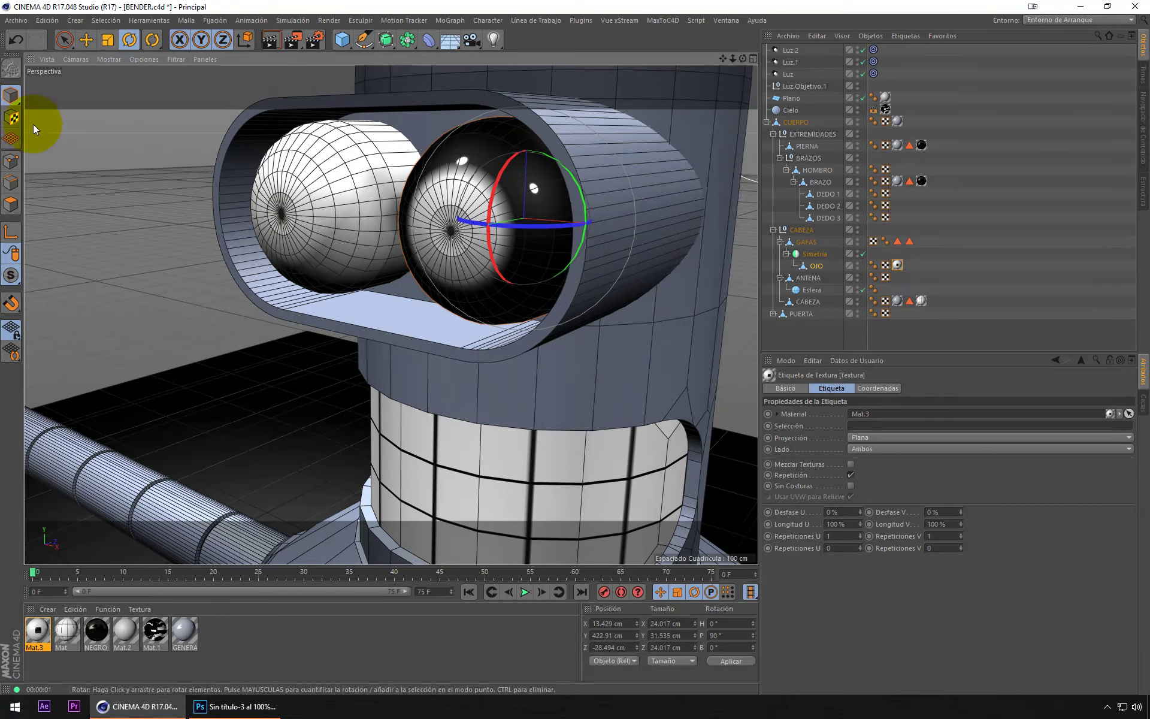
Step: Rotate the eye texture projection 90° so its grid stands vertically
{"action": "left_click", "coordinate": [10, 117]}
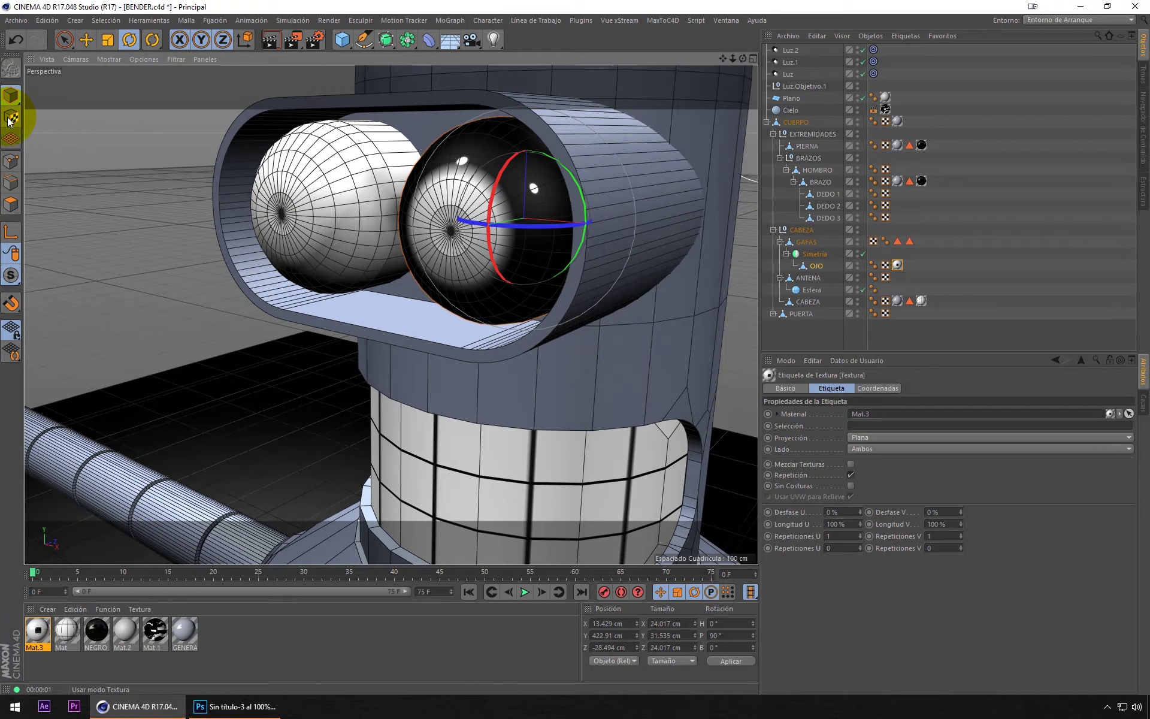
{"action": "left_click", "coordinate": [8, 122]}
{"action": "mouse_move", "coordinate": [566, 249]}
{"action": "left_mouse_down", "text": "alt"}
{"action": "mouse_move", "coordinate": [612, 211]}
{"action": "mouse_move", "coordinate": [527, 258]}
{"action": "left_mouse_up", "text": "alt"}
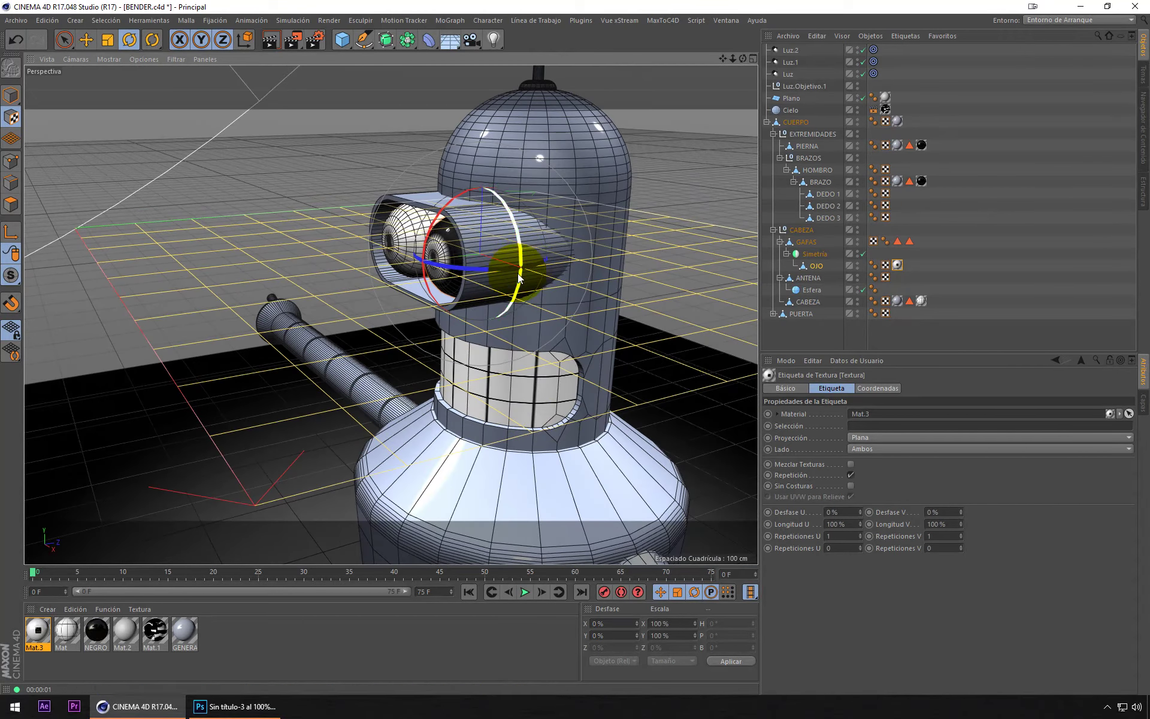
{"action": "left_click_drag", "start_coordinate": [455, 199], "coordinate": [454, 274]}
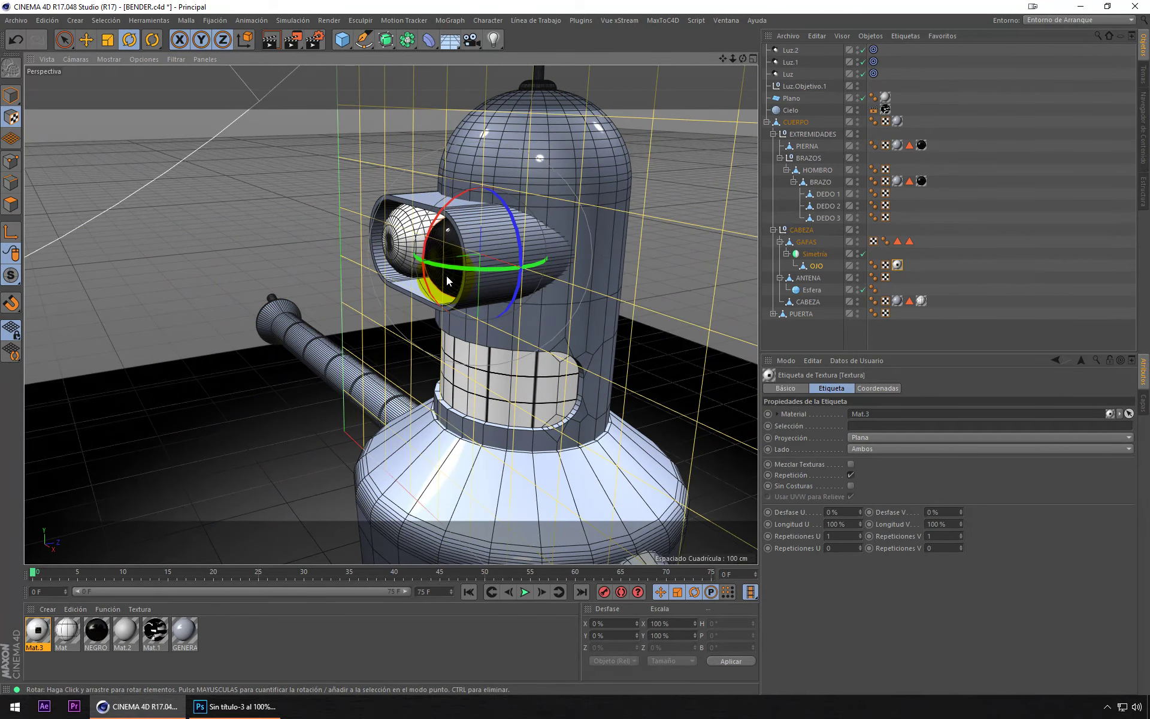
{"action": "scroll", "coordinate": [447, 275], "scroll_direction": "up", "scroll_amount": 5}
{"action": "left_click_drag", "start_coordinate": [425, 243], "coordinate": [519, 236], "text": "alt"}
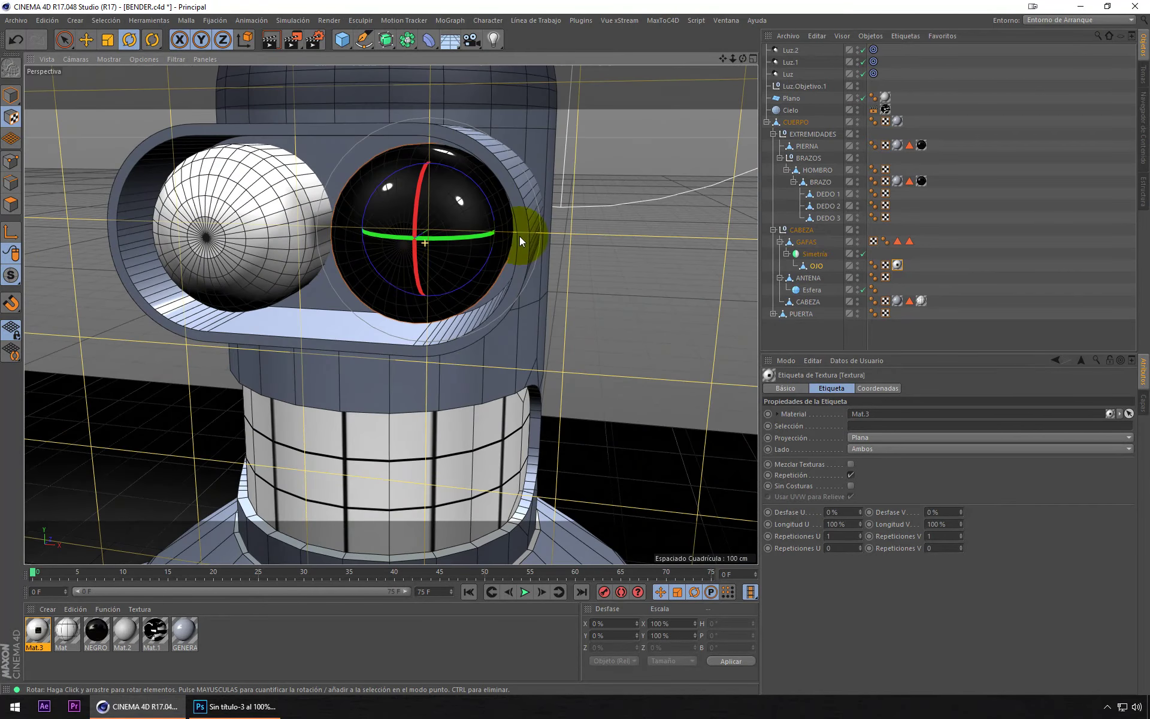
{"action": "scroll", "coordinate": [444, 259], "scroll_direction": "down", "scroll_amount": 3}
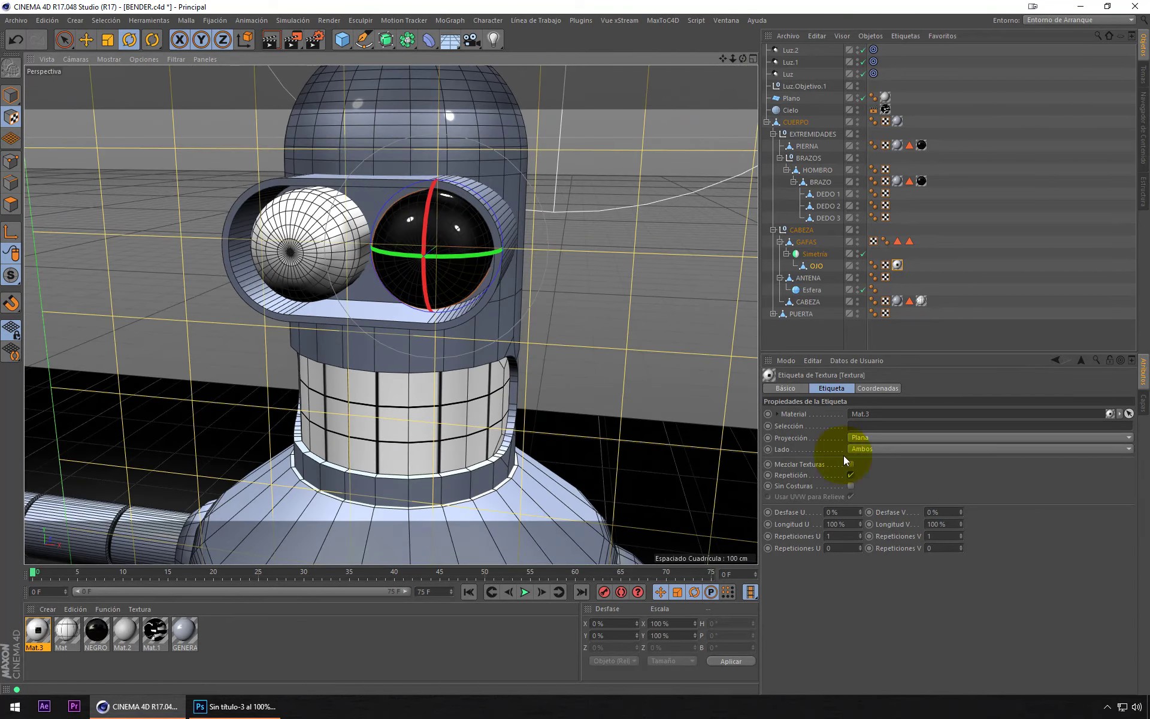
Step: Shrink the eye texture to 9% U and 8% V length and turn off tiling
{"action": "mouse_move", "coordinate": [861, 527]}
{"action": "left_mouse_down"}
{"action": "mouse_move", "coordinate": [833, 527]}
{"action": "mouse_move", "coordinate": [862, 527]}
{"action": "left_mouse_up"}
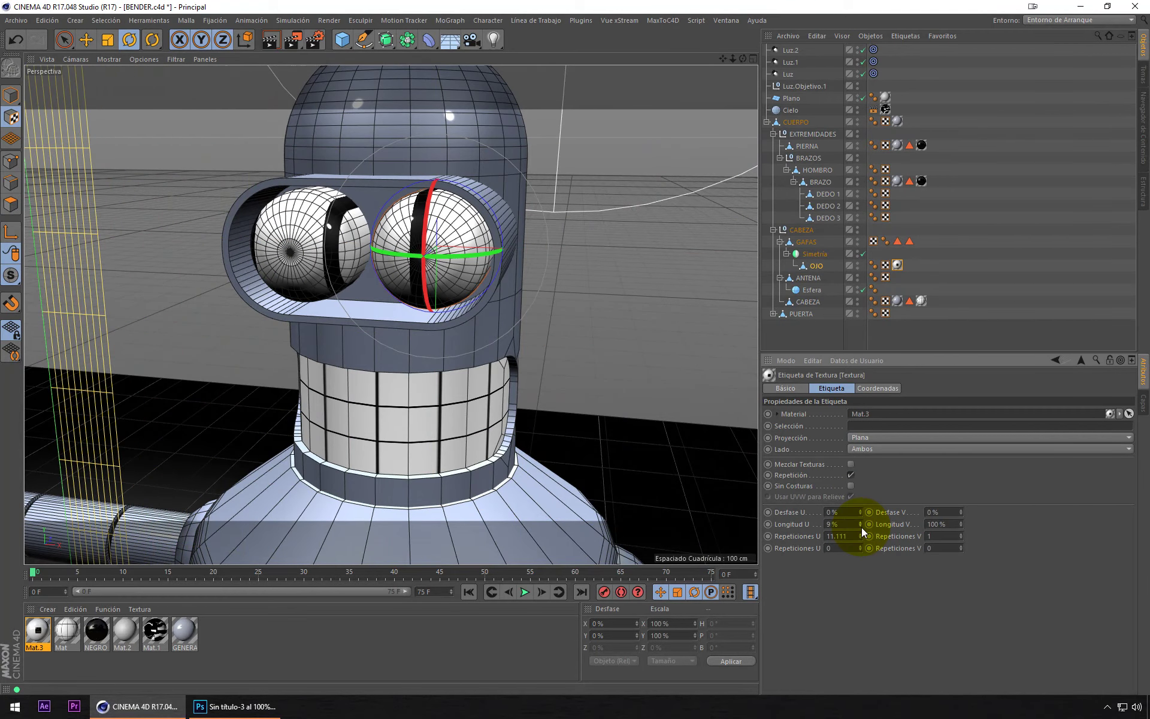
{"action": "left_click_drag", "start_coordinate": [962, 526], "coordinate": [935, 526]}
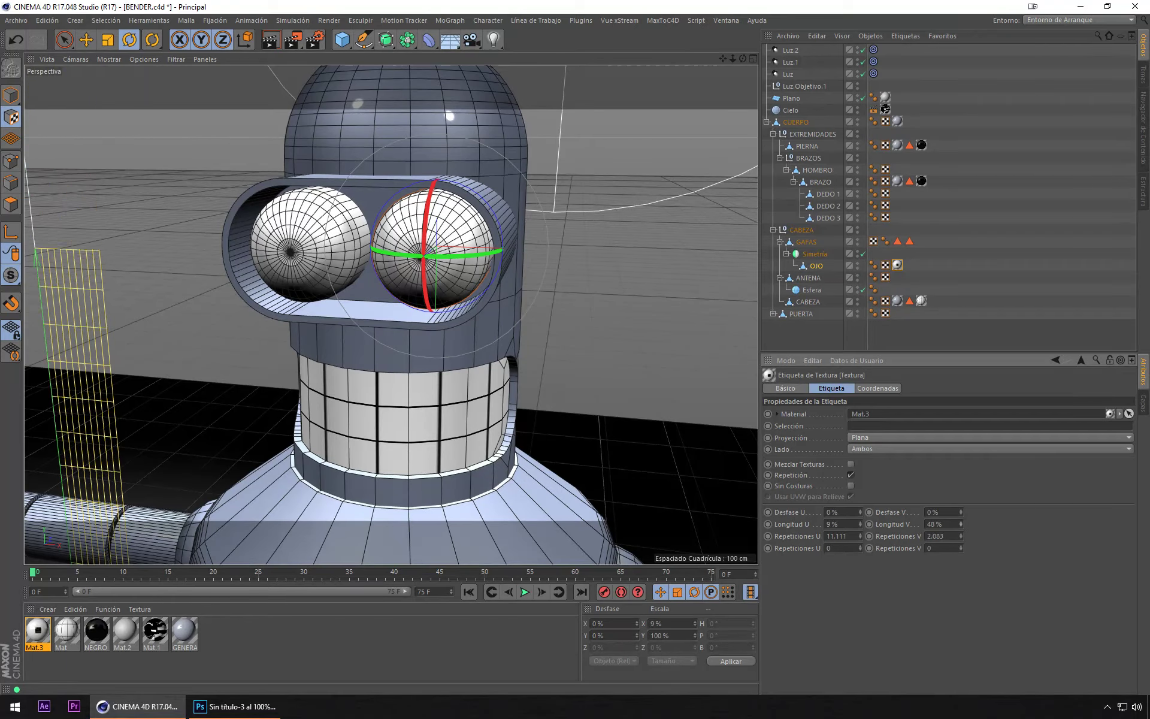
{"action": "left_click_drag", "start_coordinate": [386, 347], "coordinate": [718, 450], "text": "alt"}
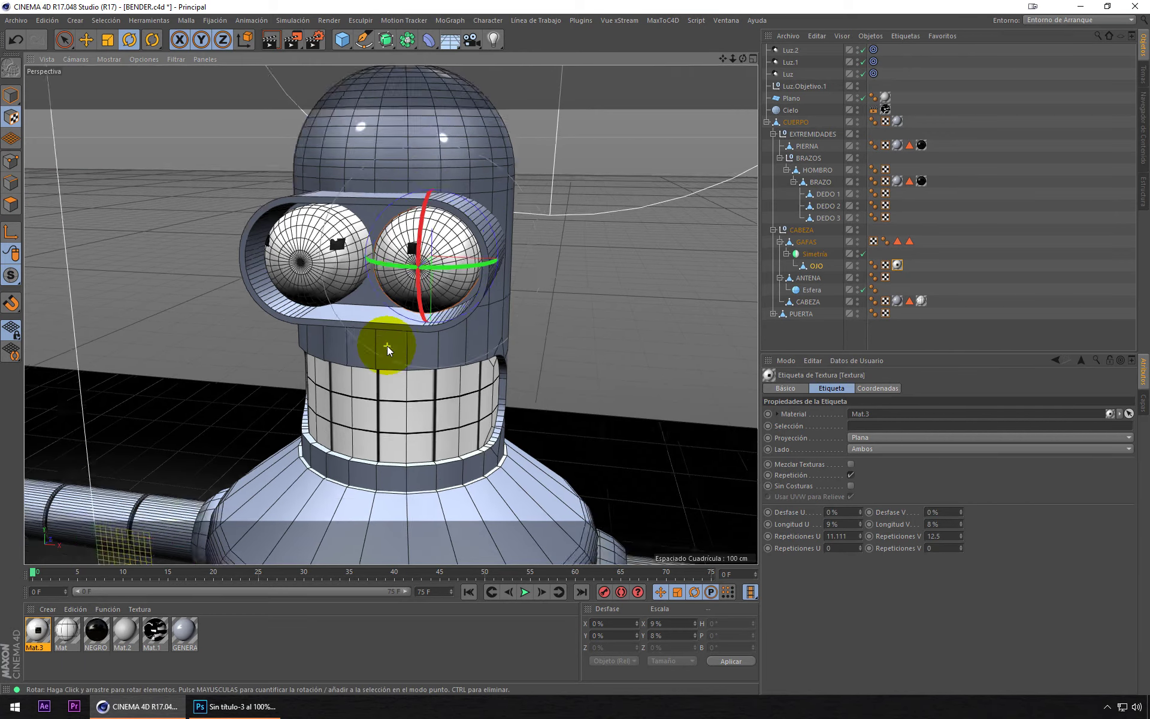
{"action": "left_click", "coordinate": [851, 474]}
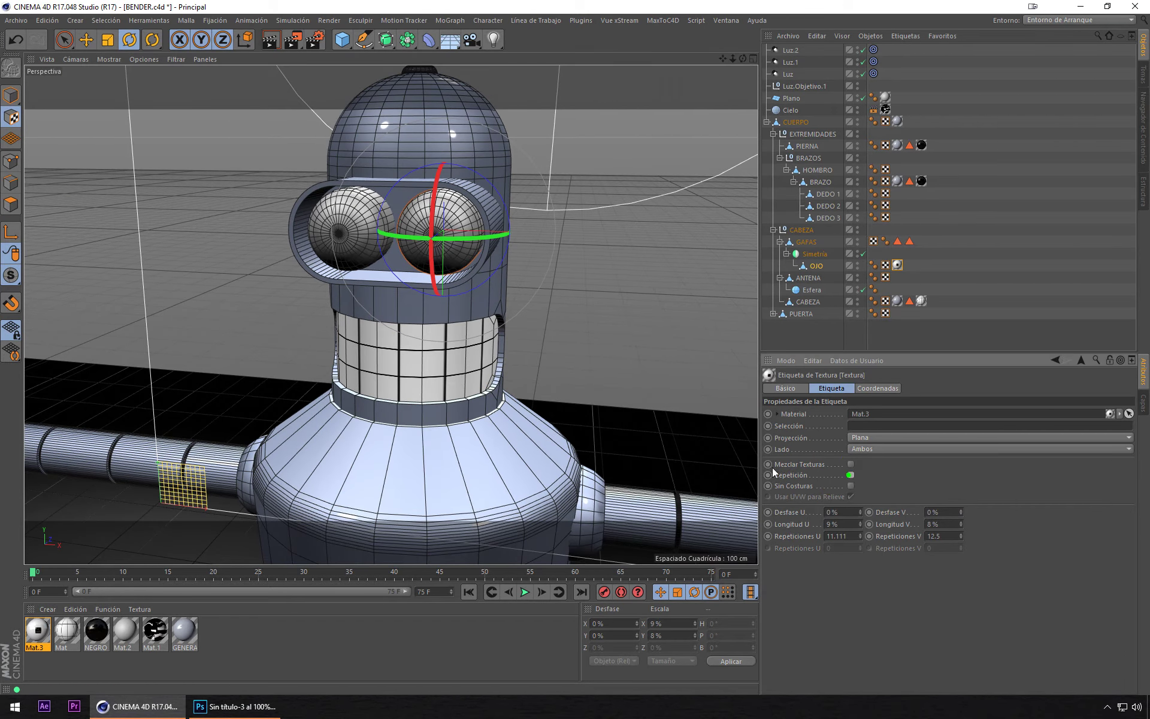
Step: Move the OJO eye texture placement up onto Bender's right eye
{"action": "left_click", "coordinate": [86, 40]}
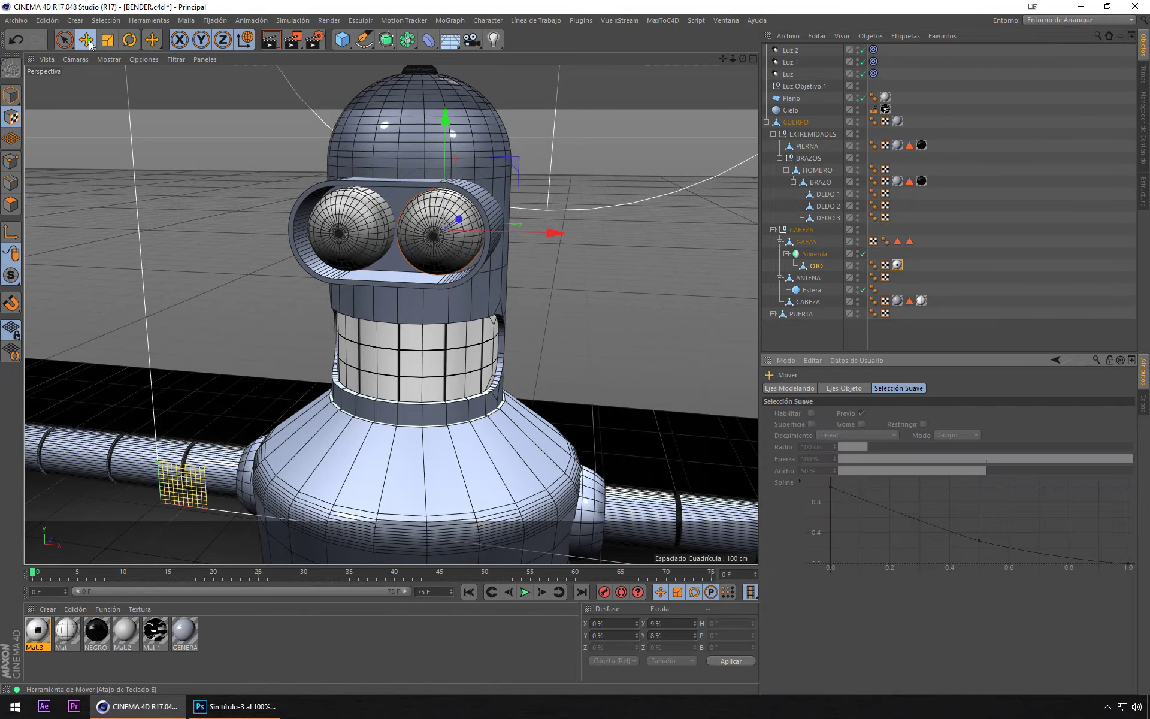
{"action": "mouse_move", "coordinate": [526, 139]}
{"action": "left_mouse_down"}
{"action": "mouse_move", "coordinate": [440, 259]}
{"action": "mouse_move", "coordinate": [744, 250]}
{"action": "left_mouse_up"}
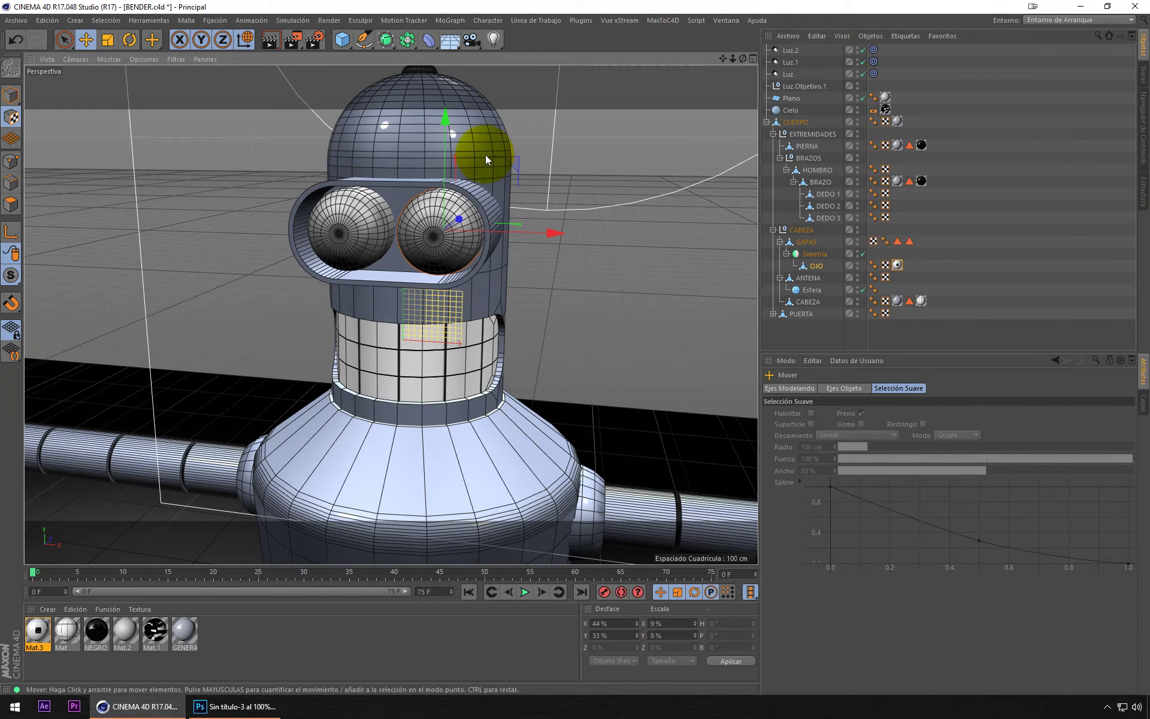
{"action": "left_click_drag", "start_coordinate": [451, 157], "coordinate": [445, 207]}
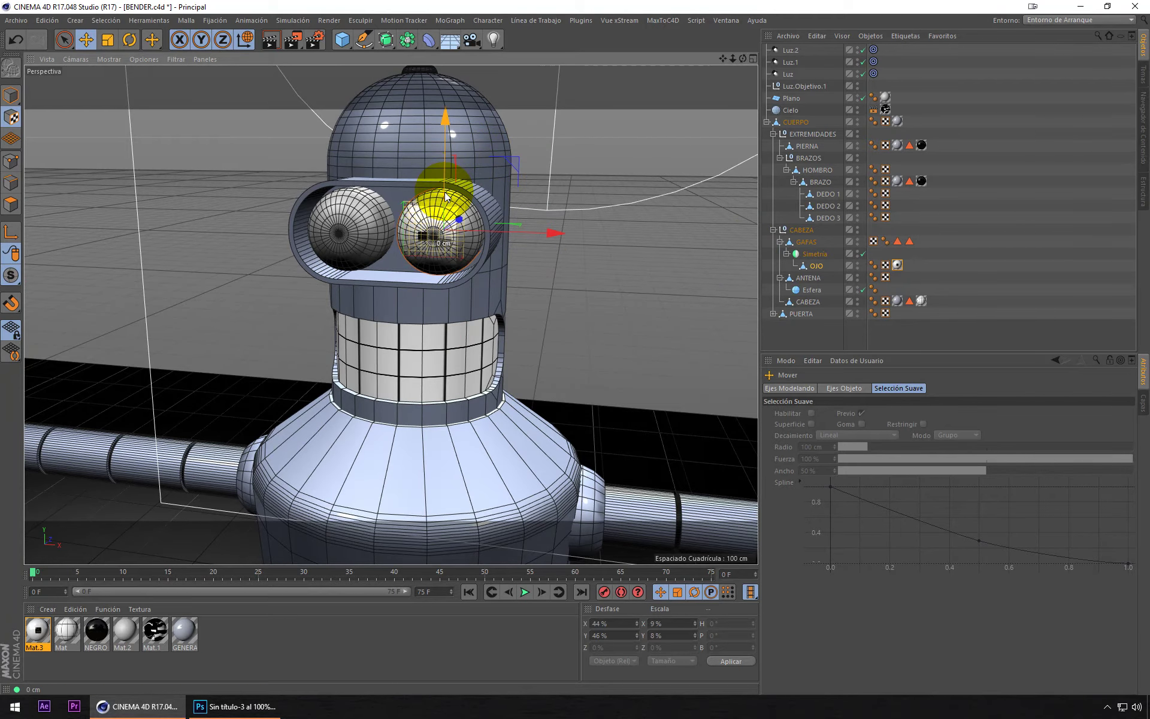
{"action": "scroll", "coordinate": [445, 207], "scroll_direction": "up", "scroll_amount": 2}
{"action": "scroll", "coordinate": [446, 203], "scroll_direction": "up", "scroll_amount": 2}
{"action": "scroll", "coordinate": [445, 195], "scroll_direction": "up", "scroll_amount": 2}
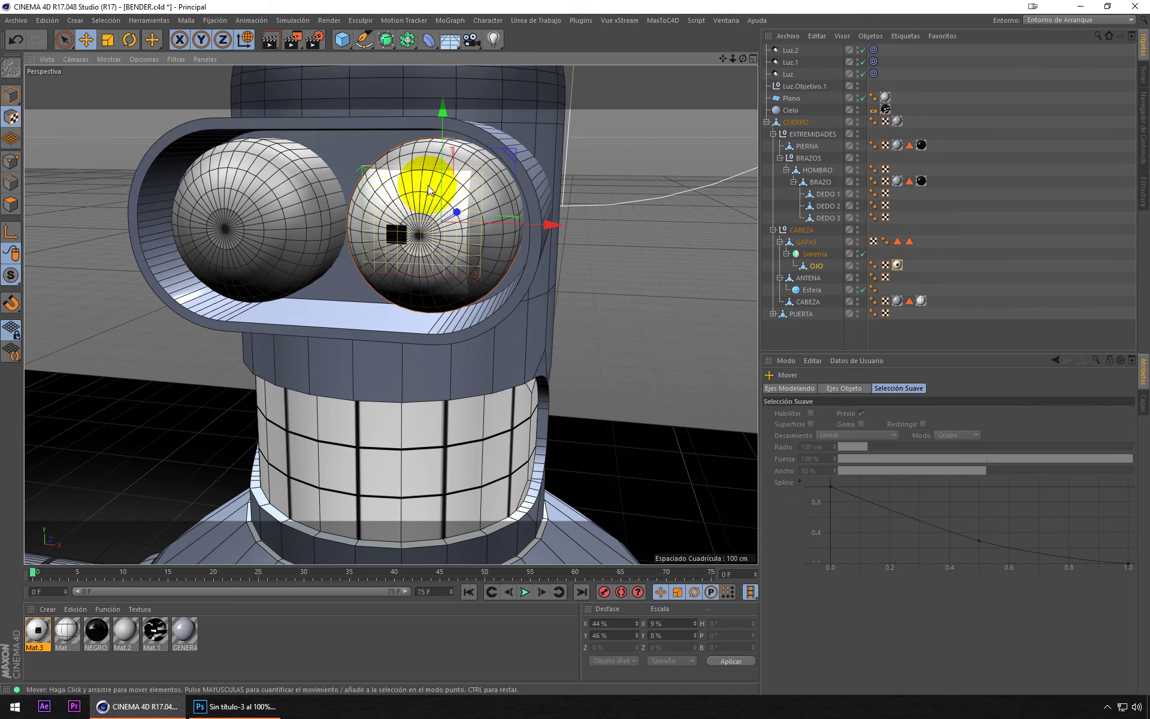
{"action": "scroll", "coordinate": [444, 186], "scroll_direction": "up", "scroll_amount": 2}
{"action": "scroll", "coordinate": [443, 186], "scroll_direction": "up", "scroll_amount": 1}
{"action": "left_click_drag", "start_coordinate": [527, 236], "coordinate": [520, 242]}
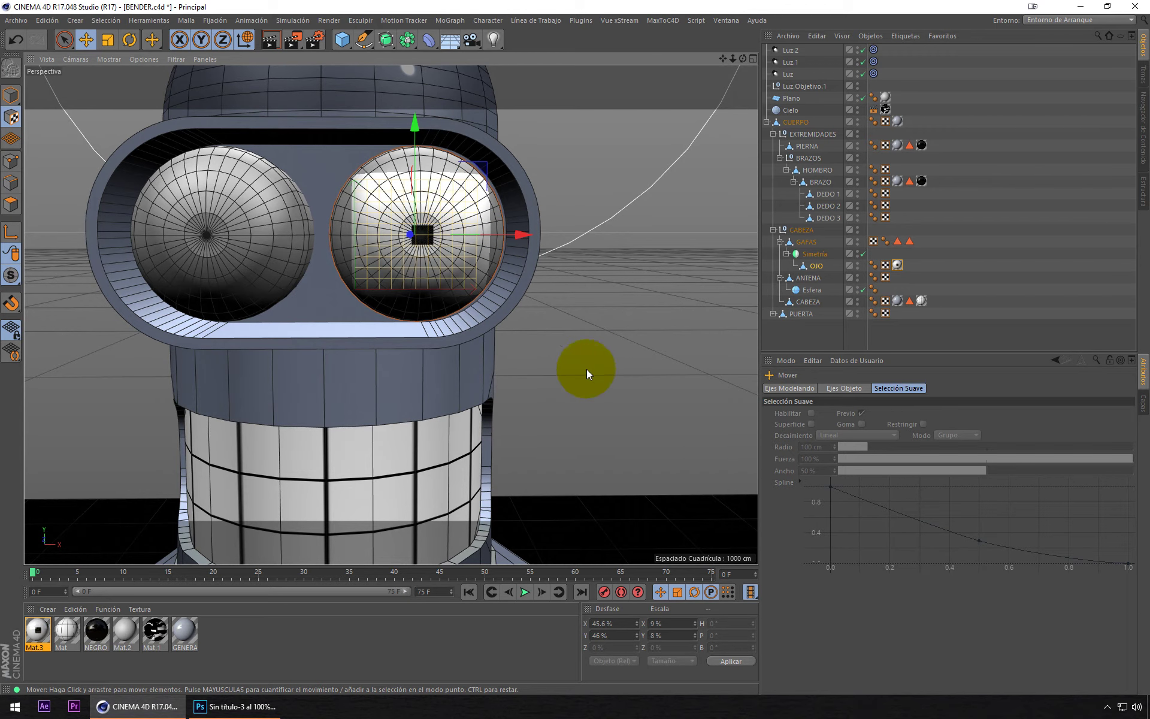
Step: Scale the eye texture and set its Texture Tag length to 14% U and V
{"action": "key", "text": "t"}
{"action": "left_click_drag", "start_coordinate": [480, 304], "coordinate": [495, 321]}
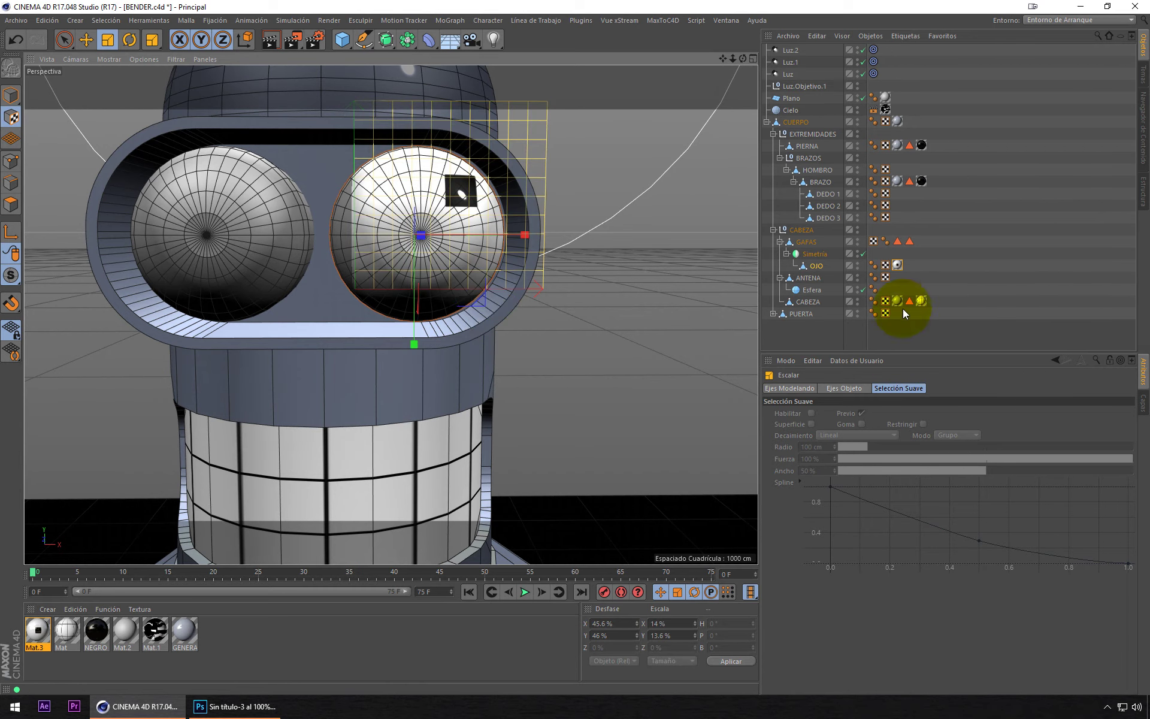
{"action": "left_click", "coordinate": [897, 265]}
{"action": "left_click", "coordinate": [860, 518]}
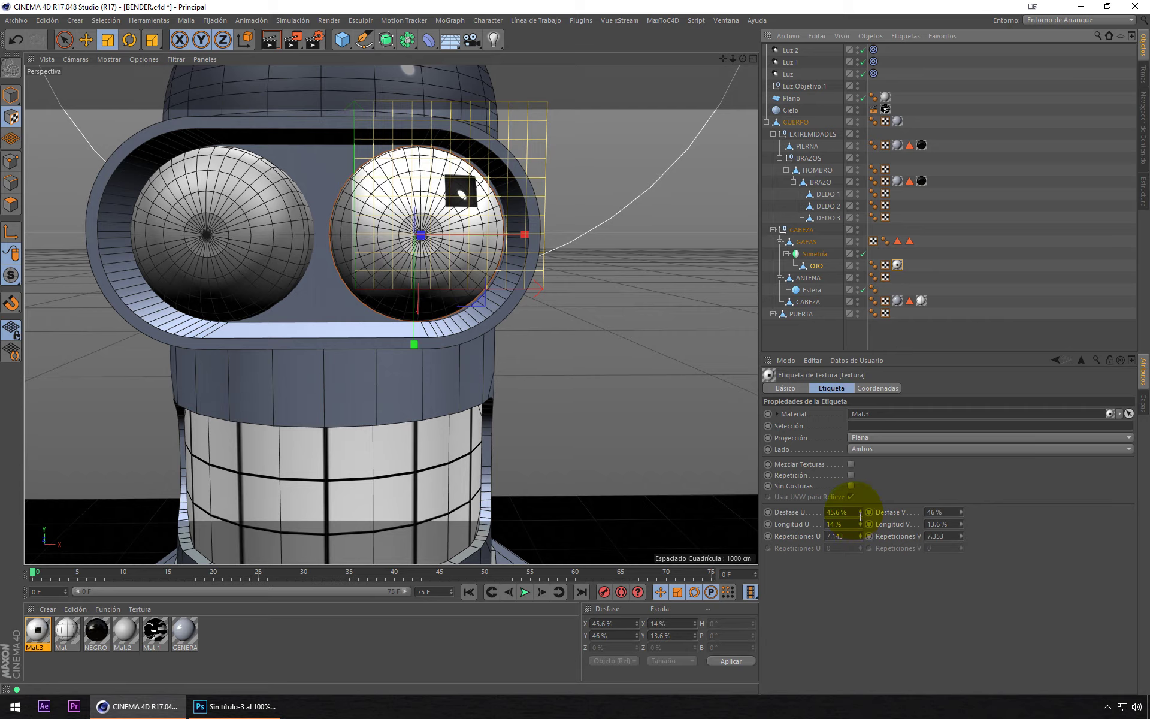
{"action": "left_click", "coordinate": [842, 513]}
{"action": "type", "text": "46"}
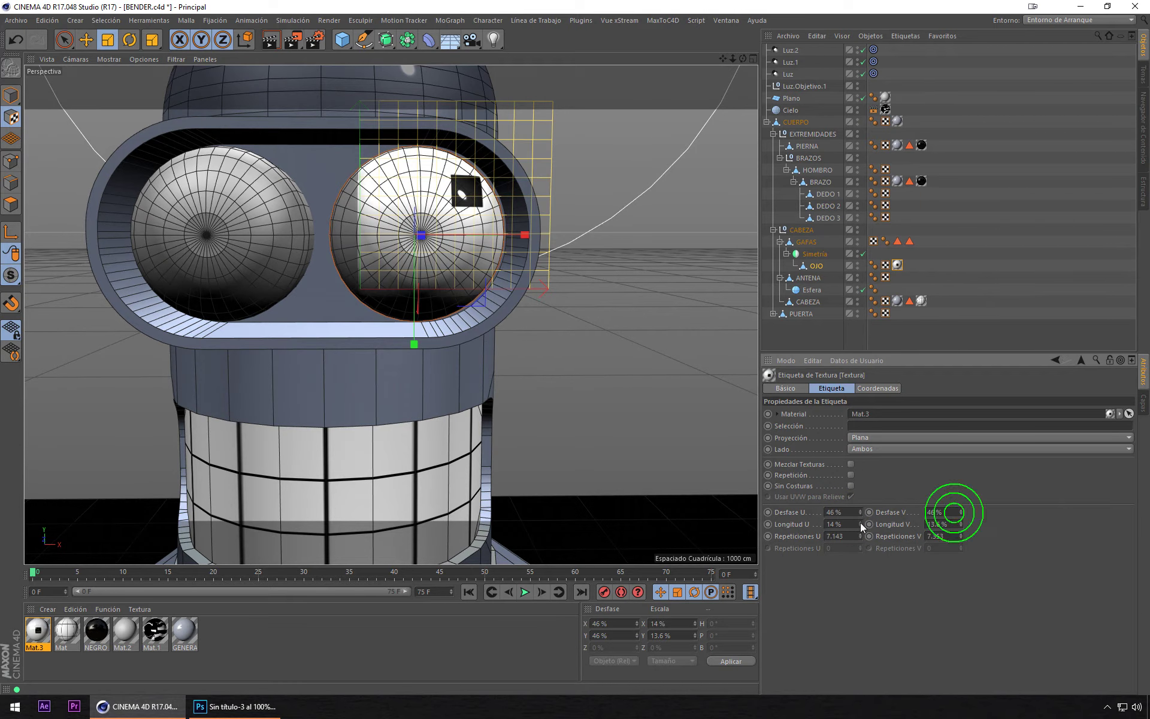
{"action": "left_click", "coordinate": [845, 527]}
{"action": "left_click", "coordinate": [846, 525]}
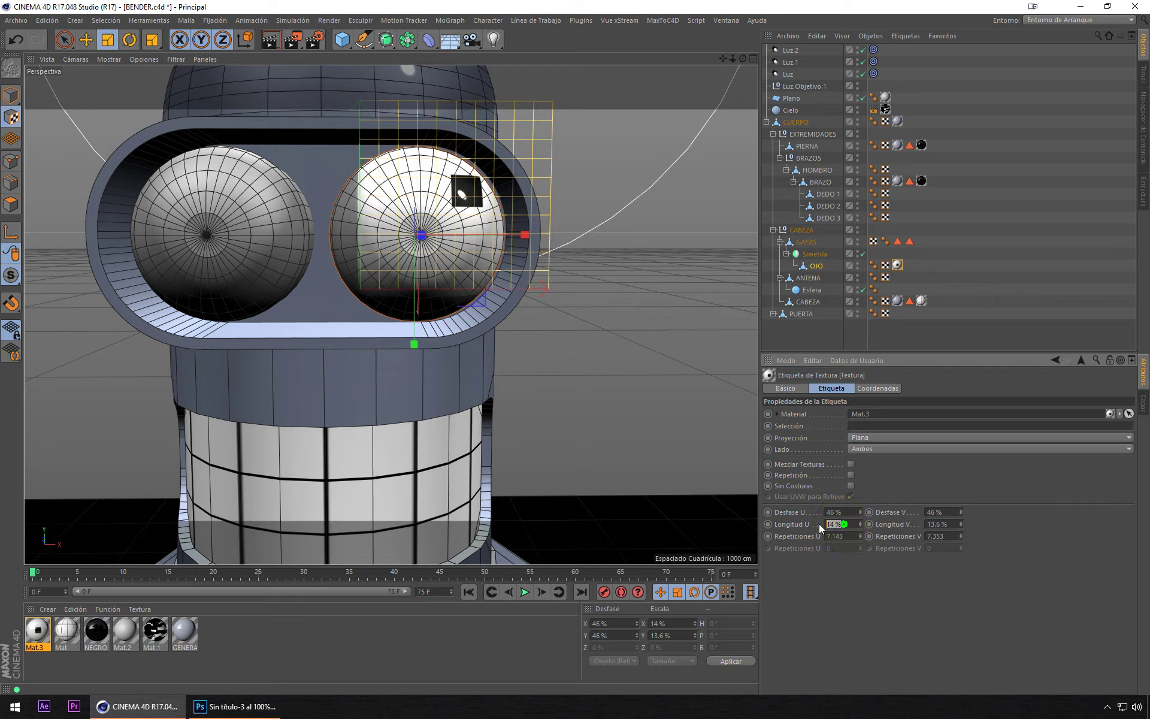
{"action": "type", "text": "14"}
{"action": "left_click", "coordinate": [973, 540]}
{"action": "type", "text": "14"}
{"action": "left_click", "coordinate": [926, 576]}
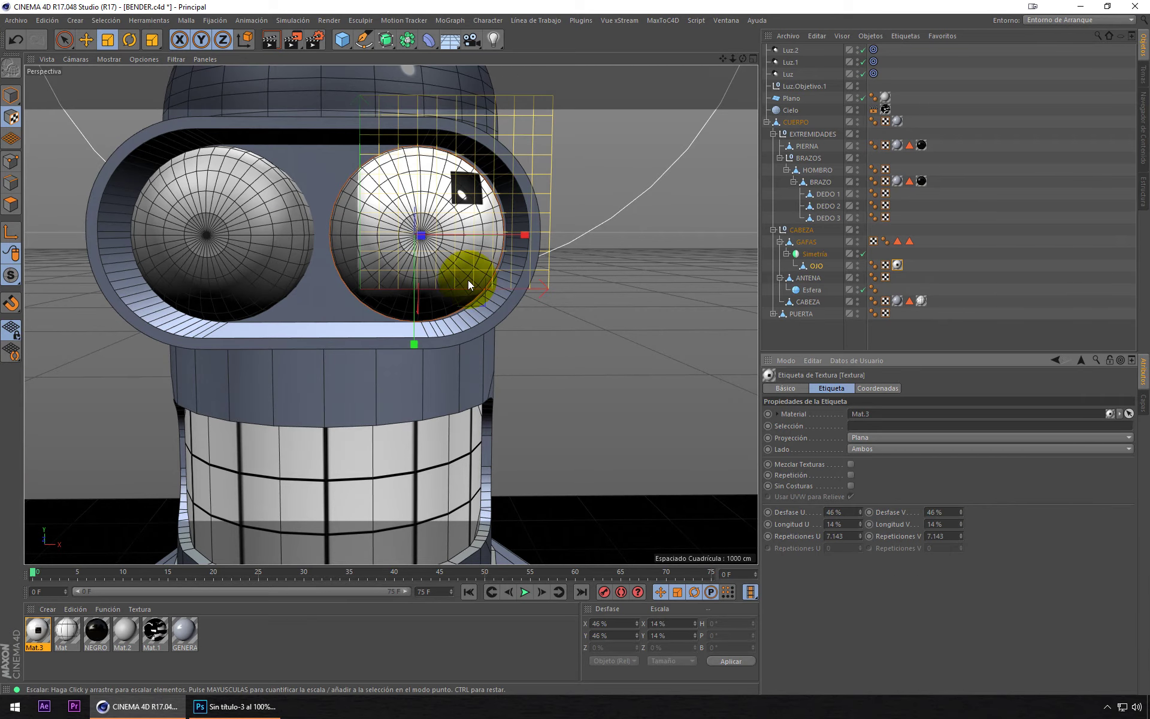
Step: Nudge the pupil texture into place so it sits centred at 43% offsets
{"action": "key", "text": "e"}
{"action": "left_click_drag", "start_coordinate": [416, 177], "coordinate": [416, 148]}
{"action": "left_click_drag", "start_coordinate": [518, 236], "coordinate": [508, 238]}
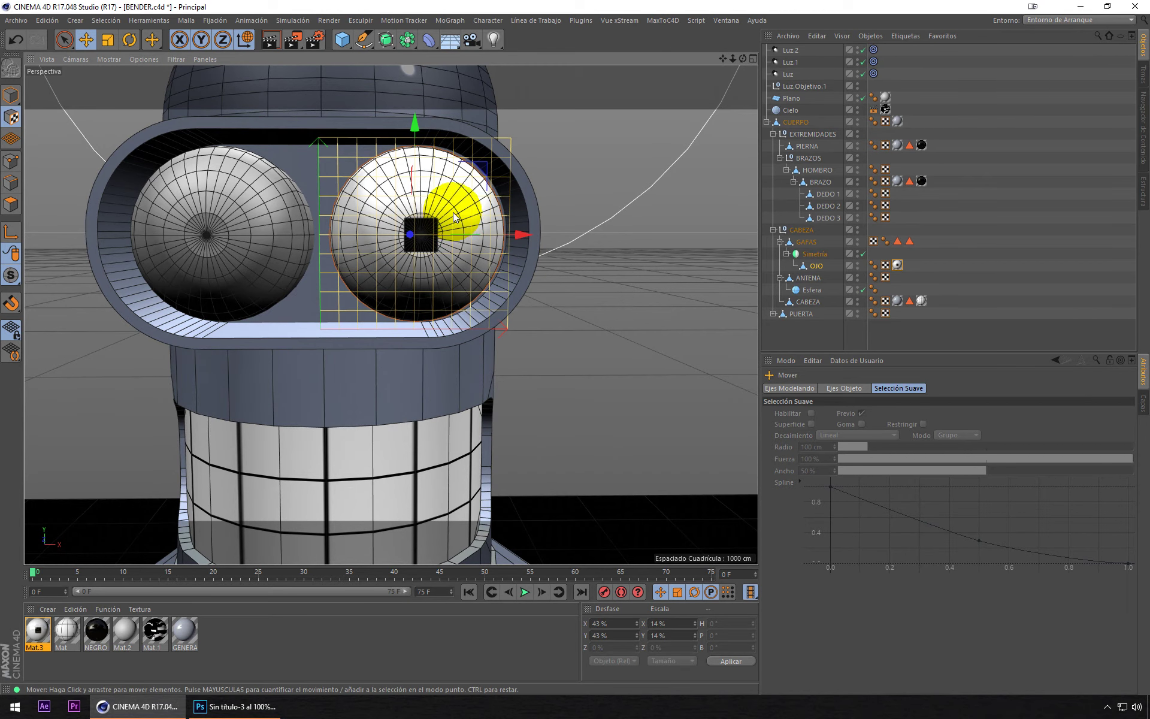
{"action": "mouse_move", "coordinate": [453, 212]}
{"action": "left_mouse_down", "text": "alt"}
{"action": "mouse_move", "coordinate": [380, 227]}
{"action": "mouse_move", "coordinate": [440, 229]}
{"action": "mouse_move", "coordinate": [523, 207]}
{"action": "mouse_move", "coordinate": [448, 220]}
{"action": "mouse_move", "coordinate": [462, 206]}
{"action": "left_mouse_up", "text": "alt"}
{"action": "left_click", "coordinate": [826, 254]}
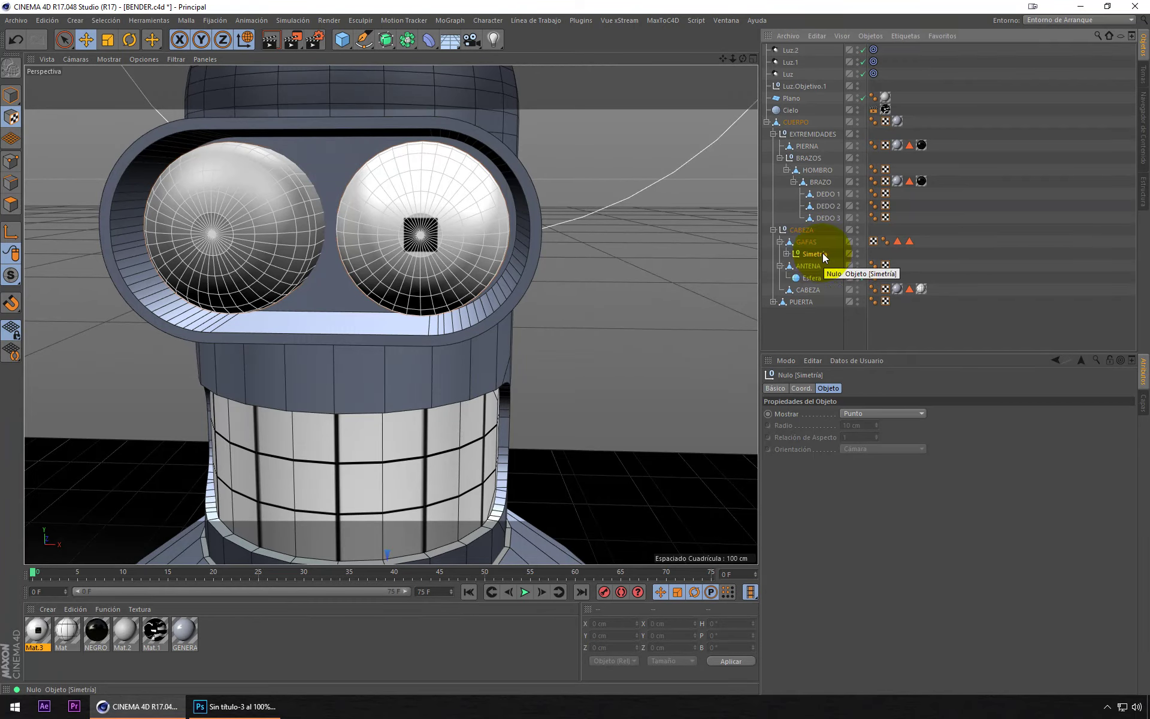
Step: Convert Simetría to an editable null and edit OJO in Polygons mode
{"action": "key", "text": "c"}
{"action": "left_click", "coordinate": [815, 265]}
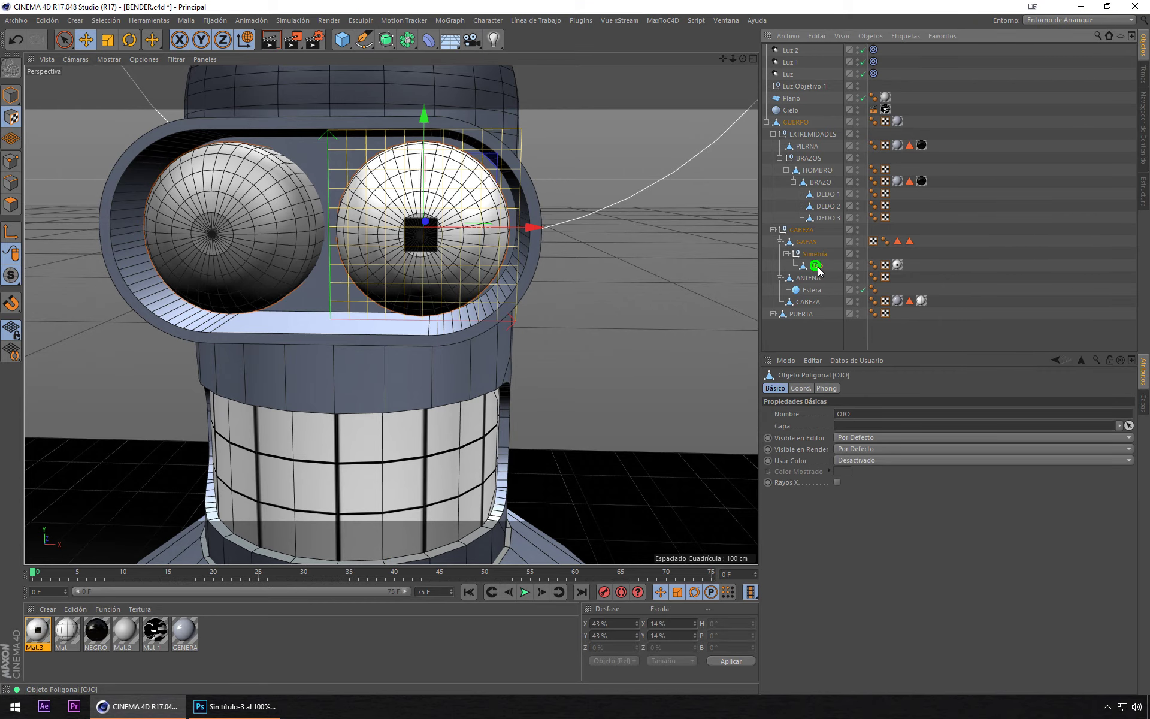
{"action": "left_click", "coordinate": [819, 264]}
{"action": "left_click", "coordinate": [818, 264]}
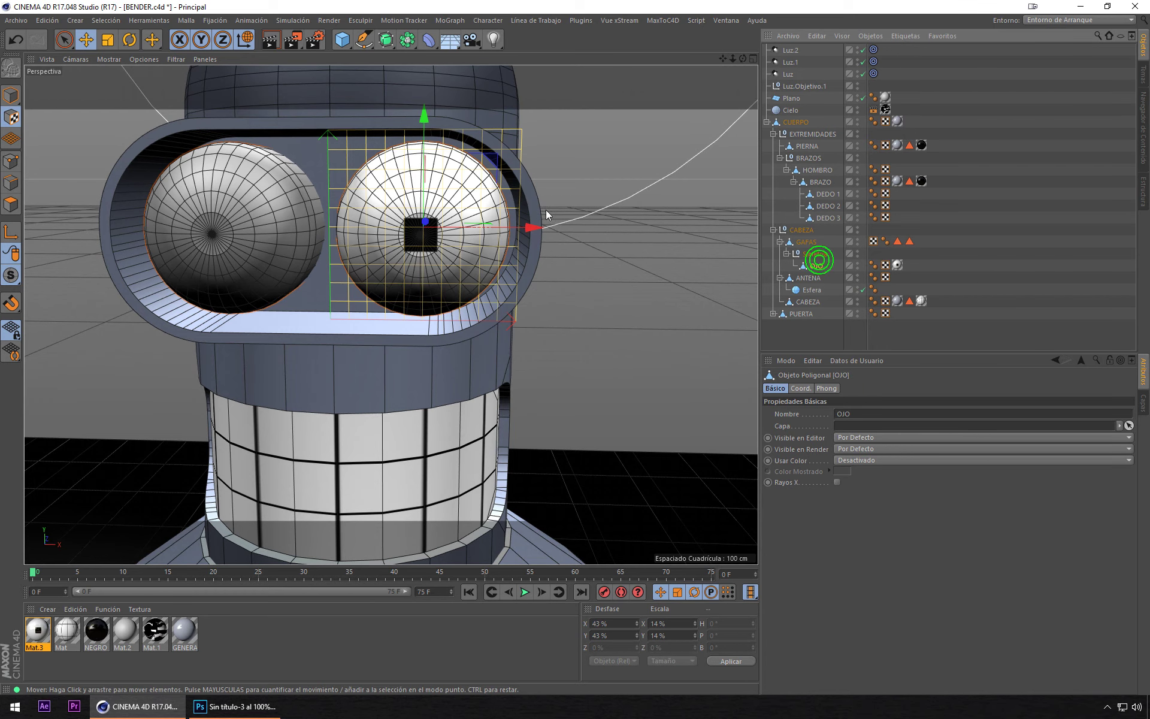
{"action": "left_click", "coordinate": [19, 201]}
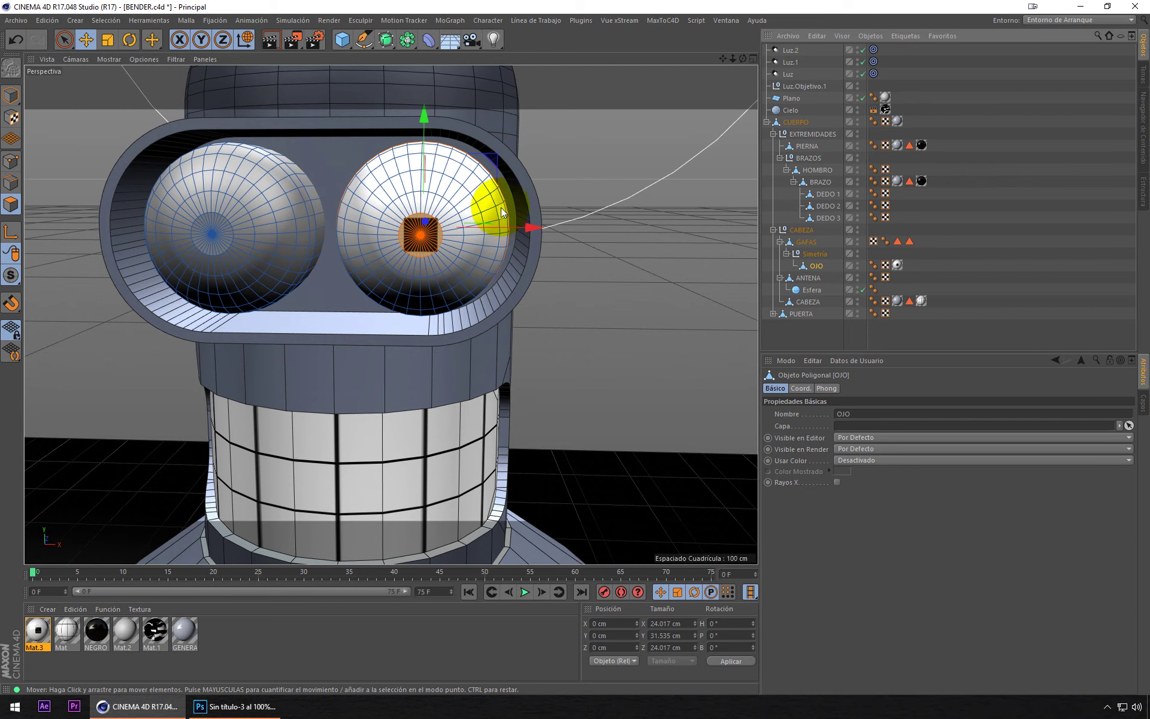
Step: Rectangle-select all the polygons of the right eye from a frontal view
{"action": "mouse_move", "coordinate": [450, 235]}
{"action": "left_mouse_down", "text": "alt"}
{"action": "mouse_move", "coordinate": [500, 254]}
{"action": "mouse_move", "coordinate": [551, 240]}
{"action": "mouse_move", "coordinate": [521, 245]}
{"action": "left_mouse_up", "text": "alt"}
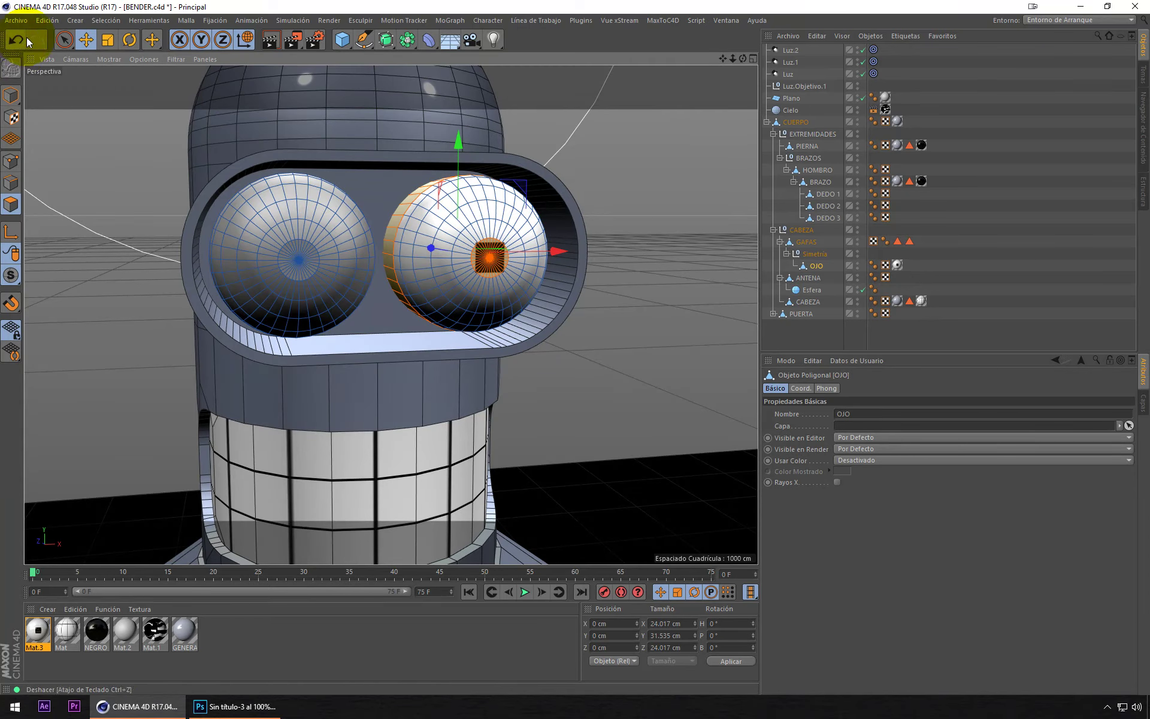
{"action": "left_click_drag", "start_coordinate": [64, 39], "coordinate": [111, 79]}
{"action": "left_click", "coordinate": [112, 80]}
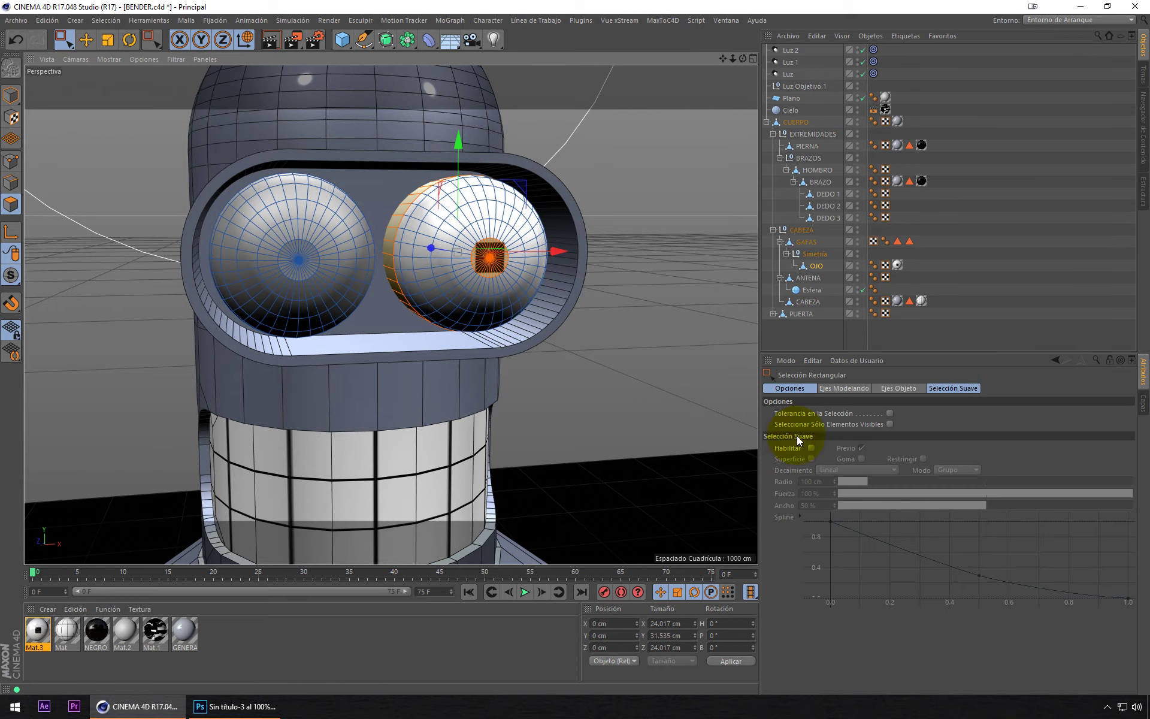
{"action": "mouse_move", "coordinate": [475, 287]}
{"action": "left_mouse_down", "text": "alt"}
{"action": "mouse_move", "coordinate": [411, 304]}
{"action": "mouse_move", "coordinate": [402, 282]}
{"action": "left_mouse_up", "text": "alt"}
{"action": "mouse_move", "coordinate": [373, 135]}
{"action": "left_mouse_down"}
{"action": "mouse_move", "coordinate": [512, 349]}
{"action": "mouse_move", "coordinate": [587, 428]}
{"action": "left_mouse_up"}
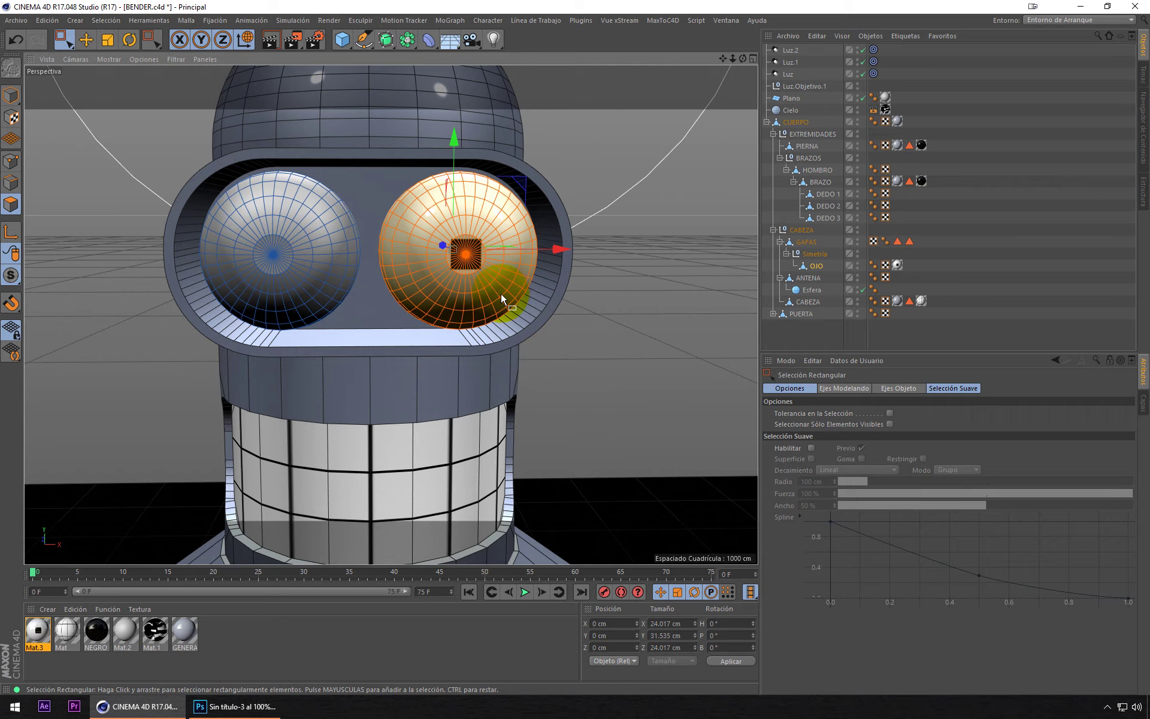
Step: Store the right eye's polygons as a selection tag named 'ojo derecho'
{"action": "left_click", "coordinate": [107, 20]}
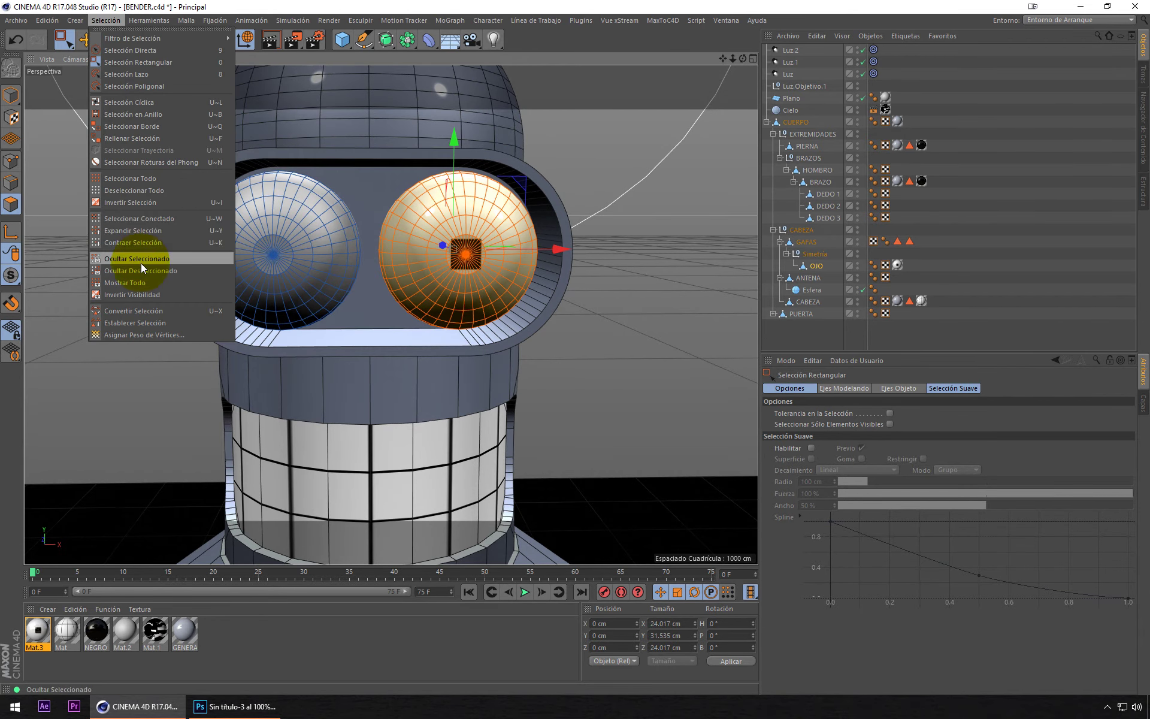
{"action": "left_click", "coordinate": [143, 322]}
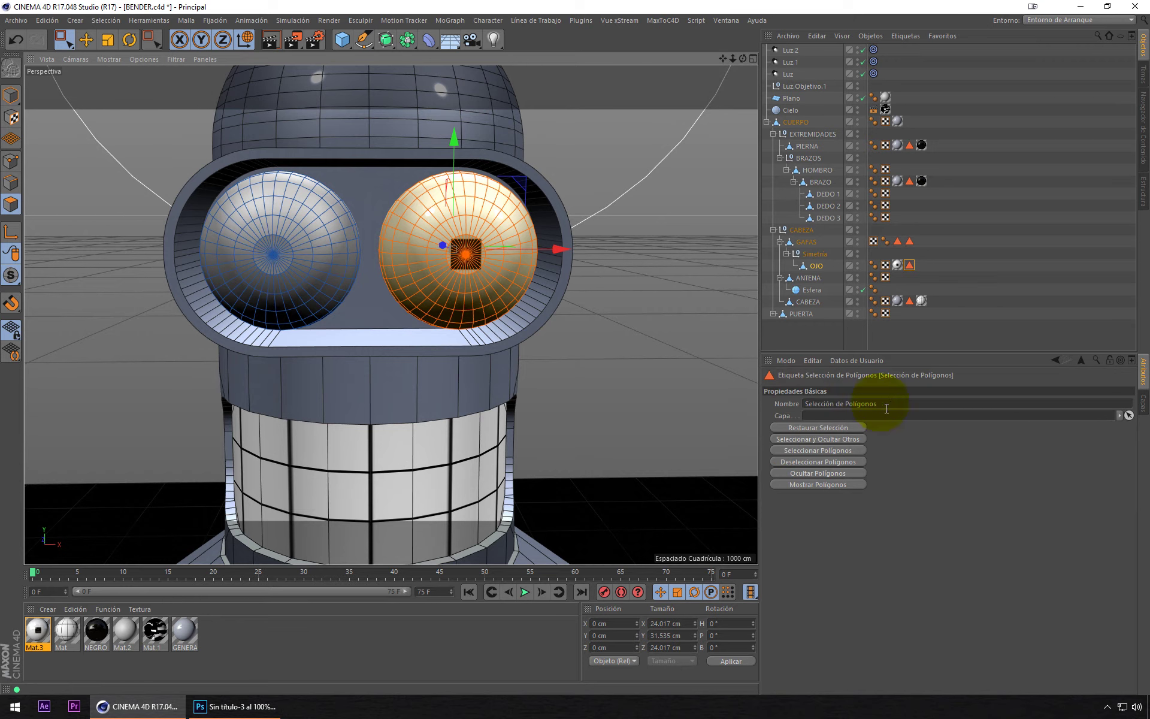
{"action": "left_click", "coordinate": [794, 404]}
{"action": "type", "text": "o"}
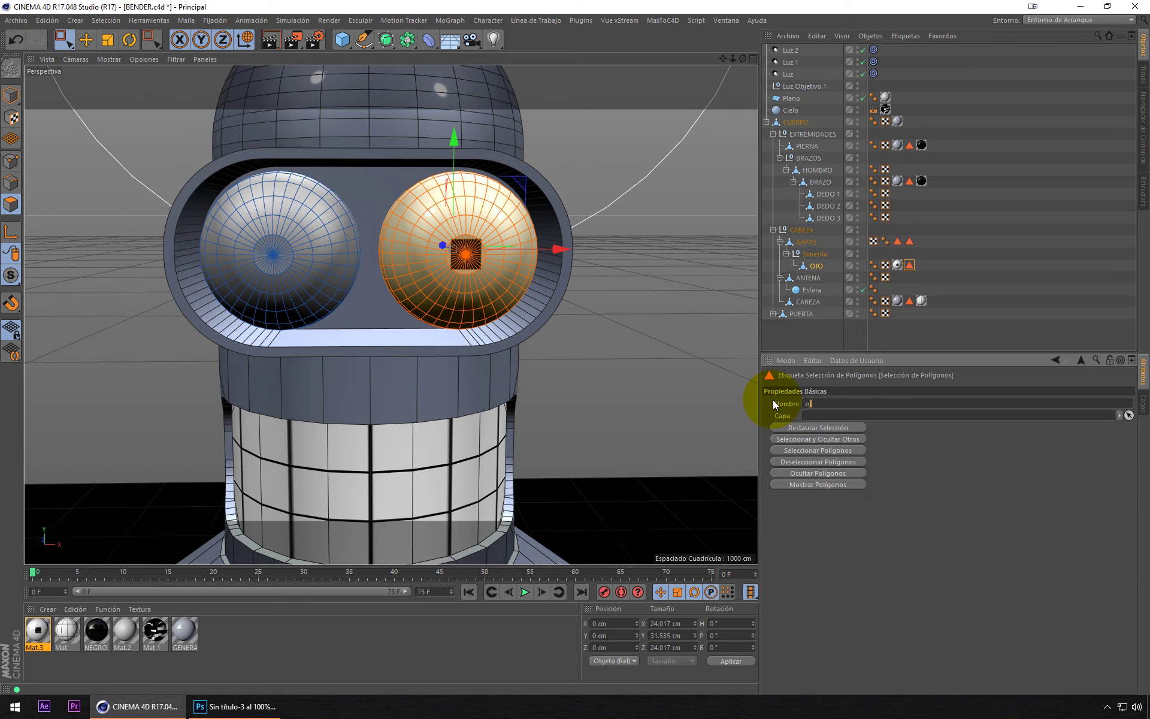
{"action": "type", "text": "jo derecho"}
{"action": "key", "text": "Return"}
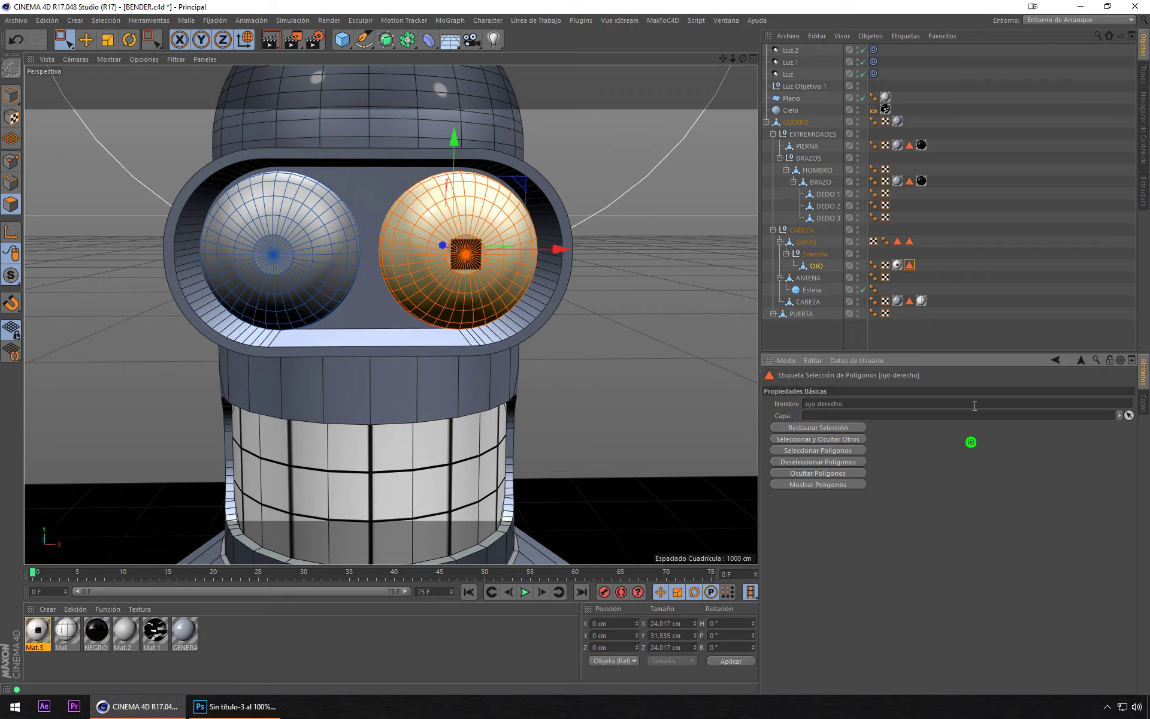
Step: Drag 'ojo derecho' into the Mat.3 texture tag's Selección field
{"action": "left_click", "coordinate": [897, 265]}
{"action": "left_click_drag", "start_coordinate": [910, 265], "coordinate": [873, 430]}
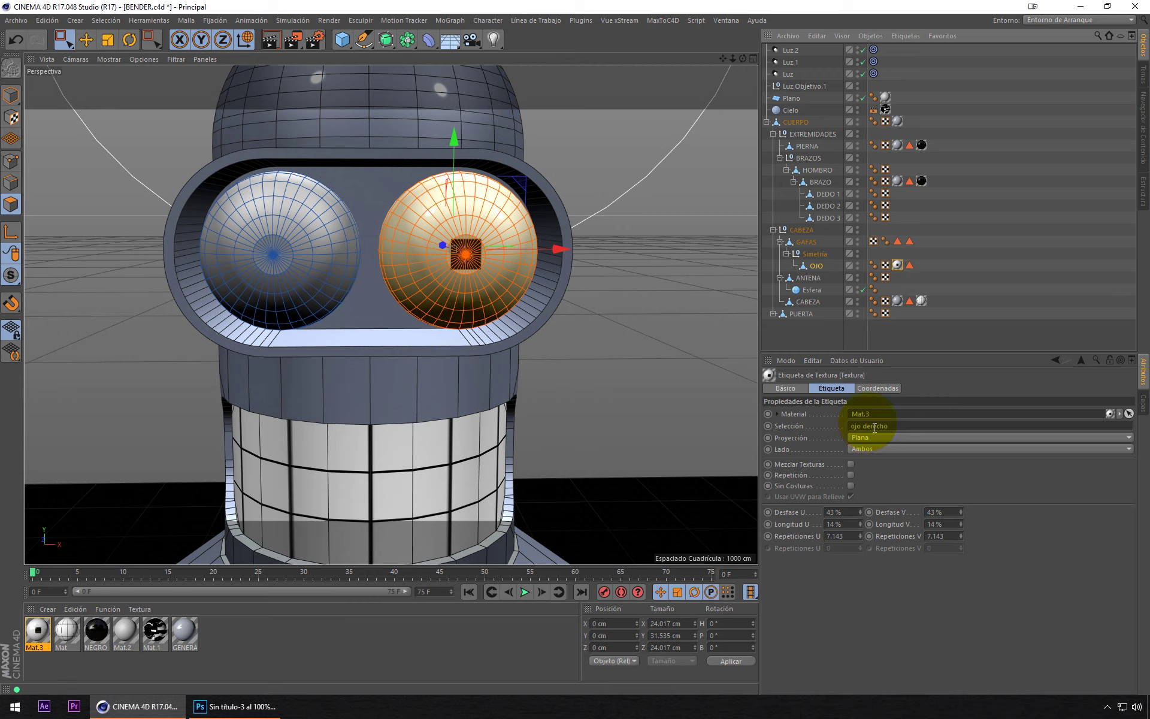
{"action": "left_click", "coordinate": [818, 266]}
{"action": "left_click_drag", "start_coordinate": [64, 40], "coordinate": [115, 78]}
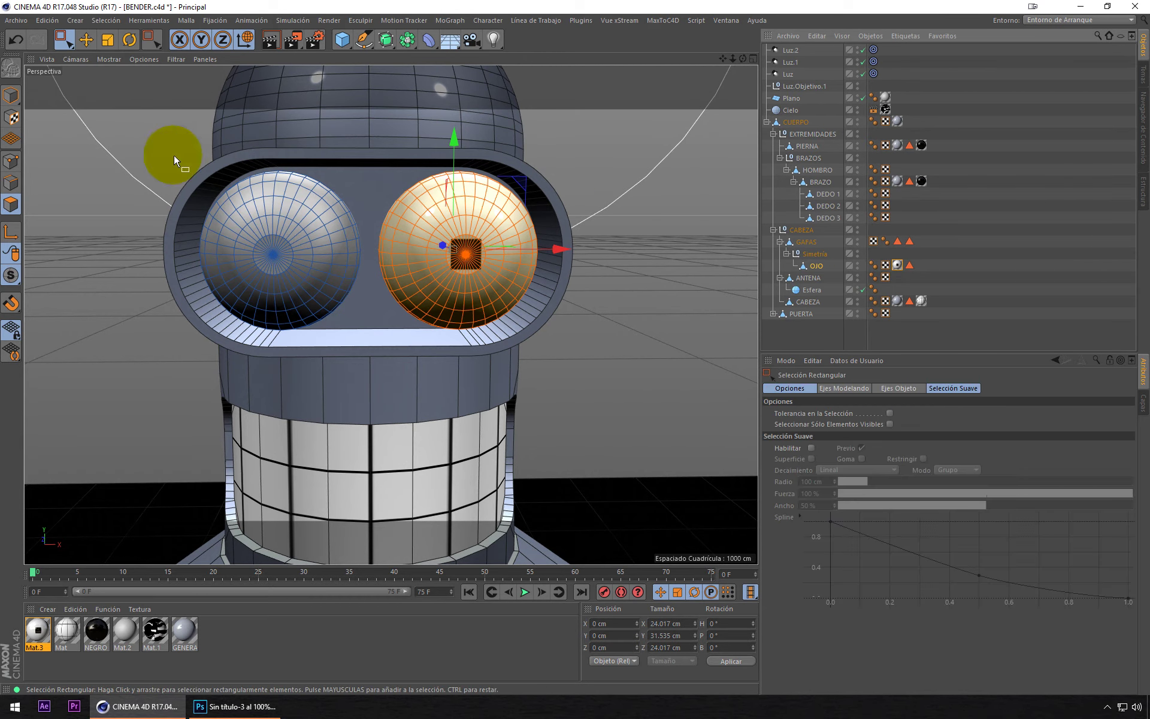
Step: Rectangle-select the left eye's polygons and store them as selection 'OJO IZQUI'
{"action": "left_click_drag", "start_coordinate": [135, 102], "coordinate": [366, 398]}
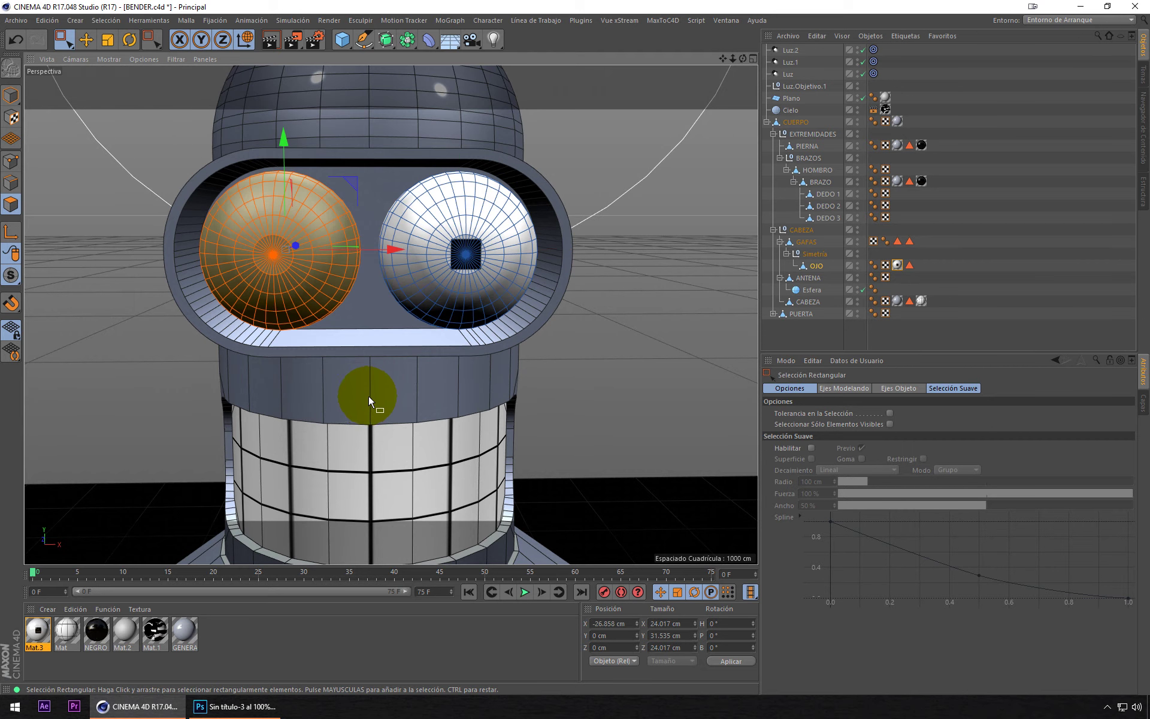
{"action": "left_click", "coordinate": [103, 20]}
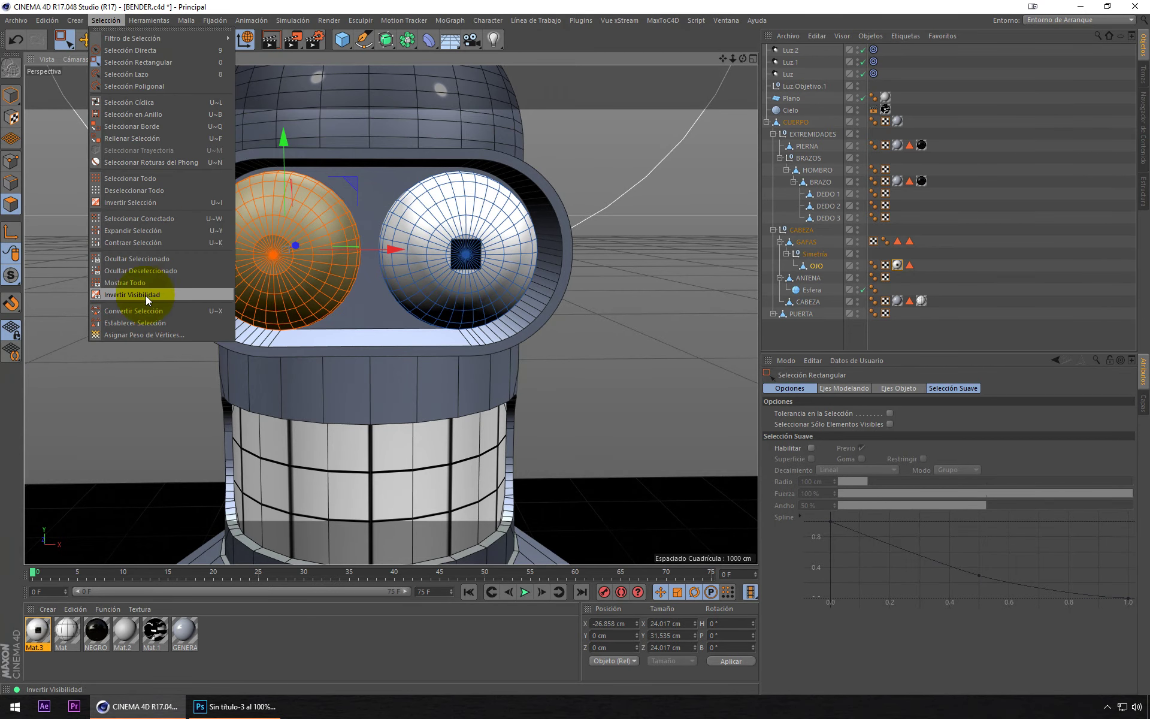
{"action": "left_click", "coordinate": [147, 322]}
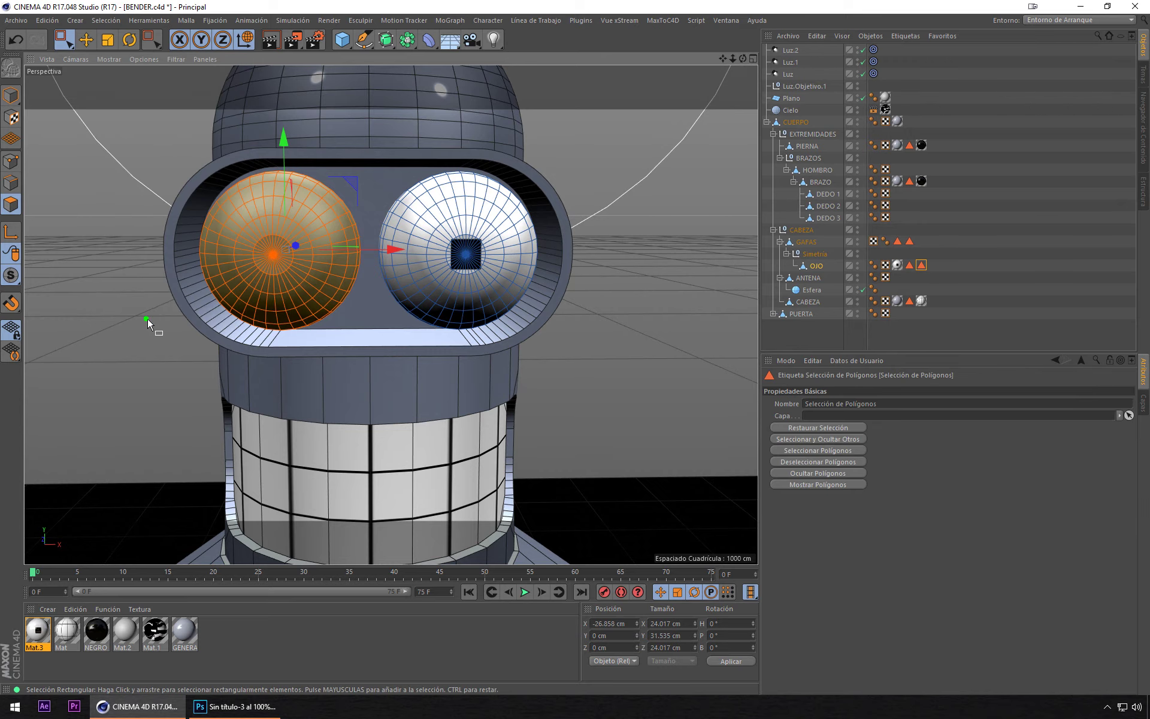
{"action": "double_click", "coordinate": [903, 404]}
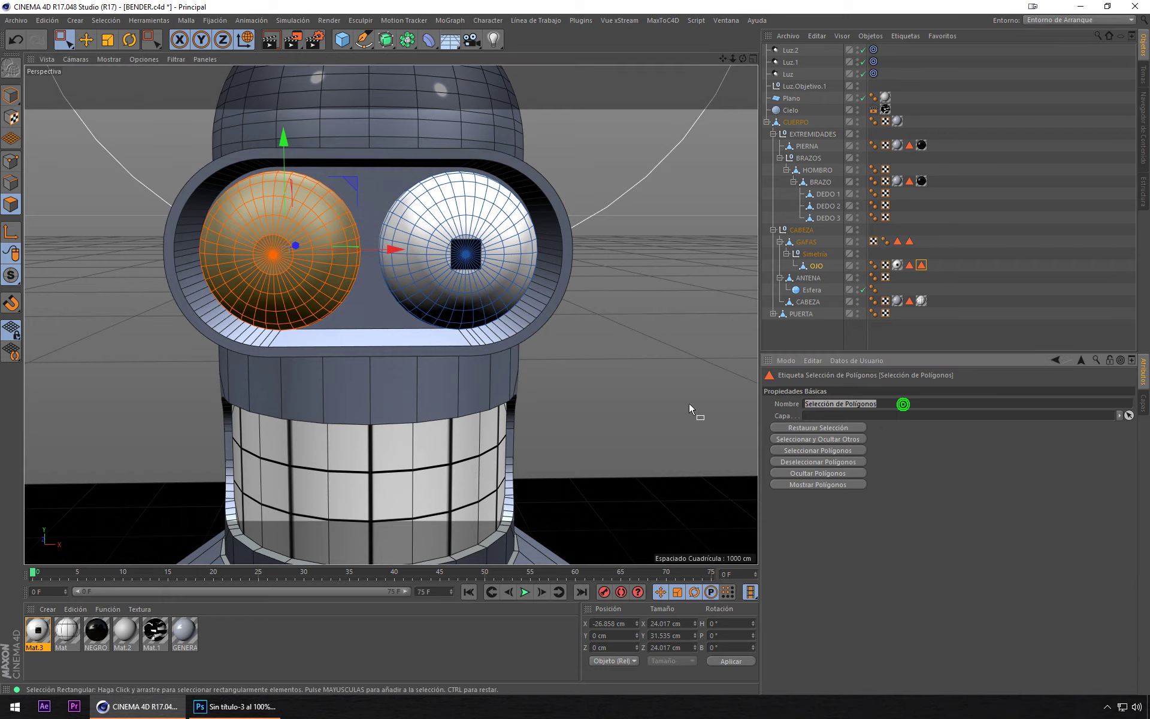
{"action": "type", "text": "OJO IZQ"}
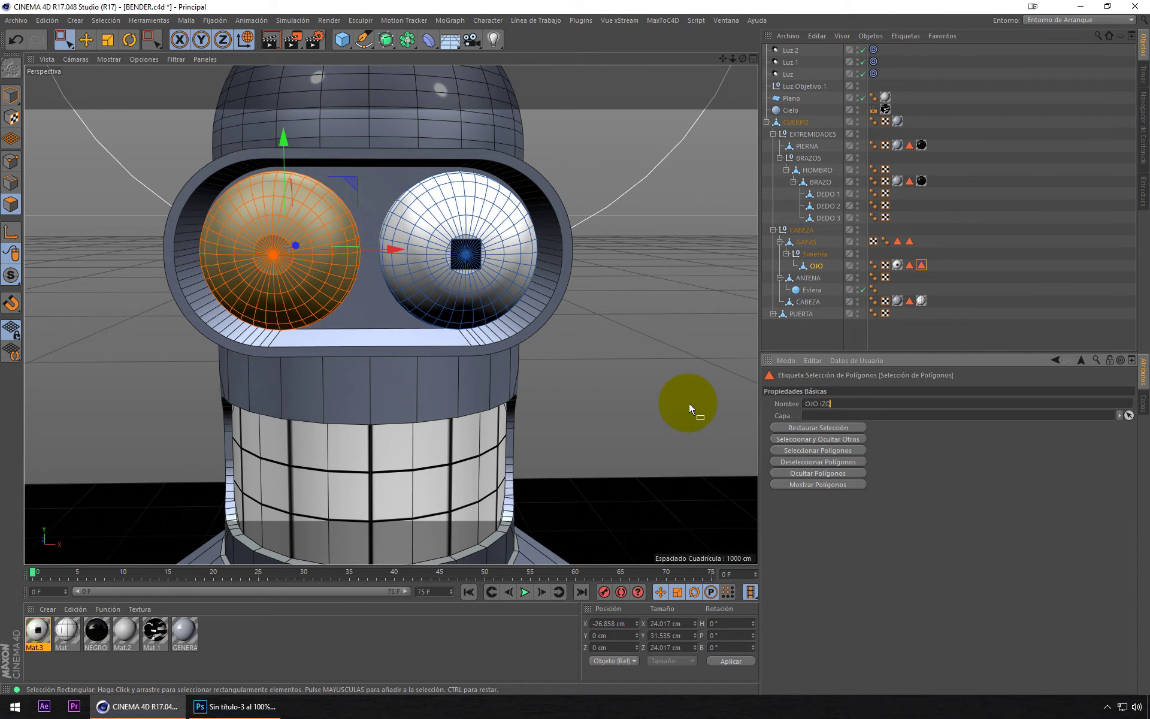
{"action": "type", "text": "UI"}
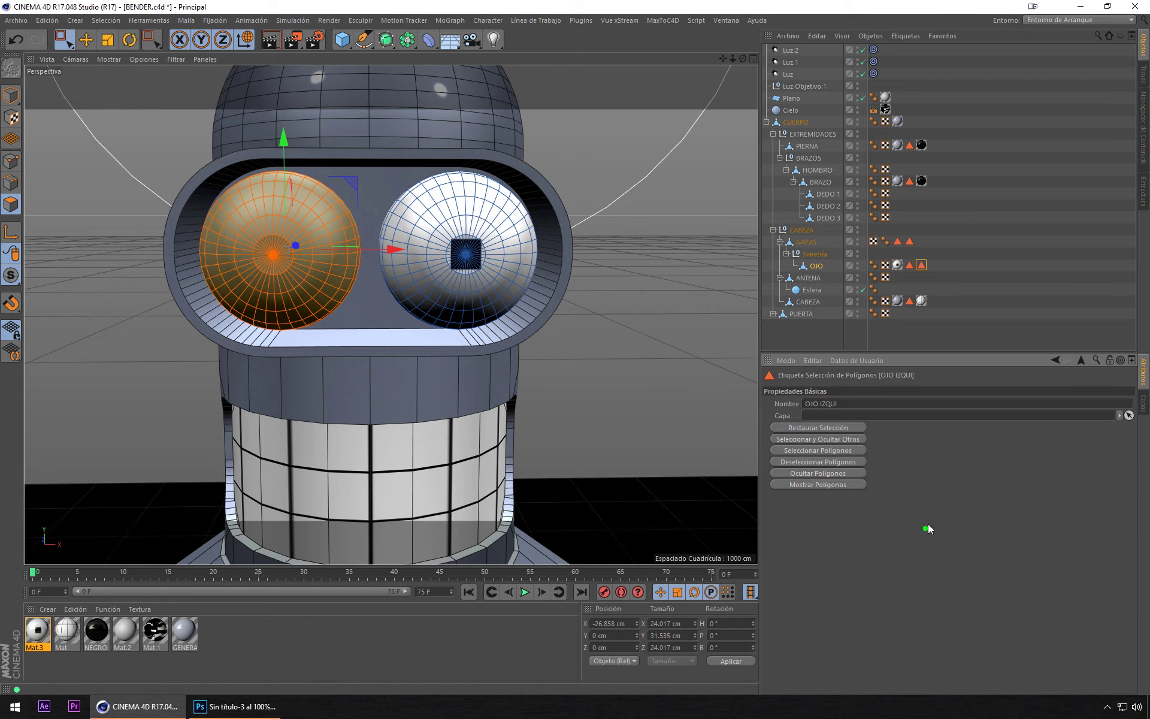
{"action": "left_click", "coordinate": [898, 265]}
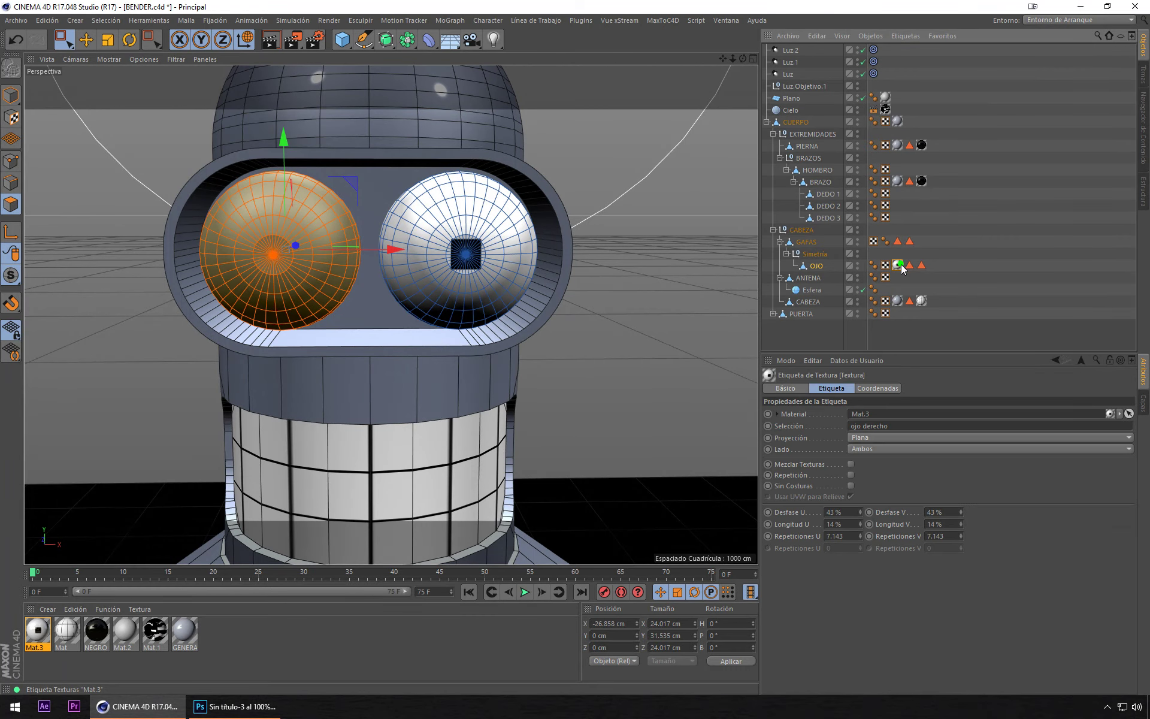
{"action": "left_click_drag", "start_coordinate": [901, 269], "coordinate": [577, 518]}
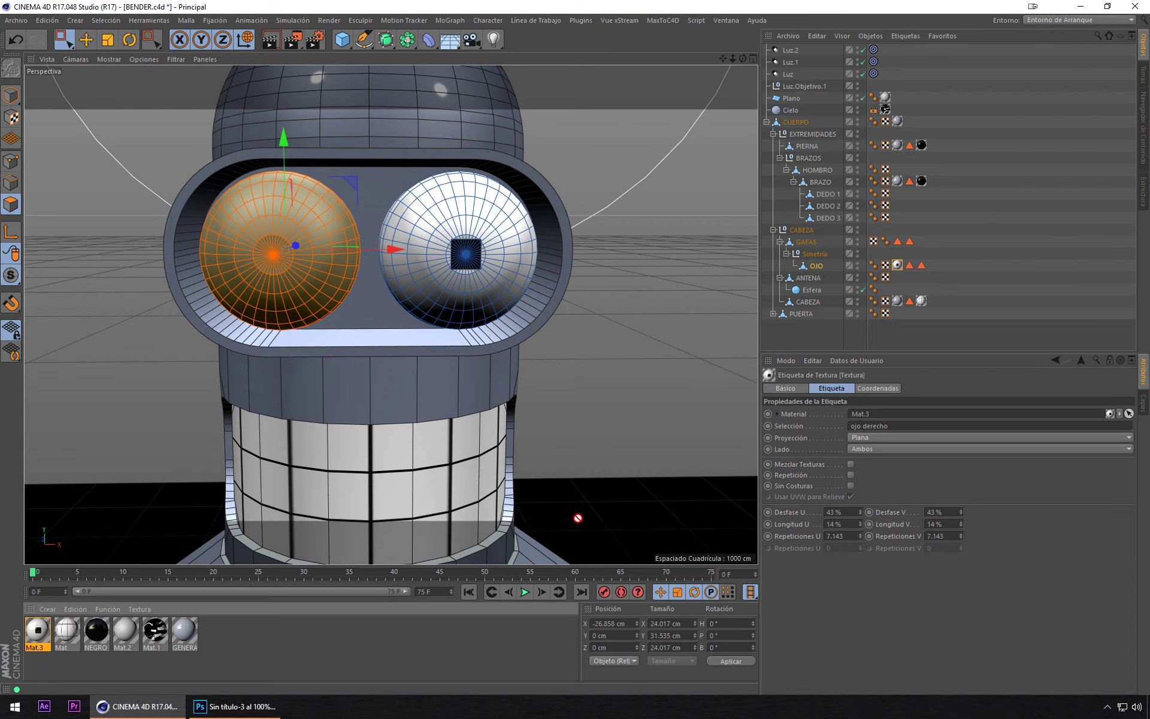
Step: Put the OJO IZQUI selection into the second Mat.3 tag's Selección field, restricting it to the left eye
{"action": "mouse_move", "coordinate": [578, 518]}
{"action": "left_mouse_down"}
{"action": "mouse_move", "coordinate": [898, 270]}
{"action": "mouse_move", "coordinate": [959, 267]}
{"action": "left_mouse_up"}
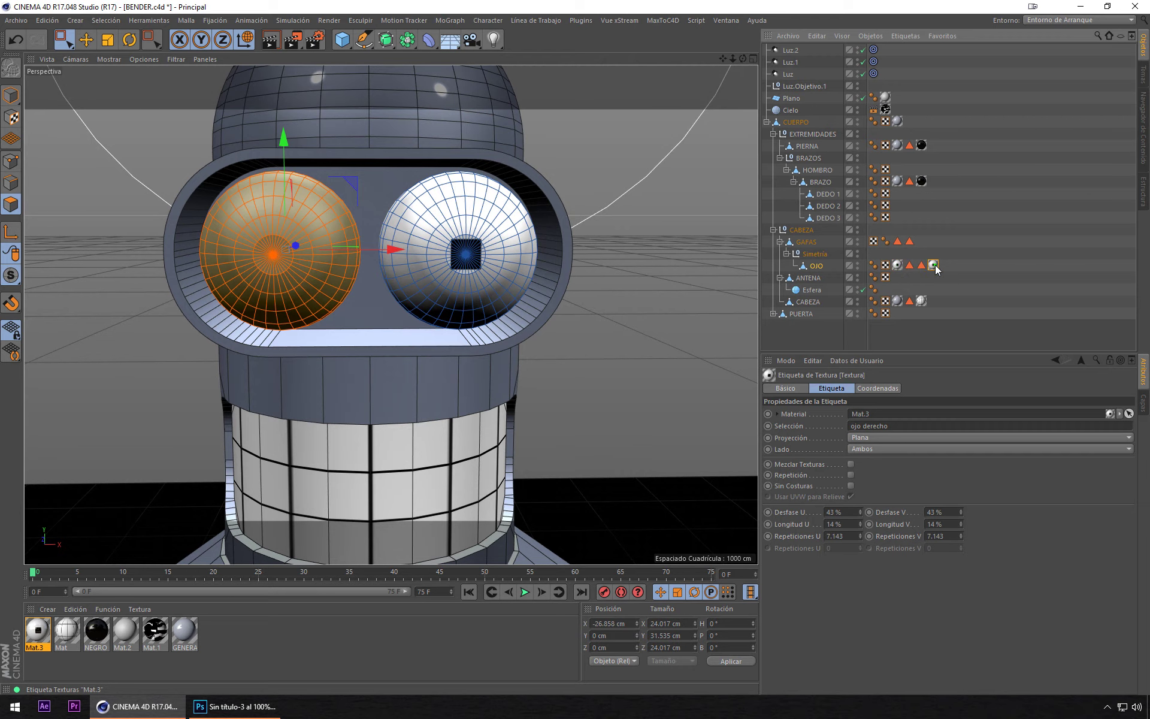
{"action": "left_click_drag", "start_coordinate": [887, 390], "coordinate": [891, 426]}
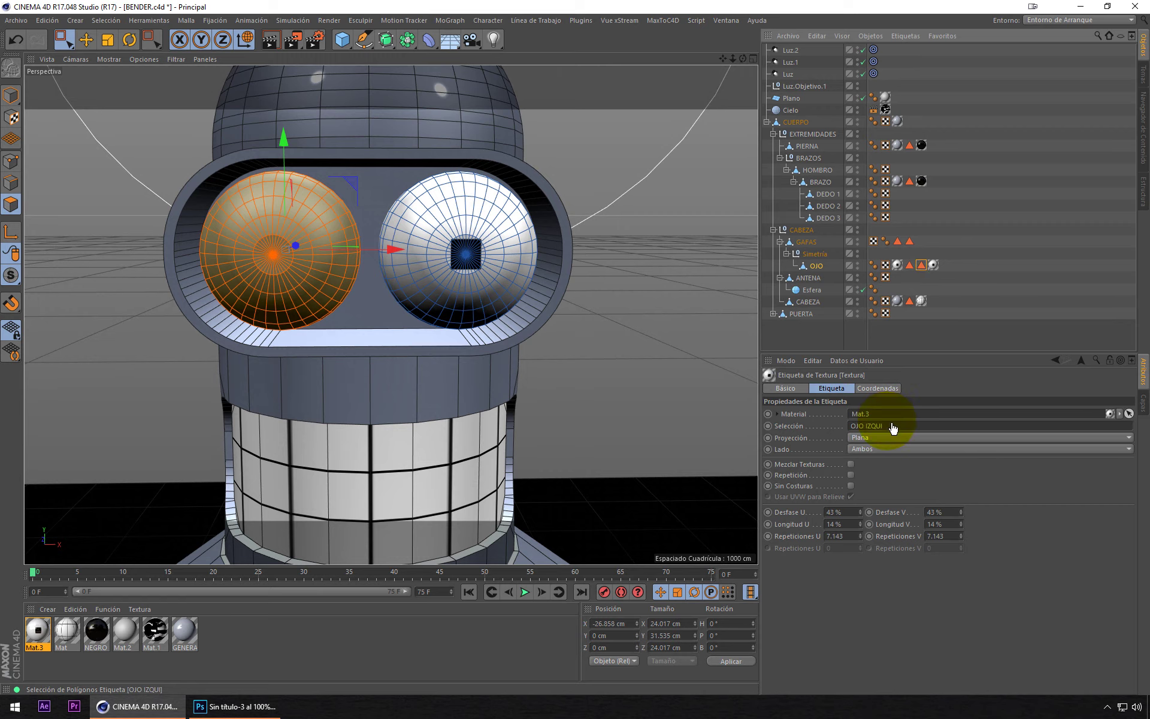
{"action": "left_click", "coordinate": [897, 265]}
{"action": "left_click", "coordinate": [930, 263]}
{"action": "left_click", "coordinate": [934, 265]}
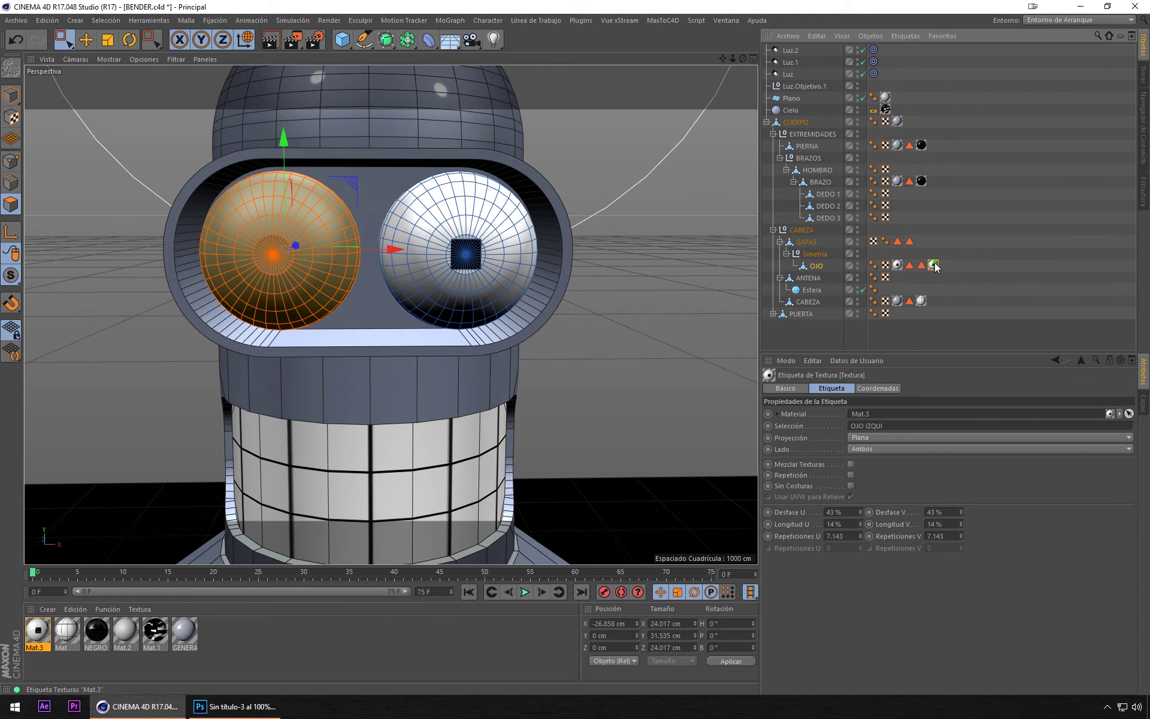
{"action": "left_click", "coordinate": [121, 148]}
{"action": "left_click", "coordinate": [11, 117]}
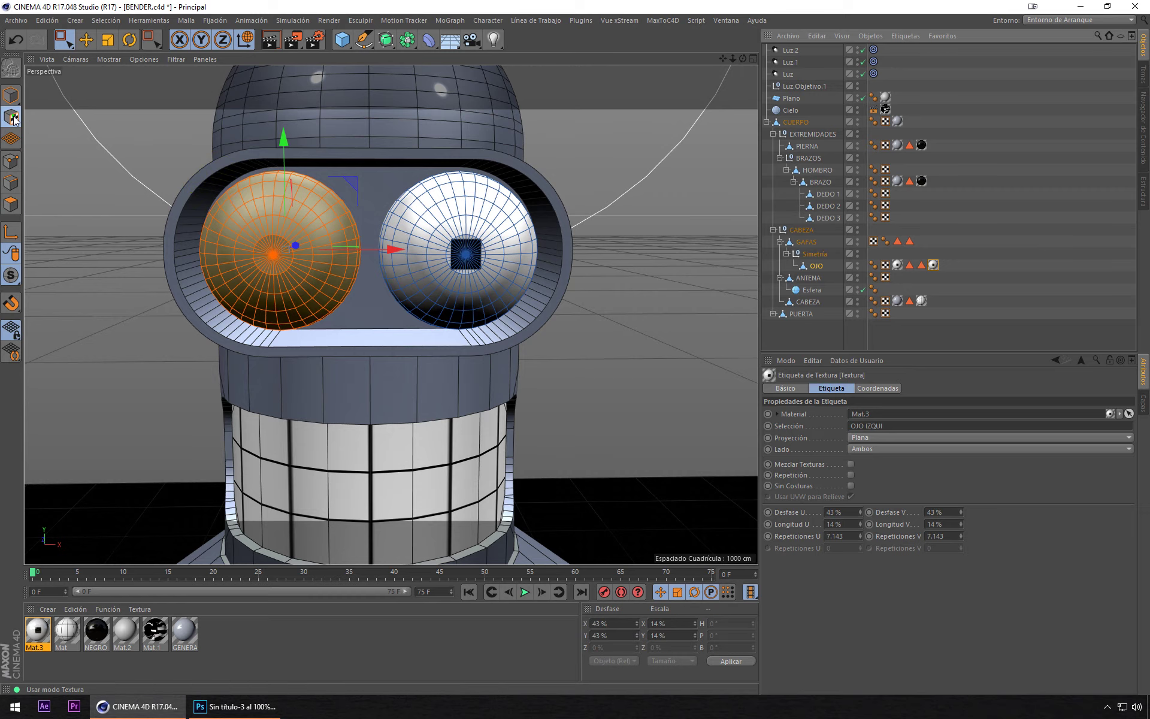
Step: Slide the second eye texture along X from the right eye onto the left eye
{"action": "left_click", "coordinate": [528, 242]}
{"action": "left_click_drag", "start_coordinate": [552, 248], "coordinate": [512, 252]}
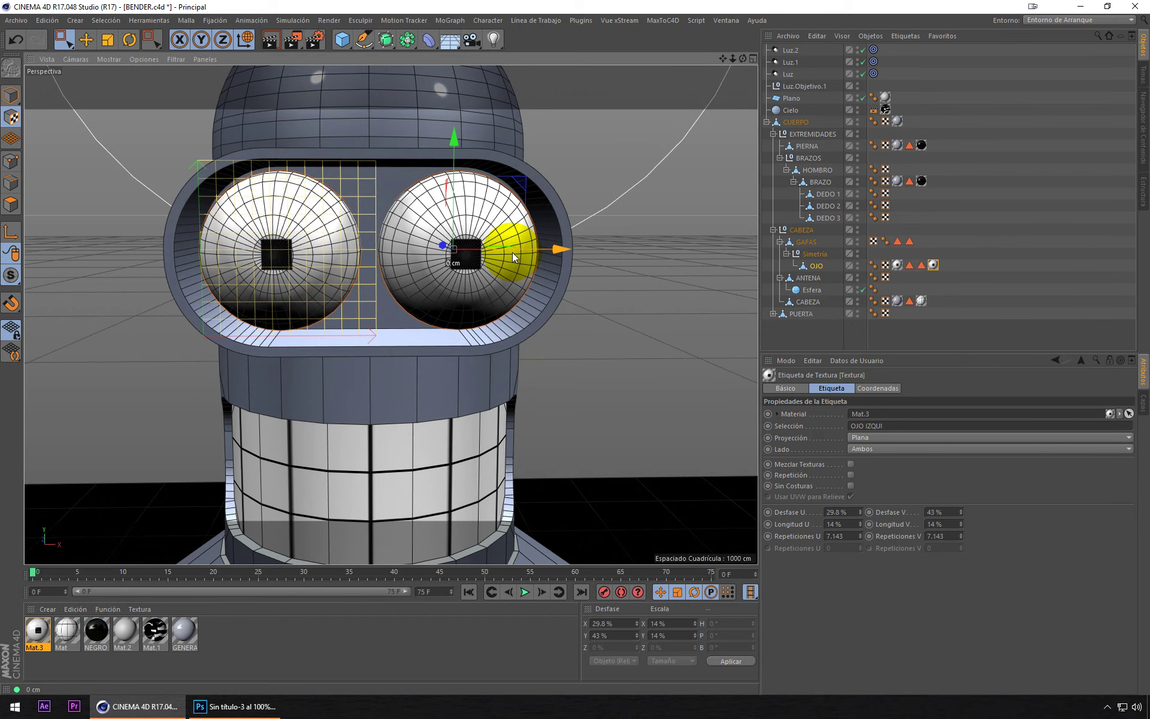
{"action": "scroll", "coordinate": [354, 233], "scroll_direction": "up", "scroll_amount": 2}
{"action": "scroll", "coordinate": [322, 243], "scroll_direction": "up", "scroll_amount": 1}
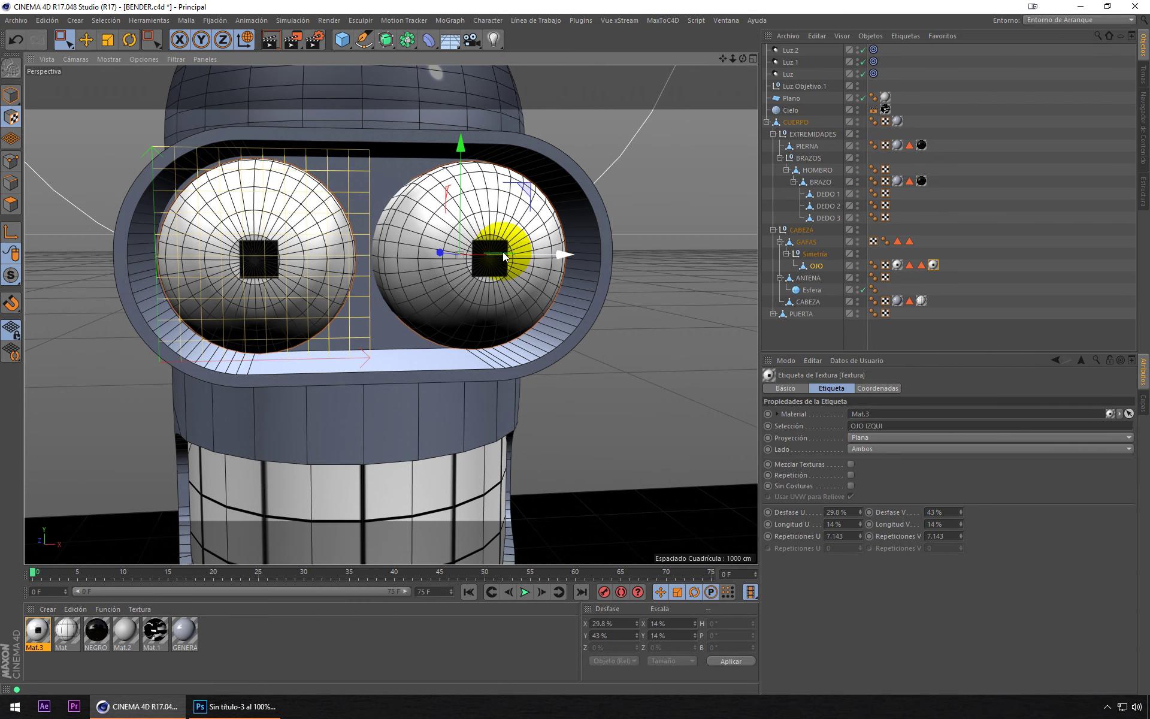
{"action": "left_click_drag", "start_coordinate": [555, 255], "coordinate": [553, 255]}
{"action": "scroll", "coordinate": [531, 253], "scroll_direction": "up", "scroll_amount": 2}
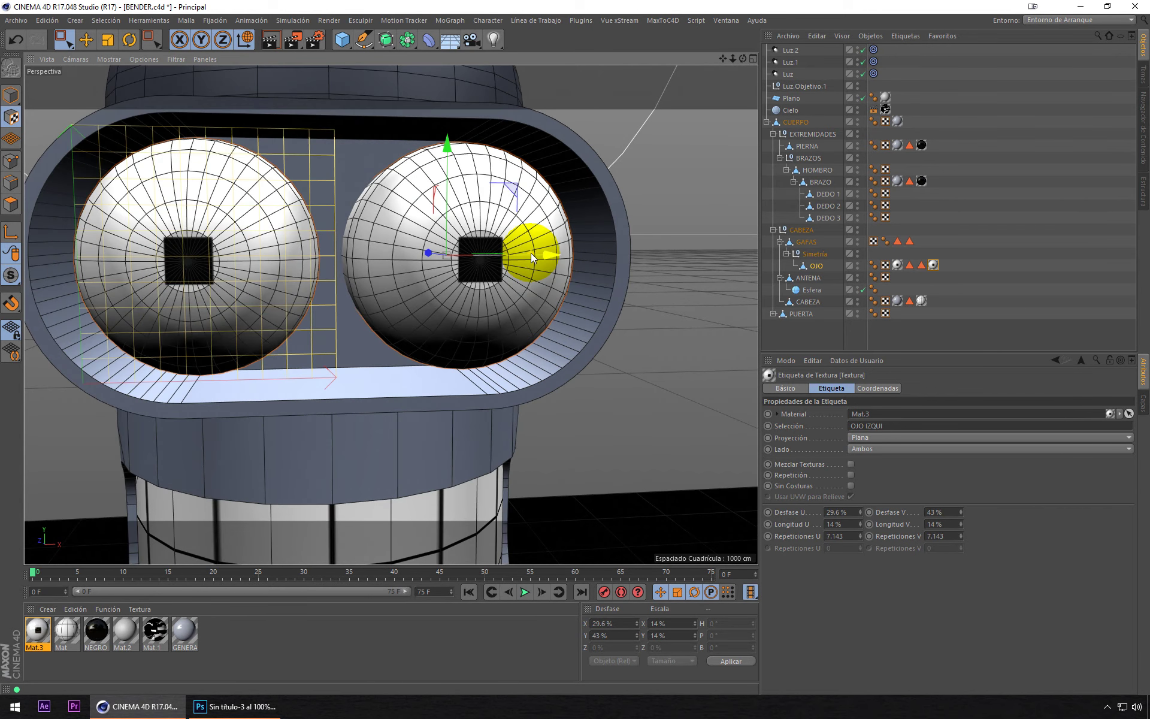
{"action": "mouse_move", "coordinate": [426, 293]}
{"action": "left_mouse_down", "text": "alt"}
{"action": "mouse_move", "coordinate": [400, 293]}
{"action": "mouse_move", "coordinate": [645, 275]}
{"action": "left_mouse_up", "text": "alt"}
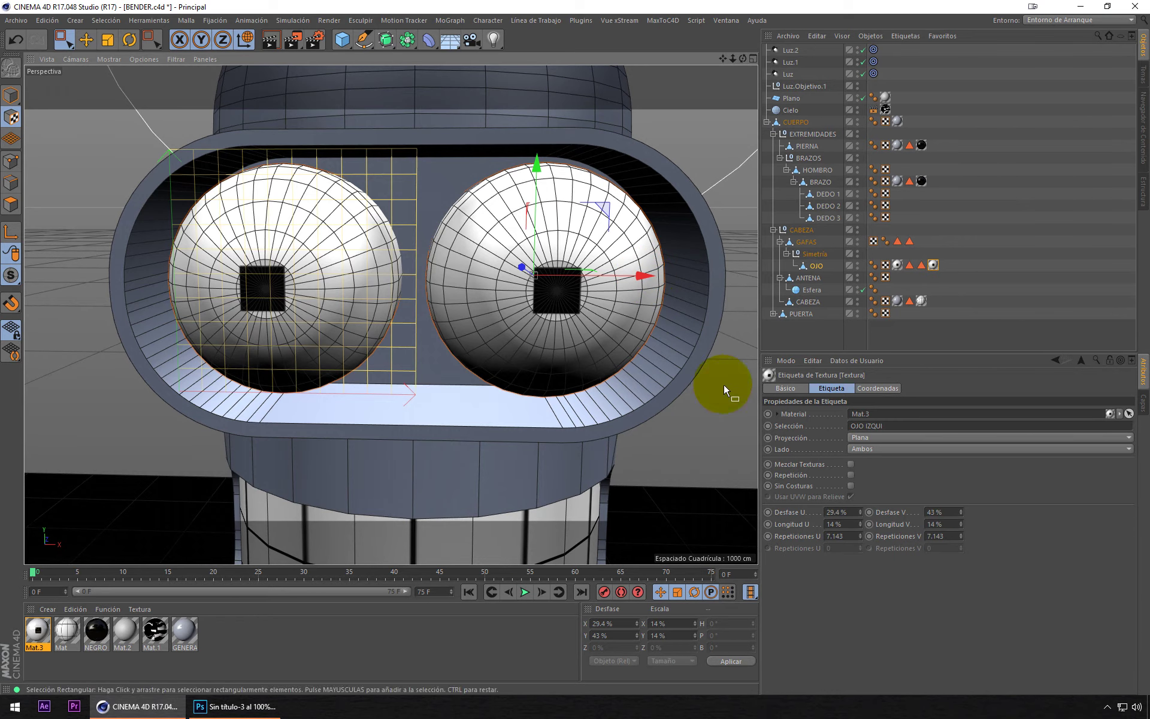
Step: Set the left-eye texture's U offset to 29.5% and return to Model mode
{"action": "left_click", "coordinate": [860, 513]}
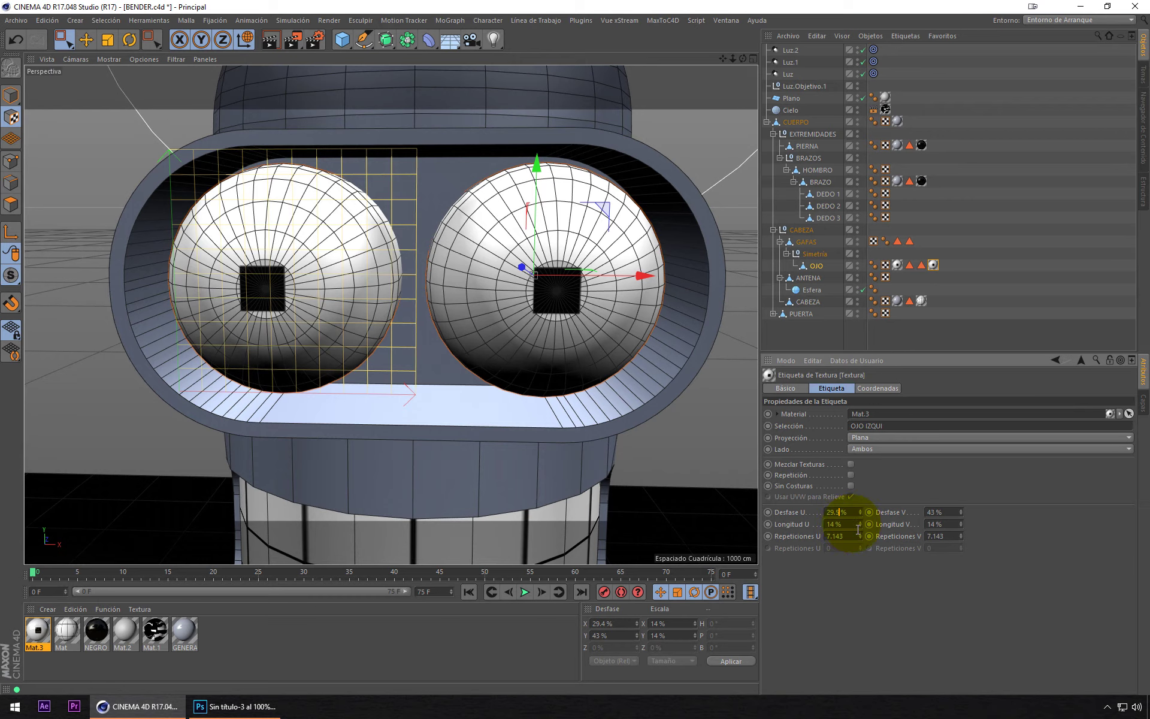
{"action": "left_click", "coordinate": [852, 524]}
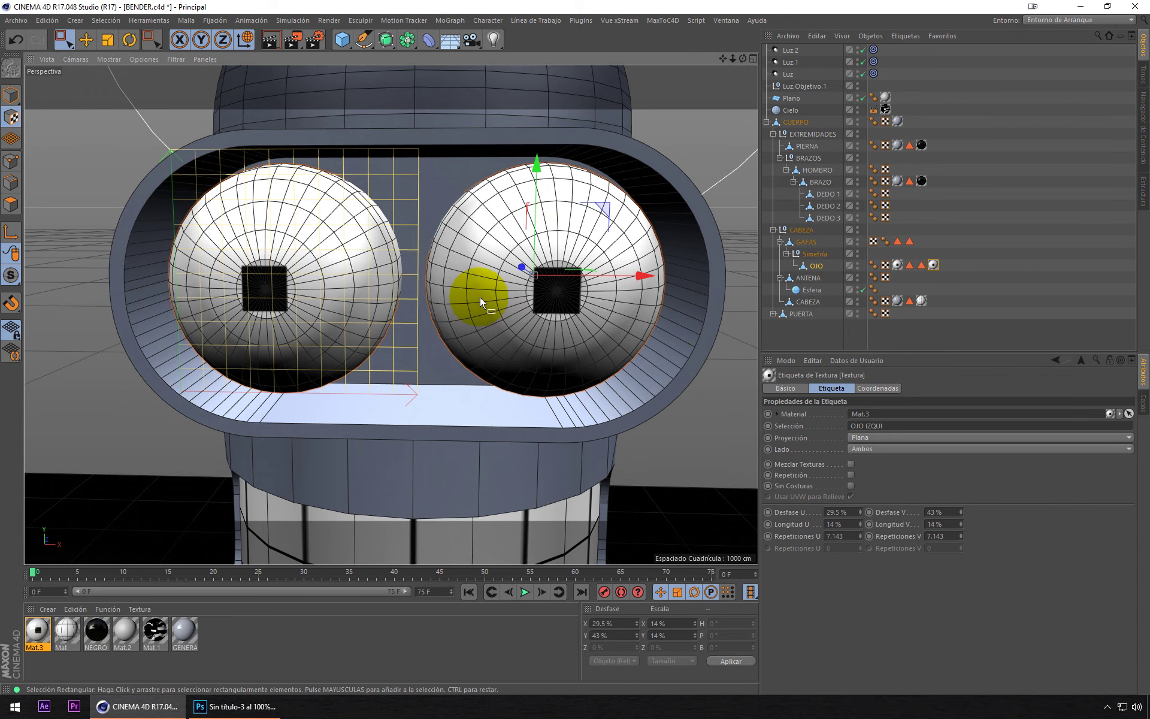
{"action": "scroll", "coordinate": [458, 300], "scroll_direction": "down", "scroll_amount": 2}
{"action": "left_click", "coordinate": [10, 94]}
Step: Frame the full Bender figure and test-render the viewport from two angles
{"action": "left_click", "coordinate": [113, 196]}
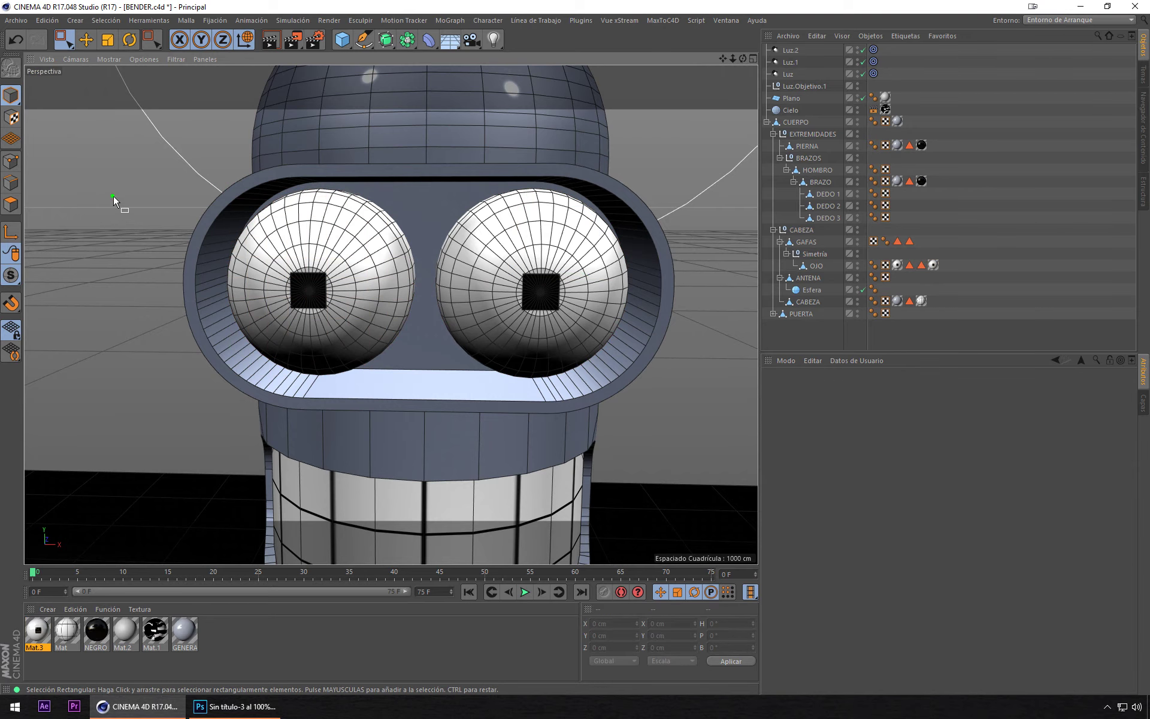
{"action": "mouse_move", "coordinate": [114, 196]}
{"action": "left_mouse_down", "text": "alt"}
{"action": "mouse_move", "coordinate": [138, 205]}
{"action": "mouse_move", "coordinate": [169, 253]}
{"action": "mouse_move", "coordinate": [276, 263]}
{"action": "mouse_move", "coordinate": [261, 278]}
{"action": "mouse_move", "coordinate": [390, 299]}
{"action": "mouse_move", "coordinate": [424, 250]}
{"action": "left_mouse_up", "text": "alt"}
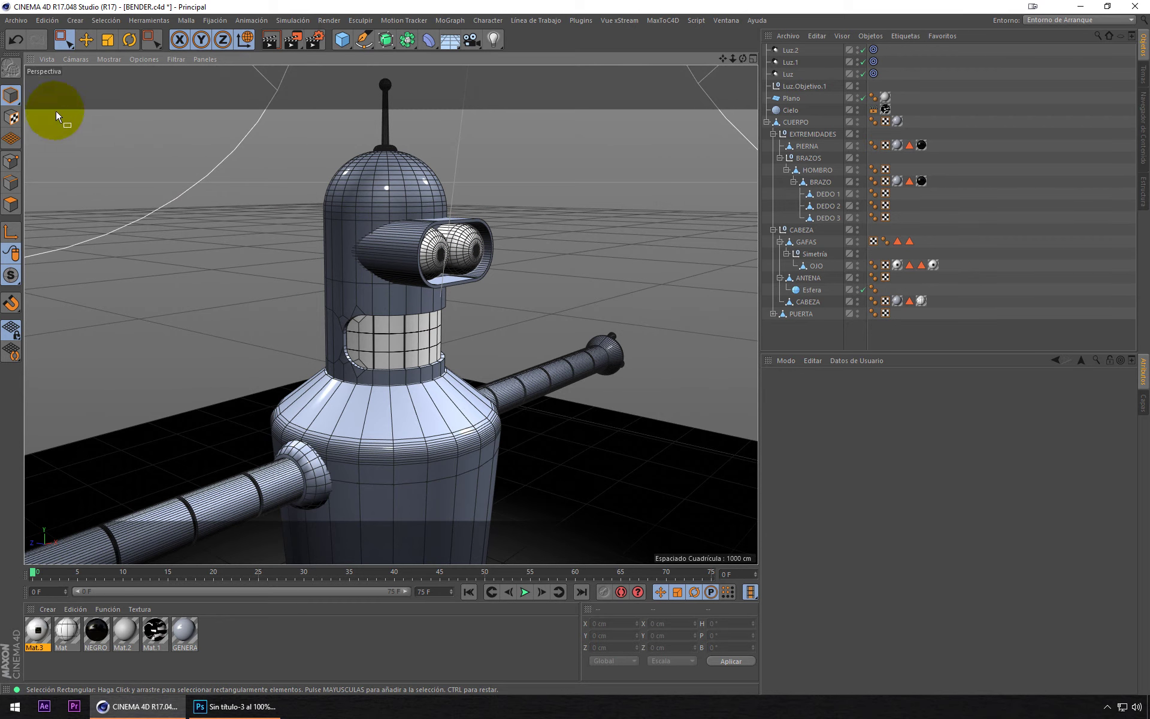
{"action": "left_click_drag", "start_coordinate": [64, 39], "coordinate": [139, 102]}
{"action": "mouse_move", "coordinate": [448, 368]}
{"action": "left_mouse_down", "text": "alt"}
{"action": "mouse_move", "coordinate": [405, 372]}
{"action": "mouse_move", "coordinate": [435, 339]}
{"action": "mouse_move", "coordinate": [435, 362]}
{"action": "mouse_move", "coordinate": [431, 329]}
{"action": "mouse_move", "coordinate": [424, 365]}
{"action": "mouse_move", "coordinate": [414, 314]}
{"action": "left_mouse_up", "text": "alt"}
{"action": "scroll", "coordinate": [408, 377], "scroll_direction": "down", "scroll_amount": 5}
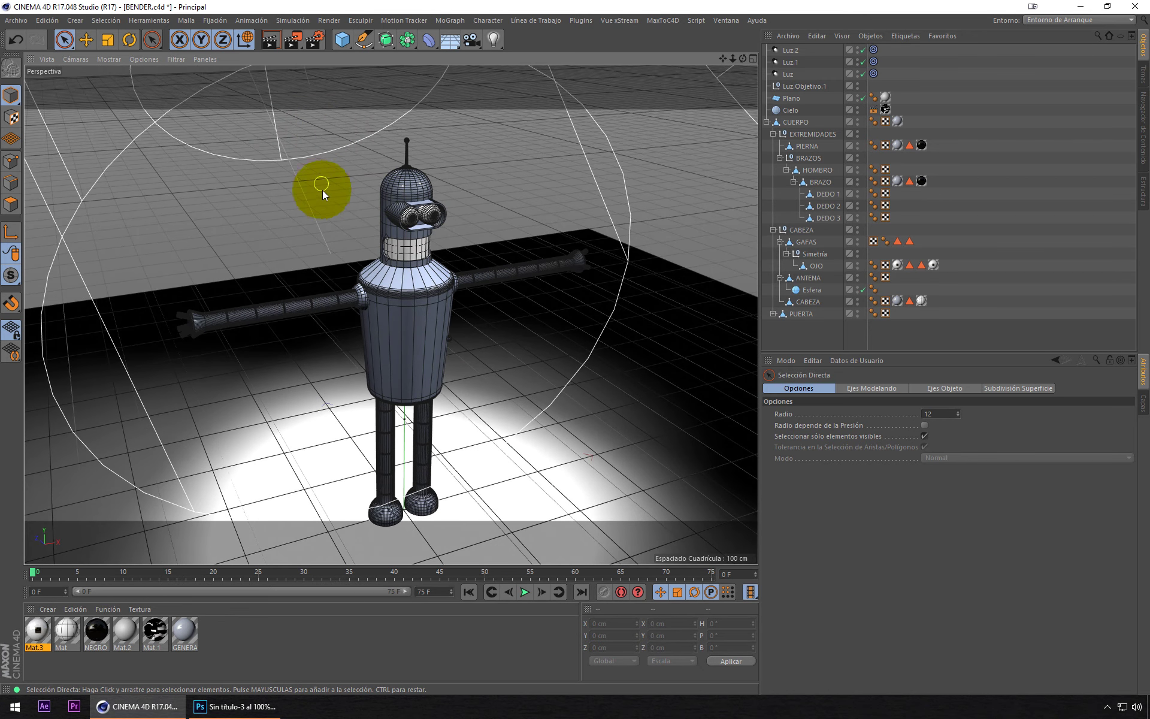
{"action": "left_click", "coordinate": [271, 40]}
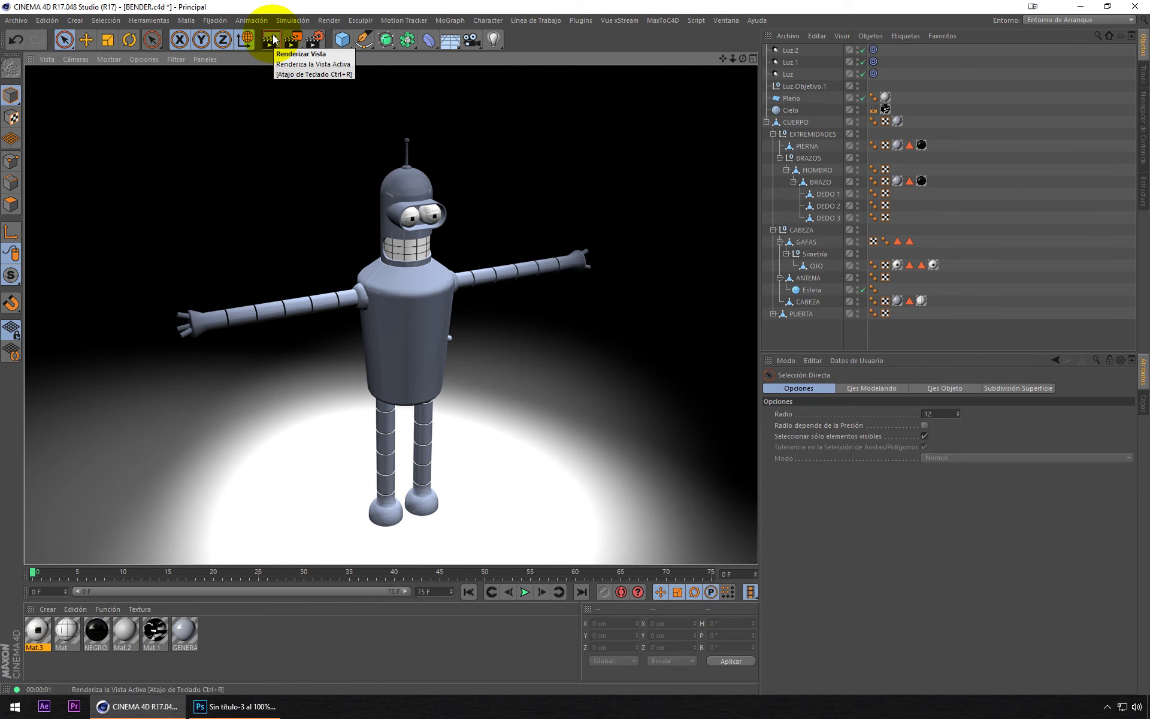
{"action": "left_click_drag", "start_coordinate": [434, 334], "coordinate": [423, 311], "text": "alt"}
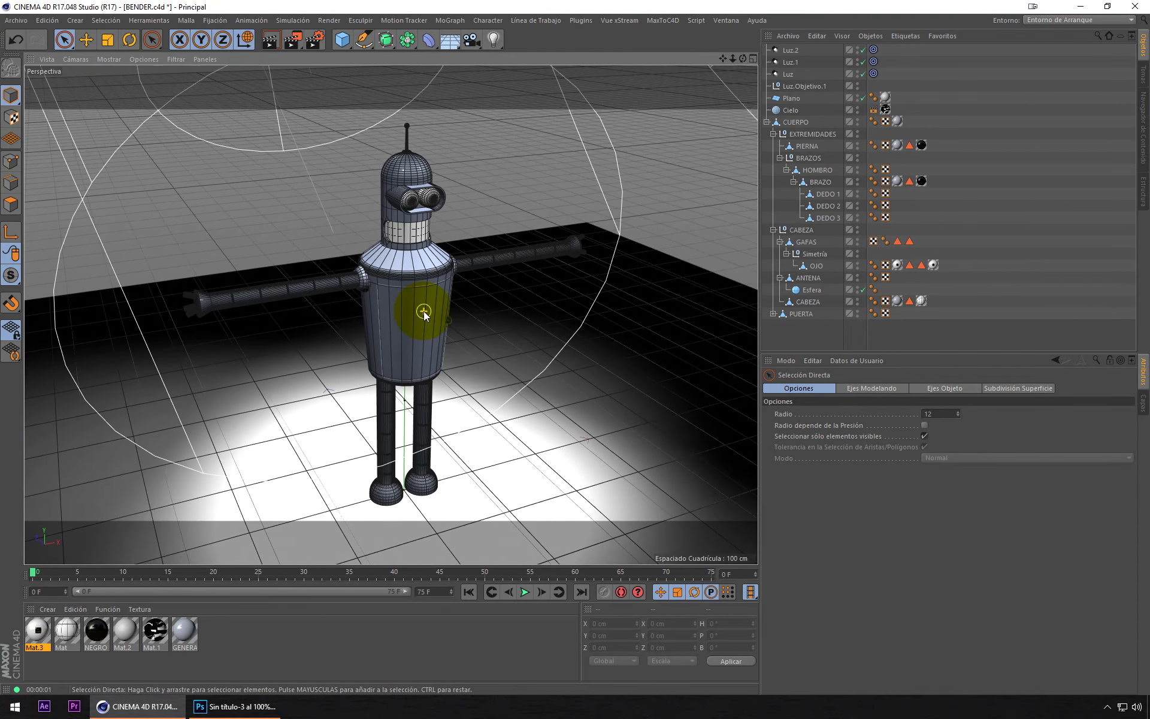
{"action": "left_click", "coordinate": [268, 40]}
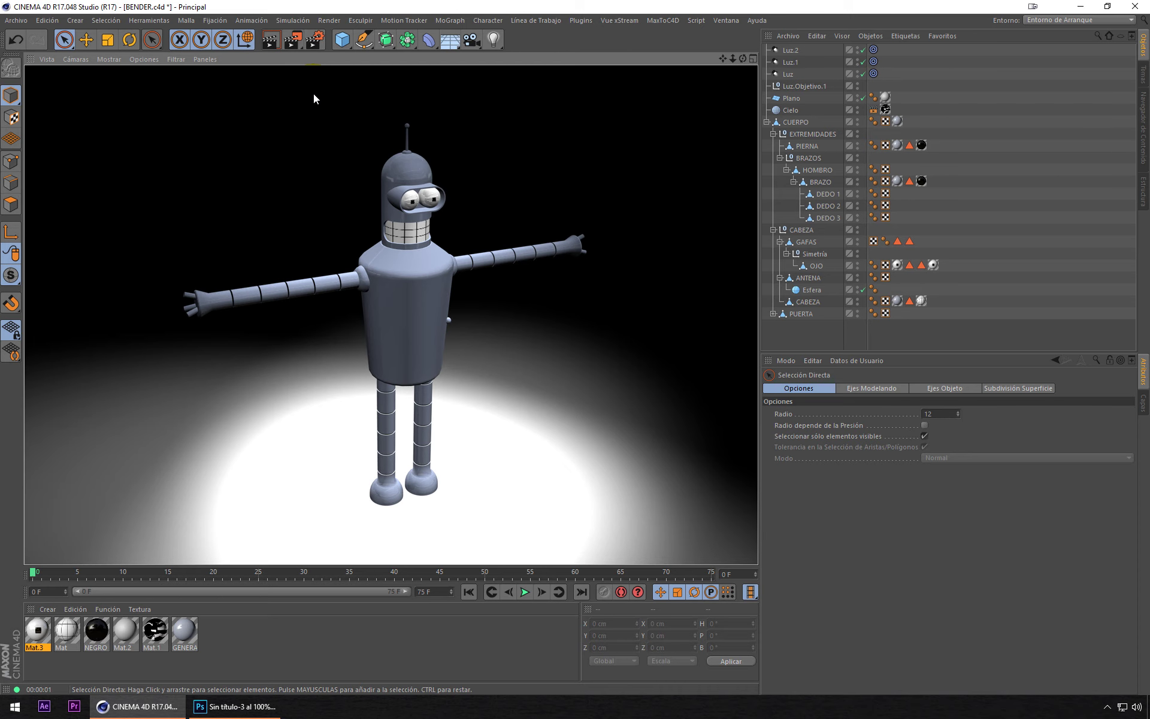
Step: Add the Sketch and Toon effect in Render Settings and render Bender in toon style
{"action": "left_click", "coordinate": [313, 42]}
{"action": "left_click_drag", "start_coordinate": [279, 14], "coordinate": [493, 129]}
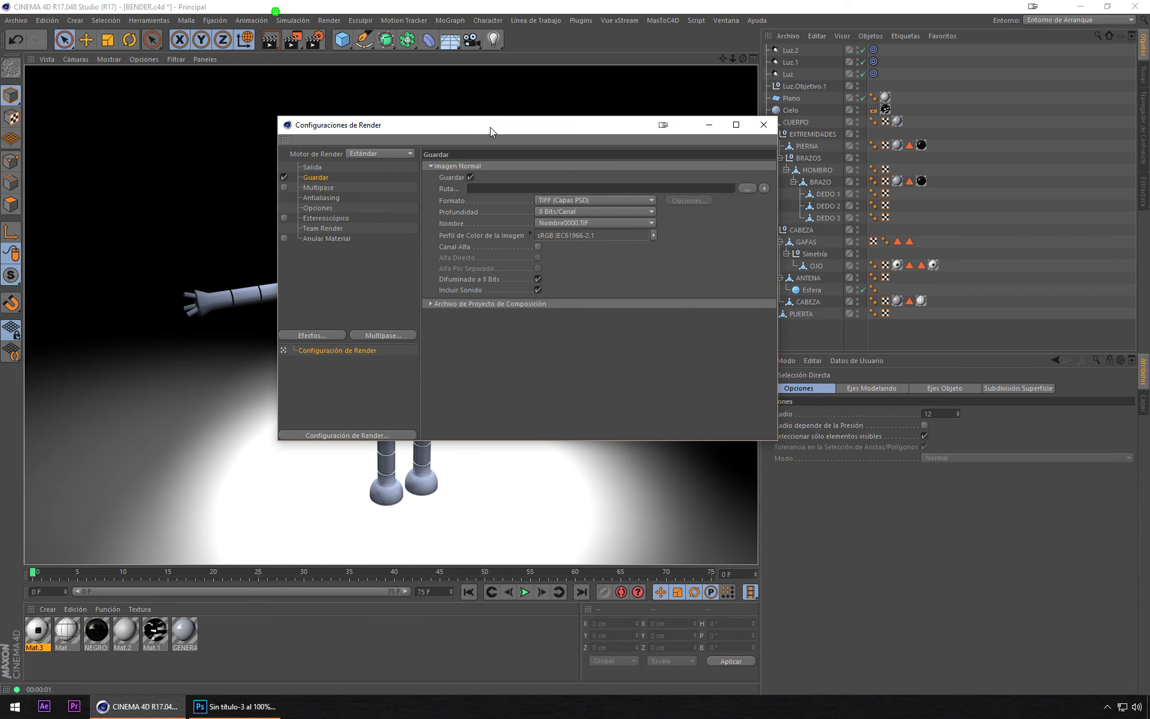
{"action": "left_click", "coordinate": [320, 334]}
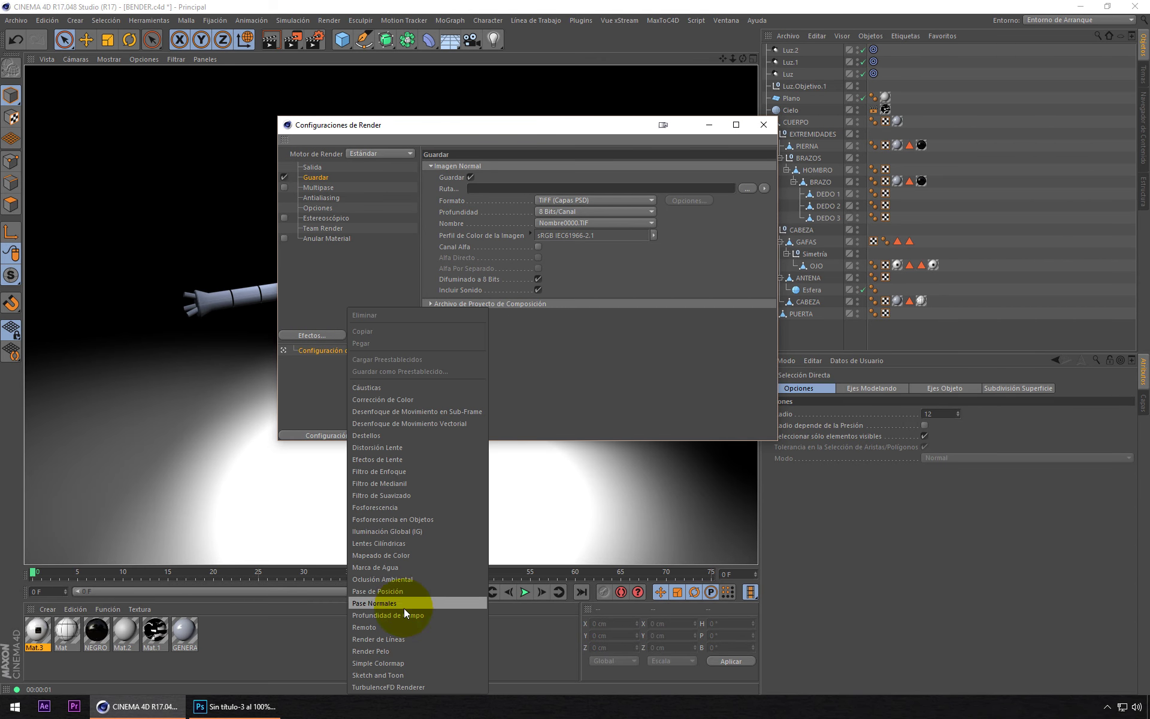
{"action": "left_click", "coordinate": [398, 675]}
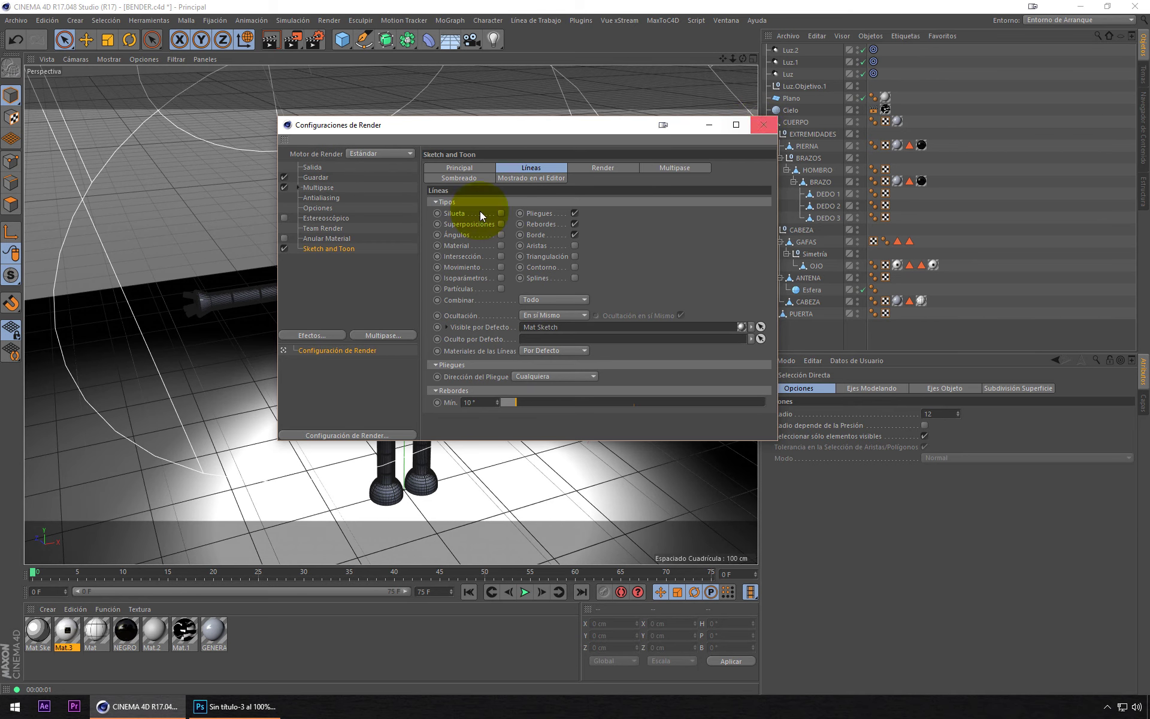
{"action": "left_click", "coordinate": [761, 127]}
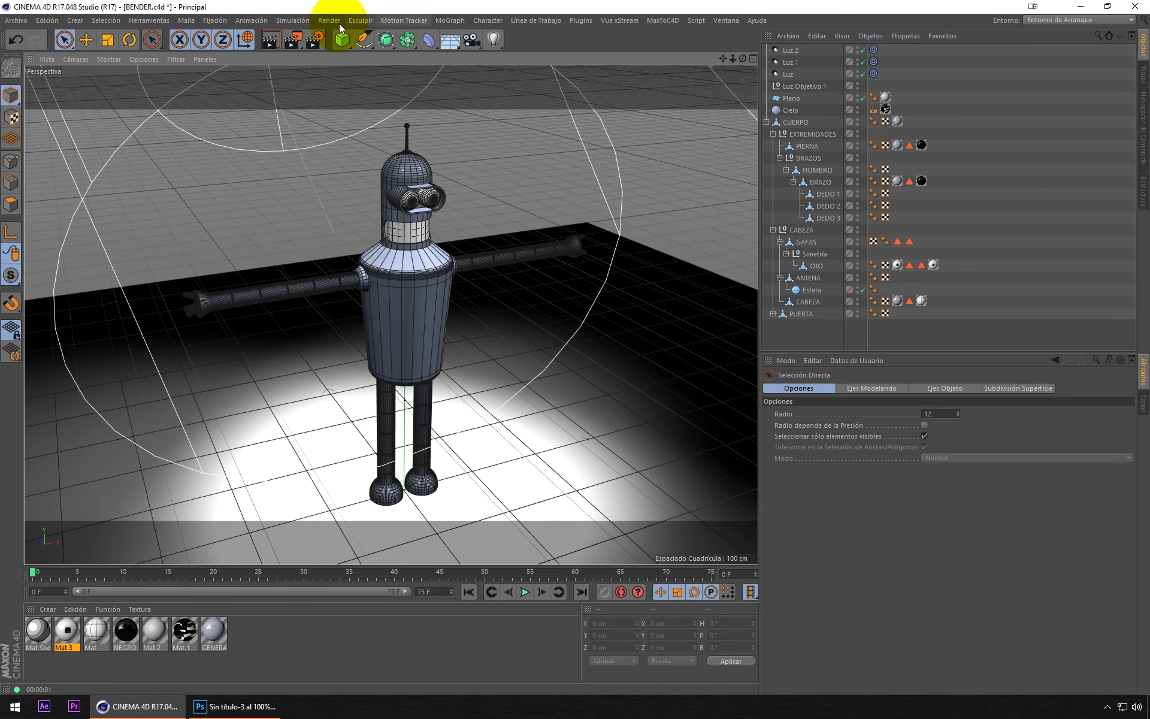
{"action": "left_click", "coordinate": [271, 42]}
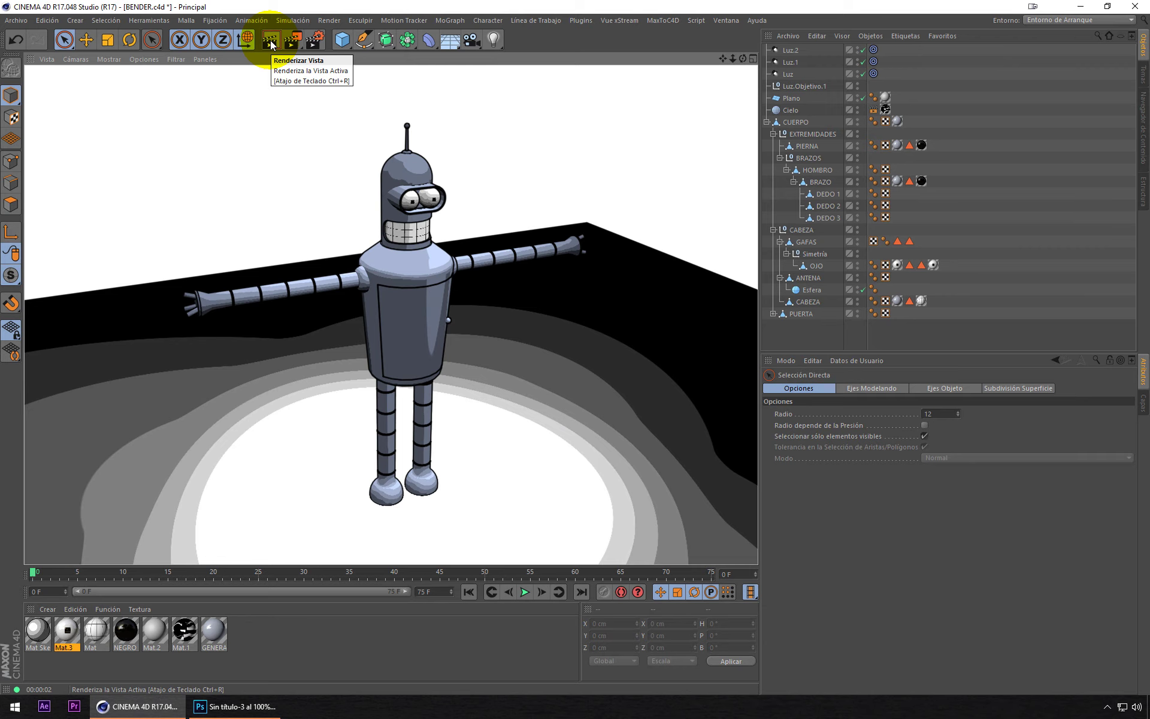
{"action": "scroll", "coordinate": [382, 179], "scroll_direction": "up", "scroll_amount": 2}
Step: Enable Sketch and Toon Aristas lines, set Rebordes minimum angle to 5°, and render
{"action": "scroll", "coordinate": [382, 180], "scroll_direction": "up", "scroll_amount": 3}
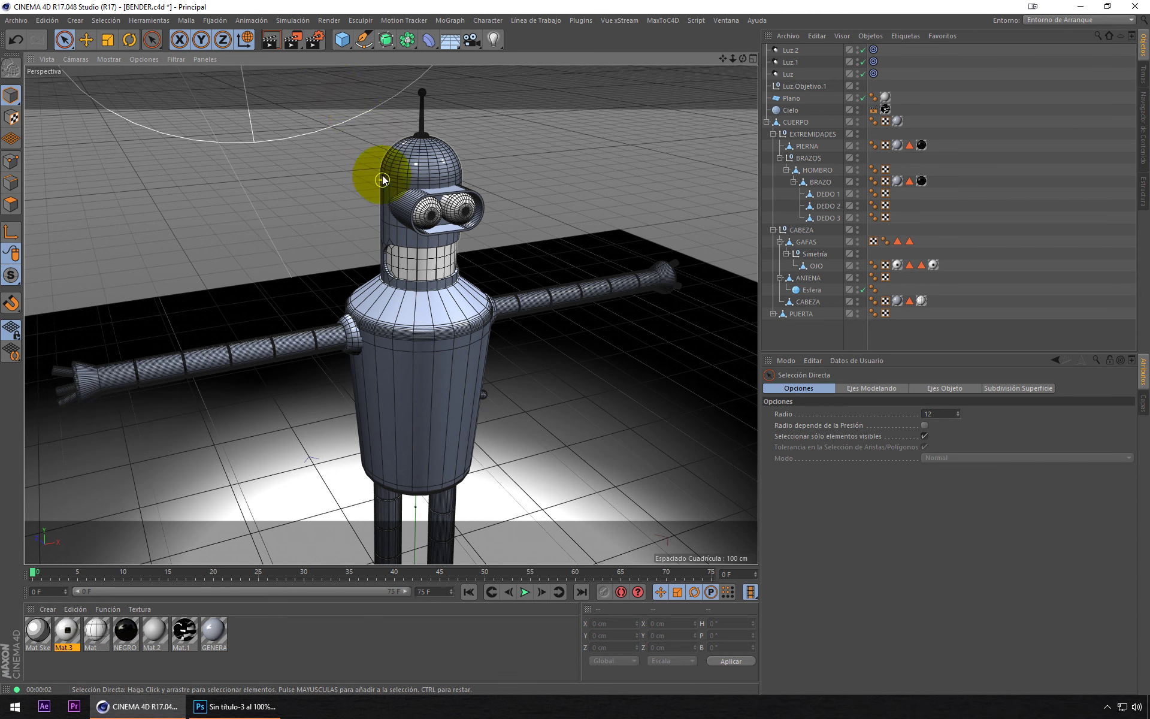
{"action": "left_click", "coordinate": [311, 43]}
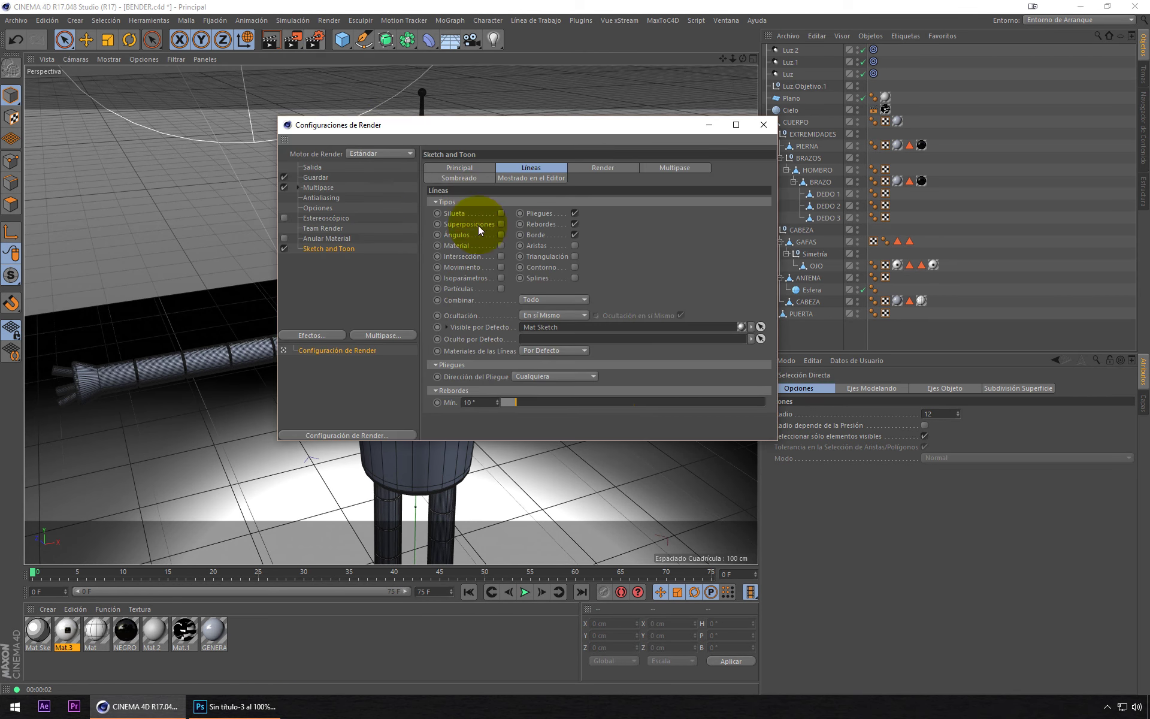
{"action": "left_click", "coordinate": [573, 245]}
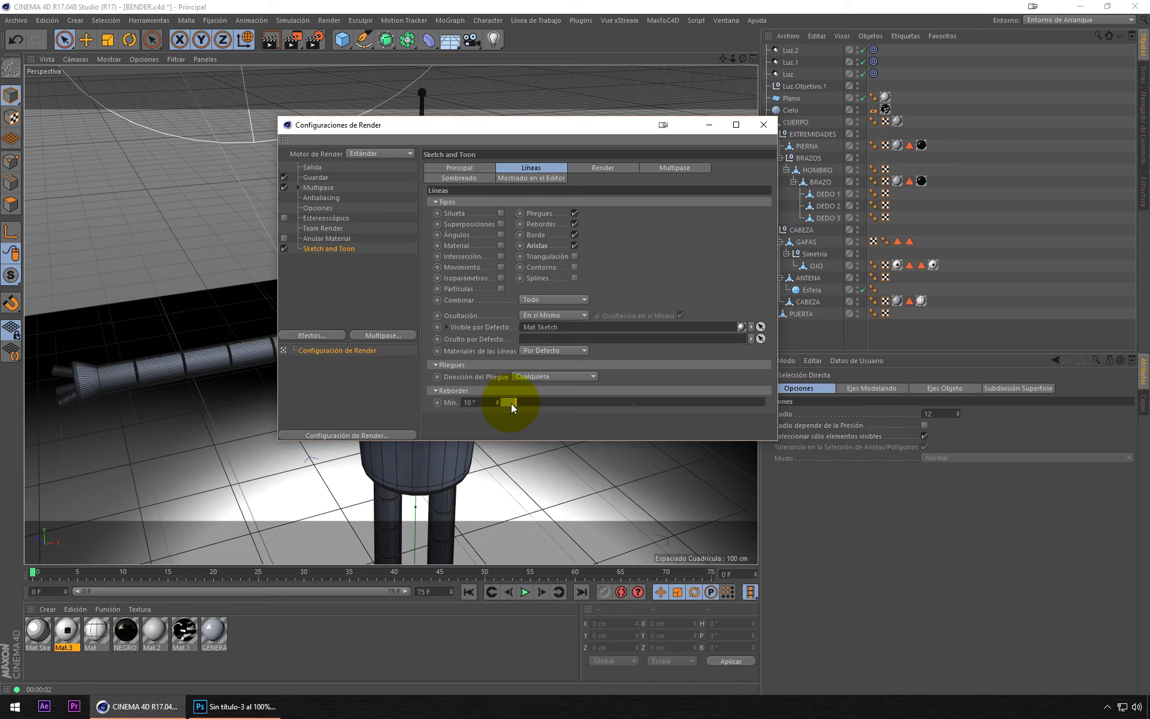
{"action": "left_click_drag", "start_coordinate": [510, 404], "coordinate": [506, 404]}
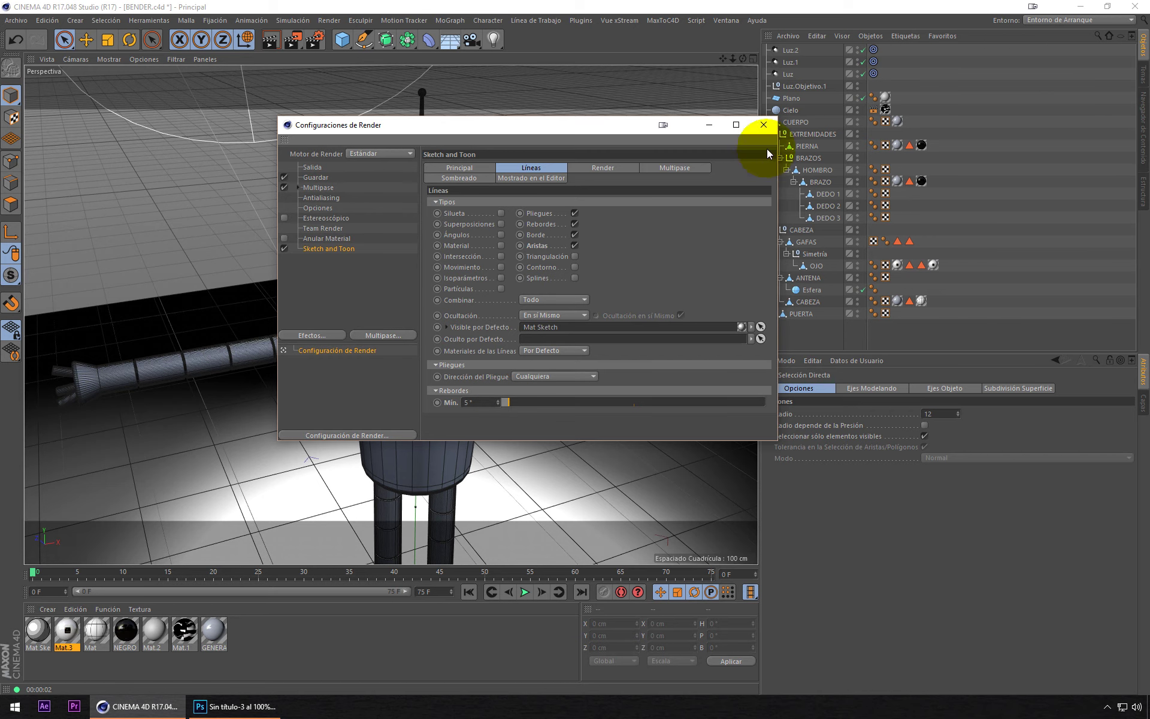
{"action": "left_click", "coordinate": [763, 125]}
{"action": "left_click", "coordinate": [271, 41]}
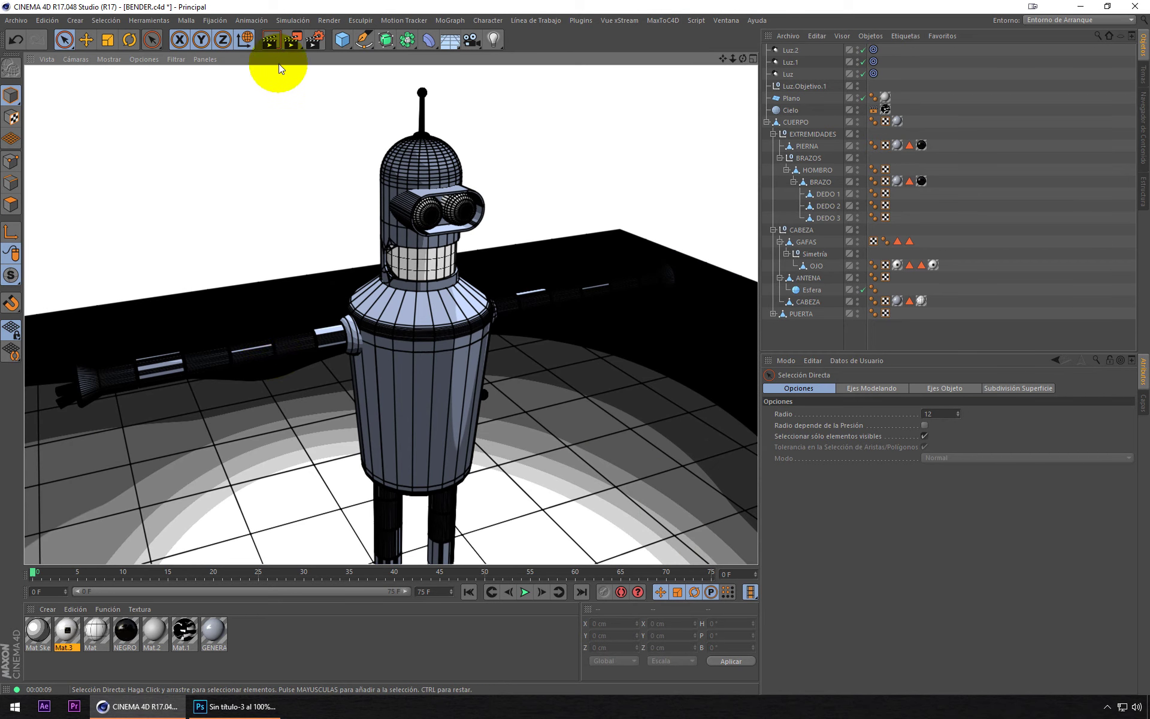
Step: Turn Aristas lines off again and re-render Bender without edge lines
{"action": "left_click", "coordinate": [310, 40]}
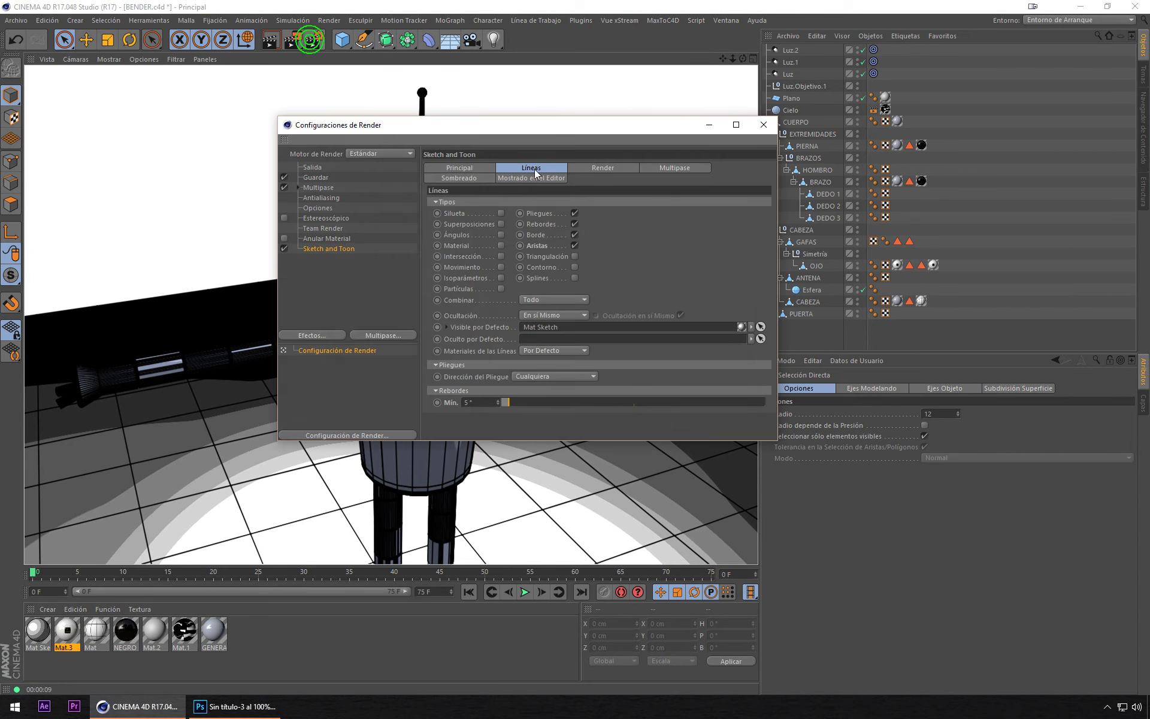
{"action": "left_click", "coordinate": [574, 246]}
{"action": "left_click", "coordinate": [668, 161]}
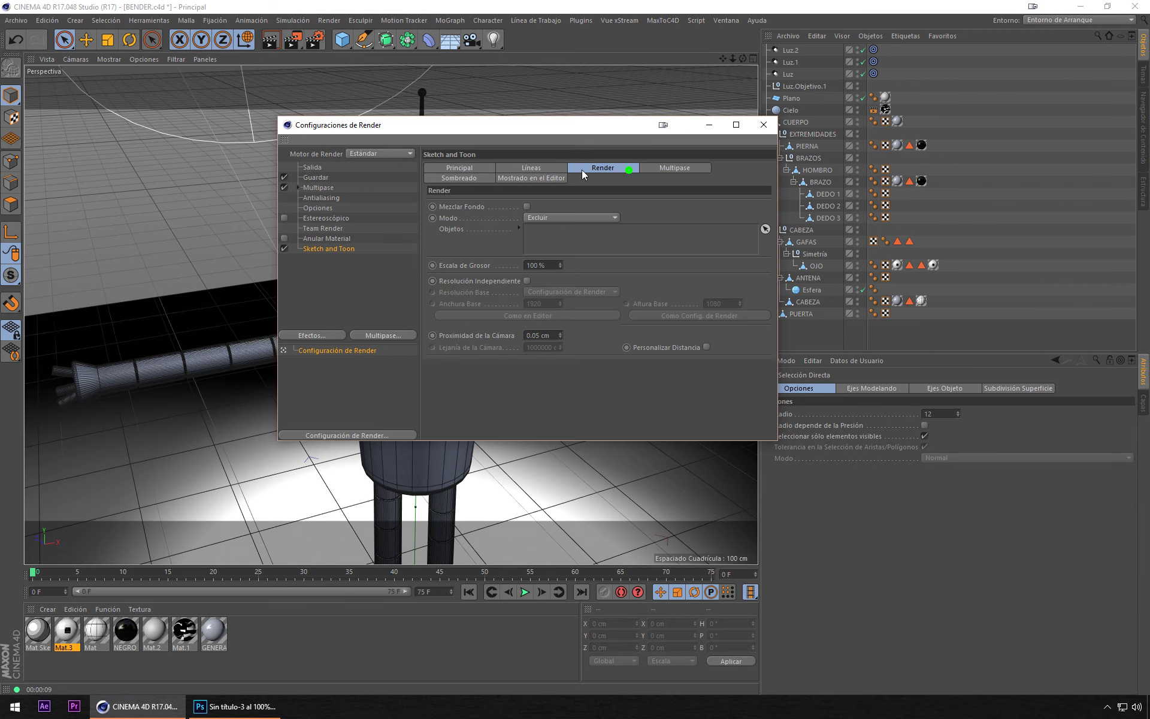
{"action": "left_click", "coordinate": [629, 170]}
{"action": "left_click", "coordinate": [533, 168]}
{"action": "left_click", "coordinate": [761, 125]}
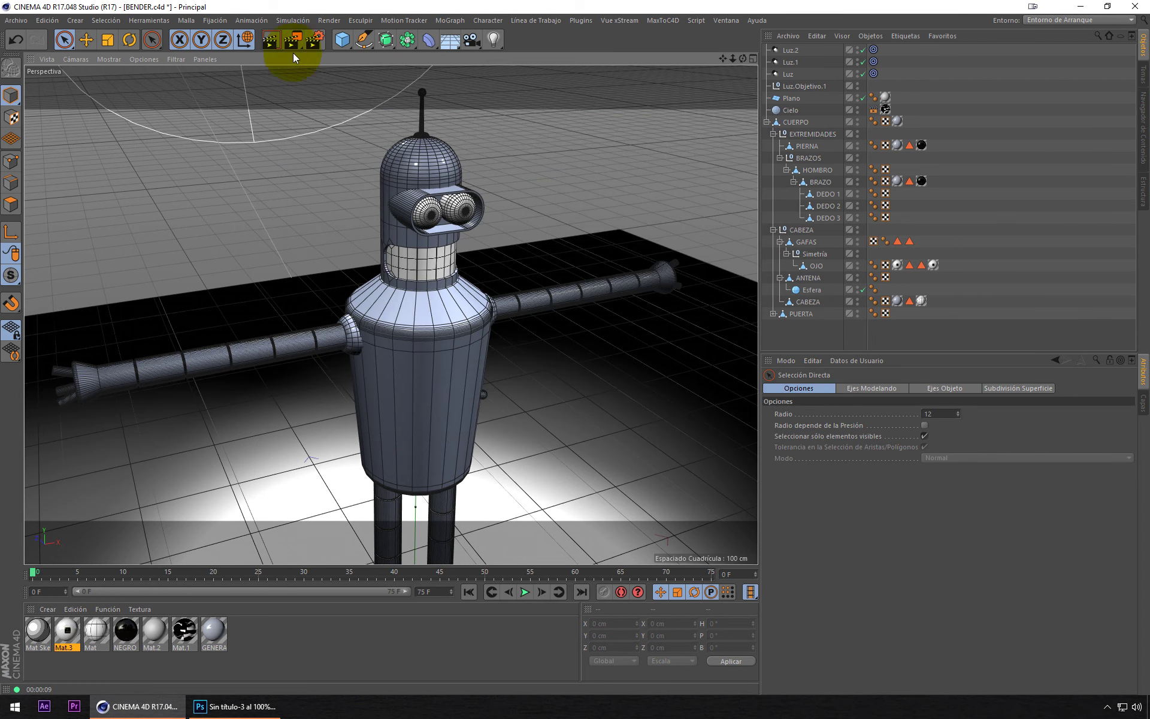
{"action": "left_click", "coordinate": [270, 41]}
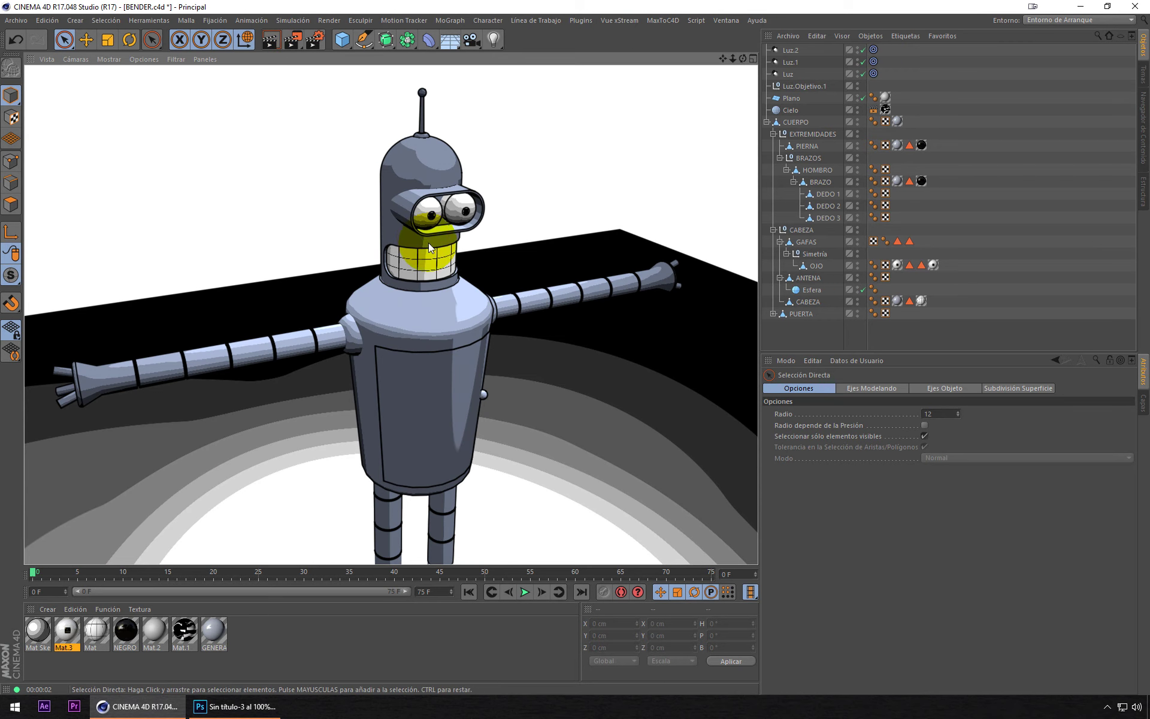
{"action": "mouse_move", "coordinate": [495, 341]}
{"action": "left_mouse_down", "text": "alt"}
{"action": "mouse_move", "coordinate": [366, 335]}
{"action": "mouse_move", "coordinate": [385, 334]}
{"action": "mouse_move", "coordinate": [390, 218]}
{"action": "left_mouse_up", "text": "alt"}
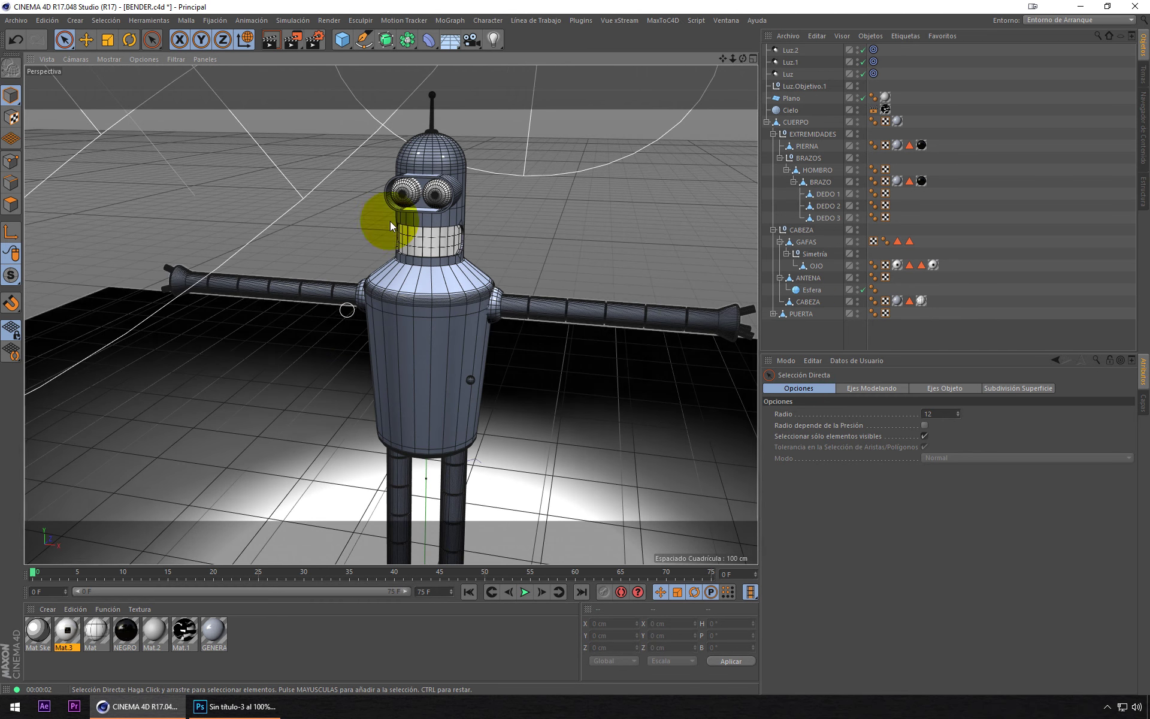
Step: Browse the Content Browser presets down to Visualize > Materials > Sketch
{"action": "left_click", "coordinate": [1144, 115]}
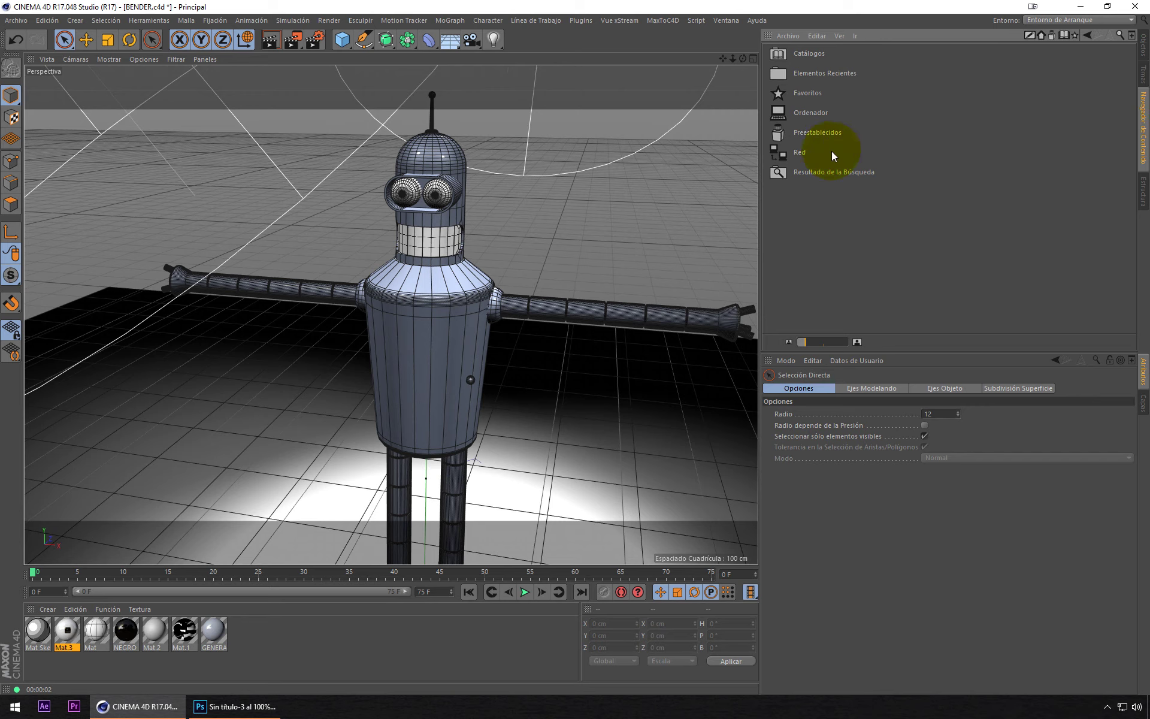
{"action": "double_click", "coordinate": [832, 130]}
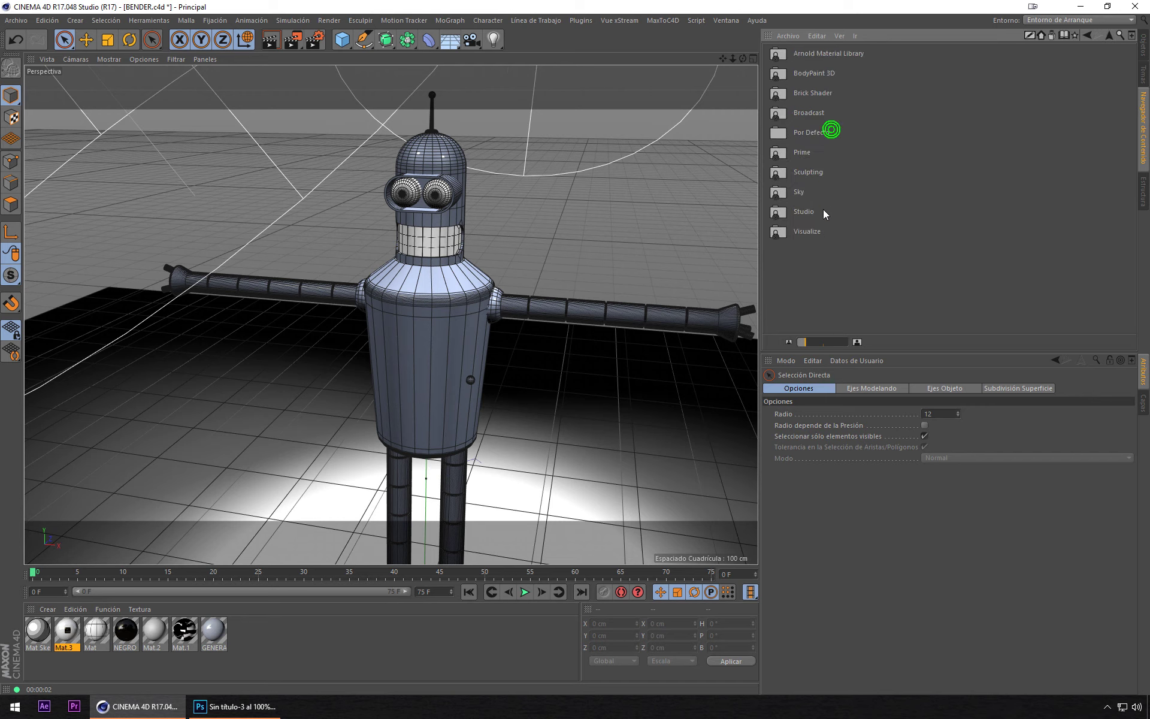
{"action": "double_click", "coordinate": [815, 231]}
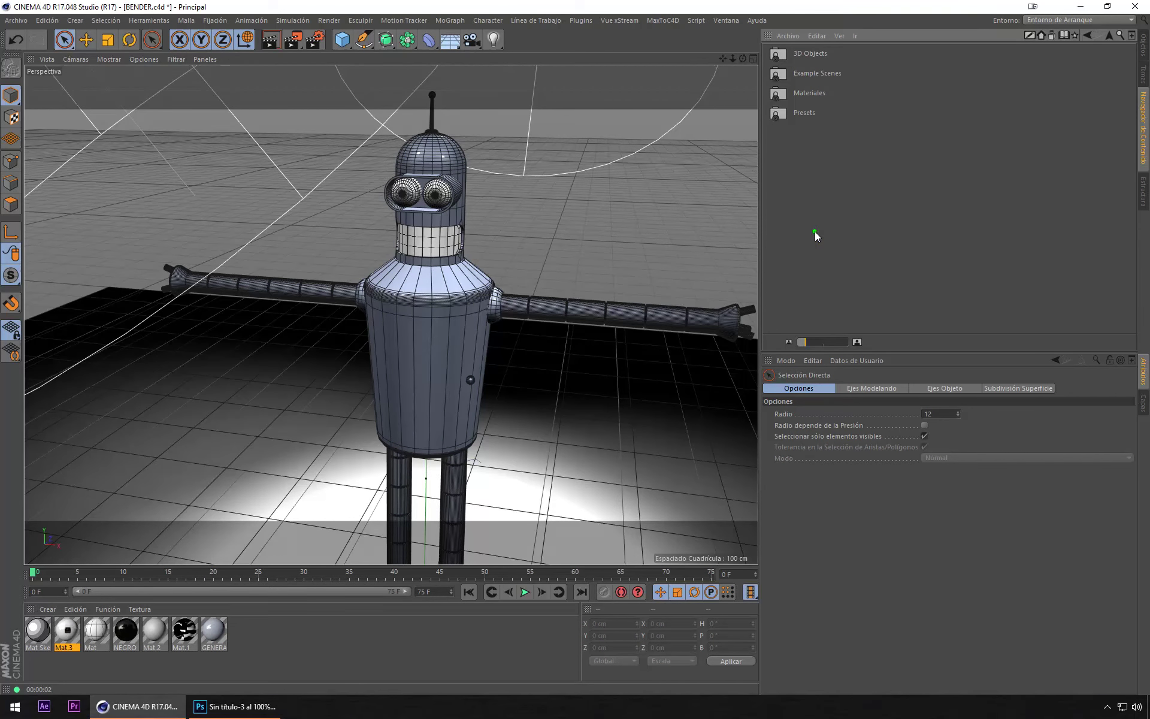
{"action": "double_click", "coordinate": [817, 97]}
{"action": "left_click", "coordinate": [831, 152]}
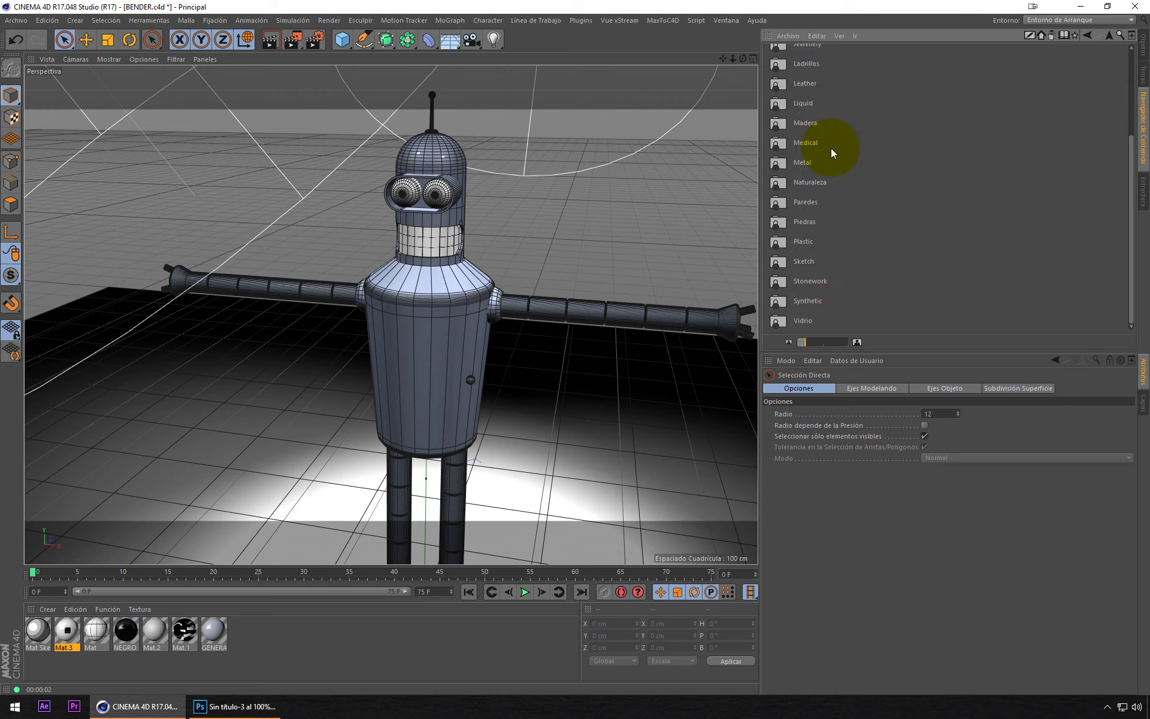
{"action": "double_click", "coordinate": [804, 261]}
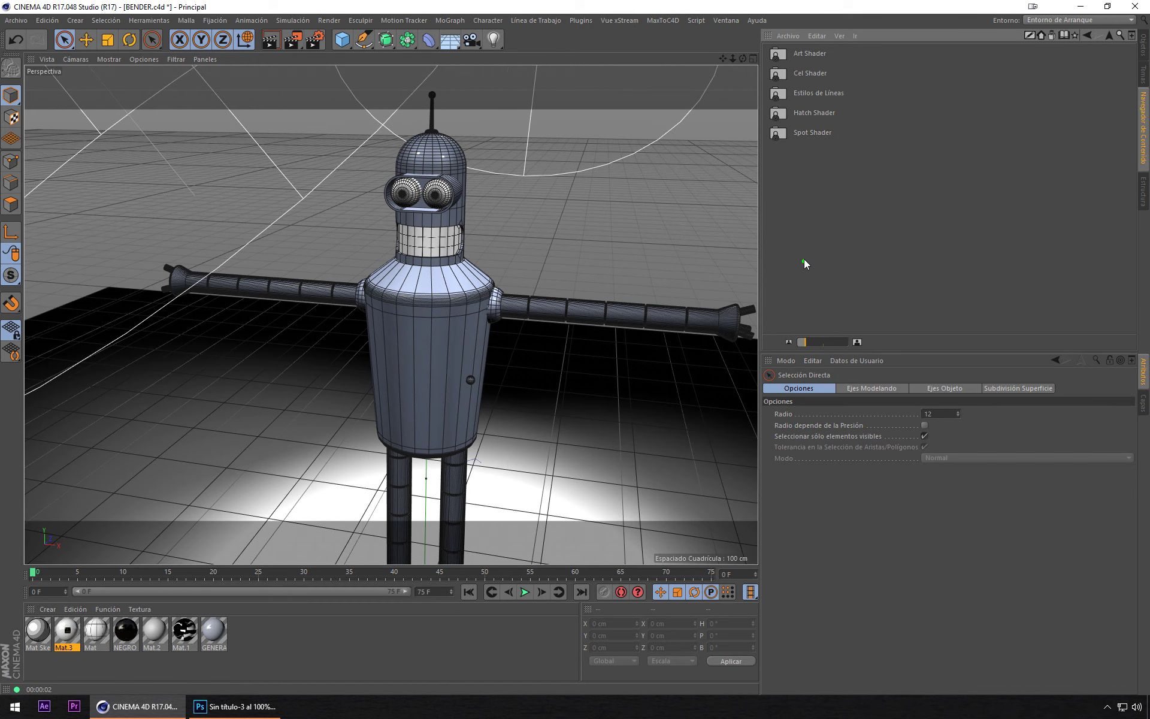
{"action": "double_click", "coordinate": [811, 96]}
Step: Look through the Hatch and Cel presets, then add Spot 04 Layered from Spot Shader to the materials
{"action": "scroll", "coordinate": [821, 164], "scroll_direction": "down", "scroll_amount": 10}
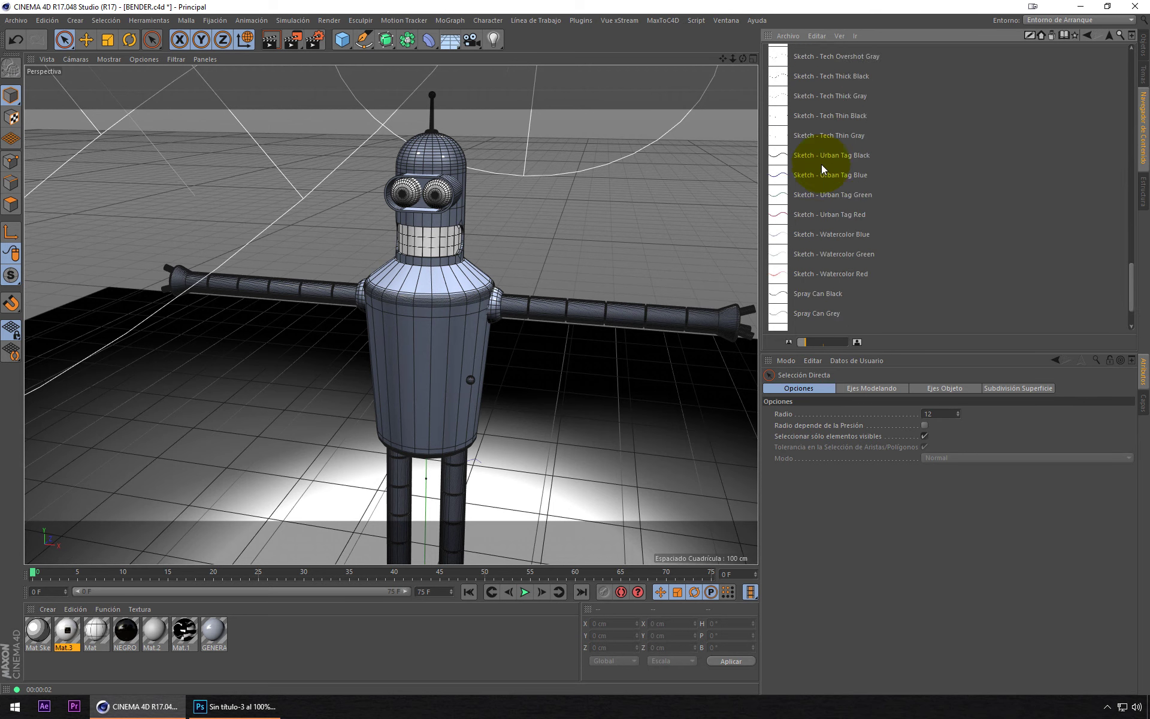
{"action": "left_click", "coordinate": [1110, 36]}
{"action": "double_click", "coordinate": [811, 113]}
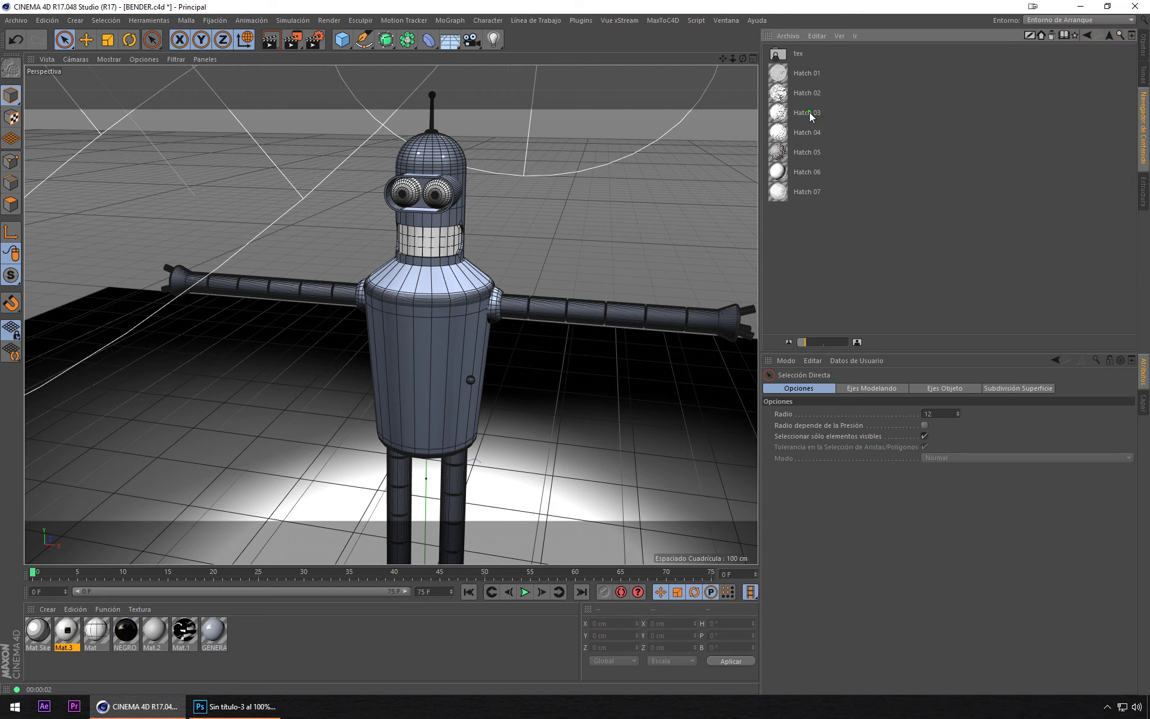
{"action": "left_click", "coordinate": [1107, 37]}
{"action": "double_click", "coordinate": [820, 73]}
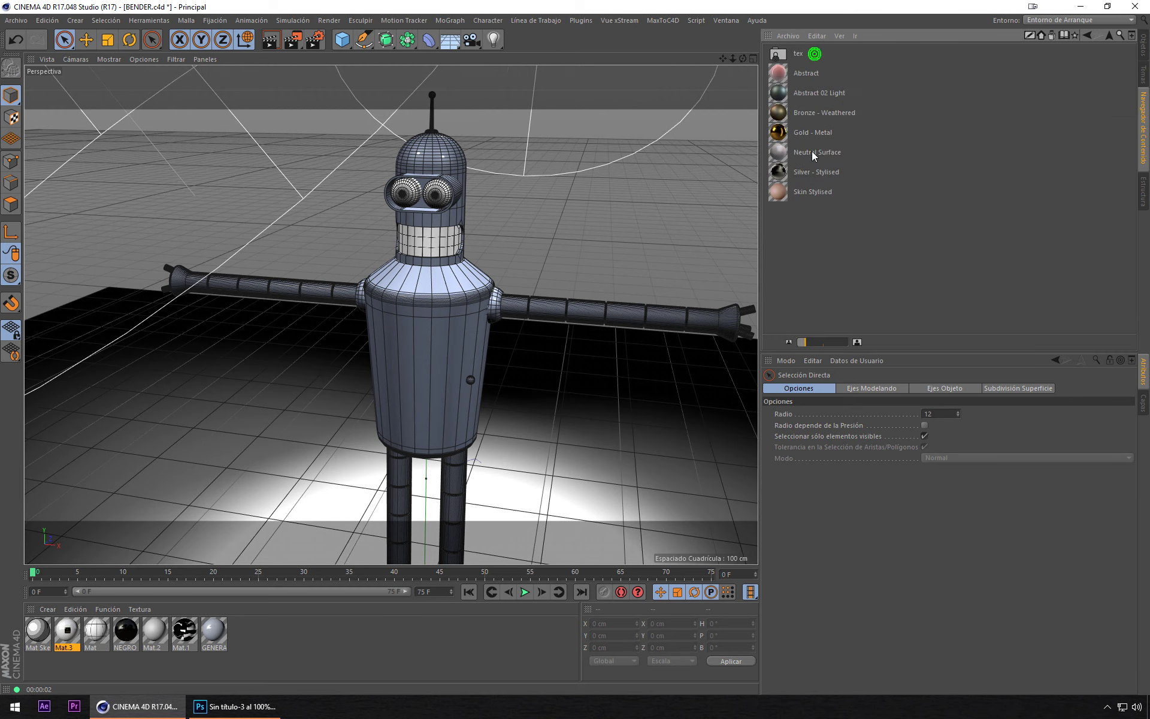
{"action": "left_click", "coordinate": [1108, 36]}
{"action": "double_click", "coordinate": [810, 130]}
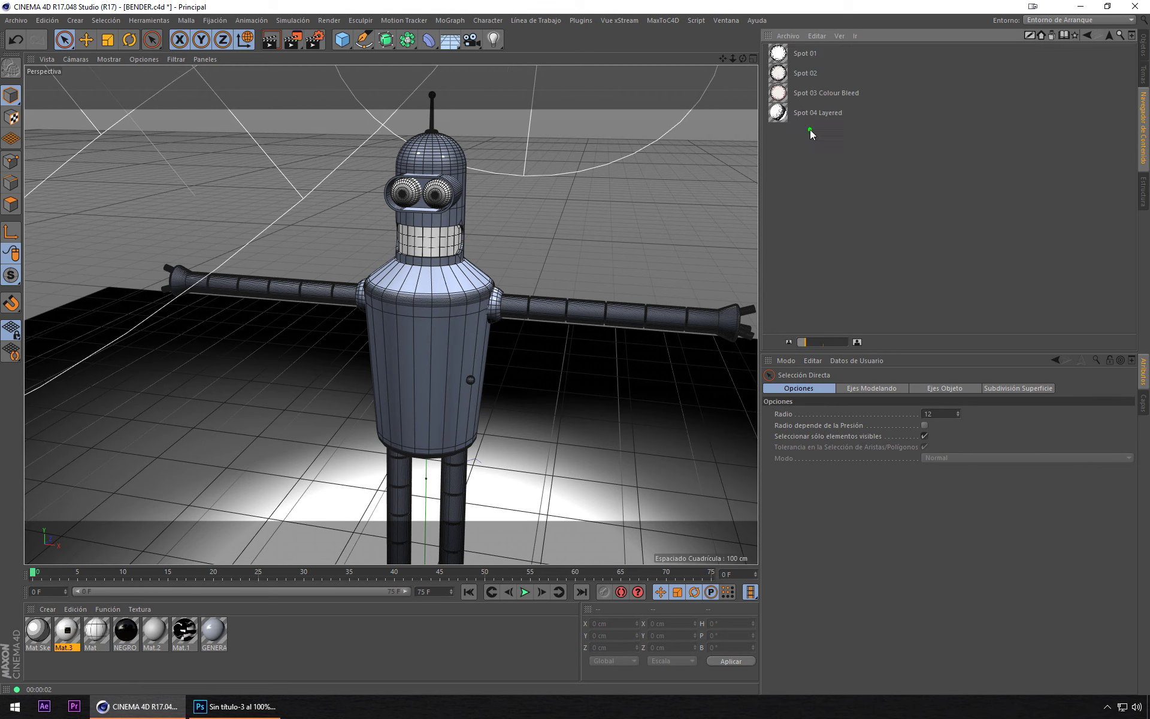
{"action": "left_click", "coordinate": [807, 113]}
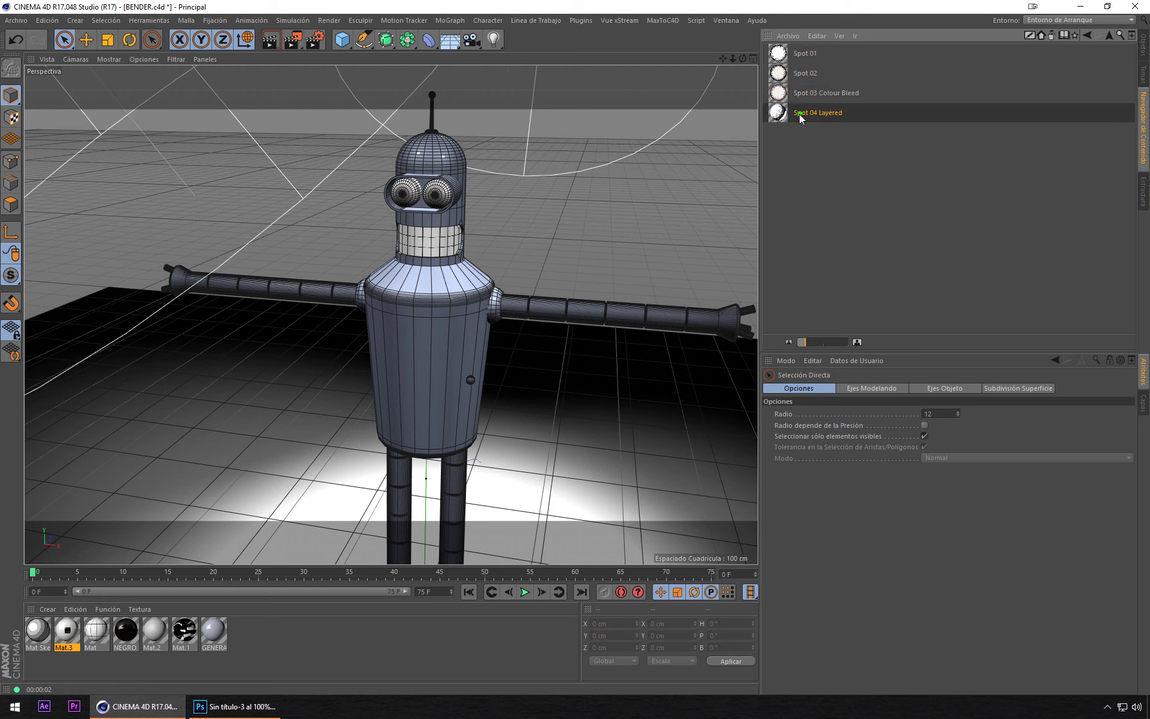
{"action": "left_click_drag", "start_coordinate": [288, 636], "coordinate": [283, 636]}
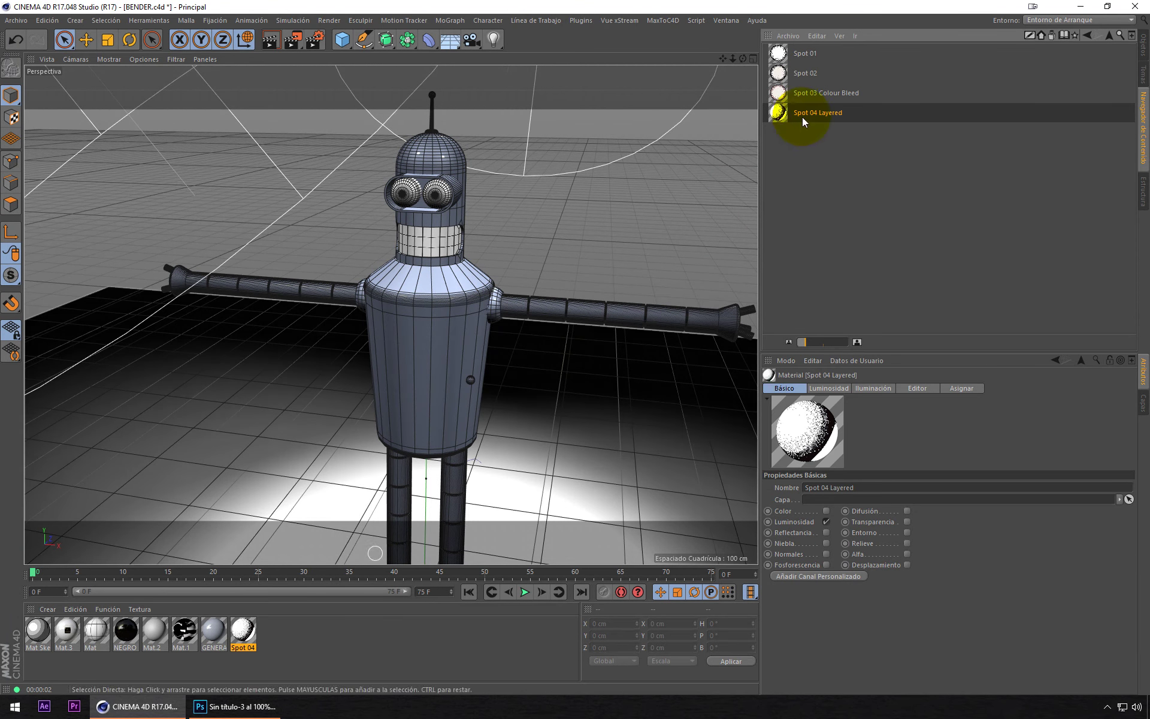
{"action": "left_click", "coordinate": [1144, 68]}
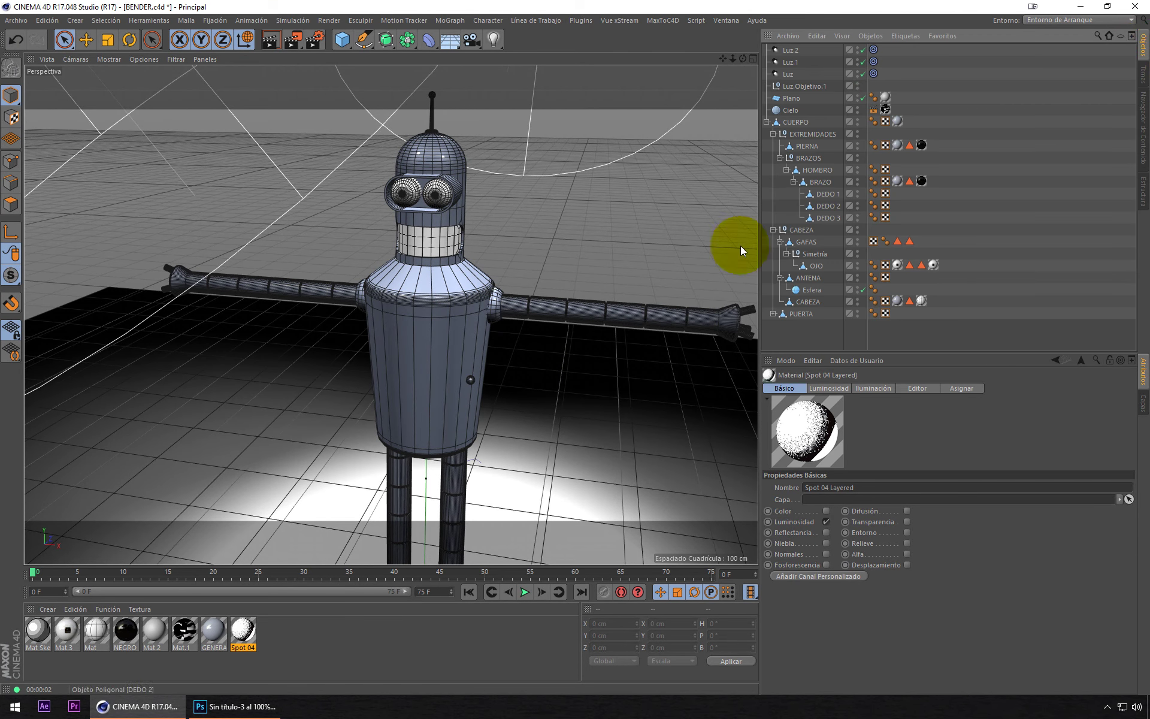
Step: Apply Spot 04 Layered to CUERPO, test-render the dotted look, and check its texture tag
{"action": "left_click_drag", "start_coordinate": [243, 631], "coordinate": [888, 129]}
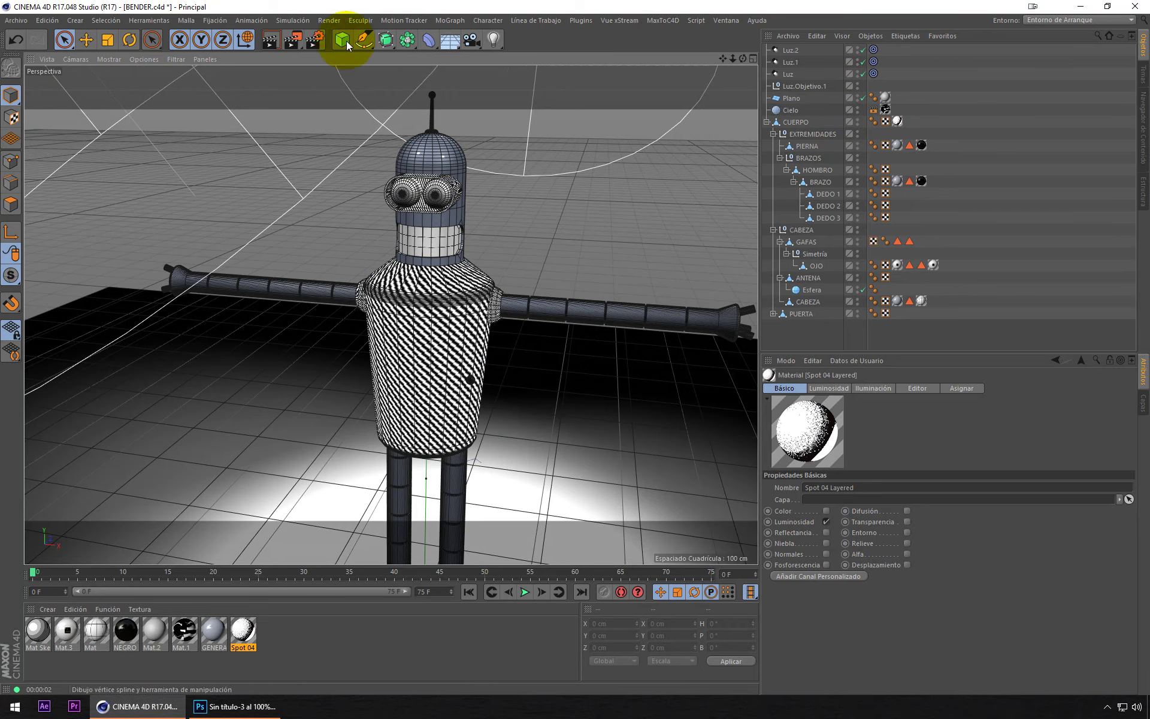
{"action": "left_click", "coordinate": [270, 41]}
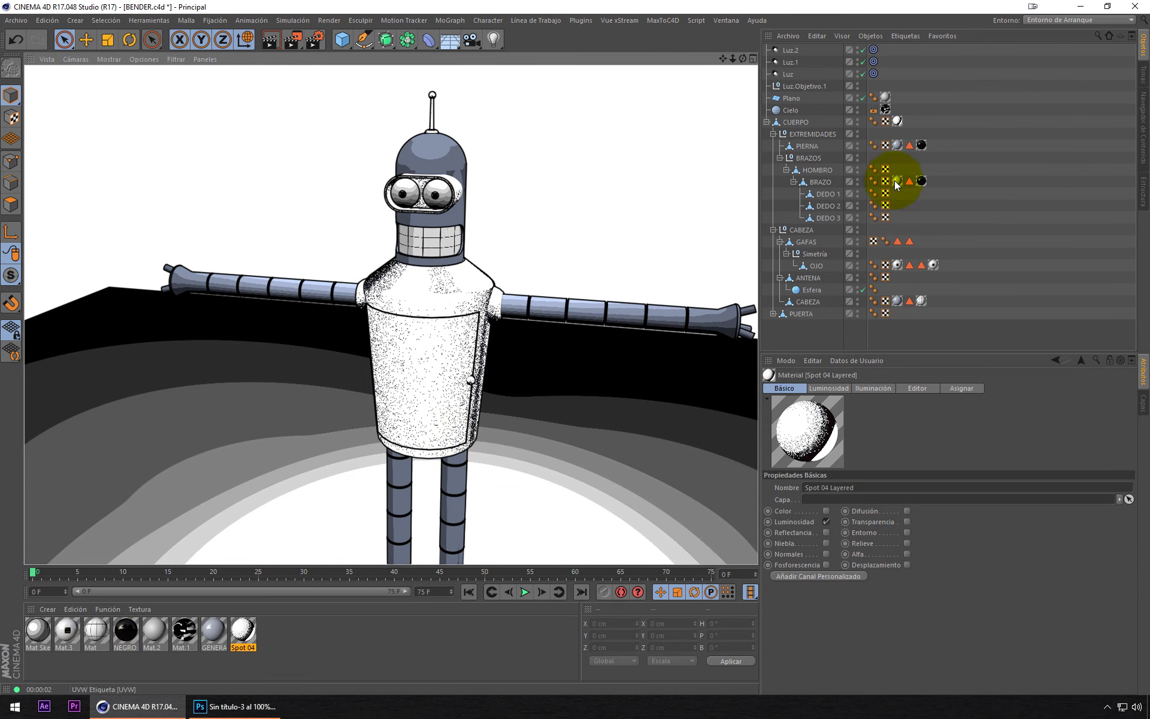
{"action": "left_click", "coordinate": [897, 121]}
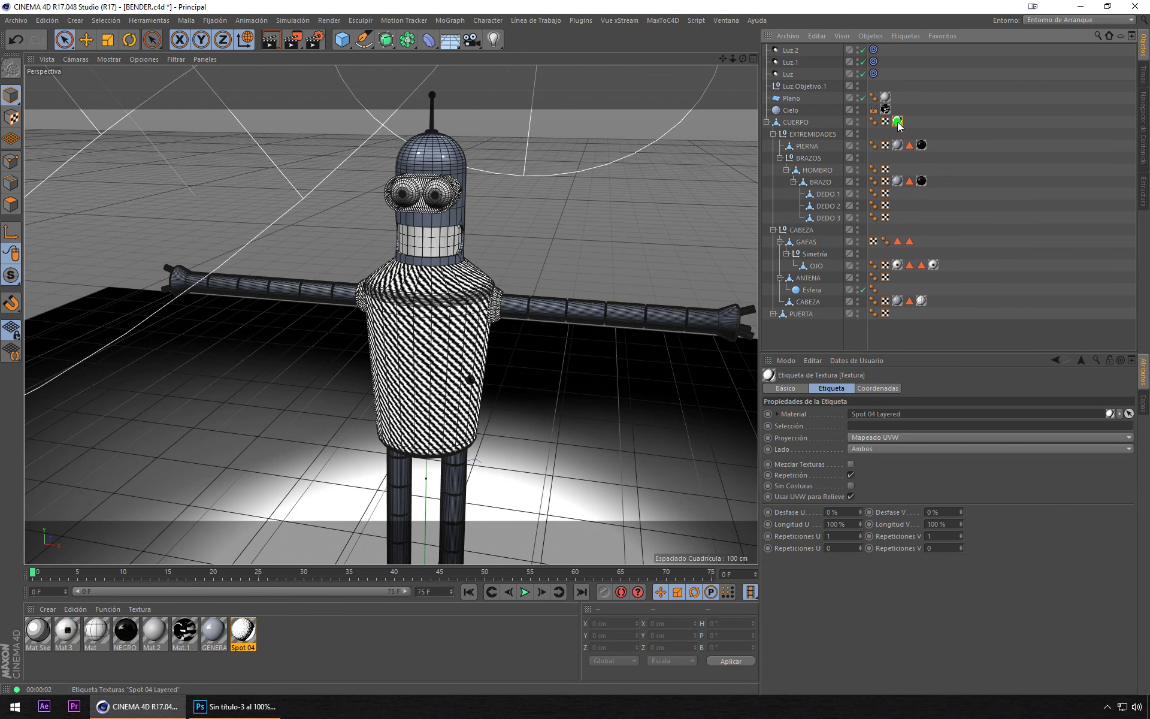
{"action": "left_click", "coordinate": [1144, 124]}
Step: Add the Sketch - Tech Thick Black preset to the materials and apply it to PIERNA and BRAZO
{"action": "left_click", "coordinate": [1088, 36]}
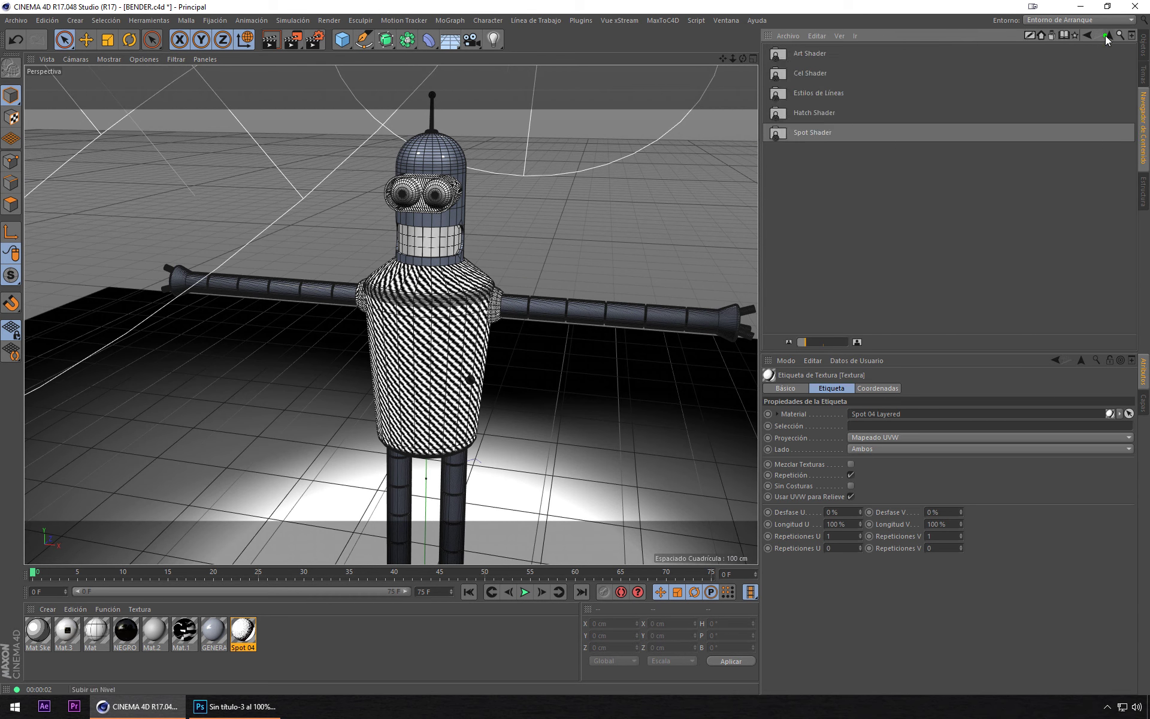
{"action": "scroll", "coordinate": [819, 103], "scroll_direction": "down", "scroll_amount": 3}
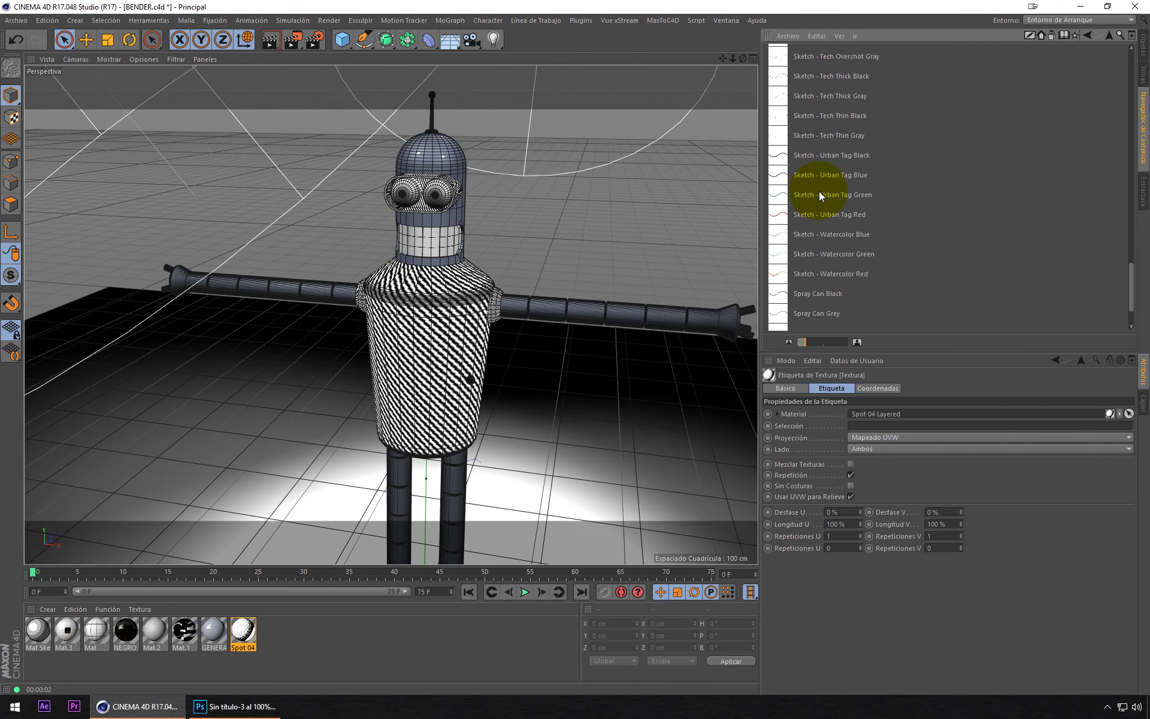
{"action": "left_click", "coordinate": [812, 154]}
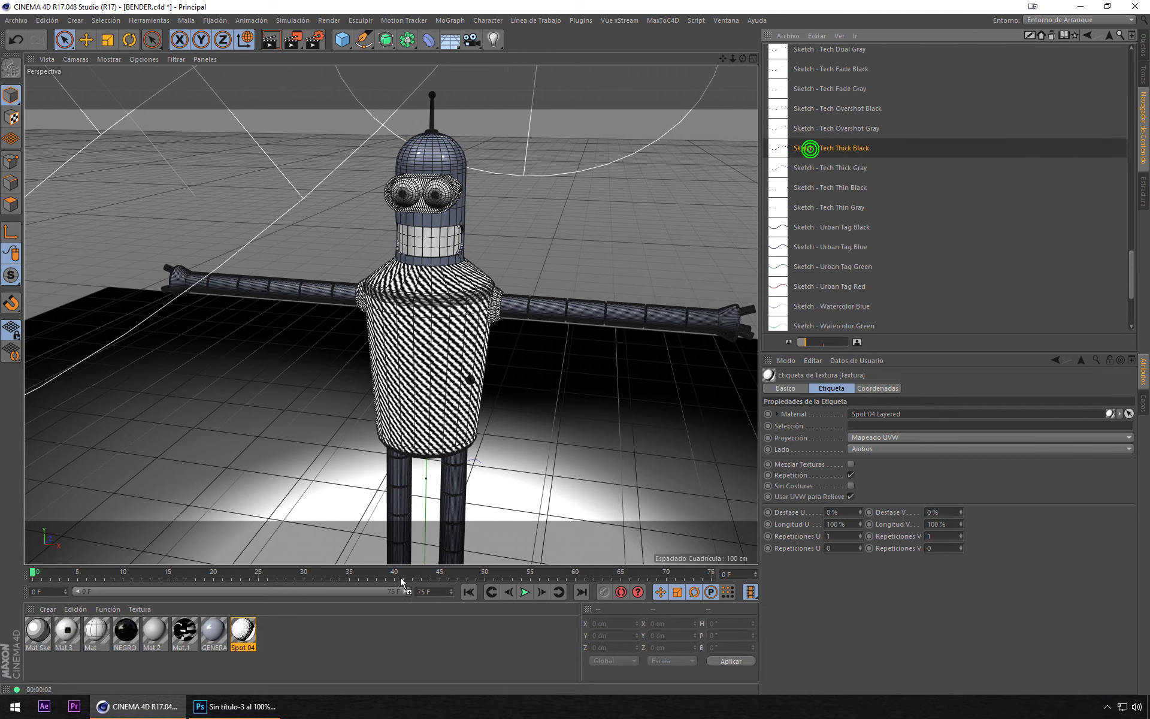
{"action": "left_click_drag", "start_coordinate": [401, 581], "coordinate": [377, 642]}
{"action": "left_click", "coordinate": [1145, 51]}
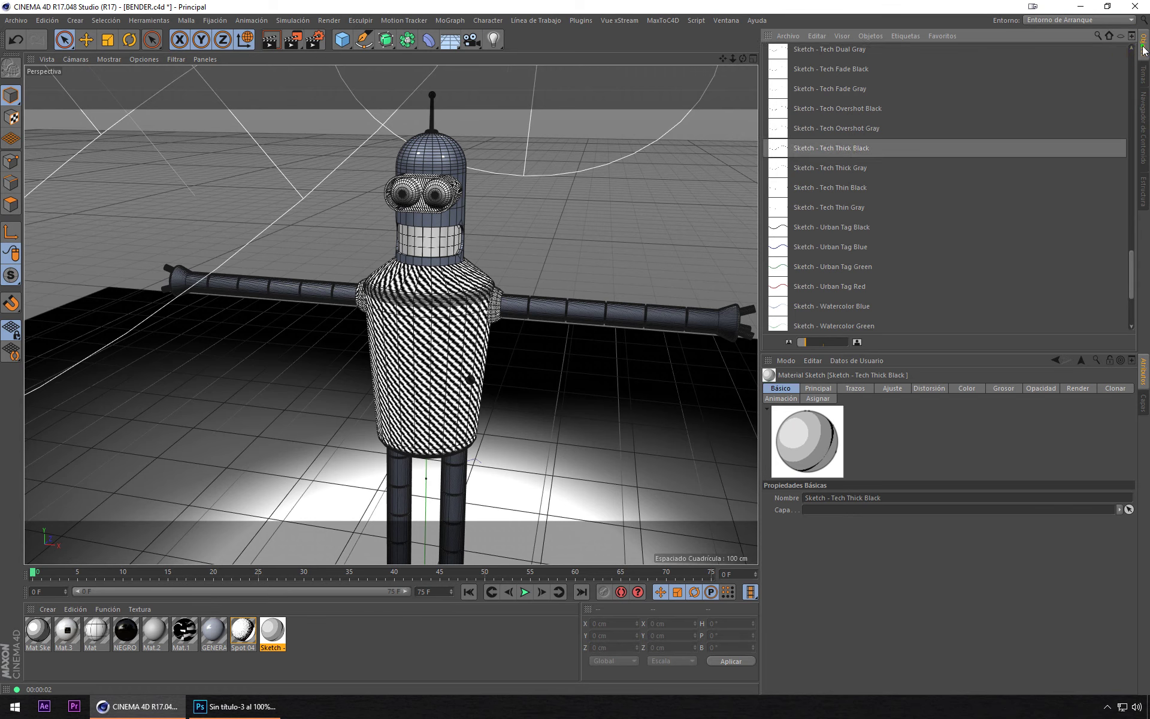
{"action": "mouse_move", "coordinate": [273, 630]}
{"action": "left_mouse_down"}
{"action": "mouse_move", "coordinate": [898, 119]}
{"action": "mouse_move", "coordinate": [899, 178]}
{"action": "mouse_move", "coordinate": [898, 143]}
{"action": "left_mouse_up"}
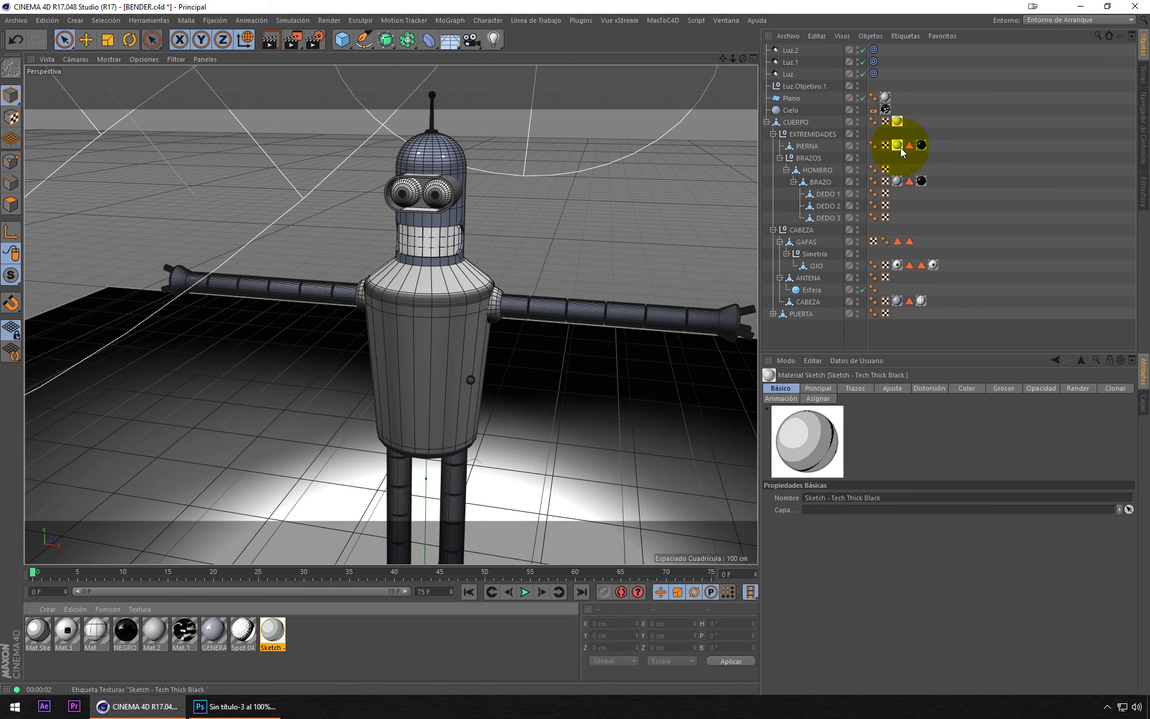
{"action": "mouse_move", "coordinate": [273, 633]}
{"action": "left_mouse_down"}
{"action": "mouse_move", "coordinate": [902, 183]}
{"action": "mouse_move", "coordinate": [902, 305]}
{"action": "left_mouse_up"}
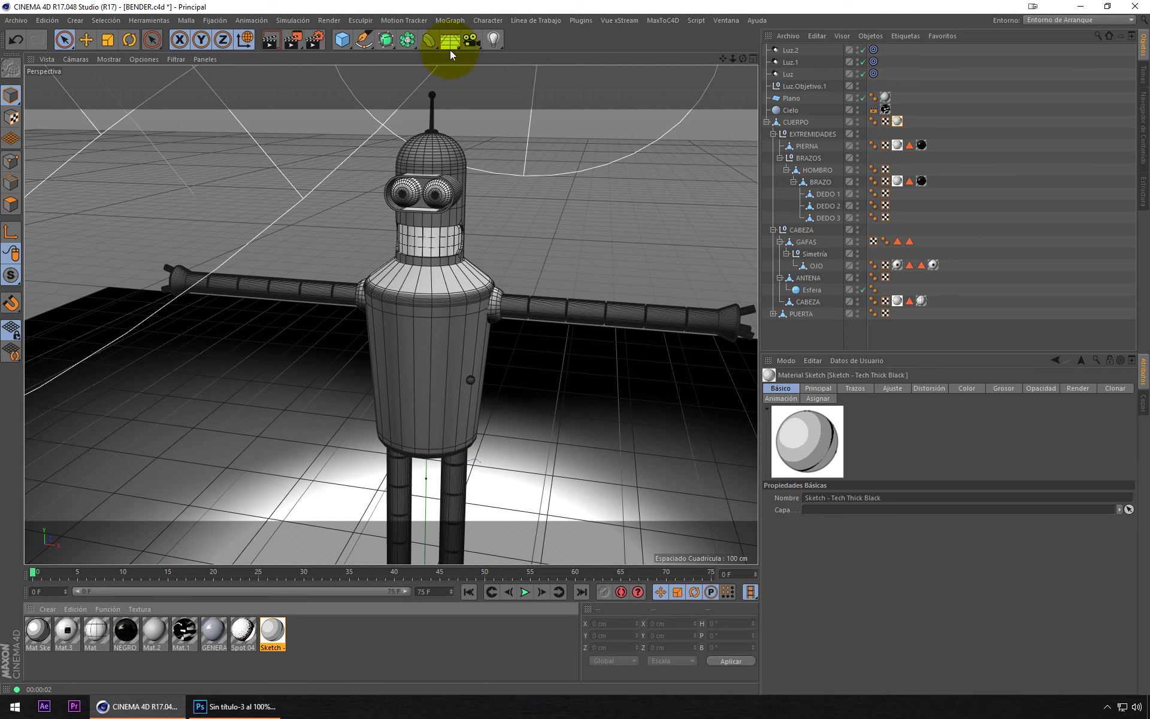
Step: Test-render the sketch look, then set the material's line thickness (Grosor) to 0
{"action": "left_click", "coordinate": [273, 40]}
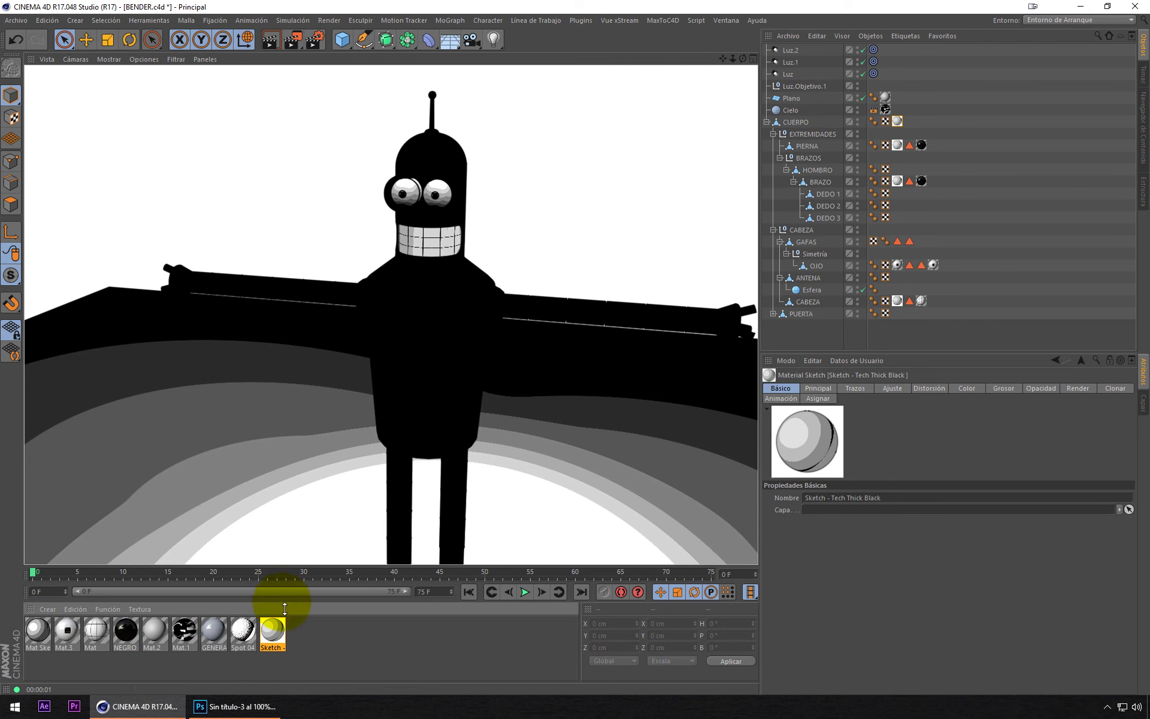
{"action": "left_click", "coordinate": [193, 354]}
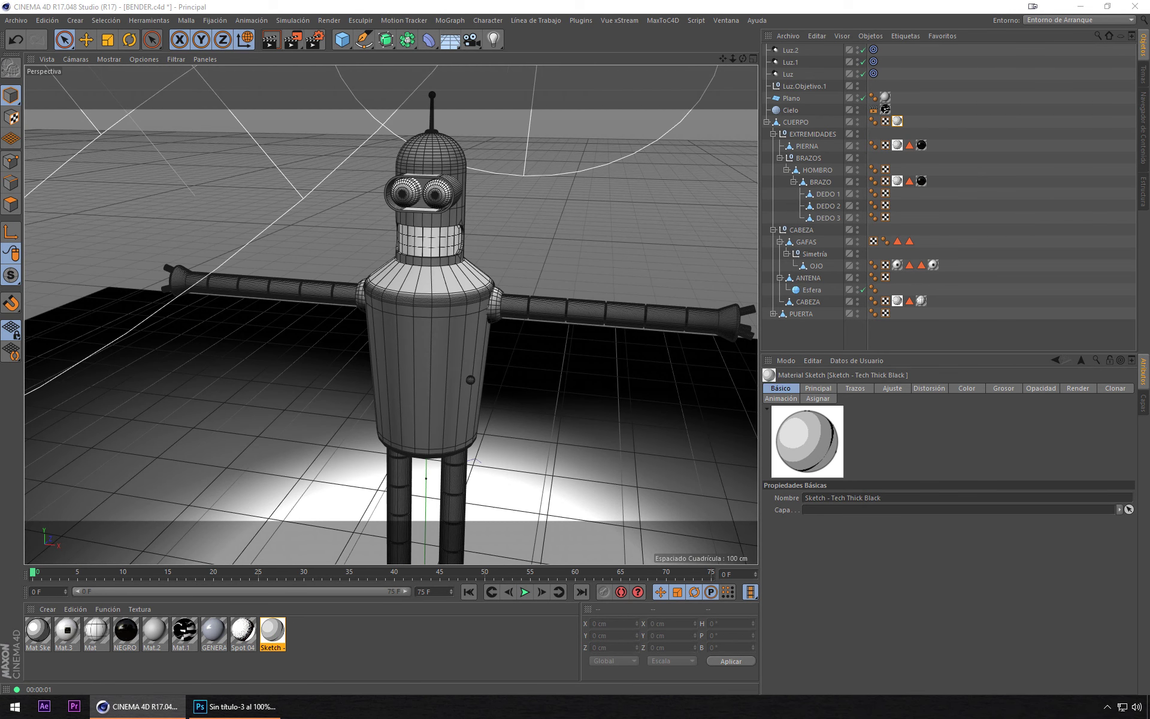
{"action": "double_click", "coordinate": [273, 630]}
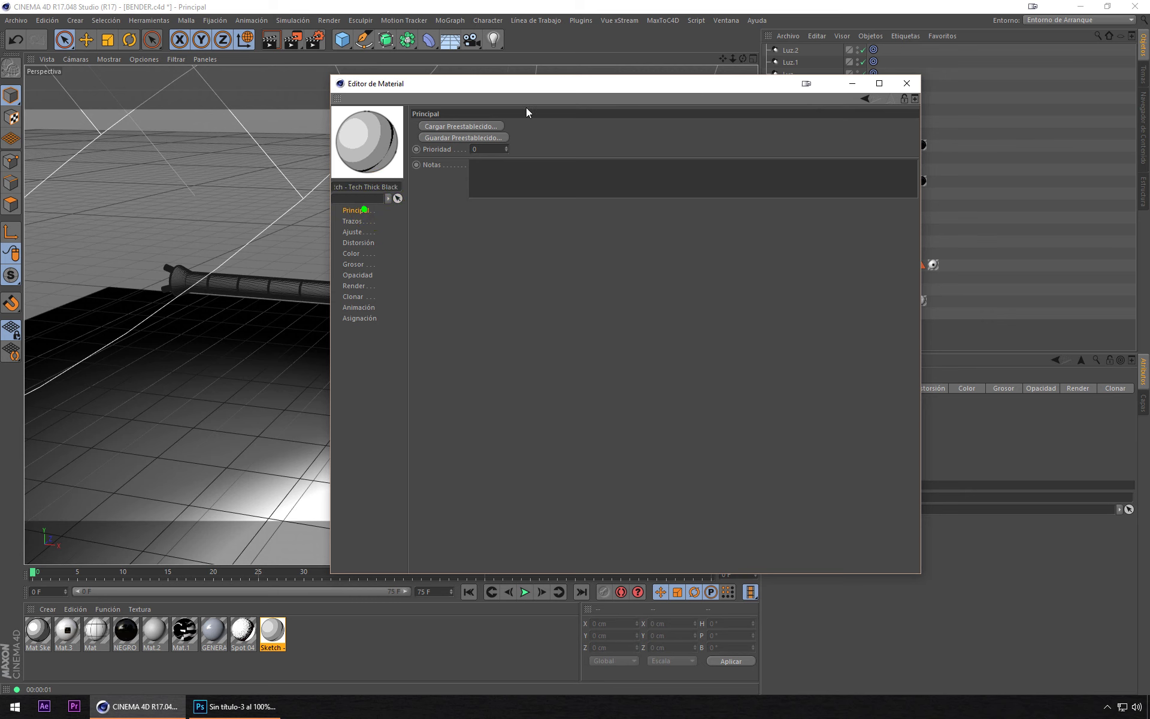
{"action": "left_click", "coordinate": [361, 264]}
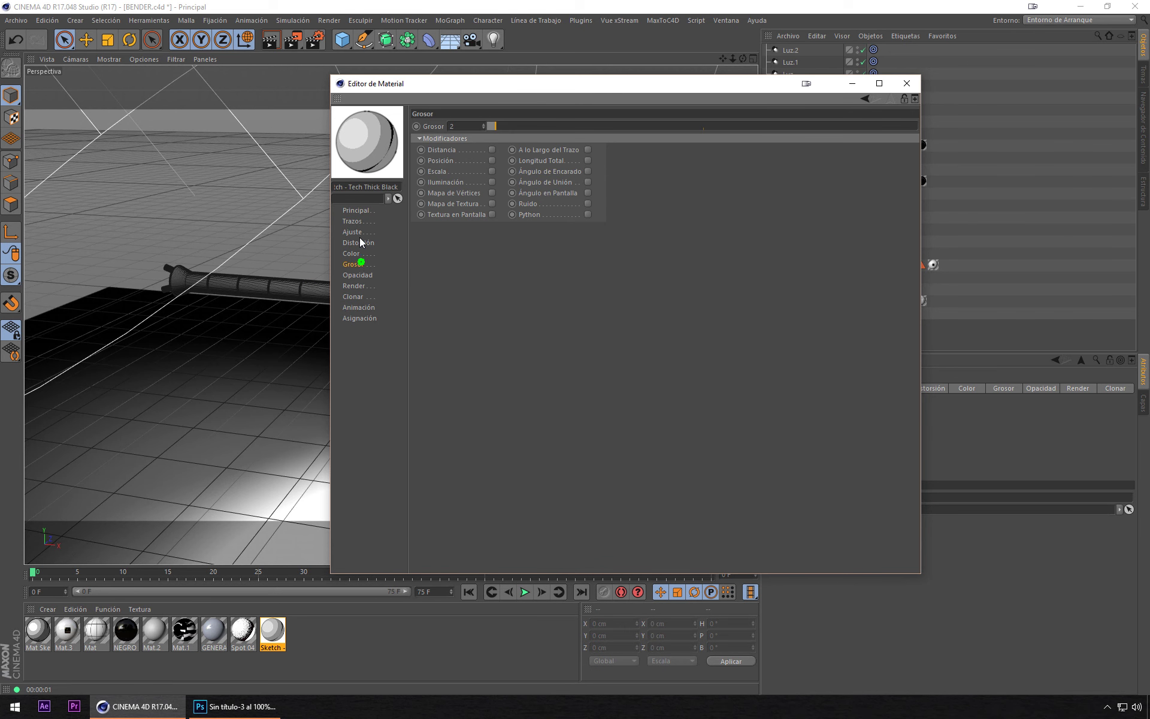
{"action": "left_click", "coordinate": [485, 127]}
{"action": "left_click", "coordinate": [907, 84]}
Step: Load Stylised Contemporary 02 from the Cel Shader presets into the materials
{"action": "left_click", "coordinate": [1143, 120]}
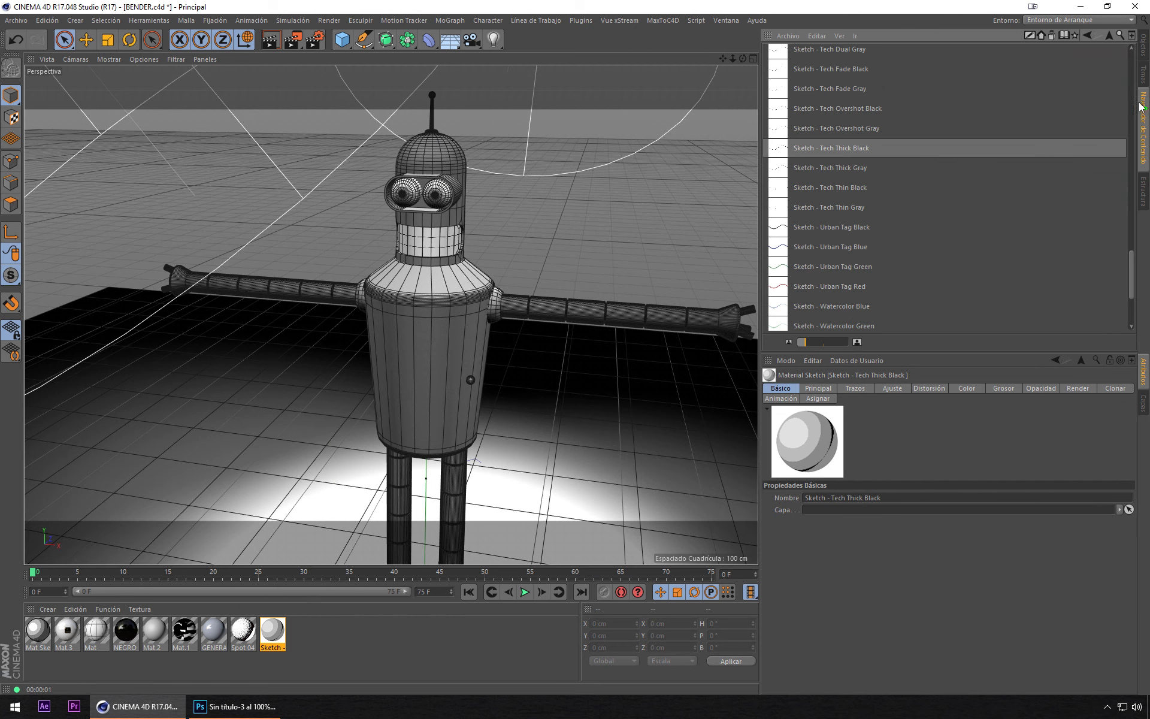
{"action": "scroll", "coordinate": [814, 238], "scroll_direction": "down", "scroll_amount": 3}
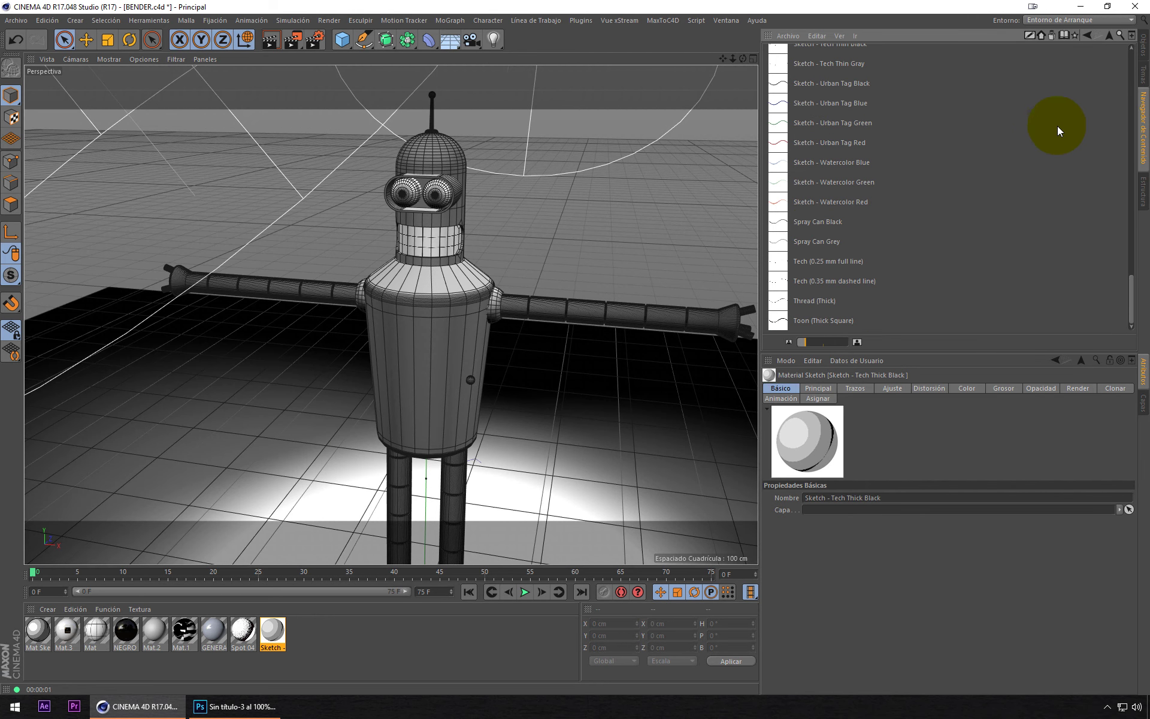
{"action": "left_click", "coordinate": [1109, 35]}
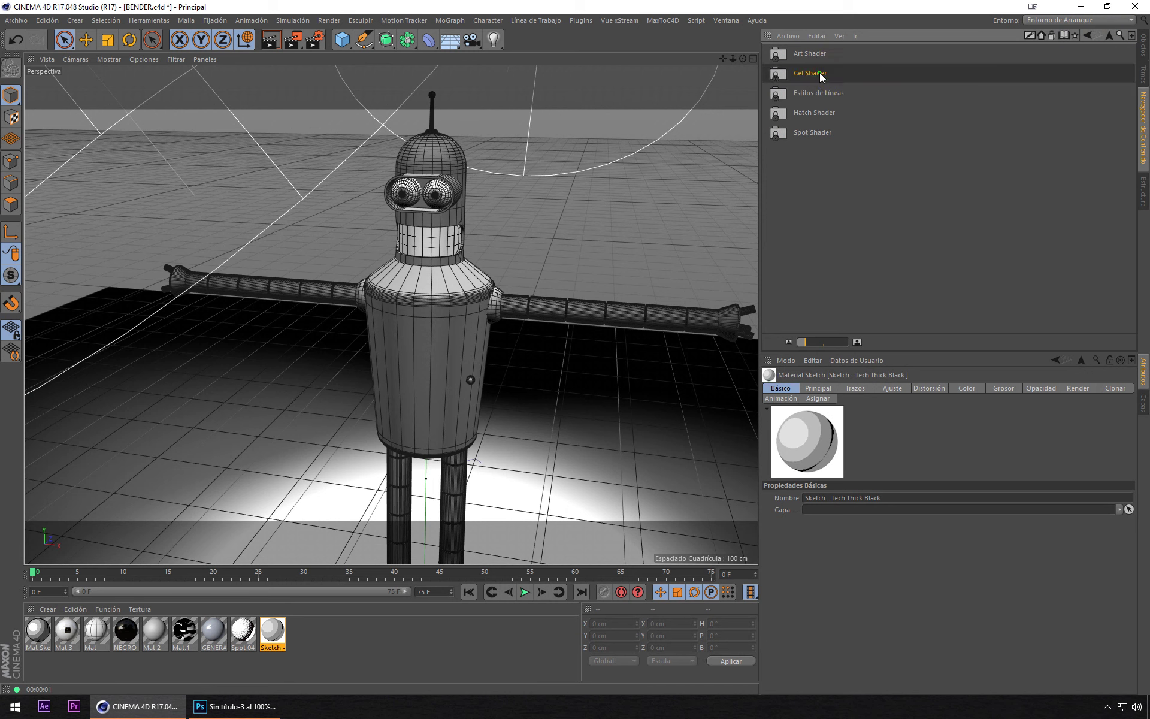
{"action": "double_click", "coordinate": [819, 73]}
{"action": "left_click_drag", "start_coordinate": [818, 154], "coordinate": [376, 653]}
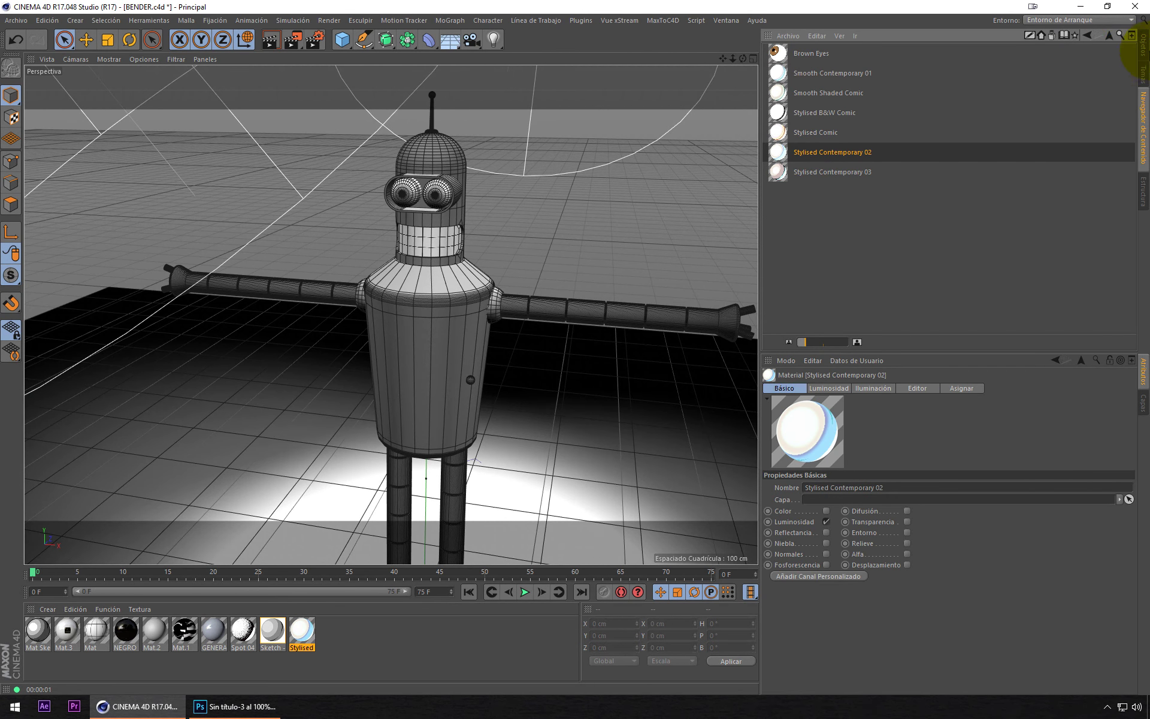
Step: Apply Stylised Contemporary 02 to HOMERO, legs, arms and head, then test-render and orbit Bender
{"action": "left_click", "coordinate": [1144, 48]}
{"action": "left_click_drag", "start_coordinate": [302, 630], "coordinate": [897, 121]}
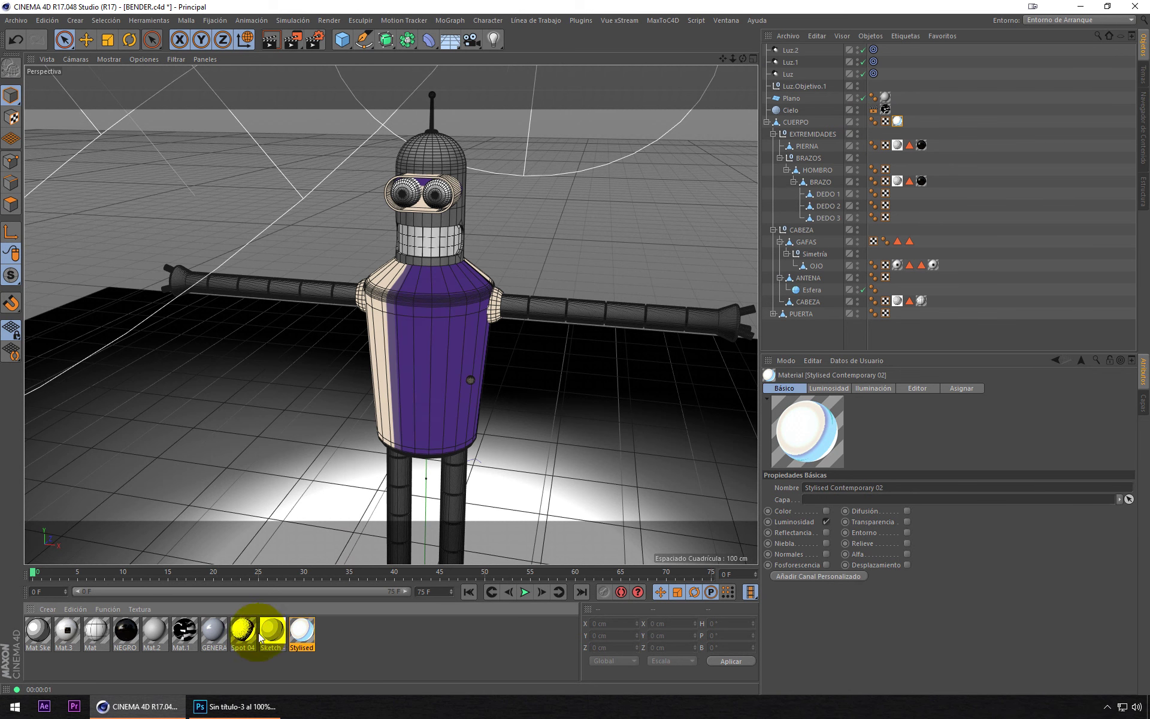
{"action": "left_click_drag", "start_coordinate": [302, 636], "coordinate": [898, 145]}
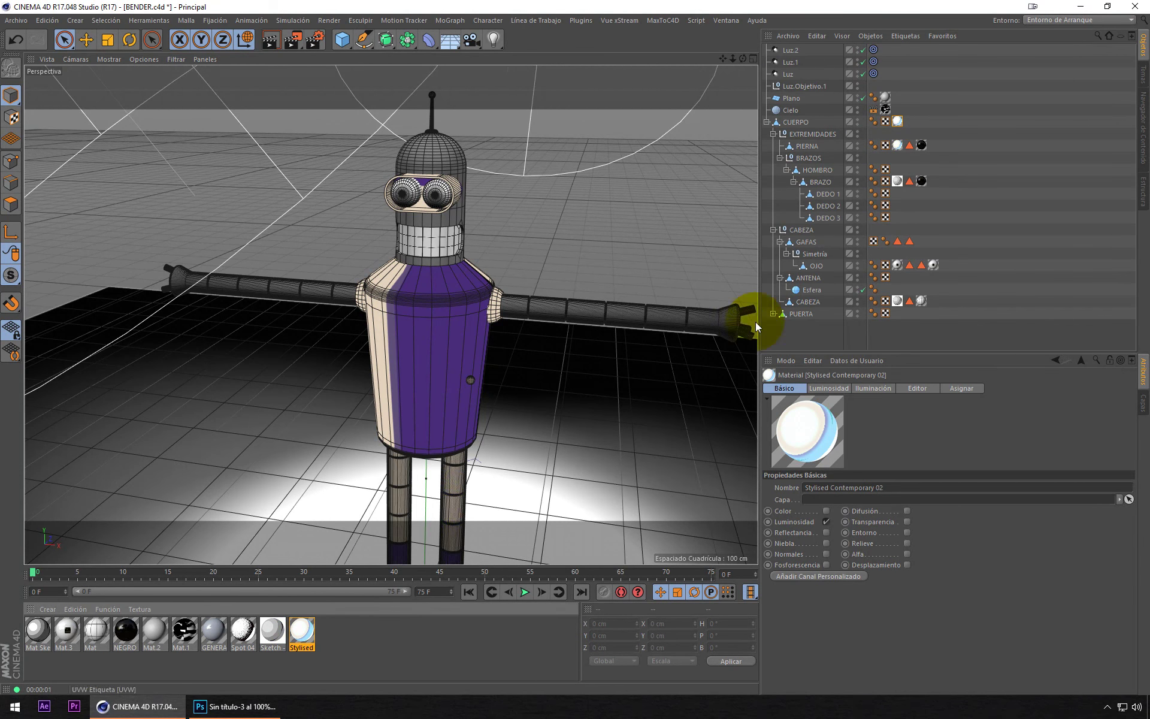
{"action": "left_click_drag", "start_coordinate": [302, 631], "coordinate": [897, 180]}
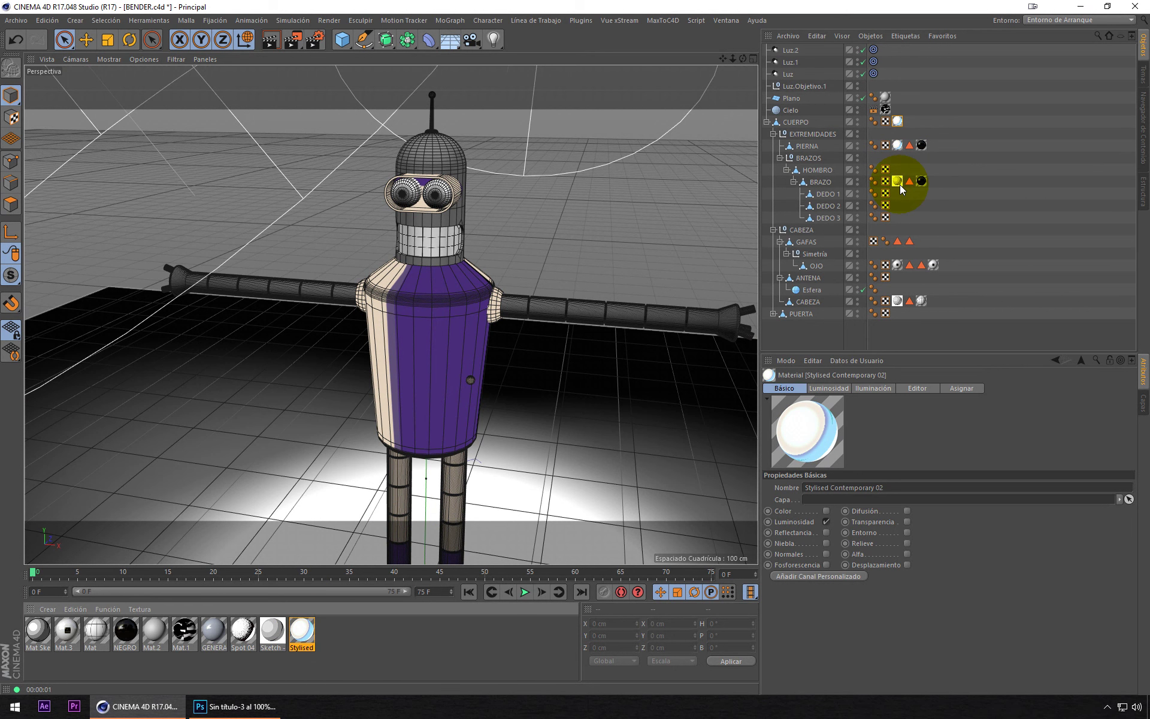
{"action": "left_click_drag", "start_coordinate": [302, 632], "coordinate": [898, 304]}
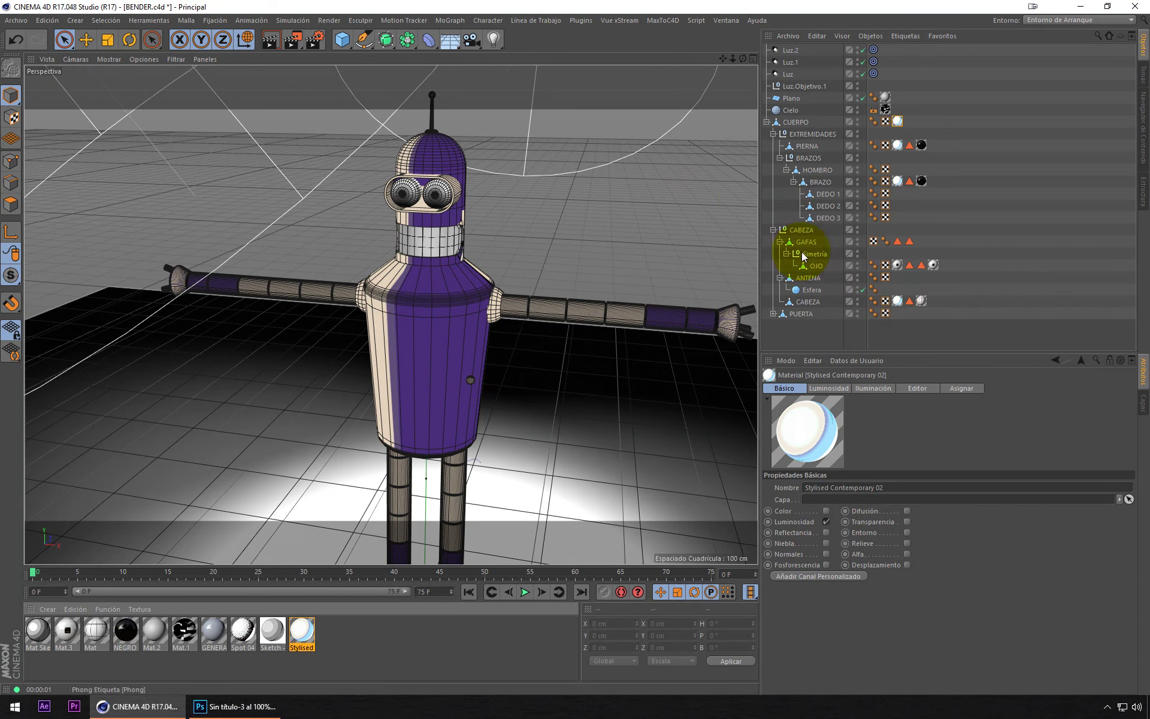
{"action": "left_click", "coordinate": [275, 43]}
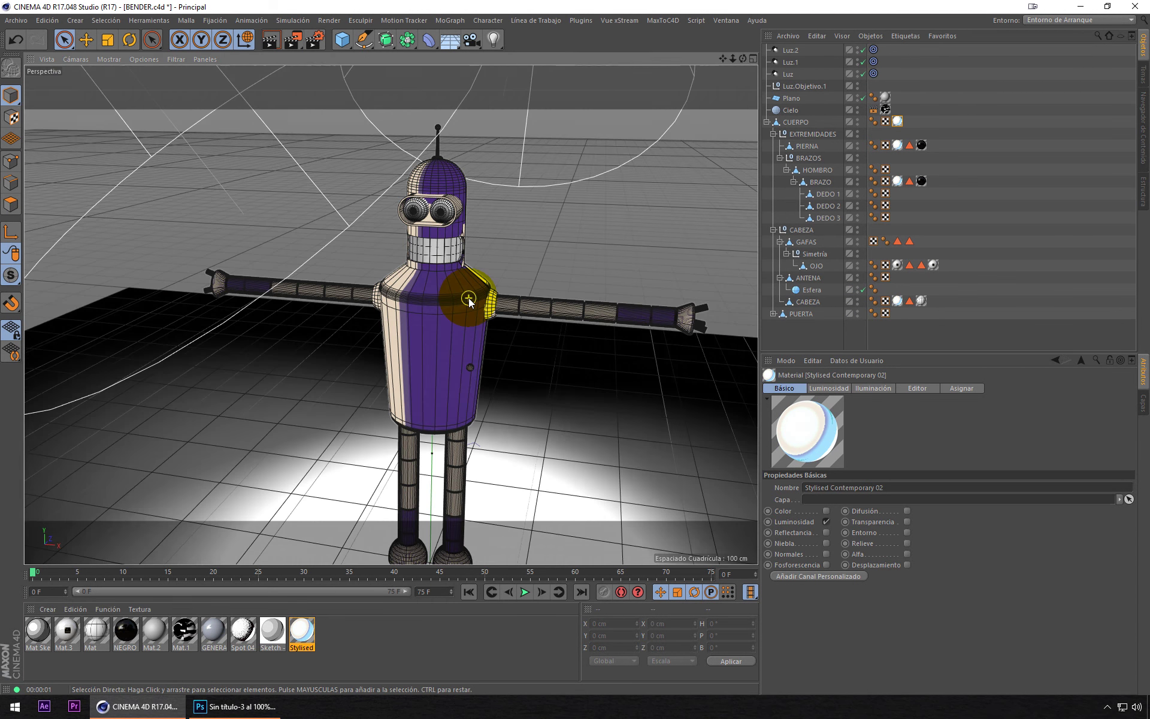
{"action": "left_click_drag", "start_coordinate": [463, 316], "coordinate": [457, 313], "text": "alt"}
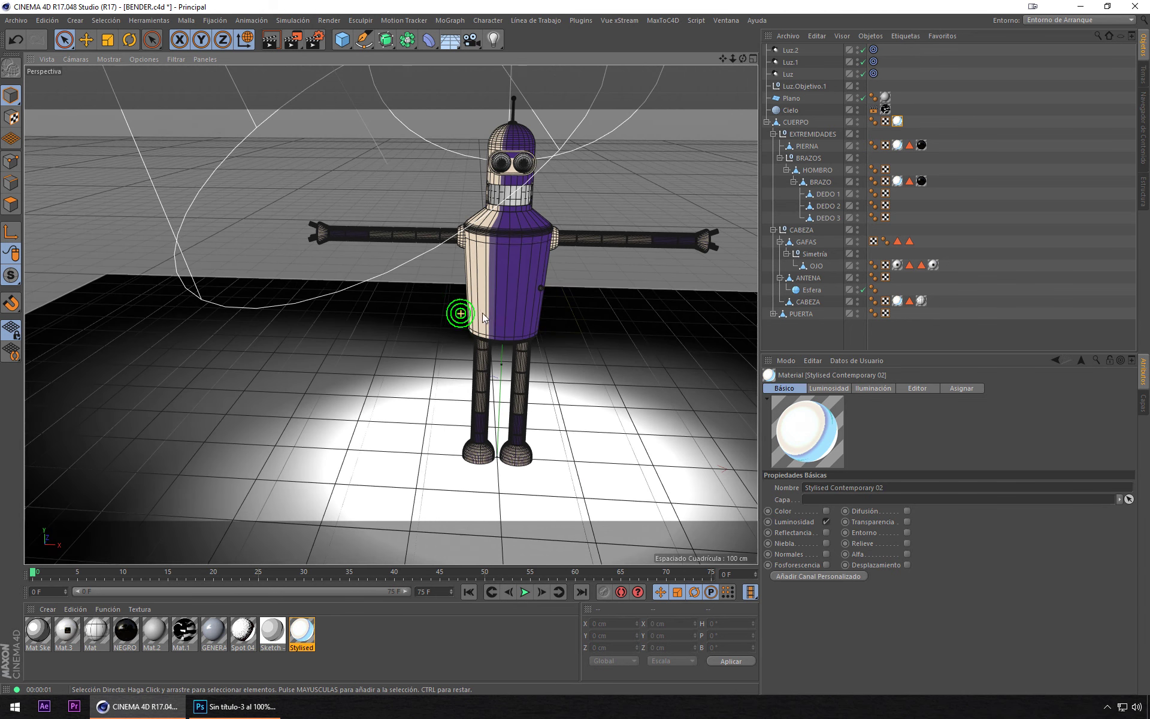
Step: Find Hatch 01 in the Hatch Shader presets and load it as a scene material
{"action": "left_click", "coordinate": [1144, 144]}
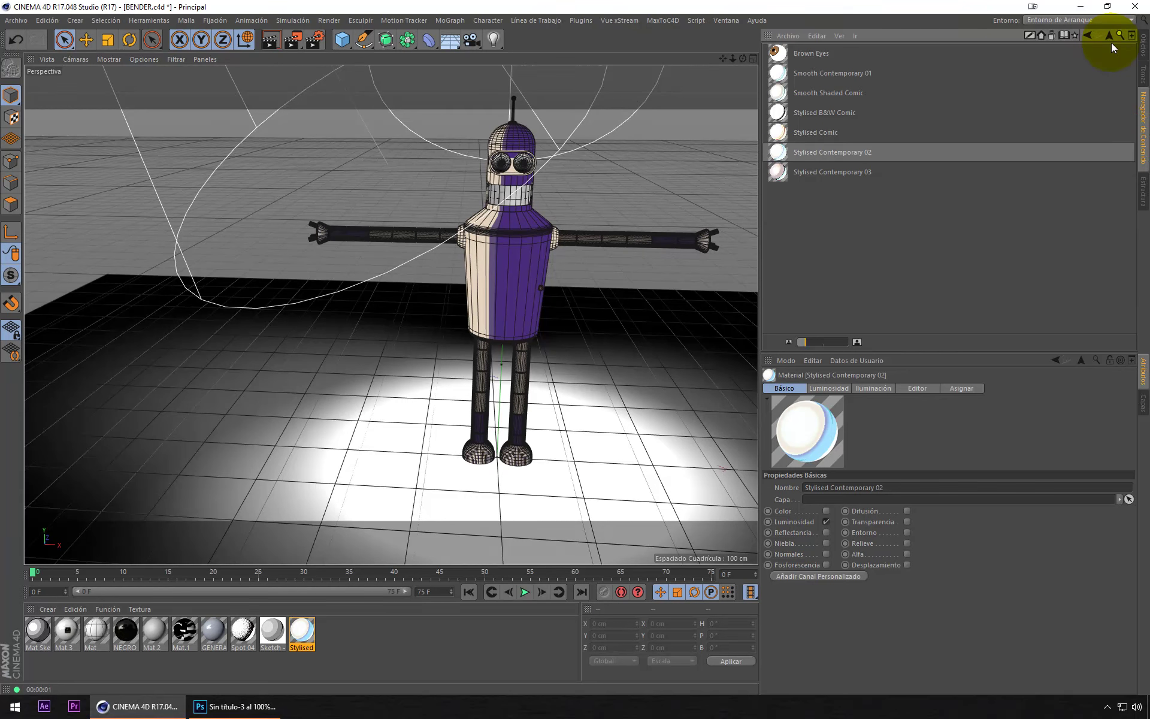
{"action": "left_click", "coordinate": [1109, 36]}
{"action": "double_click", "coordinate": [808, 114]}
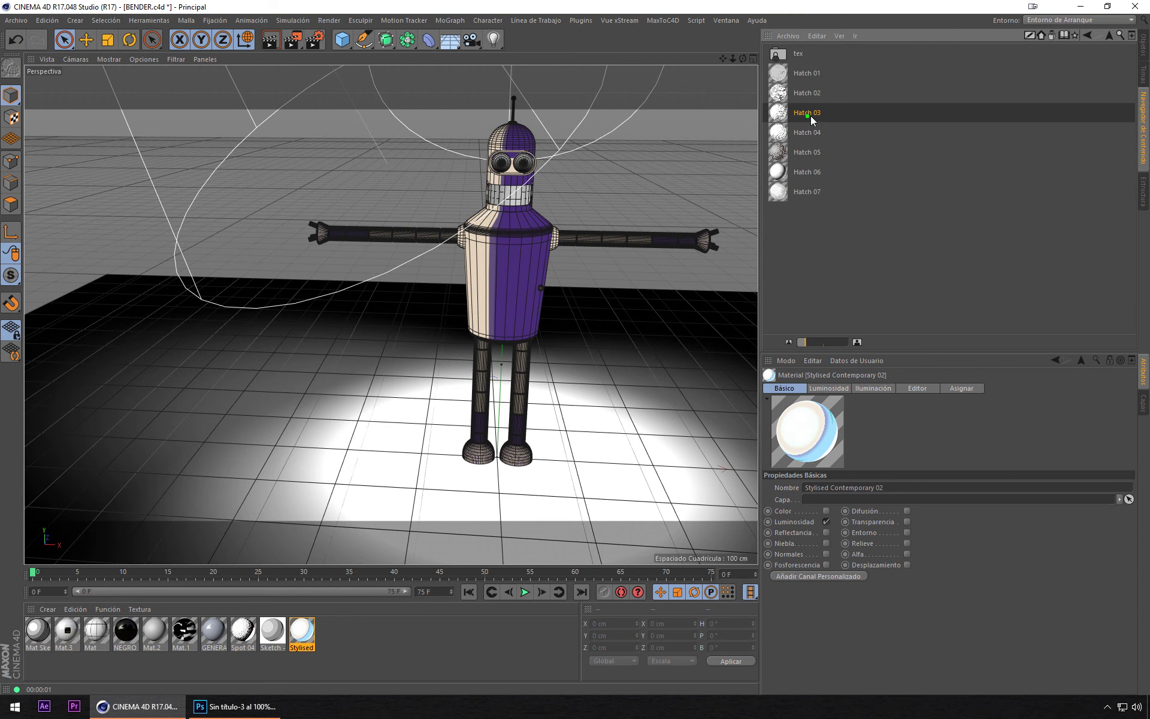
{"action": "left_click", "coordinate": [1109, 36]}
{"action": "double_click", "coordinate": [857, 94]}
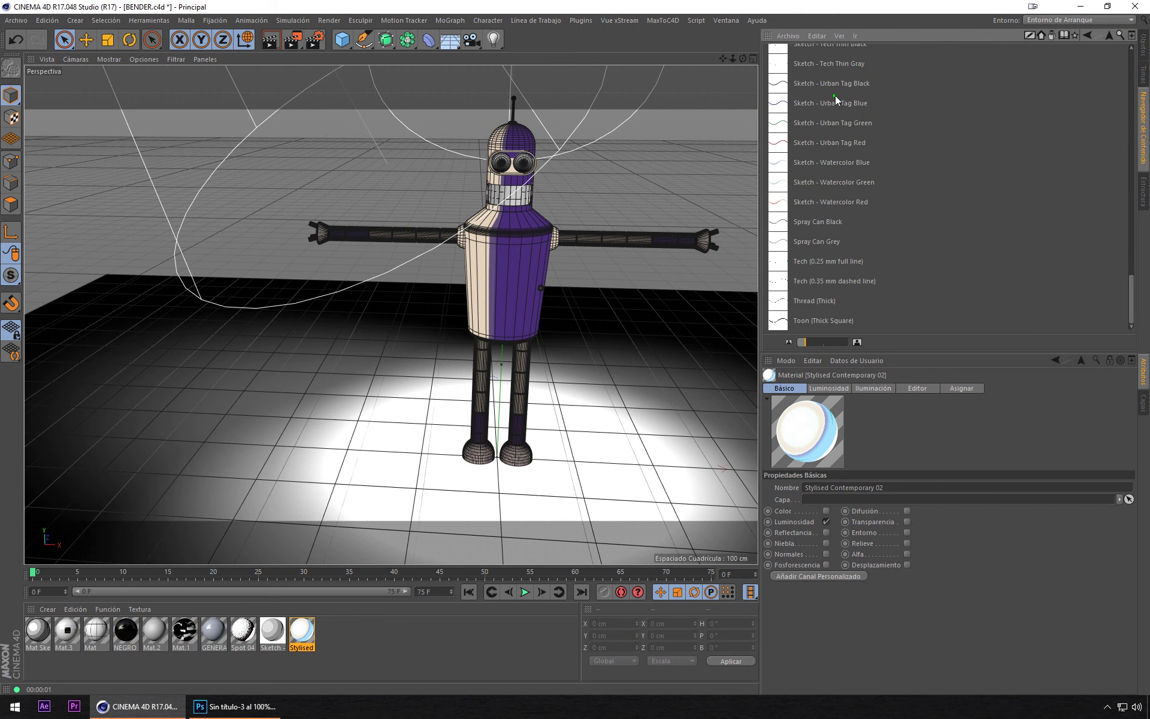
{"action": "left_click", "coordinate": [1108, 34]}
{"action": "double_click", "coordinate": [817, 126]}
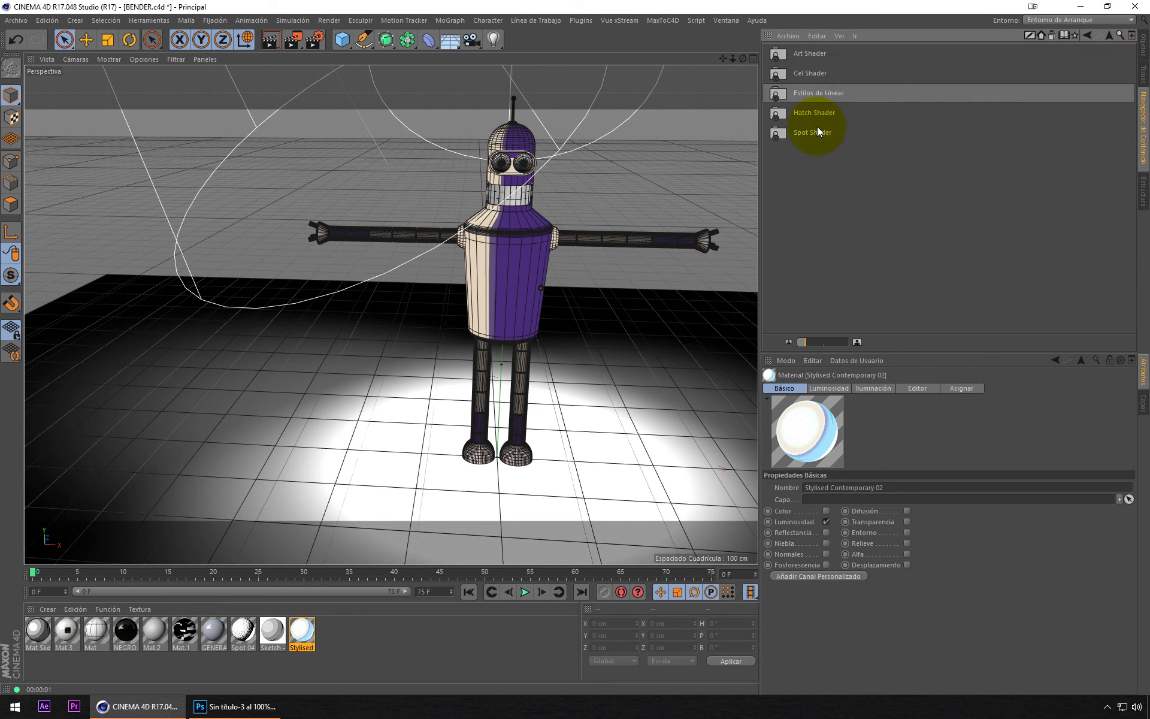
{"action": "left_click", "coordinate": [799, 70]}
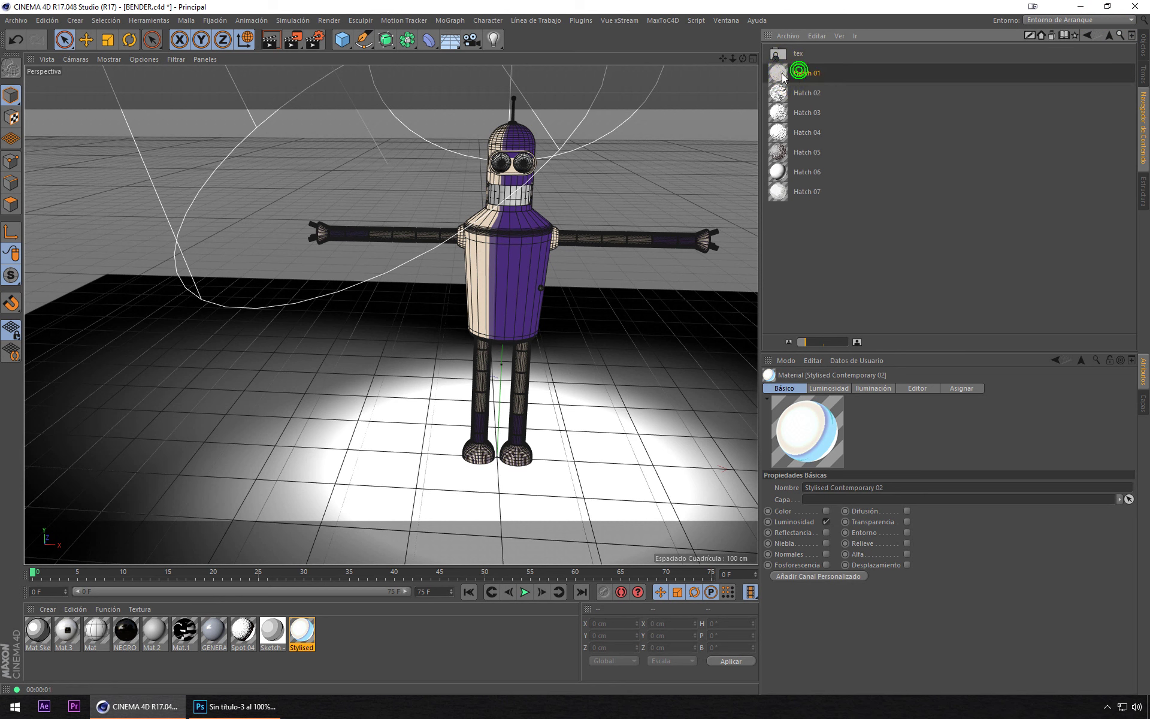
{"action": "mouse_move", "coordinate": [380, 546]}
{"action": "left_mouse_down"}
{"action": "mouse_move", "coordinate": [345, 629]}
{"action": "mouse_move", "coordinate": [888, 126]}
{"action": "left_mouse_up"}
Step: Apply Hatch 01 to Bender's body, legs and head, then reframe and test-render the hatched result
{"action": "left_click", "coordinate": [1145, 45]}
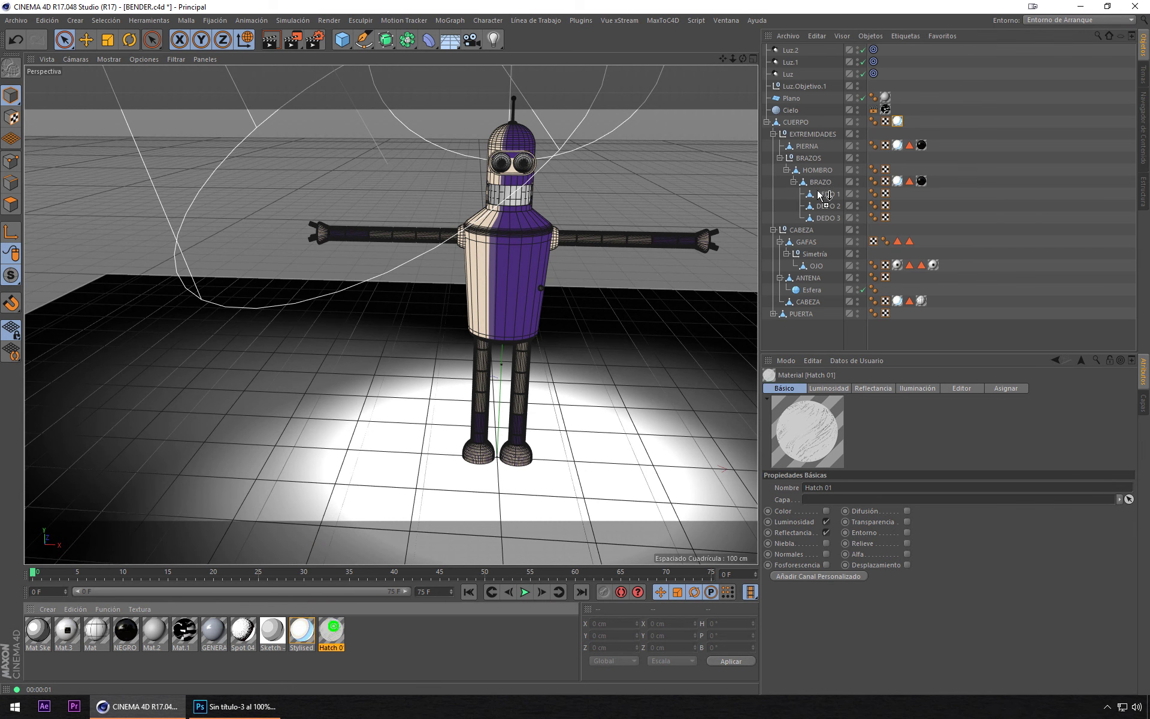
{"action": "left_click_drag", "start_coordinate": [331, 630], "coordinate": [886, 167]}
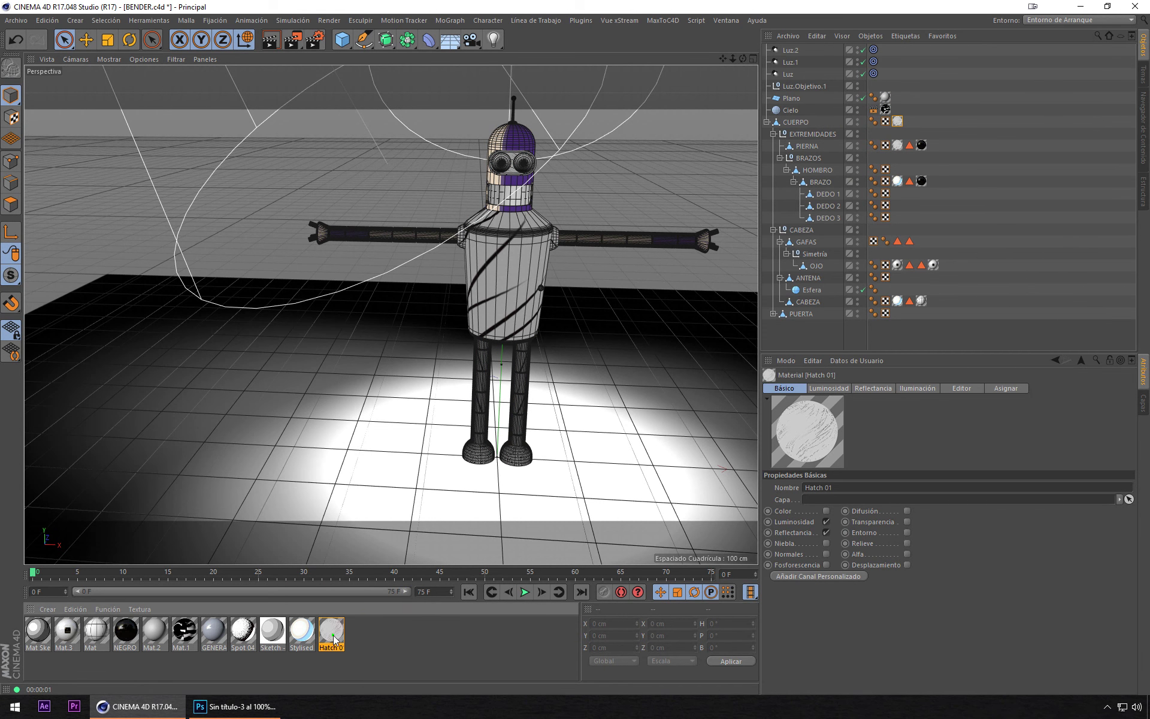
{"action": "left_click_drag", "start_coordinate": [331, 630], "coordinate": [897, 182]}
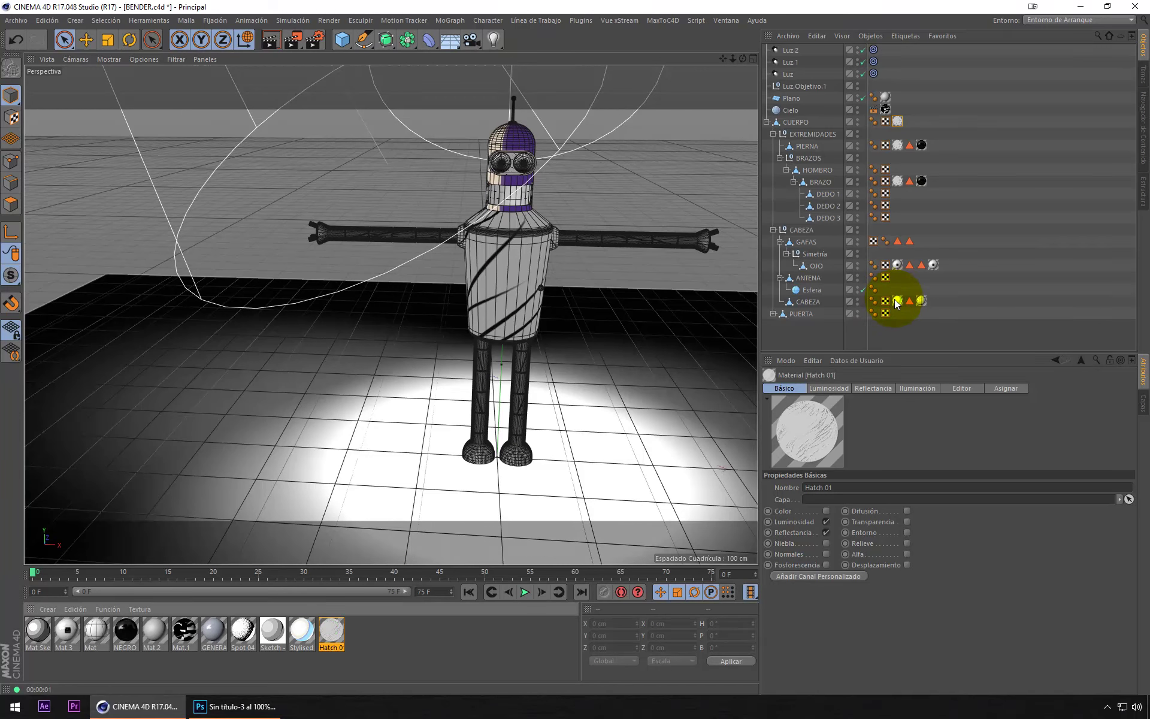
{"action": "left_click_drag", "start_coordinate": [331, 631], "coordinate": [892, 300]}
{"action": "left_click", "coordinate": [577, 221]}
{"action": "middle_click_drag", "start_coordinate": [576, 221], "coordinate": [485, 266], "text": "alt"}
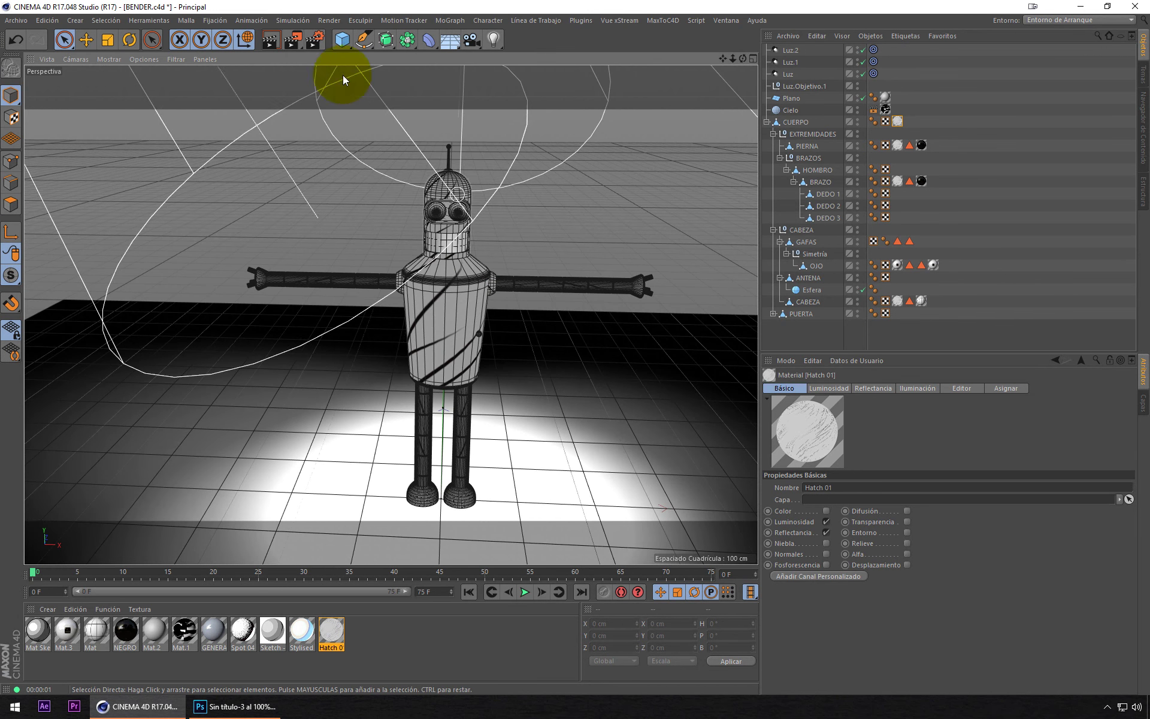
{"action": "left_click", "coordinate": [273, 41]}
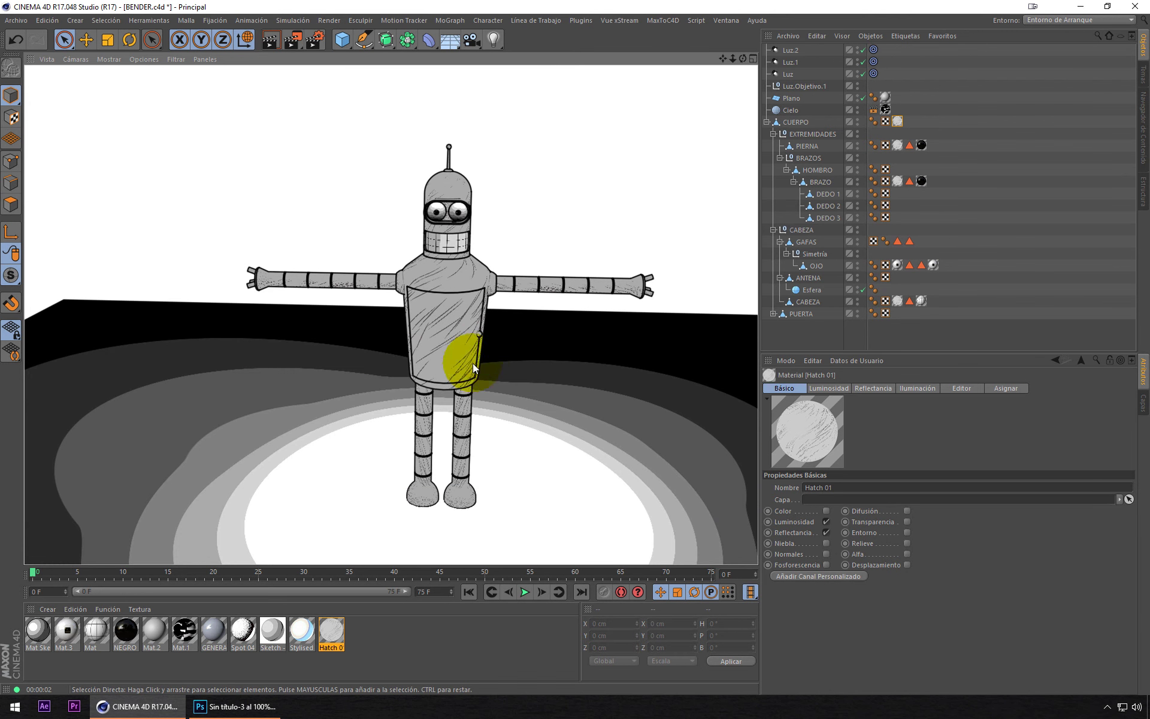
{"action": "left_click", "coordinate": [469, 258]}
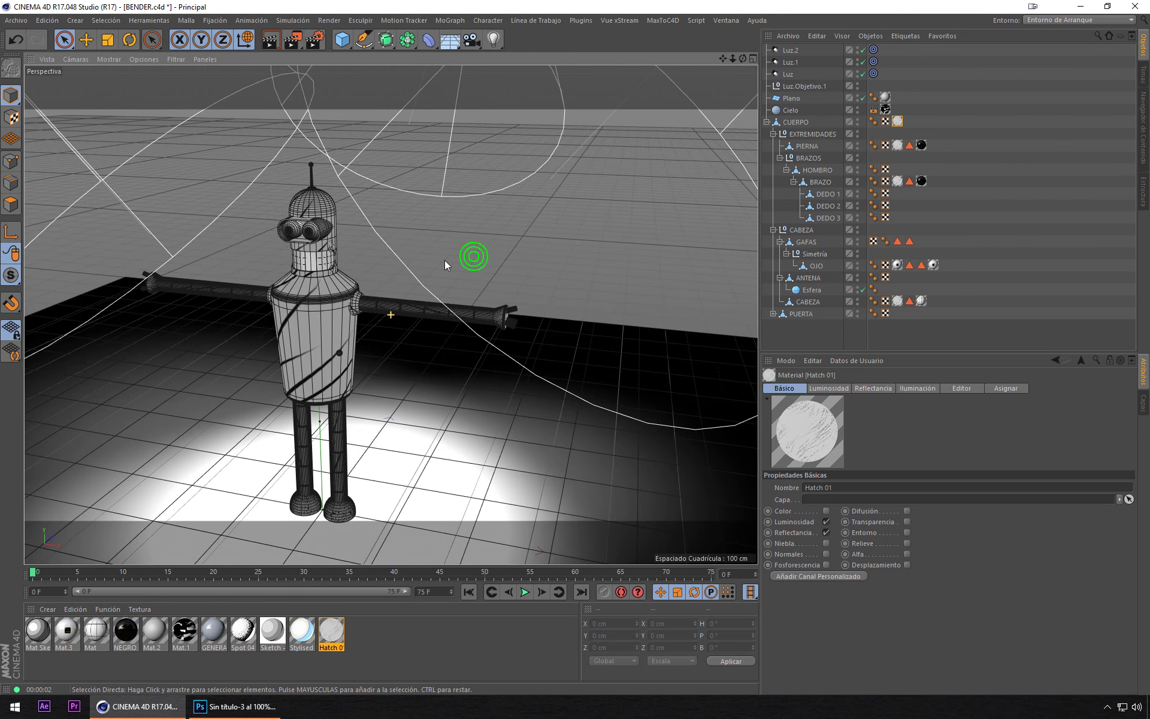
Step: Reapply the original grey GENERA material to Bender's parts, then test-render and orbit the view
{"action": "left_click", "coordinate": [217, 625]}
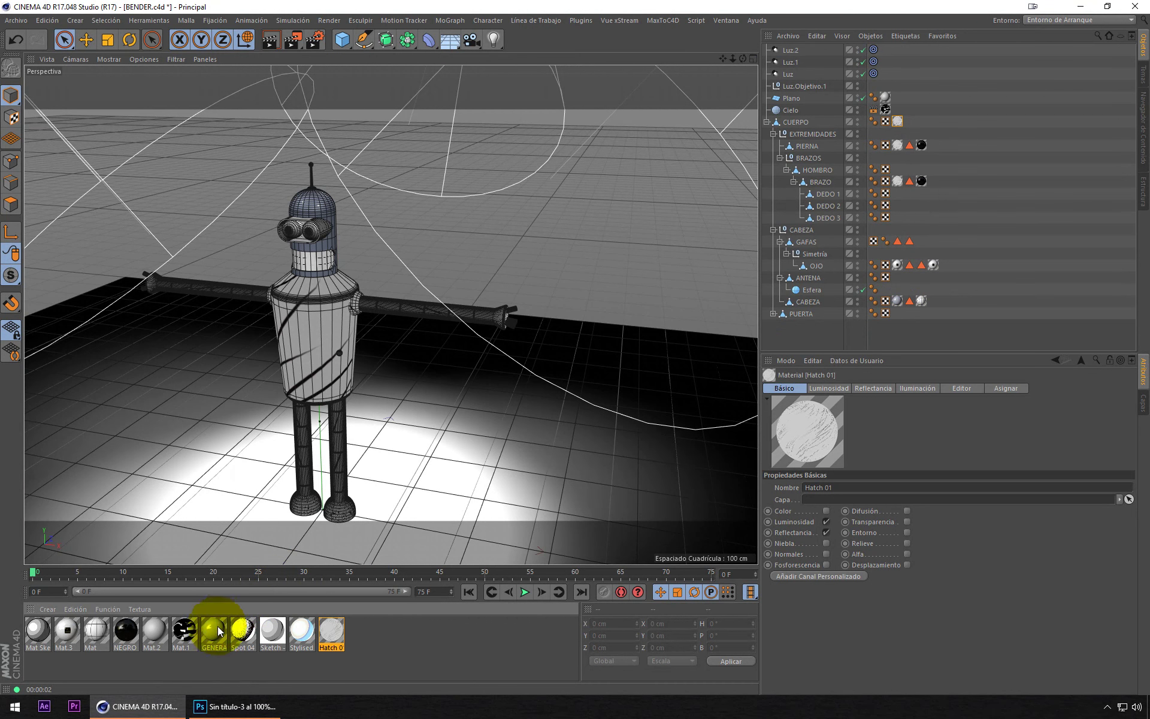
{"action": "mouse_move", "coordinate": [216, 628]}
{"action": "left_mouse_down"}
{"action": "mouse_move", "coordinate": [885, 250]}
{"action": "mouse_move", "coordinate": [904, 181]}
{"action": "mouse_move", "coordinate": [215, 629]}
{"action": "left_mouse_up"}
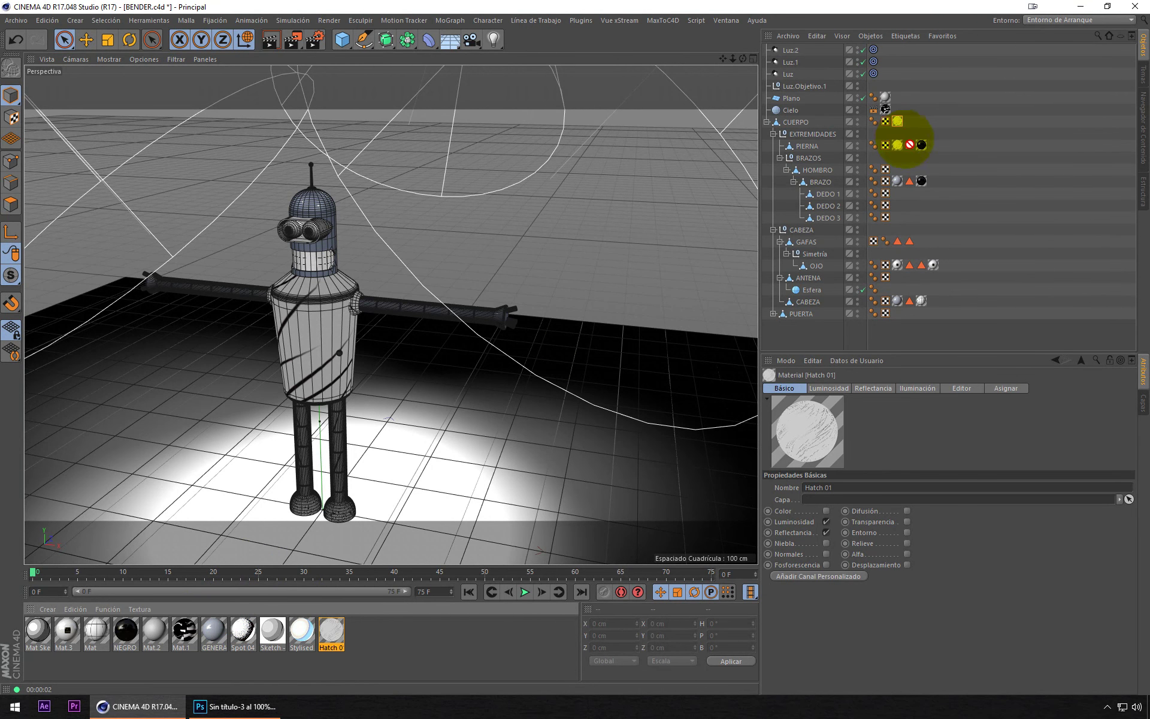
{"action": "mouse_move", "coordinate": [905, 142]}
{"action": "left_mouse_down"}
{"action": "mouse_move", "coordinate": [256, 629]}
{"action": "mouse_move", "coordinate": [898, 124]}
{"action": "left_mouse_up"}
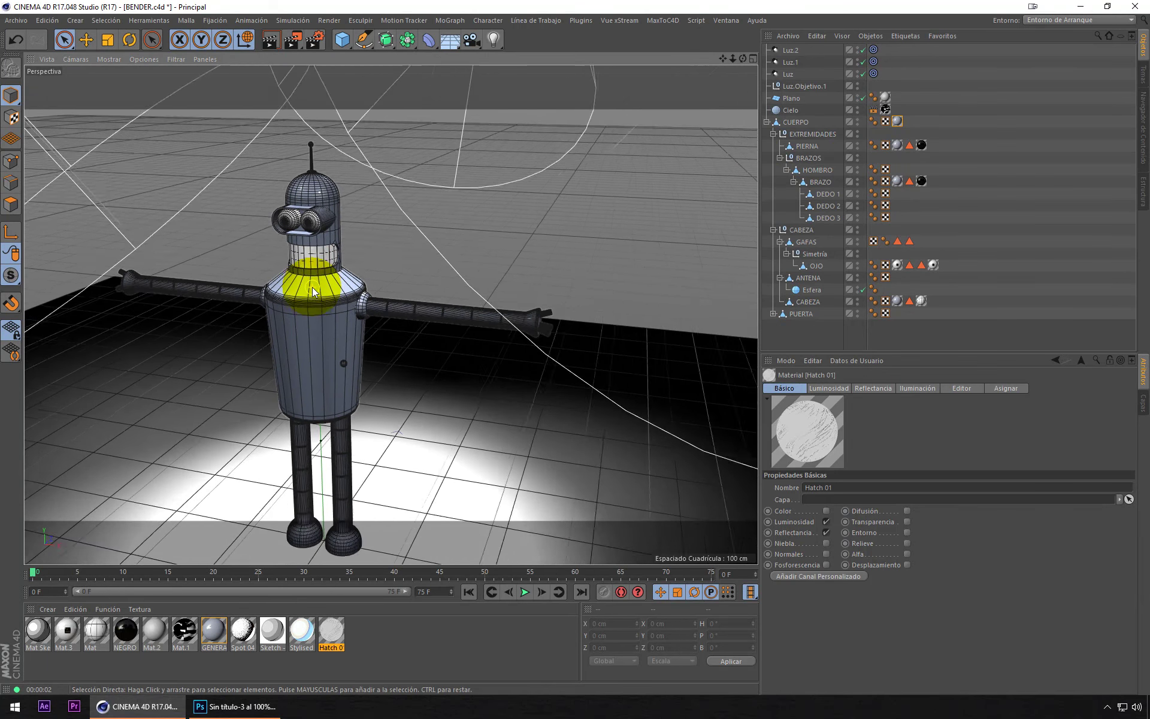
{"action": "scroll", "coordinate": [313, 287], "scroll_direction": "up", "scroll_amount": 3}
{"action": "scroll", "coordinate": [378, 275], "scroll_direction": "down", "scroll_amount": 1}
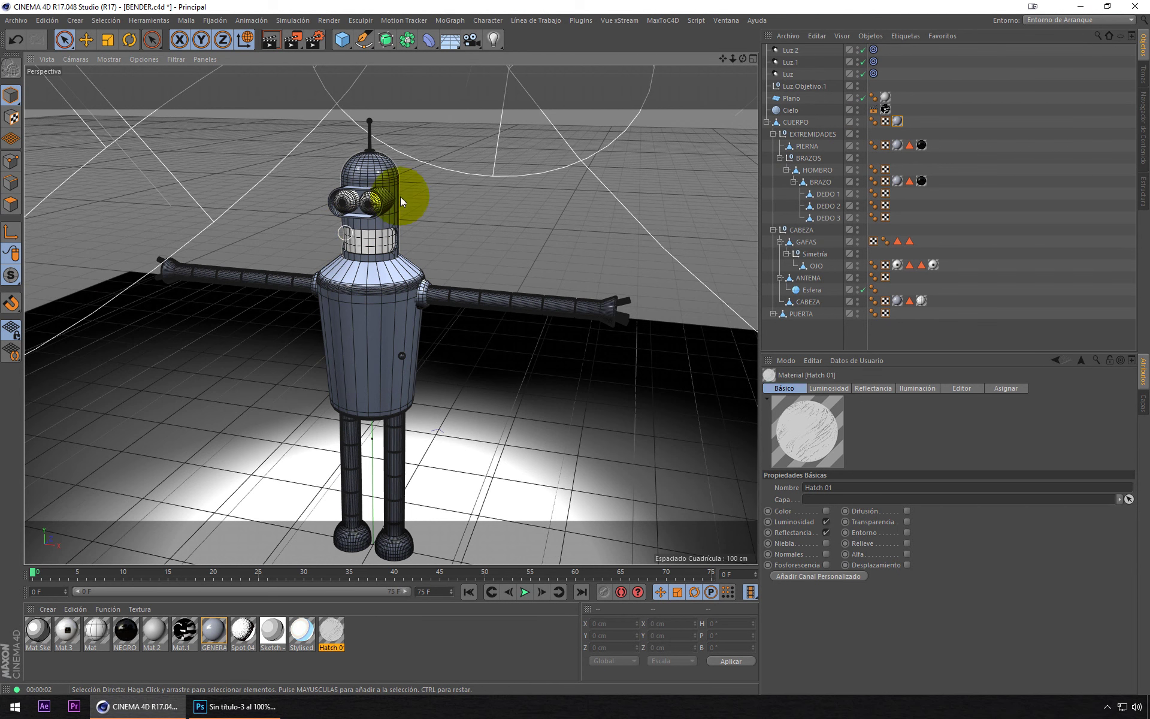
{"action": "left_click", "coordinate": [270, 42]}
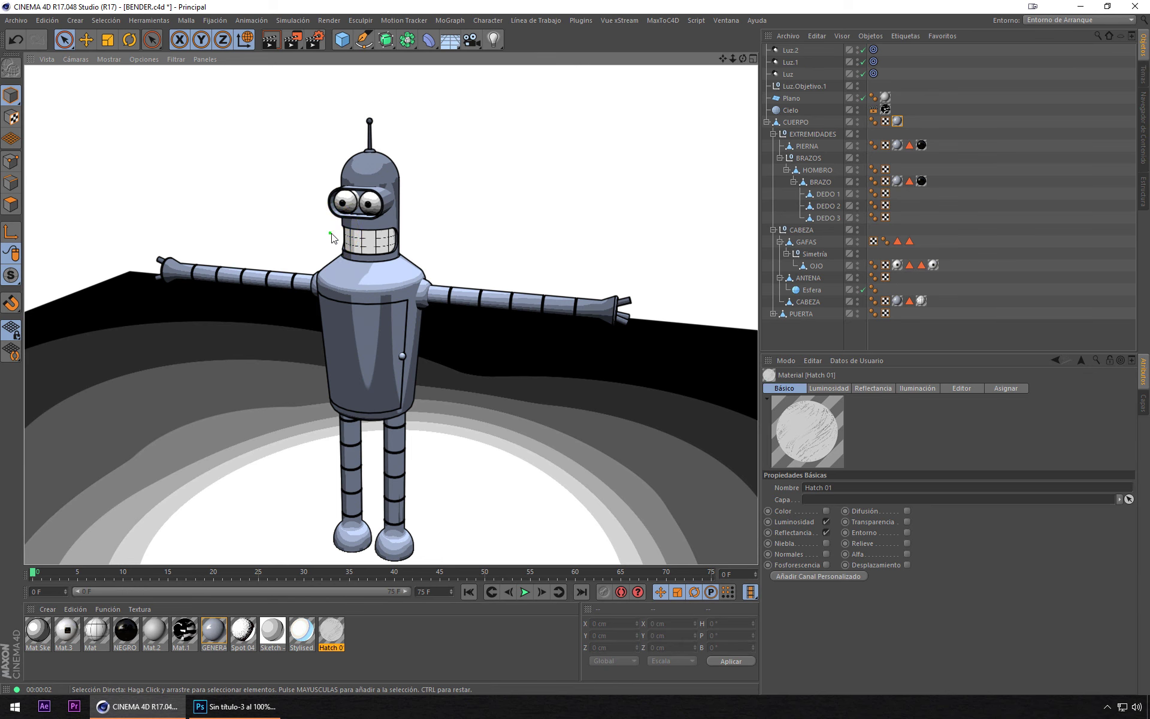
{"action": "left_click_drag", "start_coordinate": [331, 238], "coordinate": [381, 223], "text": "alt"}
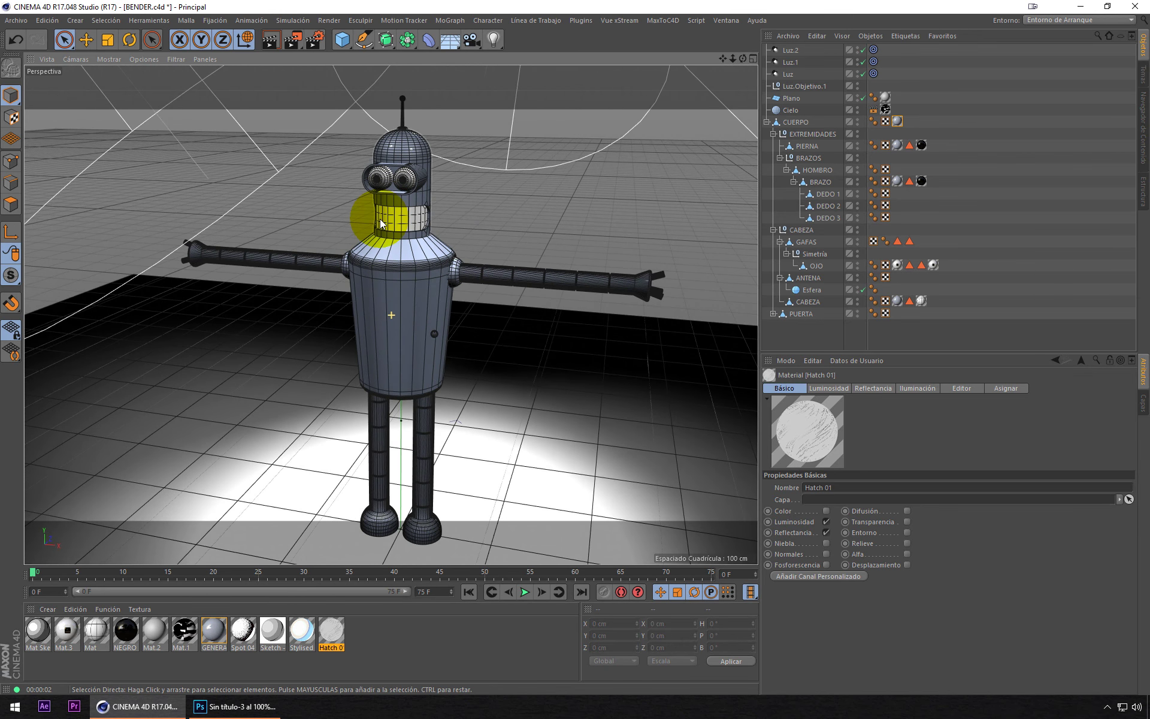